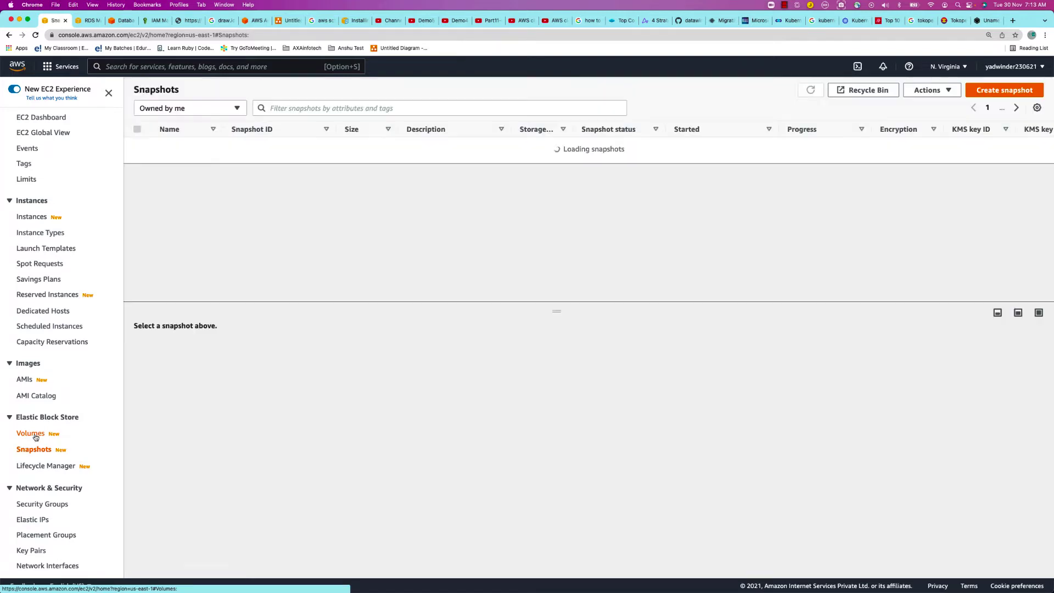
Step: Create a 2 GiB General Purpose SSD (gp2) EBS volume in availability zone us-east-1b
left_click(35, 437)
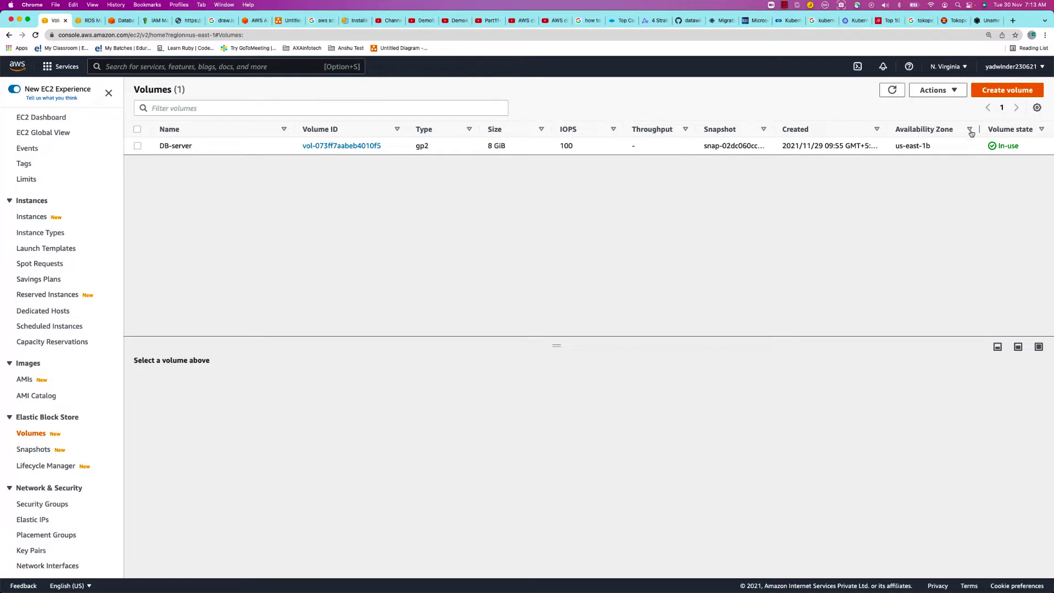
left_click_drag(895, 148, 941, 147)
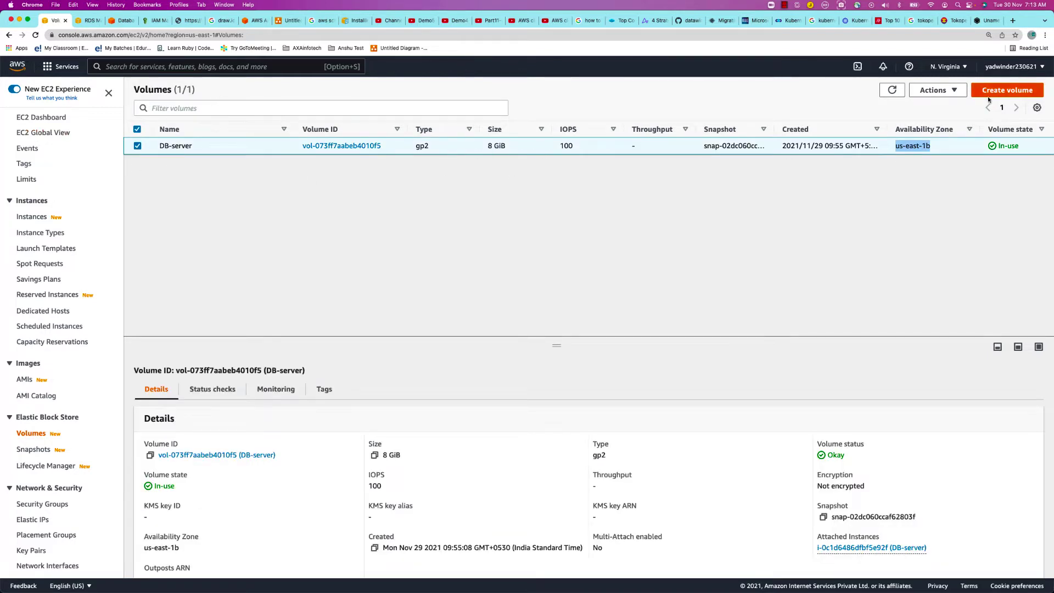
left_click(1007, 91)
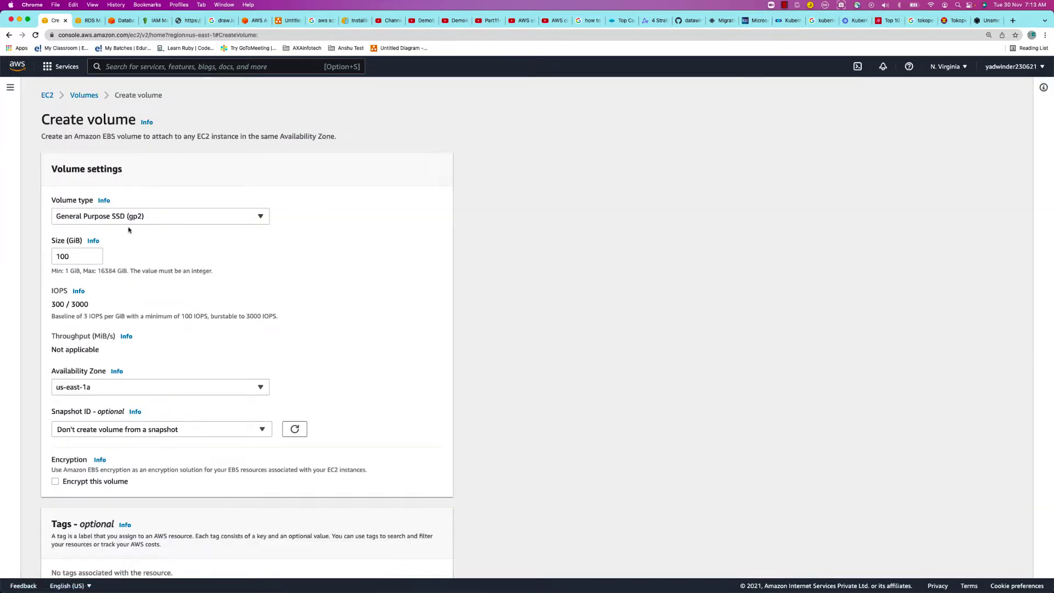
left_click_drag(77, 256, 48, 256)
type("2")
left_click(206, 295)
scroll(170, 340, "down", 3)
left_click(123, 303)
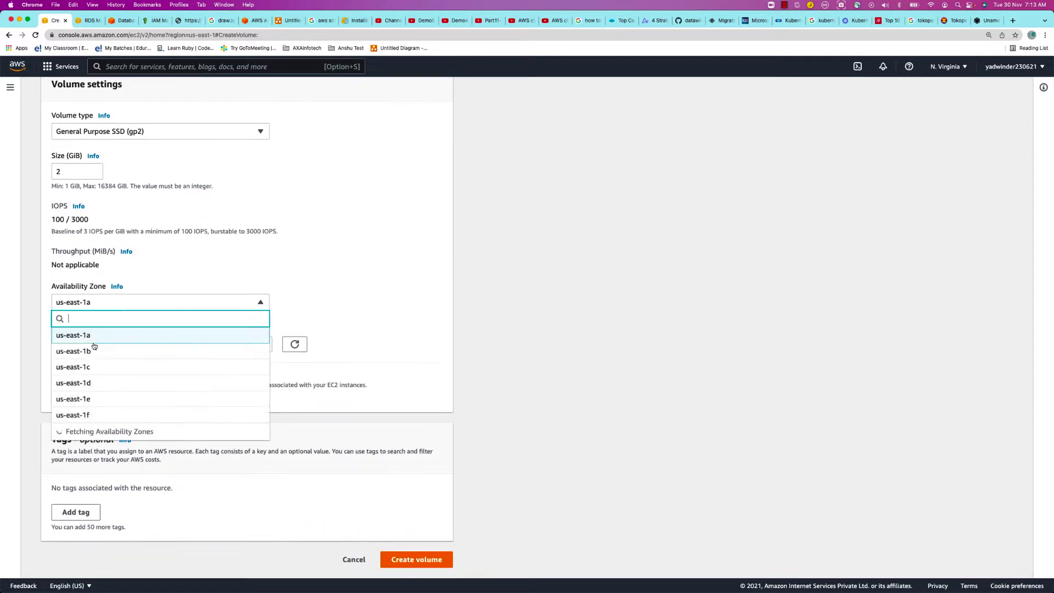
left_click(95, 353)
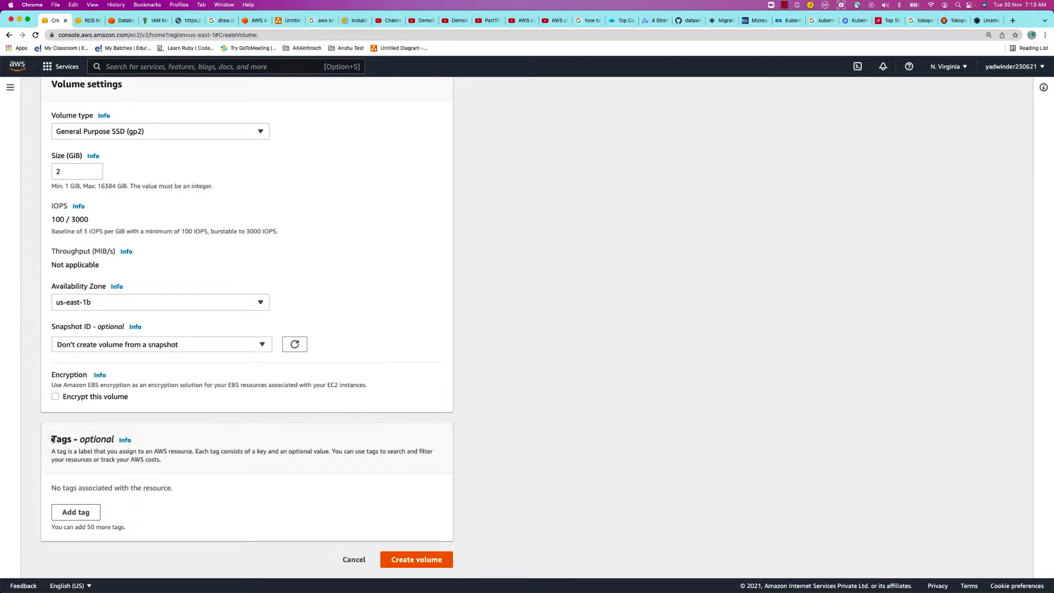
left_click(426, 560)
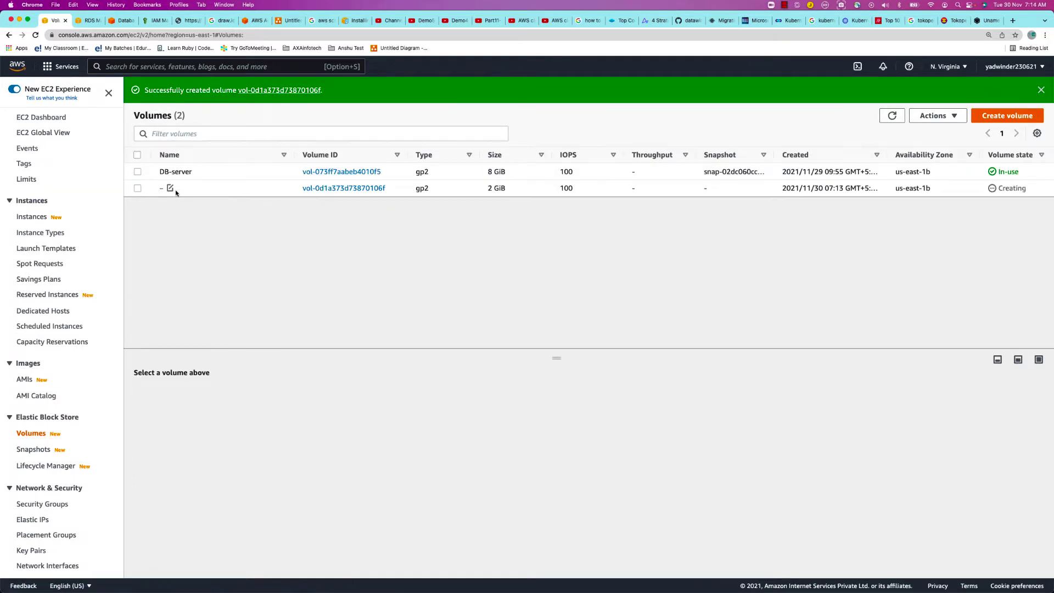
Step: Name the newly created 2 GiB volume test-vol
left_click(170, 189)
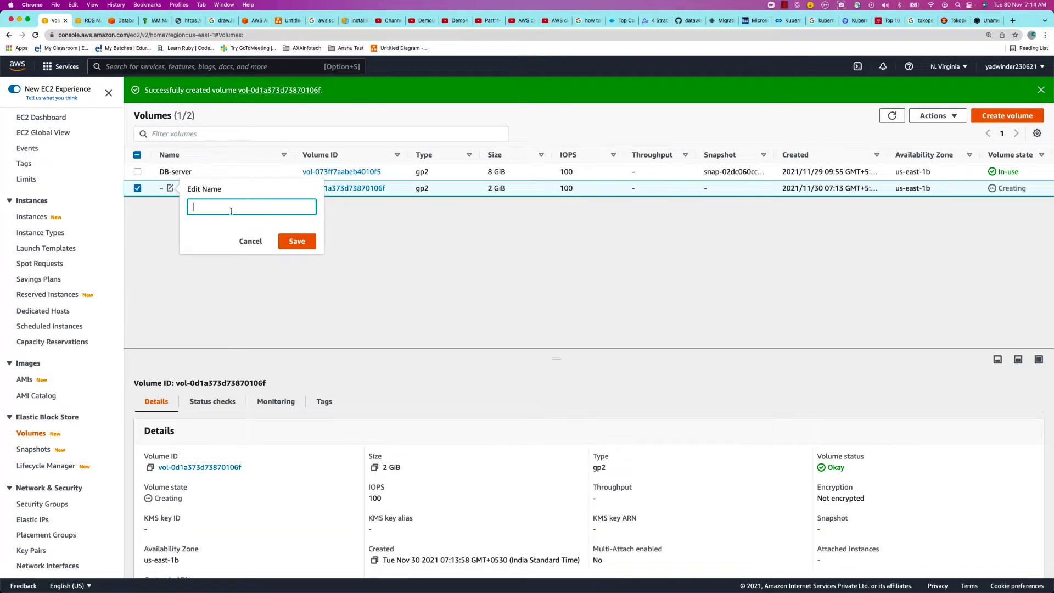
type("test-vol")
key("Return")
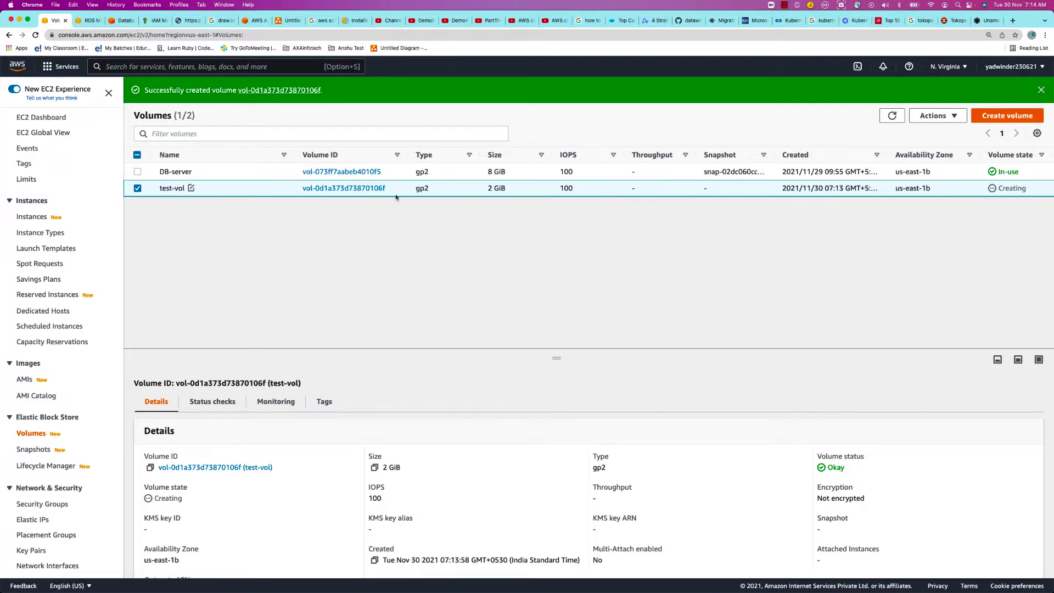
Step: Refresh the volumes list and start a snapshot of test-vol with the description mytest-backup
left_click(937, 113)
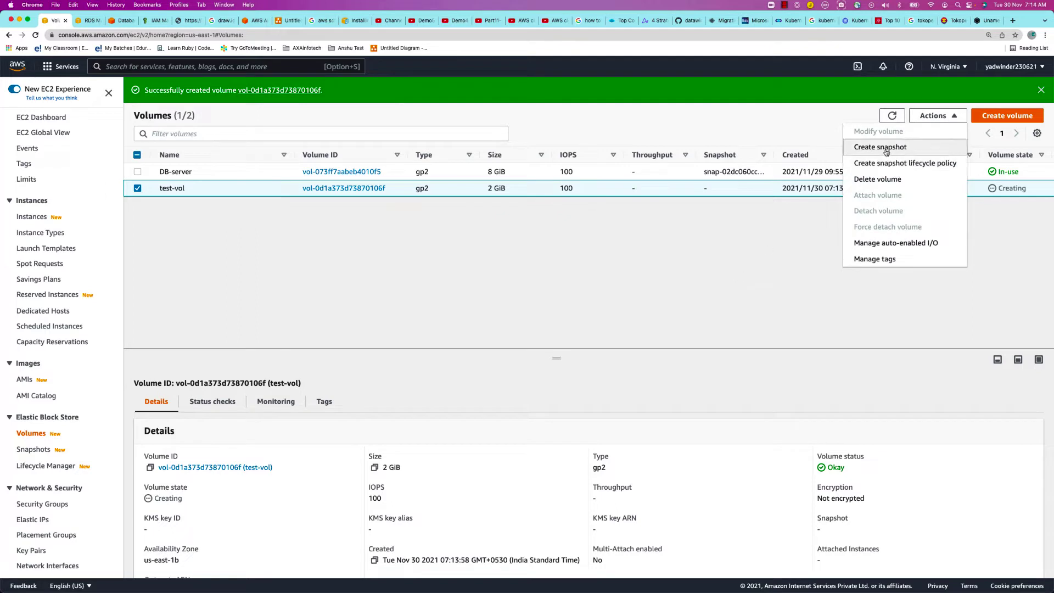
left_click(891, 115)
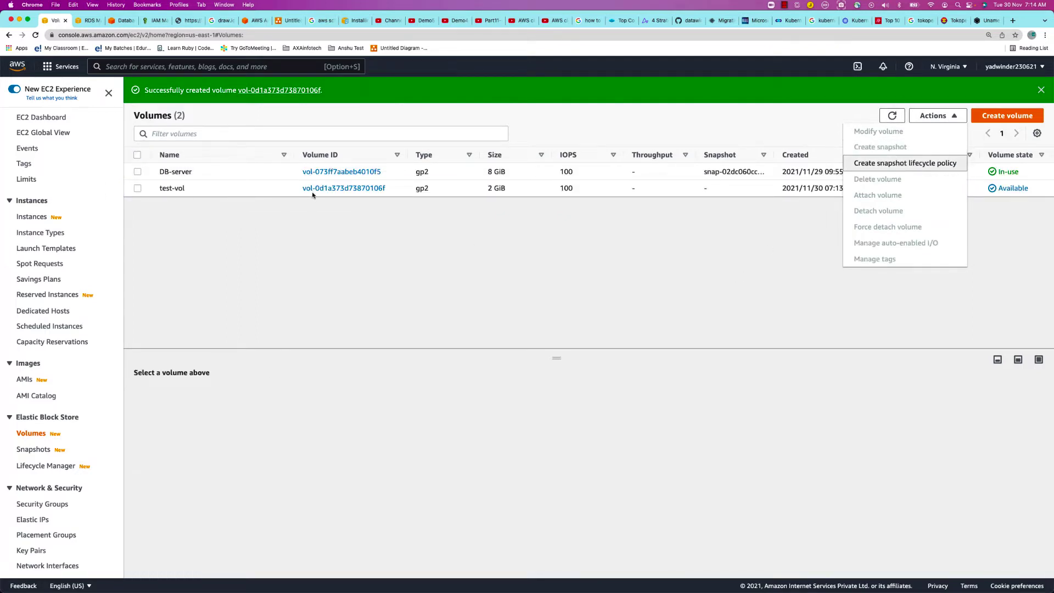
left_click(137, 188)
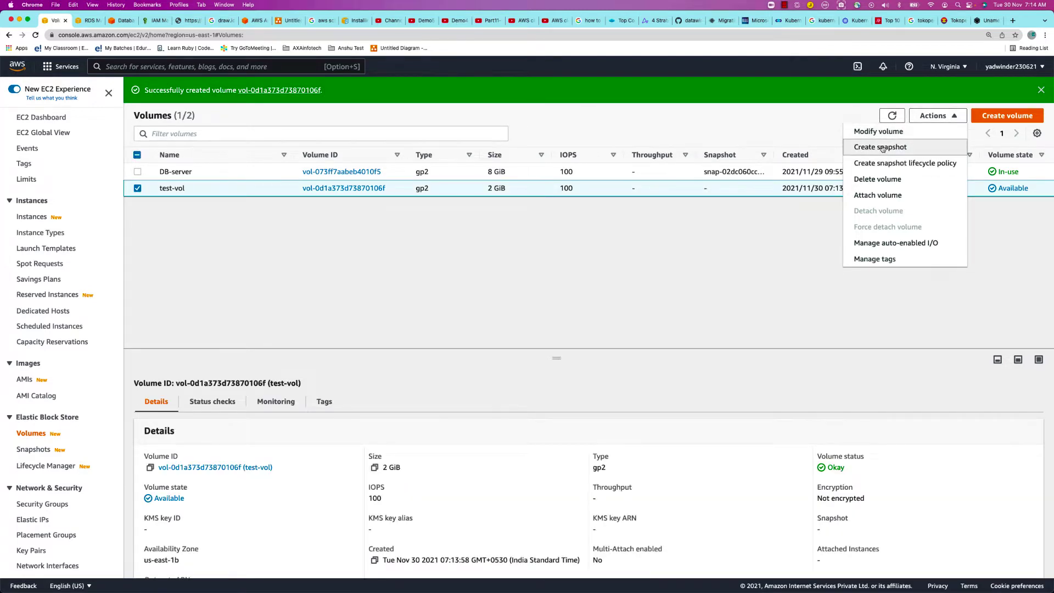
left_click(881, 147)
left_click(83, 258)
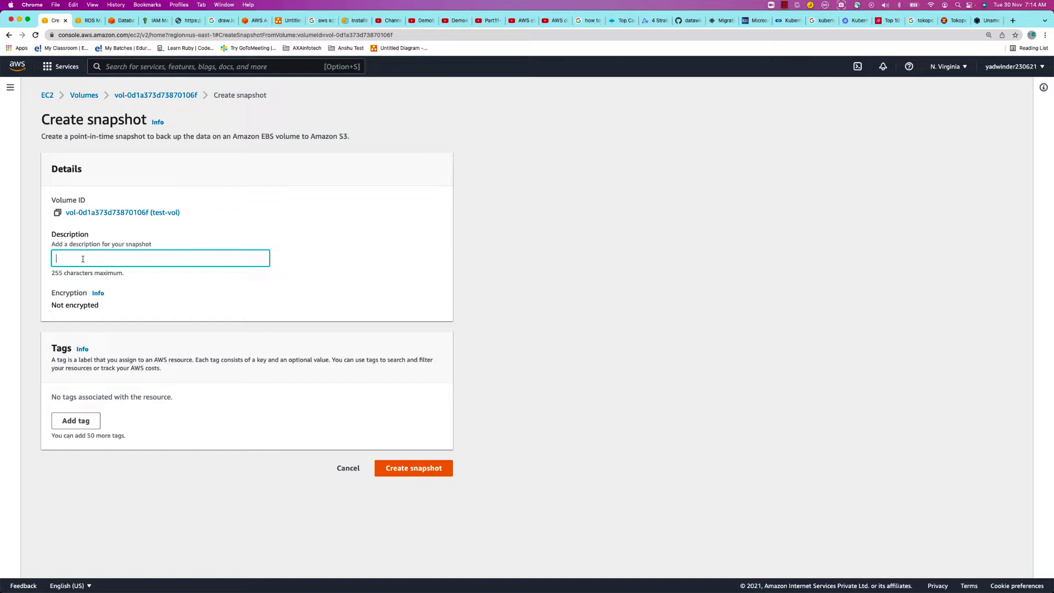
type("mytest-backup")
Step: Add a tag with key Name and value Mytest-backup, and create the snapshot
left_click(79, 422)
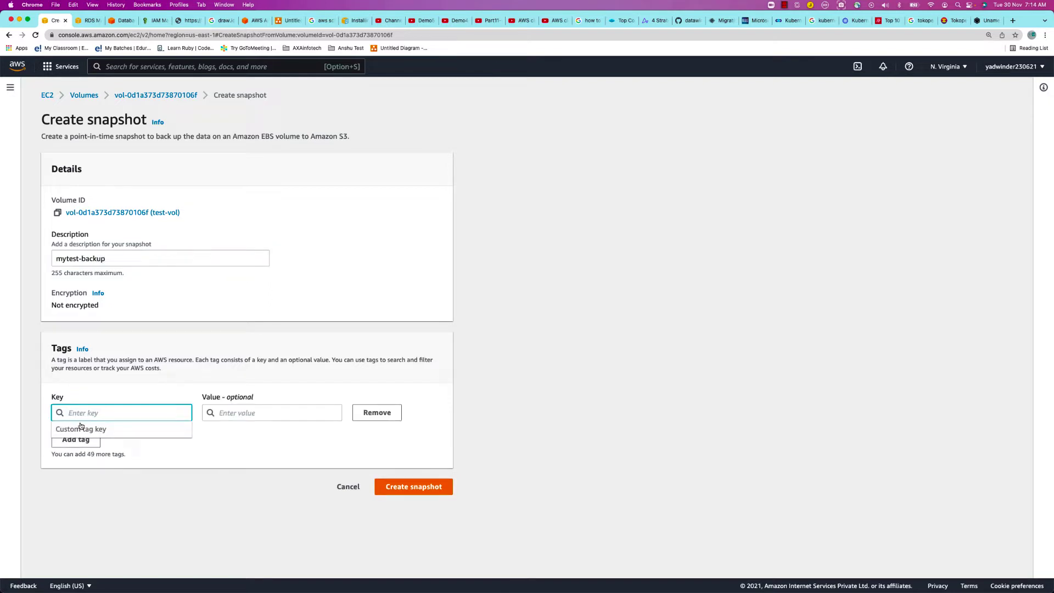
type("Name")
key("Tab")
type("My")
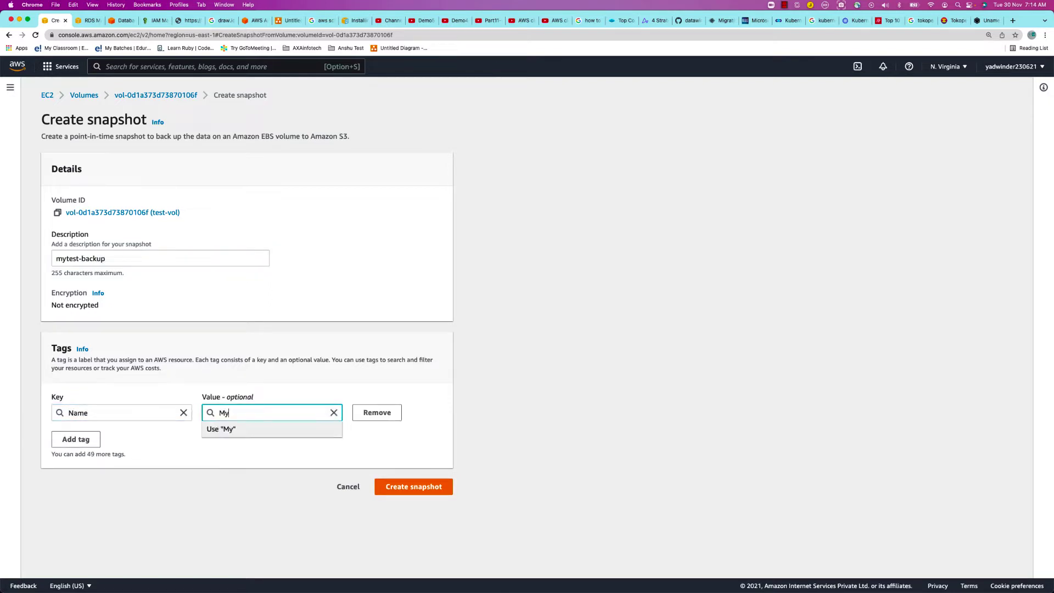
type("test-backup")
left_click(252, 462)
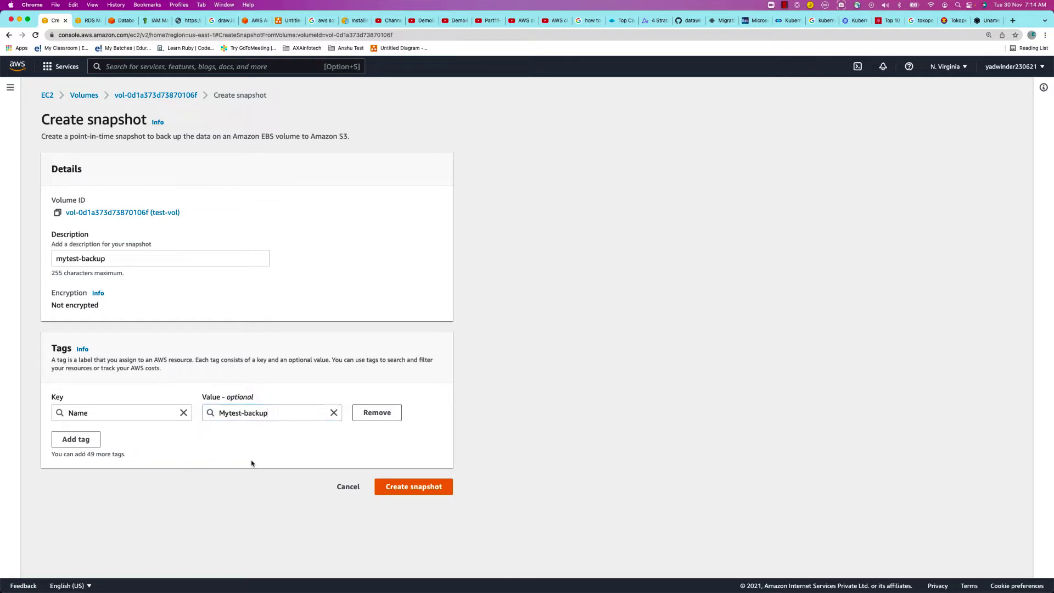
left_click(412, 486)
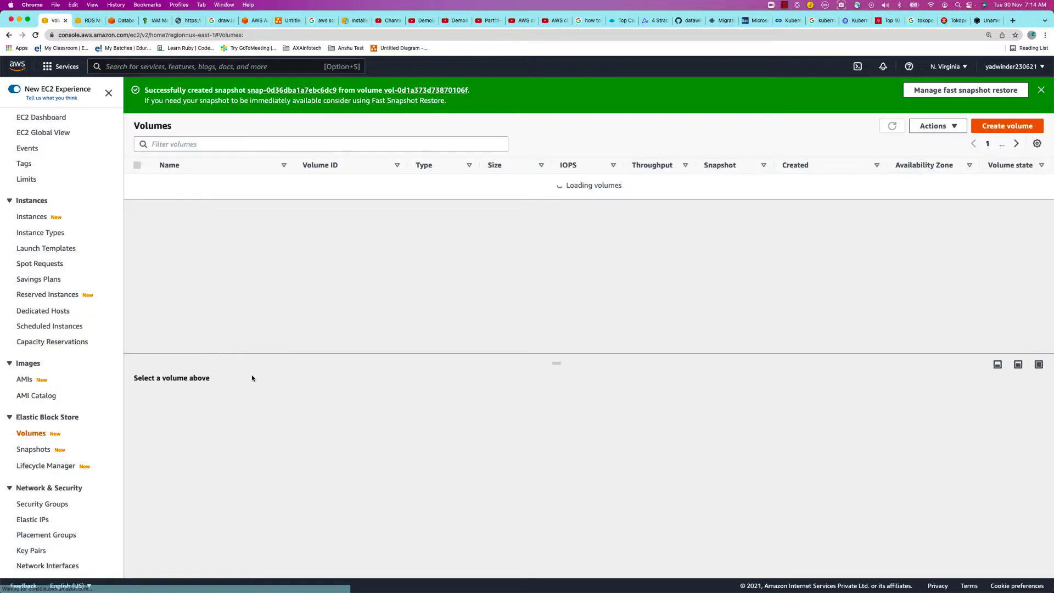
Step: Check the new Mytest-backup snapshot and its details in the EBS snapshots list
left_click(33, 449)
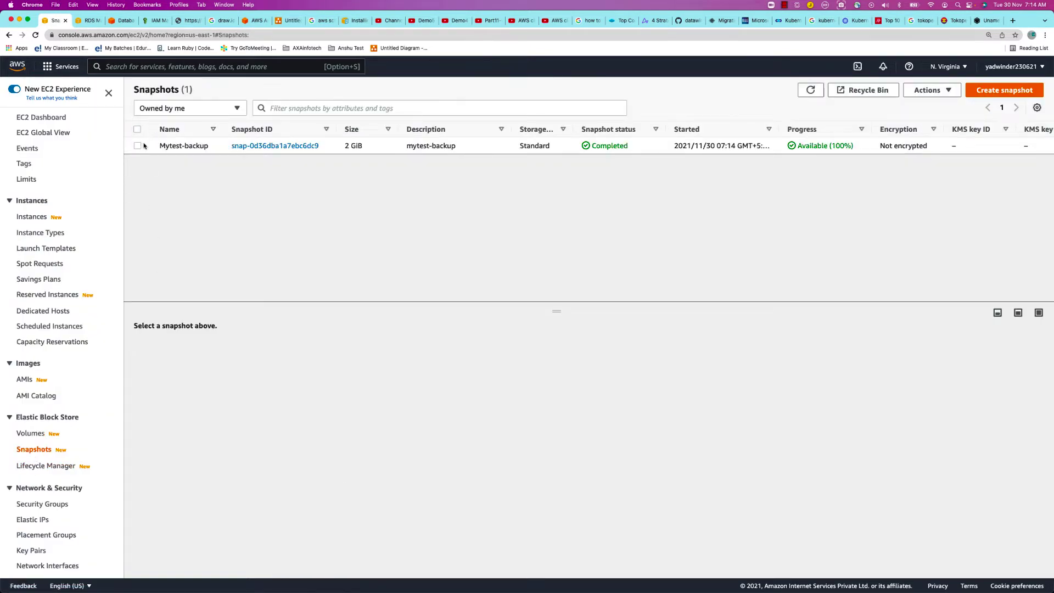
left_click(137, 145)
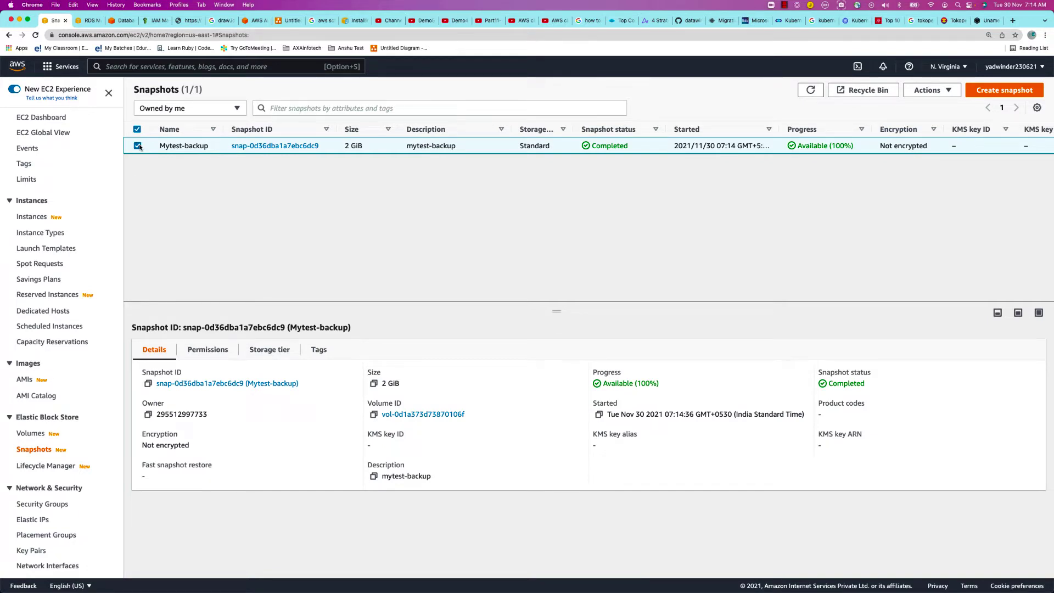
left_click(947, 71)
left_click(947, 71)
scroll(663, 174, "left", 5)
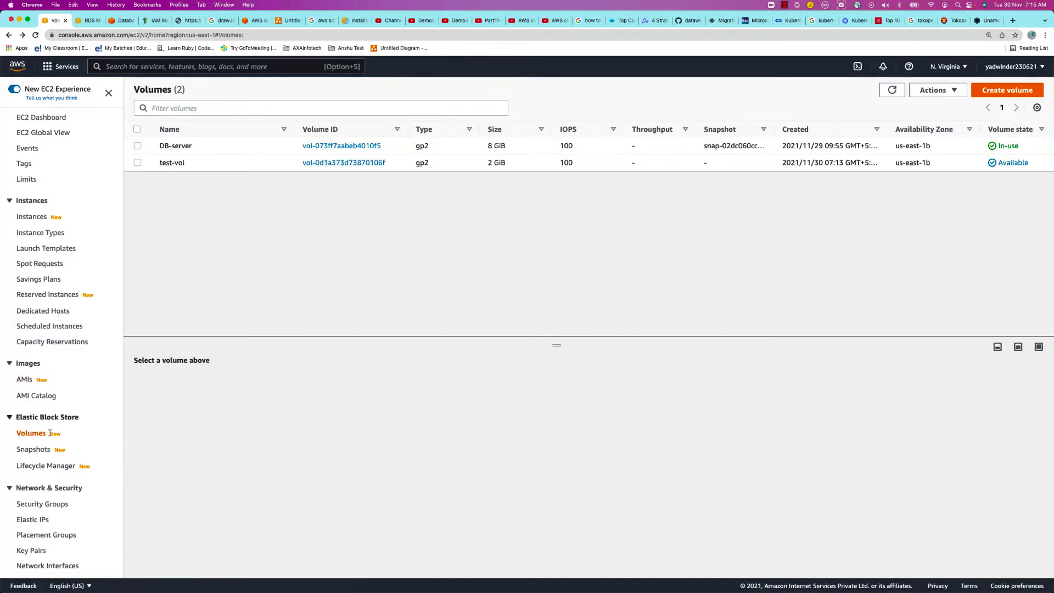
left_click(34, 449)
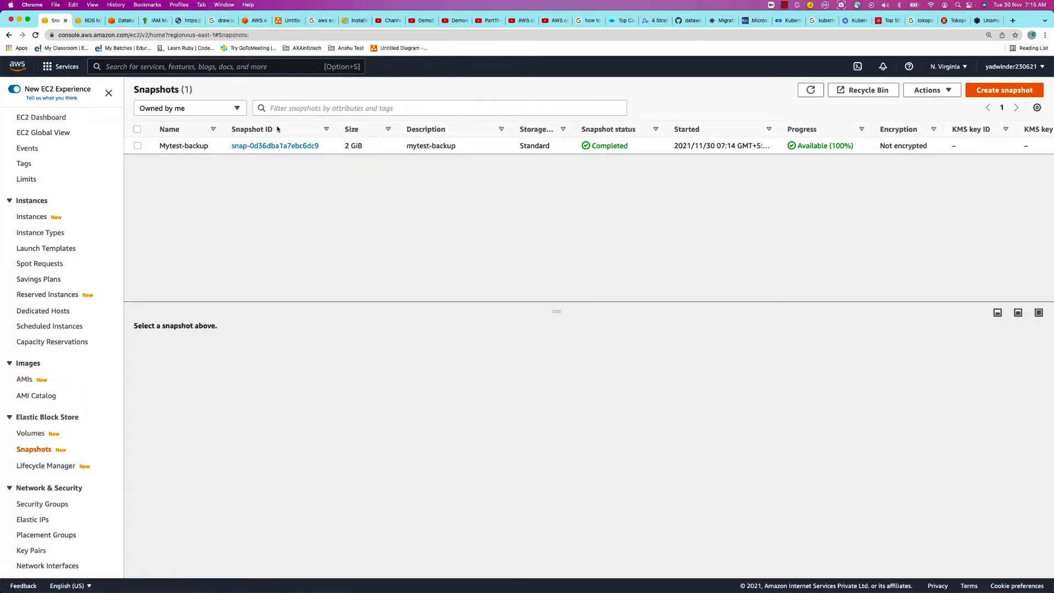
Step: Switch to draw.io and open the recent file AWS.drawio from Google Drive
key("super+Tab")
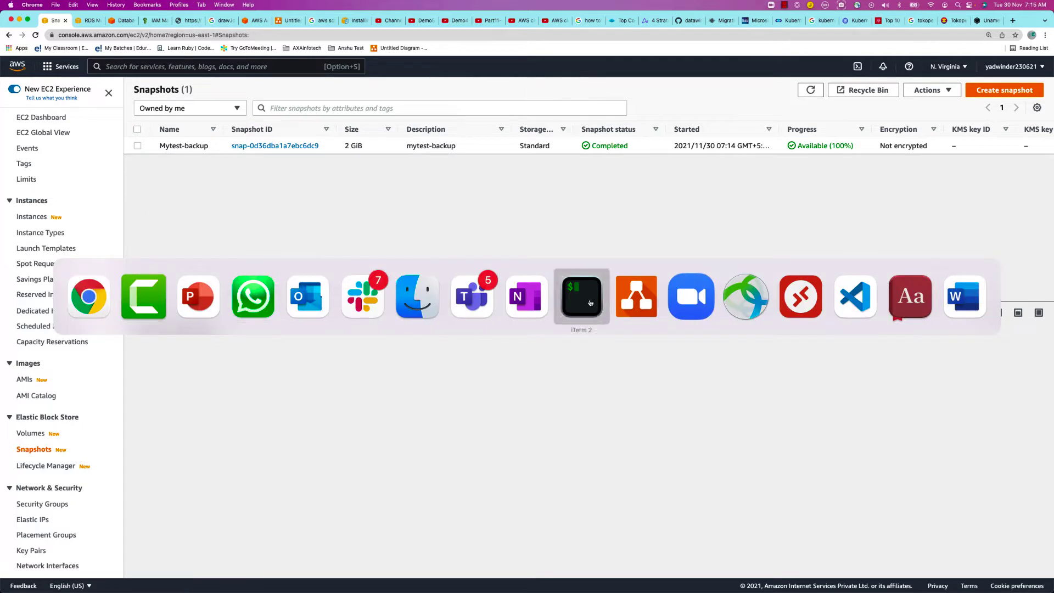
left_click(631, 300)
scroll(314, 323, "down", 4)
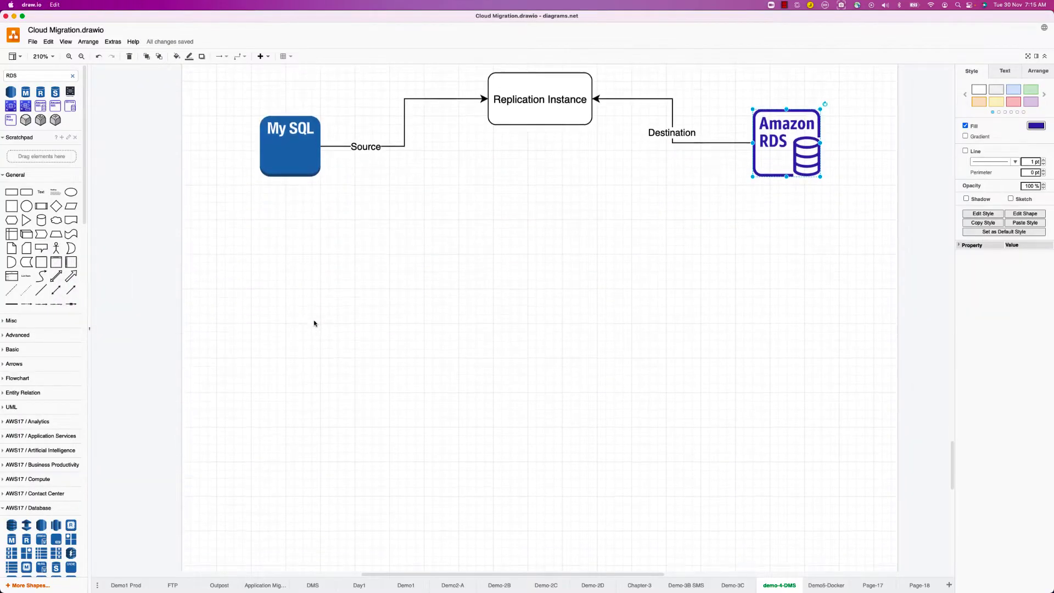
scroll(313, 322, "up", 3)
left_click(48, 42)
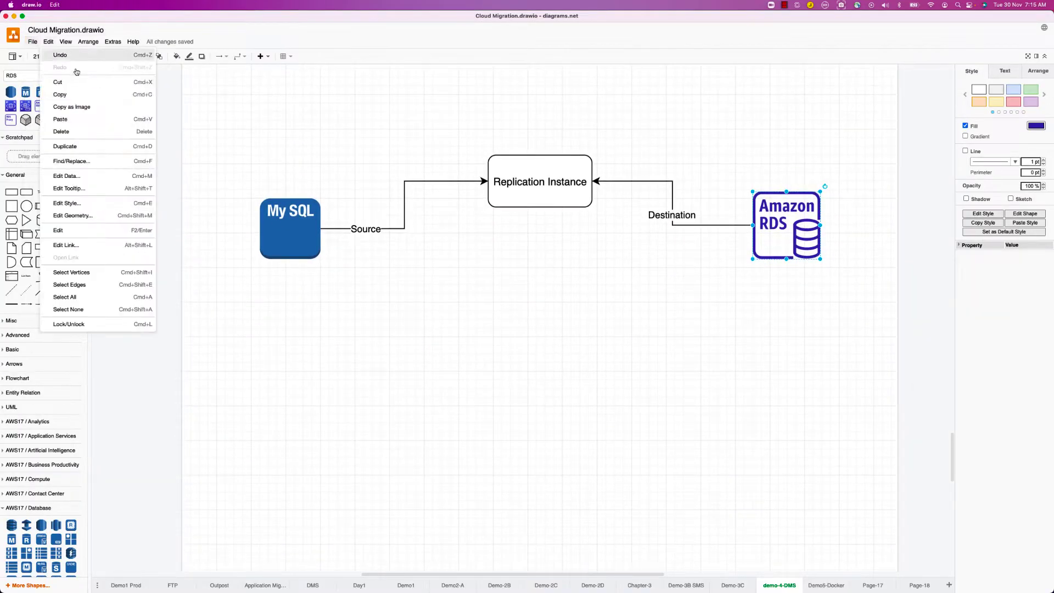
mouse_move(33, 41)
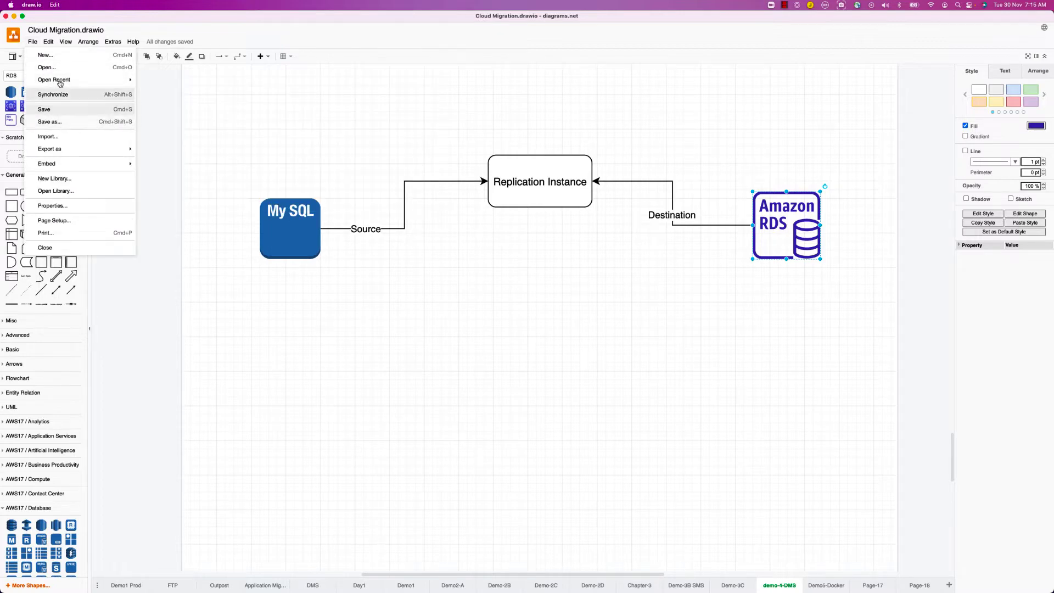
mouse_move(55, 80)
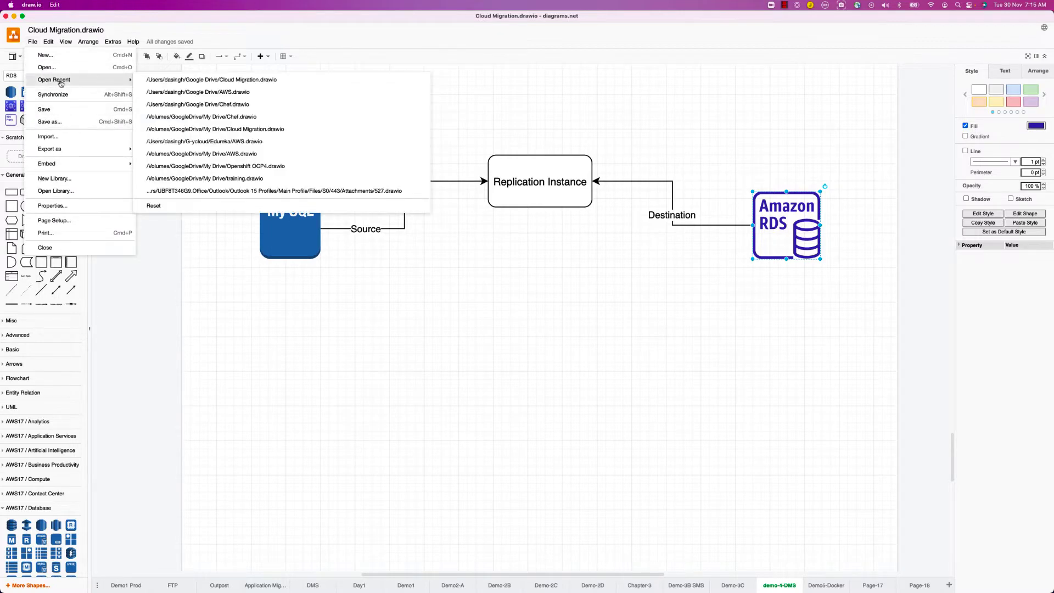
left_click(243, 92)
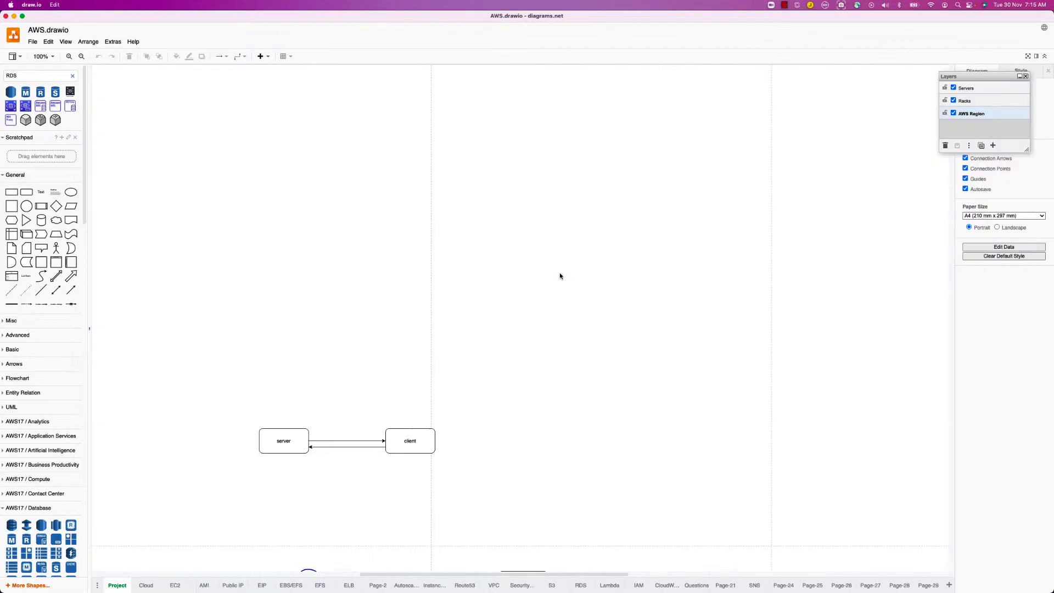
scroll(314, 468, "down", 12)
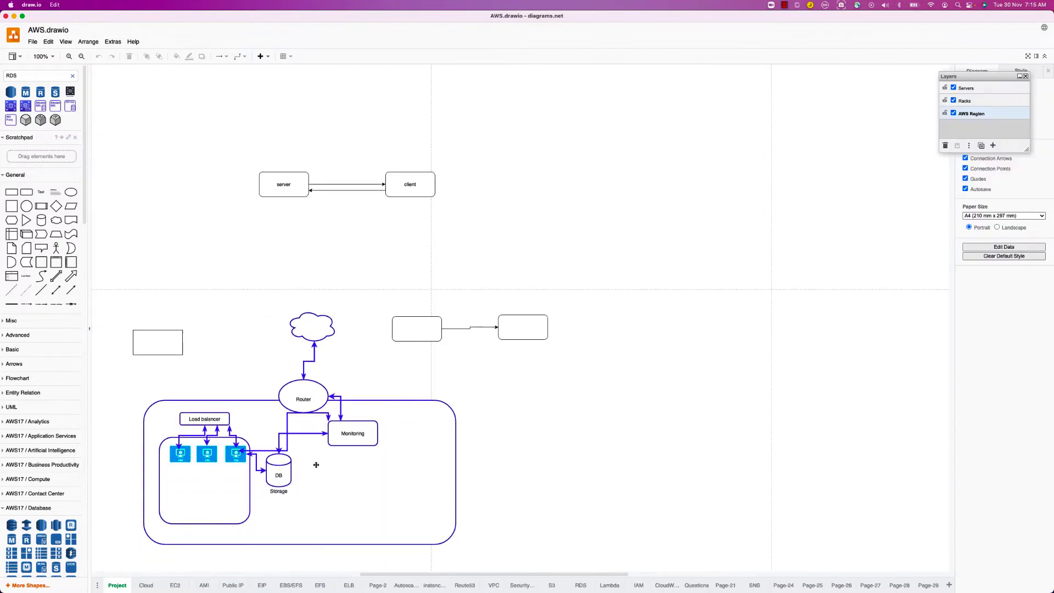
left_click(33, 42)
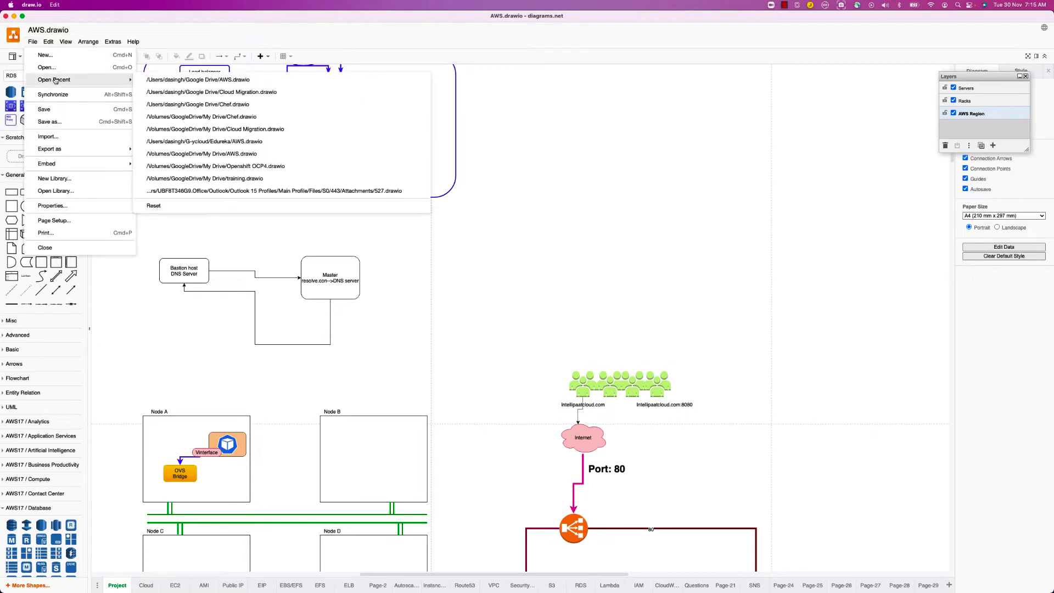
left_click(55, 57)
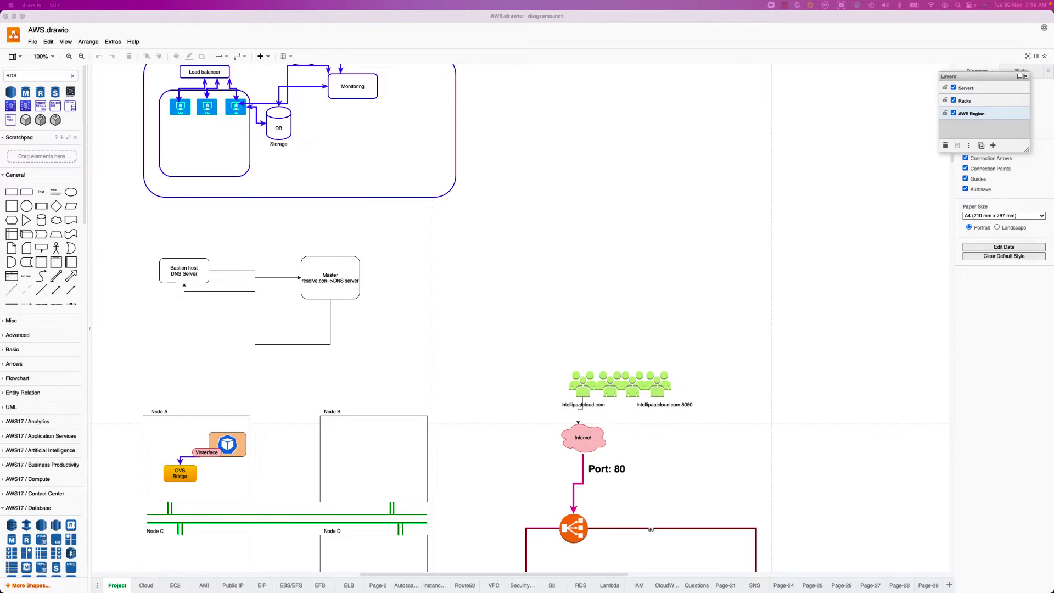
left_click_drag(329, 25, 367, 29)
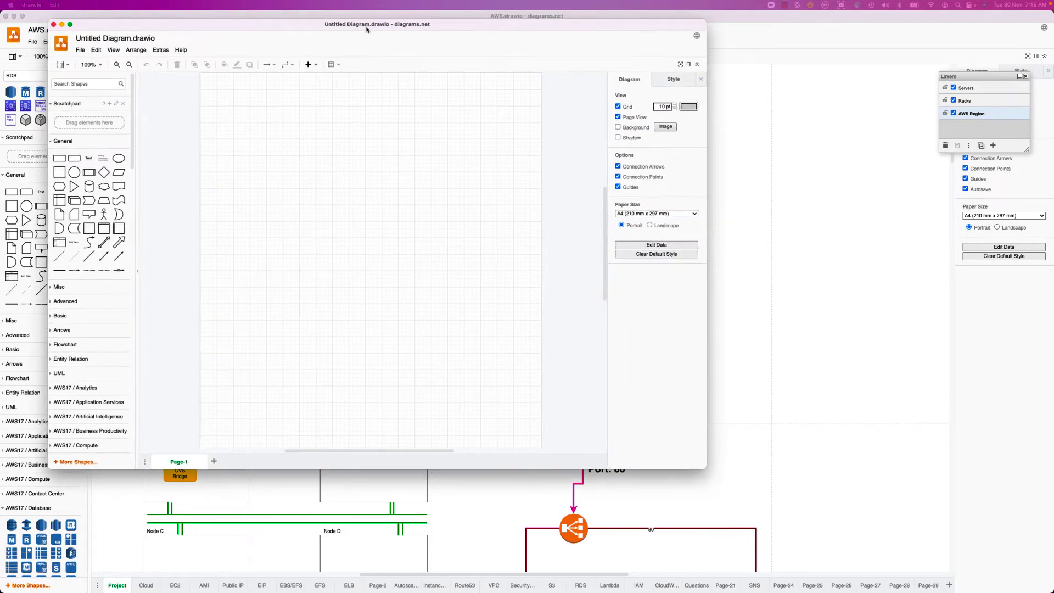
left_click(96, 50)
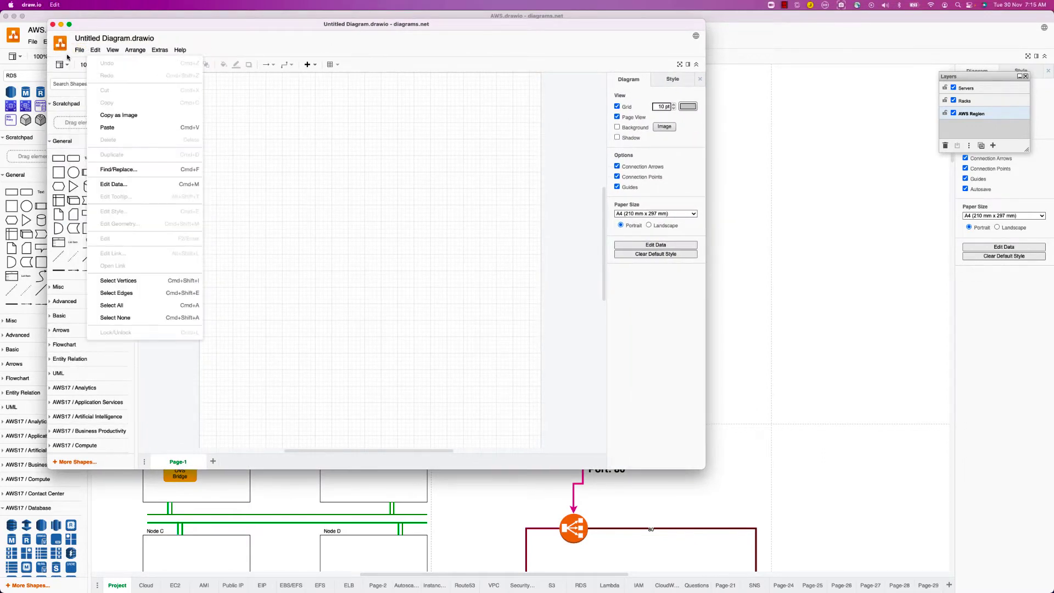
left_click(91, 40)
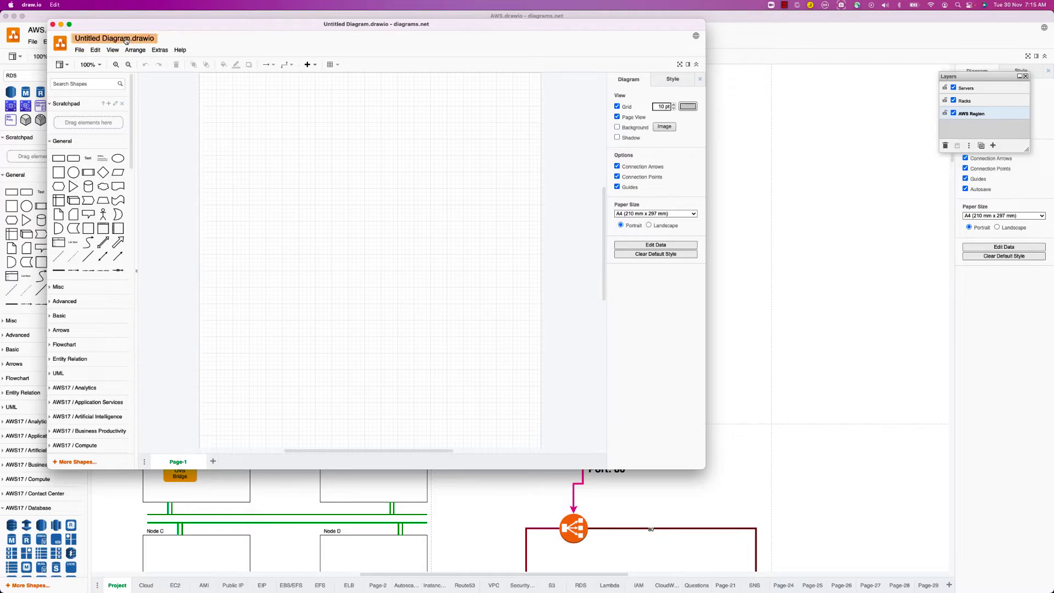
left_click(53, 25)
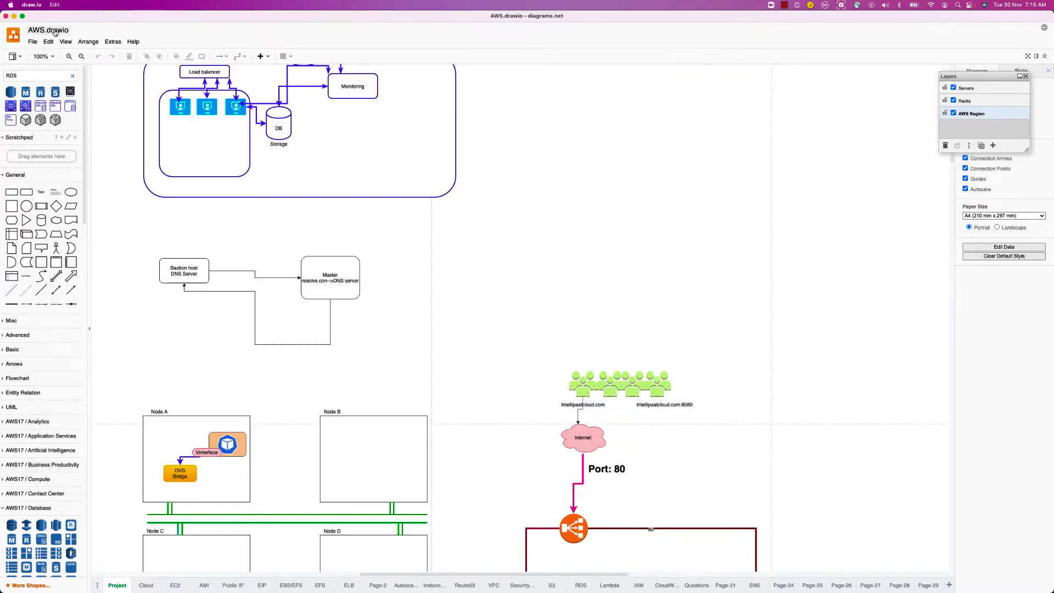
Step: Look through the Project page's diagrams and go to the EBS/EFS page of AWS.drawio
scroll(241, 374, "down", 10)
scroll(235, 376, "down", 15)
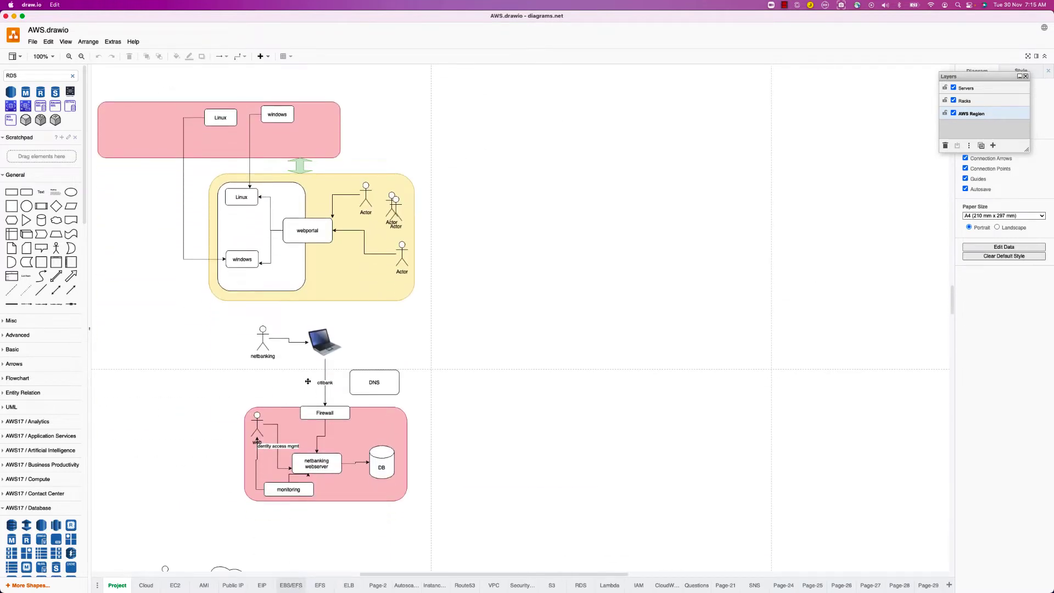
scroll(308, 382, "down", 20)
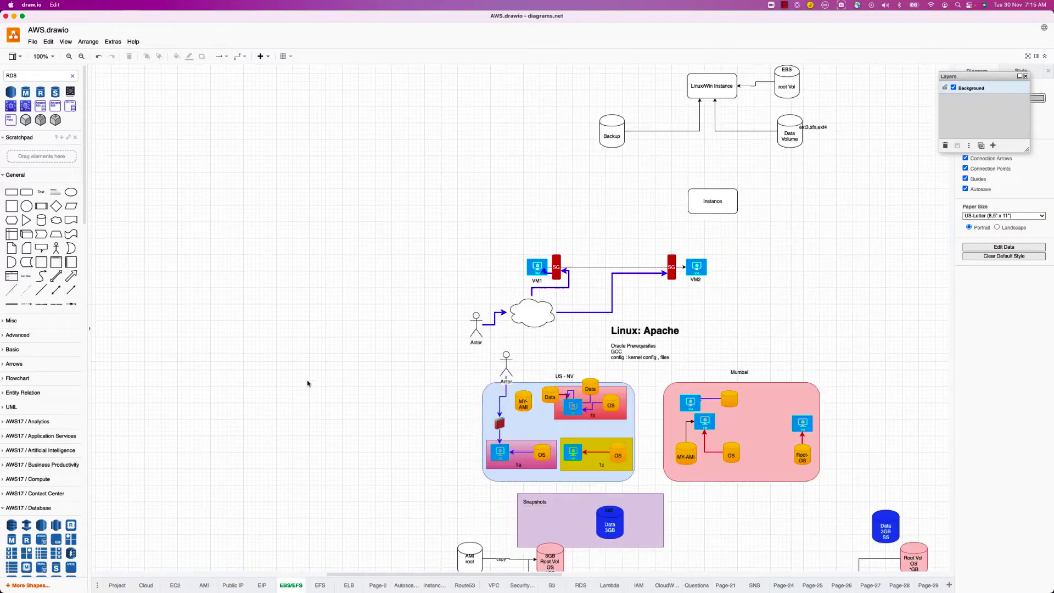
Step: Add a rounded rectangle in the empty area below the existing EBS/EFS diagrams and enlarge it into a container
scroll(307, 382, "down", 20)
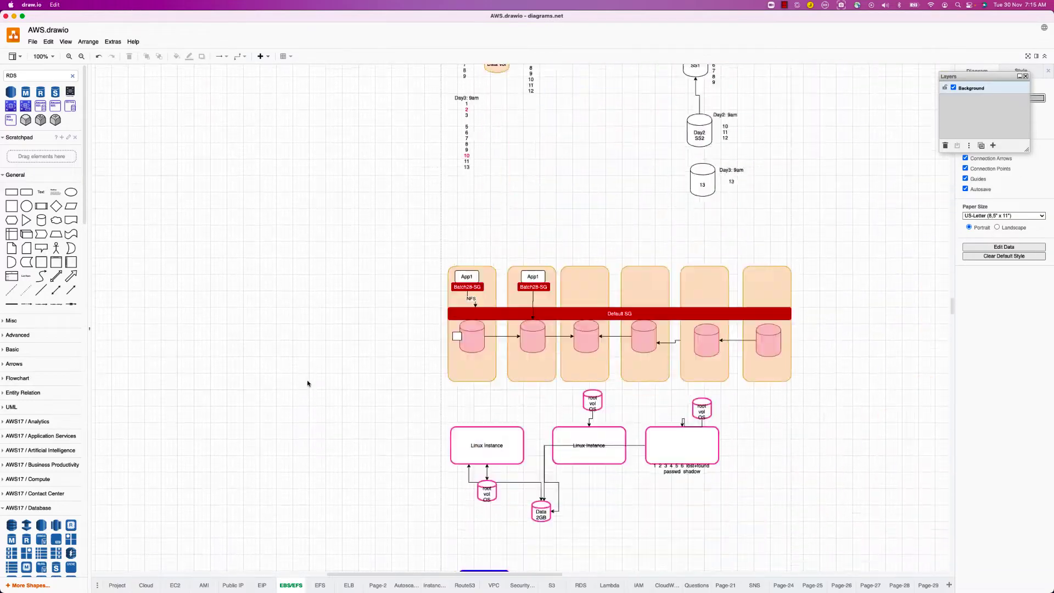
scroll(308, 383, "down", 20)
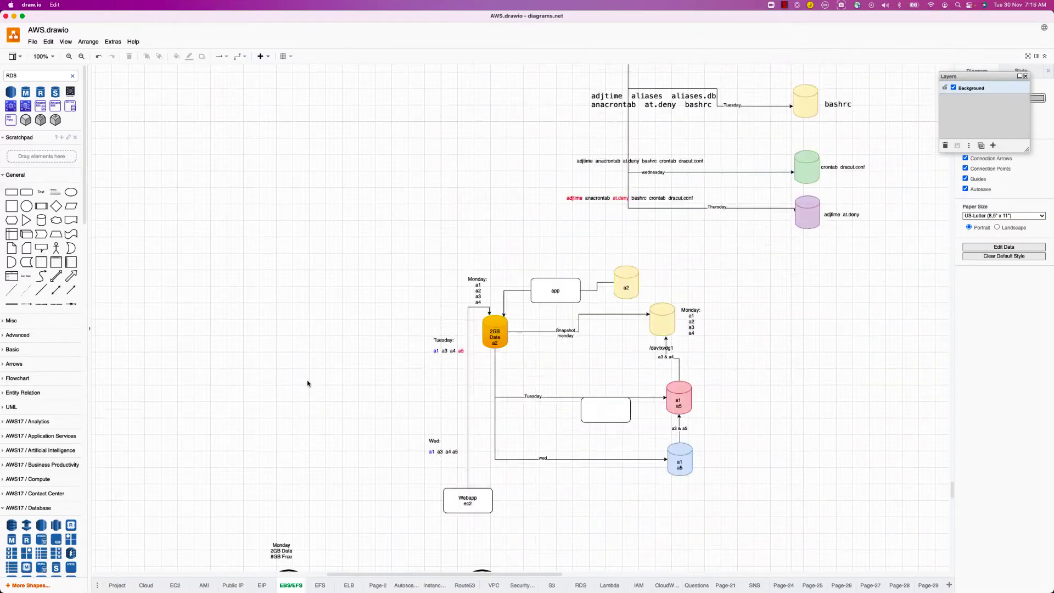
scroll(308, 383, "down", 20)
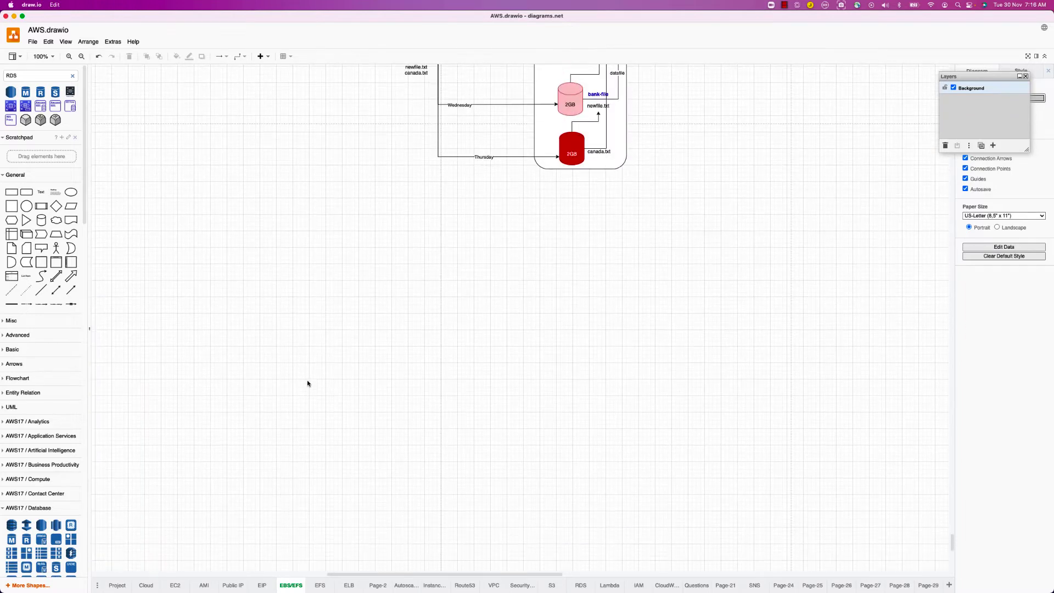
left_click_drag(26, 192, 203, 165)
left_click_drag(255, 190, 417, 298)
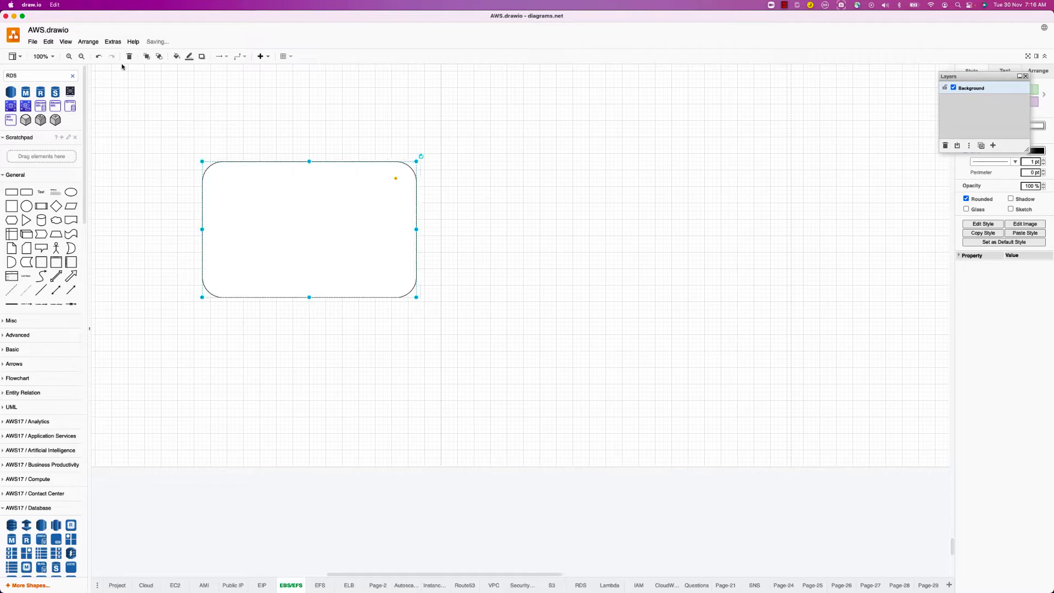
left_click(69, 56)
left_click(69, 56)
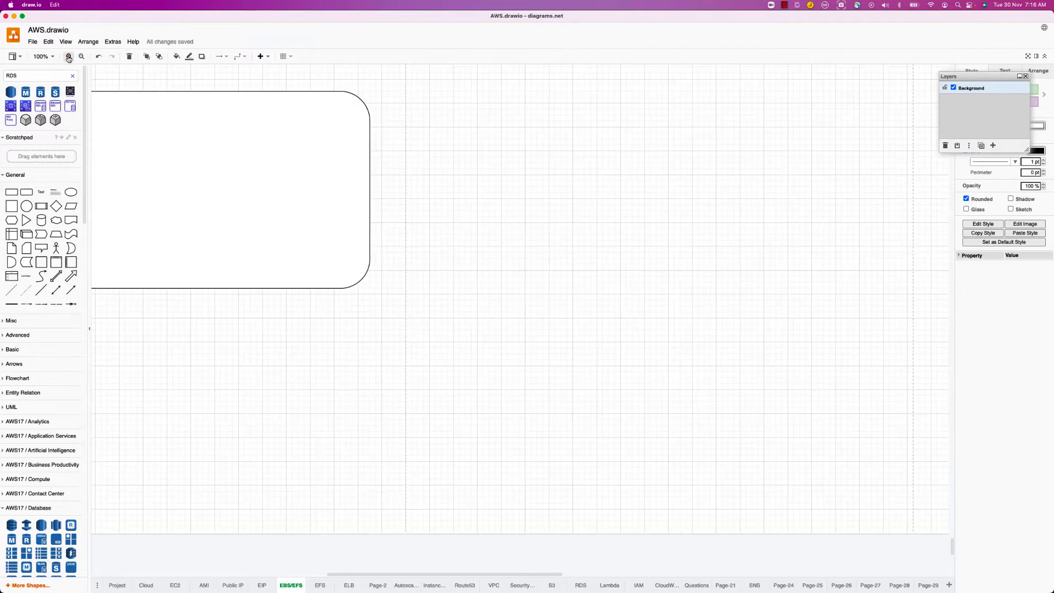
left_click(276, 246)
scroll(230, 454, "left", 5)
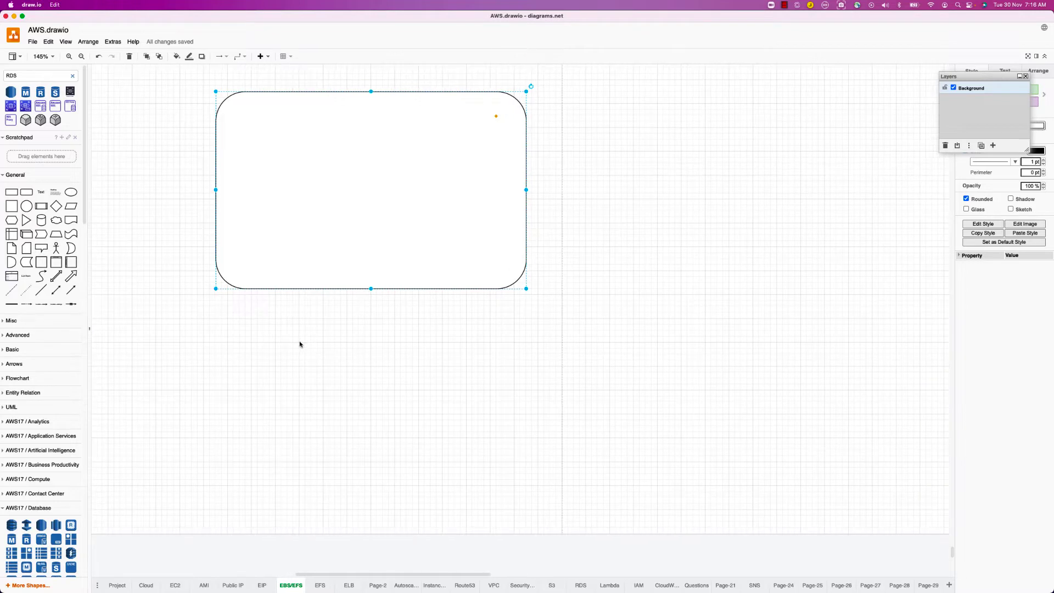
scroll(300, 344, "right", 2)
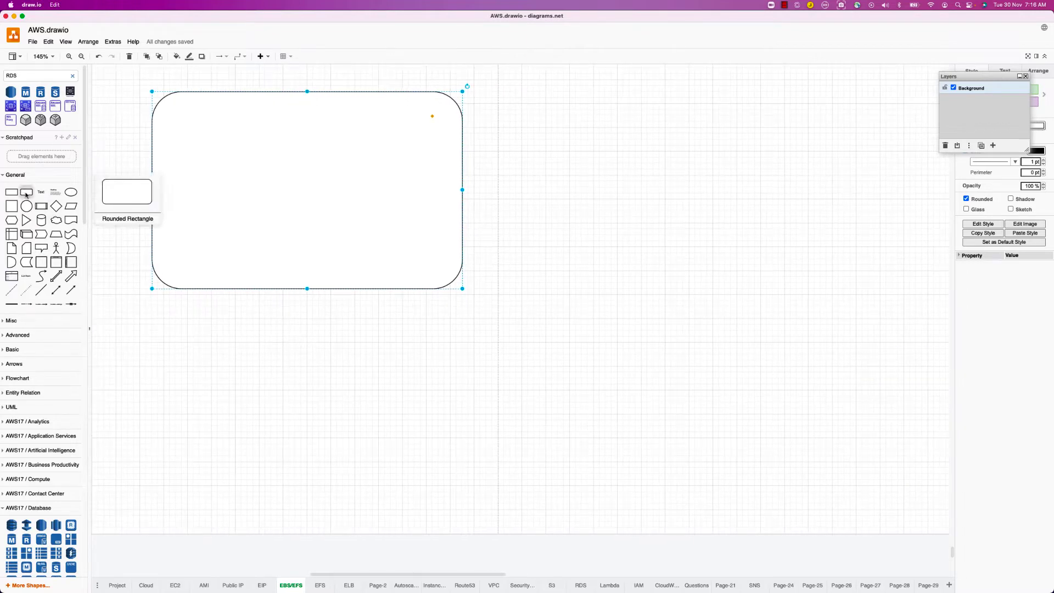
Step: Place a smaller rounded rectangle labelled APP in the container's upper-left area
left_click_drag(26, 192, 187, 123)
type("APP")
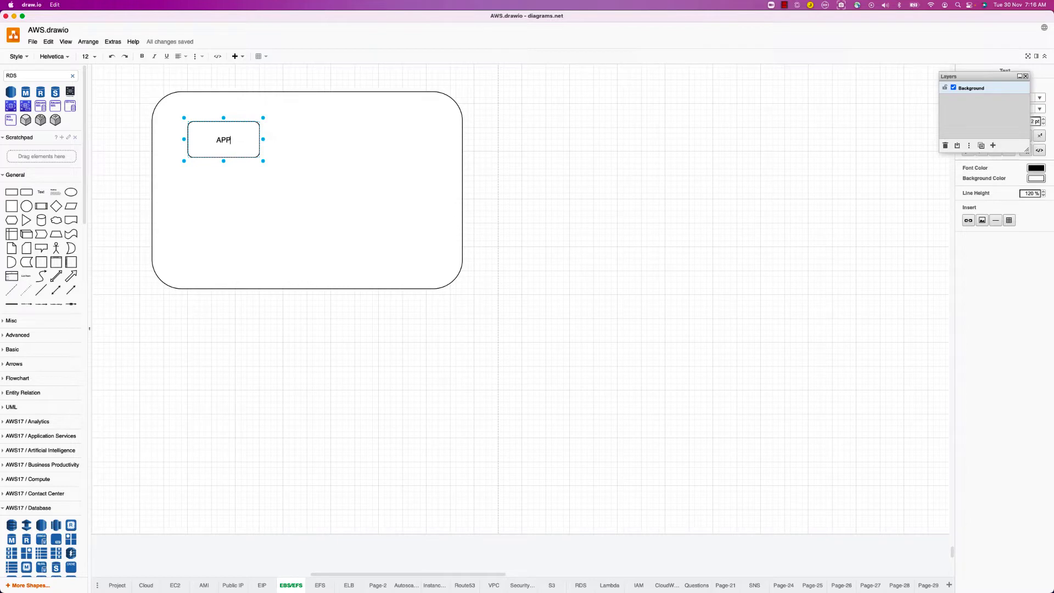
left_click(306, 192)
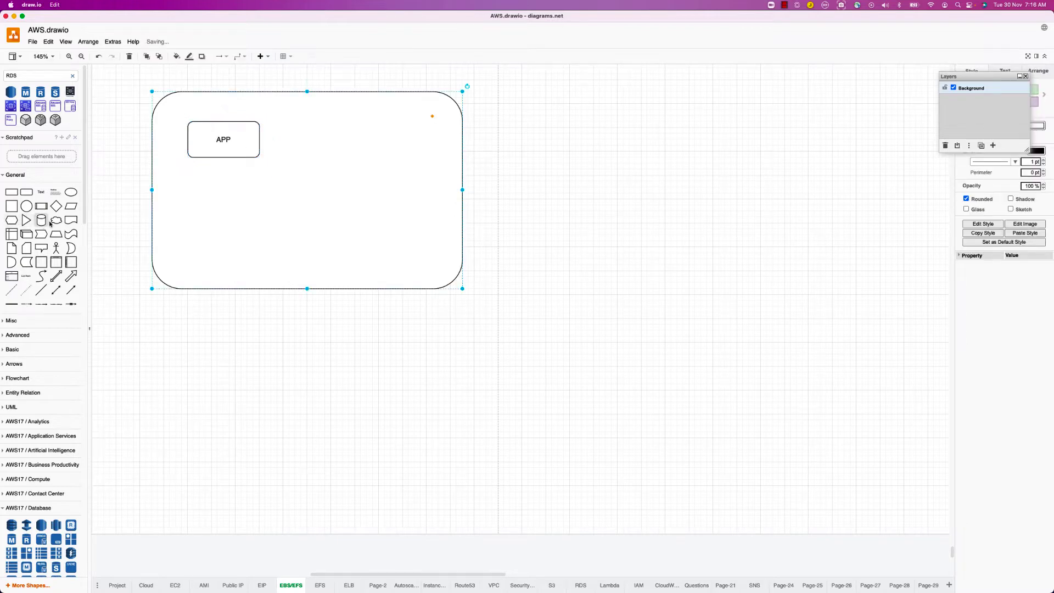
Step: Add a cylinder beside the APP box inside the container and draw an arrow from APP to it
left_click_drag(43, 222, 350, 115)
left_click(231, 140)
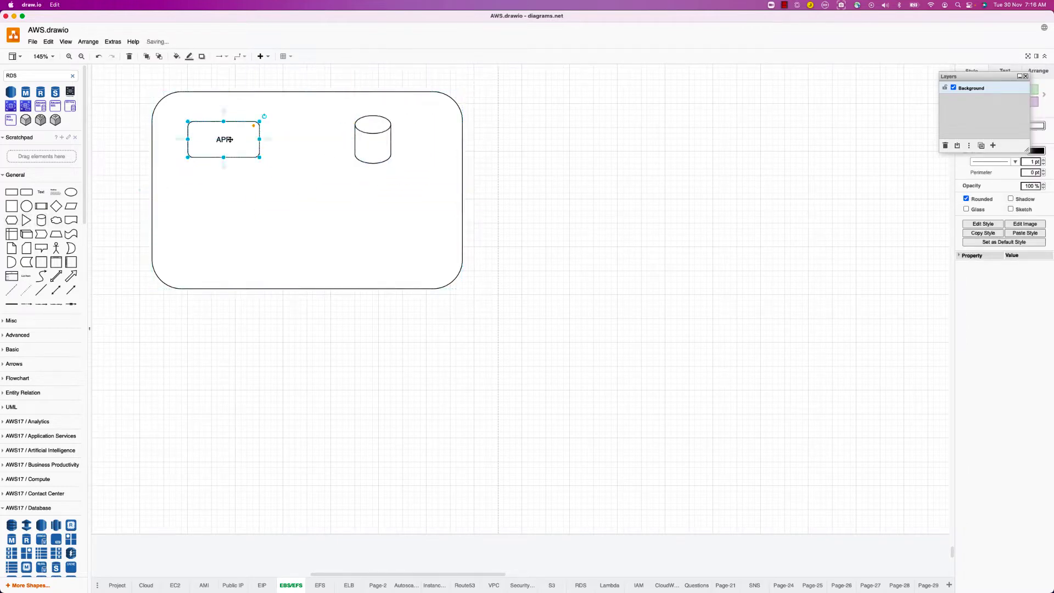
left_click_drag(267, 140, 354, 140)
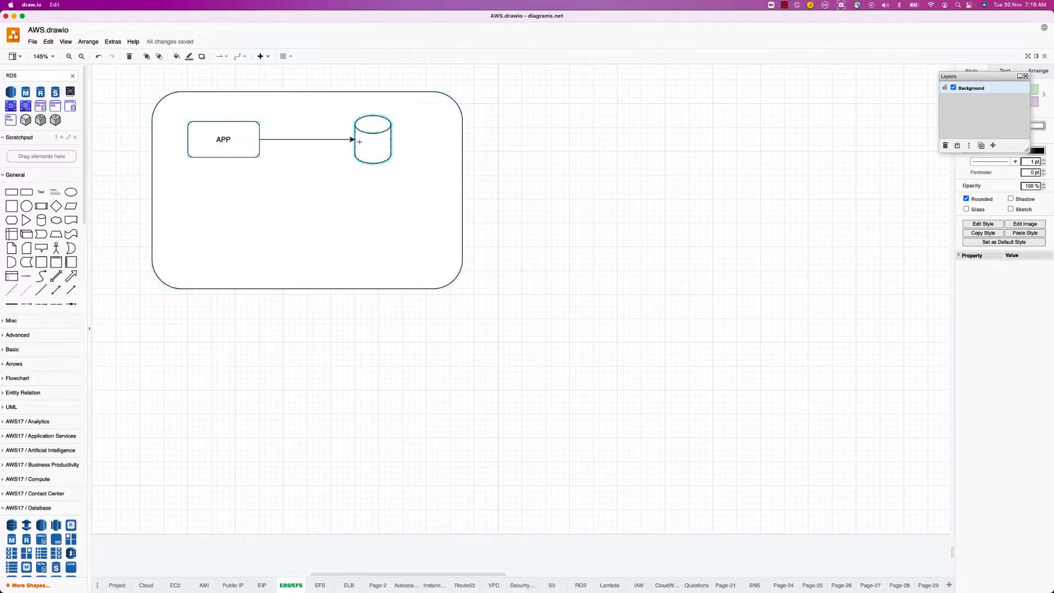
left_click(244, 141)
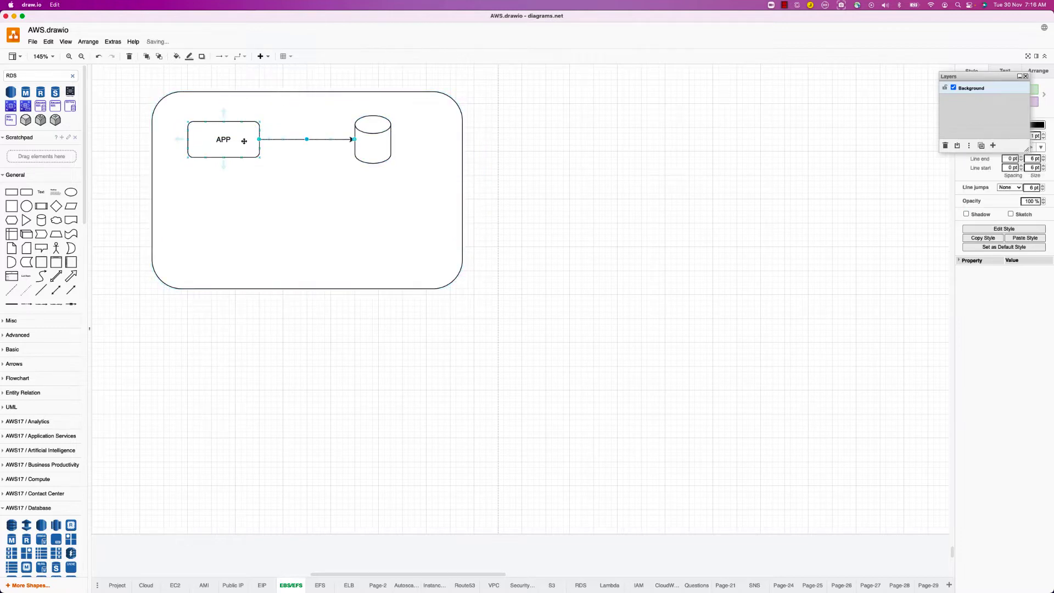
Step: Duplicate the container together with its APP box and place the copy to the right of the original
left_click(275, 208)
left_click(220, 140, "shift")
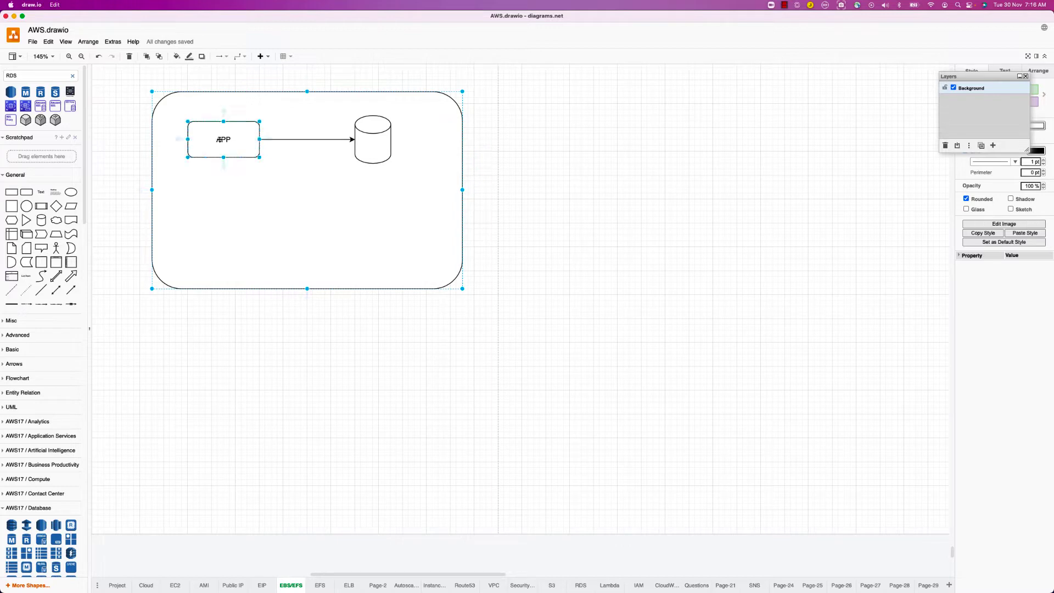
left_click_drag(219, 140, 651, 183)
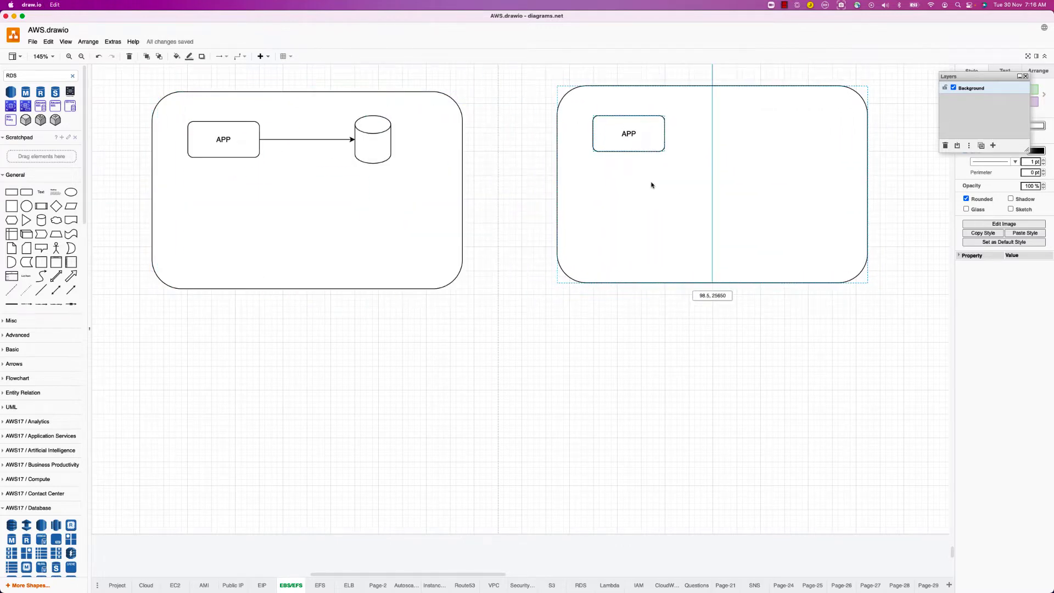
left_click(296, 212)
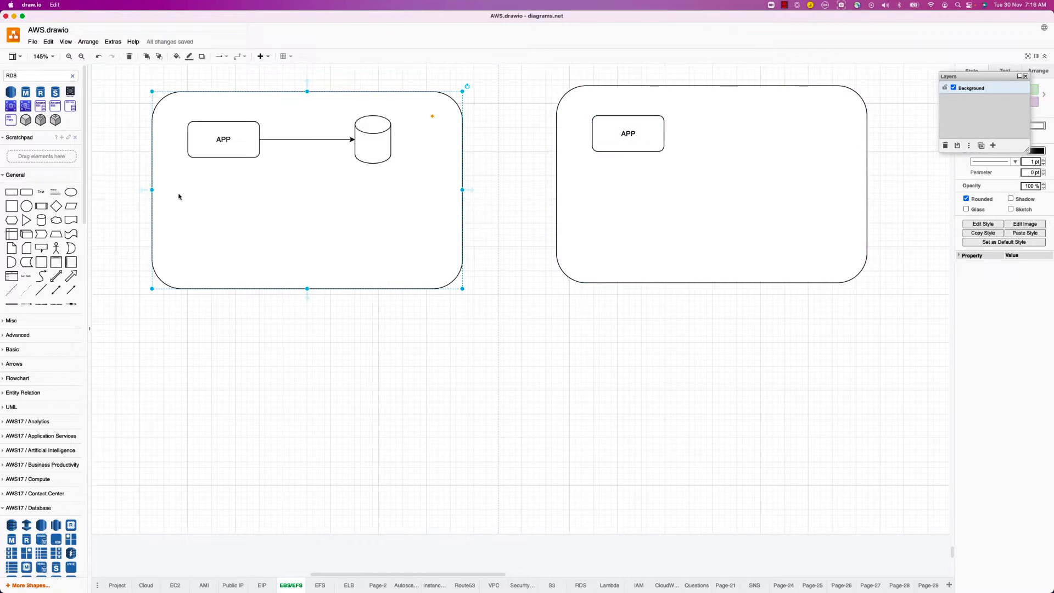
Step: Add a text label reading NV at the bottom centre of the original container
left_click_drag(48, 192, 297, 268)
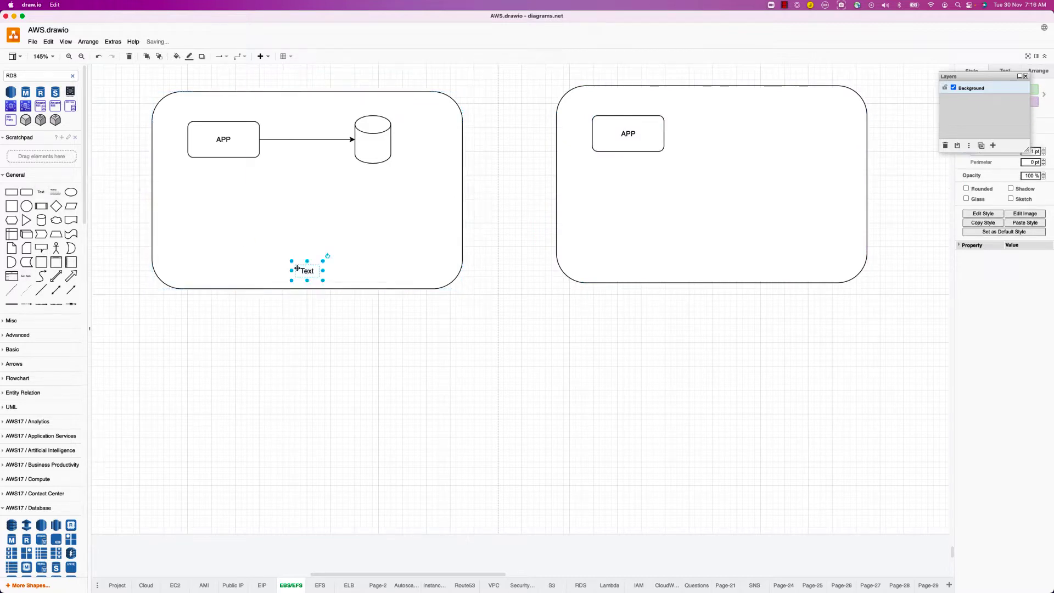
type("NV")
left_click(384, 271)
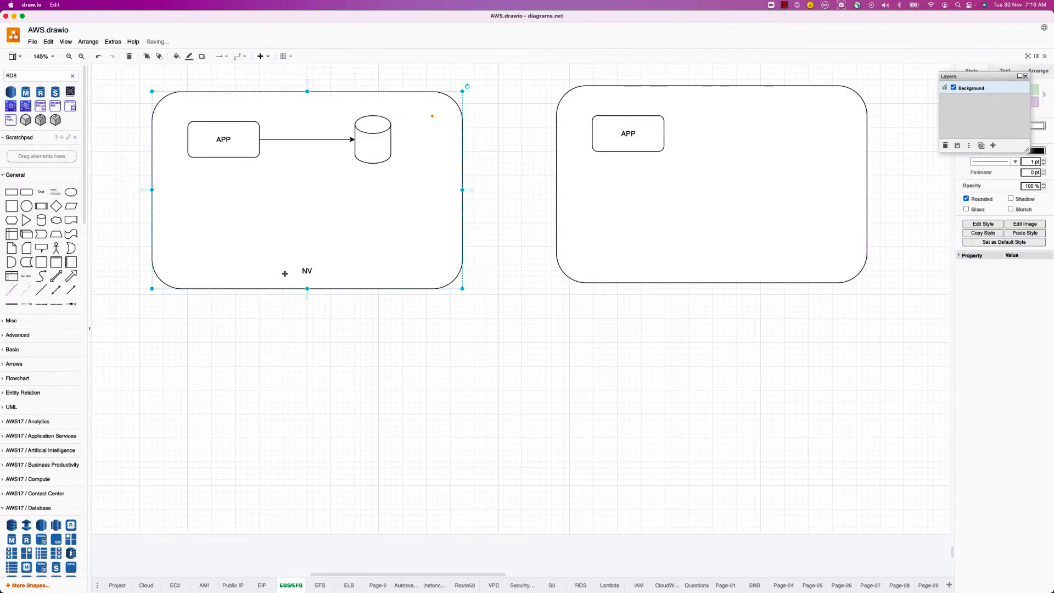
Step: Copy the NV label to the bottom of the second container and change its text to Oregon
left_click(316, 273)
left_click_drag(316, 273, 723, 276)
double_click(723, 276)
type("Oregon")
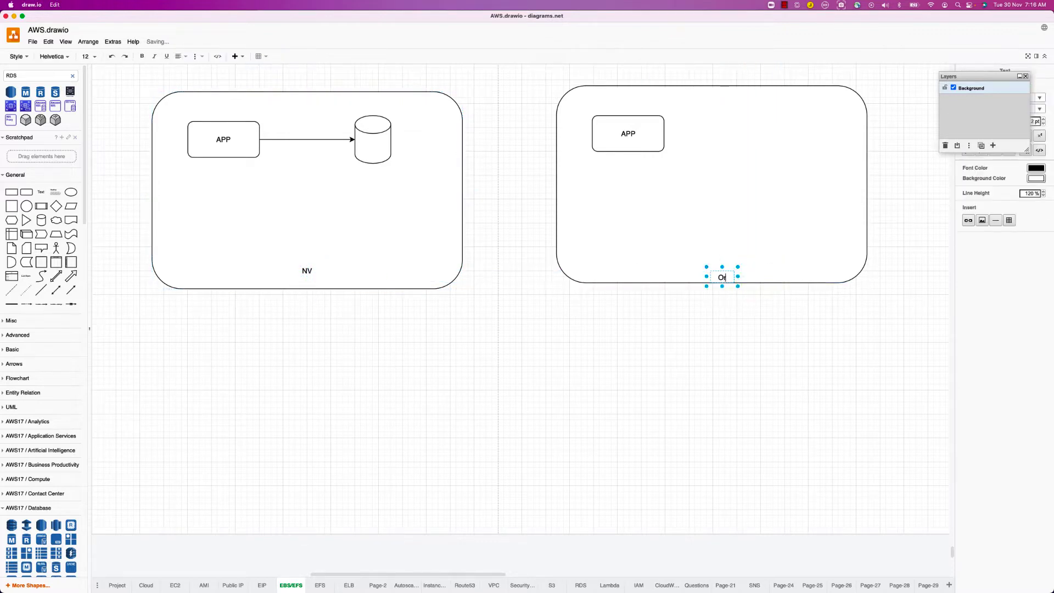
left_click(728, 214)
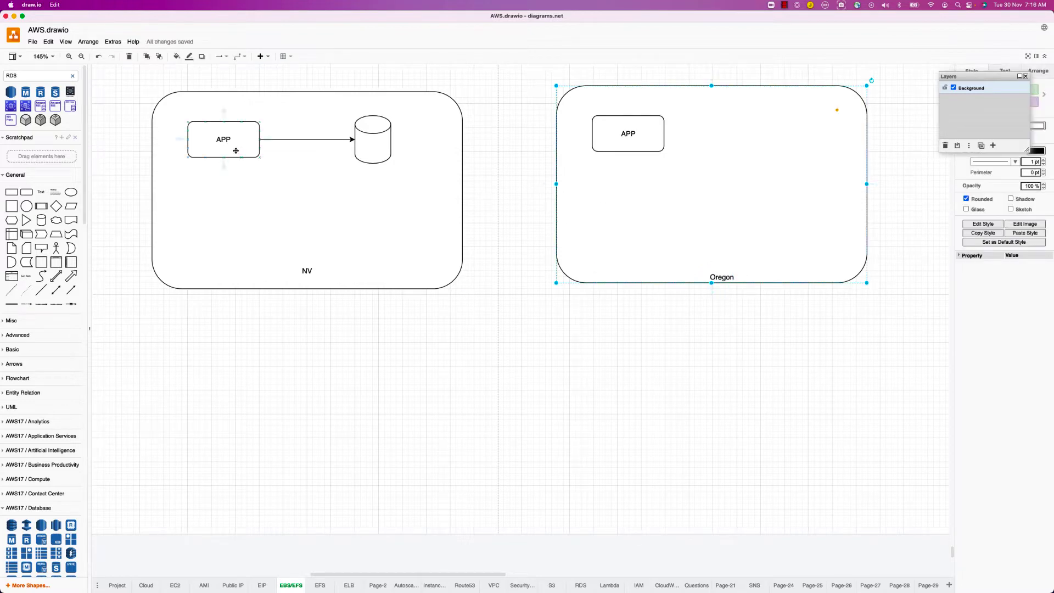
Step: Add a second line reading CPU & Memory to the APP box in the Oregon container
double_click(623, 137)
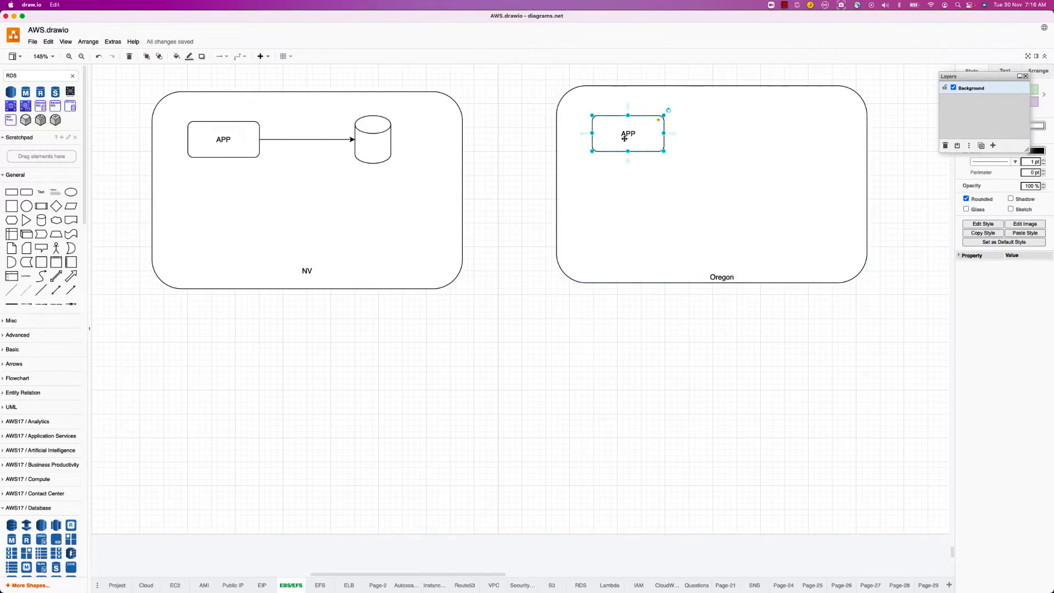
key("Right")
key("Return")
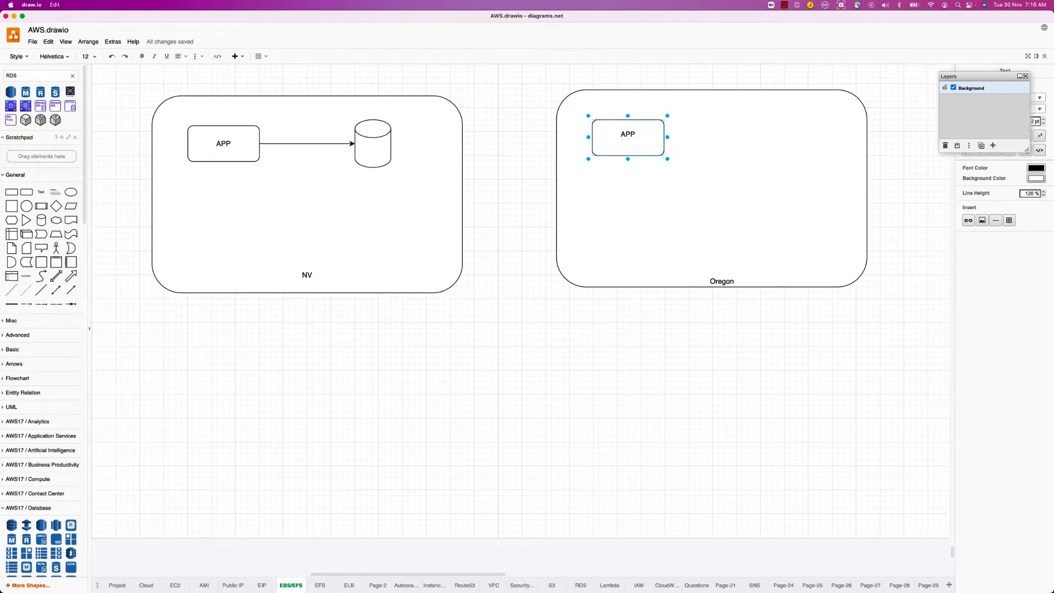
type("CPU &")
type("Memory")
left_click(357, 208)
Step: Label the cylinder in the NV container EBS
left_click(379, 159)
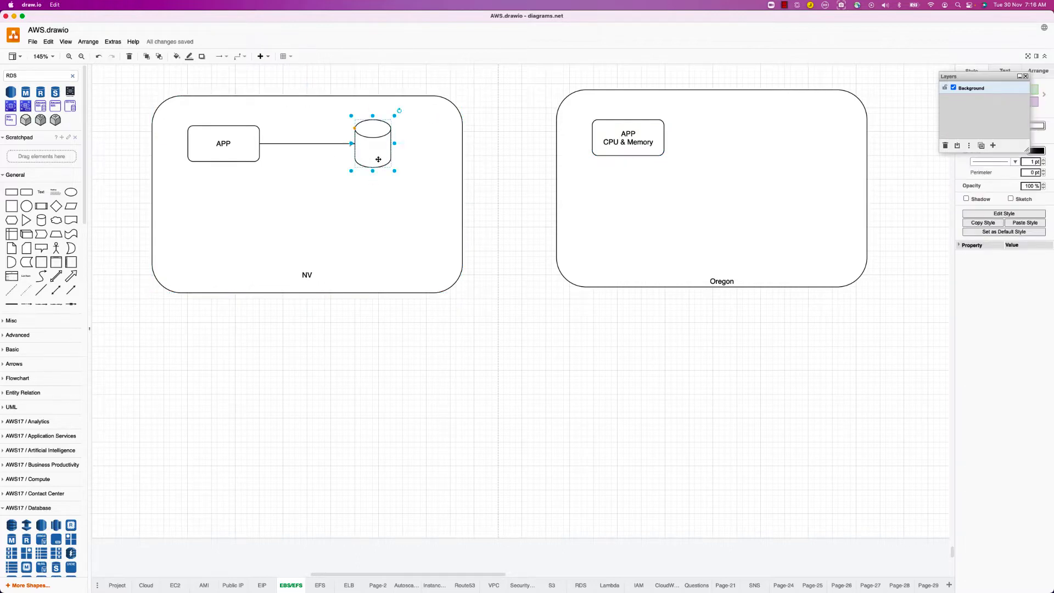
type("EBS")
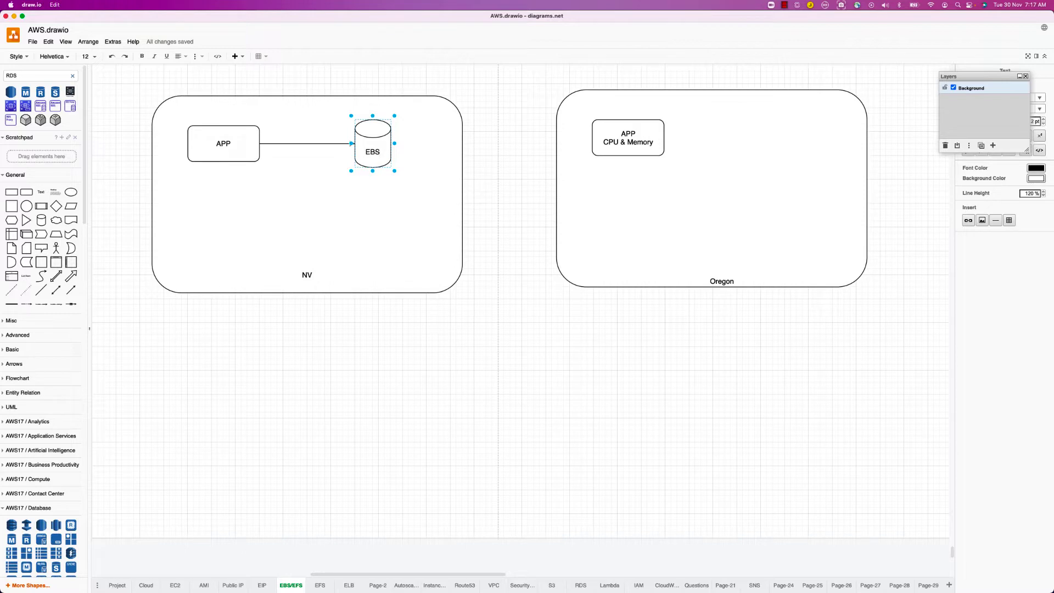
left_click(381, 207)
left_click(371, 149)
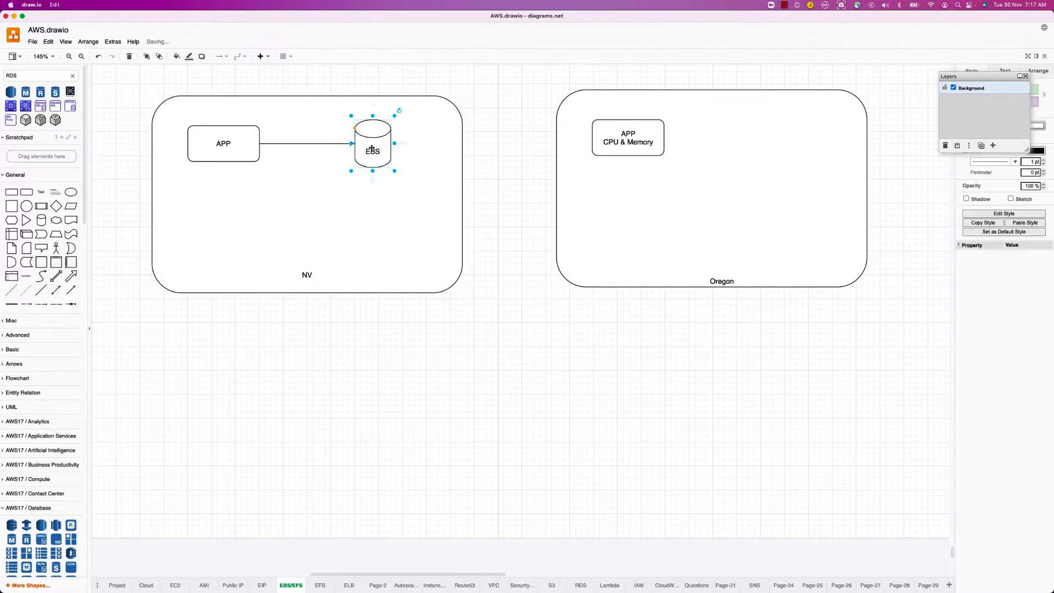
left_click(236, 154)
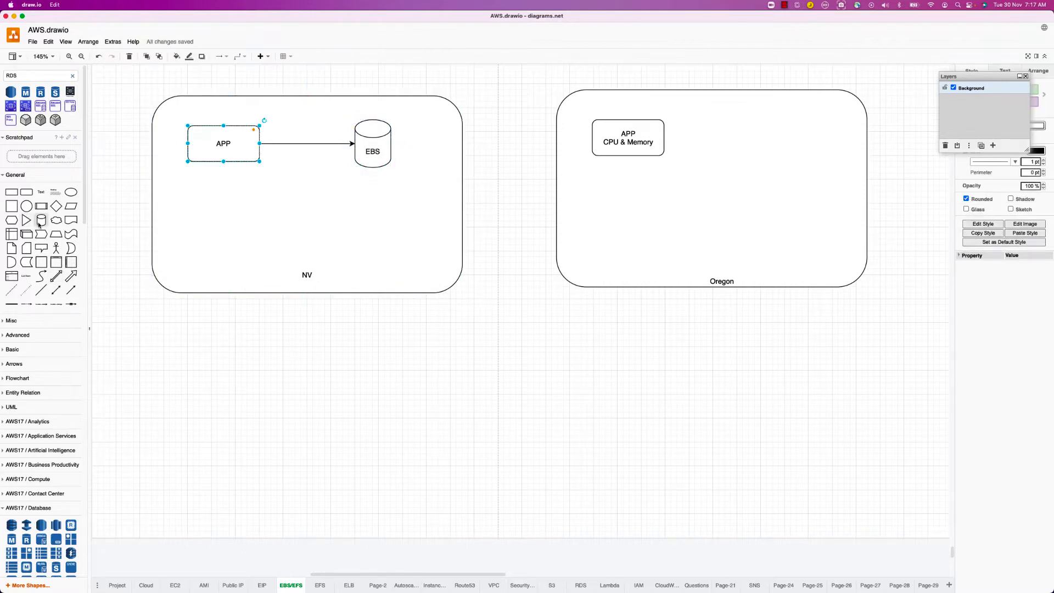
left_click_drag(41, 220, 306, 194)
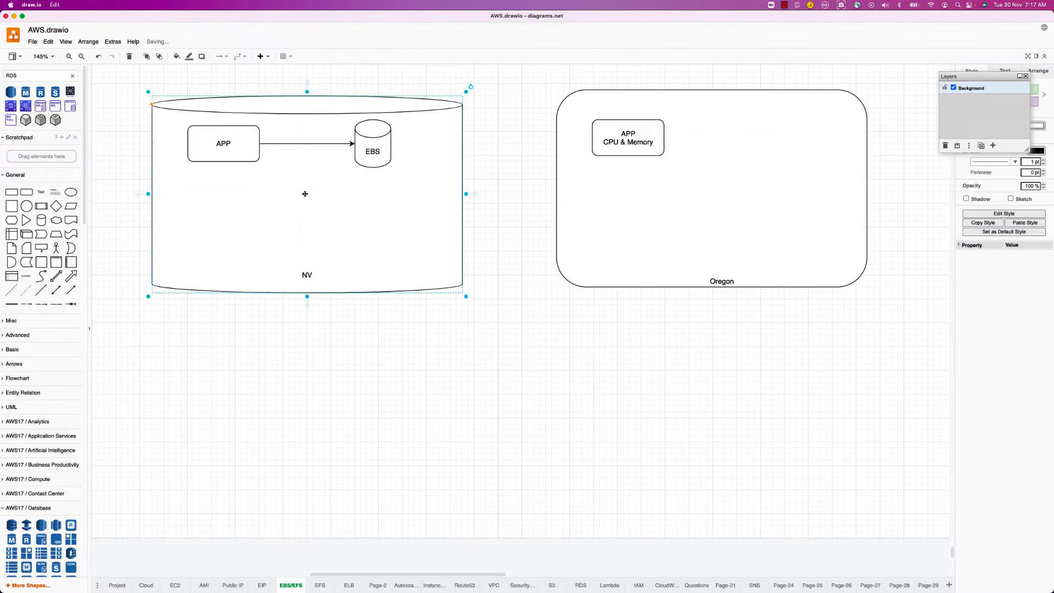
key("super+z")
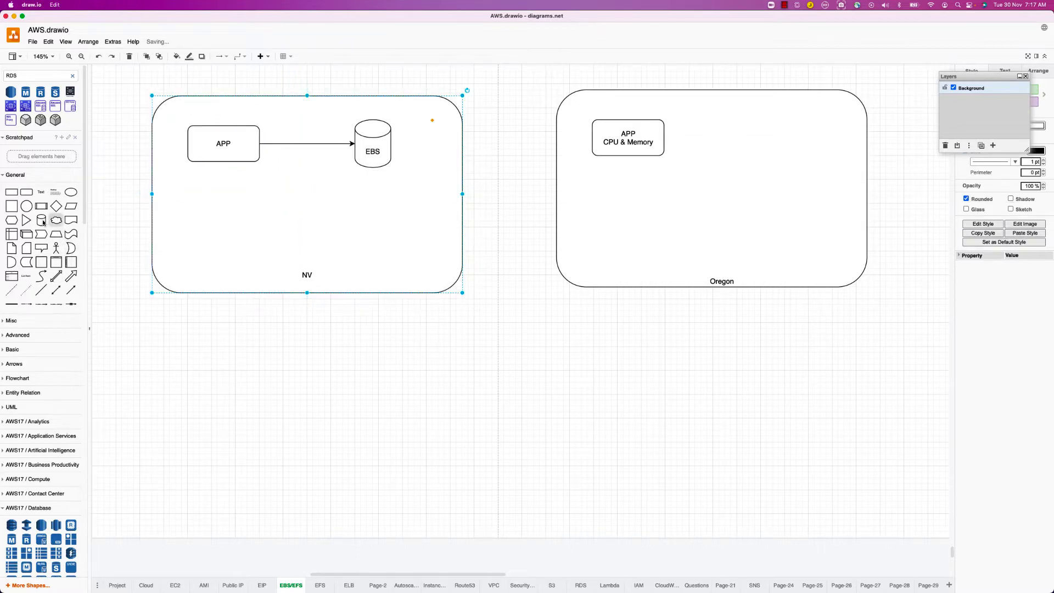
Step: Add a cylinder labelled DATA below the APP box in the NV container and connect APP to it with an arrow
left_click_drag(42, 220, 229, 232)
left_click(222, 147)
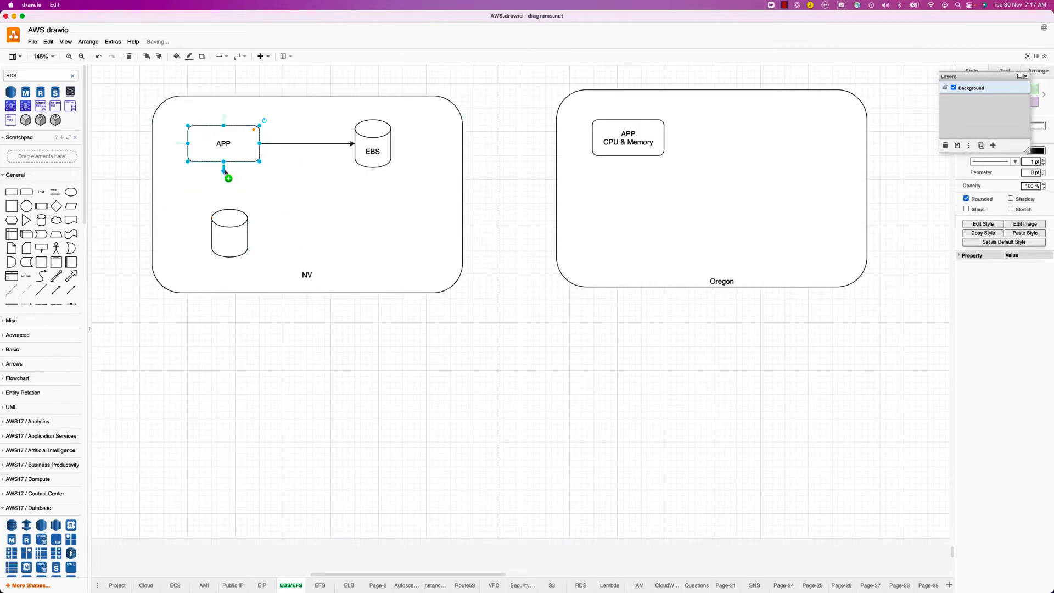
left_click_drag(225, 170, 225, 218)
left_click(242, 243)
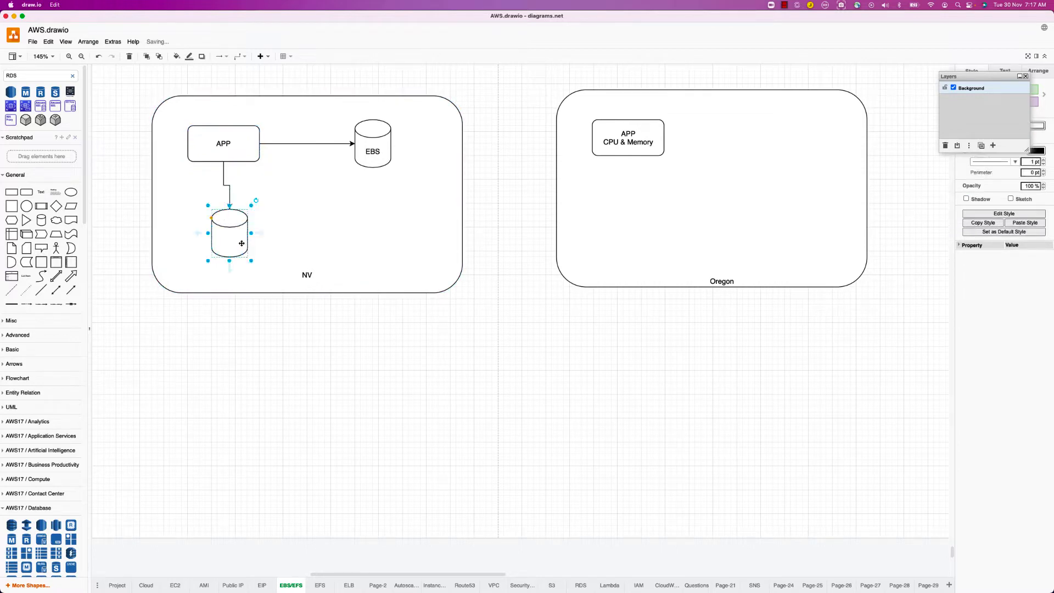
type("DATA")
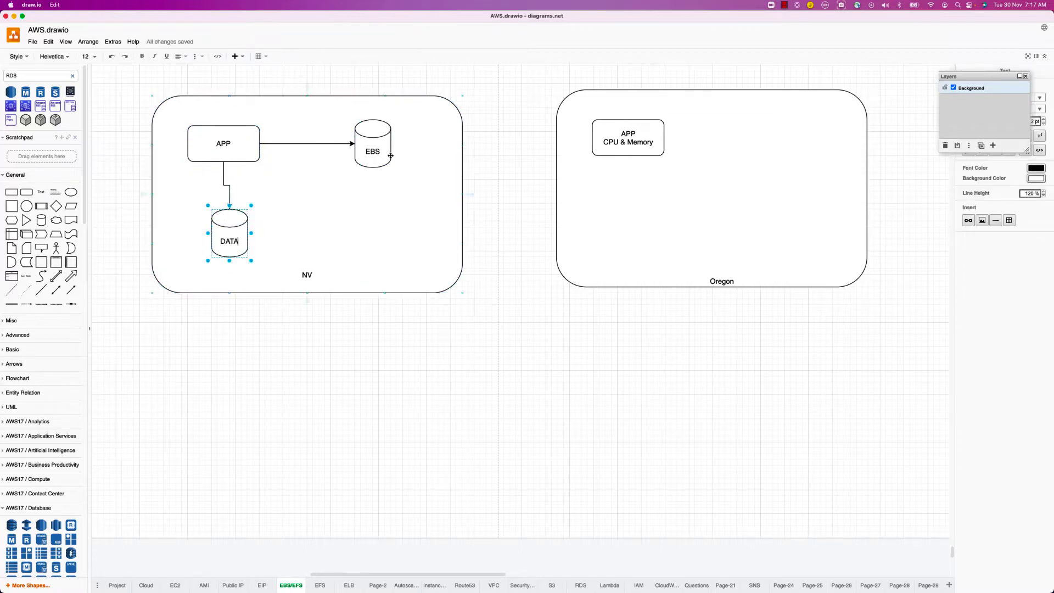
Step: Change the EBS cylinder's label to root vol, split over two lines
left_click(372, 152)
type("root")
key("Return")
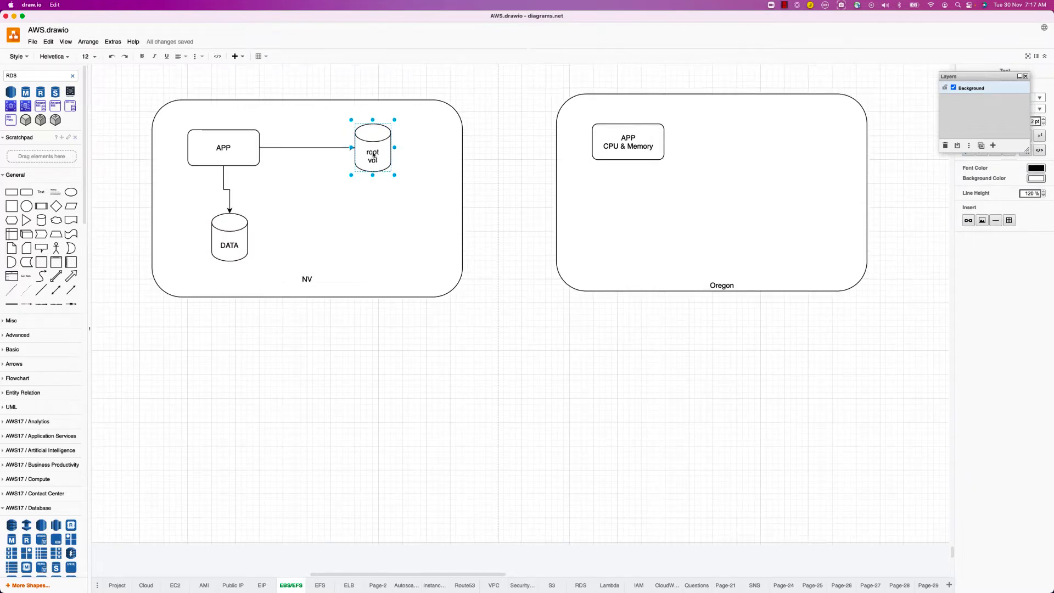
left_click(346, 233)
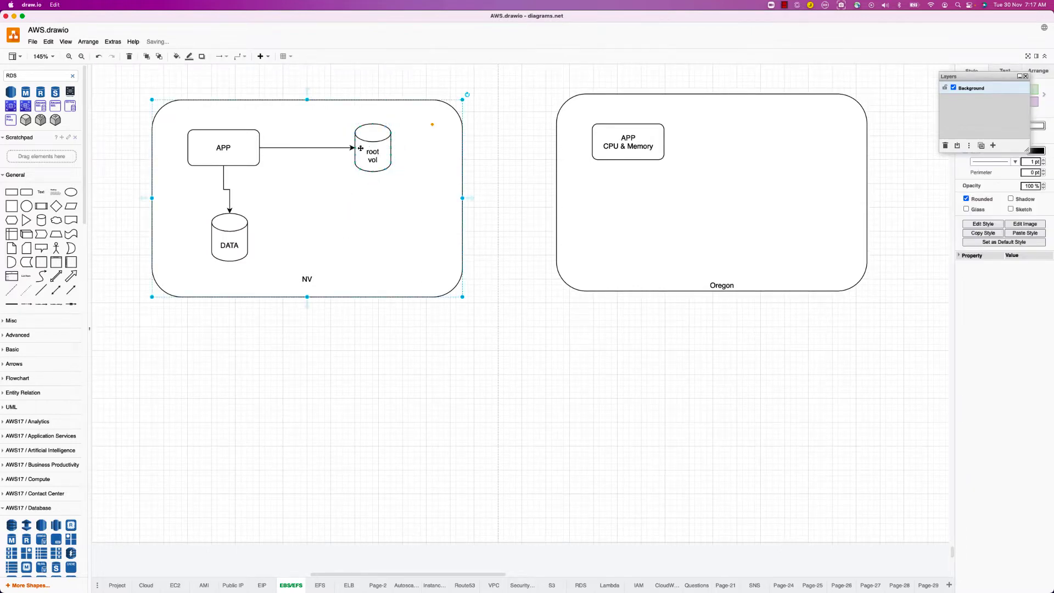
left_click(382, 158)
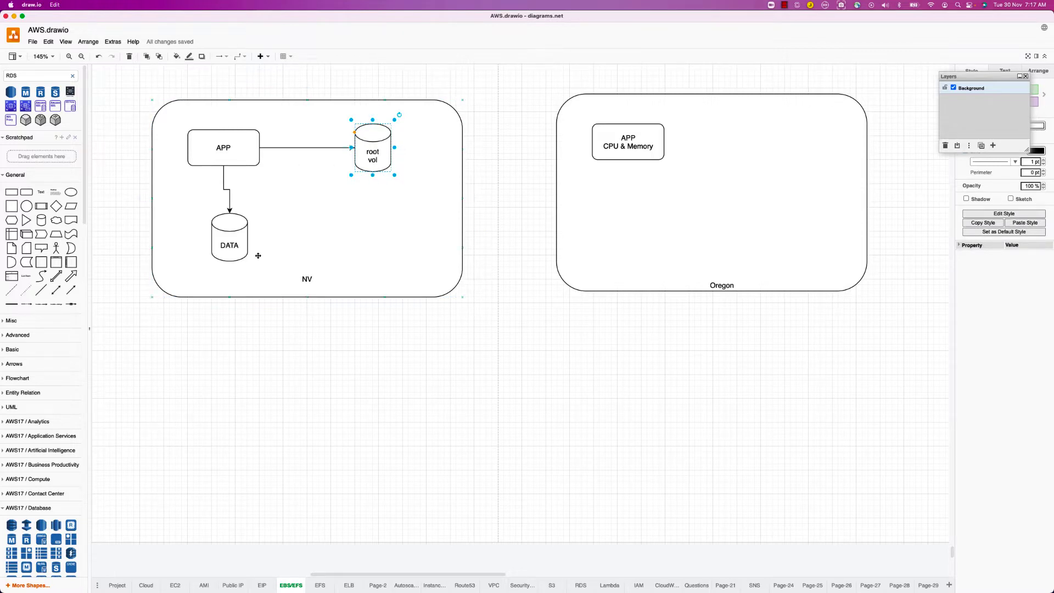
left_click(234, 237)
left_click(369, 151)
left_click(236, 238)
Step: Add another cylinder to the right of DATA in the NV container and draw an arrow from DATA to it
left_click_drag(41, 219, 361, 238)
left_click(251, 244)
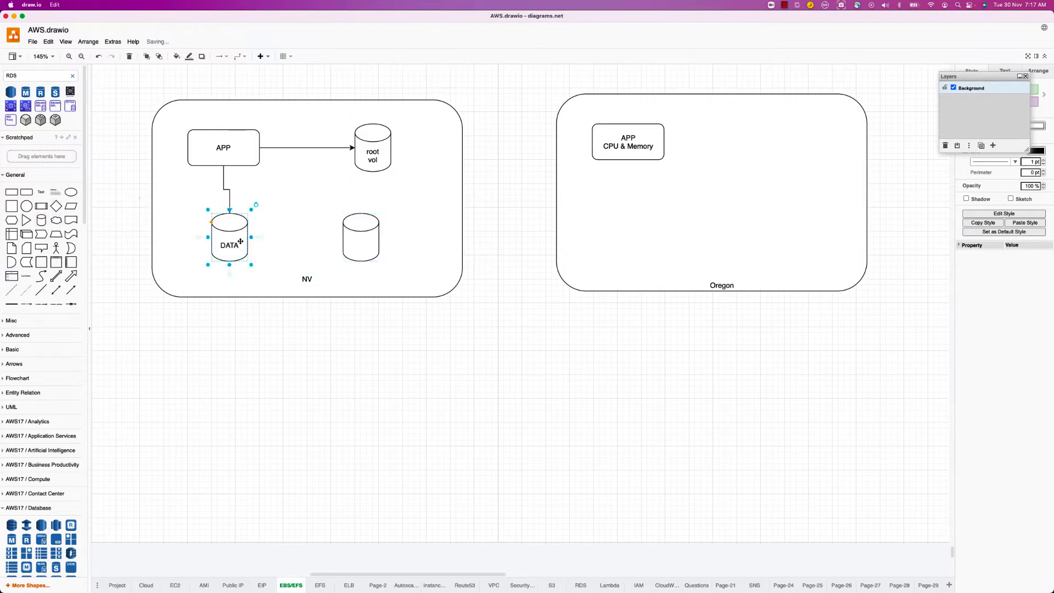
left_click_drag(257, 245, 344, 238)
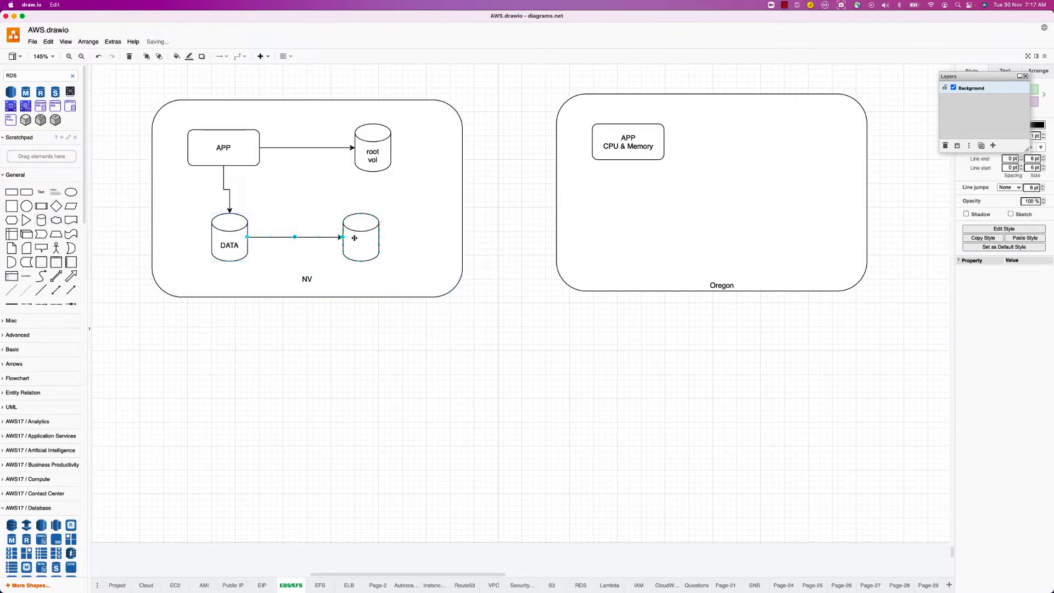
Step: Label the empty cylinder beside DATA in the NV container Snapshot
left_click(354, 238)
double_click(354, 238)
type("Snapshot")
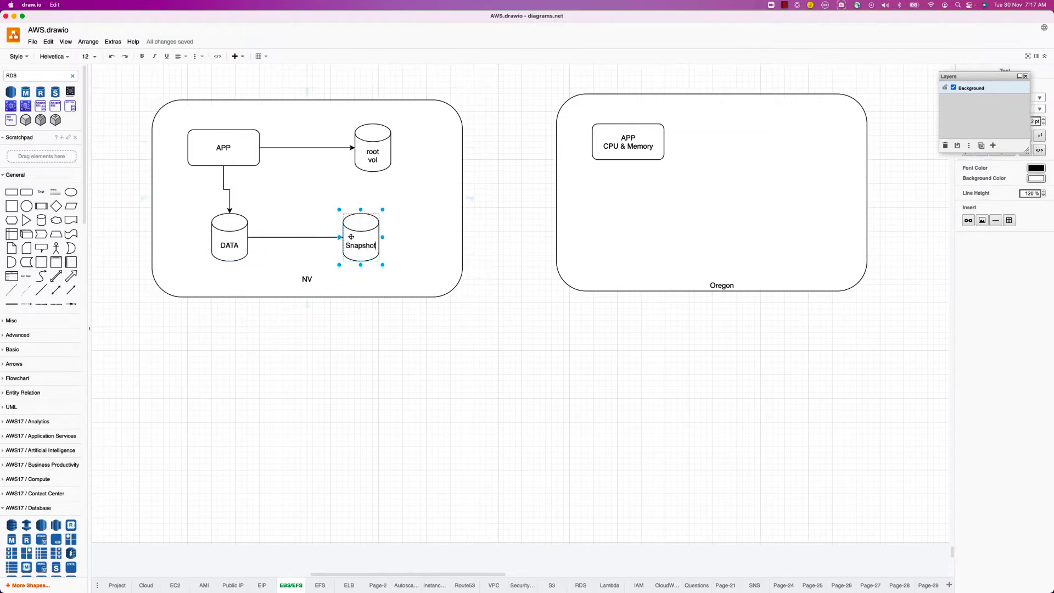
left_click(351, 236)
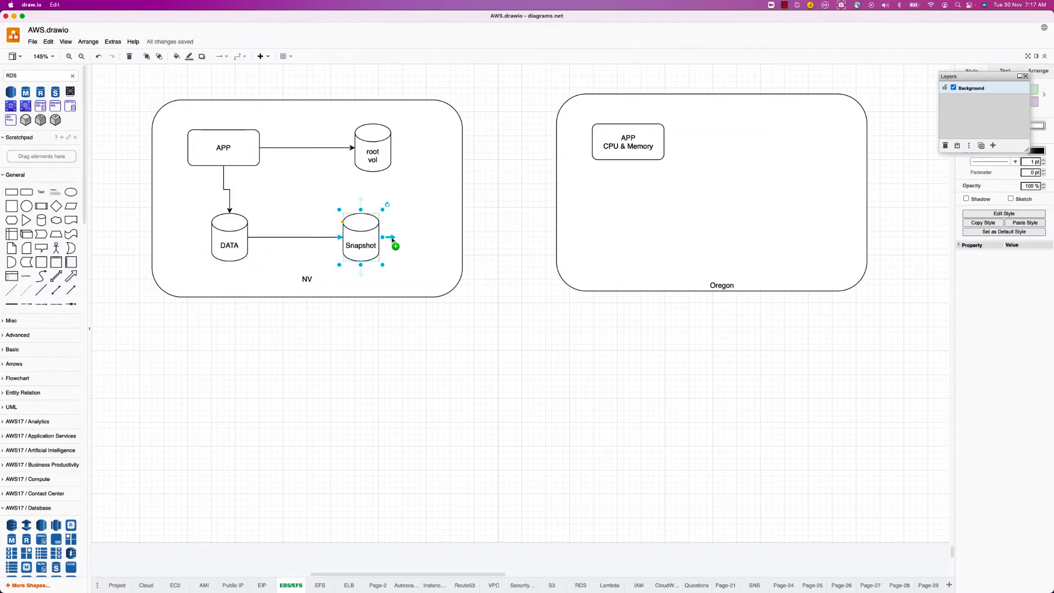
Step: Add a cylinder in the lower part of the Oregon container and connect NV's Snapshot cylinder to it with an arrow
left_click_drag(391, 238, 652, 247)
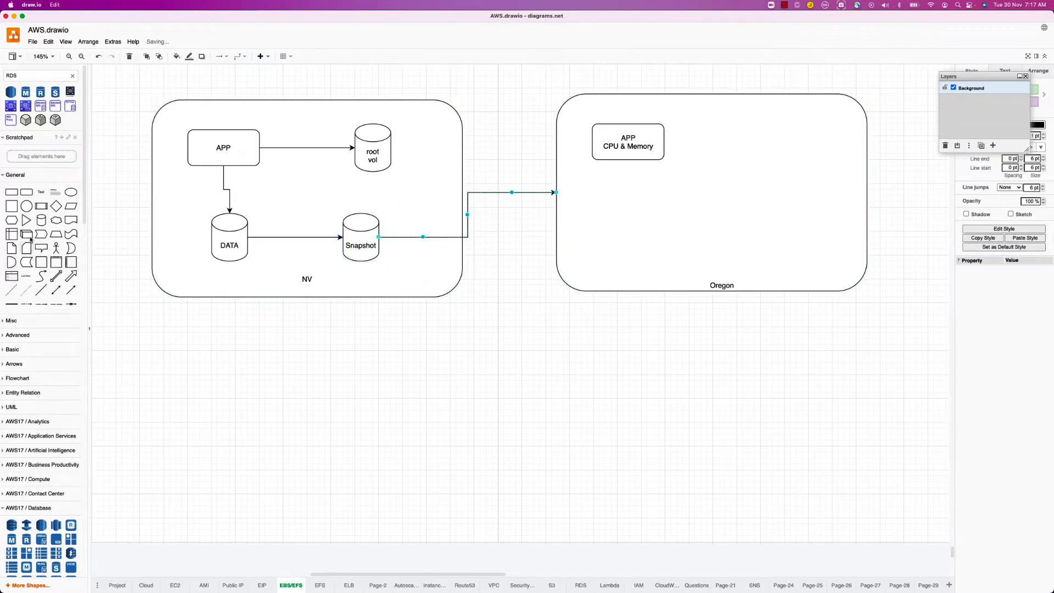
left_click_drag(41, 220, 657, 237)
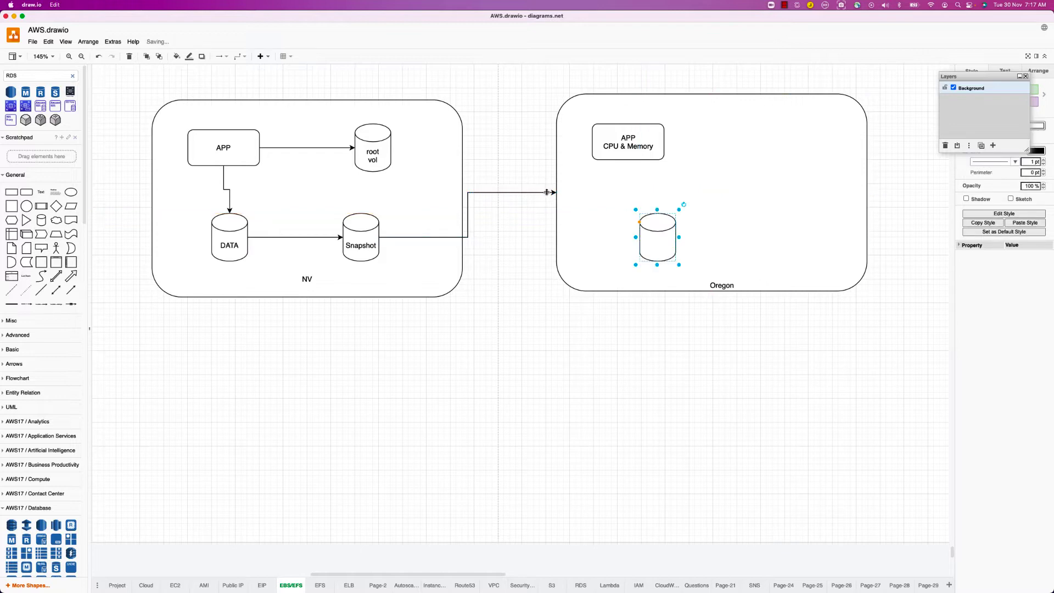
left_click(547, 192)
left_click_drag(556, 193, 649, 247)
Step: Label the new Oregon cylinder Snapshot and the arrow leading to it COPY
left_click(653, 242)
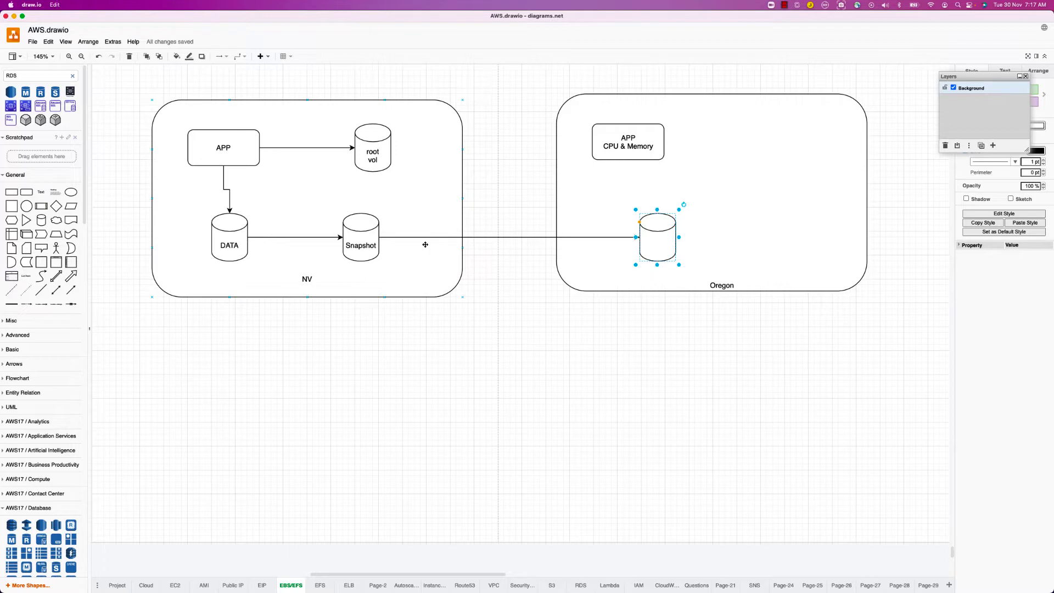
key("Return")
type("Snapsh")
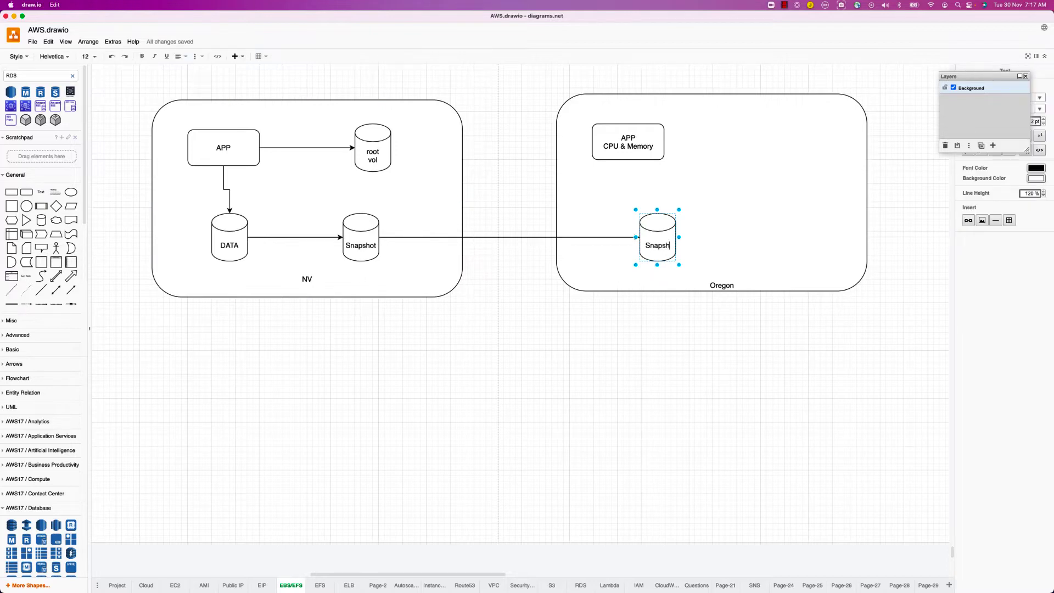
type("ot")
double_click(507, 237)
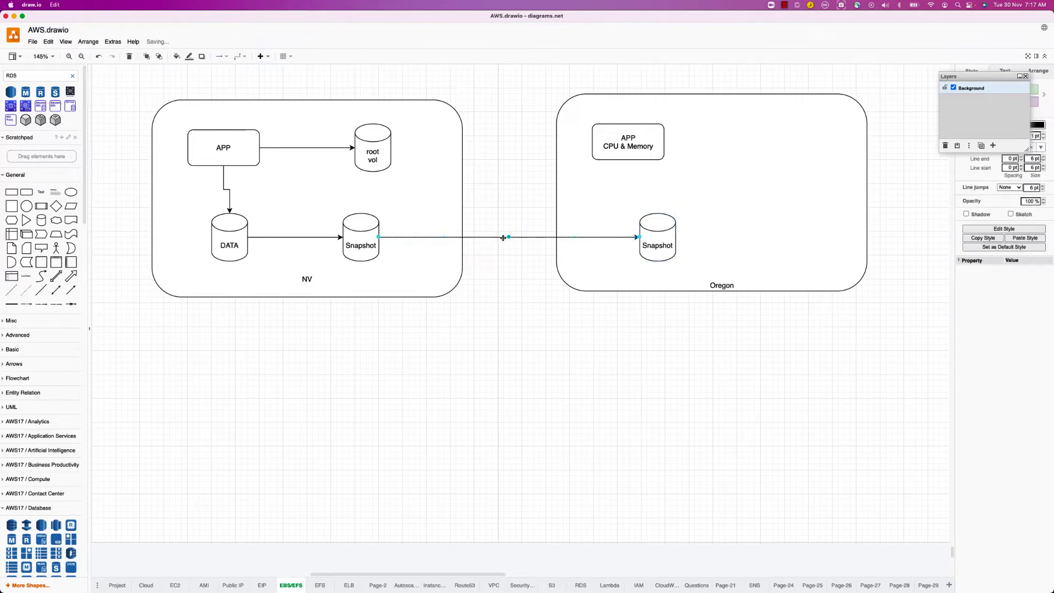
type("COPY")
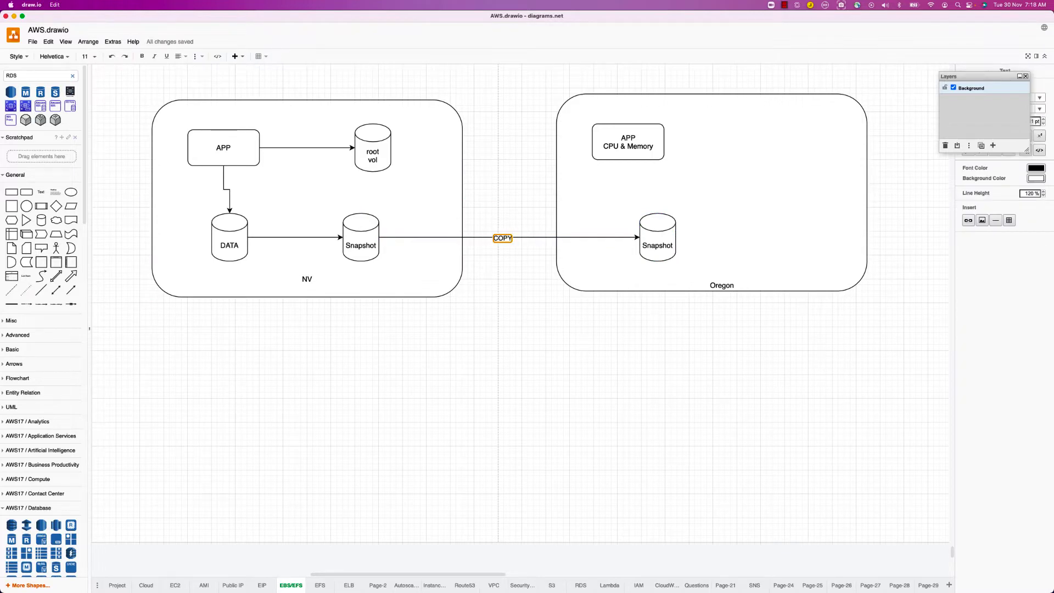
Step: Duplicate Oregon's Snapshot cylinder to the upper right inside the container and connect the original to the copy with an arrow
left_click(659, 250)
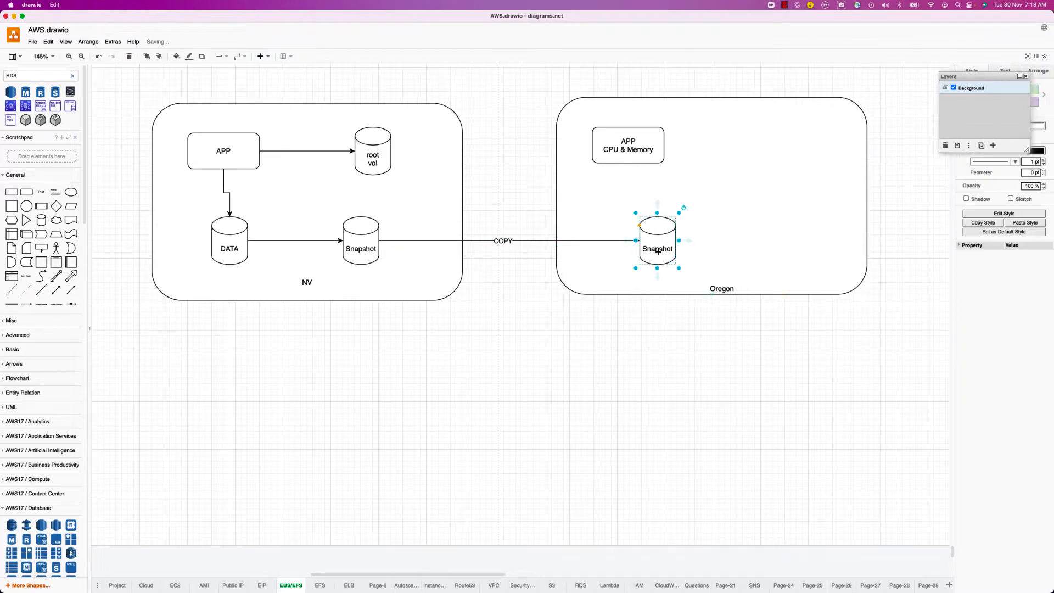
left_click_drag(658, 252, 753, 173)
left_click(665, 247)
left_click_drag(691, 242, 746, 168)
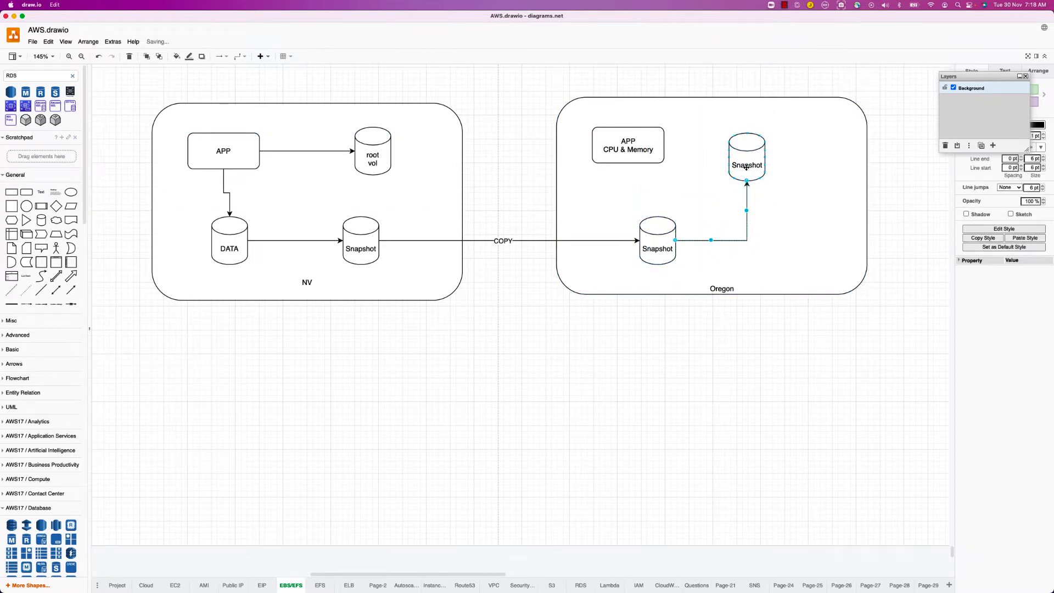
Step: Relabel the duplicated cylinder Data vol on two lines and draw an arrow from it to Oregon's APP CPU & Memory box
double_click(745, 168)
type("Data")
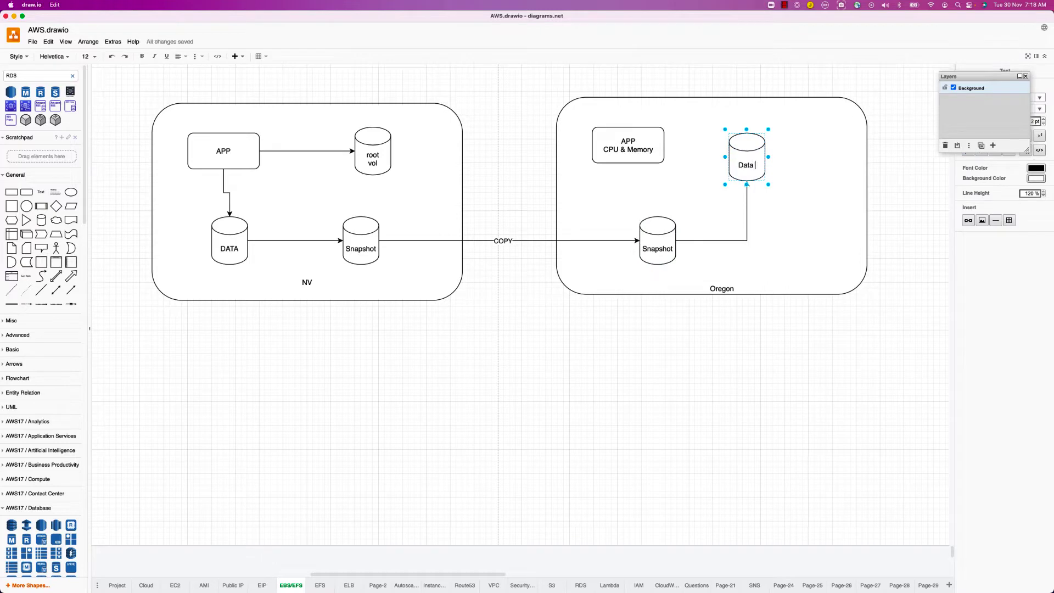
key("Return")
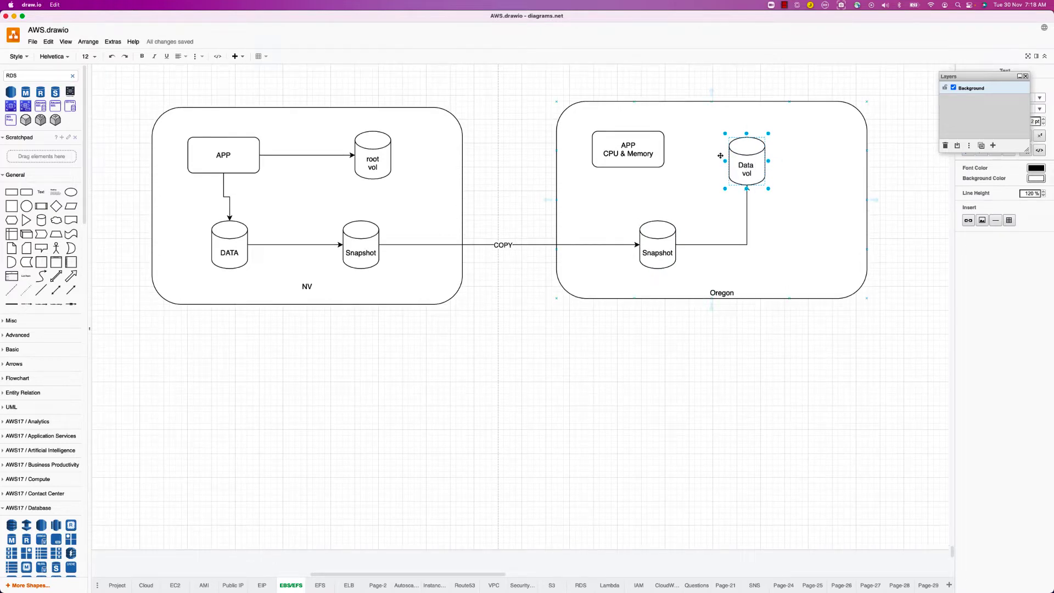
left_click_drag(716, 161, 656, 160)
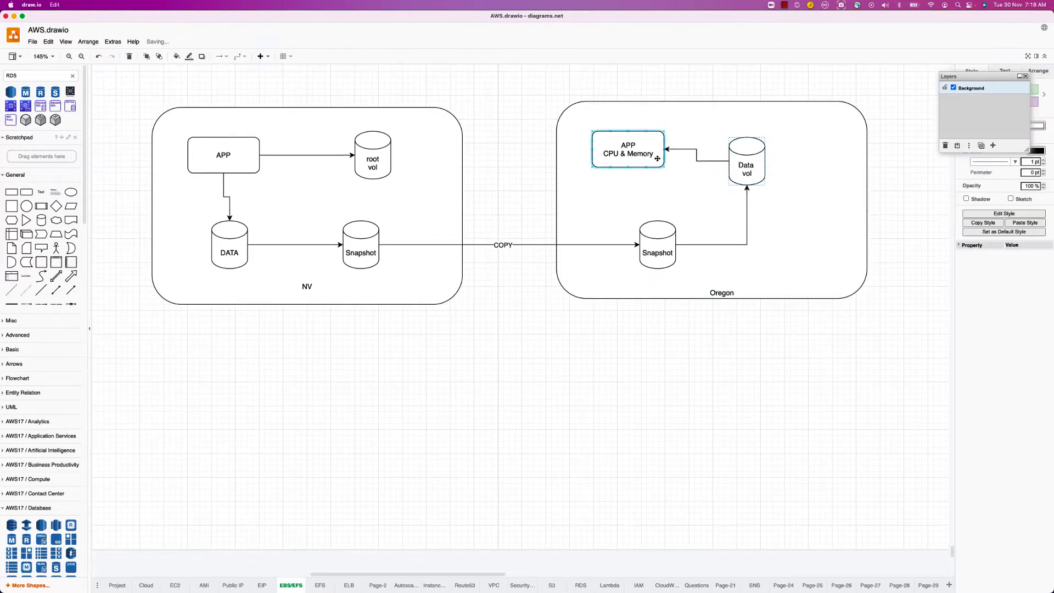
Step: Copy the root vol cylinder into the Oregon container below the APP box and connect it to APP with an arrow
left_click(374, 161)
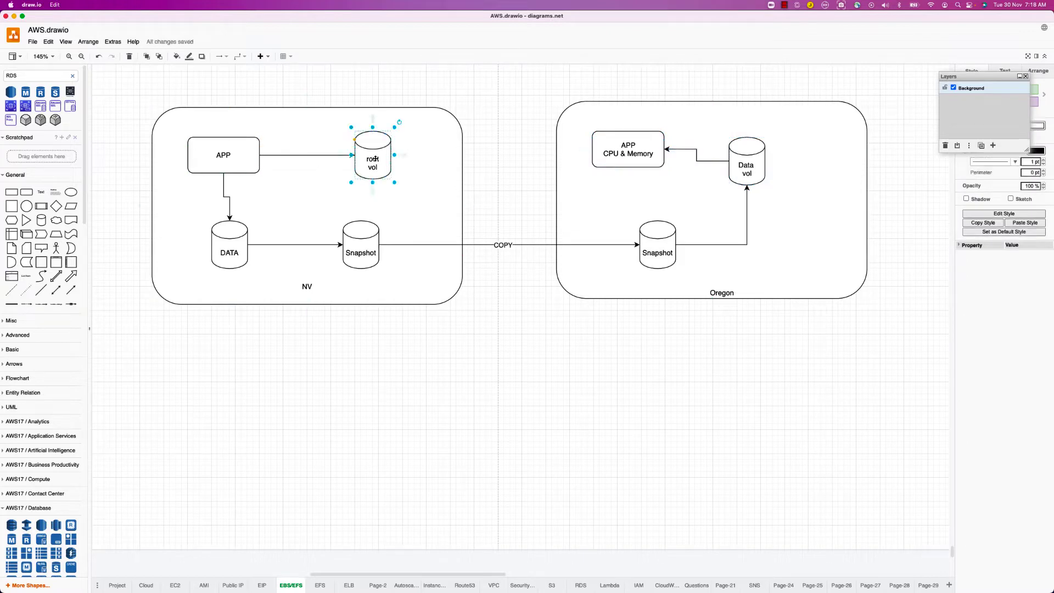
left_click_drag(375, 159, 640, 208)
left_click(707, 207)
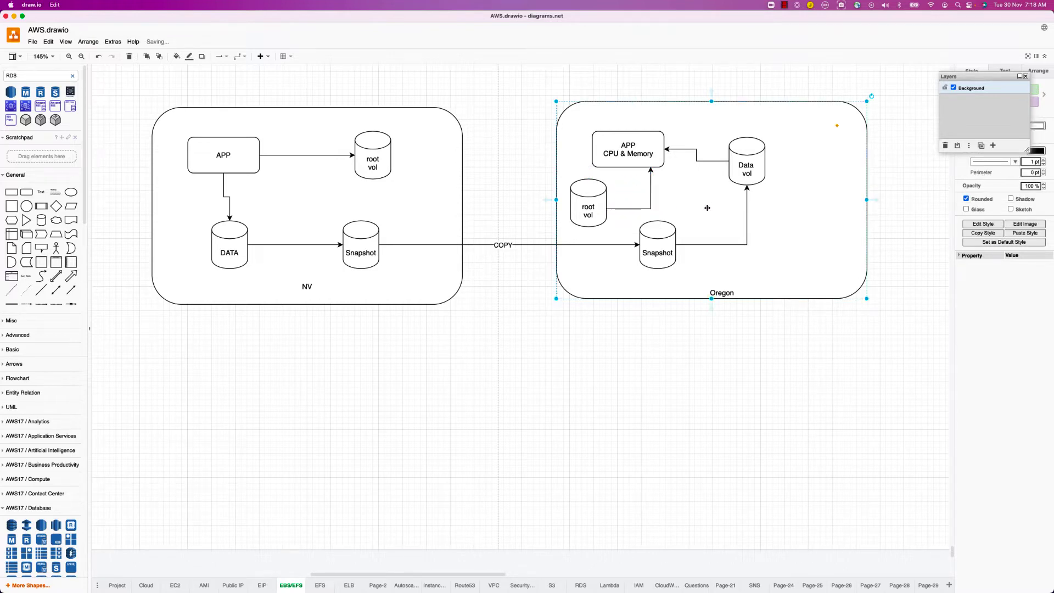
Step: Move the Layers window off the style colours and apply the yellow style to NV's DATA and Oregon's Data vol cylinders
left_click(747, 173)
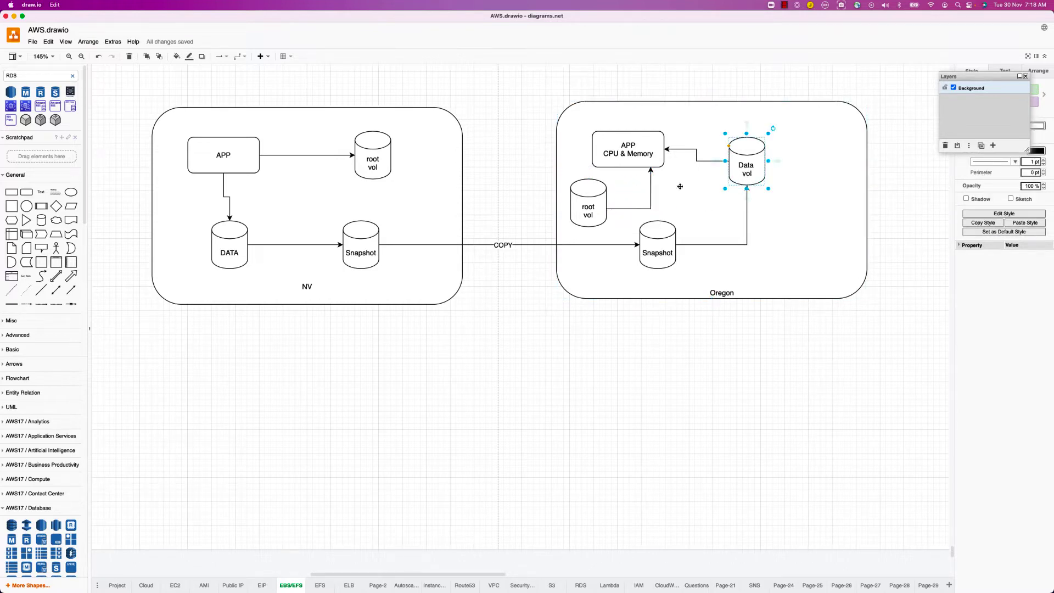
left_click(238, 252)
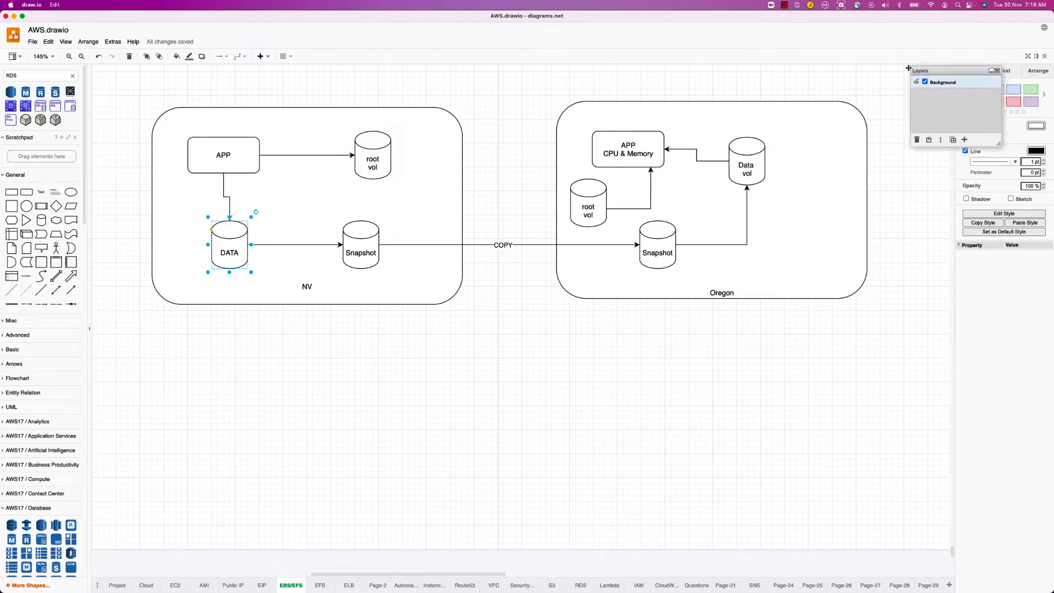
left_click_drag(975, 73, 831, 51)
left_click(996, 102)
left_click(760, 162)
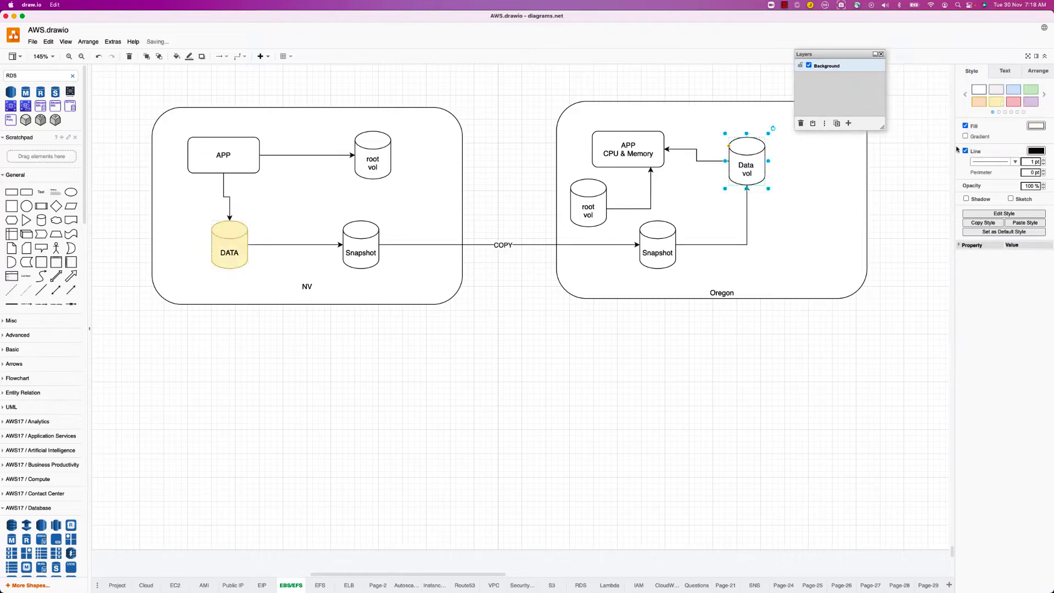
left_click(995, 101)
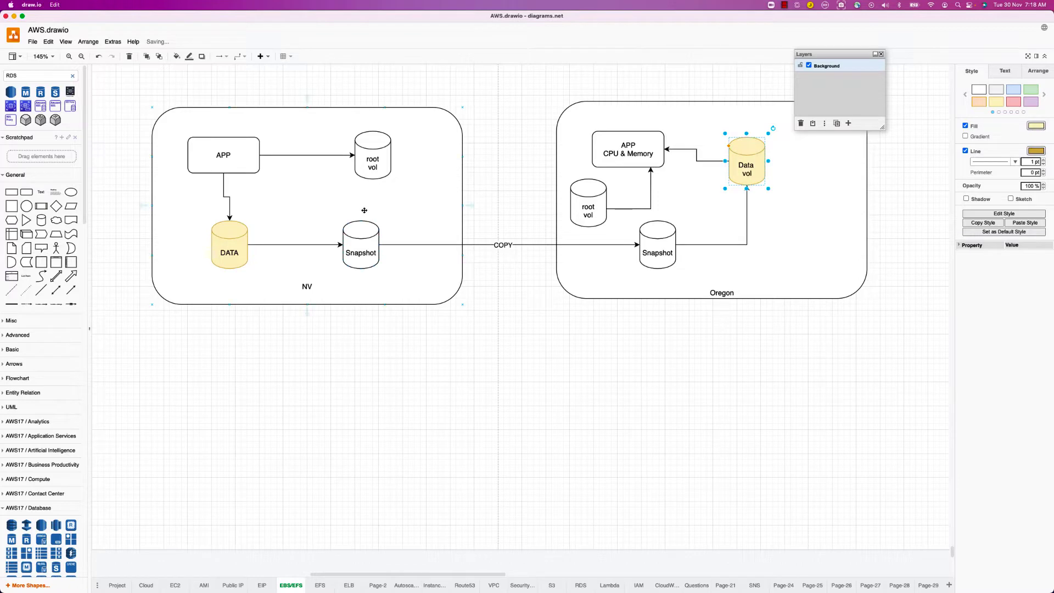
left_click(230, 250)
left_click(361, 252)
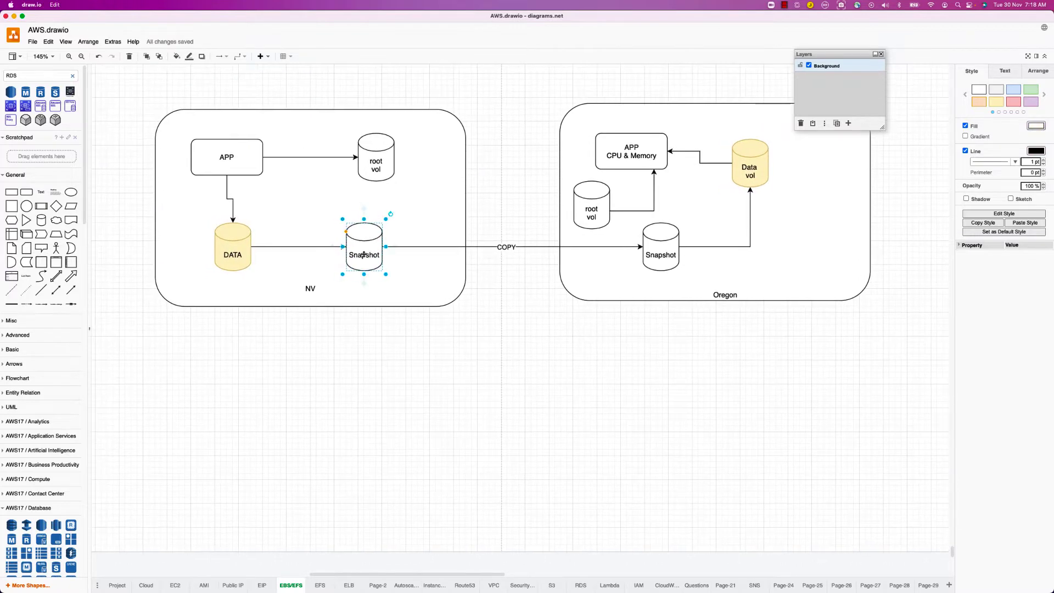
left_click(653, 255)
left_click(758, 161)
Step: Switch to the AWS console in Chrome and open the Copy snapshot form for the Mytest-backup snapshot
key("super+Tab")
left_click(149, 298)
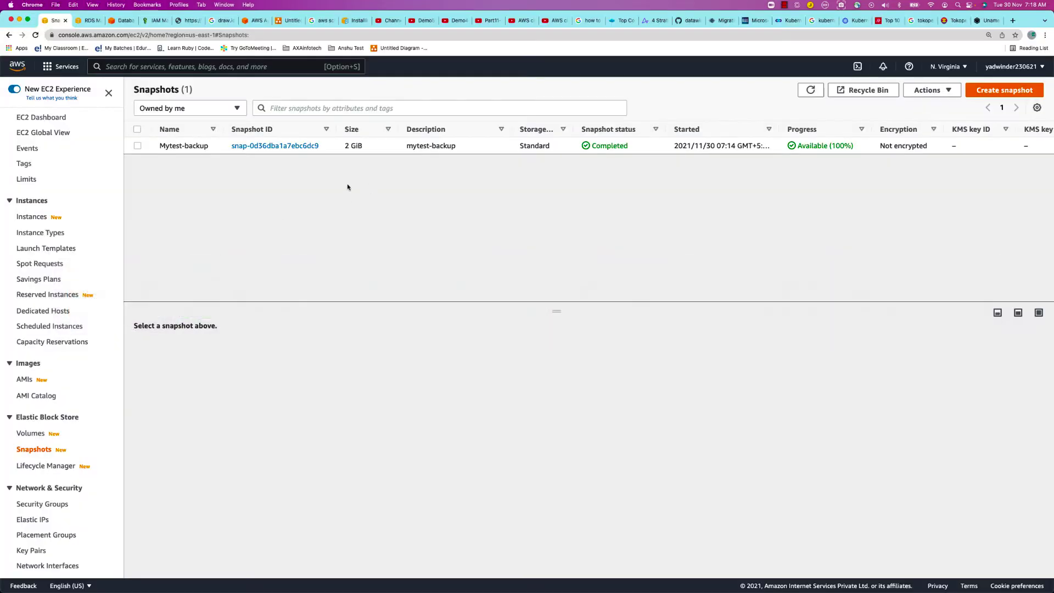
left_click(138, 146)
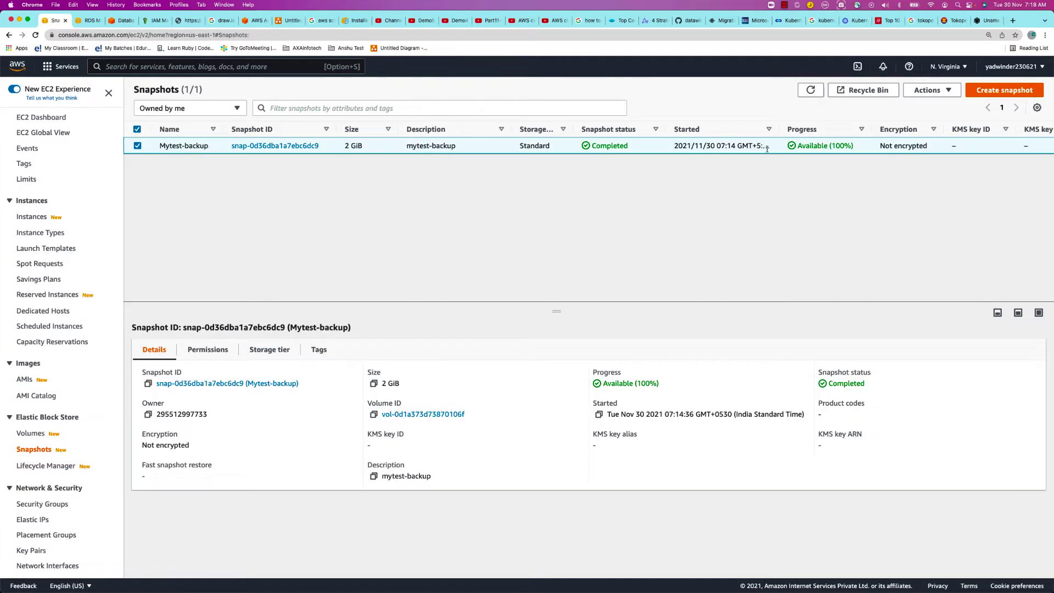
left_click(912, 94)
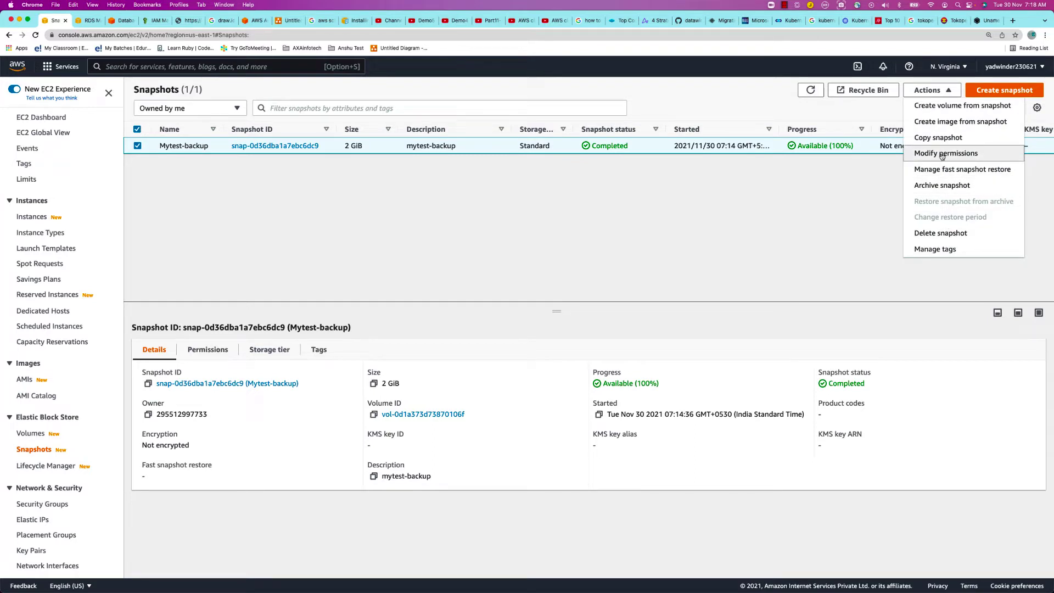
left_click(924, 138)
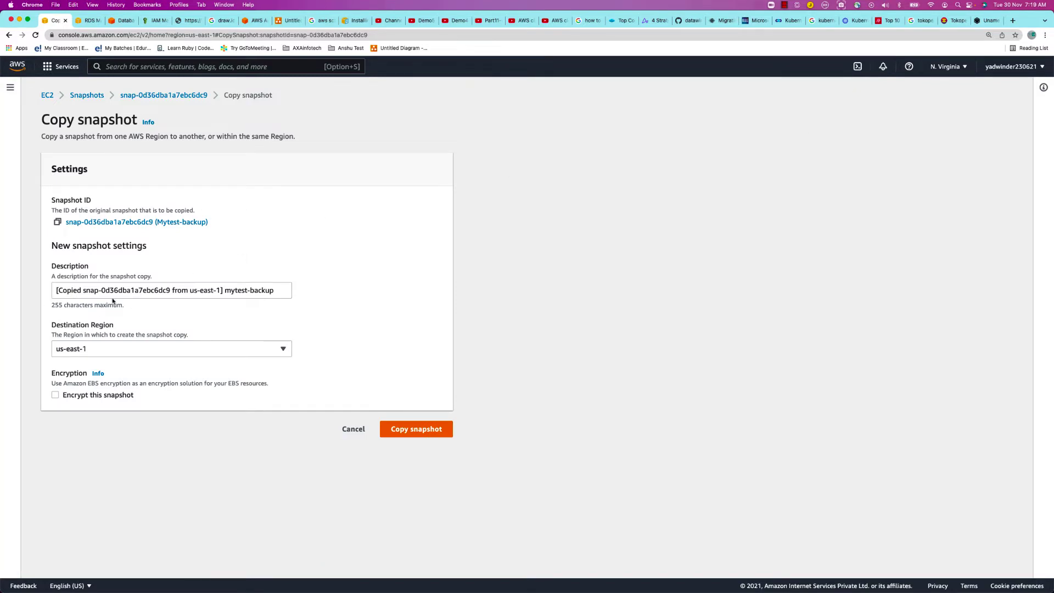
Step: Look up Oregon's region code and set the snapshot copy's destination region to us-west-2
left_click(112, 349)
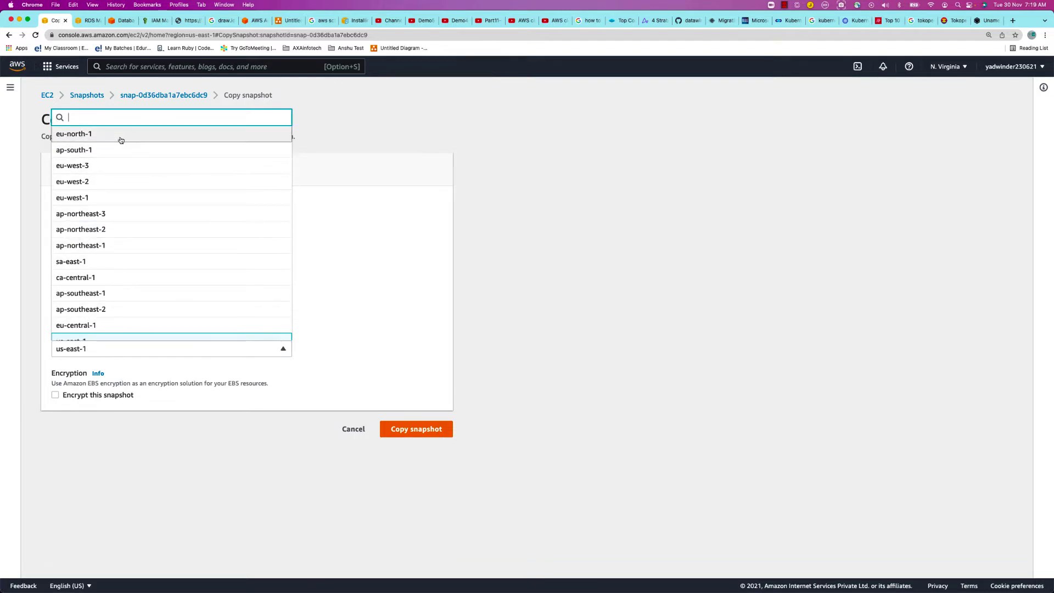
left_click(879, 156)
left_click(947, 67)
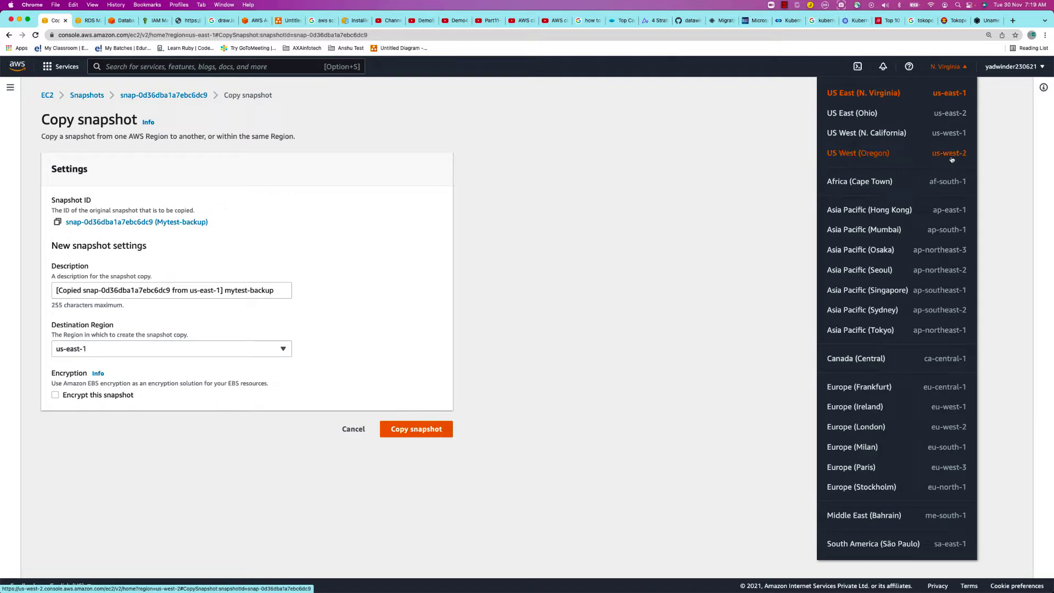
left_click(139, 351)
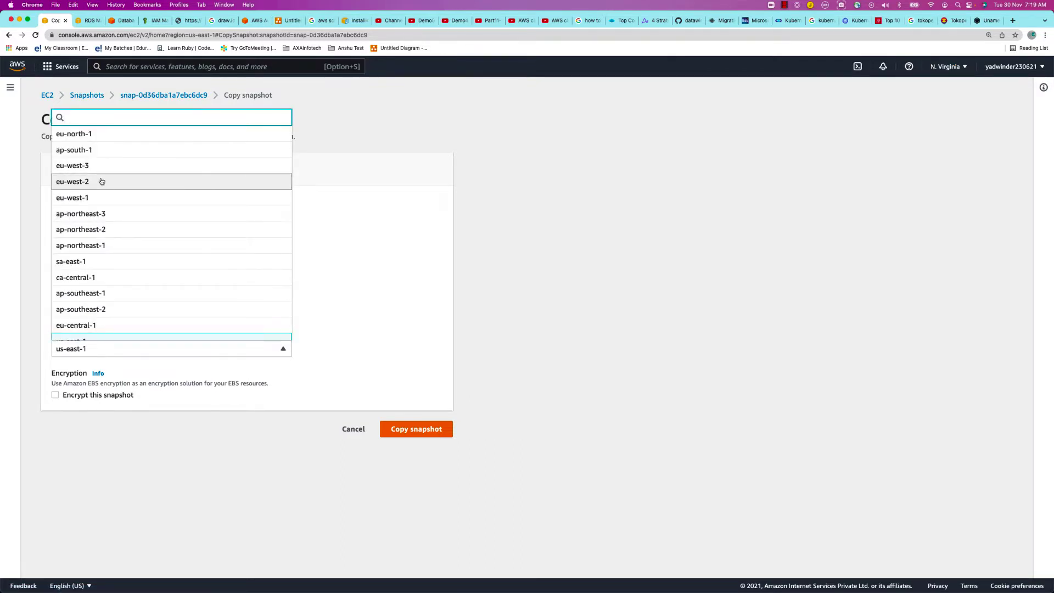
scroll(111, 255, "down", 2)
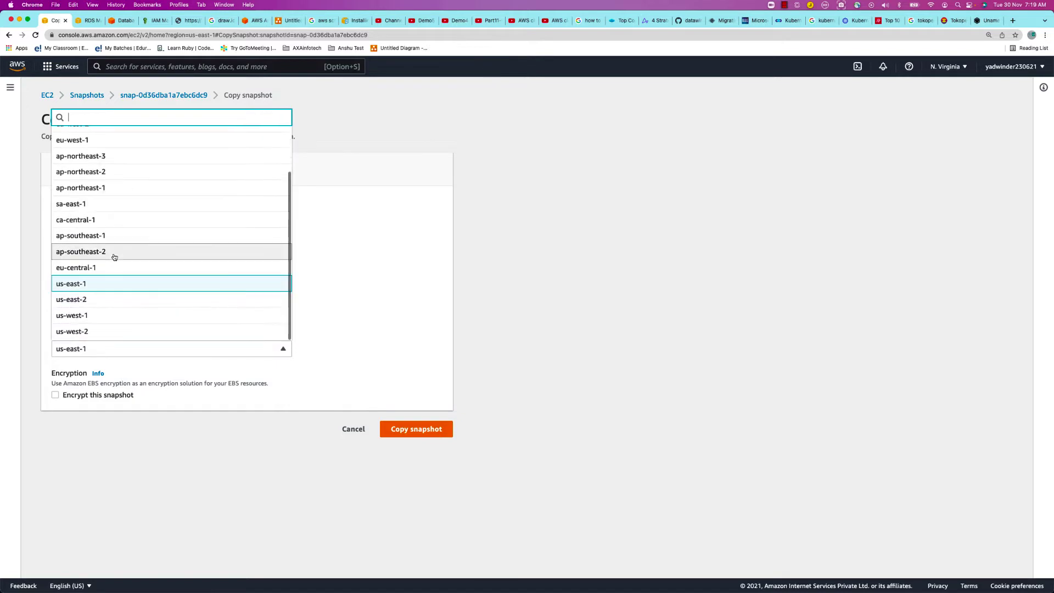
left_click(93, 332)
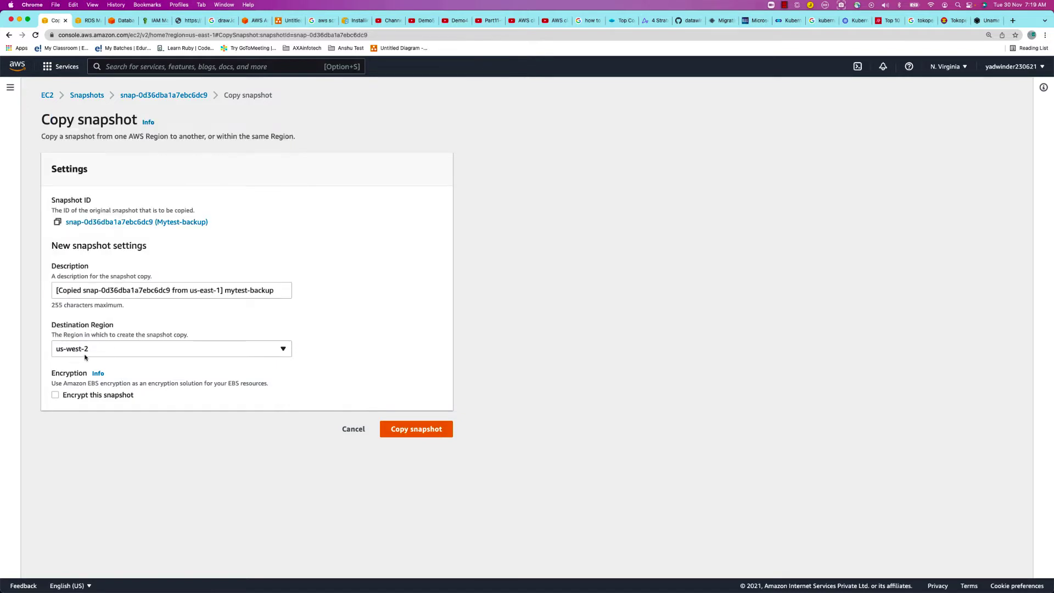
Step: Try the snapshot copy's encryption option, check its KMS key choices, and turn encryption back off
left_click(55, 395)
left_click(94, 432)
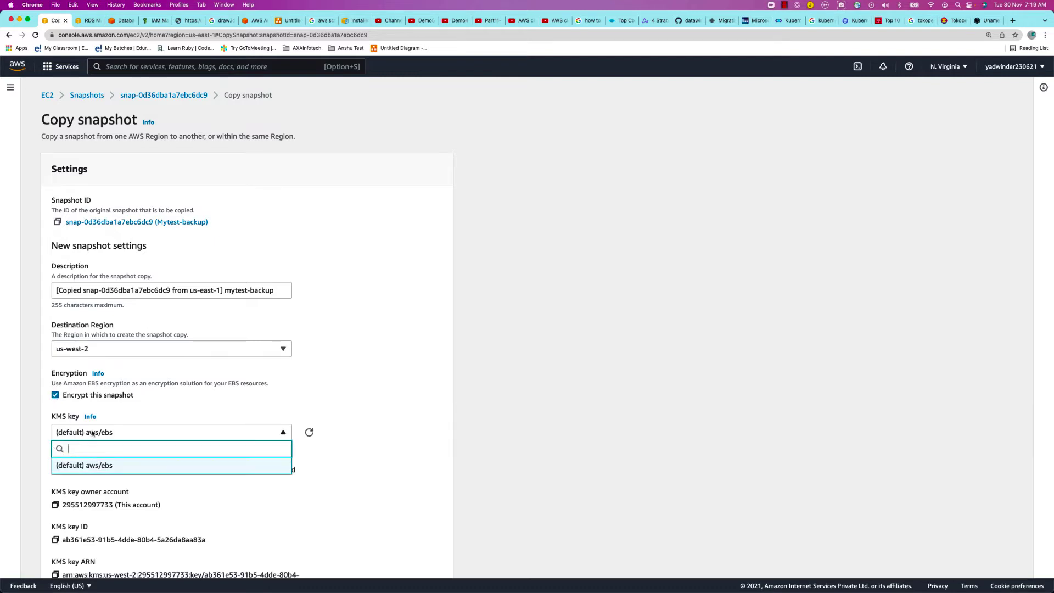
left_click(93, 432)
left_click(249, 396)
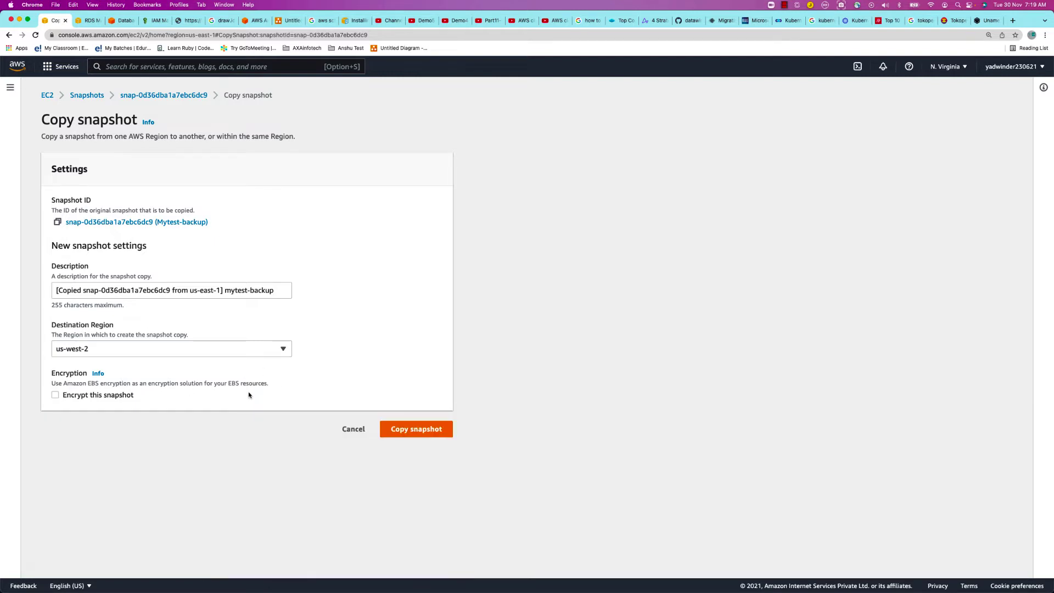
left_click(91, 396)
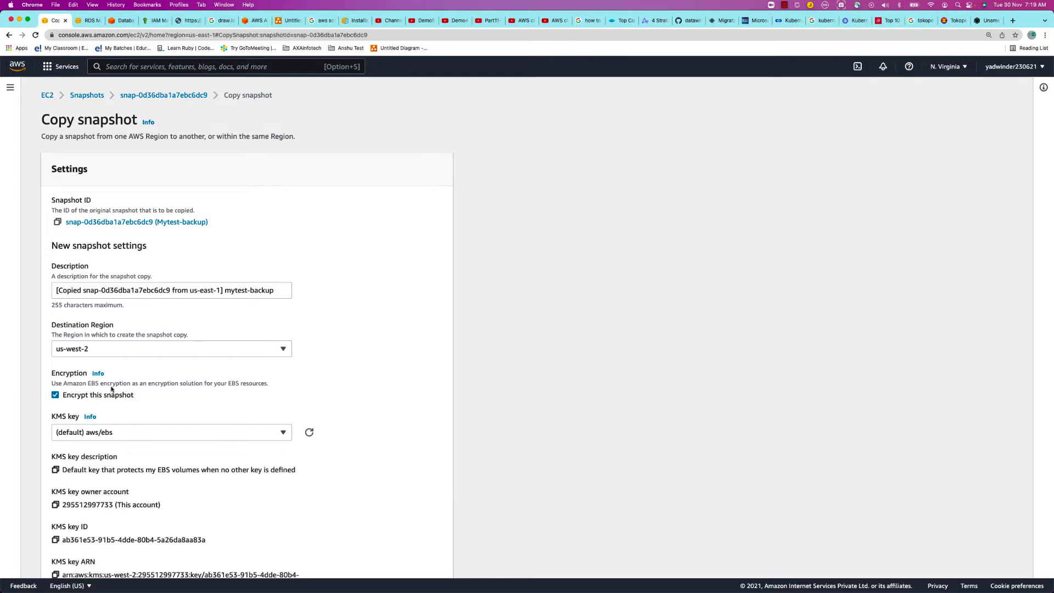
left_click(56, 396)
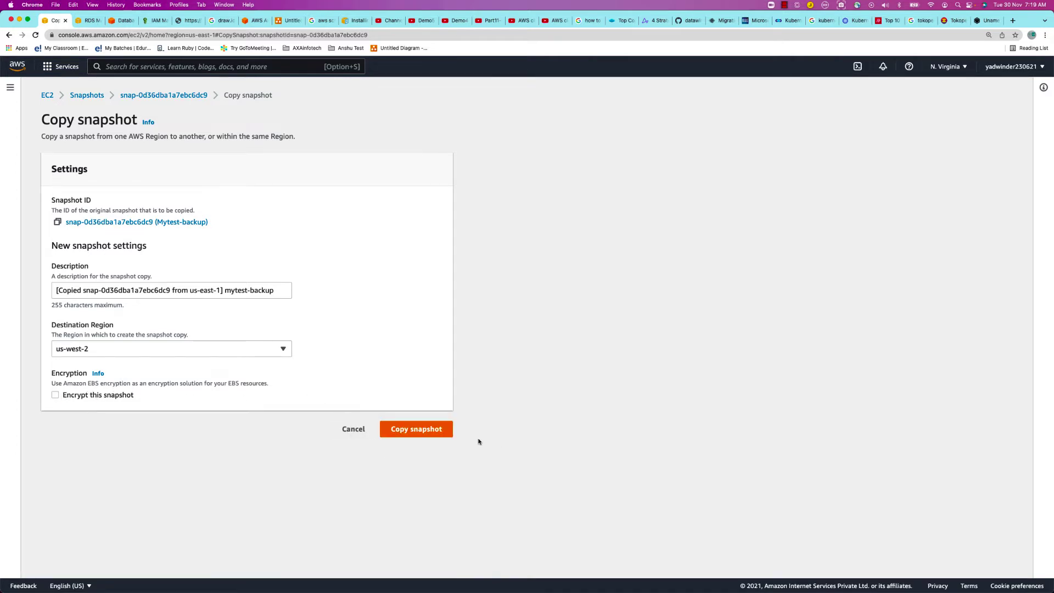
Step: Start the snapshot copy and dismiss the notification
left_click(416, 428)
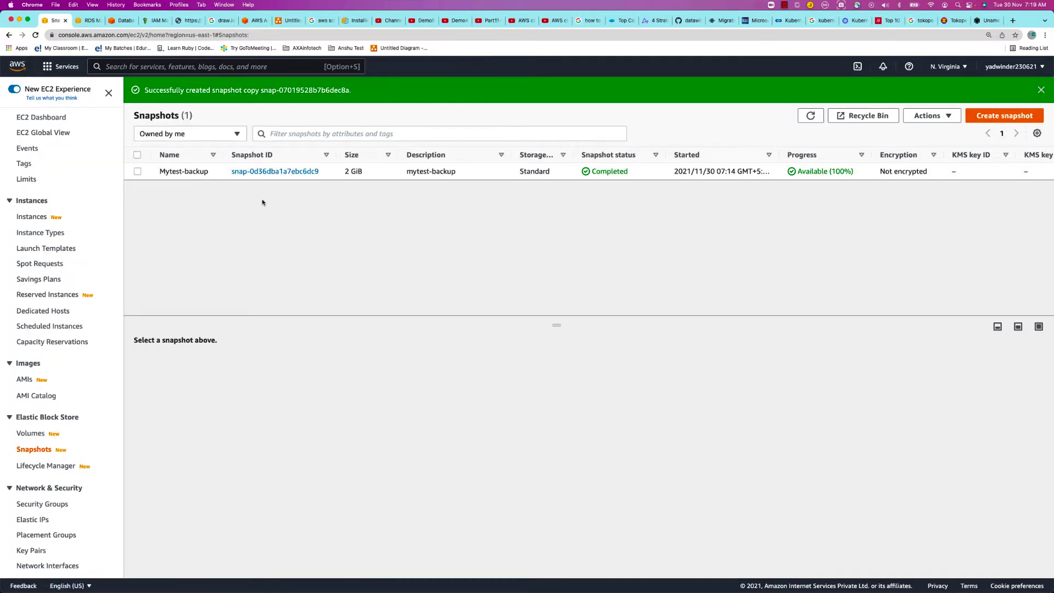
left_click(1041, 89)
Step: Open the Snapshots list of the US West (Oregon) region in a separate browser tab
left_click(947, 67)
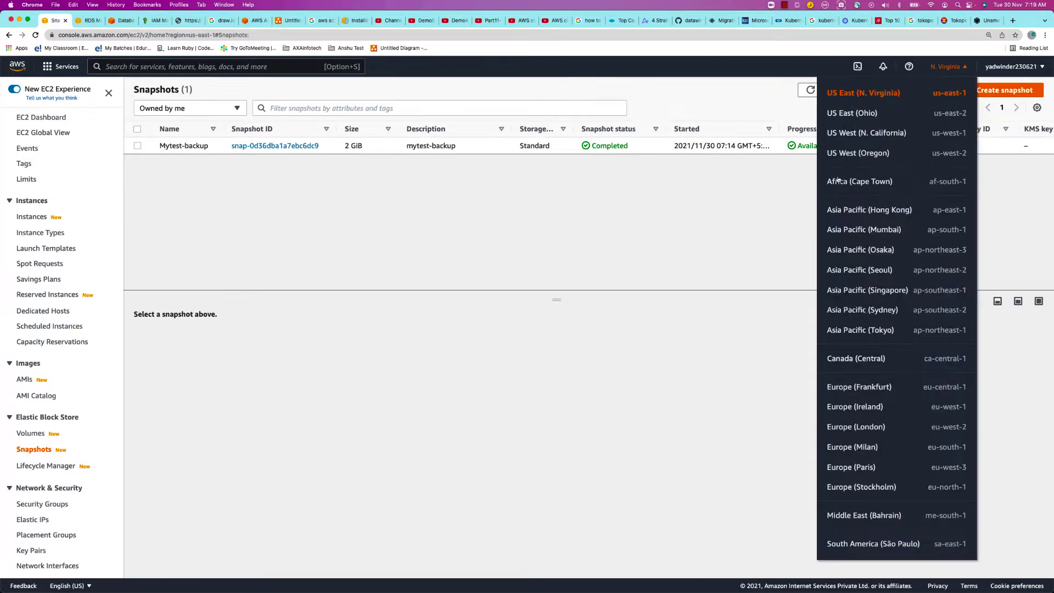
right_click(860, 151)
left_click(878, 154)
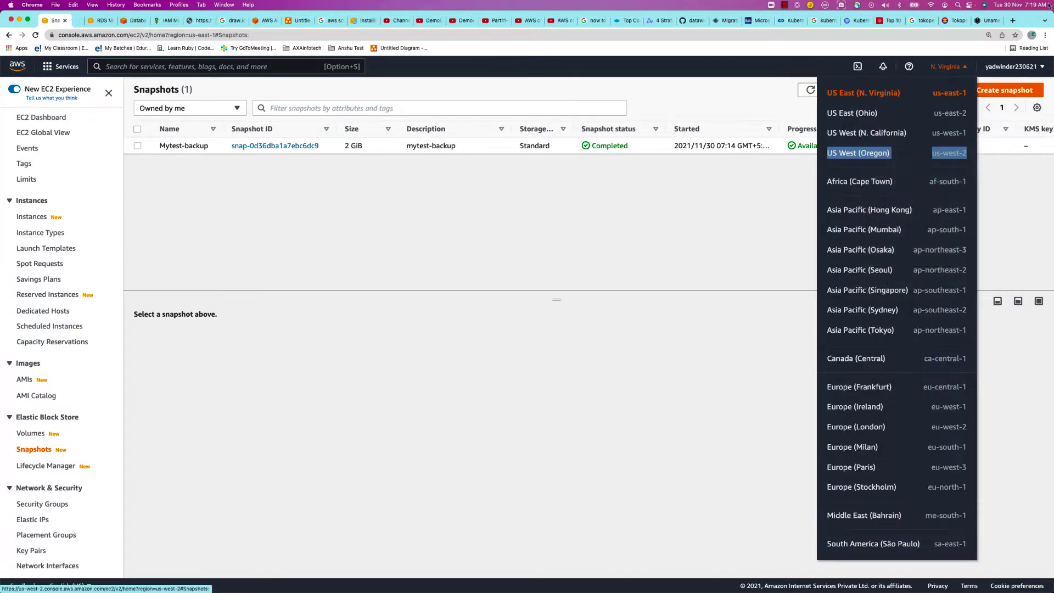
left_click(80, 20)
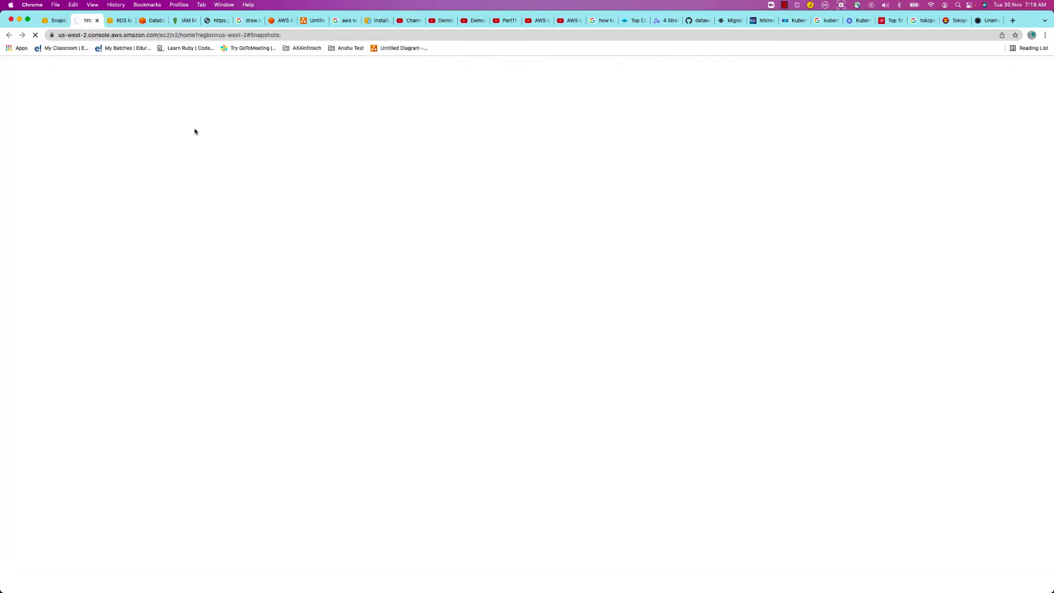
left_click_drag(87, 36, 59, 41)
left_click(217, 161)
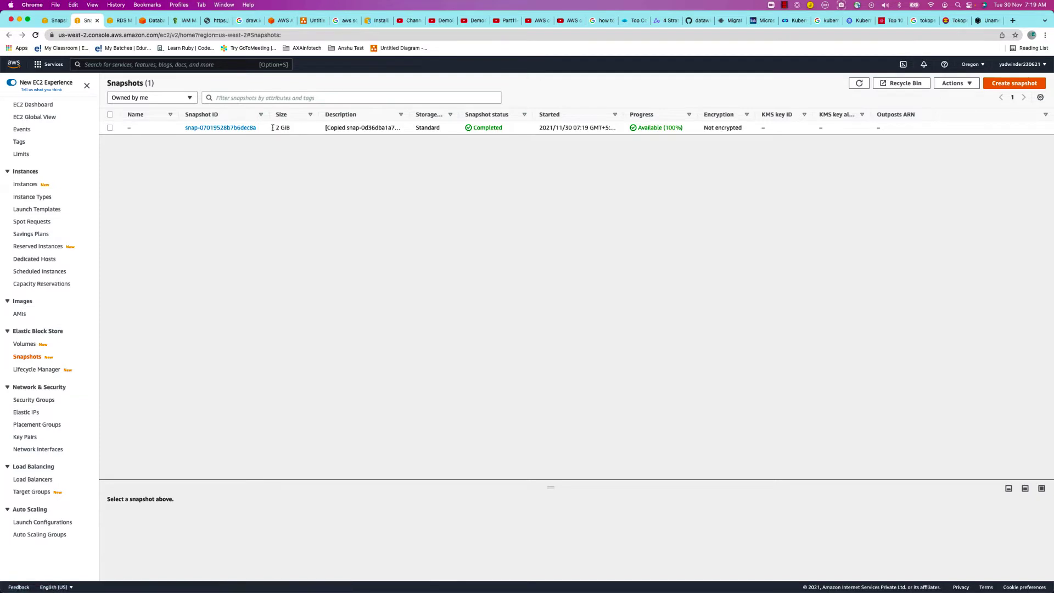
Step: Examine the copied snapshot's size, status and start time in the Oregon region
left_click_drag(273, 128, 324, 131)
left_click(503, 132)
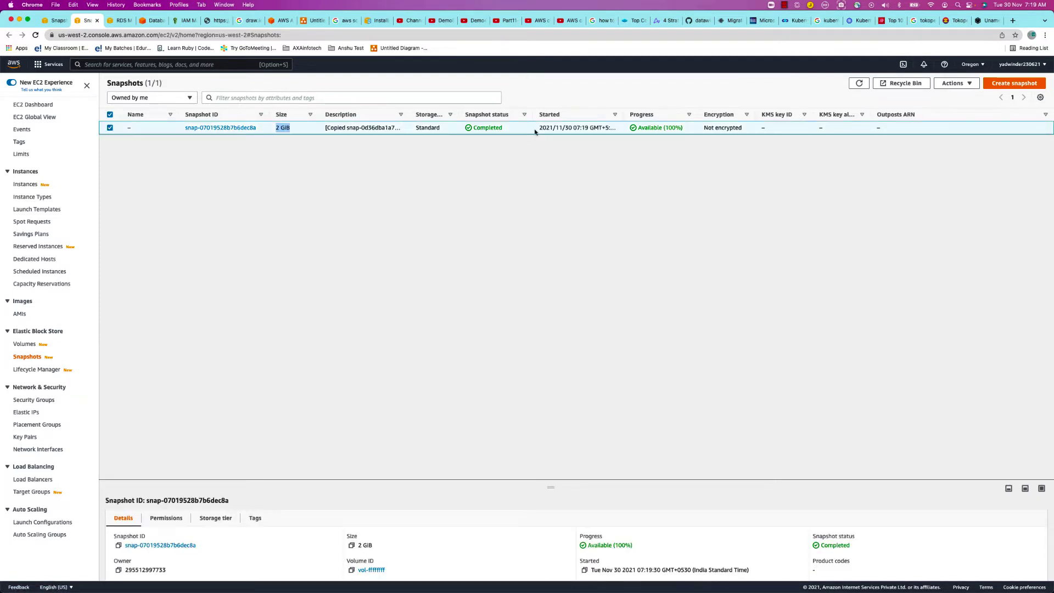
left_click_drag(537, 129, 591, 129)
left_click(192, 171)
Step: Review the settings for creating a volume from the copied Oregon snapshot, and leave the form without creating it
left_click(950, 86)
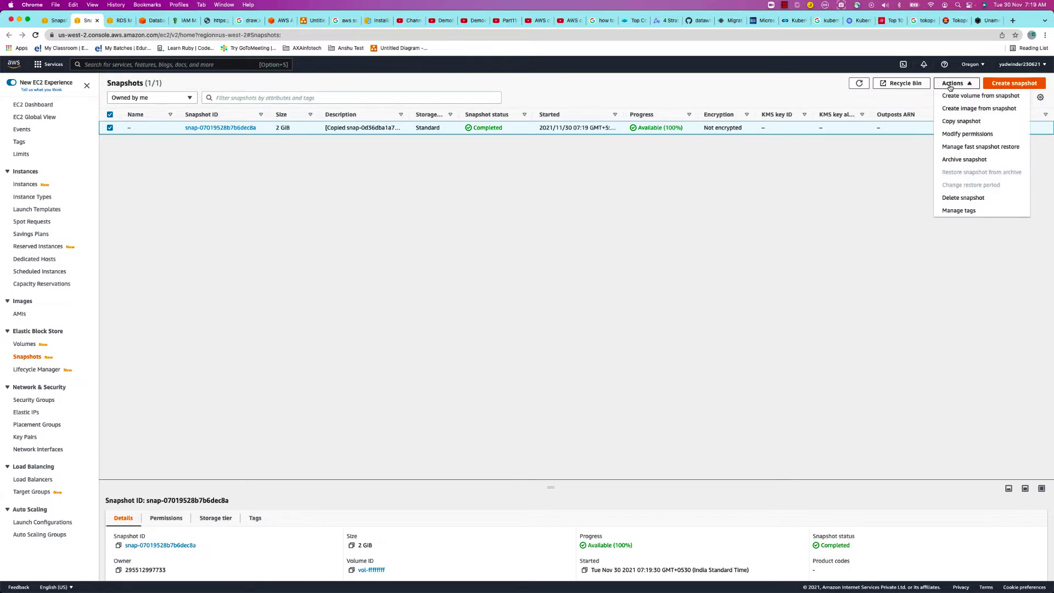
left_click(980, 97)
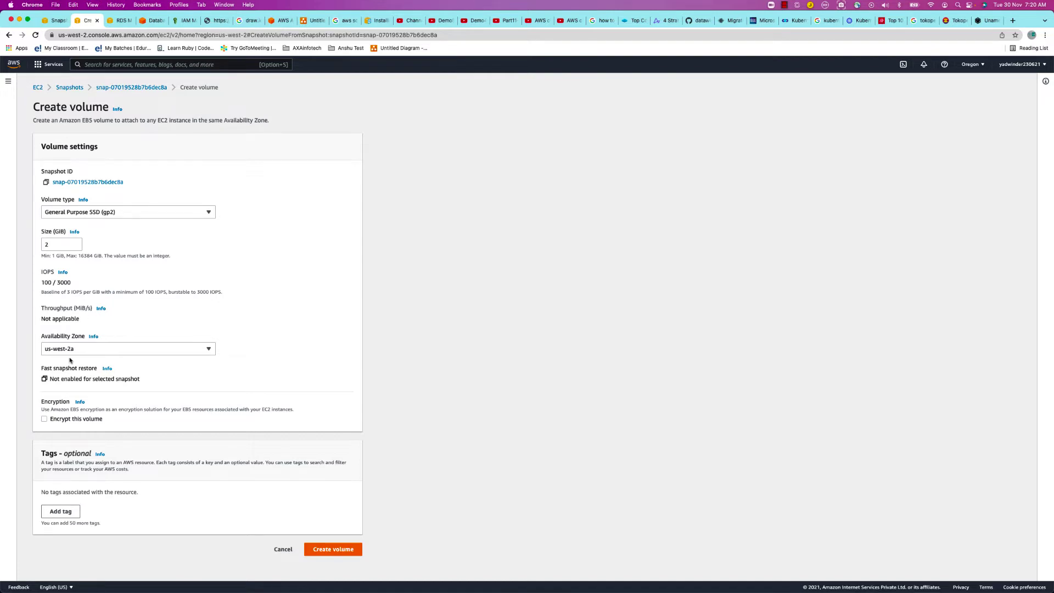
left_click(283, 549)
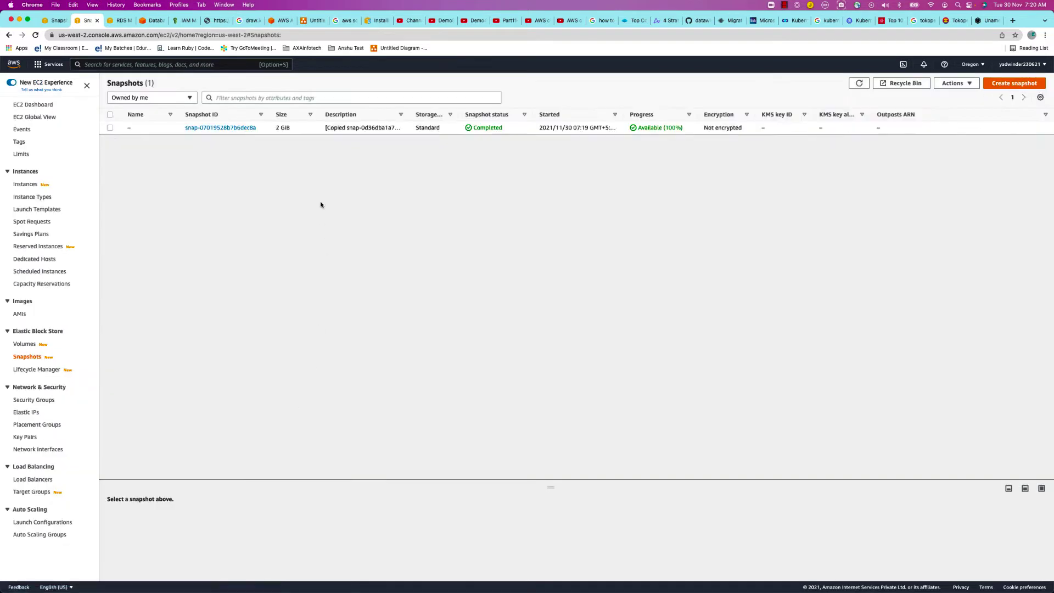
Step: Delete the copied snapshot in Oregon and check the region's volumes list
left_click(109, 128)
left_click(954, 84)
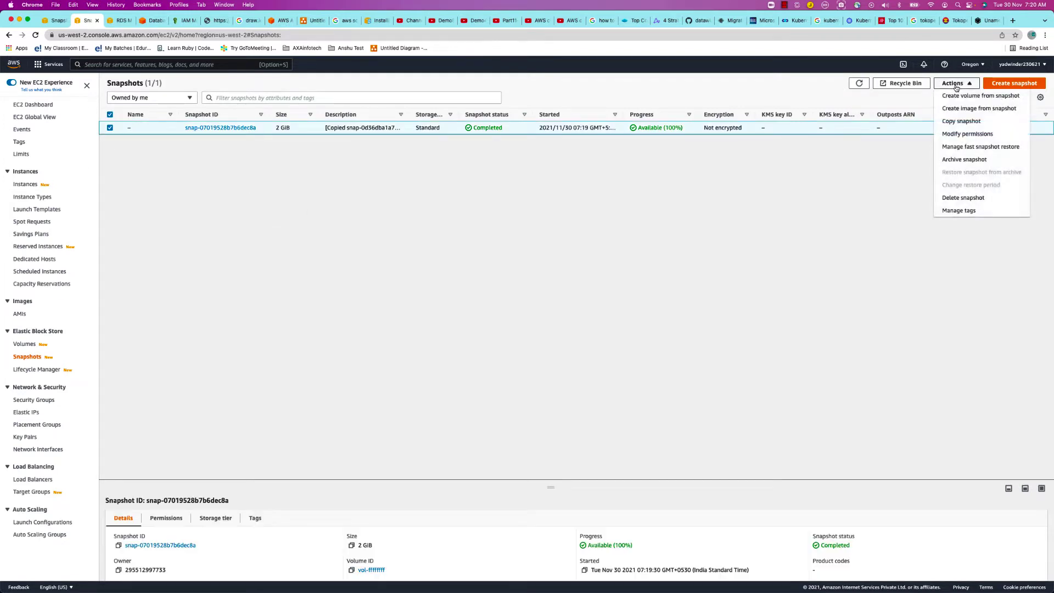
left_click(967, 199)
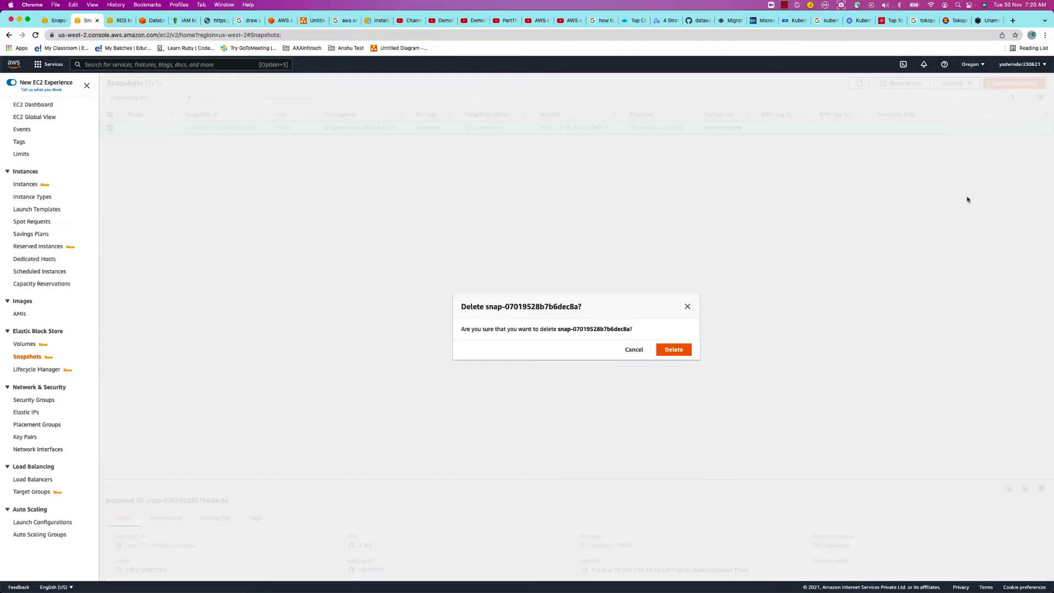
left_click(686, 351)
left_click(25, 344)
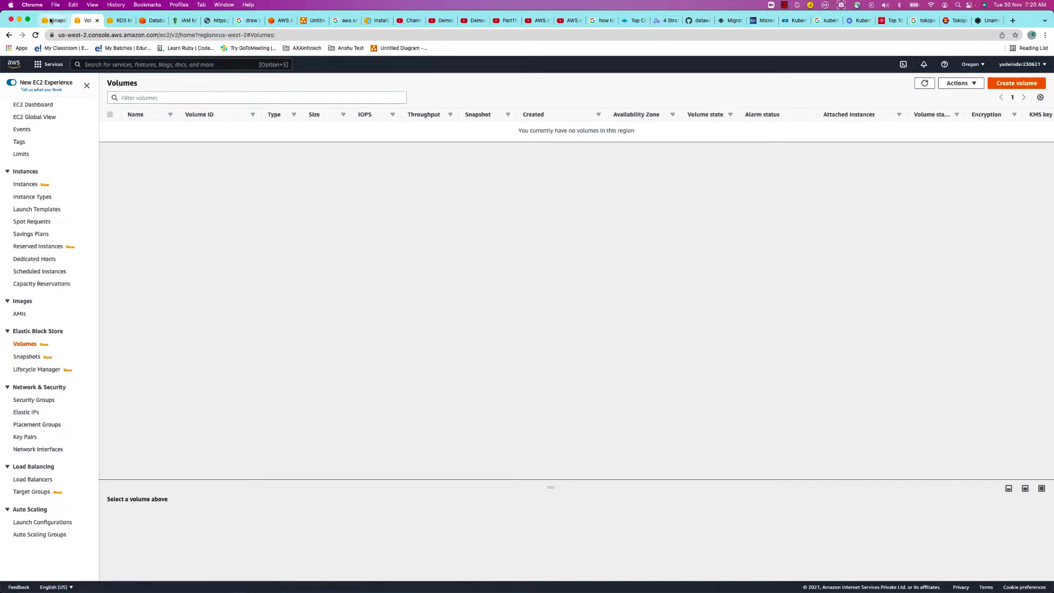
Step: Close the Oregon console tab and start a new lifecycle policy of type EBS snapshot policy in N. Virginia
left_click(95, 20)
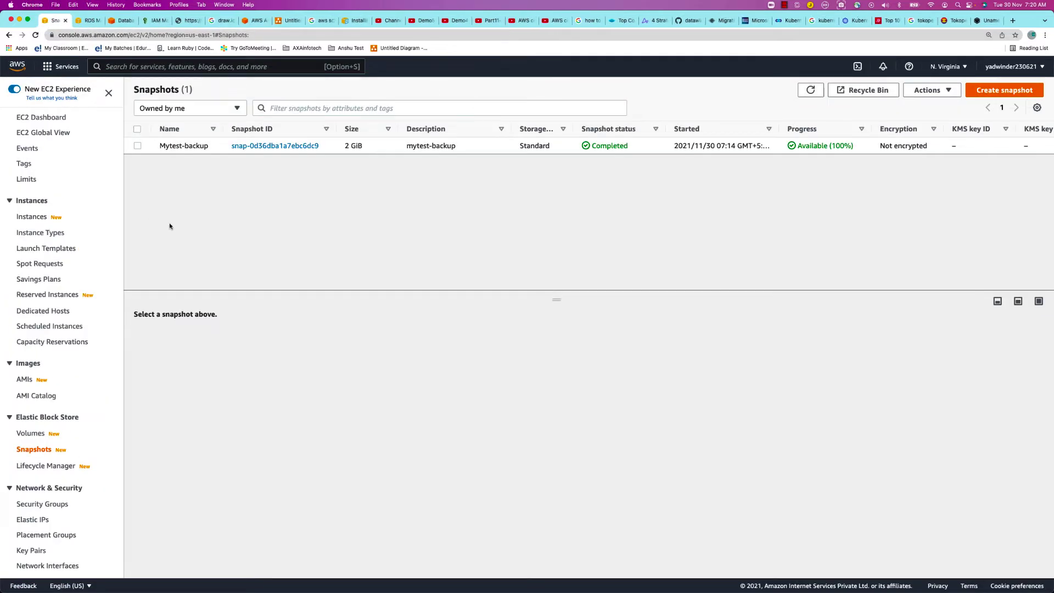
left_click(45, 469)
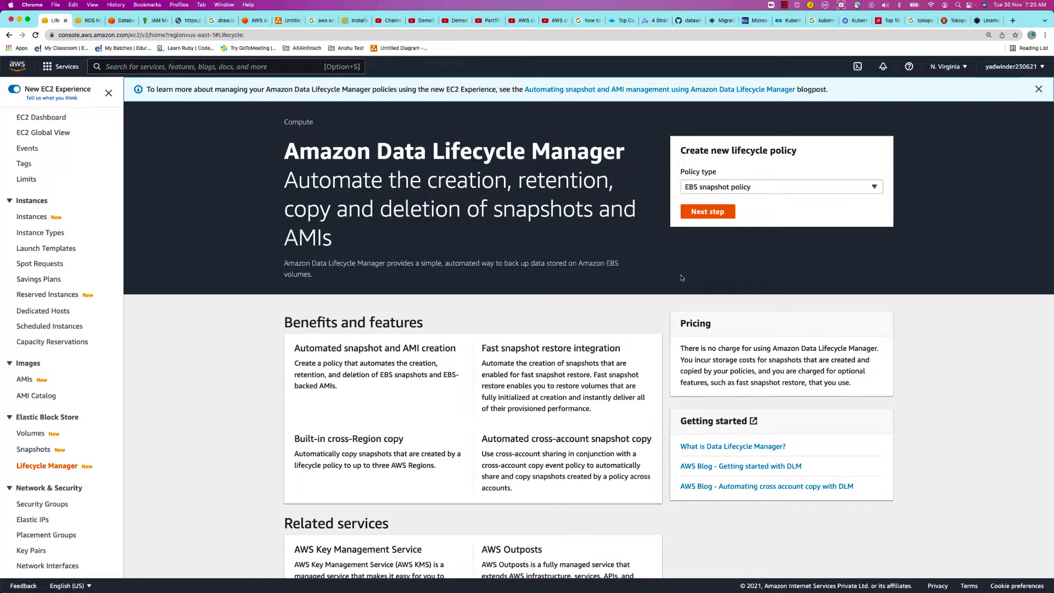
left_click(720, 187)
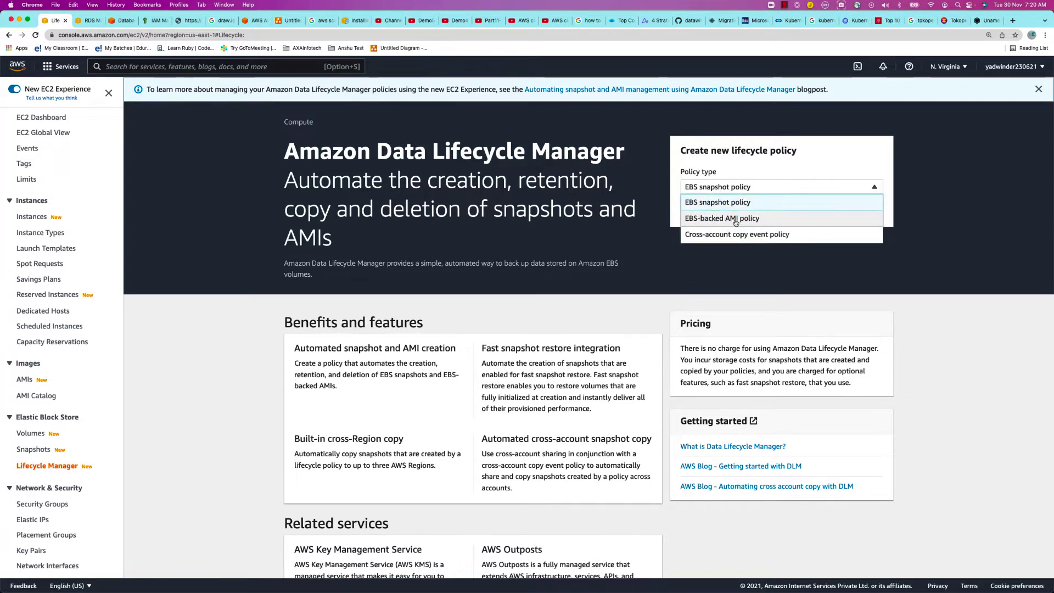
left_click(714, 205)
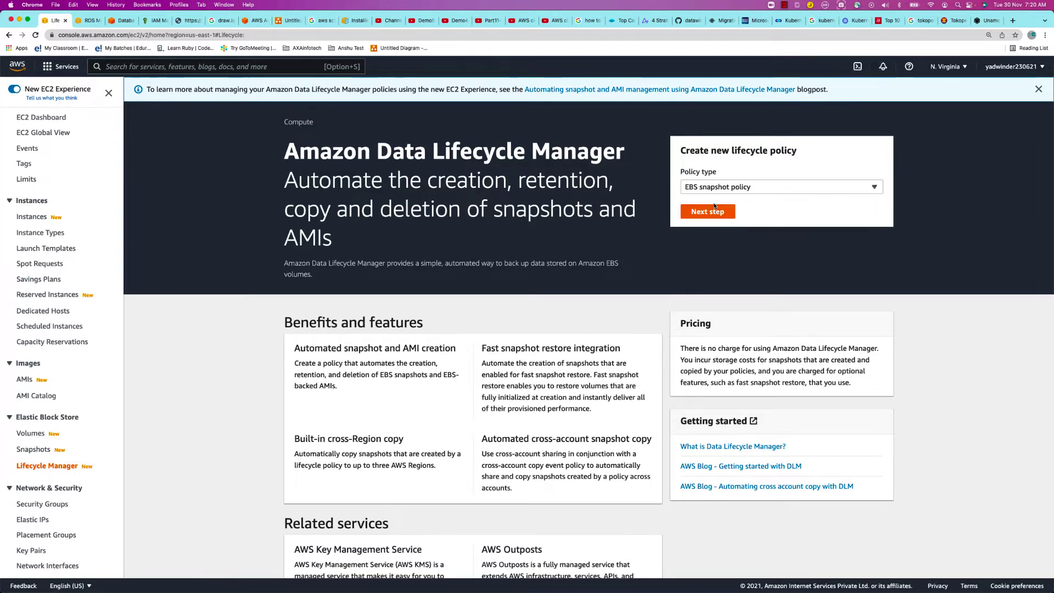
left_click(711, 212)
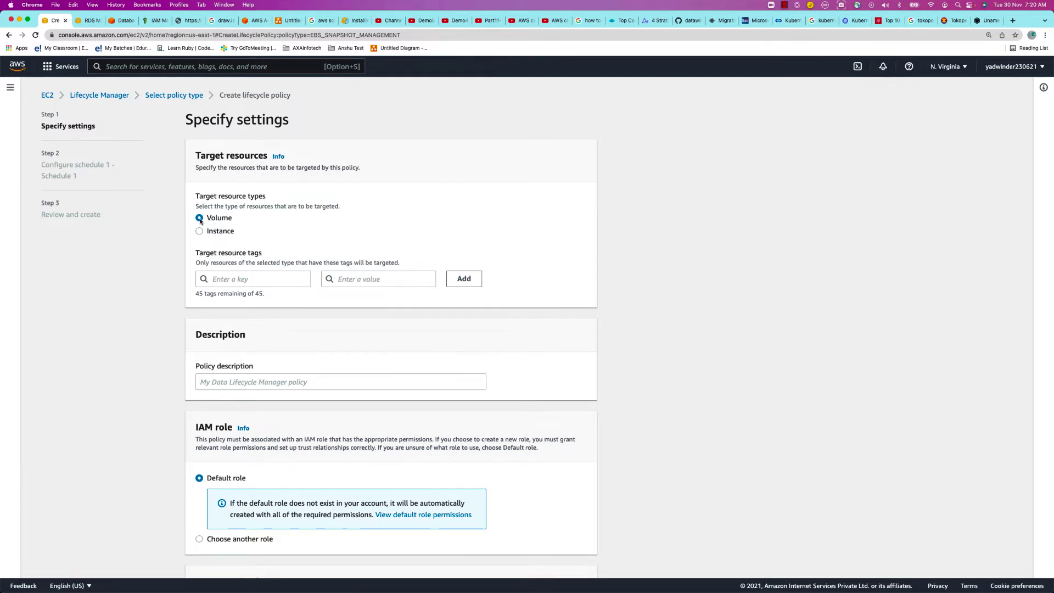
Step: Choose Name as the target resource tag key for the lifecycle policy and look up its available values
left_click(236, 278)
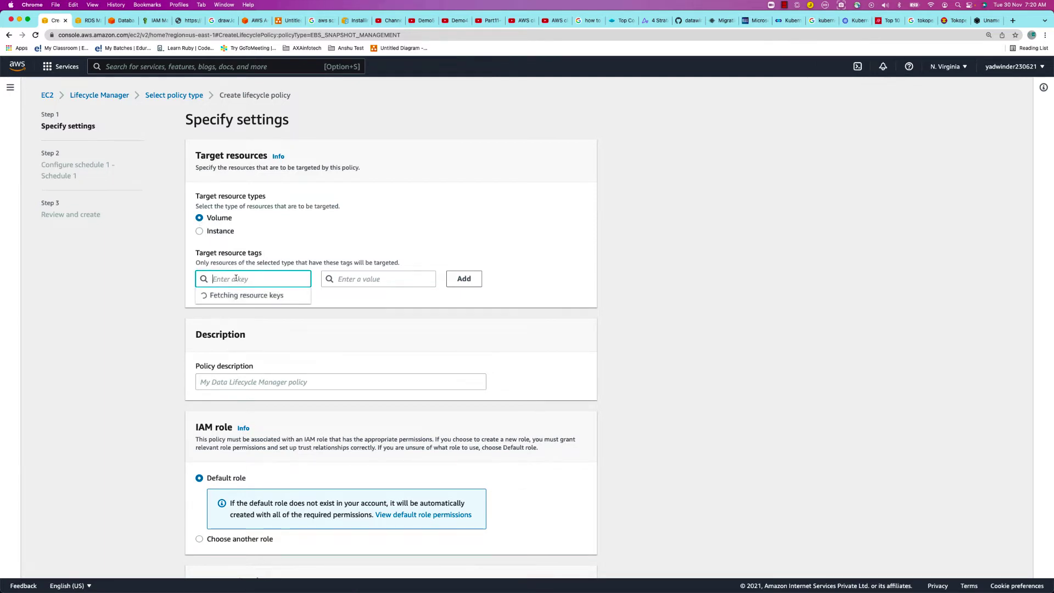
left_click(220, 293)
left_click(326, 275)
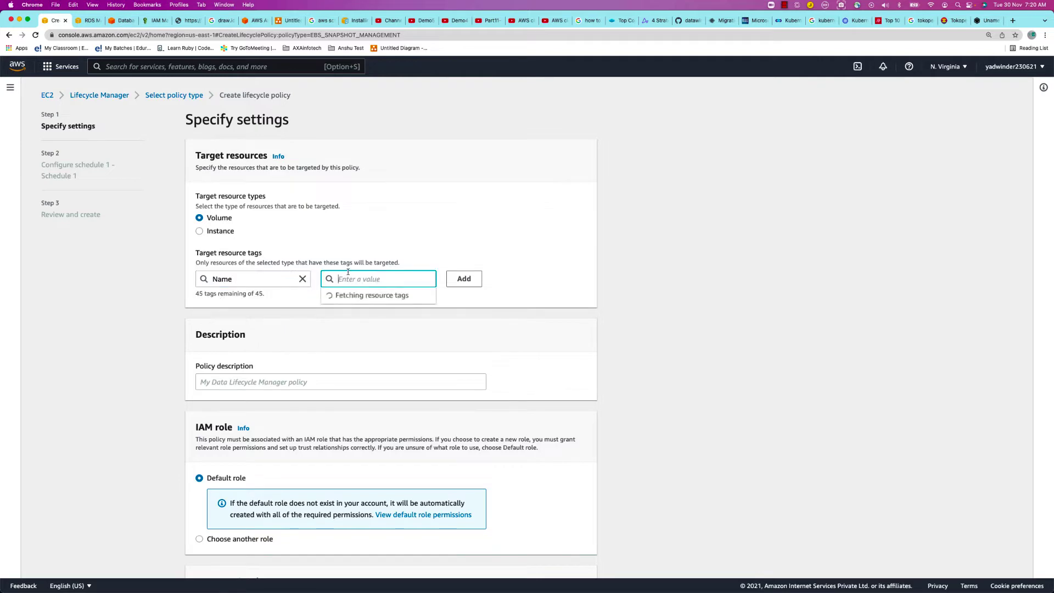
left_click(415, 136)
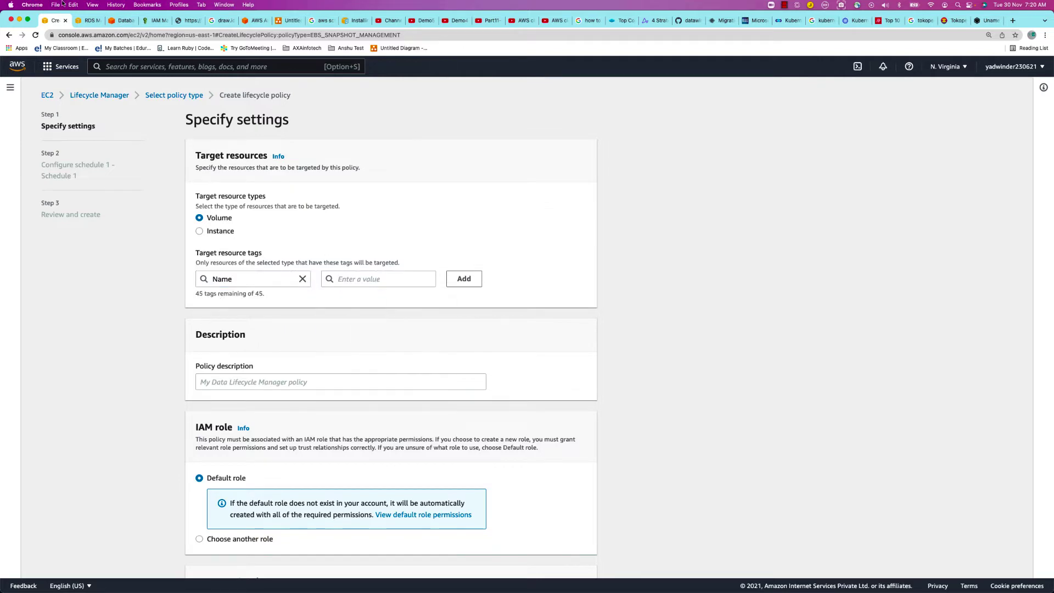
Step: In the RDS console's browser tab, search the AWS services for ebs and open the EC2 volumes list
left_click(88, 21)
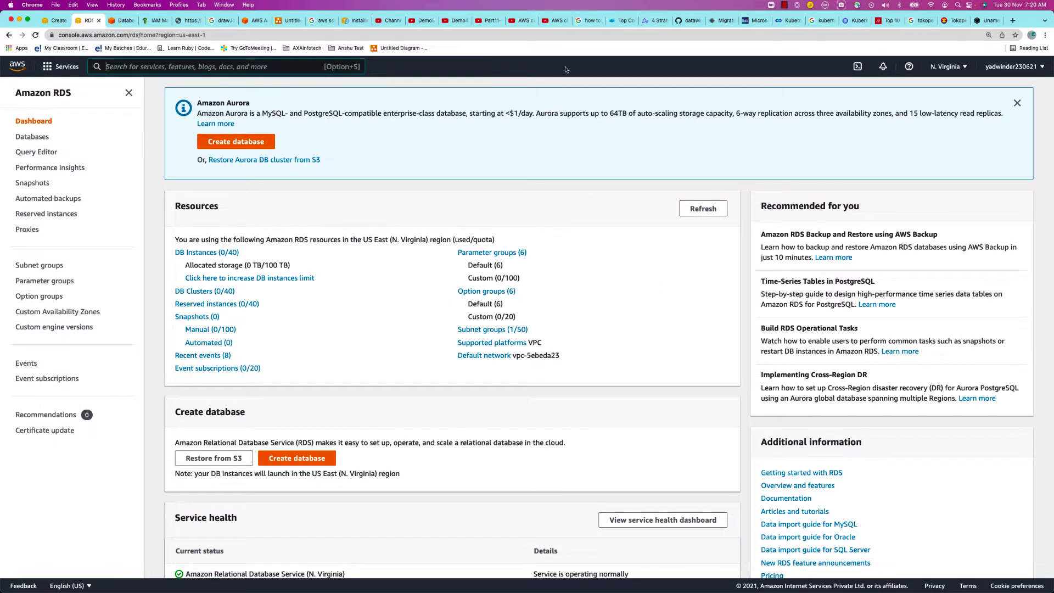
left_click(54, 68)
left_click(44, 68)
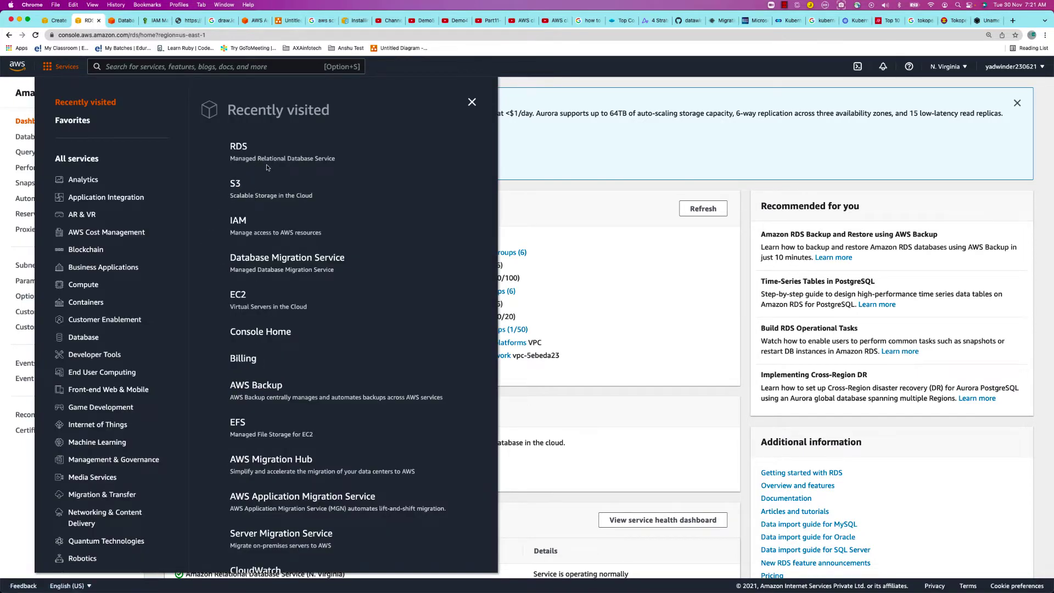
left_click(239, 147)
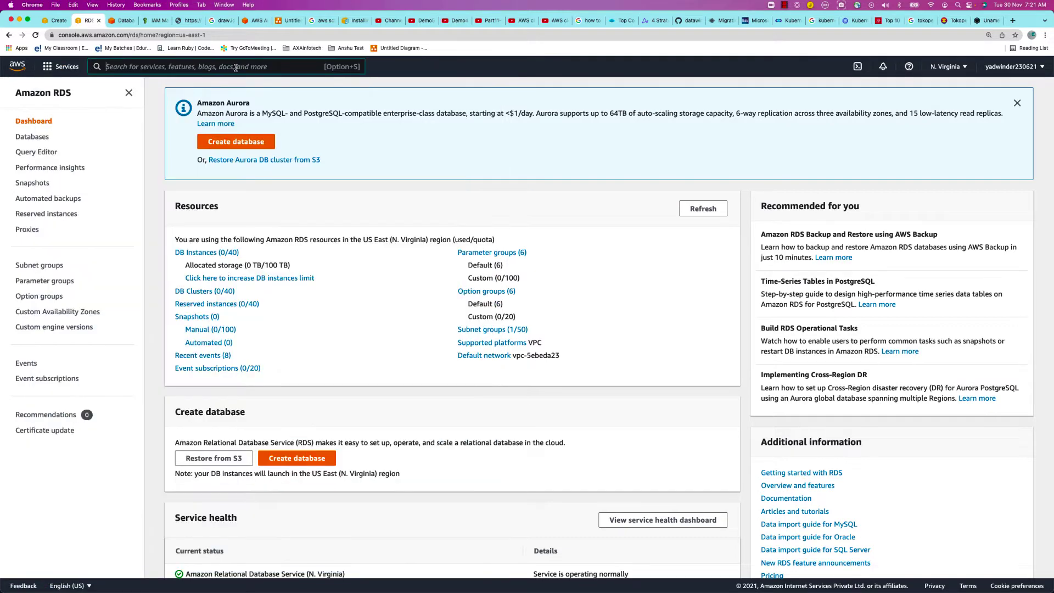
left_click(235, 67)
type("ebs")
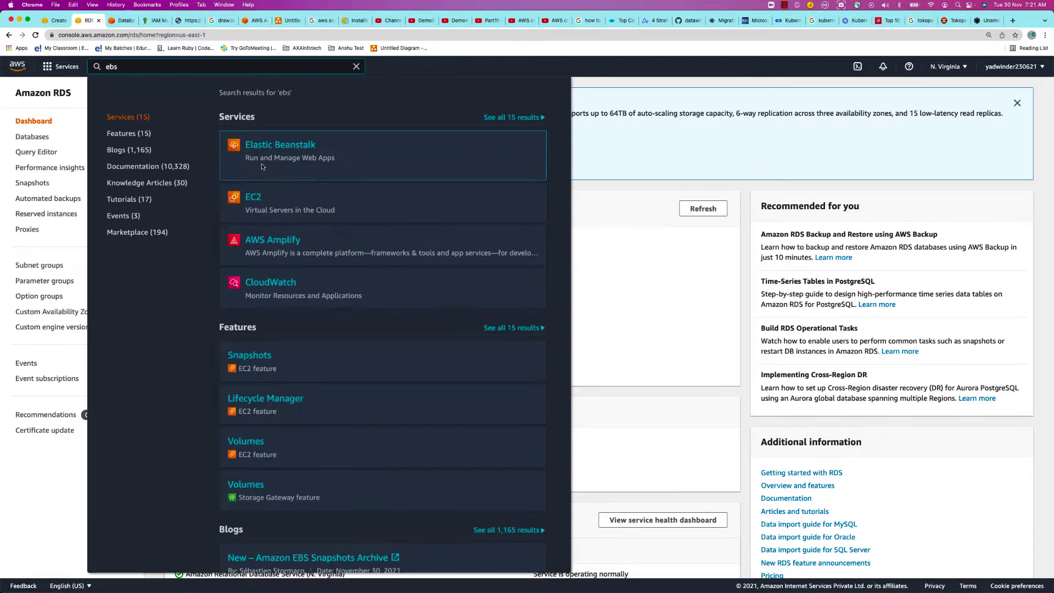
left_click(254, 190)
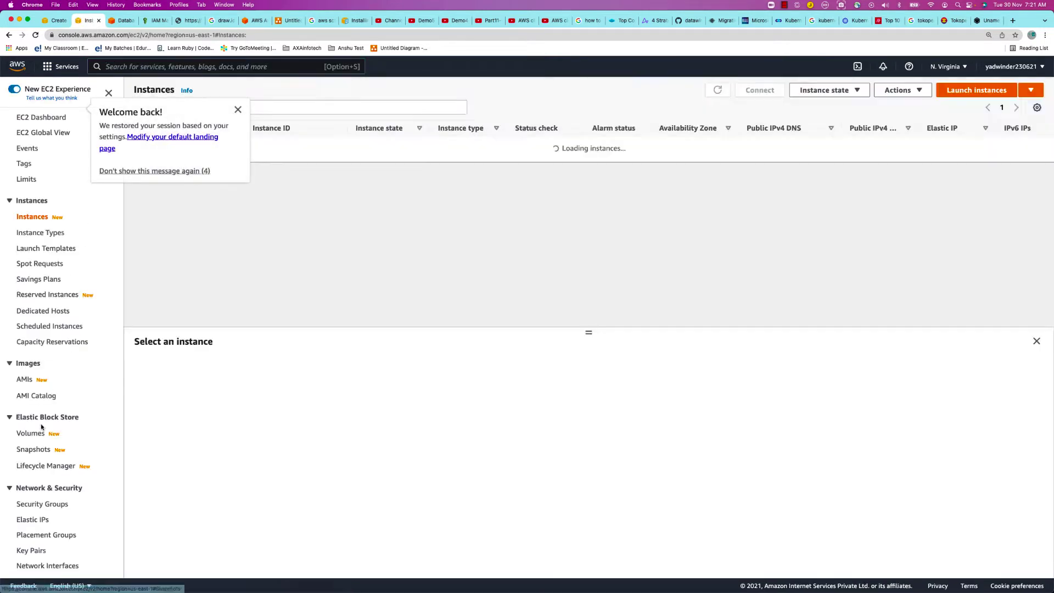
left_click(28, 433)
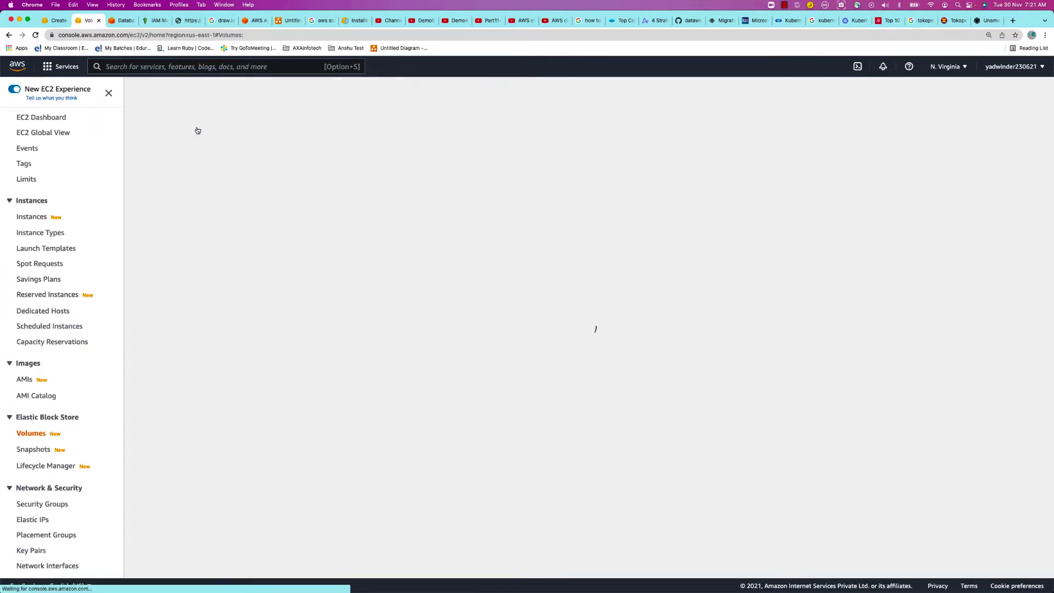
Step: Open the test-vol volume's tags for editing and add a tag with key ENV and value dev
left_click(138, 163)
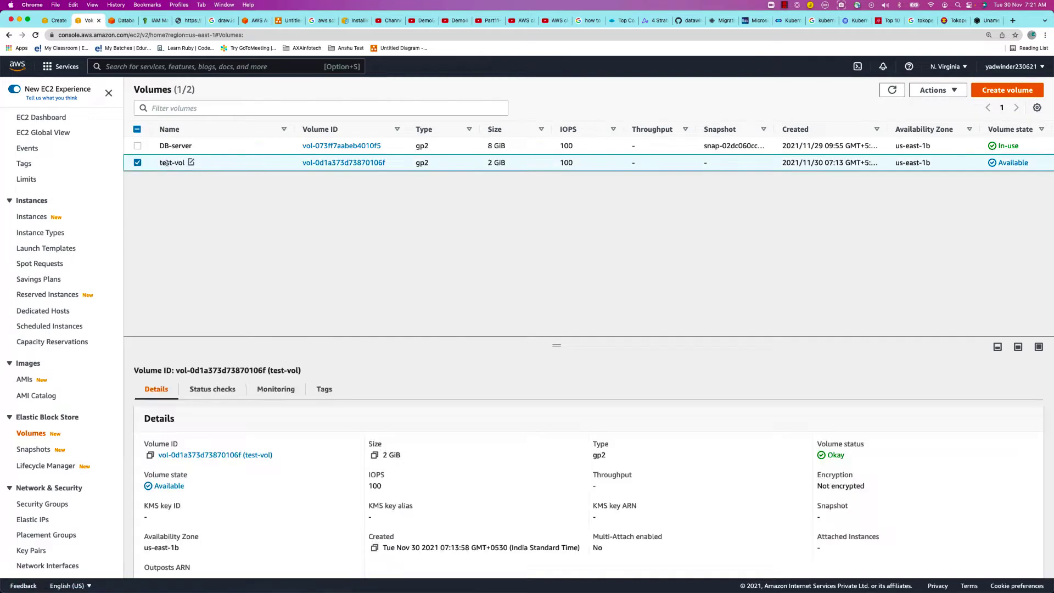
left_click(322, 391)
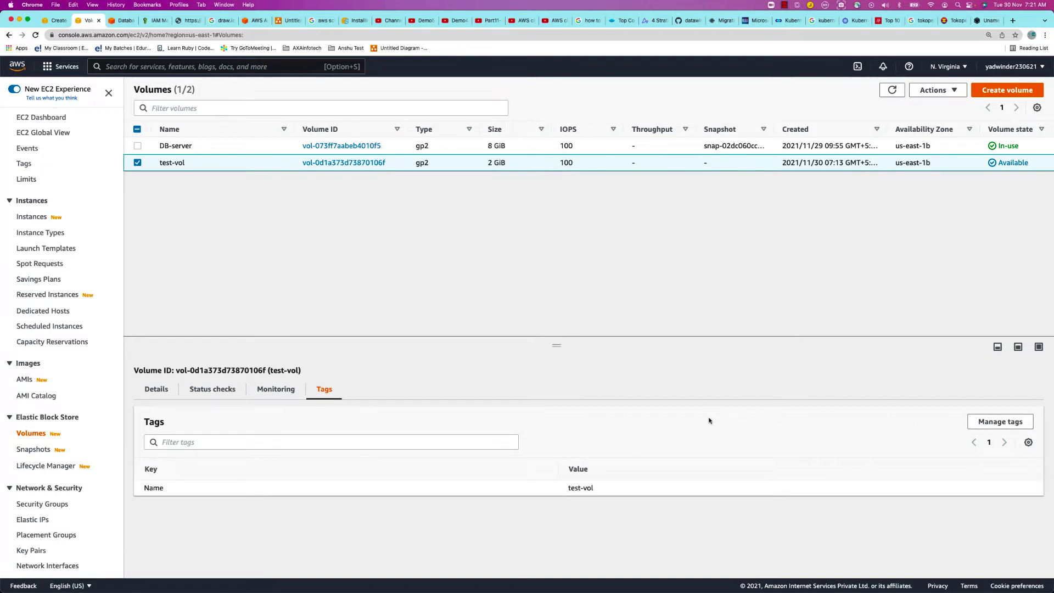
left_click(988, 429)
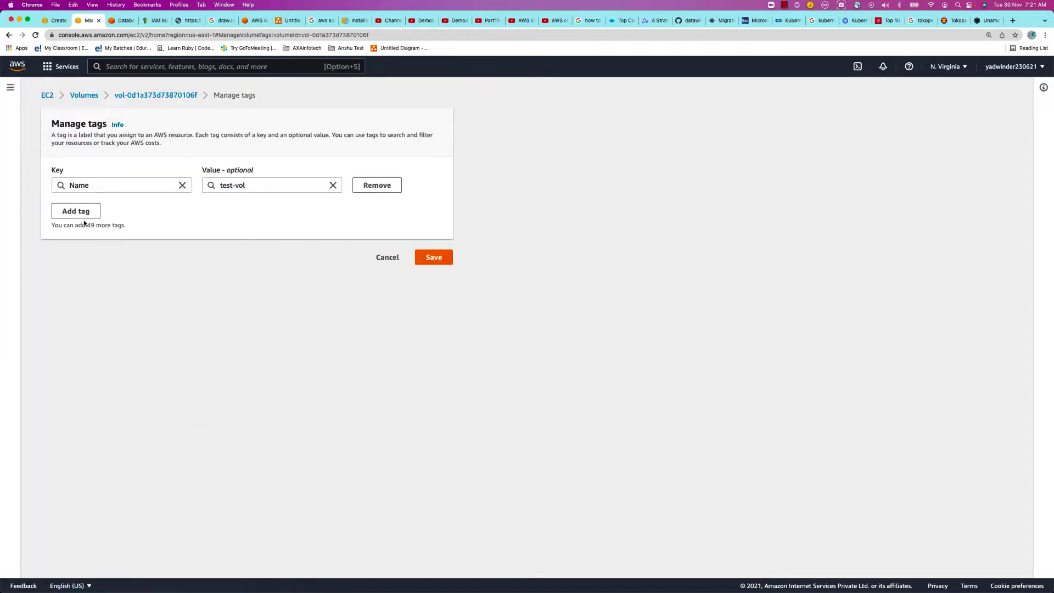
left_click(84, 215)
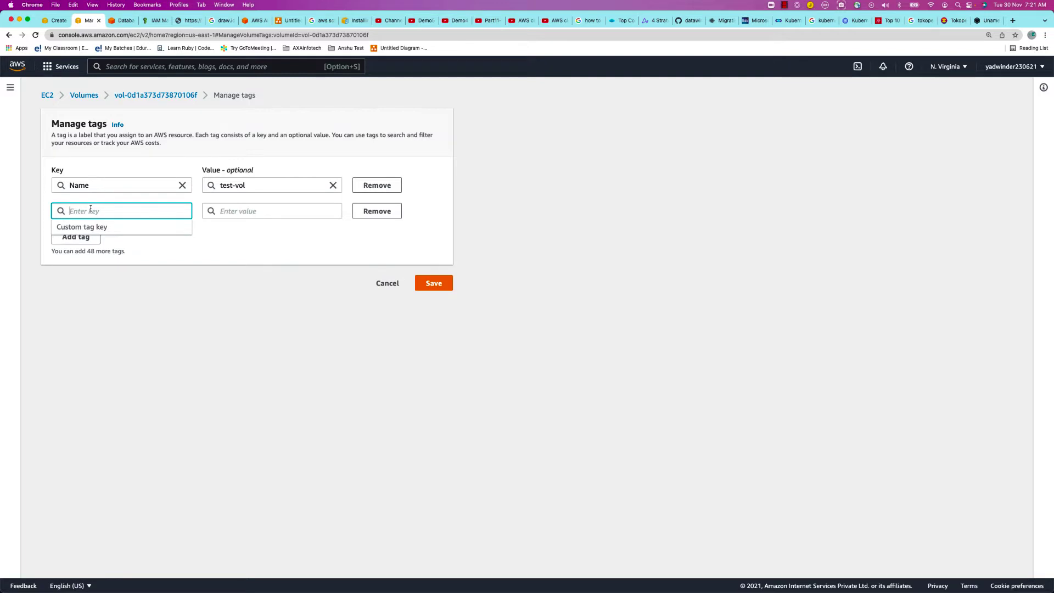
type("ENV")
key("Tab")
type("de")
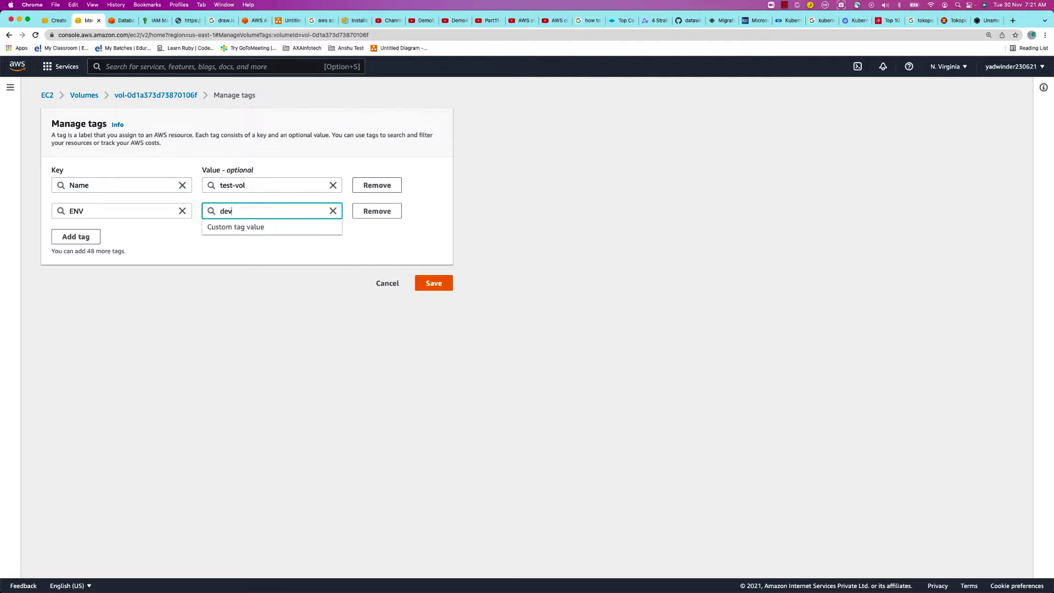
Step: Save an additional tag with key Backup and value True on test-vol, and reselect the volume
left_click(71, 237)
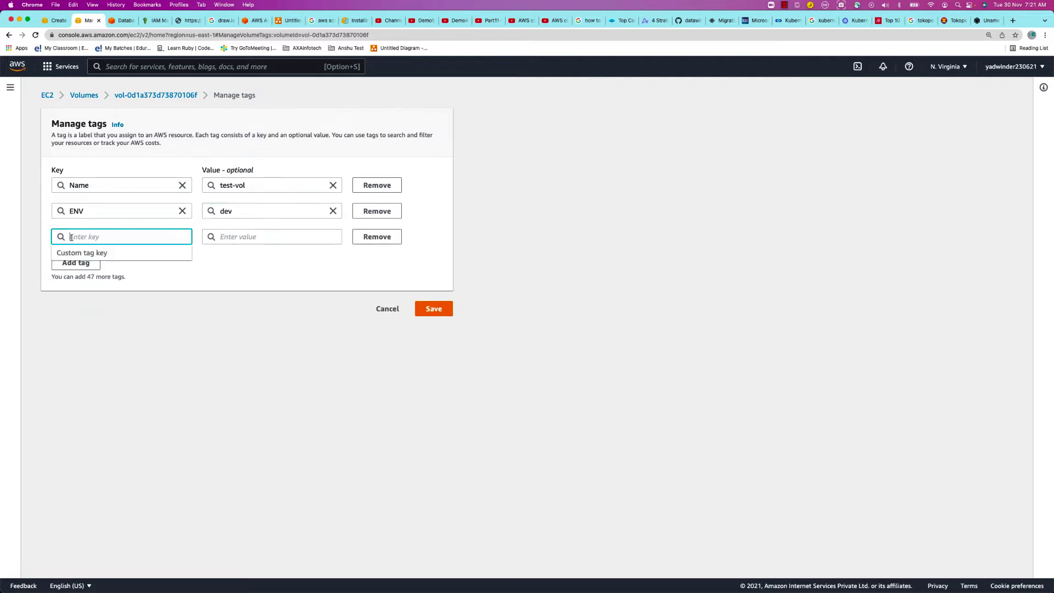
type("Backup")
key("Tab")
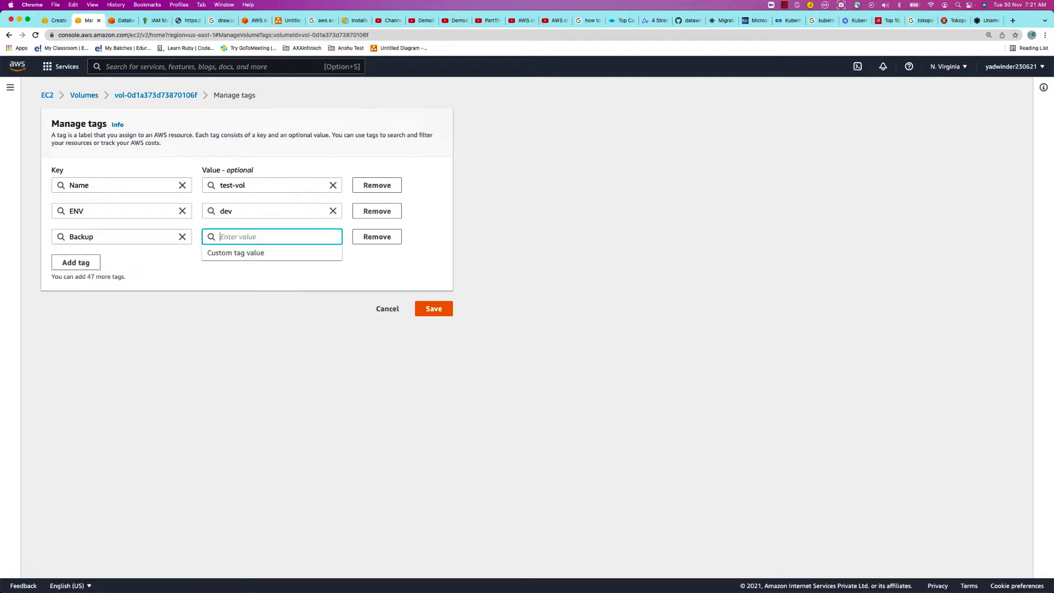
type("True")
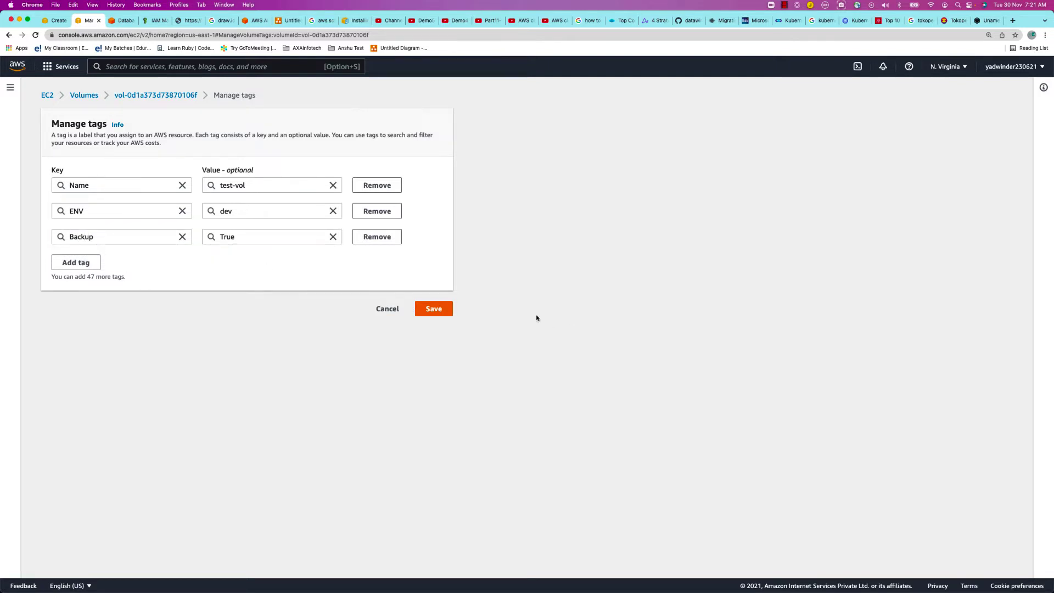
left_click(433, 309)
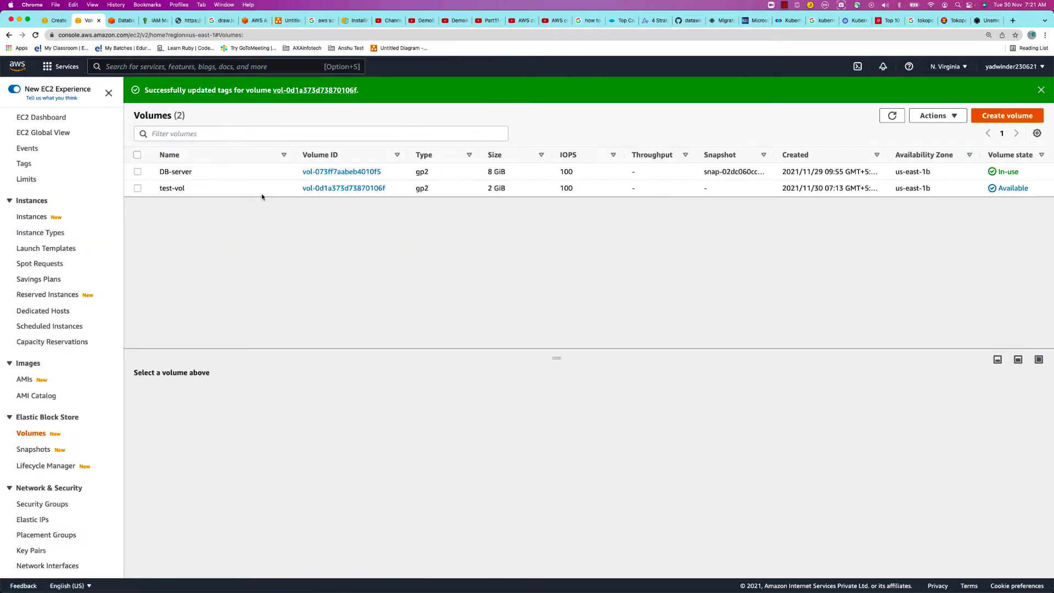
left_click(135, 189)
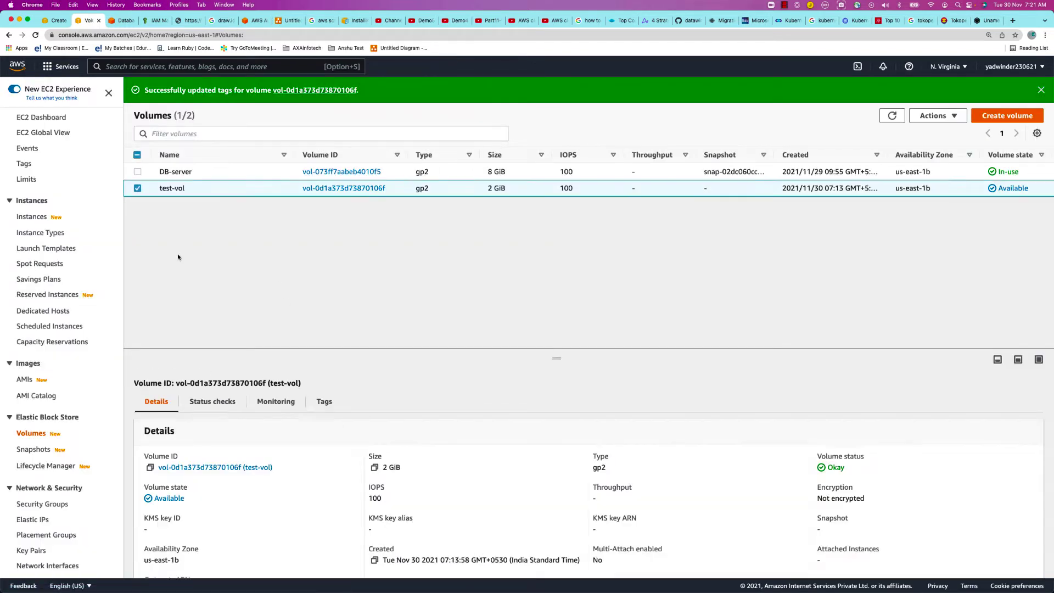
Step: Check test-vol's tags, return to the lifecycle policy form and try to replace the target tag key Name with Backup
left_click(326, 405)
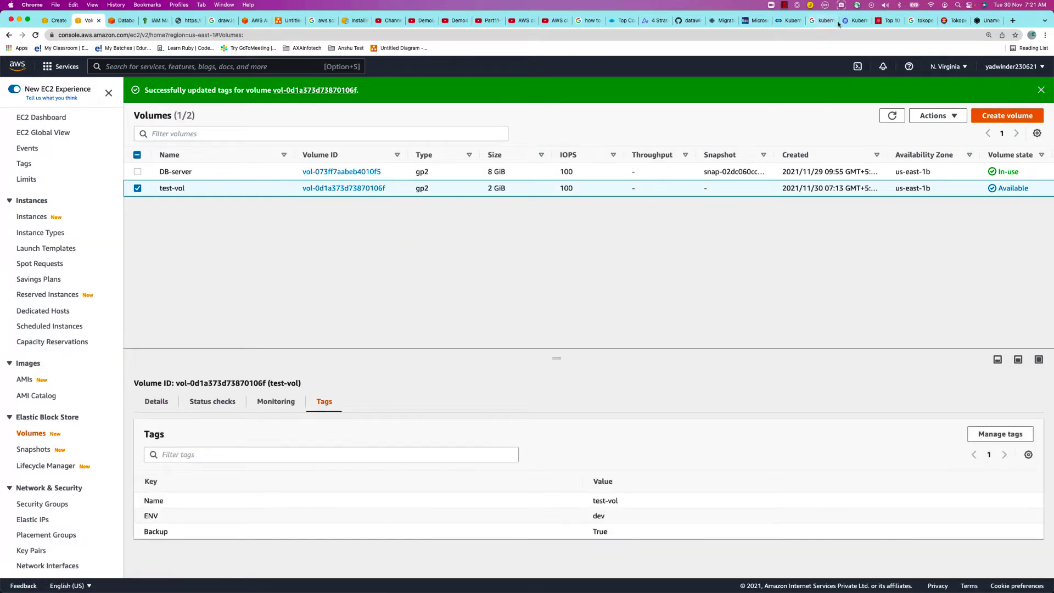
left_click(42, 21)
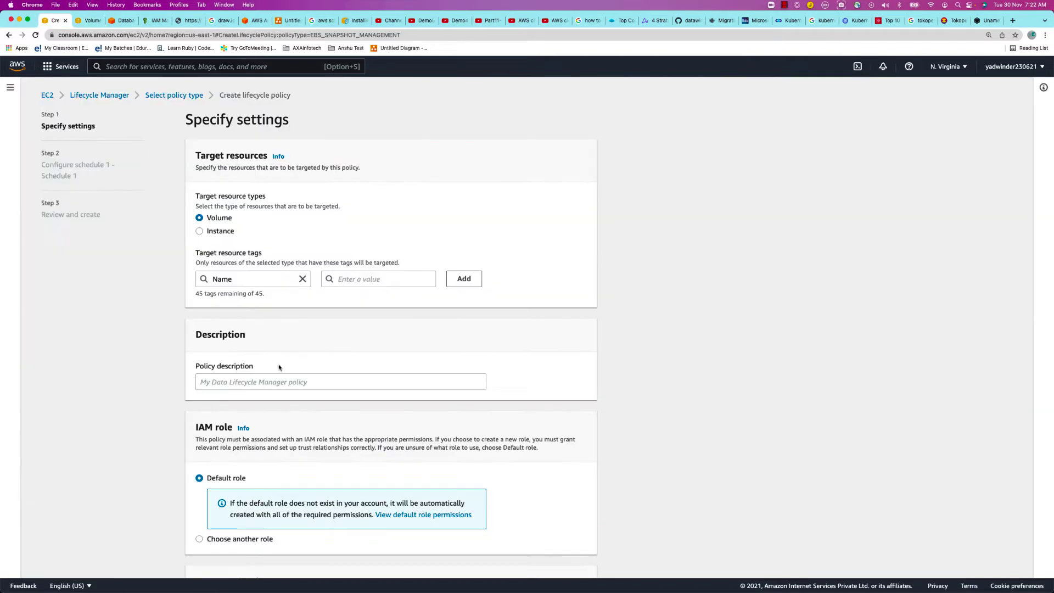
left_click(239, 279)
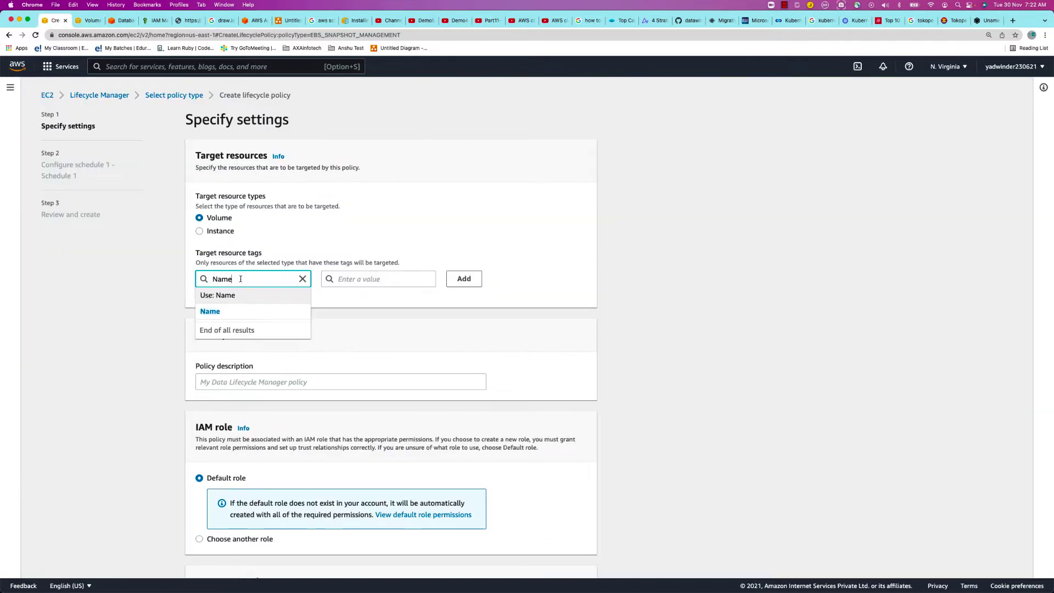
left_click_drag(240, 278, 162, 278)
key("BackSpace")
type("Bac")
key("BackSpace")
key("BackSpace")
key("BackSpace")
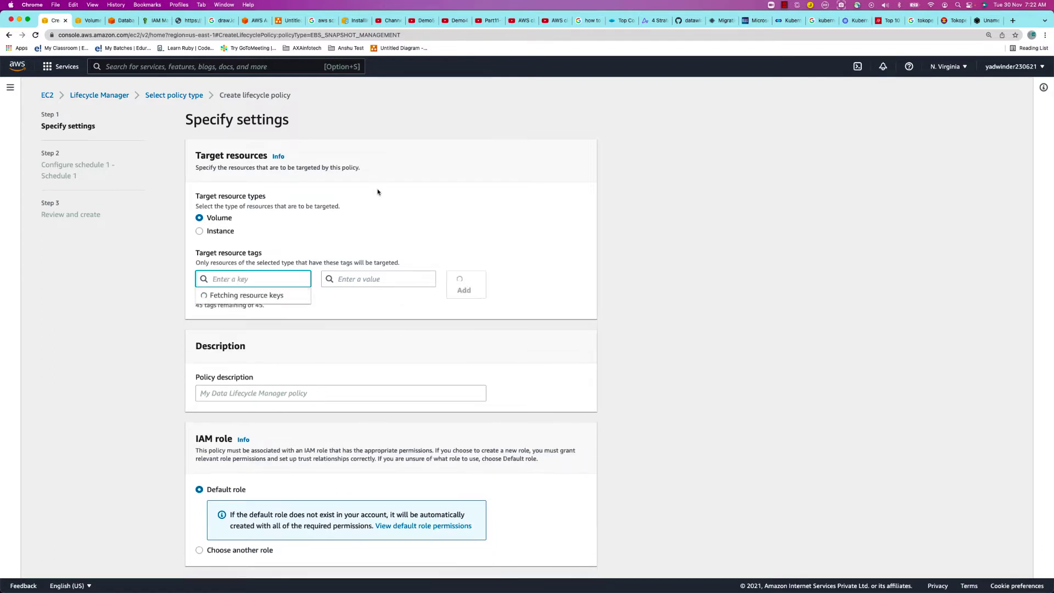
Step: Reopen the settings form from the policy type selection, keeping EBS snapshot policy, and retry looking up the Backup tag key
left_click(176, 98)
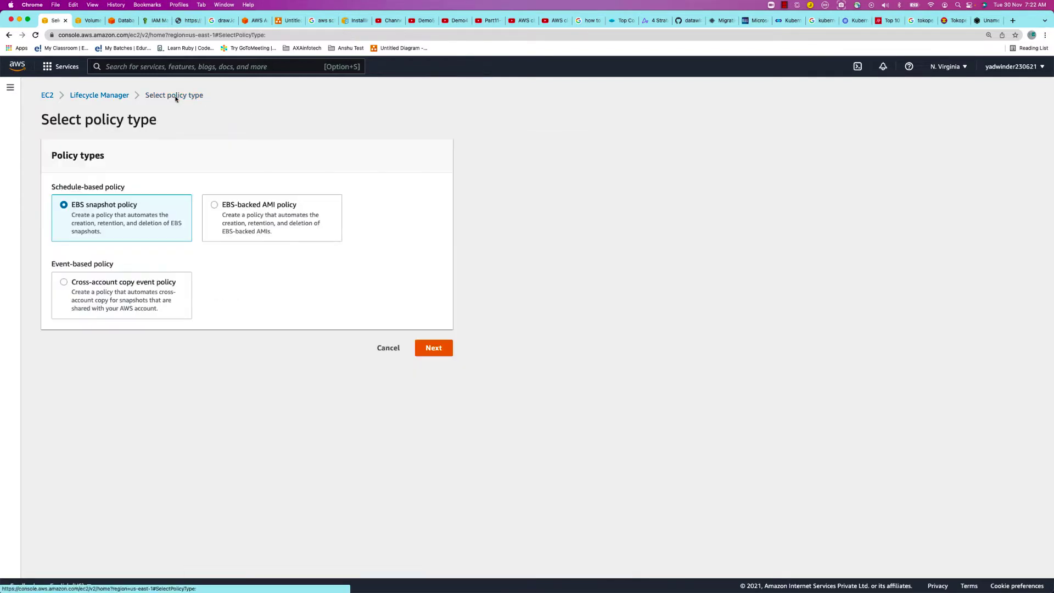
left_click(433, 347)
left_click(234, 278)
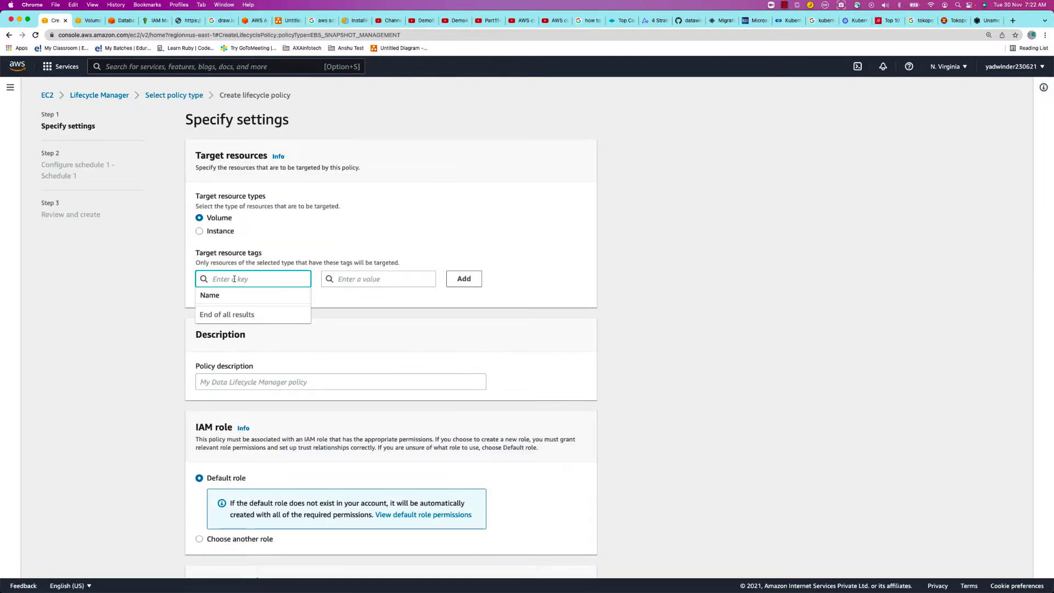
type("B")
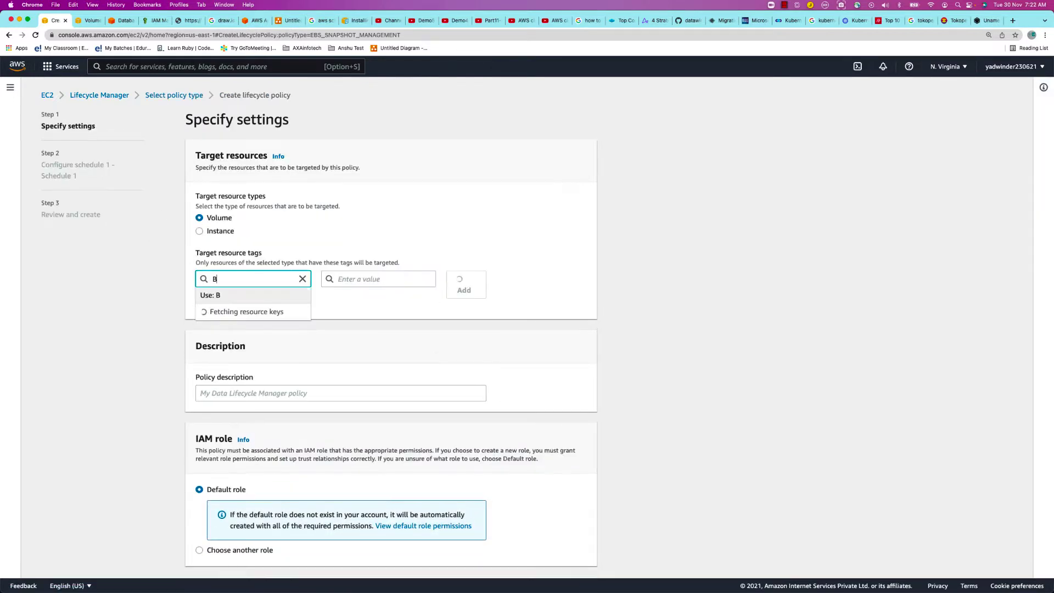
type("ac")
key("BackSpace")
key("BackSpace")
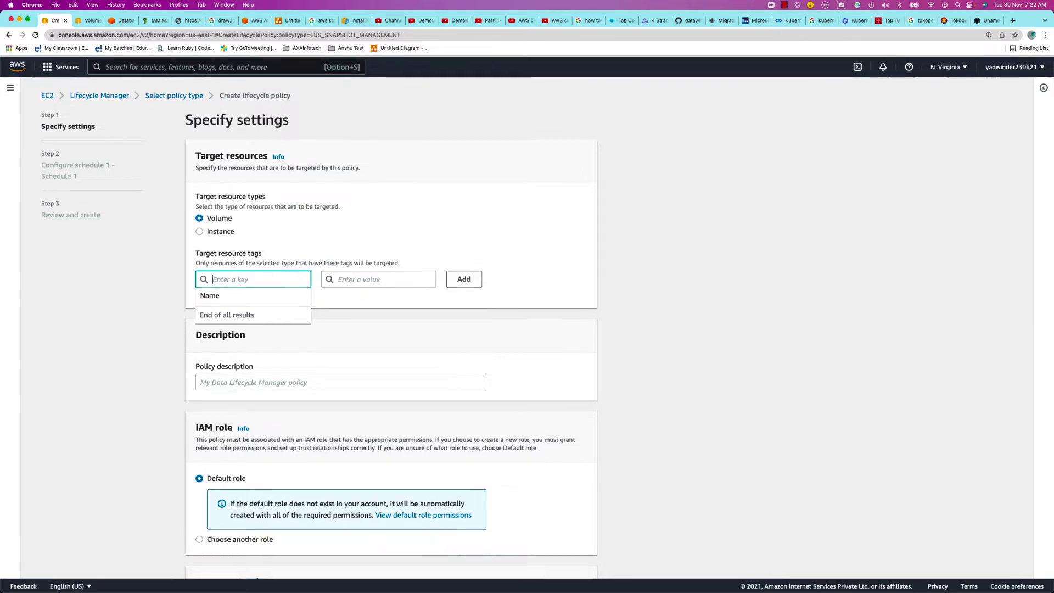
Step: Restart the EBS snapshot policy from the Lifecycle Manager start page and search the target tag keys for Bac once more
left_click(90, 97)
left_click(90, 97)
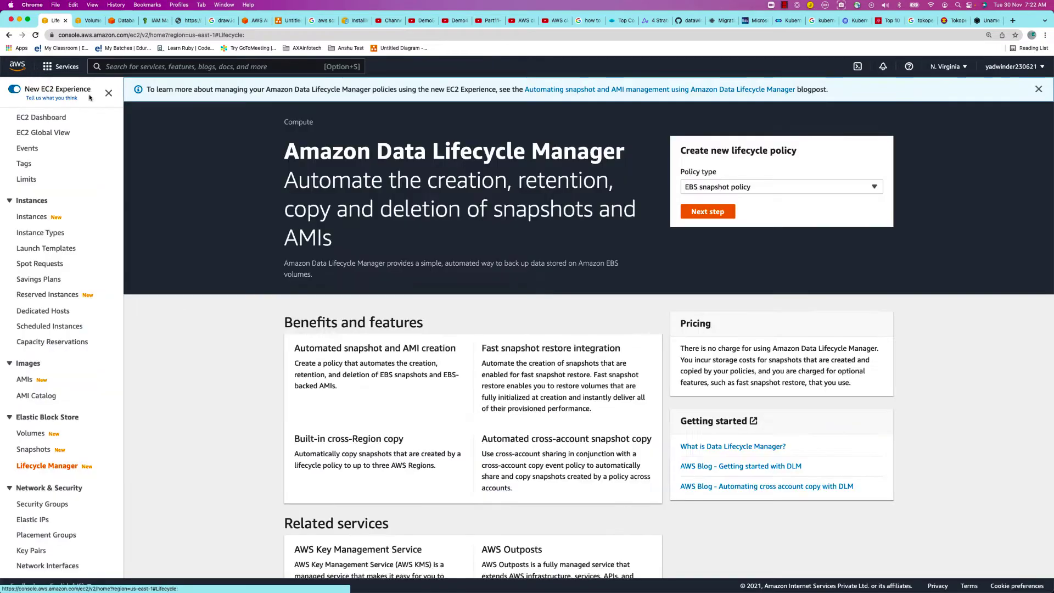
left_click(40, 217)
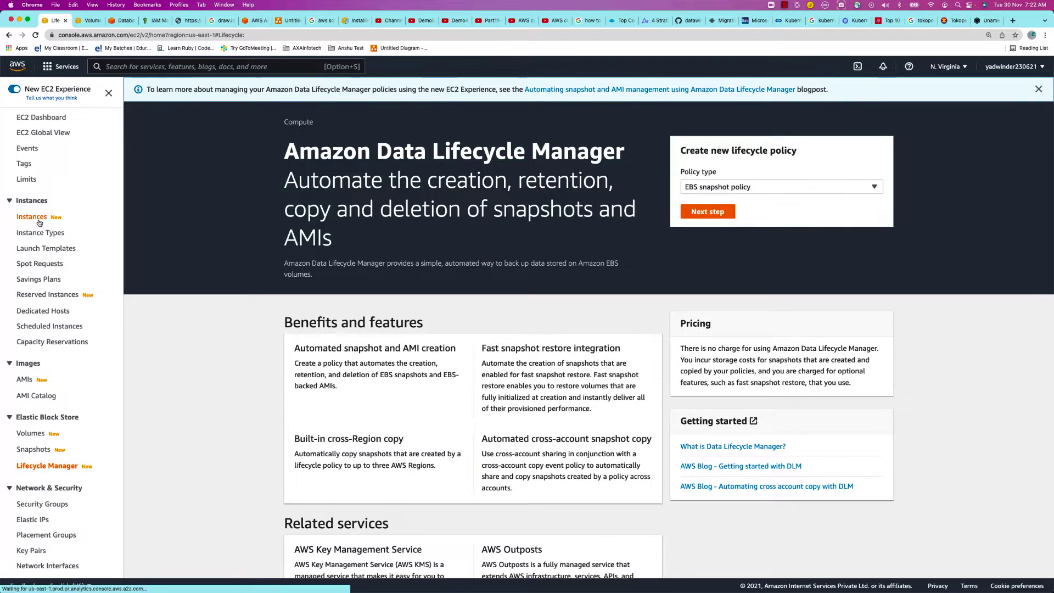
left_click(39, 467)
left_click(707, 212)
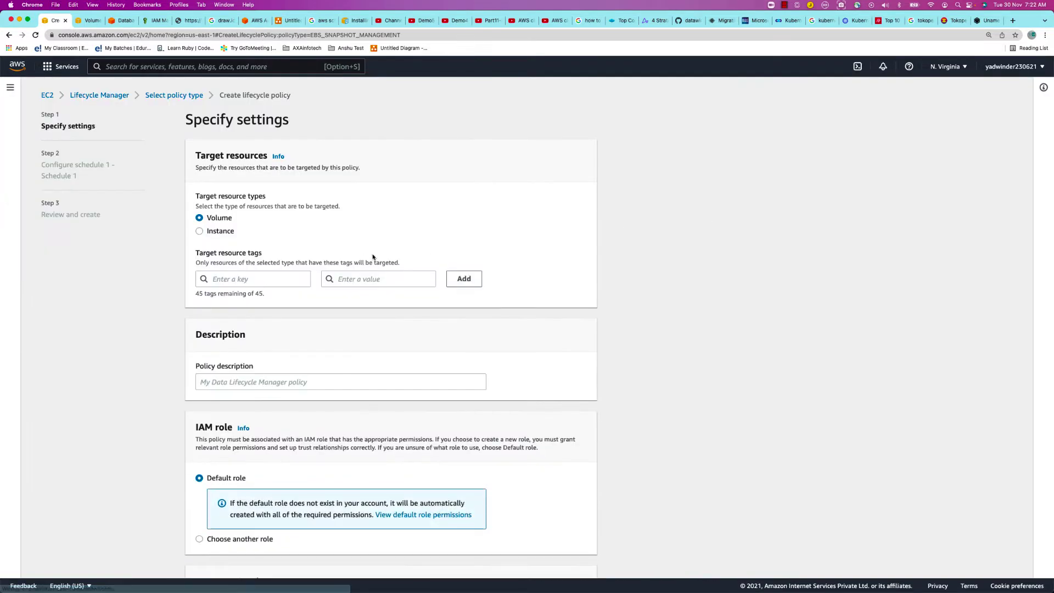
left_click(227, 279)
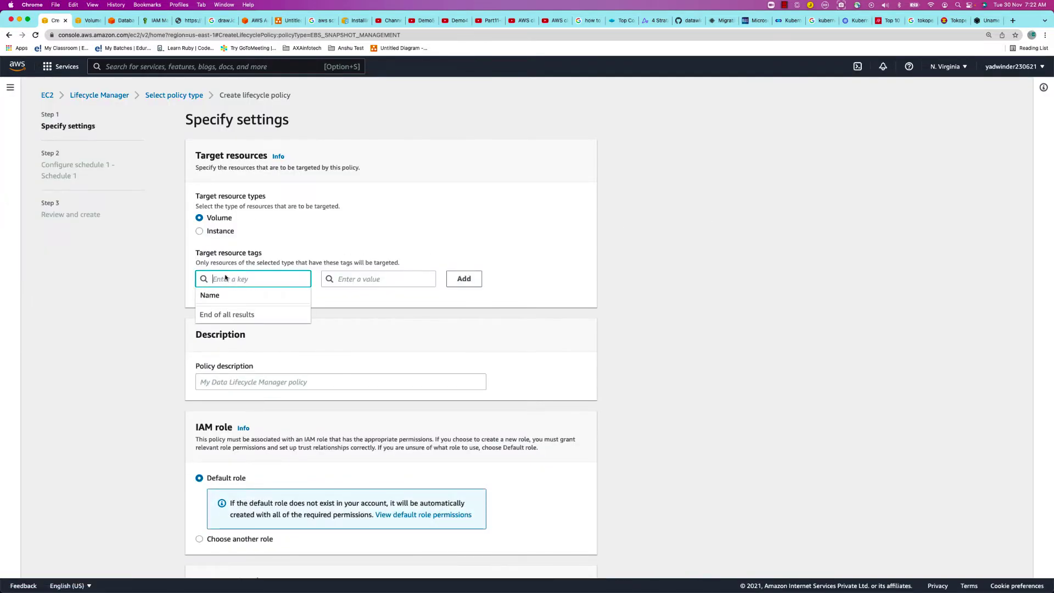
type("Bac")
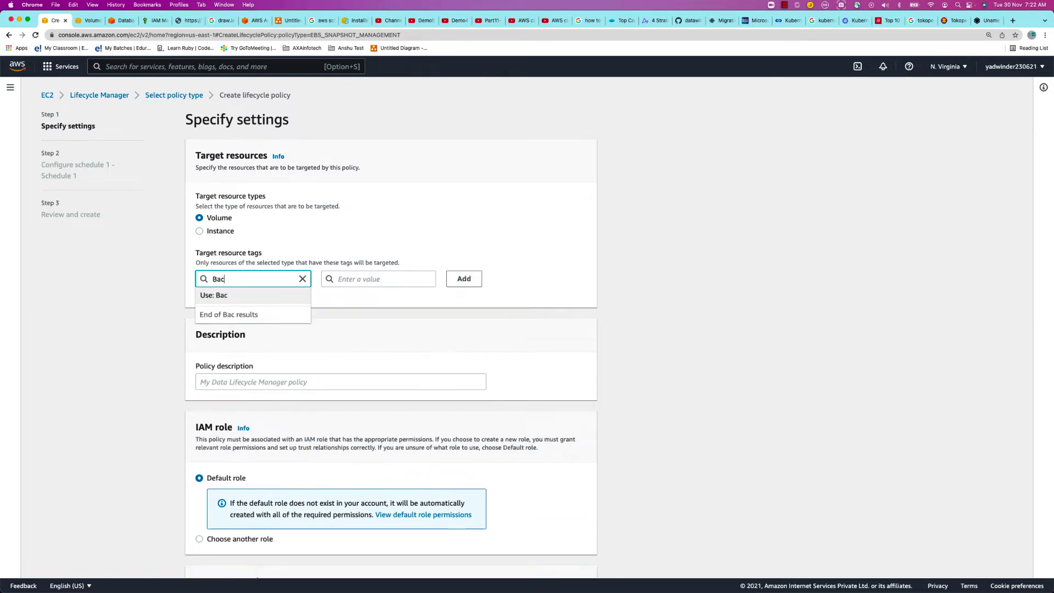
key("BackSpace")
key("BackSpace")
key("BackSpace")
Step: Add the target resource tag Name with value test-vol to the policy, comparing it with the volume's own tags
type("Name")
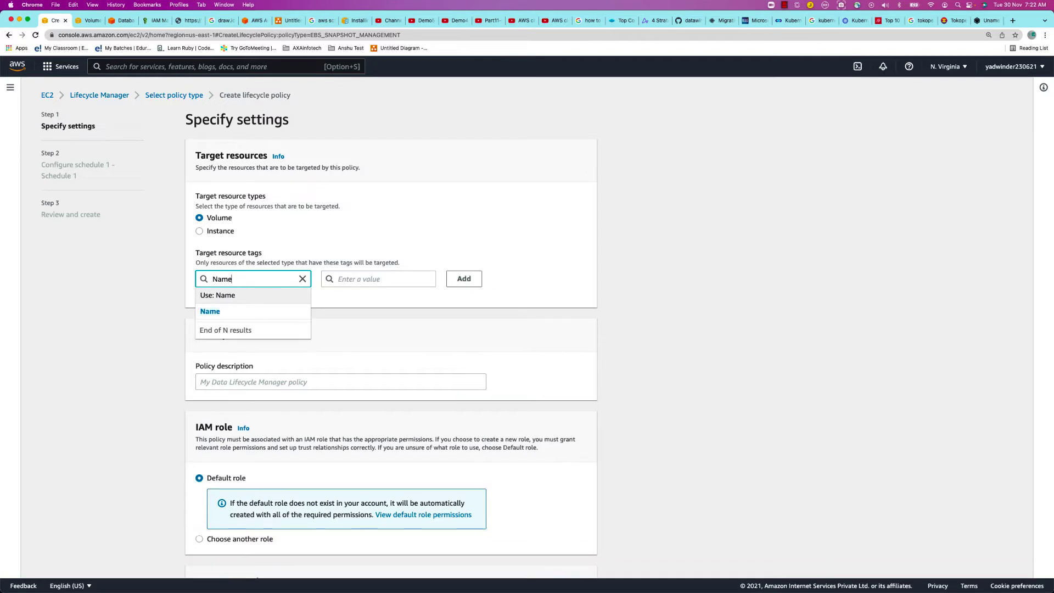
key("Tab")
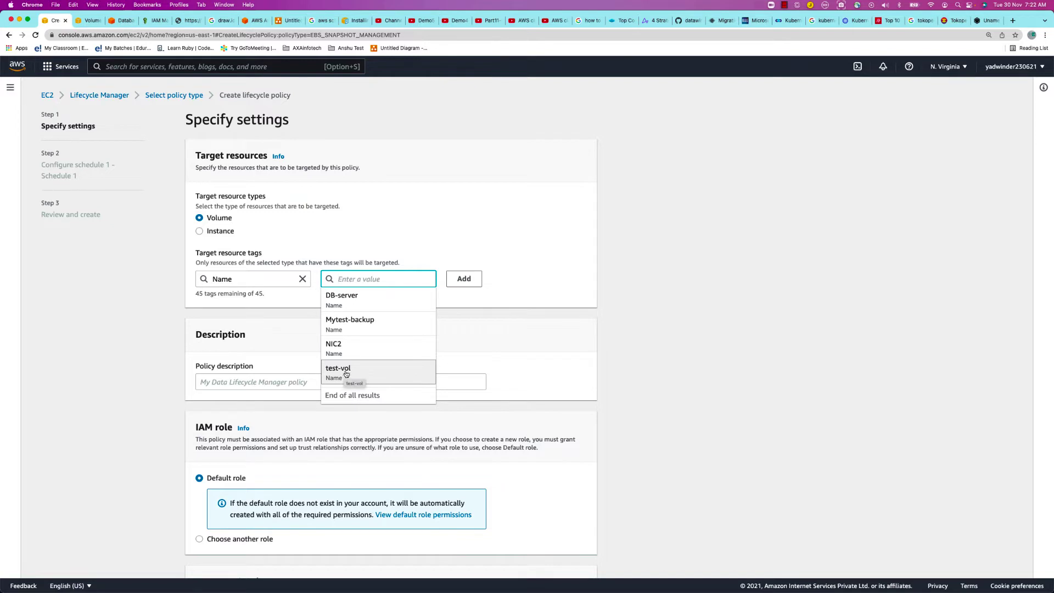
left_click(345, 374)
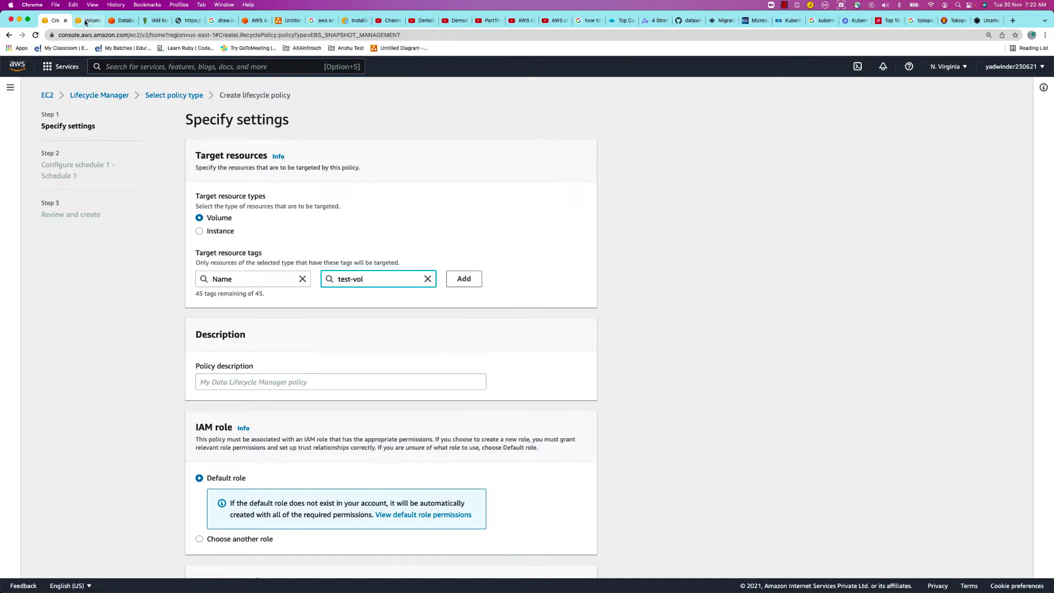
left_click(89, 21)
left_click_drag(144, 500, 188, 501)
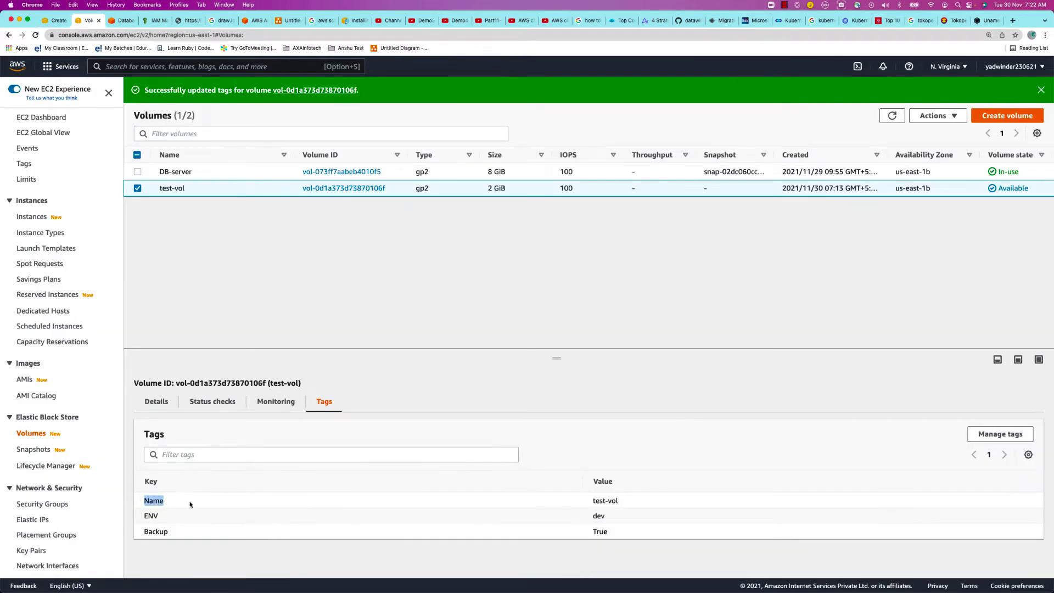
left_click_drag(590, 501, 624, 503)
left_click(59, 16)
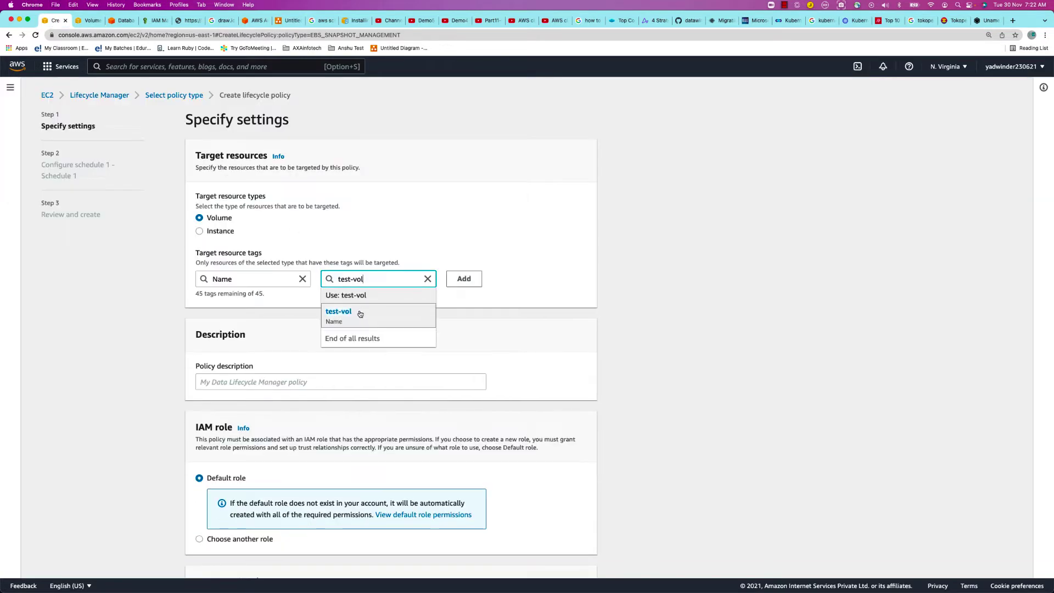
left_click(357, 311)
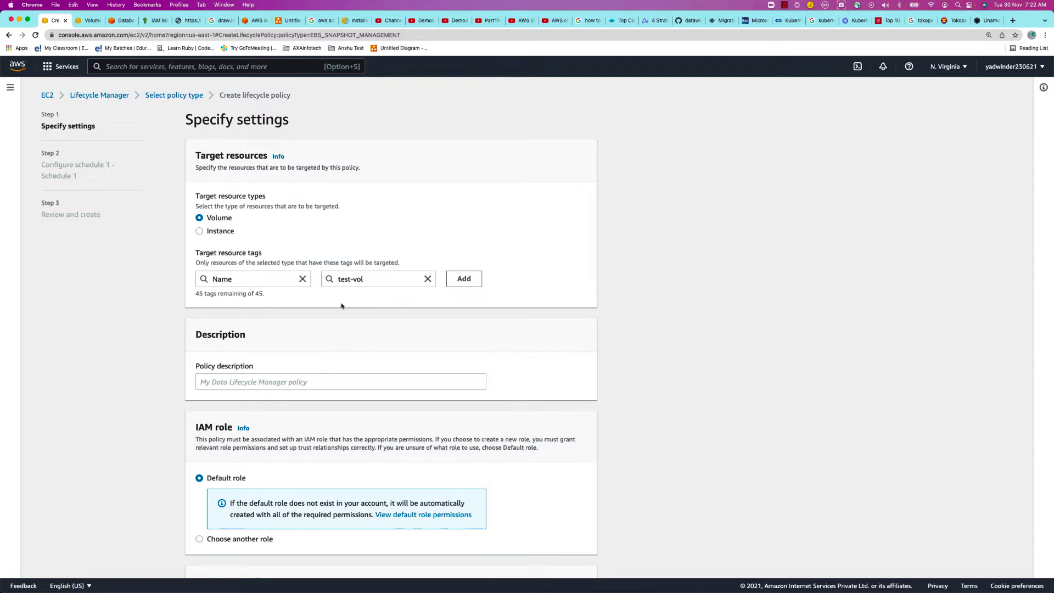
left_click(464, 278)
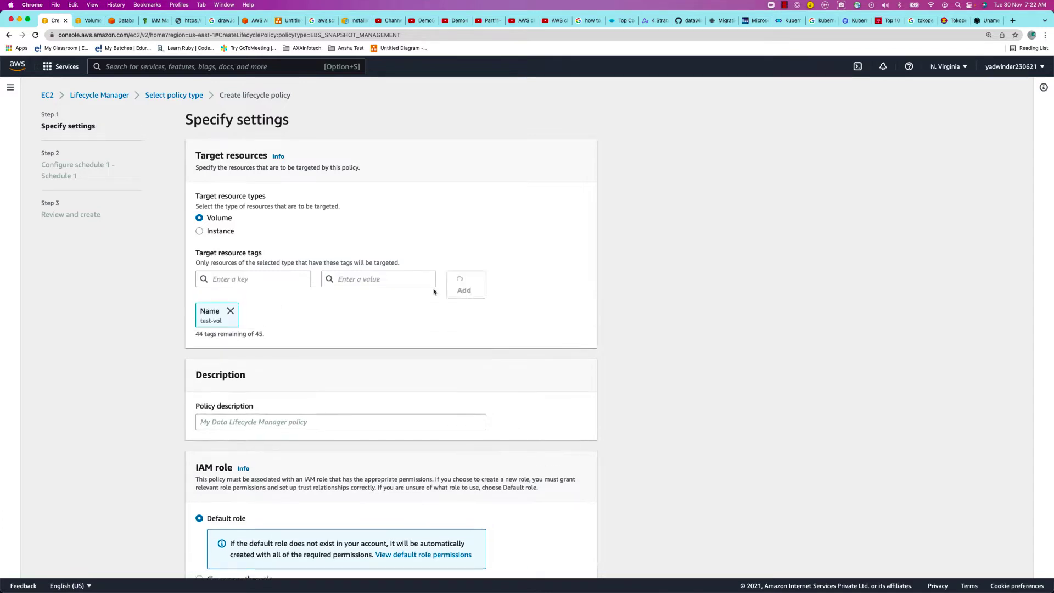
Step: Add a second target resource tag with key Backup and value True to the policy
left_click(237, 280)
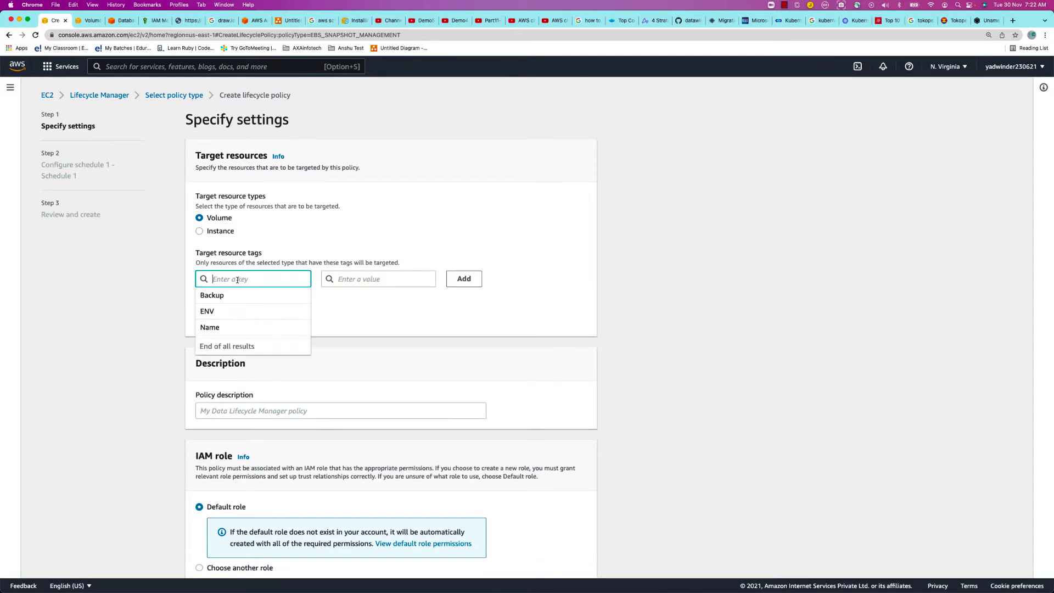
left_click(212, 295)
left_click(357, 278)
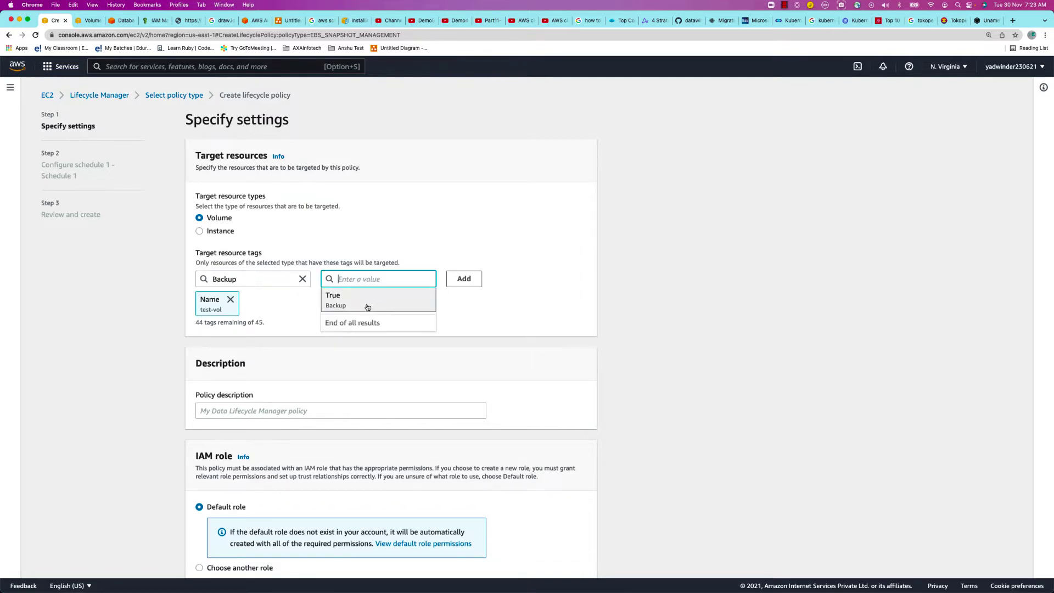
left_click(333, 297)
left_click(472, 278)
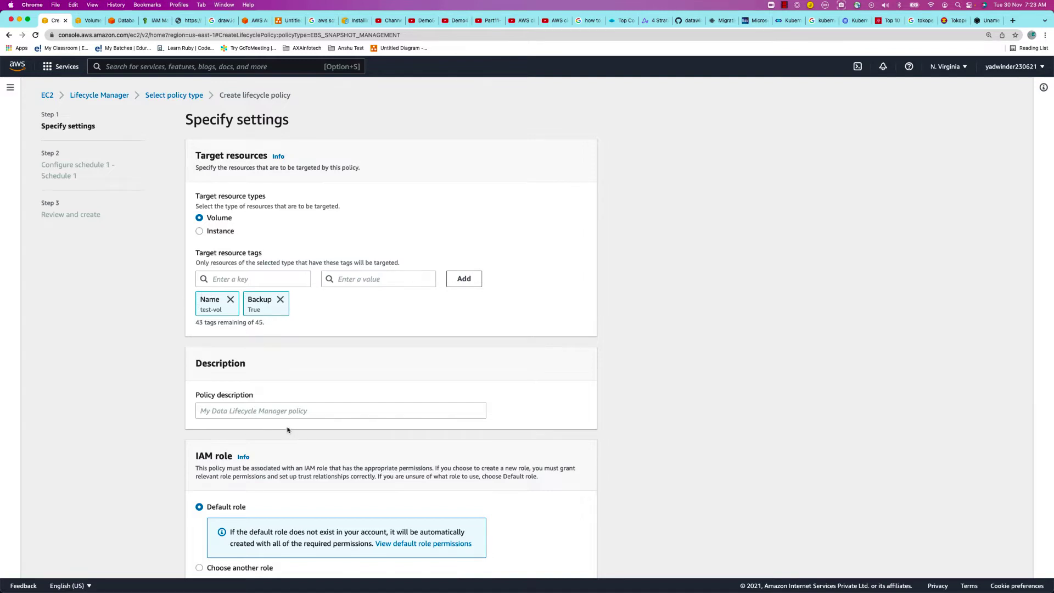
Step: Enter mybackuppolicy as the policy description
scroll(287, 430, "down", 1)
left_click(212, 366)
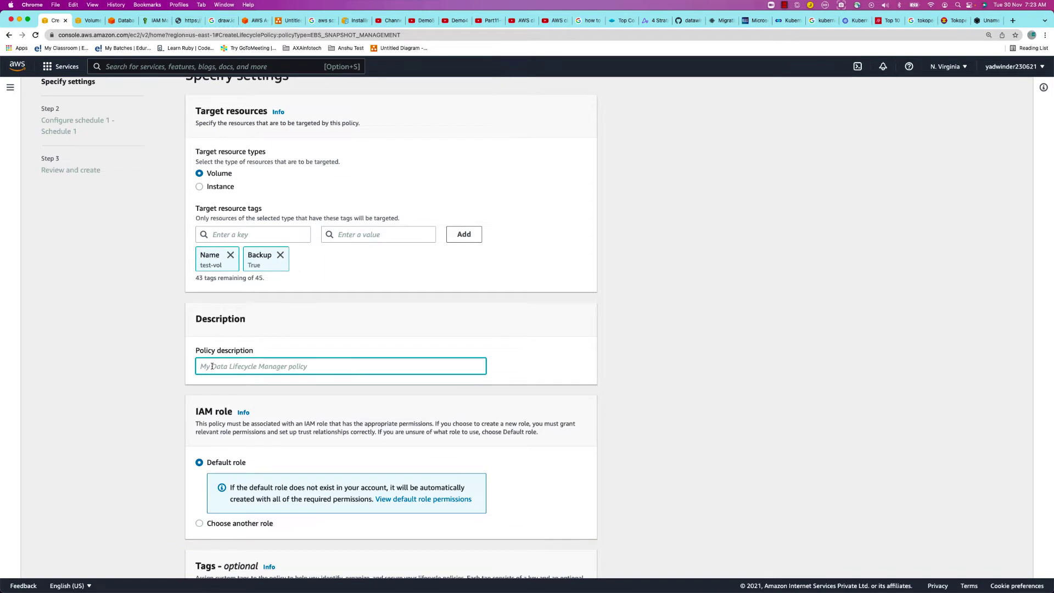
type("mybackuppolicy")
scroll(146, 471, "down", 5)
left_click(567, 348)
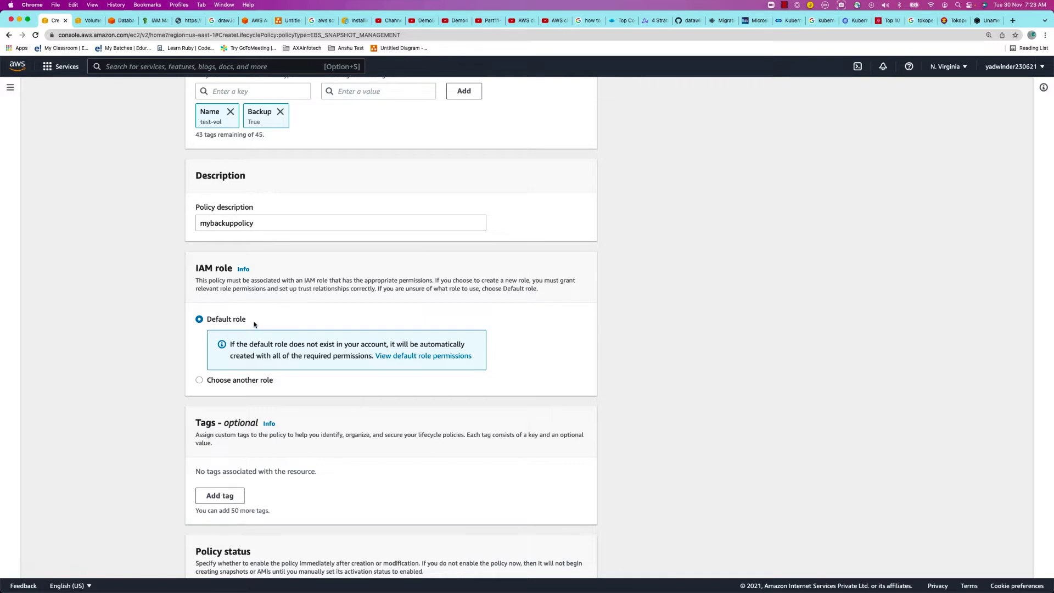
Step: Tag the policy itself with key Name and value Daily-Backup, and continue to the schedule configuration
scroll(254, 321, "down", 1)
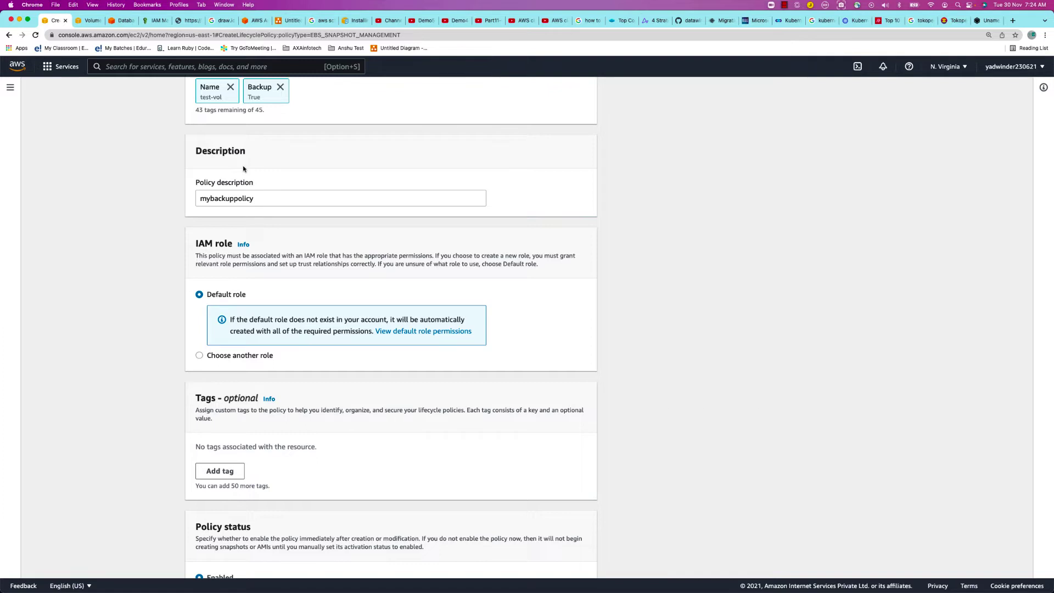
scroll(329, 423, "down", 3)
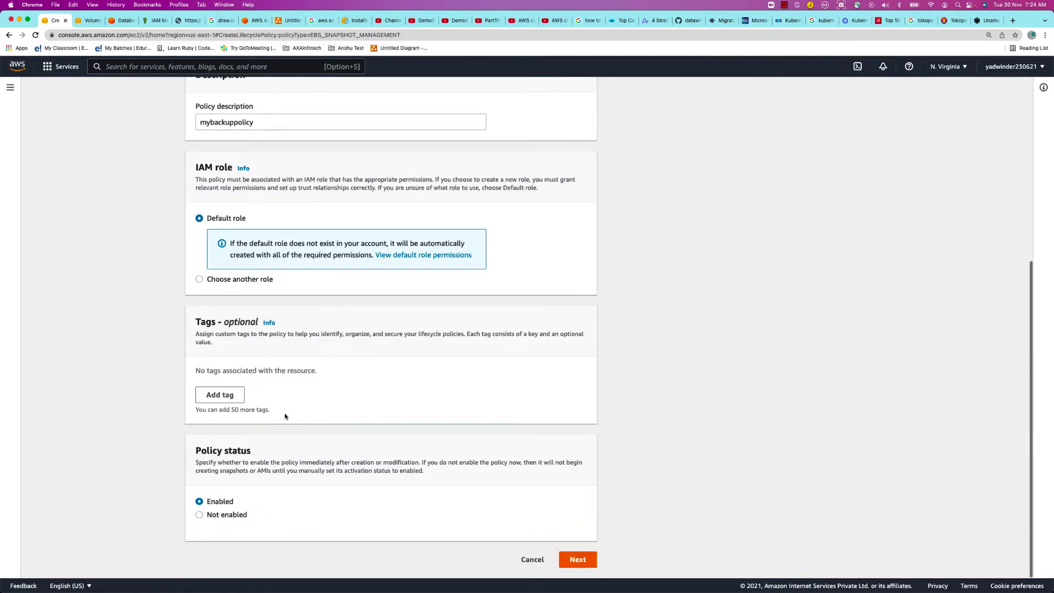
left_click(222, 395)
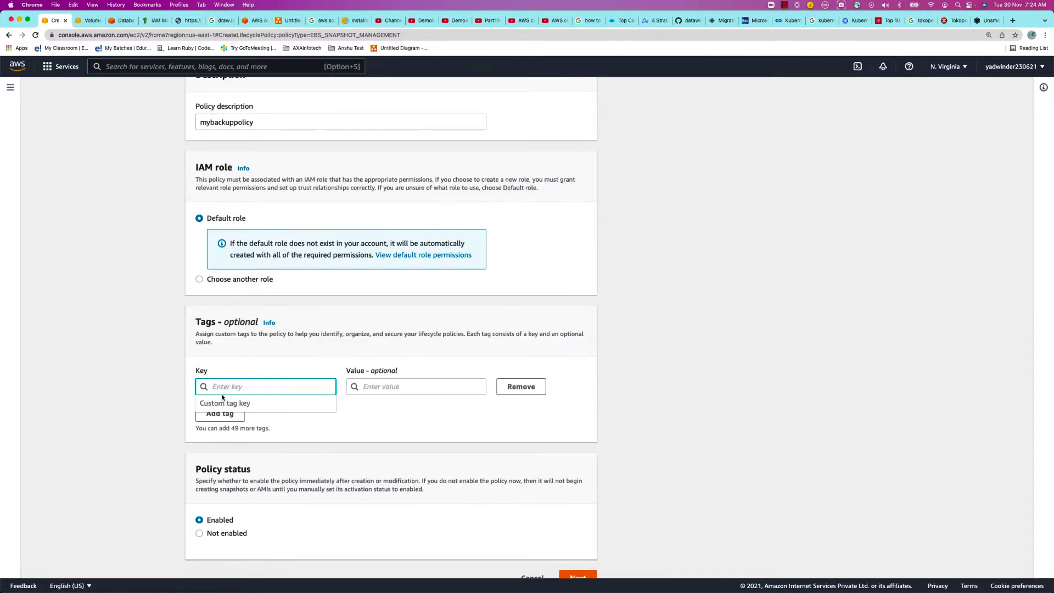
type("Name")
key("Tab")
type("Da")
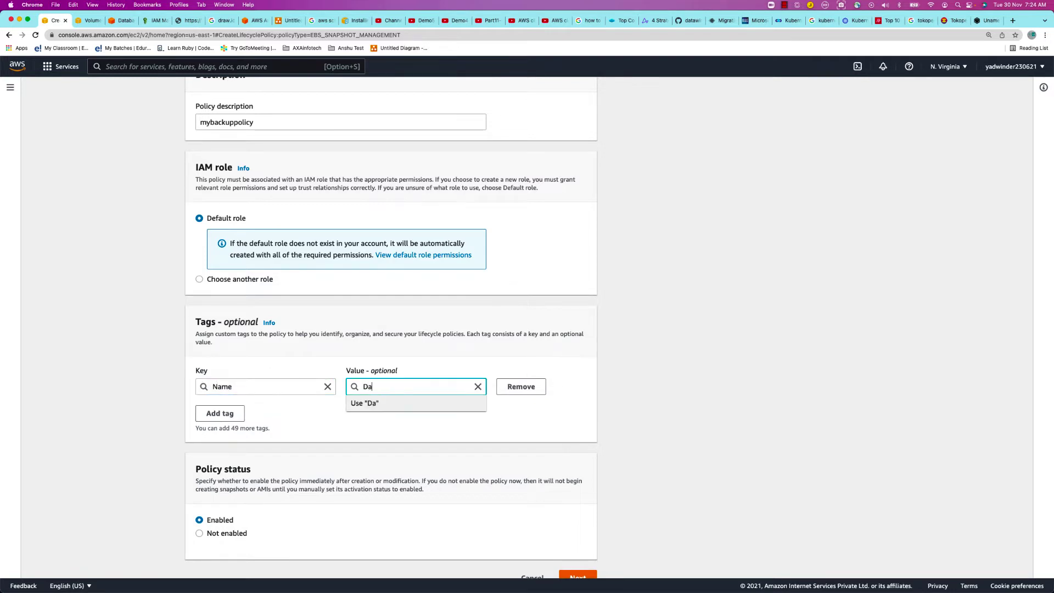
type("ily-Backup")
key("Tab")
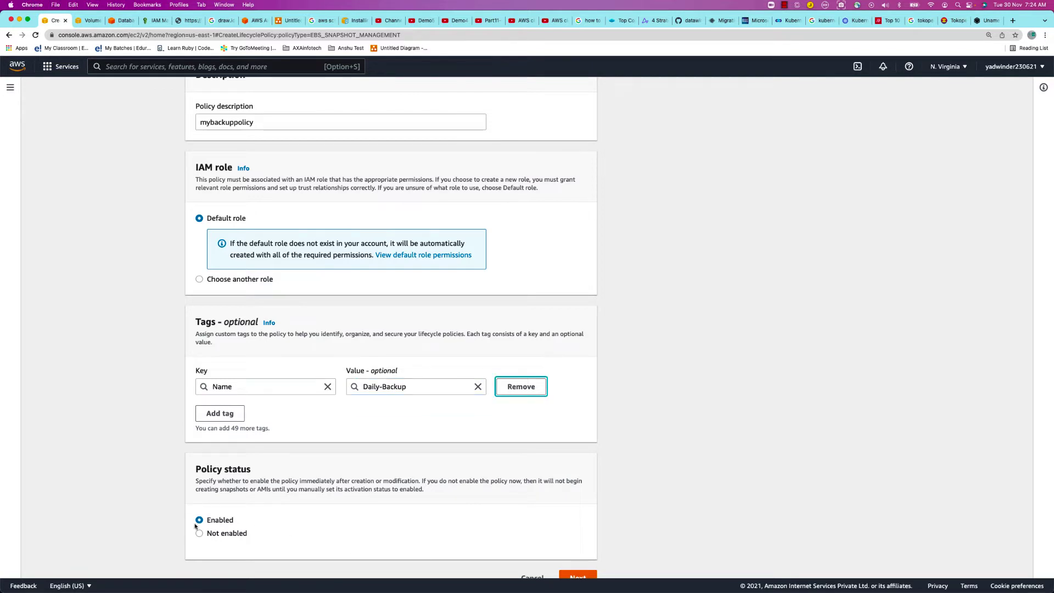
scroll(211, 525, "down", 1)
left_click(577, 559)
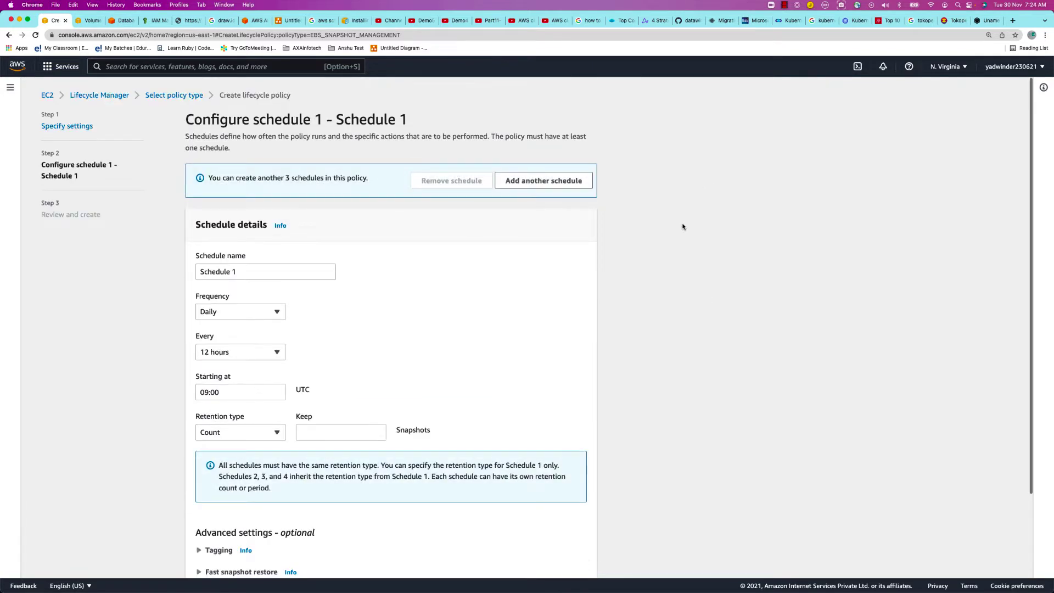
Step: Name the policy's first schedule first_schedule
scroll(682, 226, "down", 3)
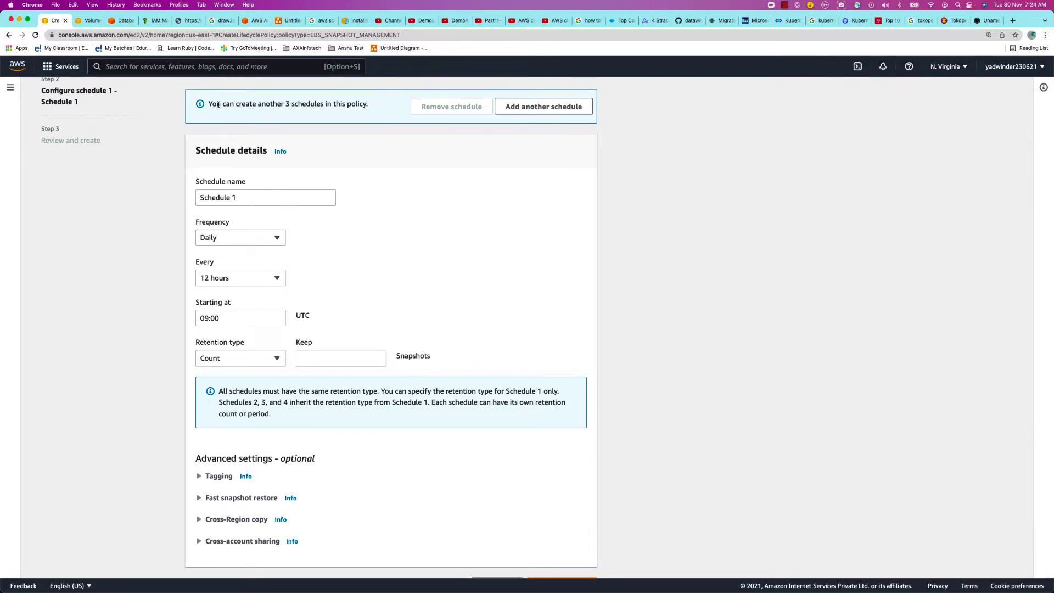
left_click_drag(218, 105, 373, 104)
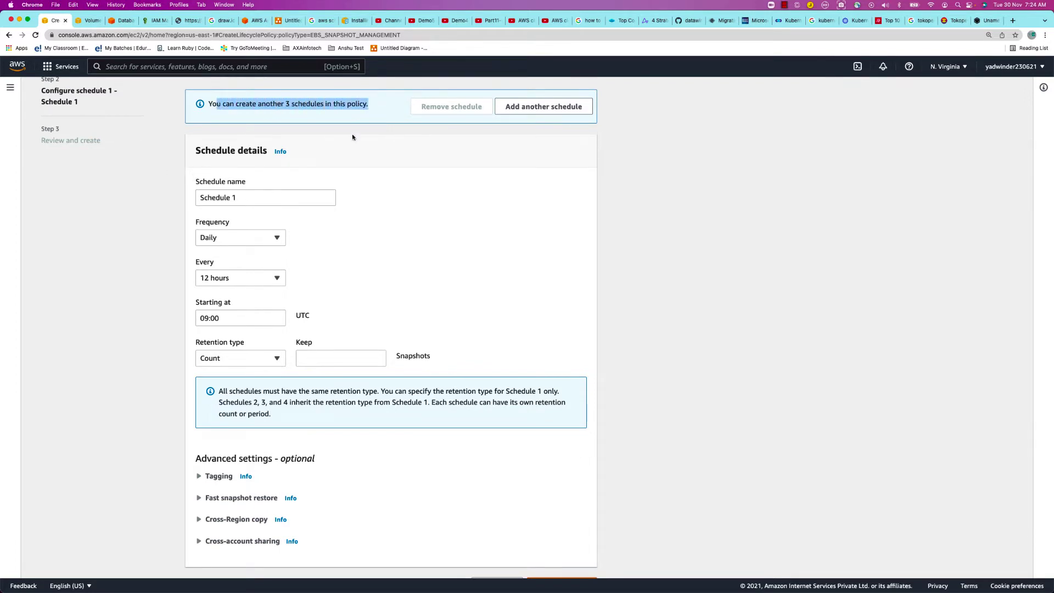
left_click(347, 198)
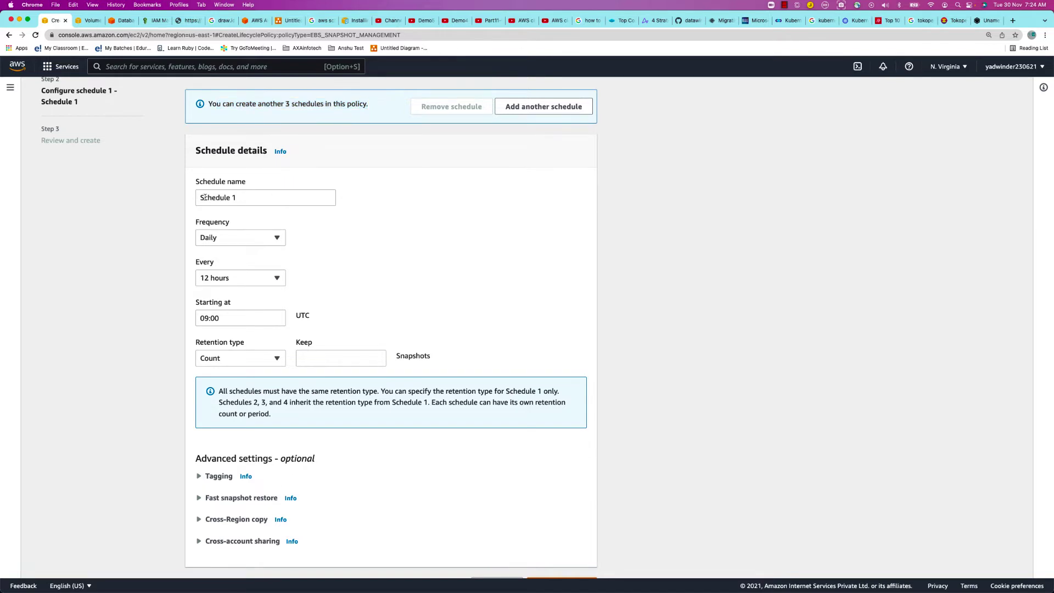
left_click_drag(242, 197, 155, 197)
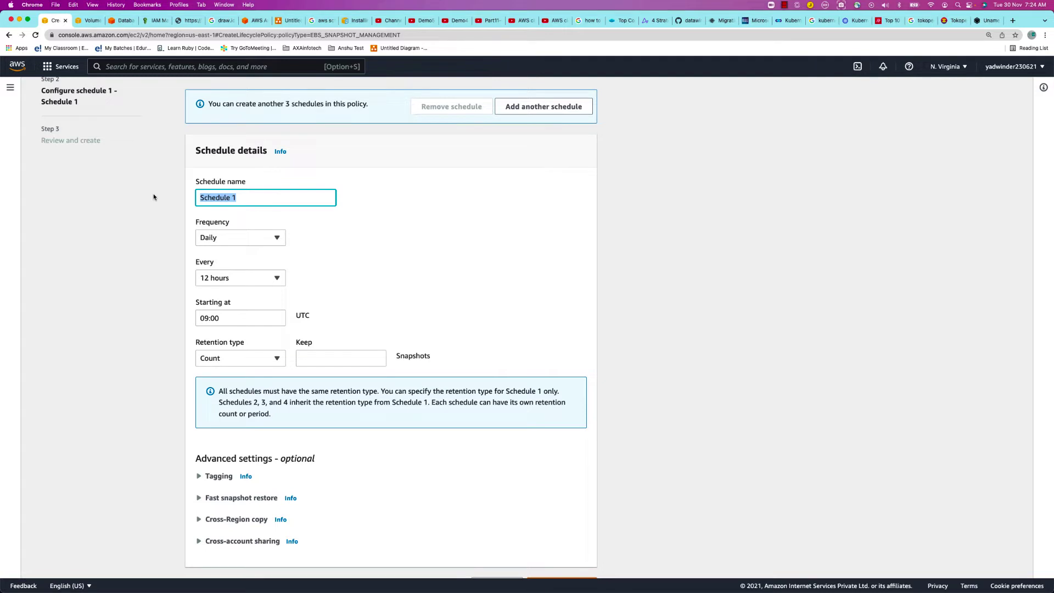
type("first")
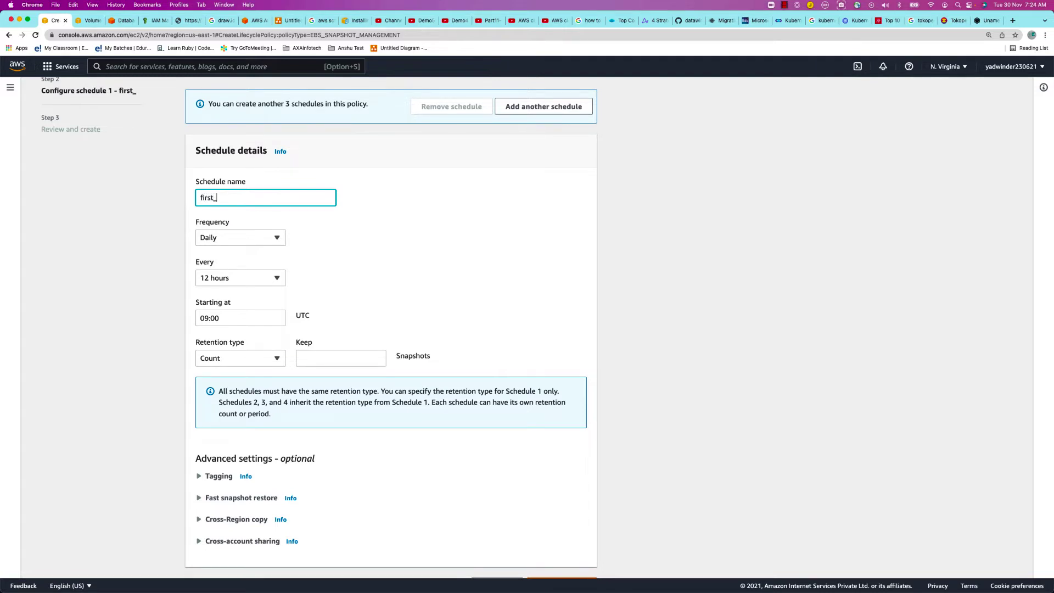
type("_schedule")
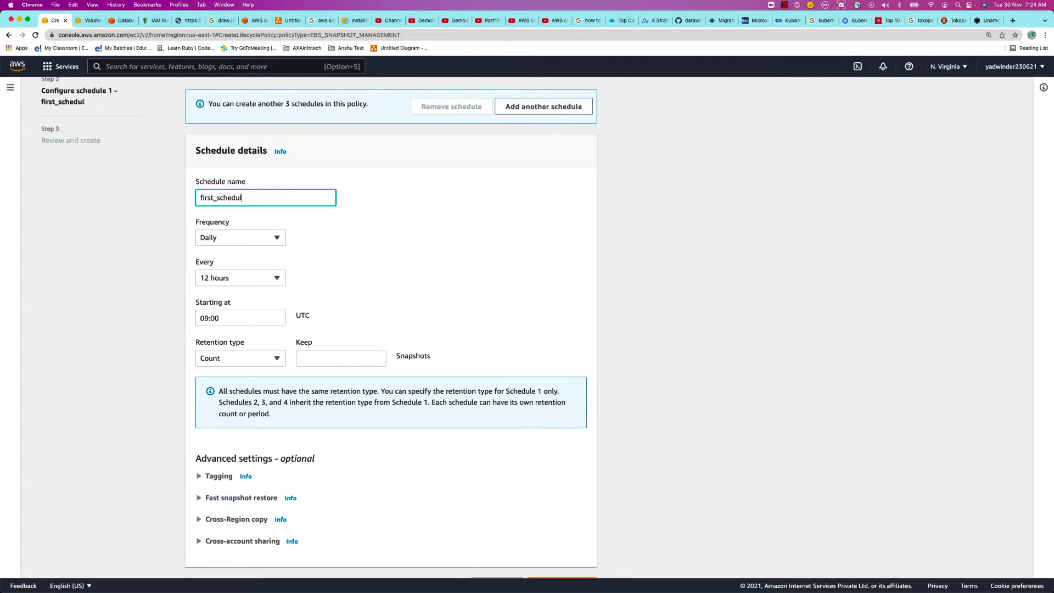
key("Tab")
Step: Switch the schedule frequency to a custom cron expression and return it to Daily
left_click(236, 239)
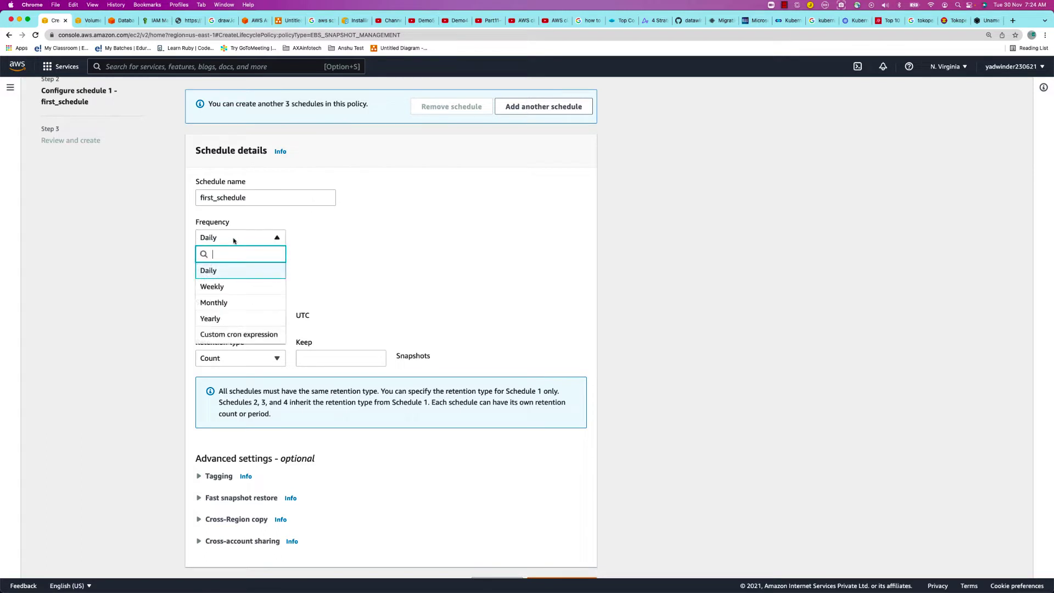
left_click(223, 335)
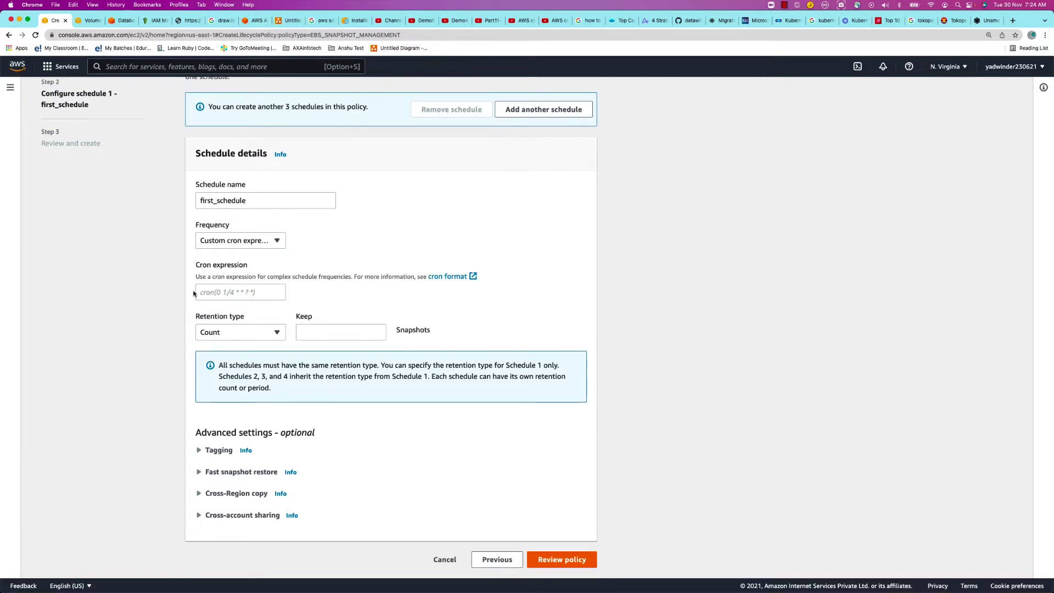
left_click(230, 244)
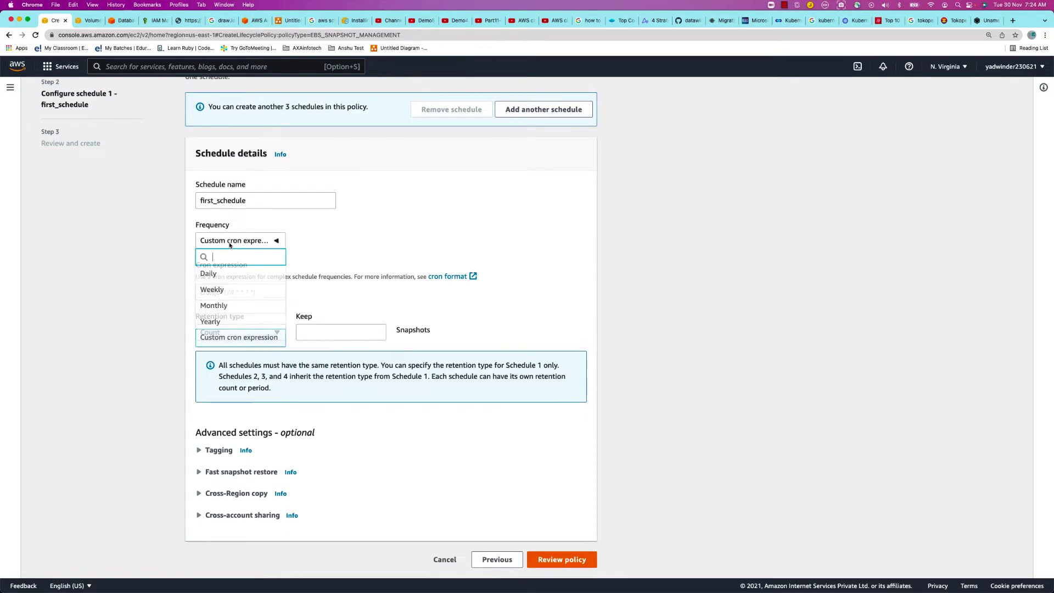
left_click(218, 273)
Step: Set the daily schedule to run every 24 hours
left_click(219, 281)
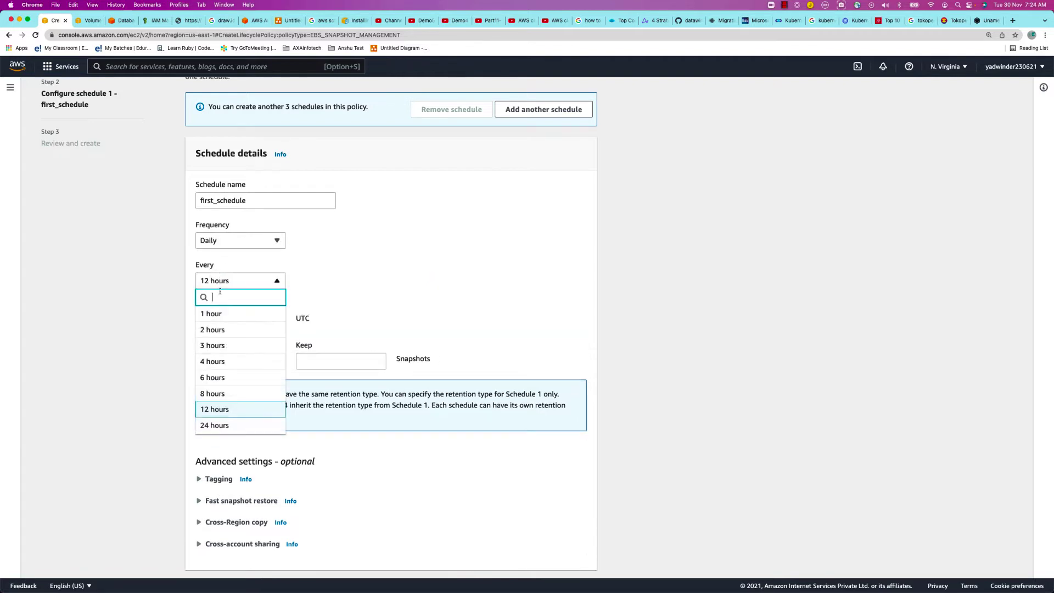
scroll(228, 391, "down", 1)
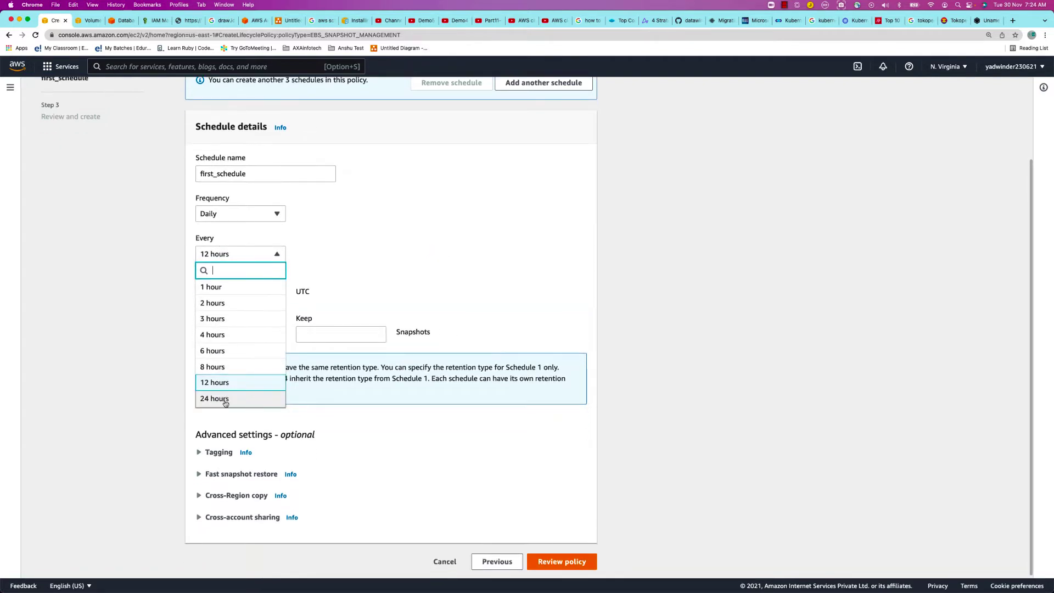
left_click(216, 383)
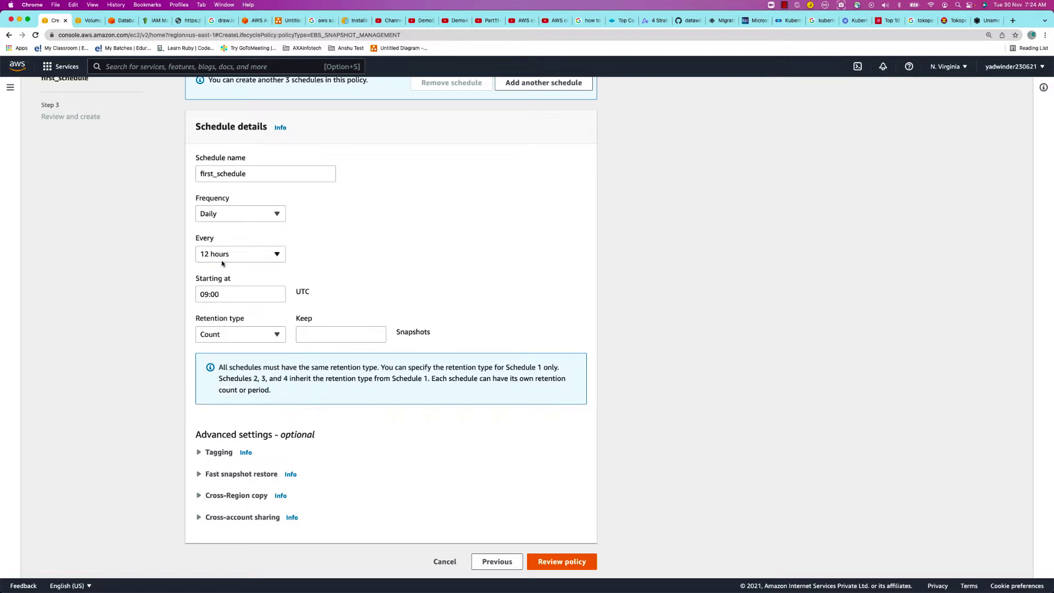
left_click(214, 255)
left_click(232, 399)
left_click(226, 299)
Step: Set the retention type to Age, with an expiry of 8 days and a corrected expiry of 7 days after creation
left_click(221, 337)
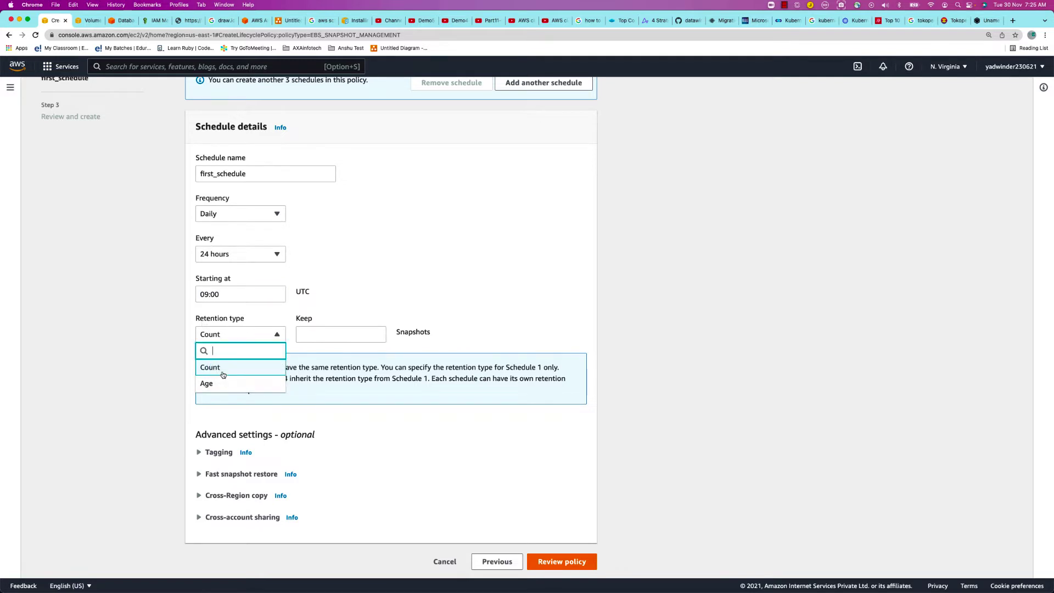
left_click(210, 384)
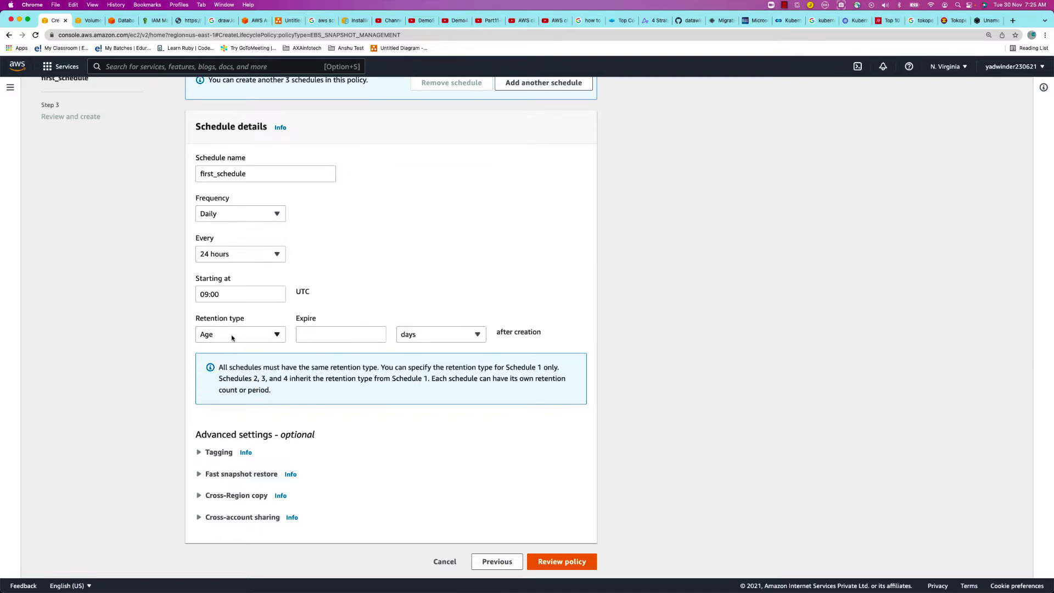
left_click(315, 335)
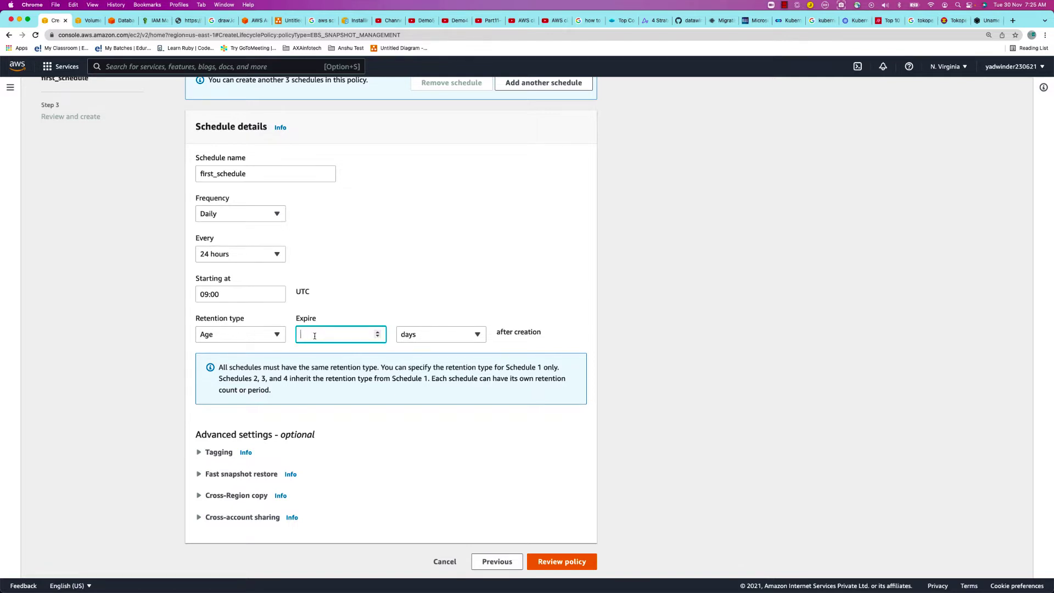
type("8")
key("Tab")
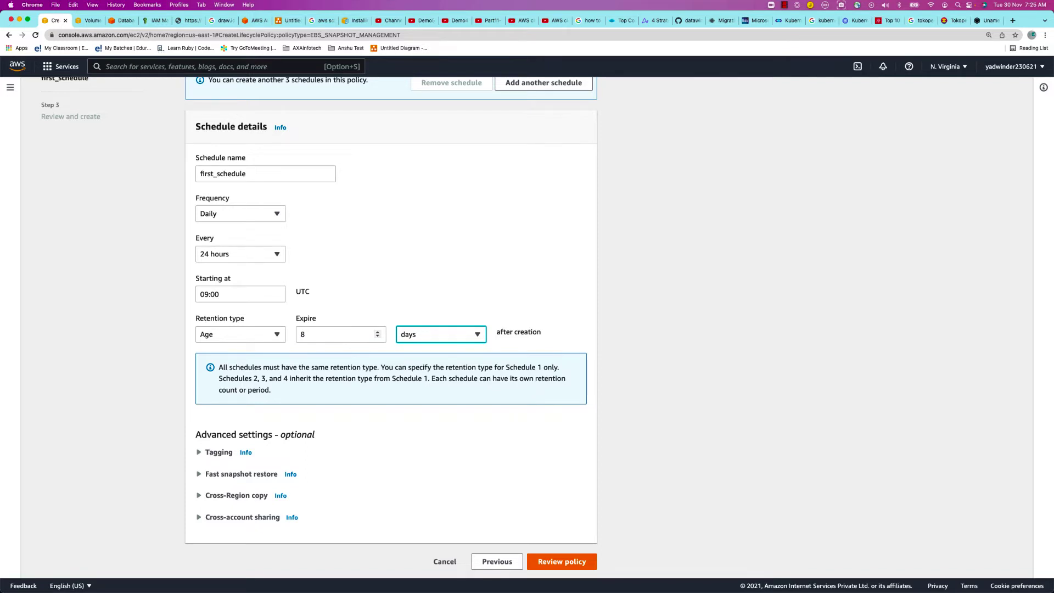
left_click(322, 336)
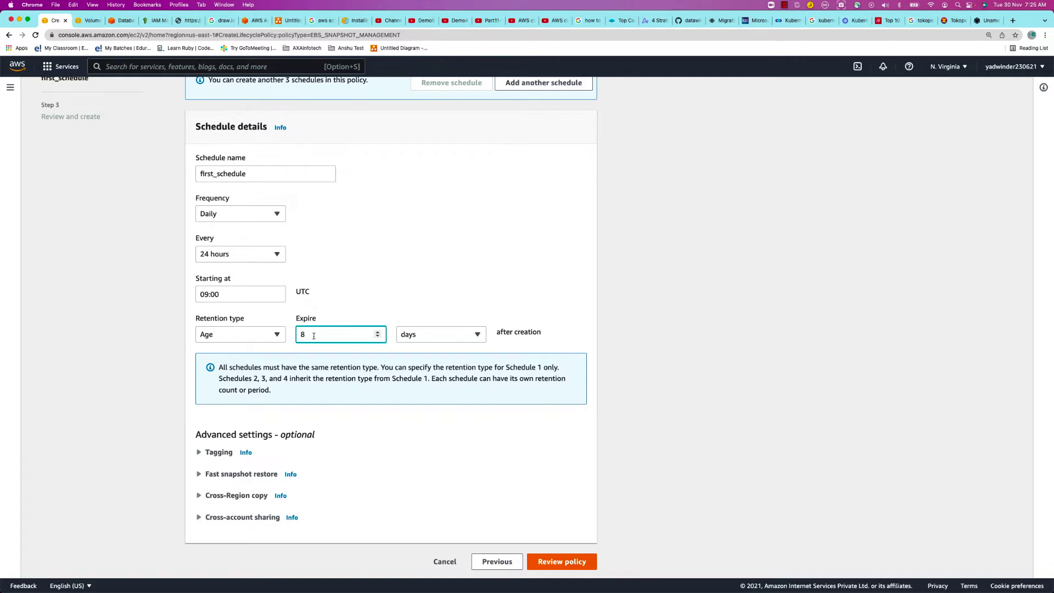
key("BackSpace")
type("7")
Step: Change the retention type to Count and keep 7 snapshots
left_click(228, 336)
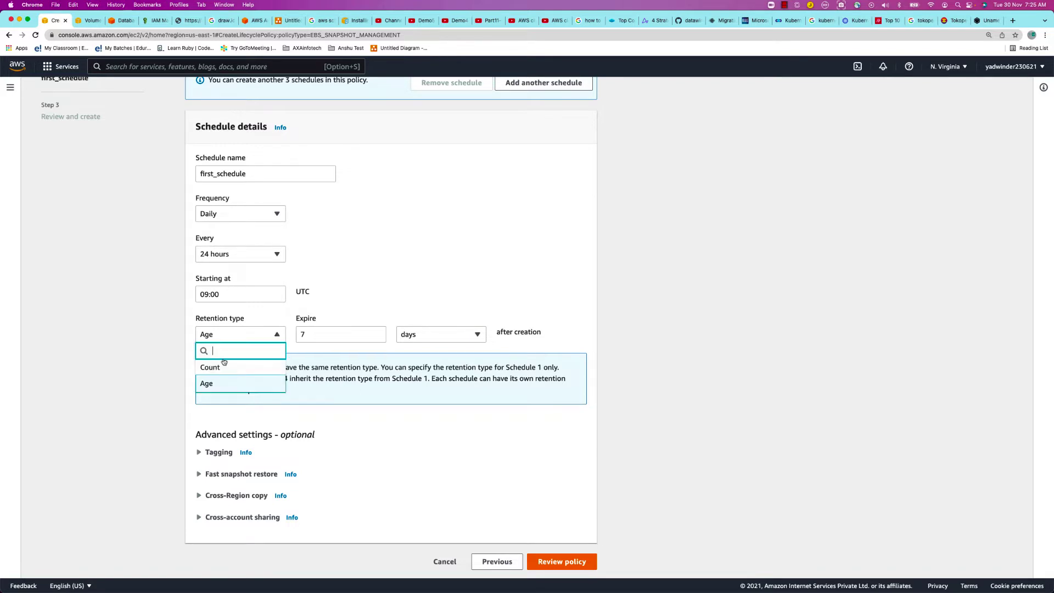
left_click(224, 364)
left_click(340, 336)
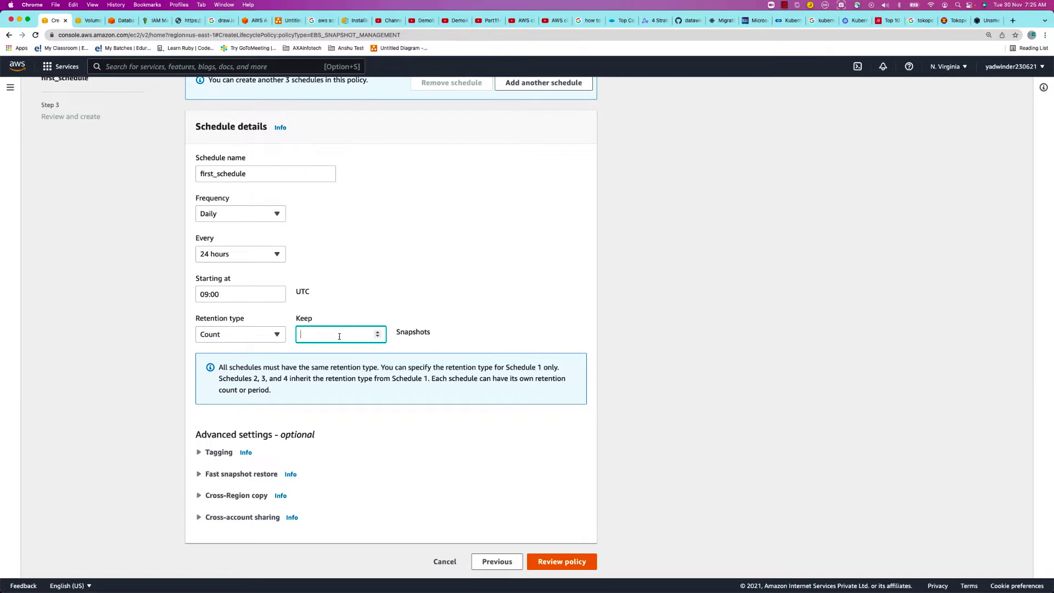
type("7")
left_click(403, 256)
Step: Examine the schedule's advanced options for tagging and fast snapshot restore, waiting out the unresponsive page
scroll(173, 451, "down", 1)
left_click(219, 451)
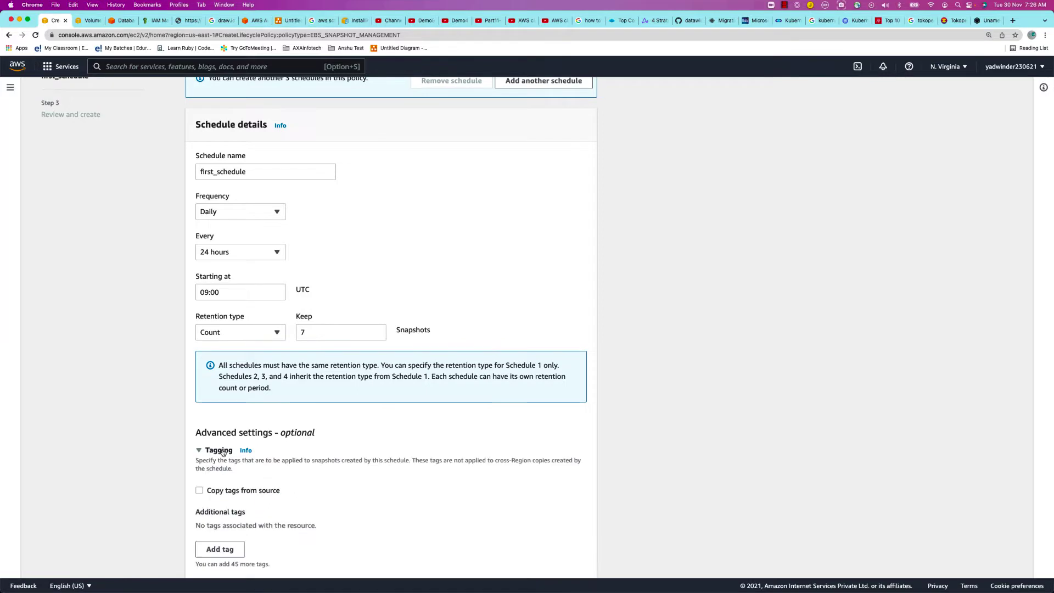
left_click(218, 452)
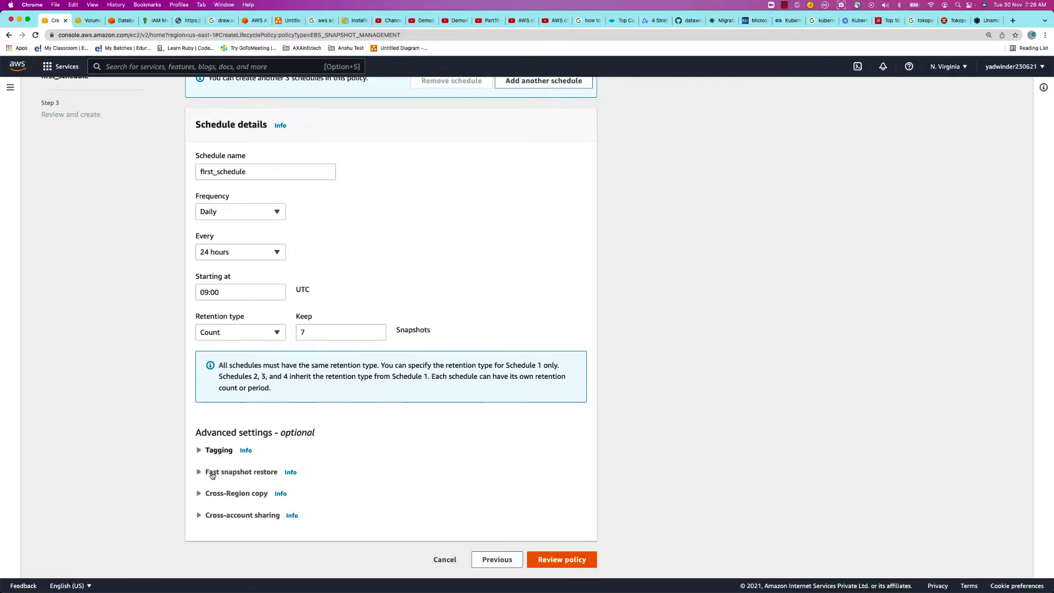
left_click(214, 471)
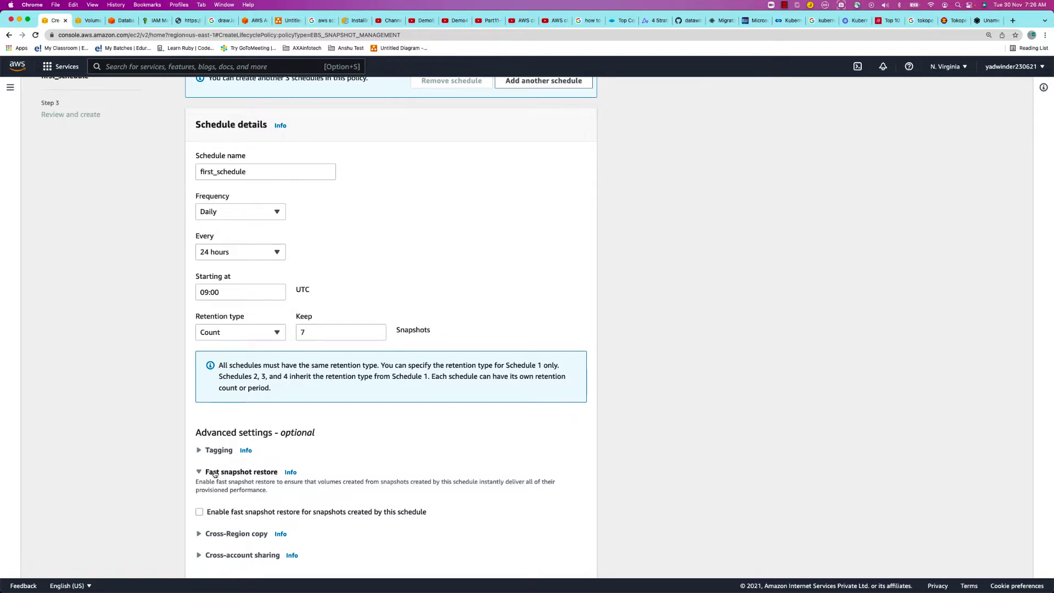
scroll(214, 473, "down", 2)
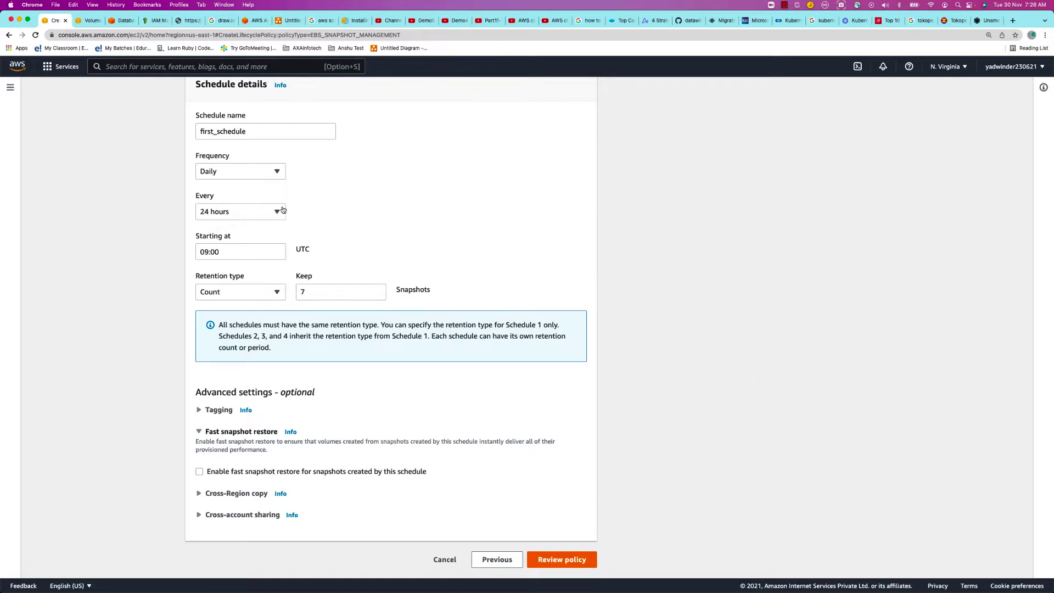
scroll(282, 221, "up", 3)
scroll(282, 221, "down", 3)
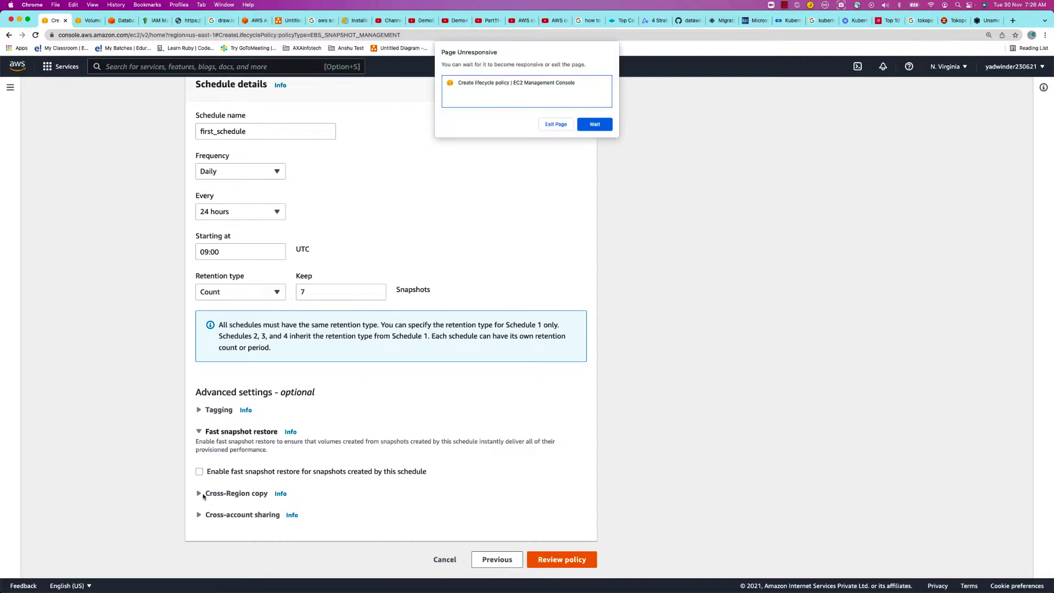
left_click(586, 126)
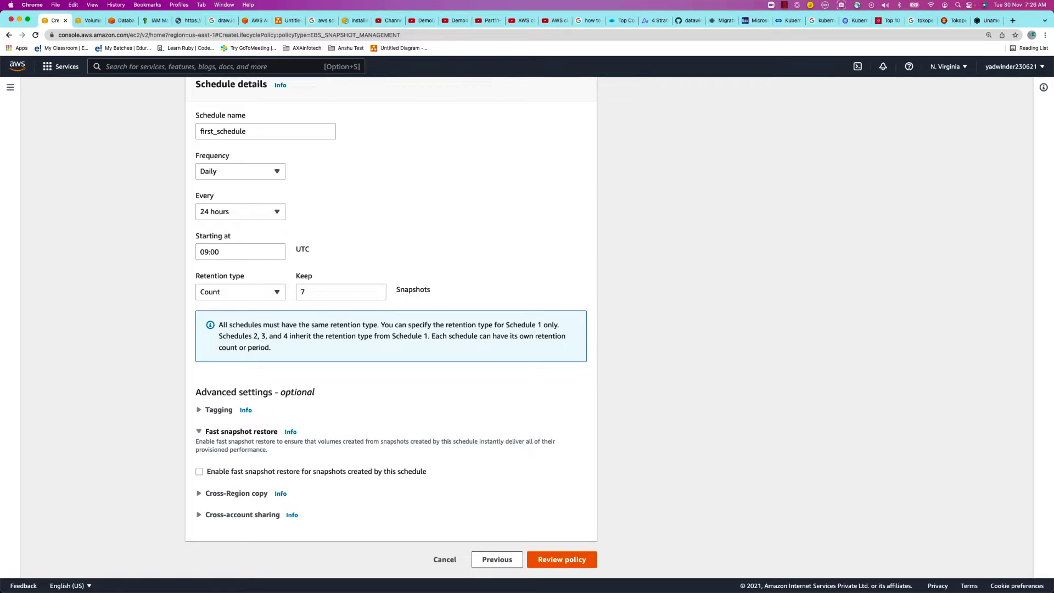
Step: Enable fast snapshot restore for the schedule to examine its settings, and disable it again
left_click(199, 472)
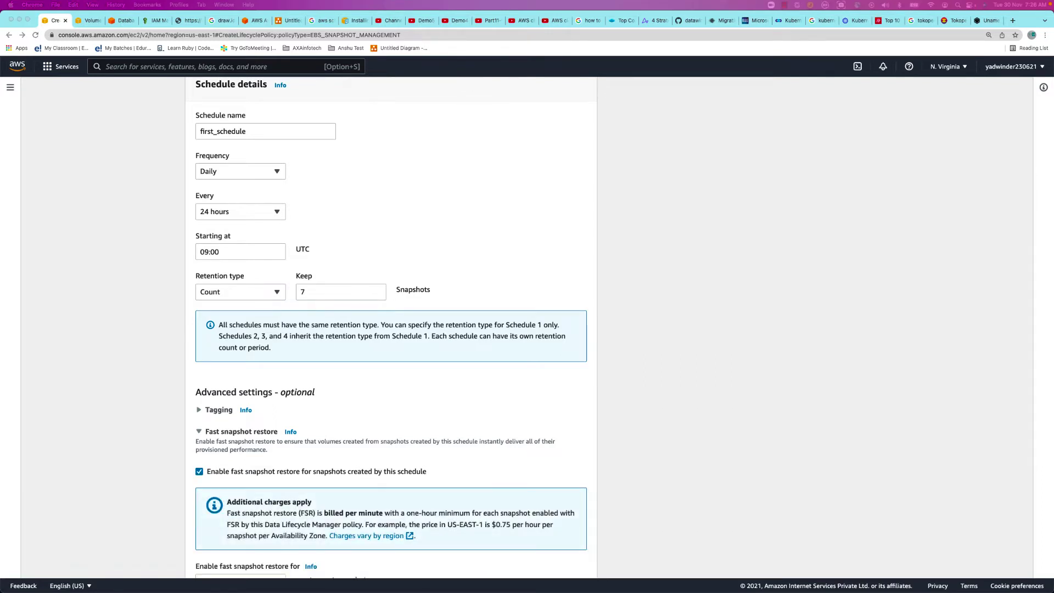
scroll(198, 297, "down", 3)
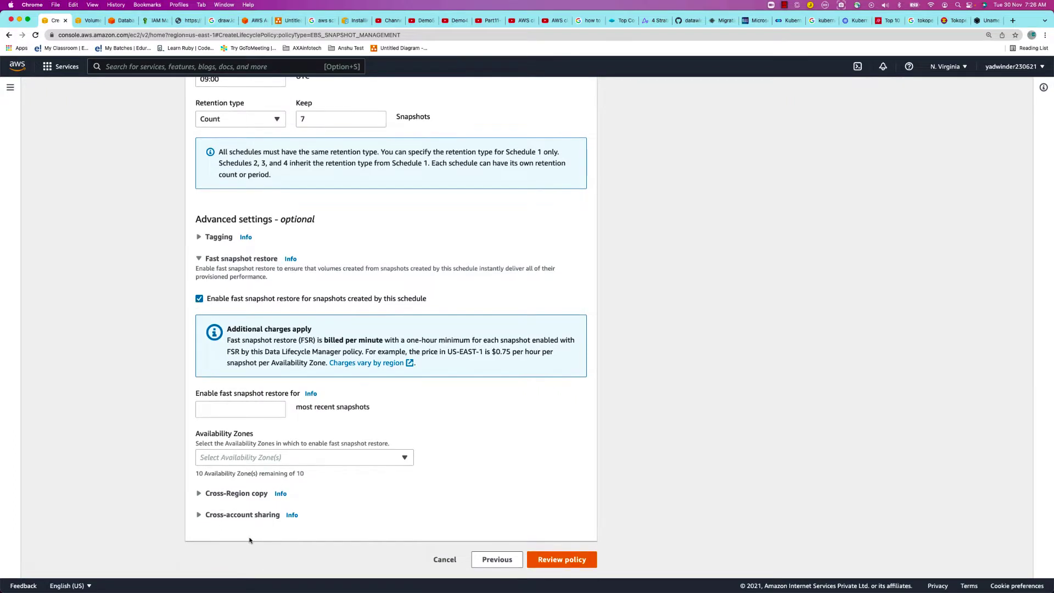
left_click(200, 299)
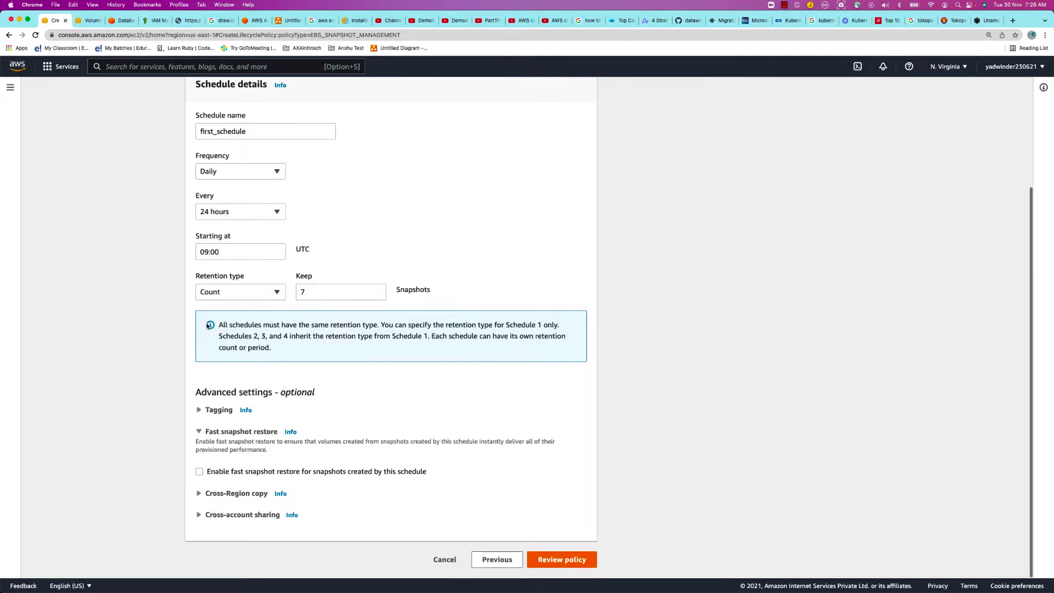
Step: Enable cross-Region copy for the schedule's snapshots
left_click(200, 494)
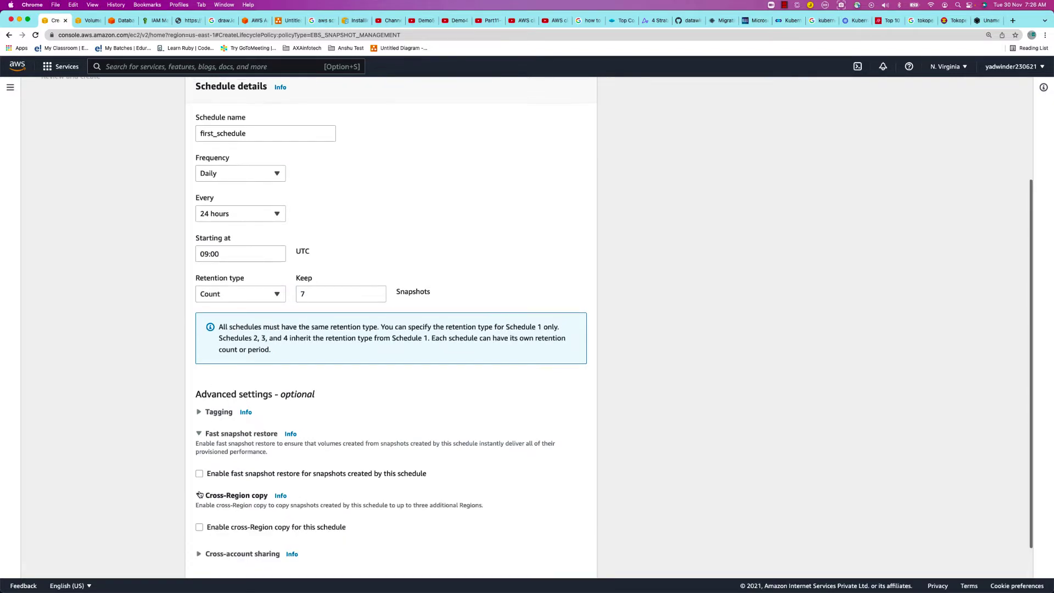
scroll(199, 492, "down", 2)
left_click(200, 488)
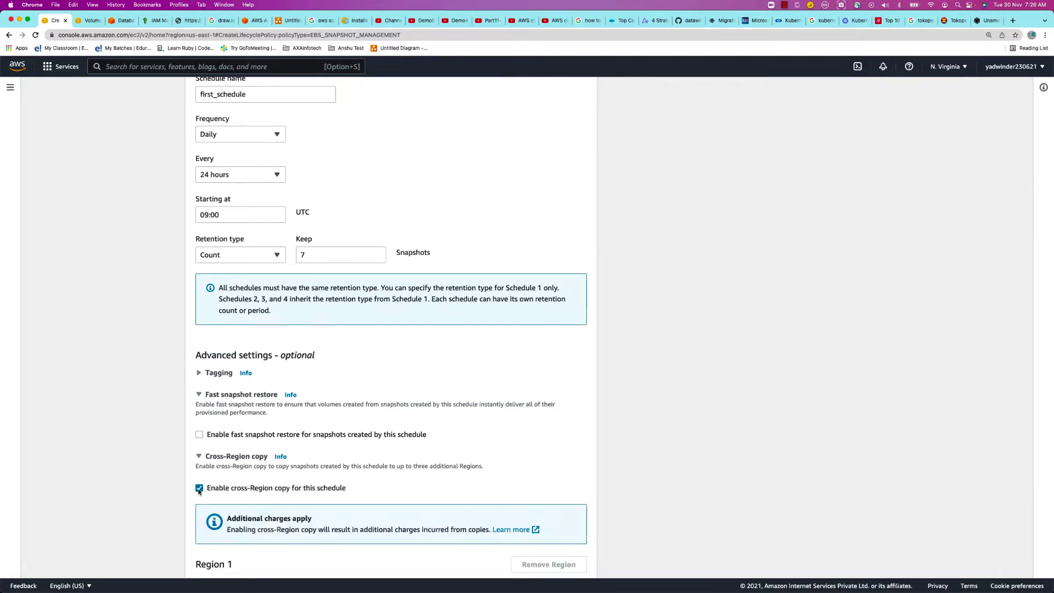
scroll(334, 473, "down", 3)
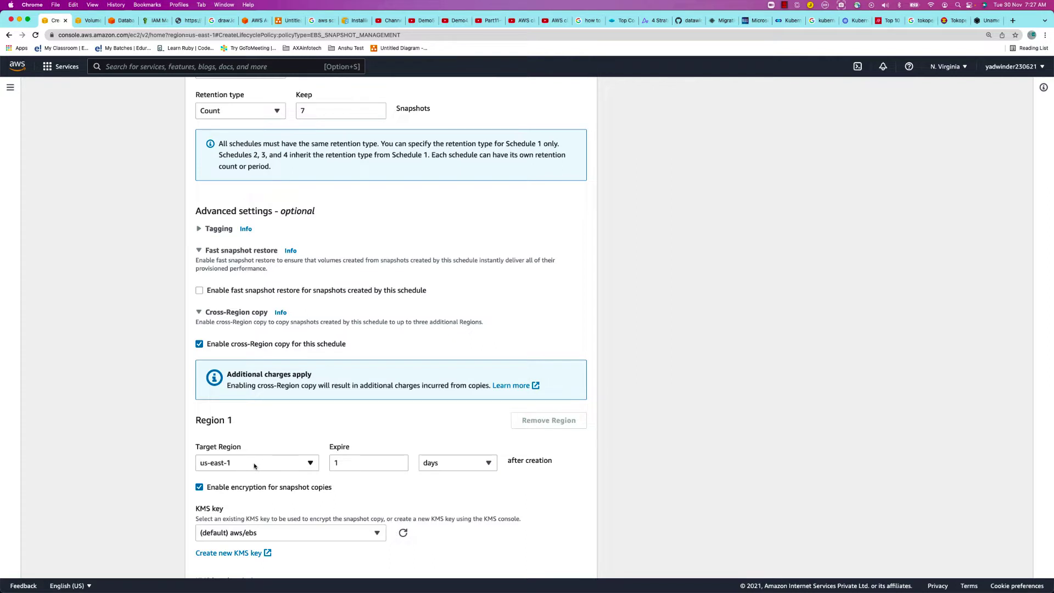
Step: Set the cross-Region copy's target Region to us-west-2 with copies expiring 7 days after creation
scroll(255, 463, "down", 1)
left_click(248, 464)
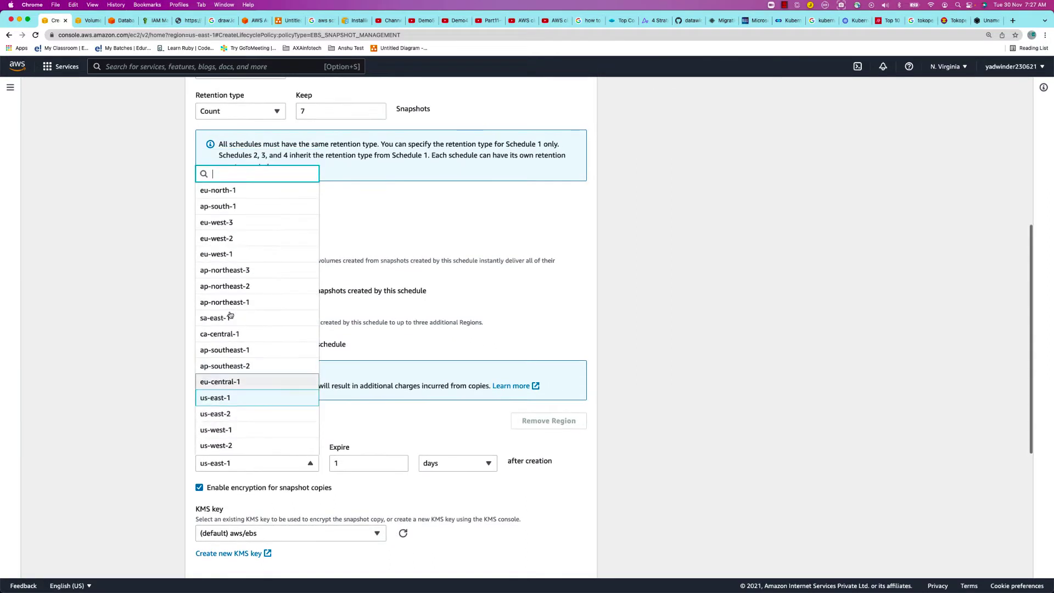
left_click(230, 445)
double_click(352, 462)
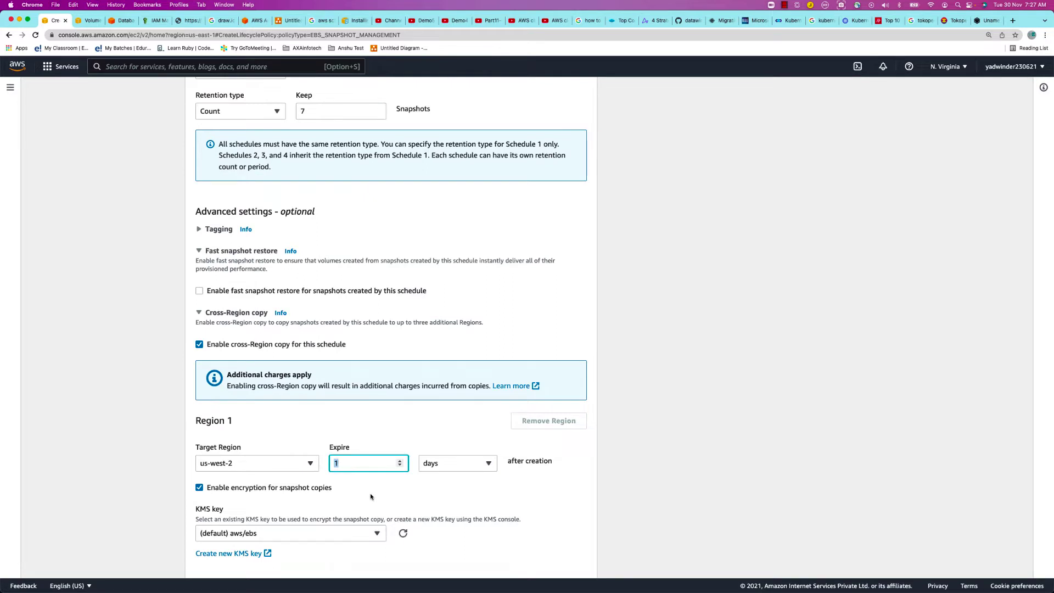
type("7")
left_click(367, 495)
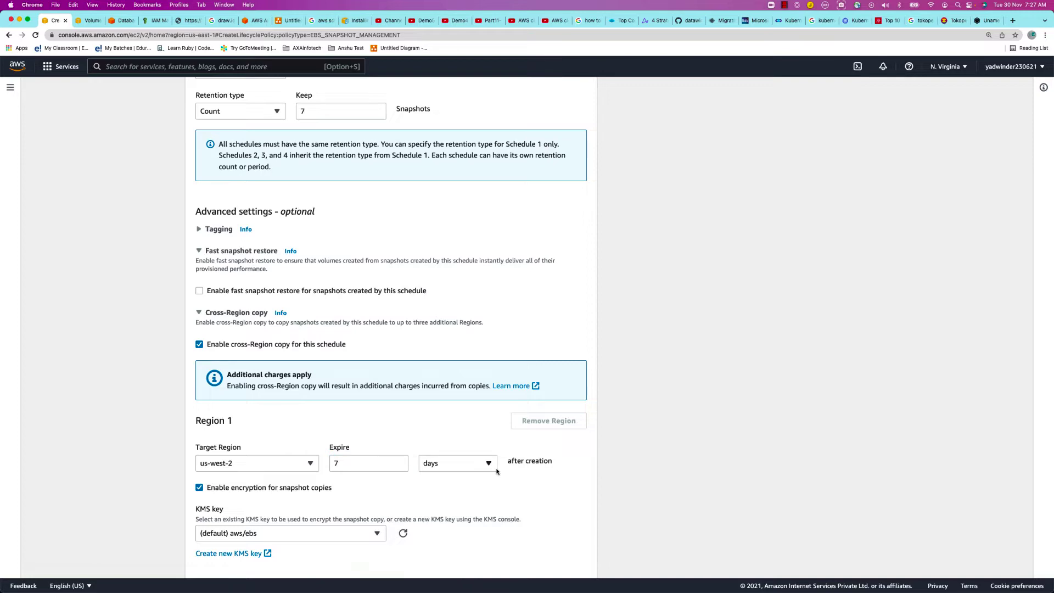
scroll(24, 366, "down", 5)
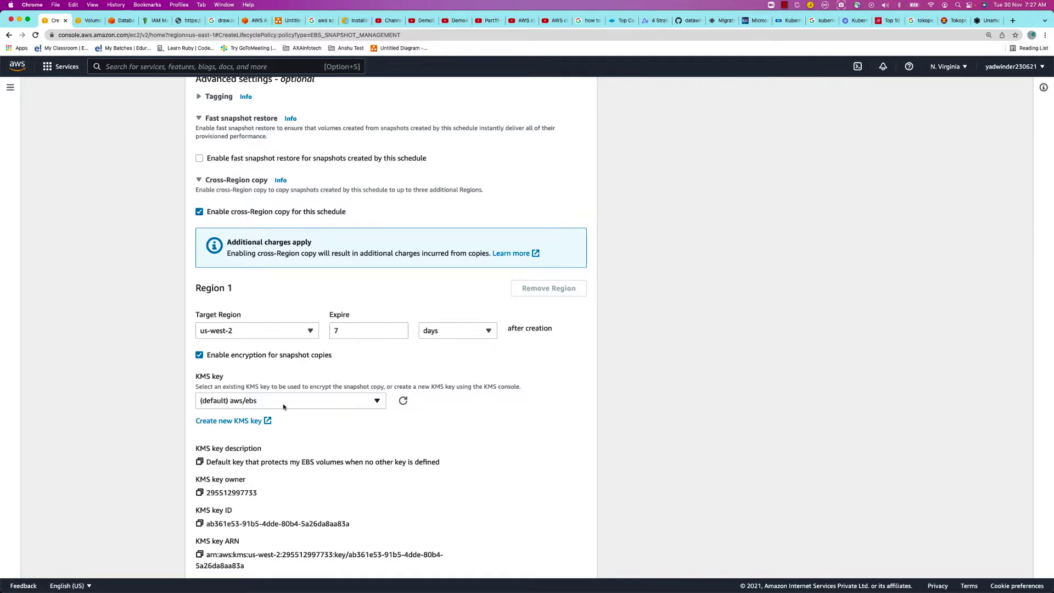
Step: Review the policy summary and create the lifecycle policy with its us-west-2 cross-Region copy
scroll(283, 406, "down", 5)
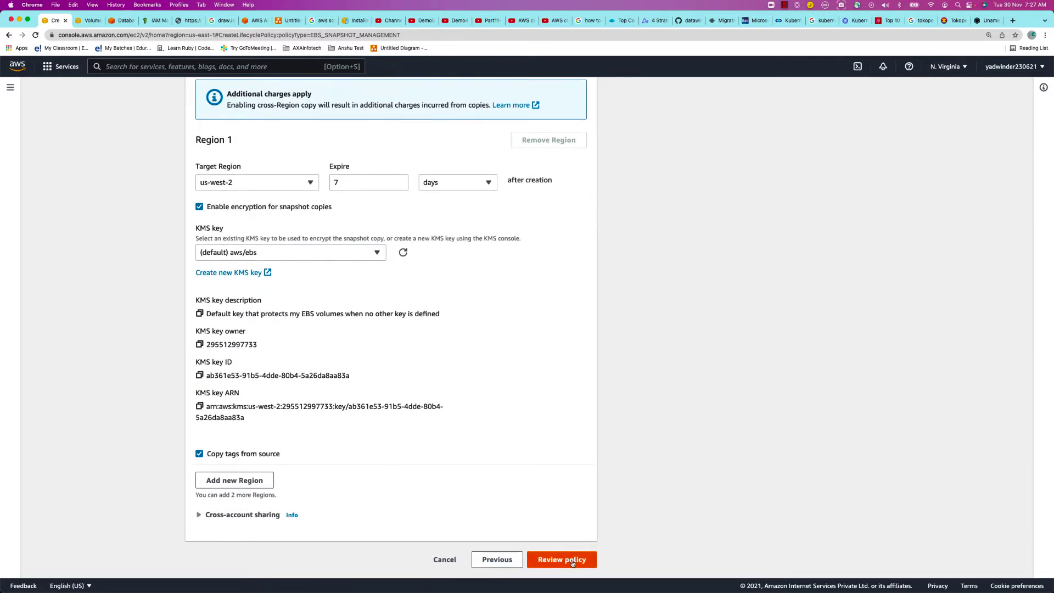
left_click(572, 560)
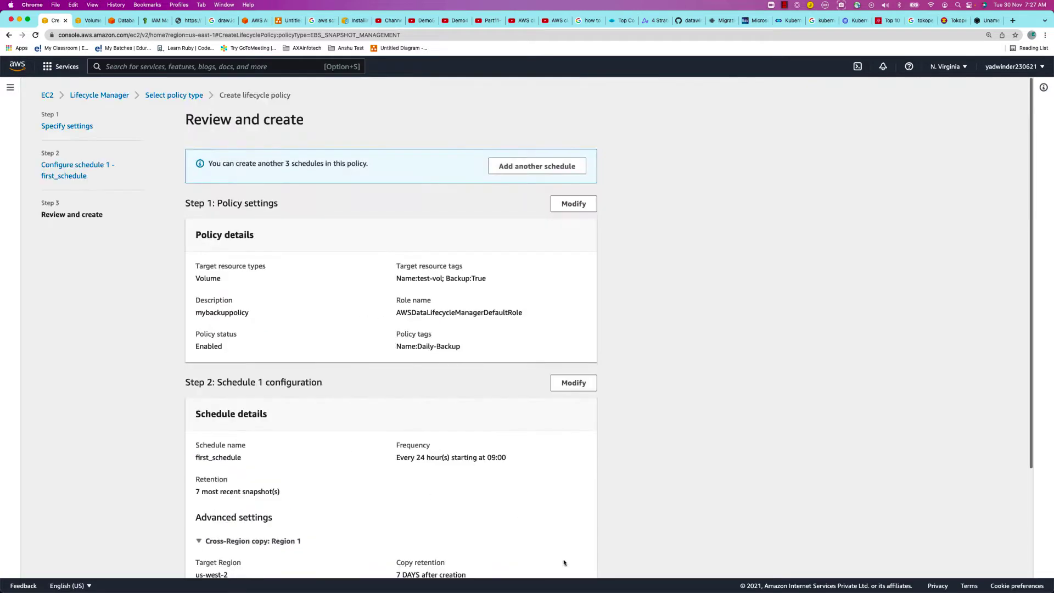
scroll(465, 453, "down", 5)
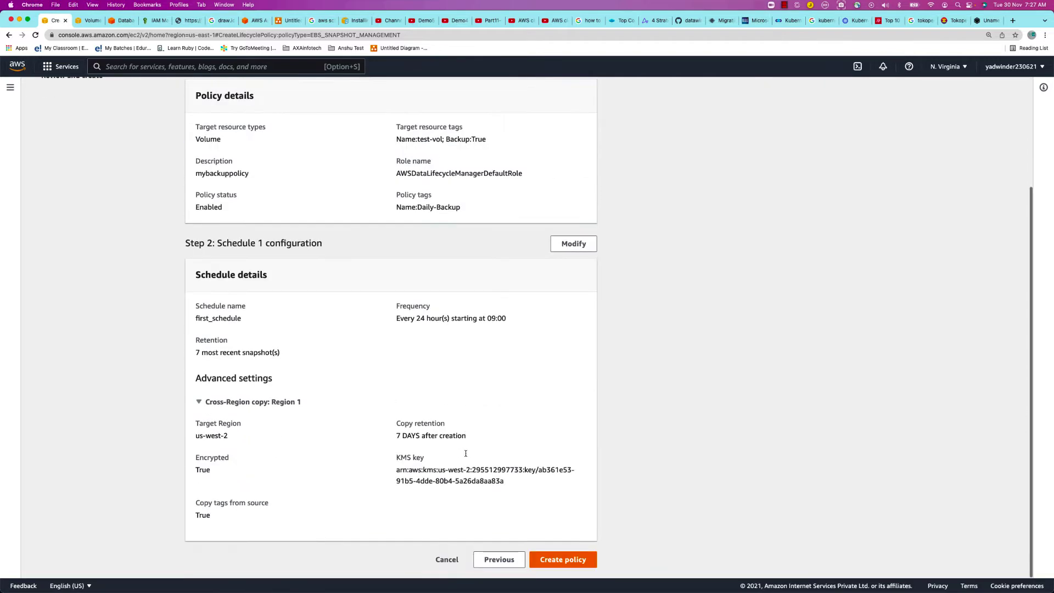
left_click(570, 566)
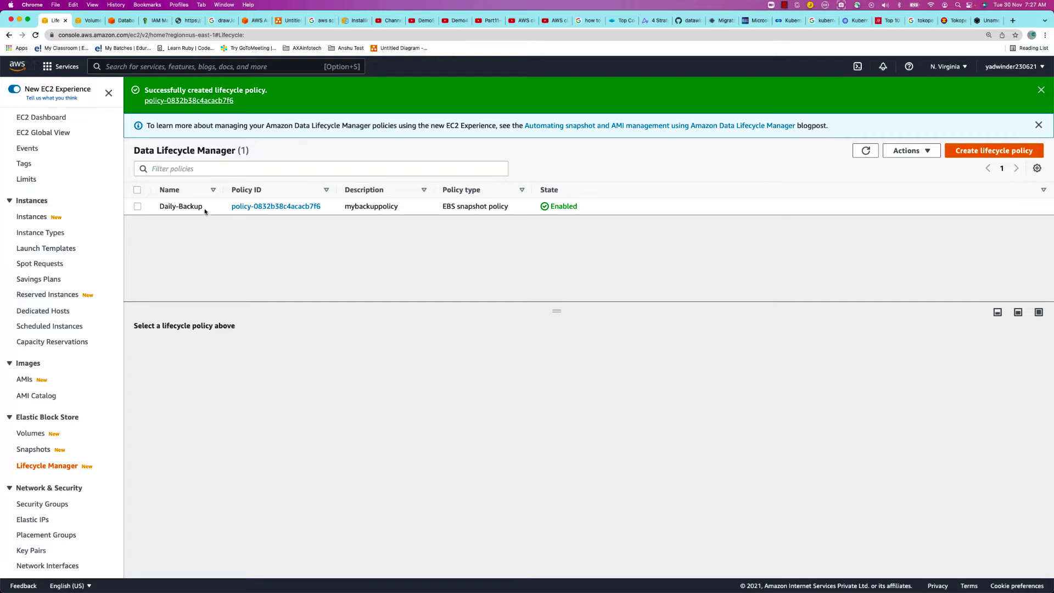
Step: Select the Daily-Backup policy and examine which actions are available for it
left_click(138, 206)
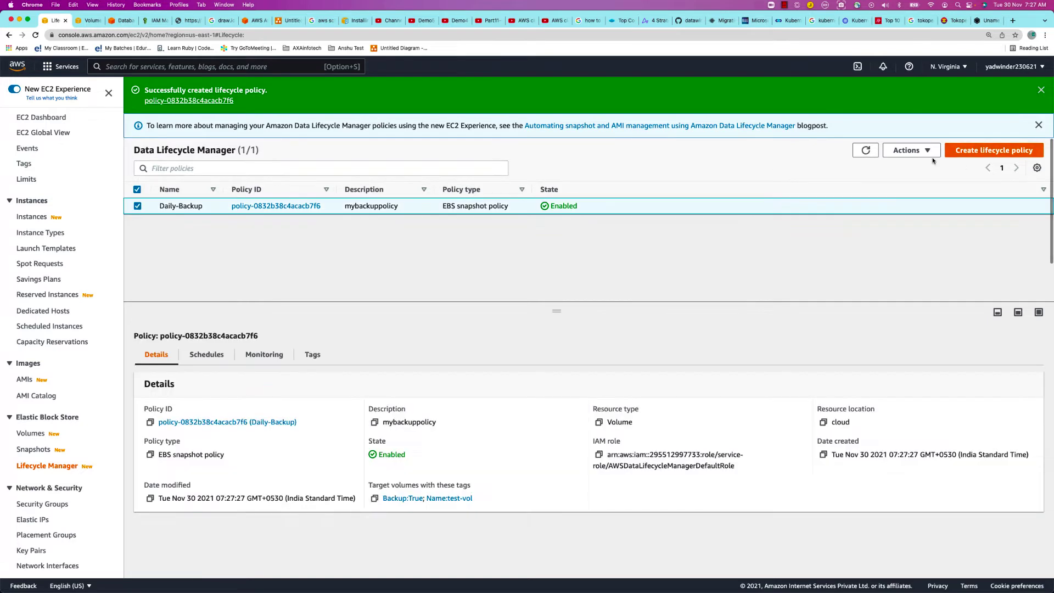
left_click(900, 154)
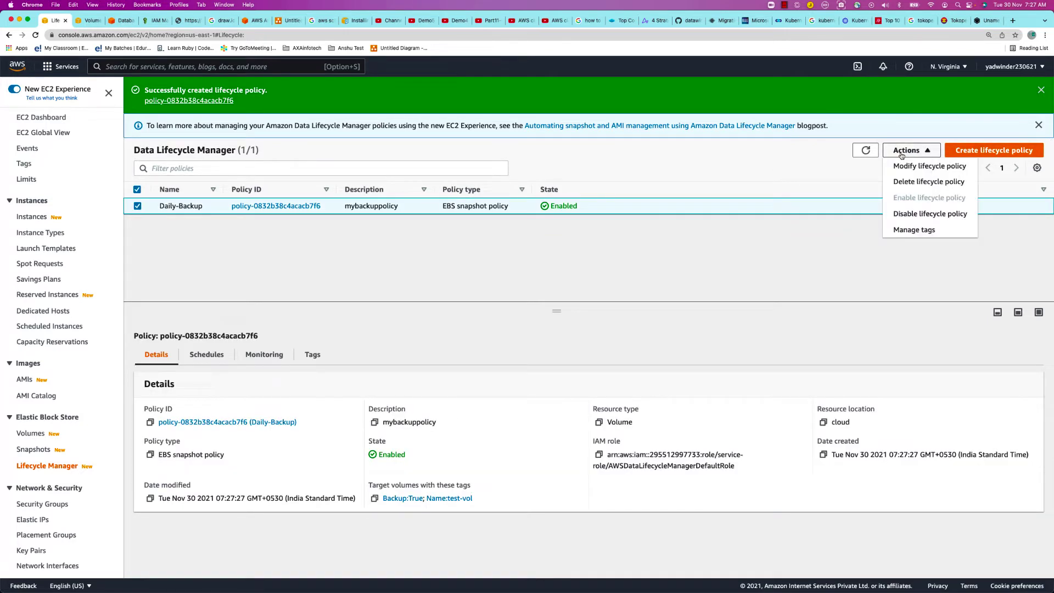
left_click(646, 283)
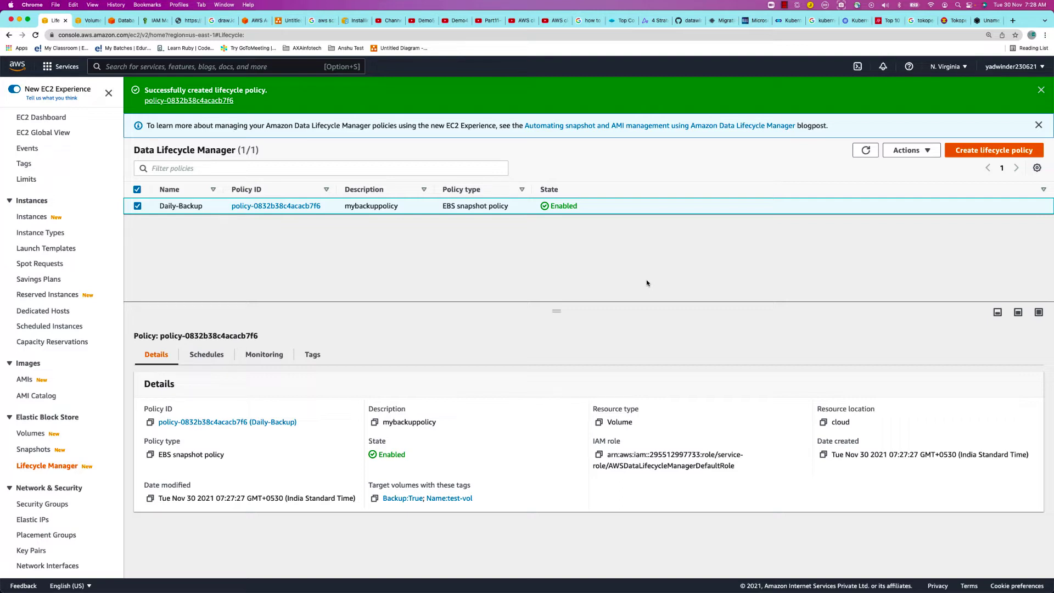
Step: Try to set the Daily-Backup schedule's retention to 35 snapshots, and cancel the policy modification
left_click(915, 151)
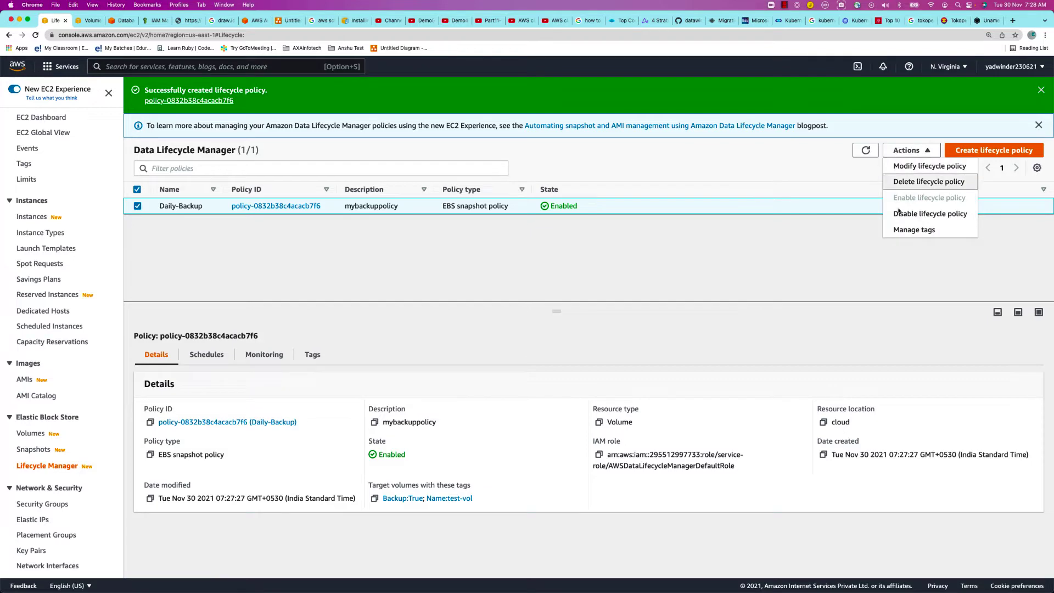
left_click(909, 167)
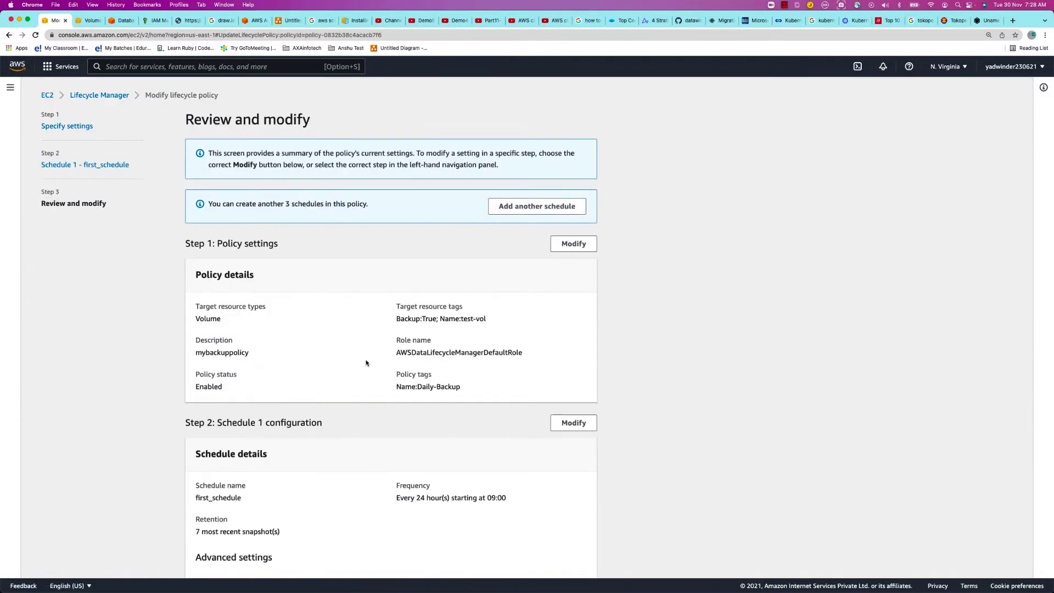
scroll(366, 362, "down", 3)
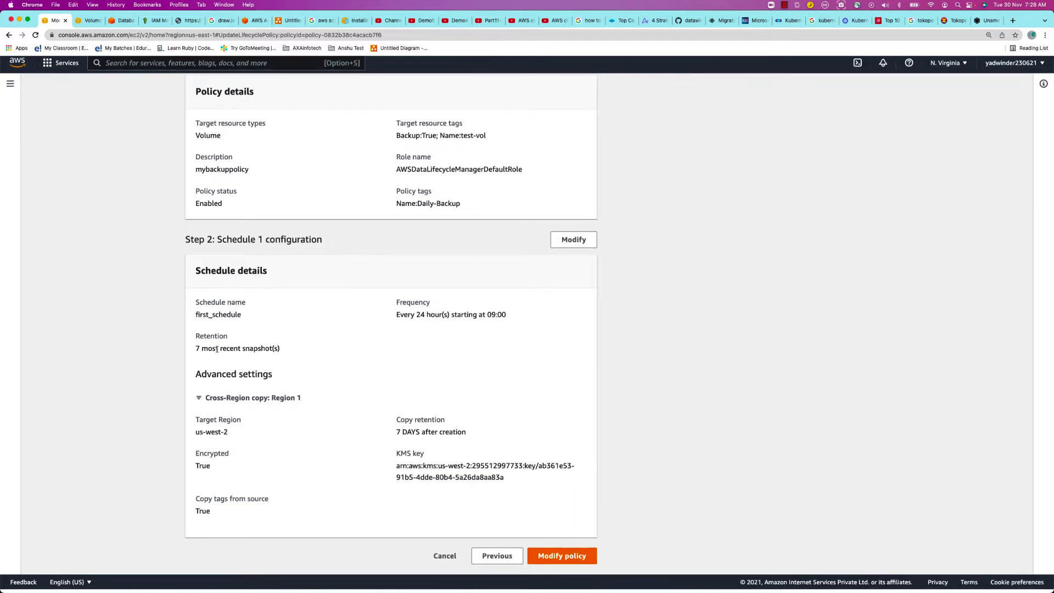
scroll(217, 350, "up", 3)
left_click(560, 384)
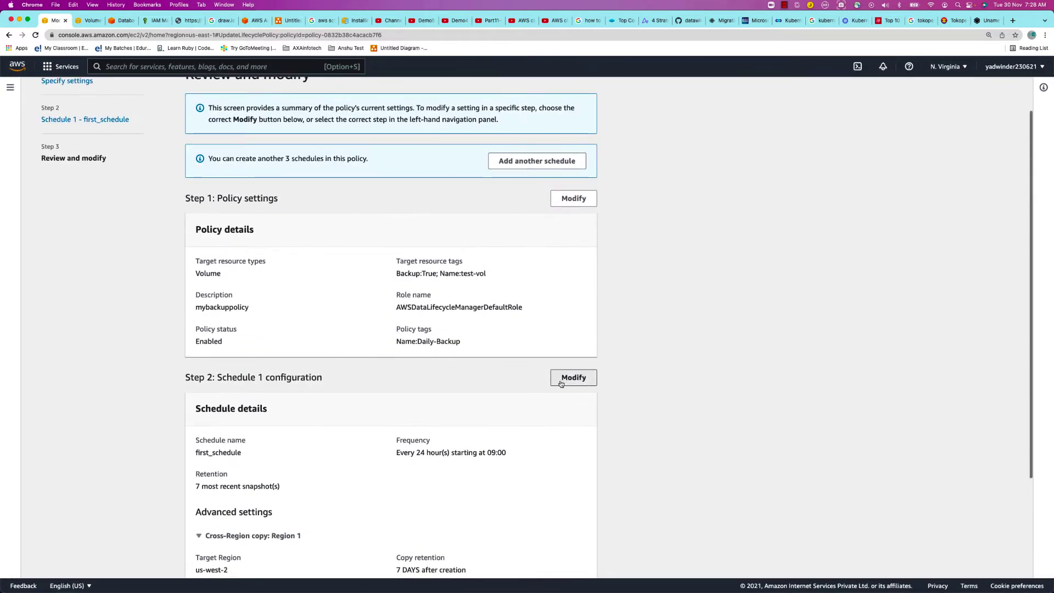
left_click(314, 410)
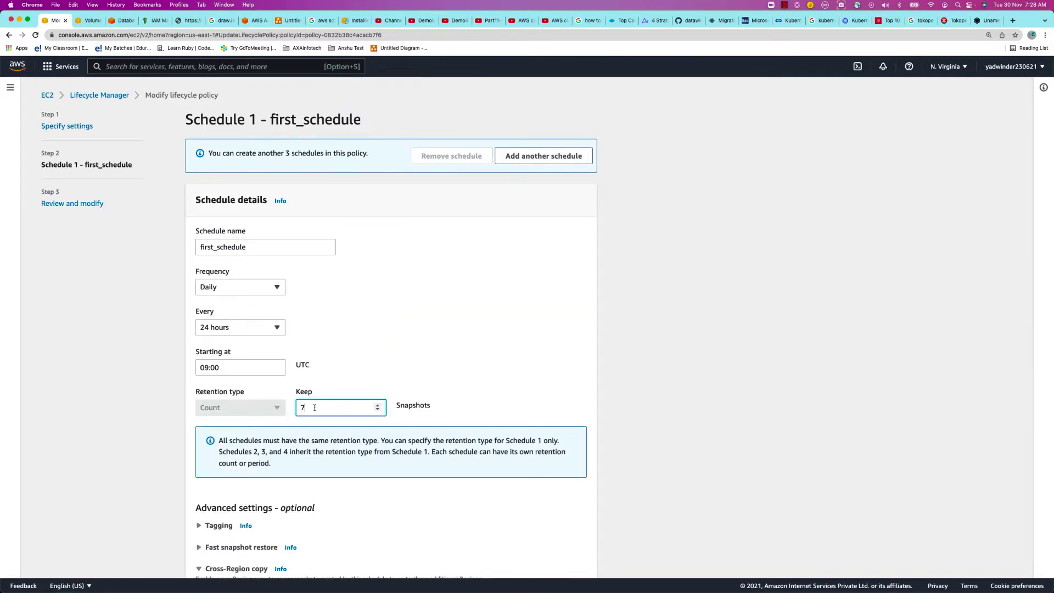
key("BackSpace")
type("35")
key("Tab")
scroll(345, 407, "down", 10)
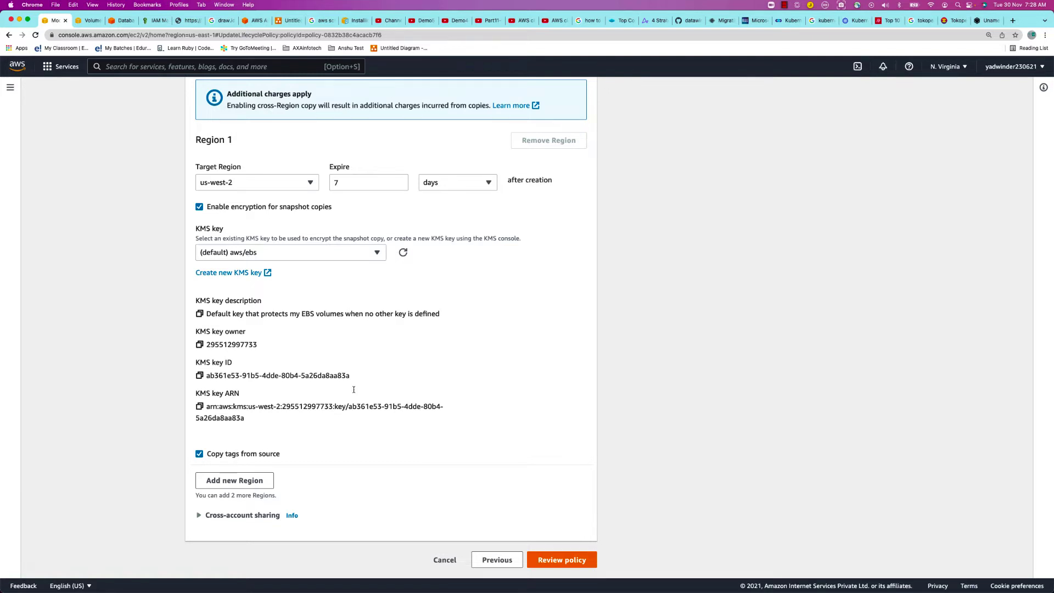
left_click(444, 560)
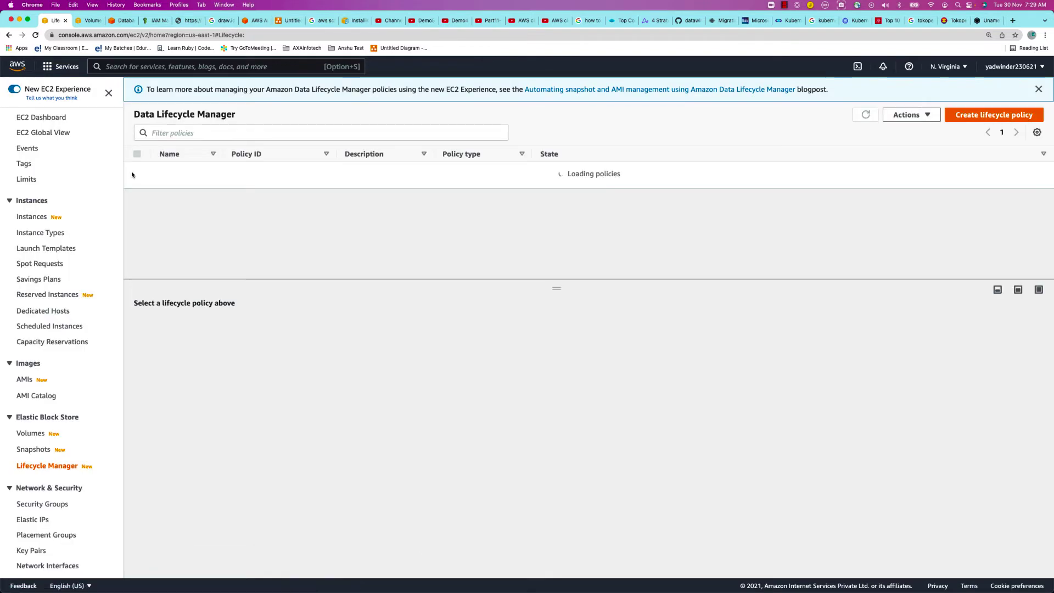
Step: Examine the Daily-Backup policy's schedule for its frequency, retain rule and cross-Region copy target
left_click(138, 170)
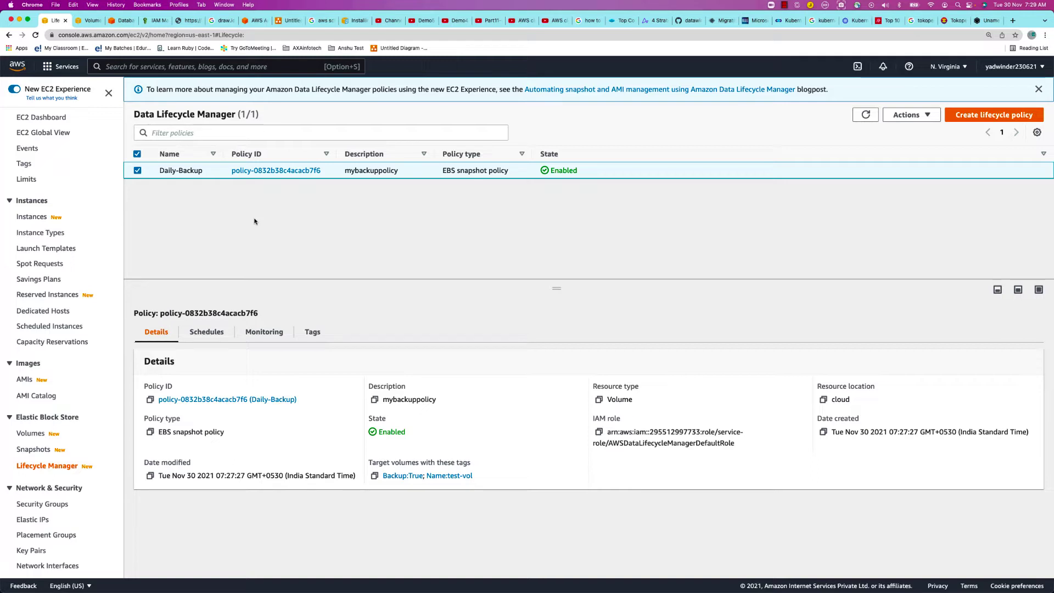
left_click(205, 333)
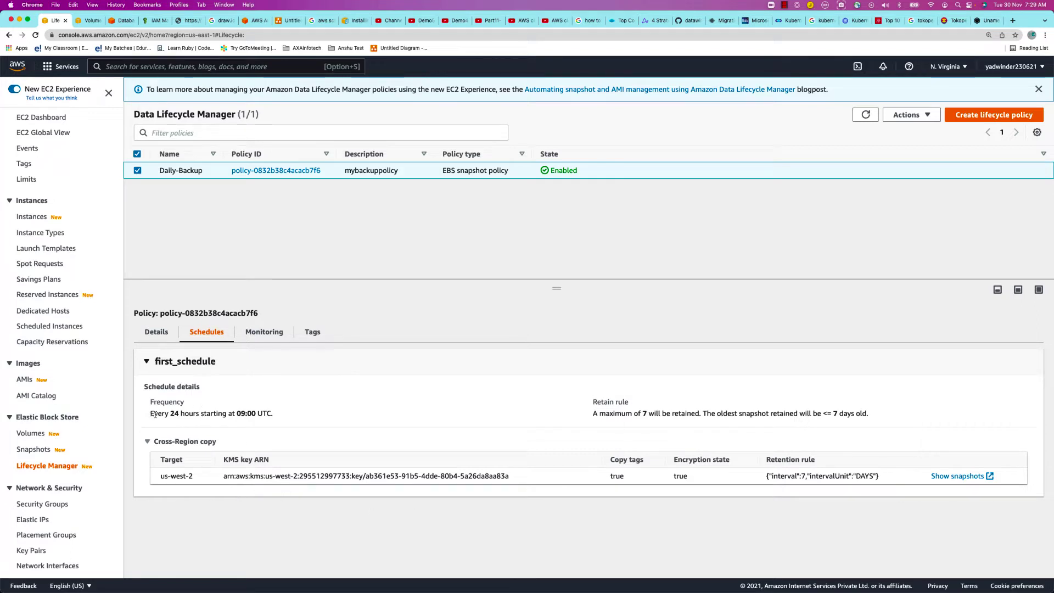
left_click_drag(154, 413, 295, 419)
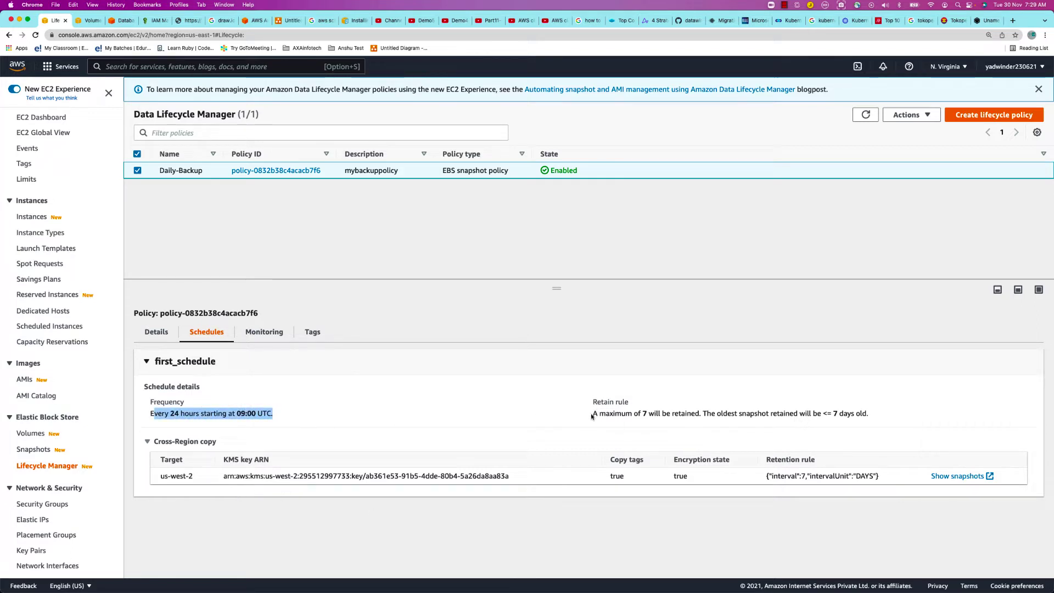
left_click_drag(592, 413, 702, 413)
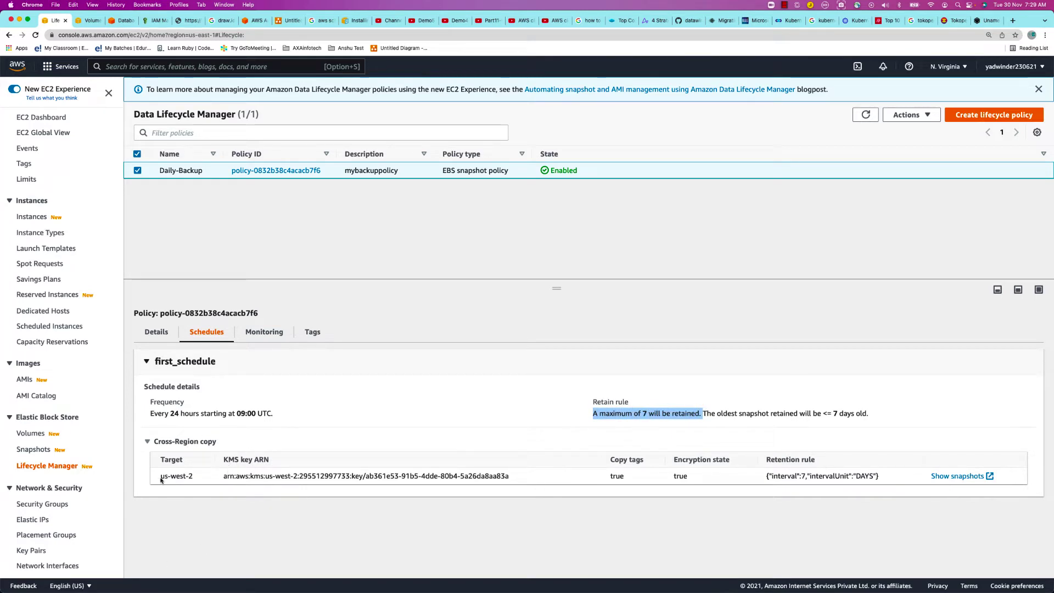
left_click_drag(159, 479, 193, 476)
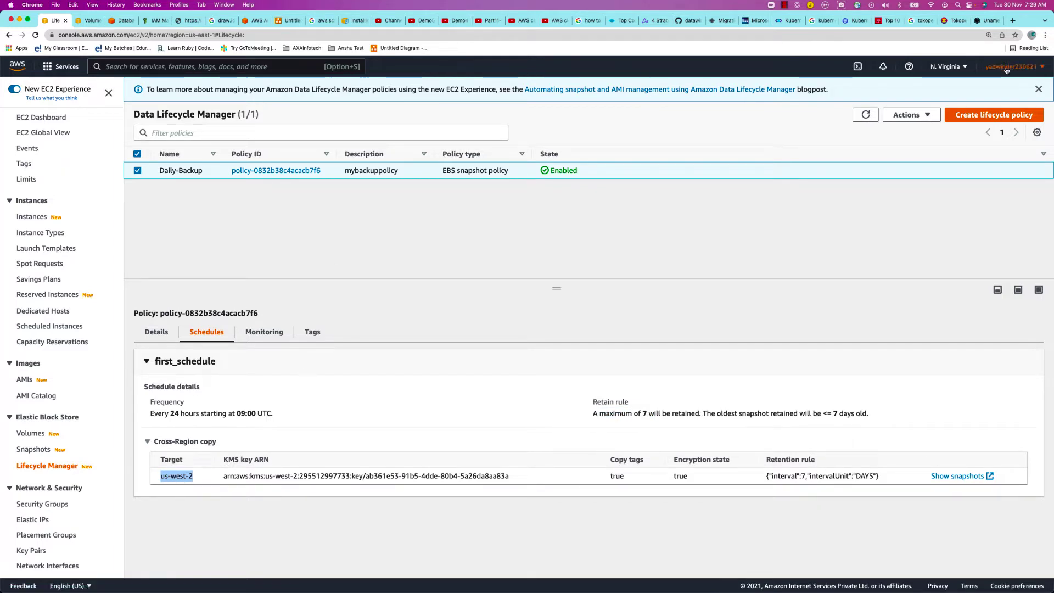
Step: Disable the Daily-Backup lifecycle policy
left_click(913, 117)
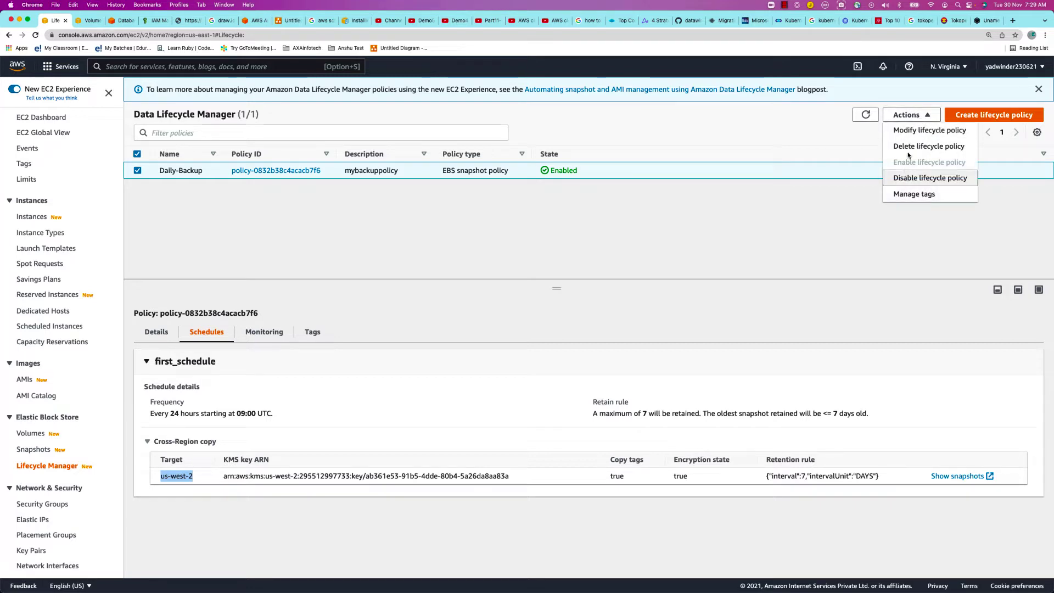
left_click(914, 179)
left_click(708, 361)
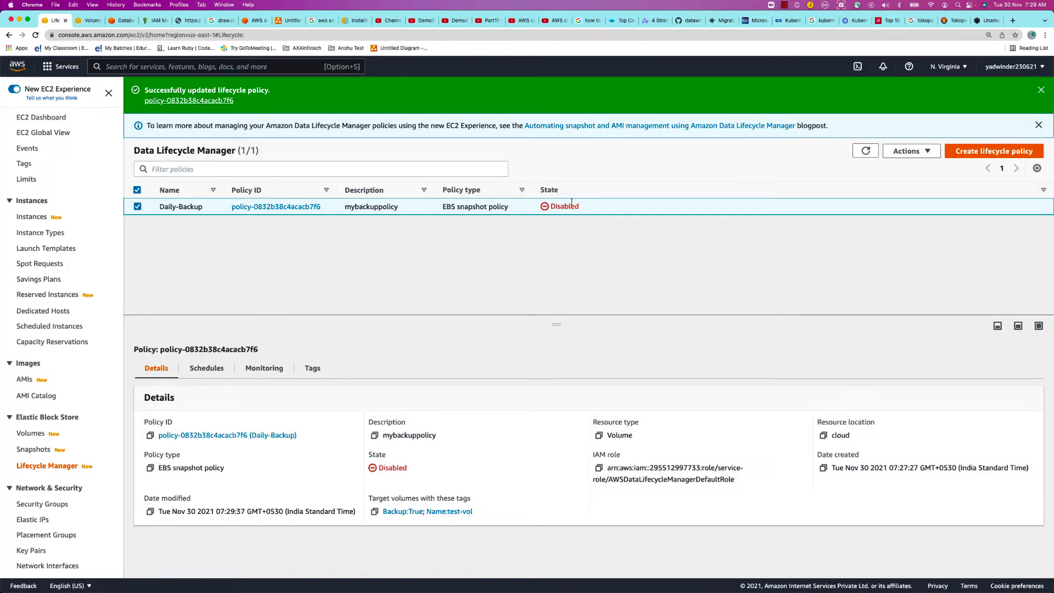
Step: Delete the Daily-Backup lifecycle policy permanently
left_click(902, 152)
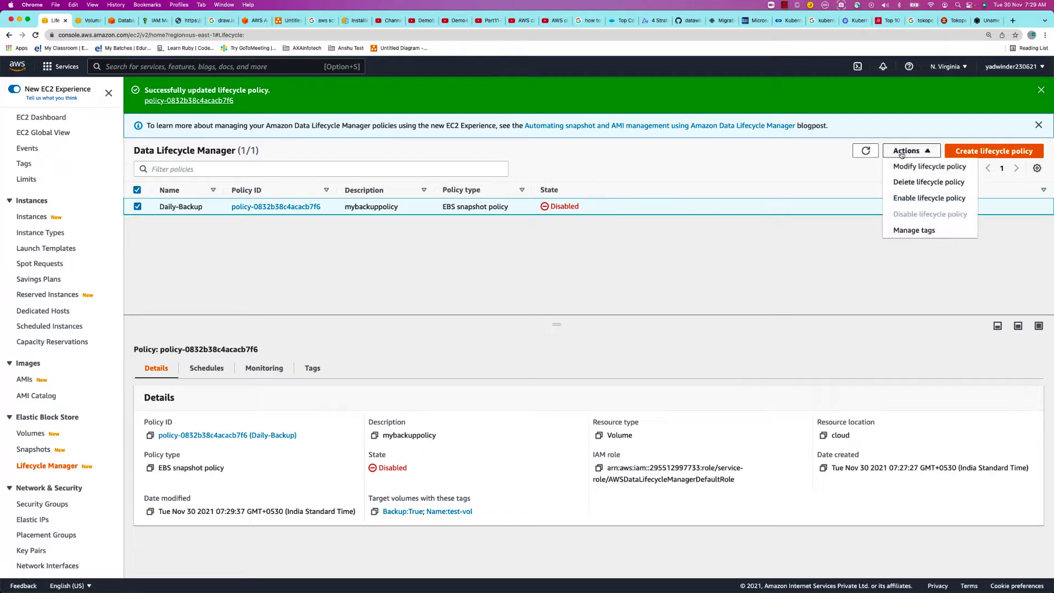
left_click(915, 184)
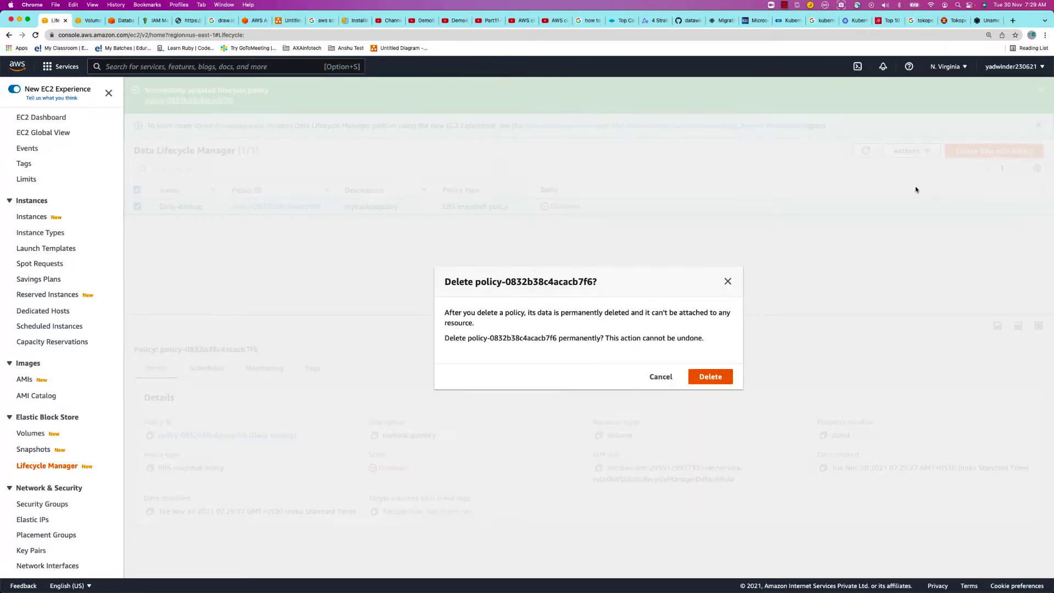
left_click(710, 377)
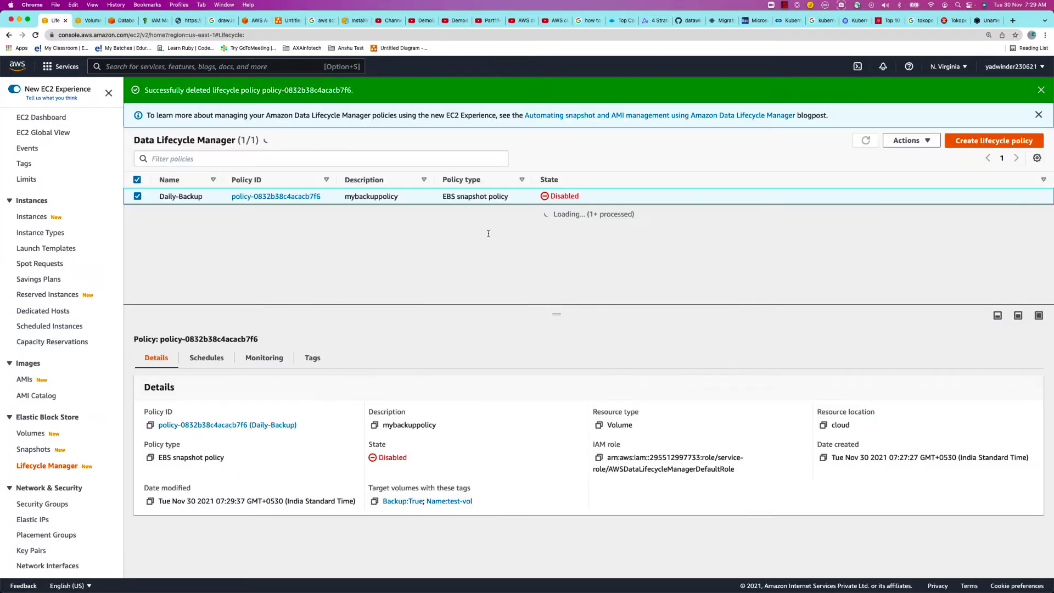
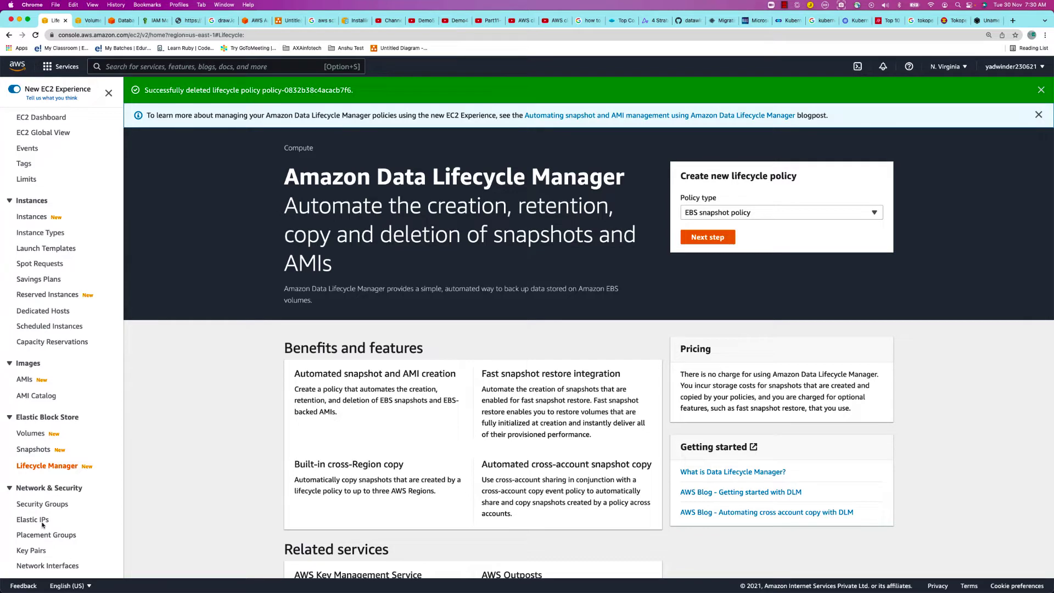
scroll(42, 524, "down", 2)
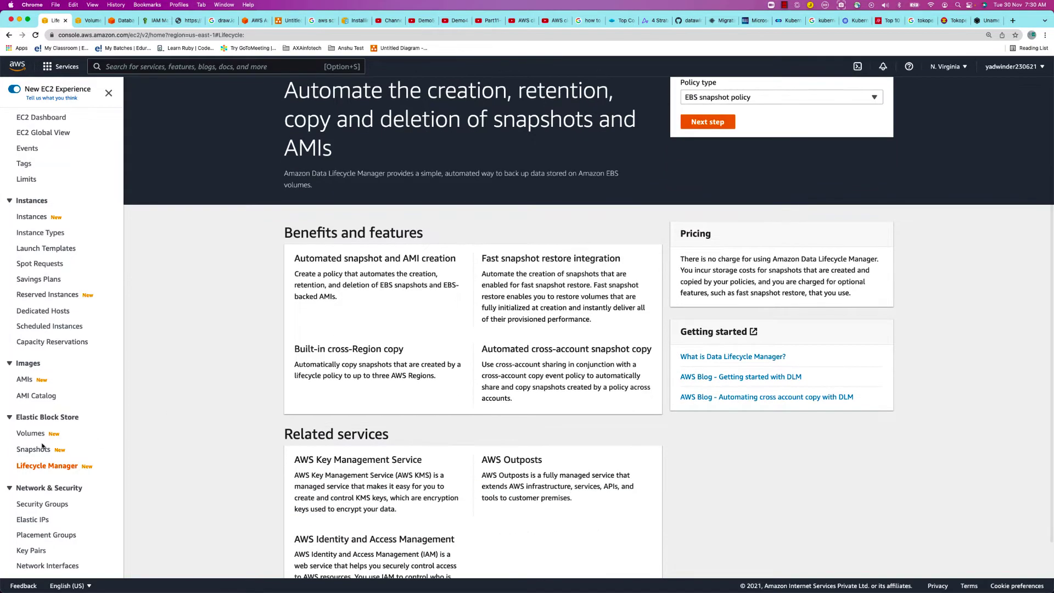
scroll(42, 446, "down", 3)
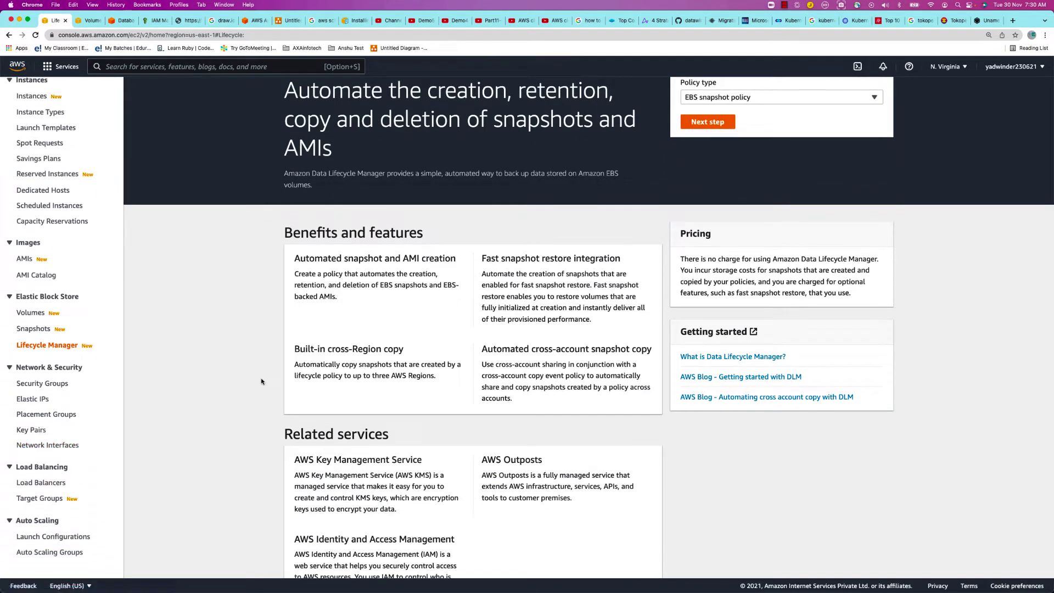
Step: Switch to the EC2-EBS-EFS presentation in PowerPoint, show the Introduction to EFS slide and look over the slides after it
key("super+Tab")
key("super+Tab")
left_click(244, 310)
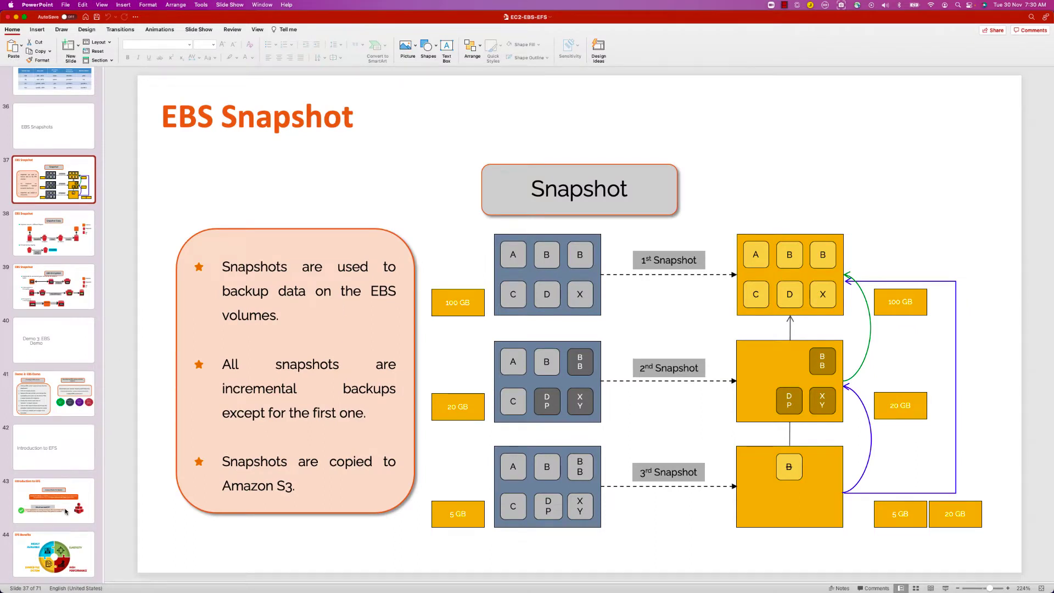
left_click(75, 453)
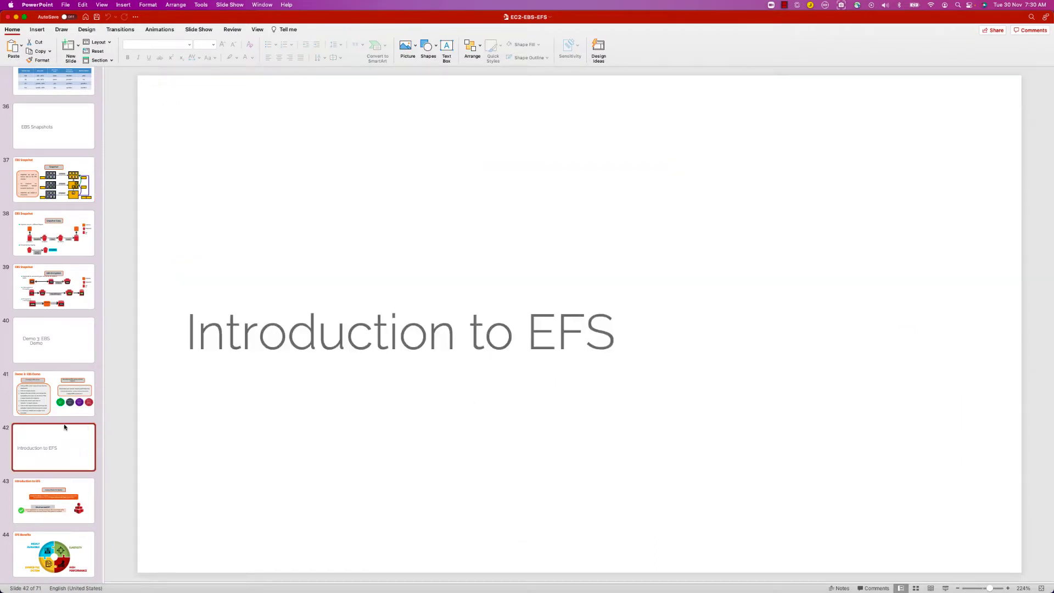
scroll(57, 421, "down", 3)
scroll(57, 421, "down", 10)
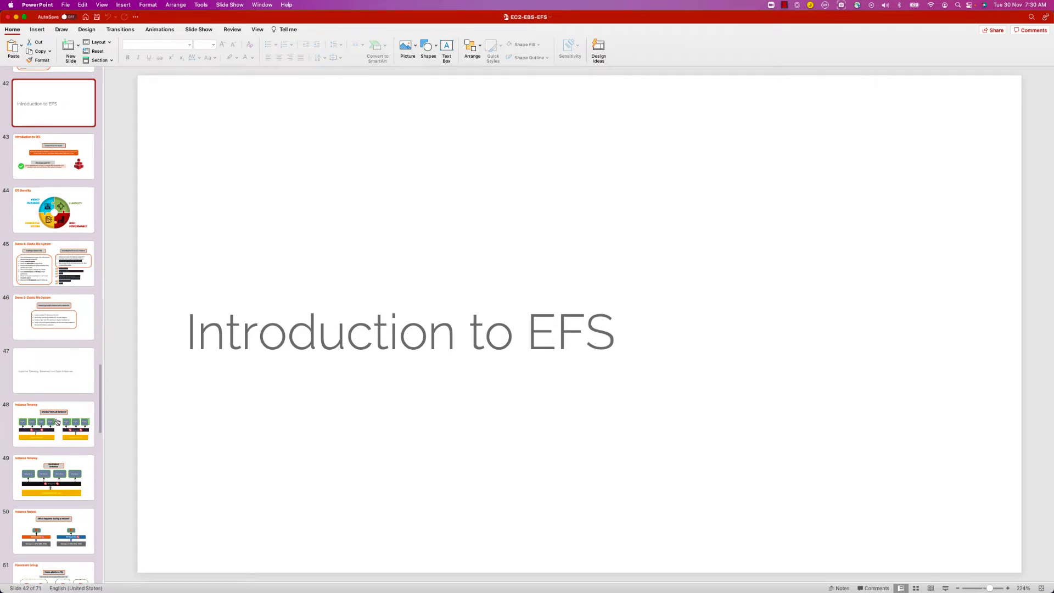
Step: Switch to the AWS.drawio diagram in draw.io and open its EFS page
key("super+Tab")
key("super+Tab")
key("super+Tab")
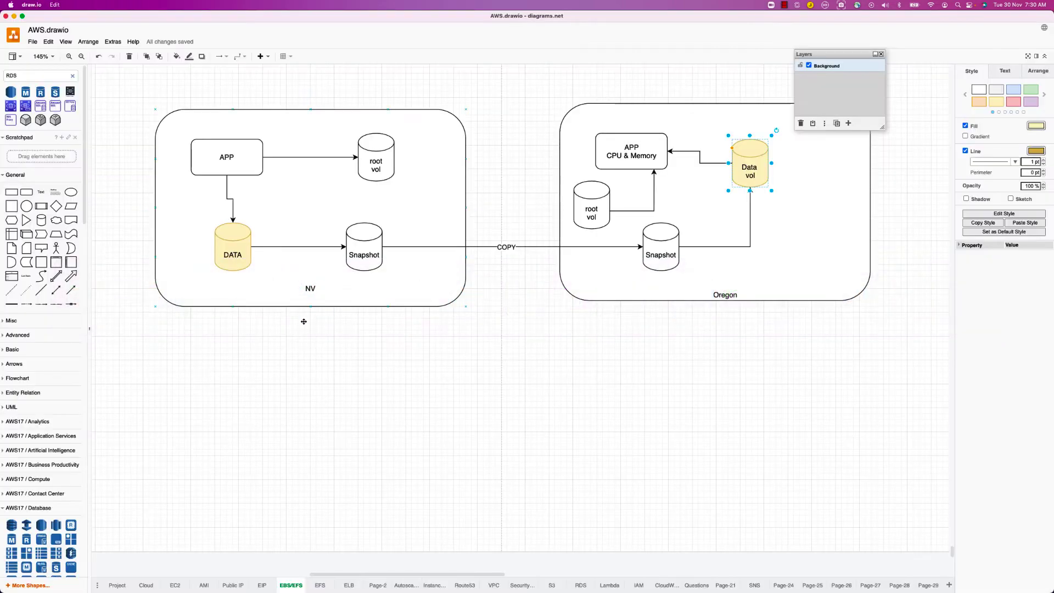
left_click(318, 585)
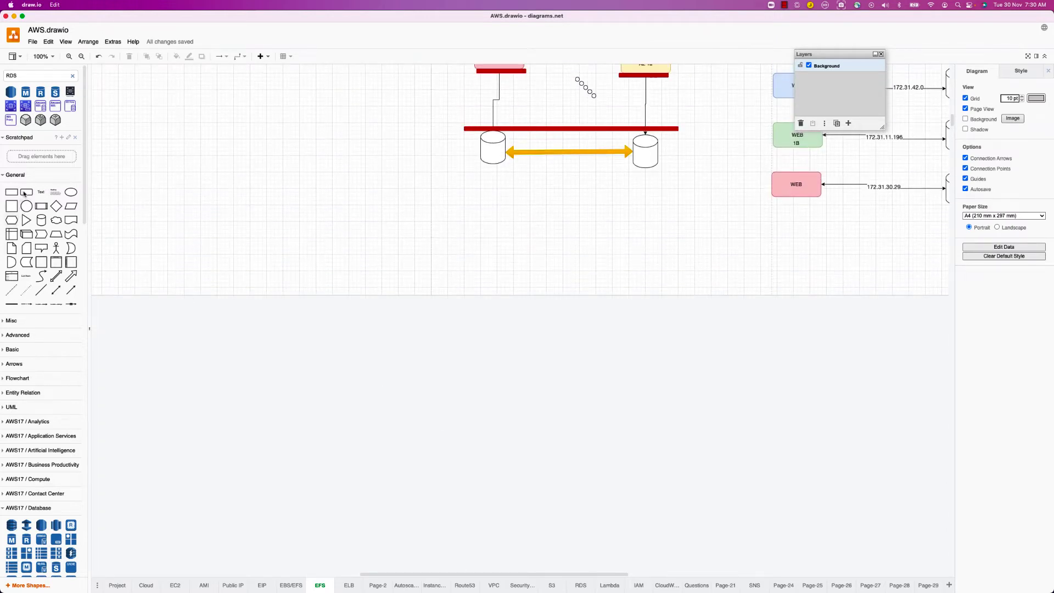
Step: Add a rounded rectangle in the empty area below the existing storage diagram on the EFS page
left_click_drag(26, 192, 409, 238)
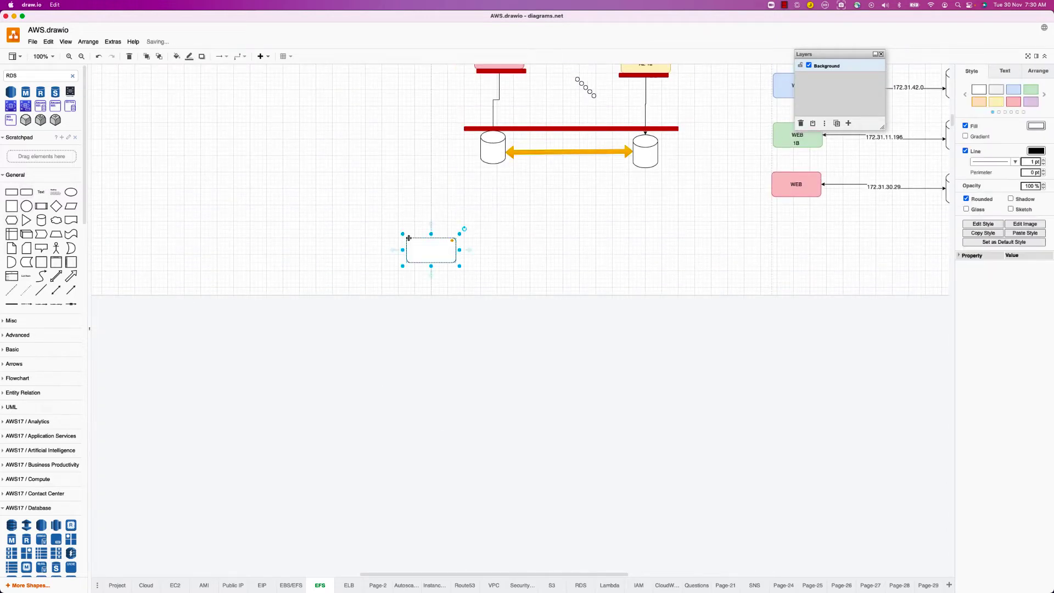
scroll(96, 90, "down", 1)
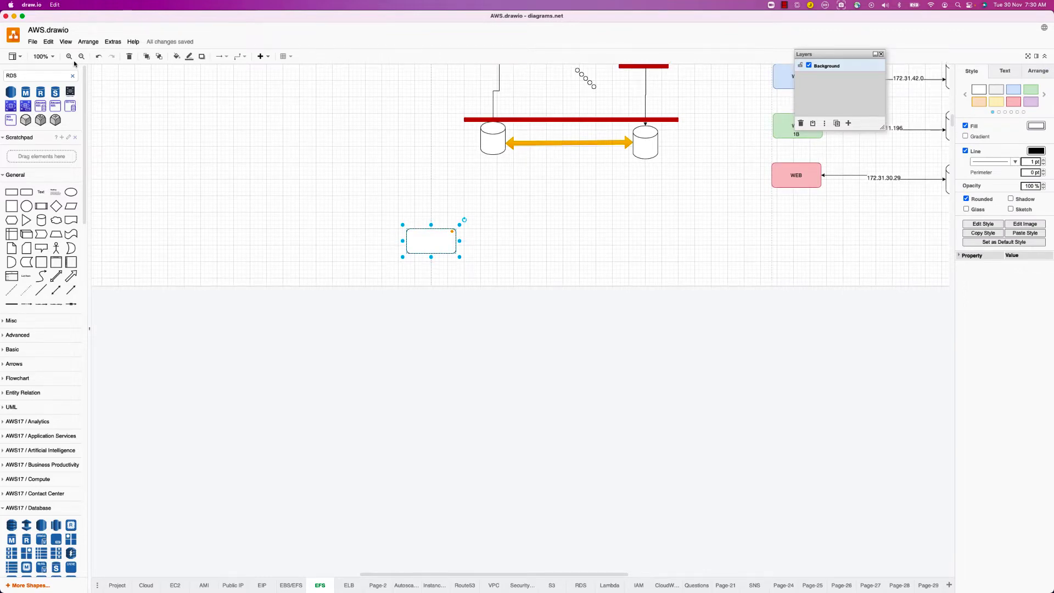
left_click(69, 56)
left_click(69, 56)
left_click(69, 56)
left_click(68, 56)
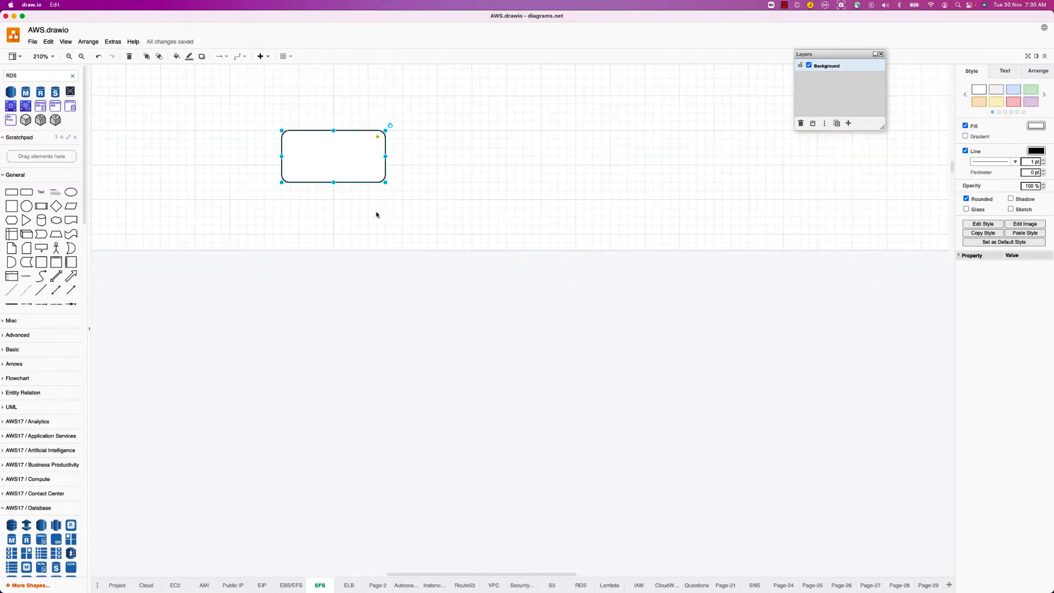
Step: Label the new rounded rectangle APP and add a cylinder to the right of it
type("APP")
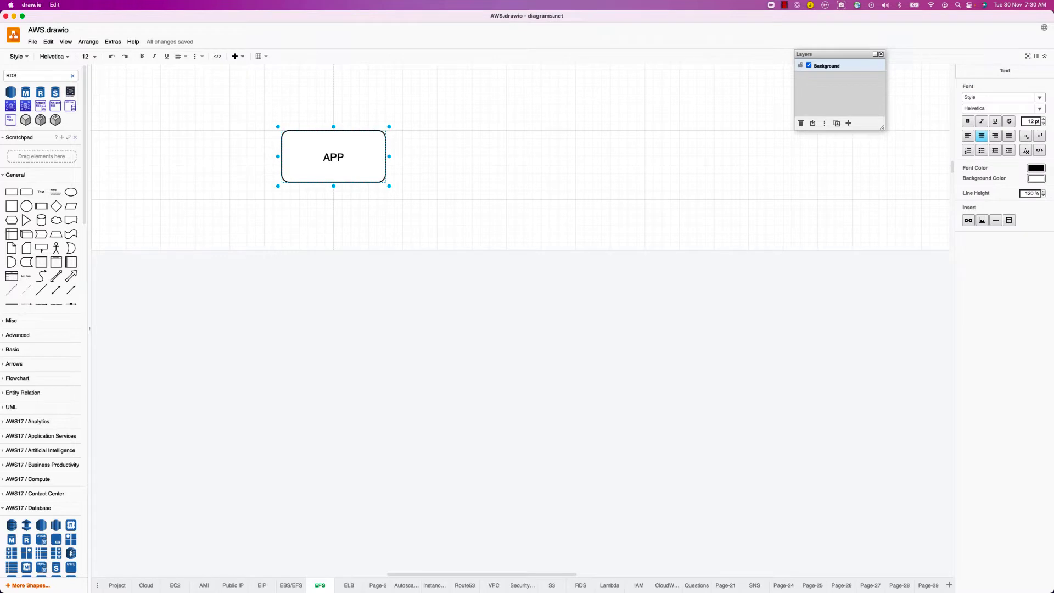
left_click(249, 231)
left_click_drag(42, 219, 490, 134)
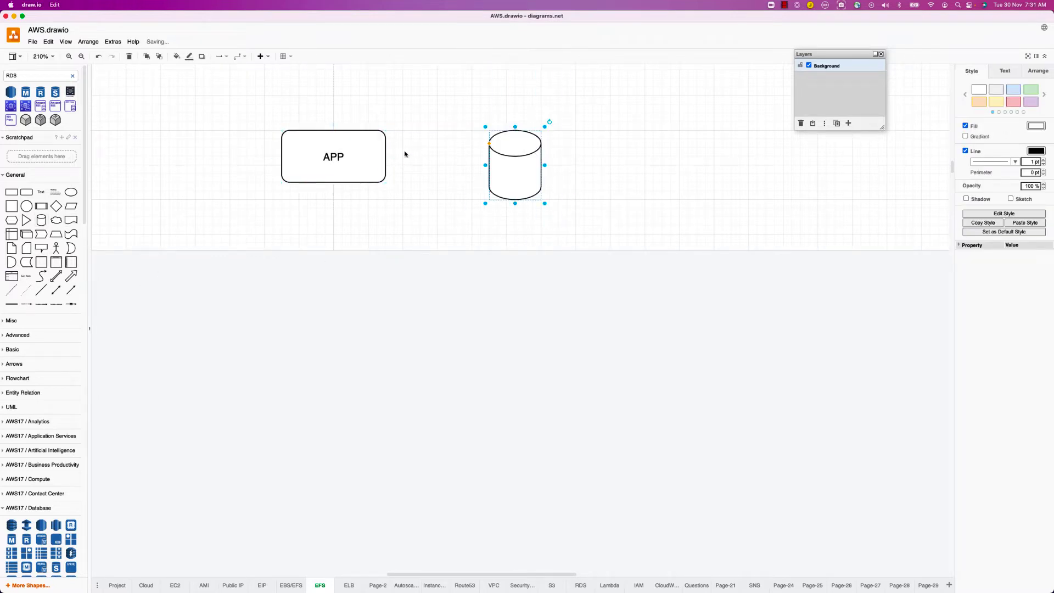
Step: Connect the APP box to the cylinder with an arrow and label the cylinder DATA
left_click(364, 157)
left_click_drag(398, 162, 493, 161)
left_click(512, 165)
type("D")
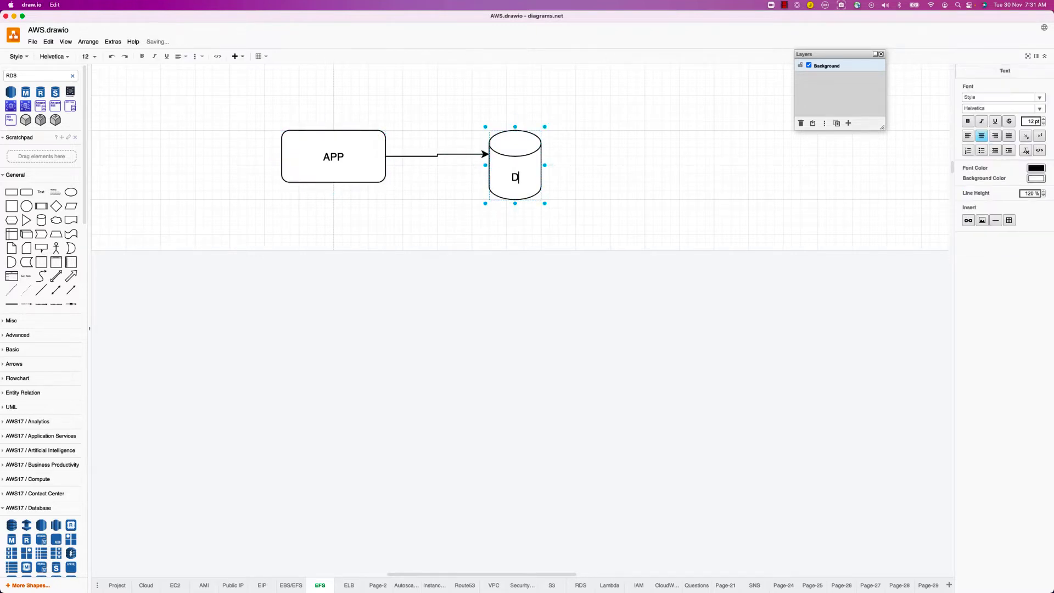
type("ATA")
Step: Change the APP box's label to Facebook.com
double_click(332, 159)
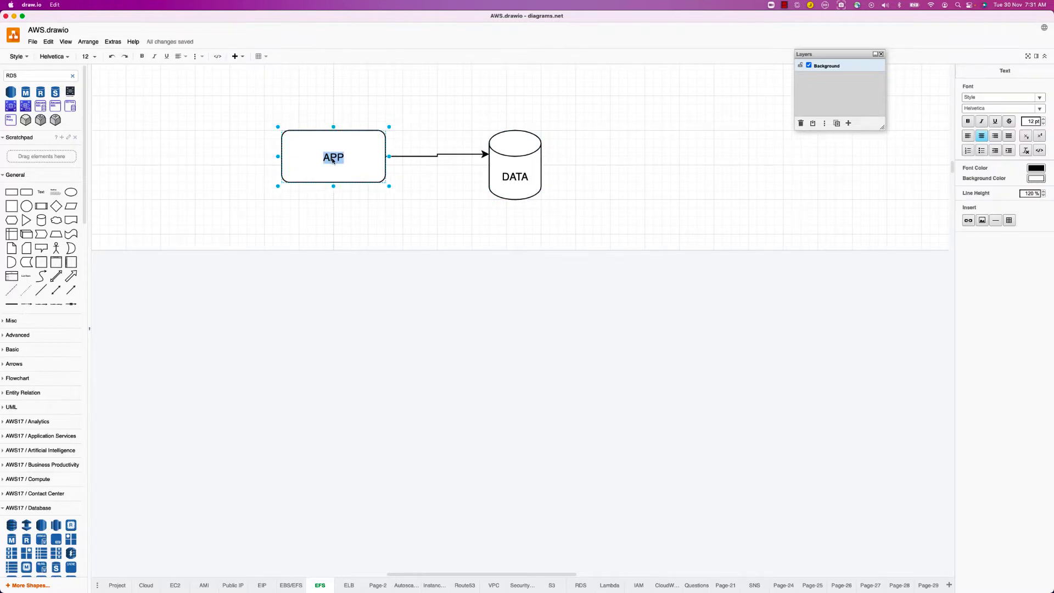
type("Facebook.com")
left_click(369, 214)
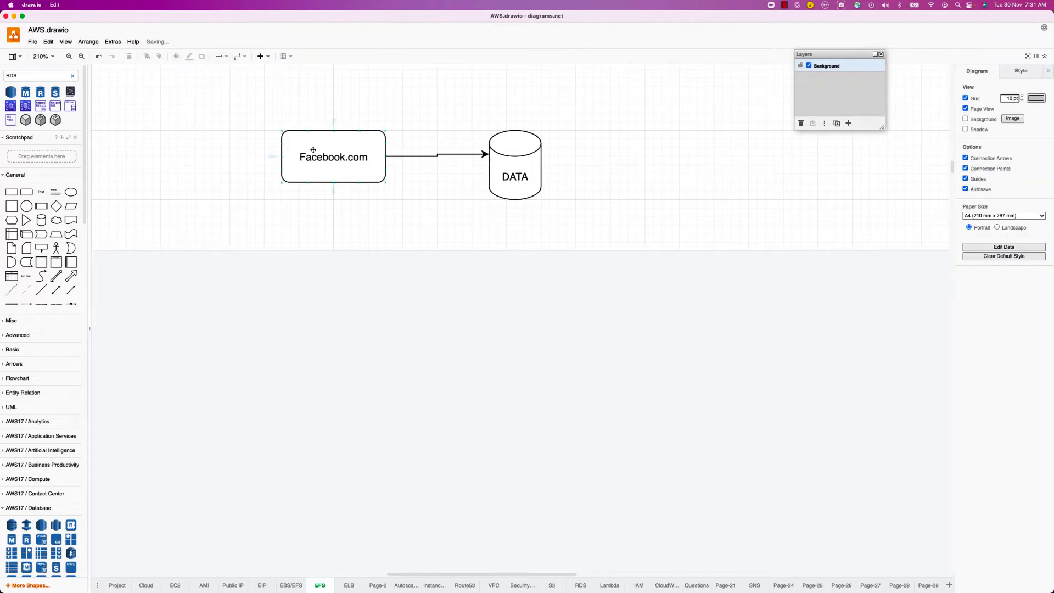
Step: Duplicate the Facebook.com box twice and stack the copies in a column directly beneath the original
left_click(310, 157)
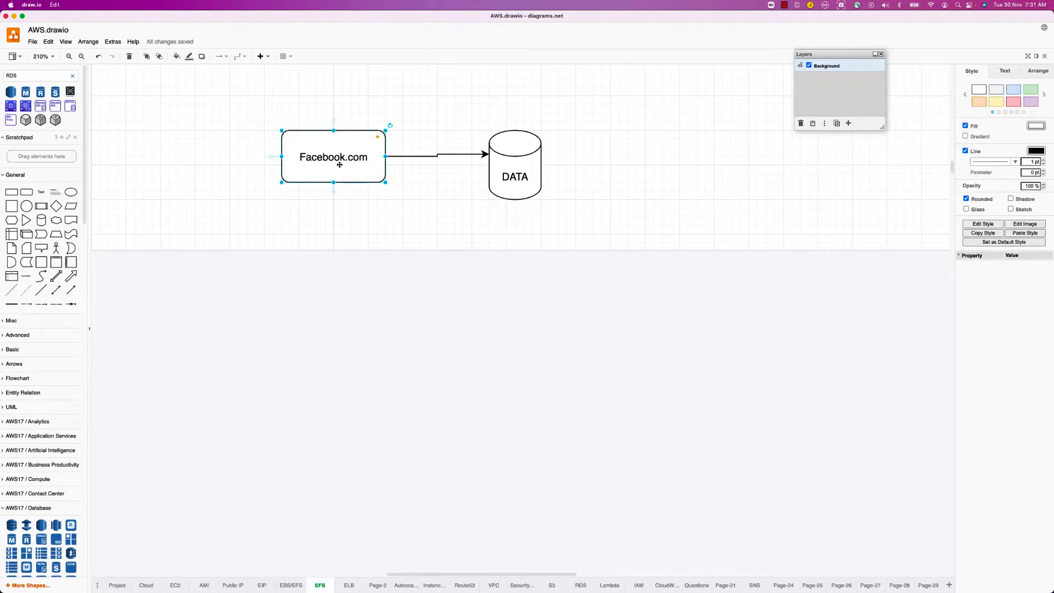
key("super+d")
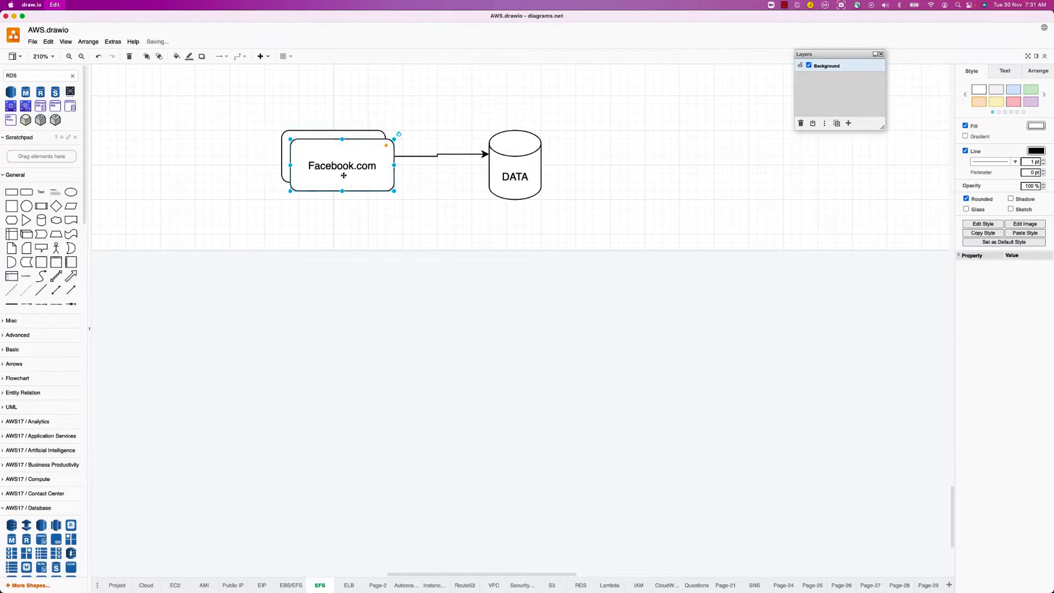
key("super+d")
left_click_drag(353, 186, 349, 317)
left_click_drag(335, 174, 329, 223)
left_click_drag(341, 306, 341, 297)
left_click(486, 271)
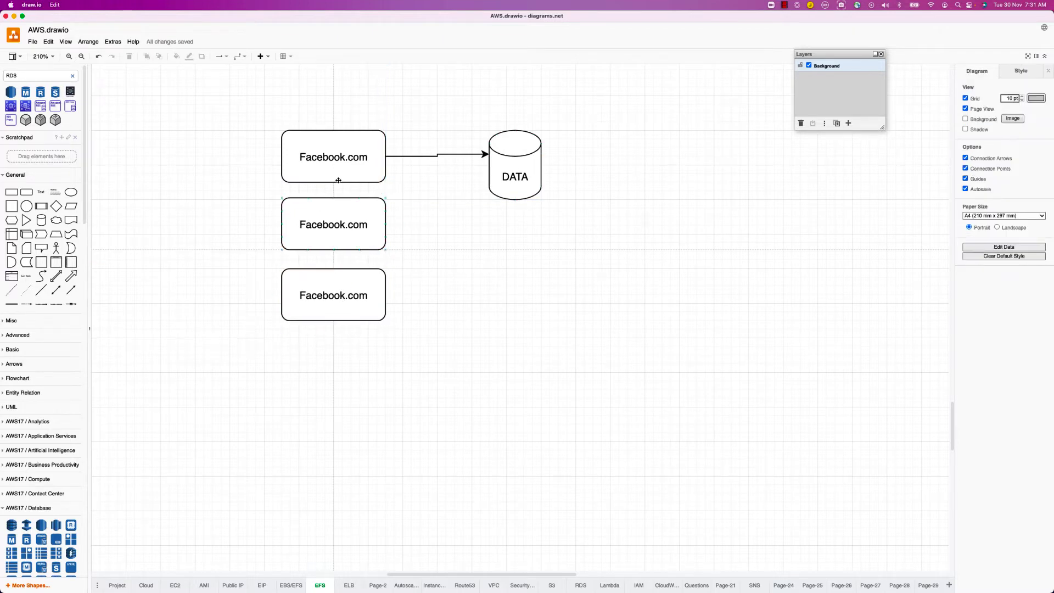
Step: Add a fourth Facebook.com box as a copy of the third, directly beneath it in the column
left_click(324, 240)
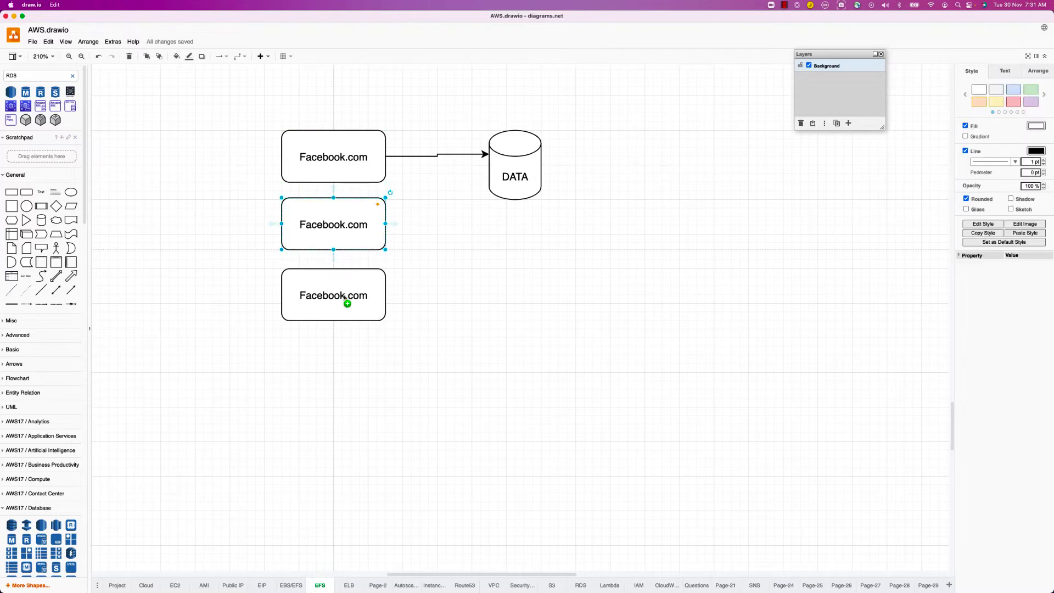
left_click(344, 300)
left_click(334, 171)
left_click(332, 243)
left_click(336, 314)
left_click_drag(336, 314, 337, 370)
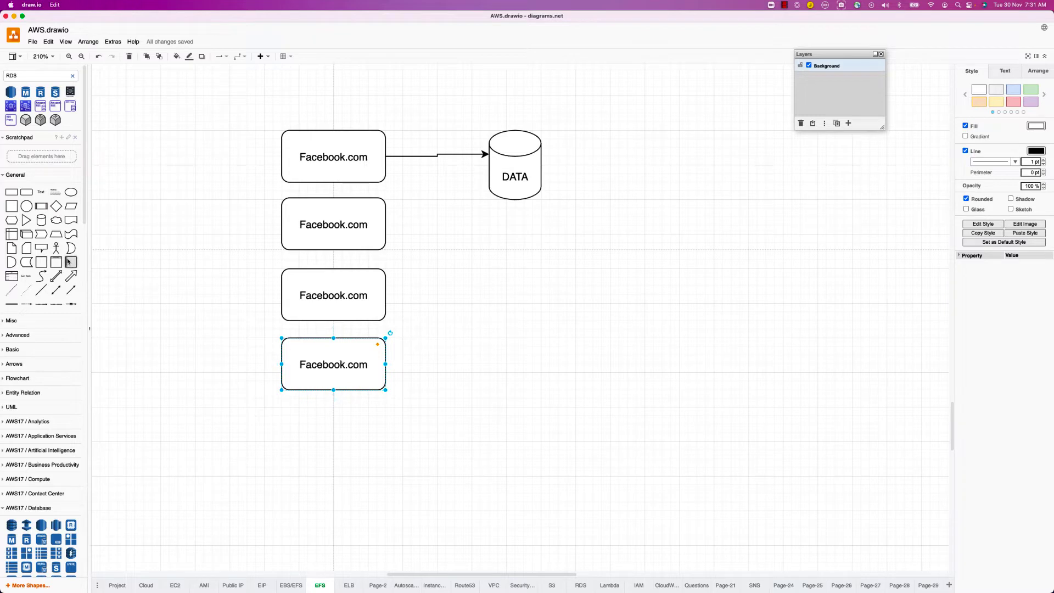
Step: Add an Actor figure to the left of the Facebook.com boxes and draw an arrow from it to the second box
left_click_drag(56, 247, 140, 251)
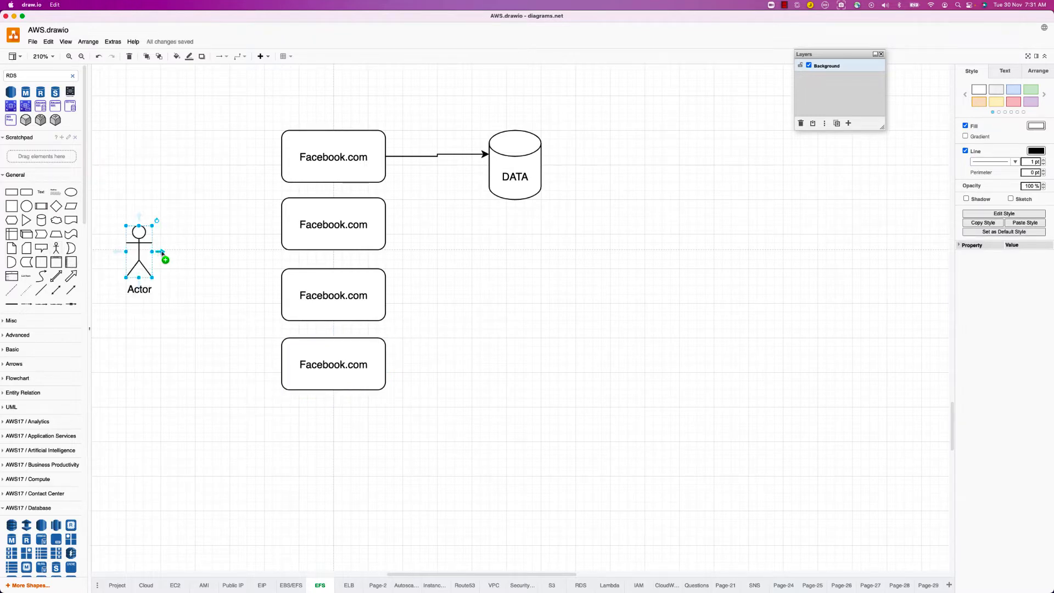
left_click_drag(162, 252, 323, 233)
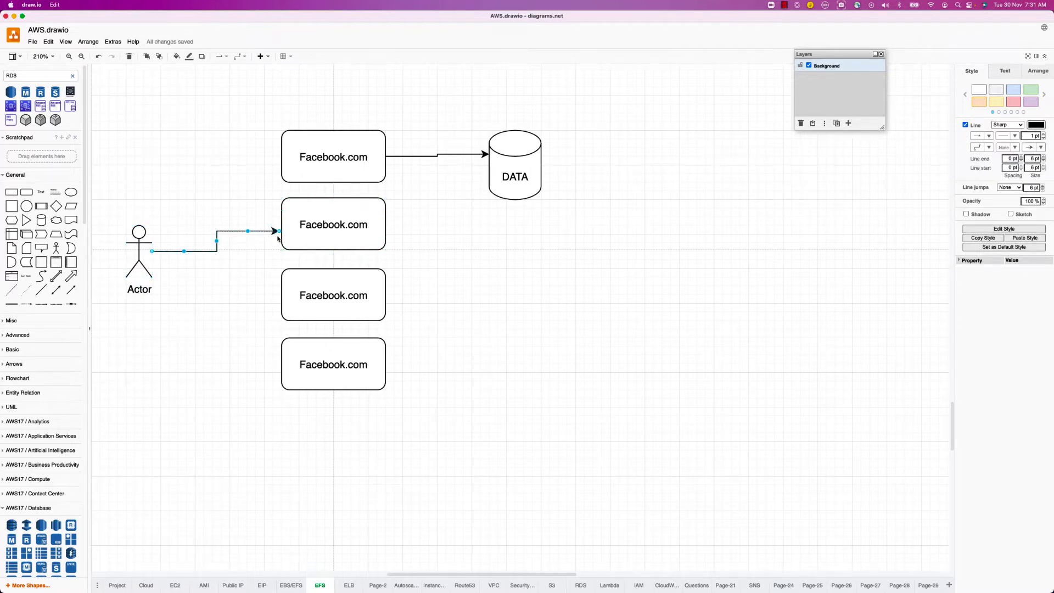
left_click(347, 219)
Step: Add a second cylinder labelled Photos, placed below and to the right of the DATA cylinder
left_click_drag(37, 218, 539, 250)
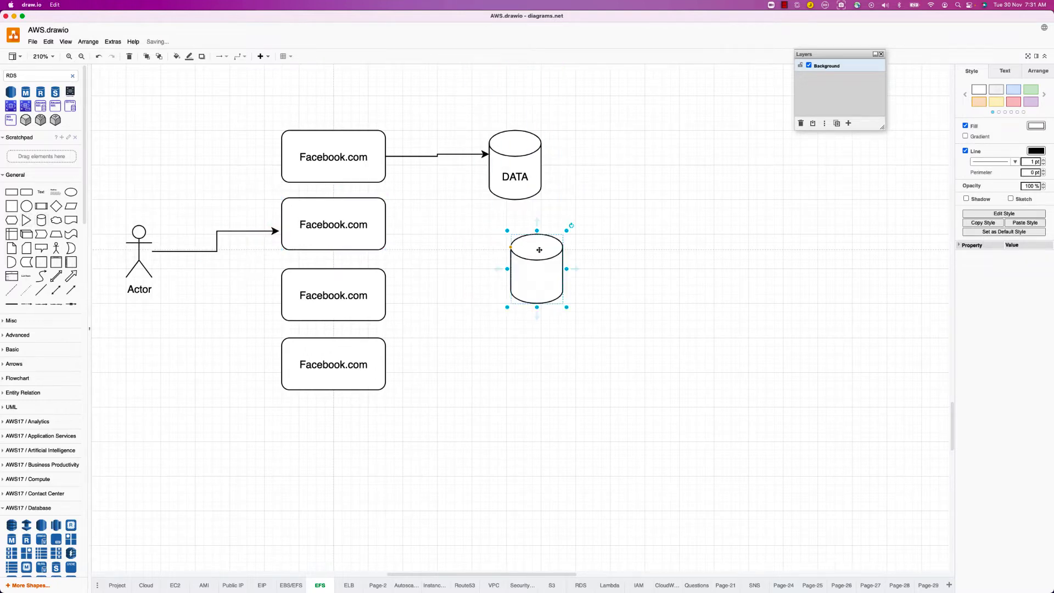
double_click(539, 249)
type("Photos")
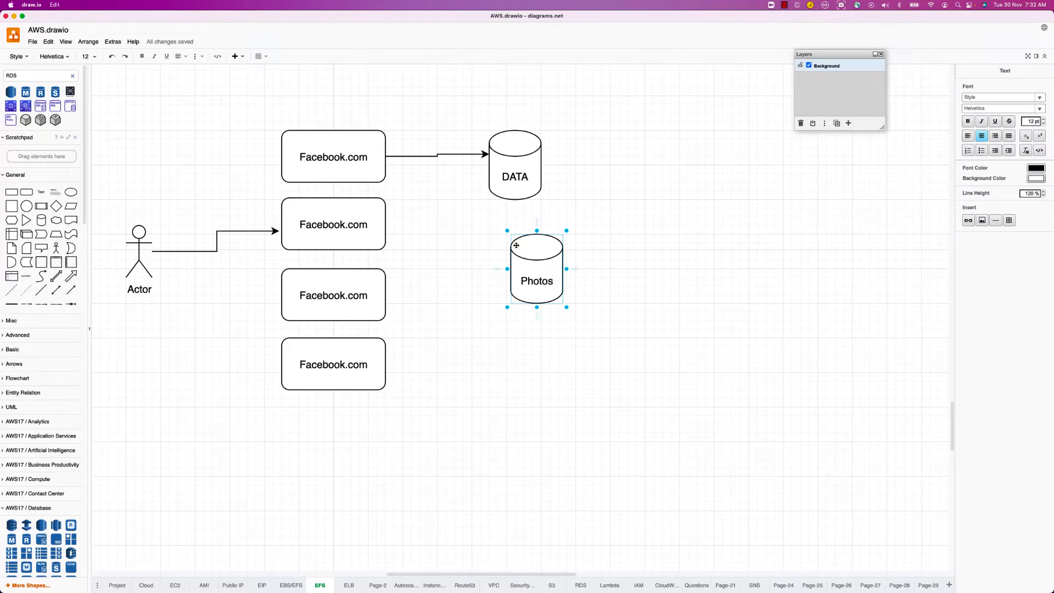
left_click_drag(540, 255, 631, 246)
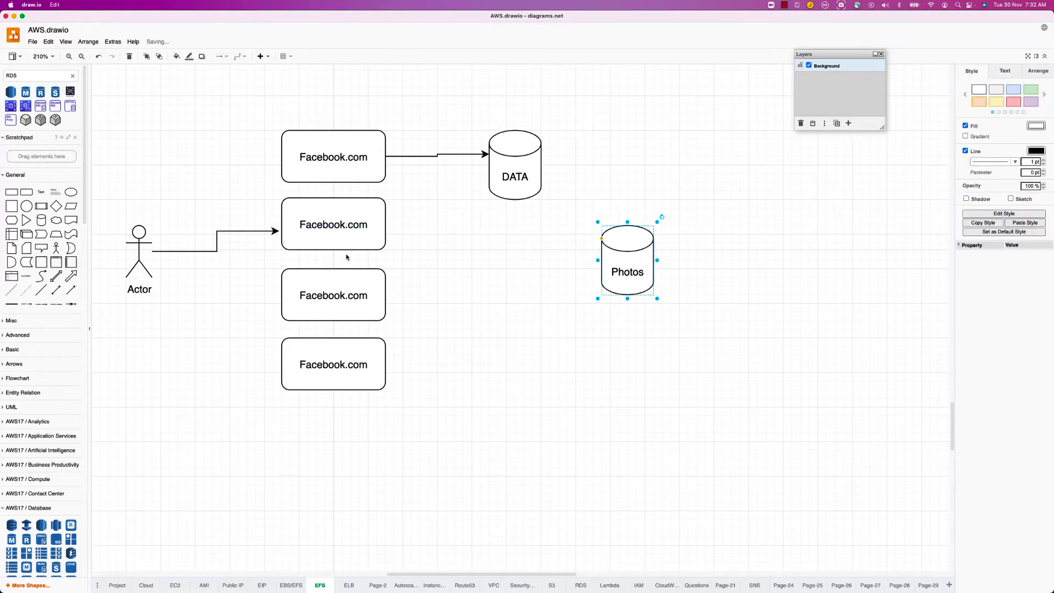
Step: Connect the second Facebook.com box to the Photos cylinder and move the DATA cylinder up, clear of the box rows
left_click(358, 230)
left_click_drag(400, 228, 602, 256)
left_click(502, 174)
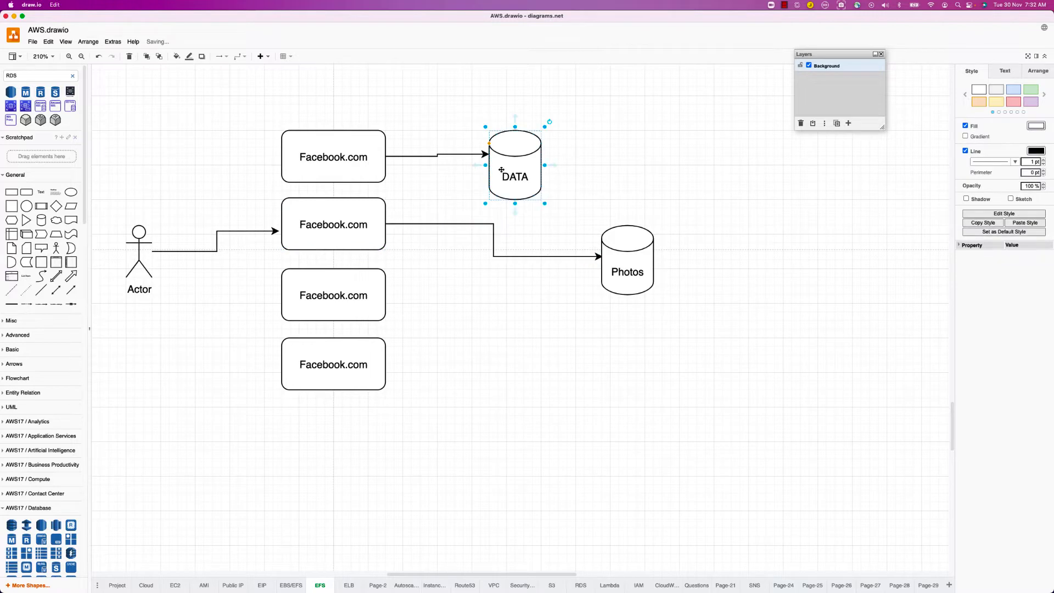
left_click_drag(501, 170, 476, 102)
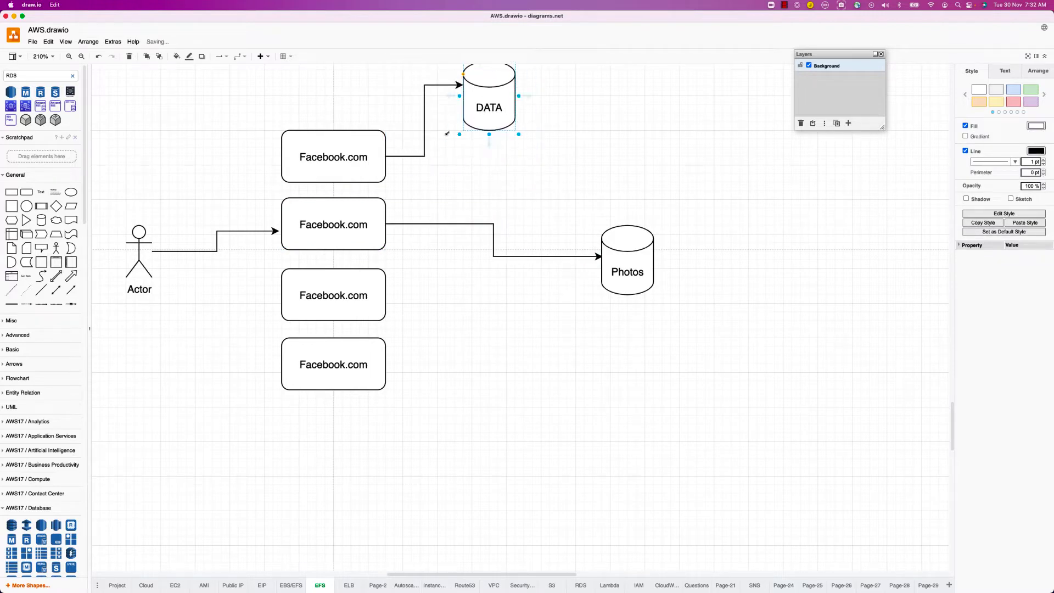
Step: Draw arrows from the first, third and fourth Facebook.com boxes to the Photos cylinder
left_click(345, 168)
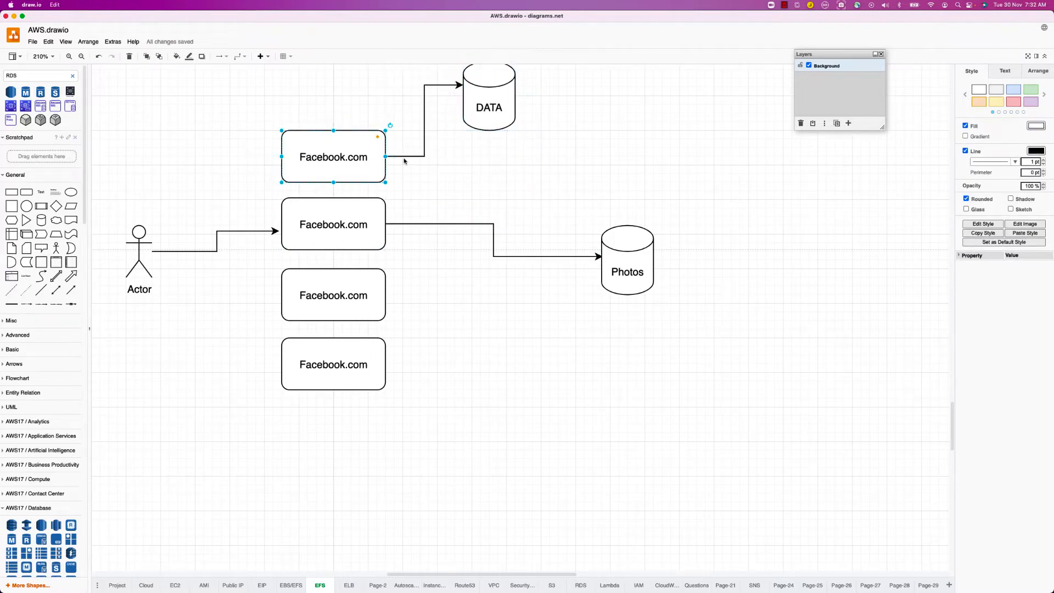
left_click_drag(393, 157, 628, 233)
left_click(345, 305)
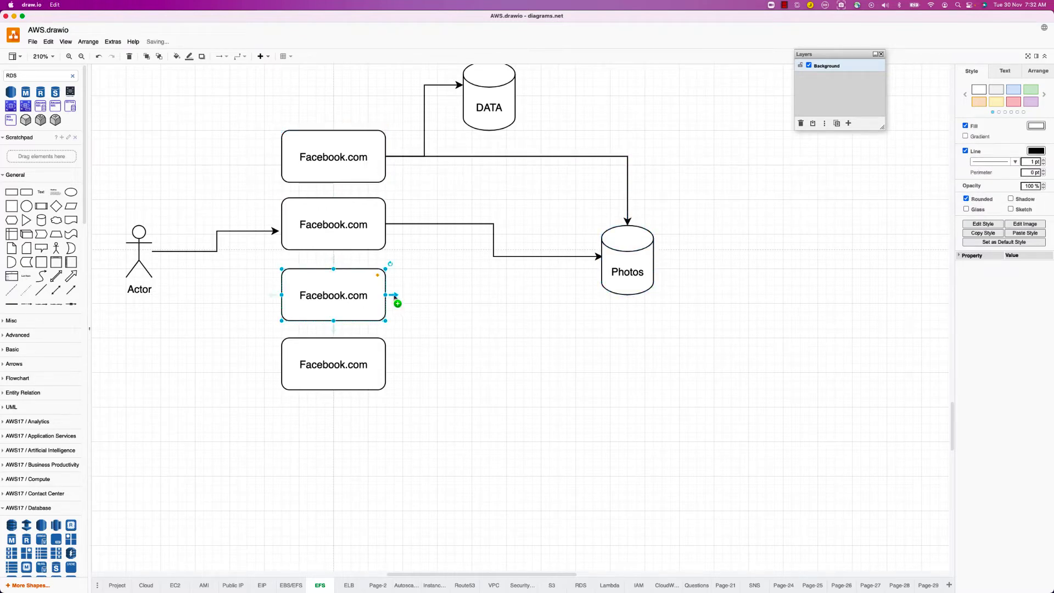
left_click_drag(396, 299, 616, 286)
left_click(353, 368)
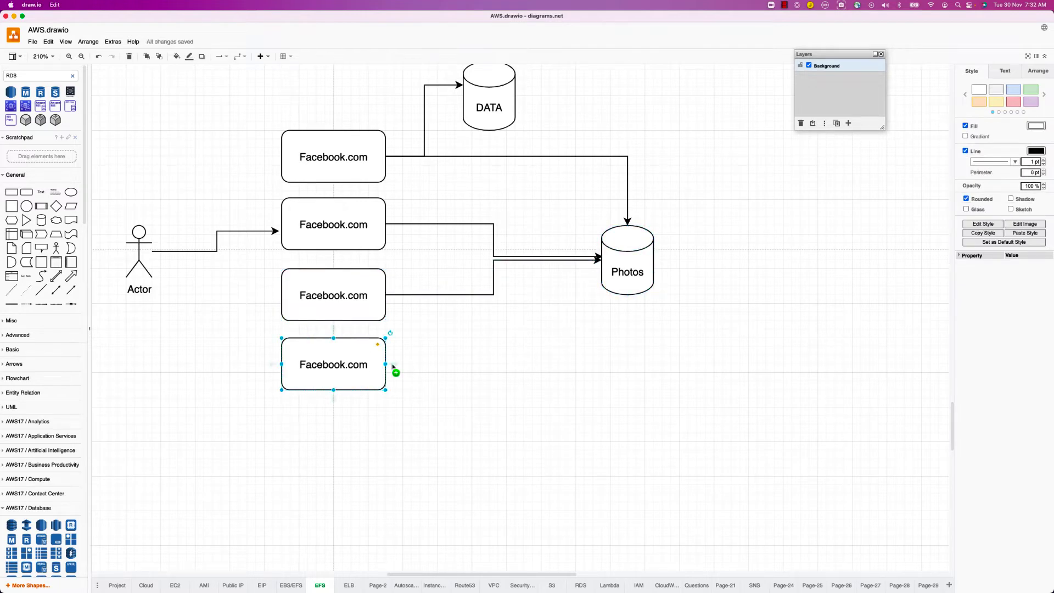
left_click_drag(425, 365, 622, 290)
Step: Add a text label reading EFS just to the right of the Photos cylinder
left_click(619, 260)
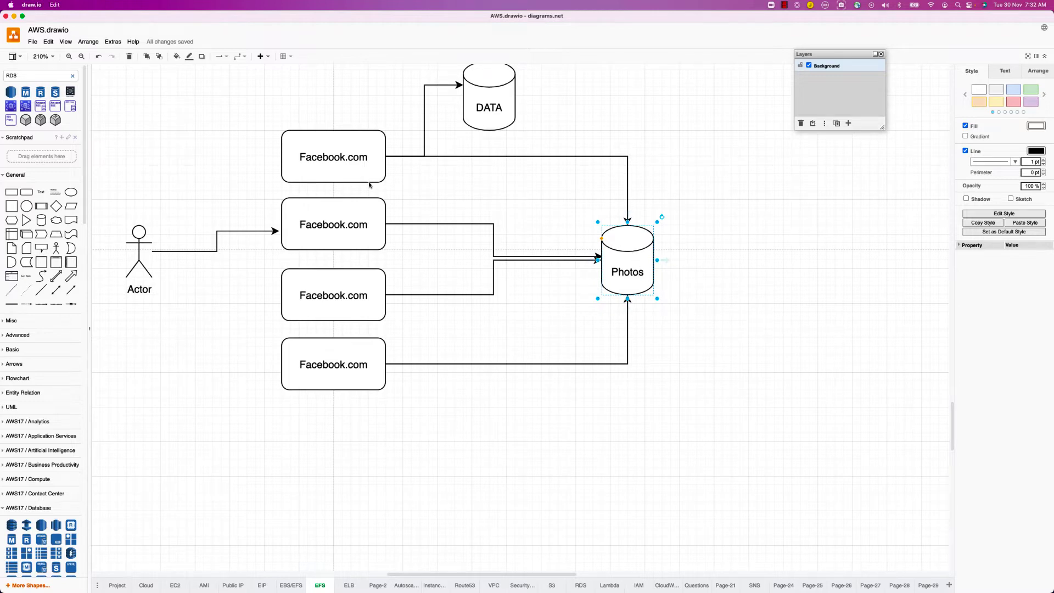
left_click_drag(40, 191, 673, 249)
type("EFS")
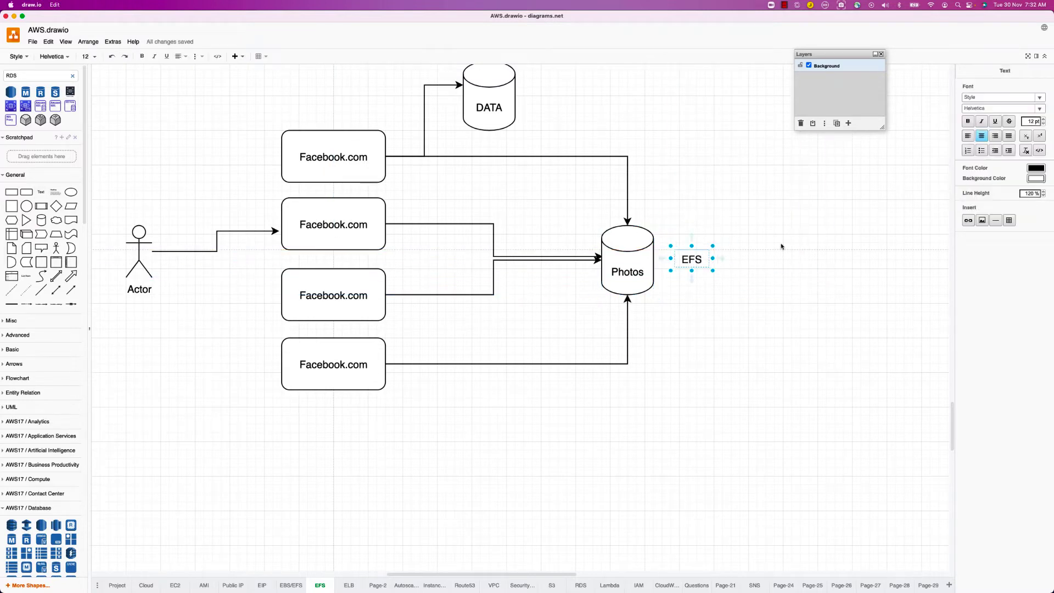
left_click(583, 263)
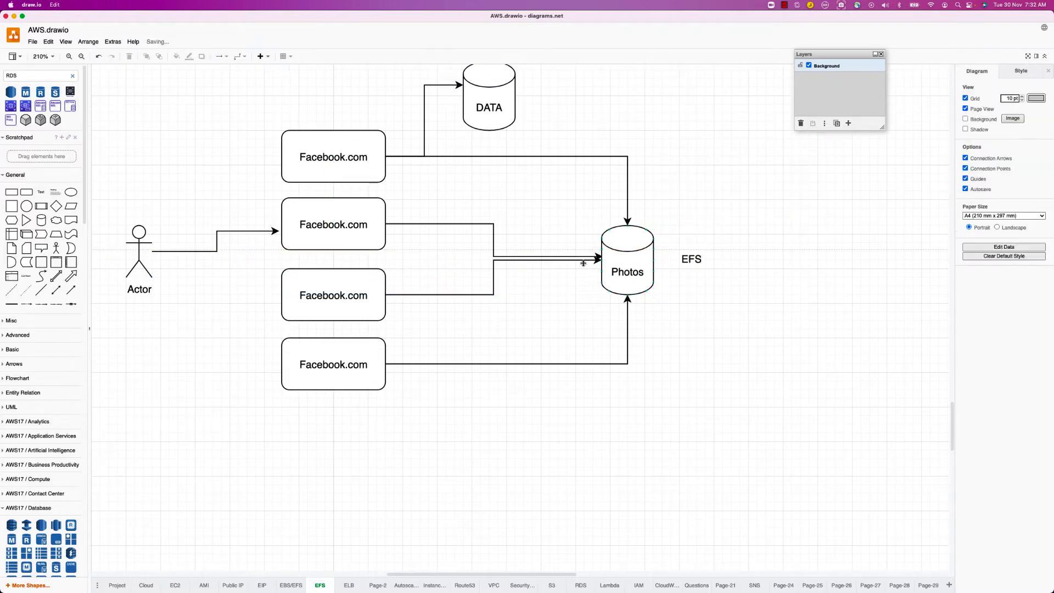
left_click(632, 268)
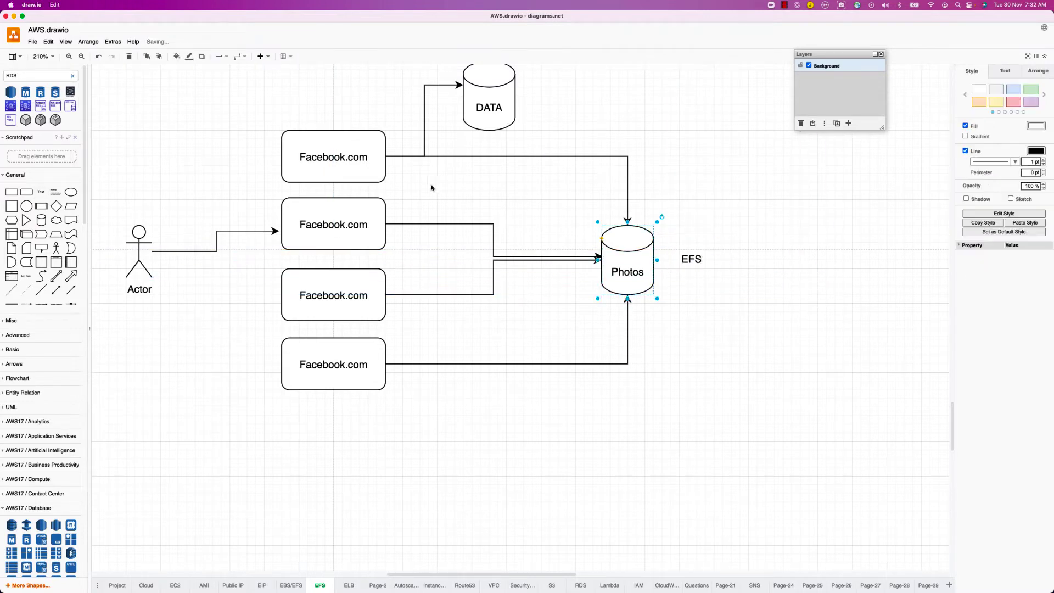
Step: Label the arrows running from the fourth and second Facebook.com boxes to the Photos cylinder NFS
left_click(454, 365)
double_click(455, 364)
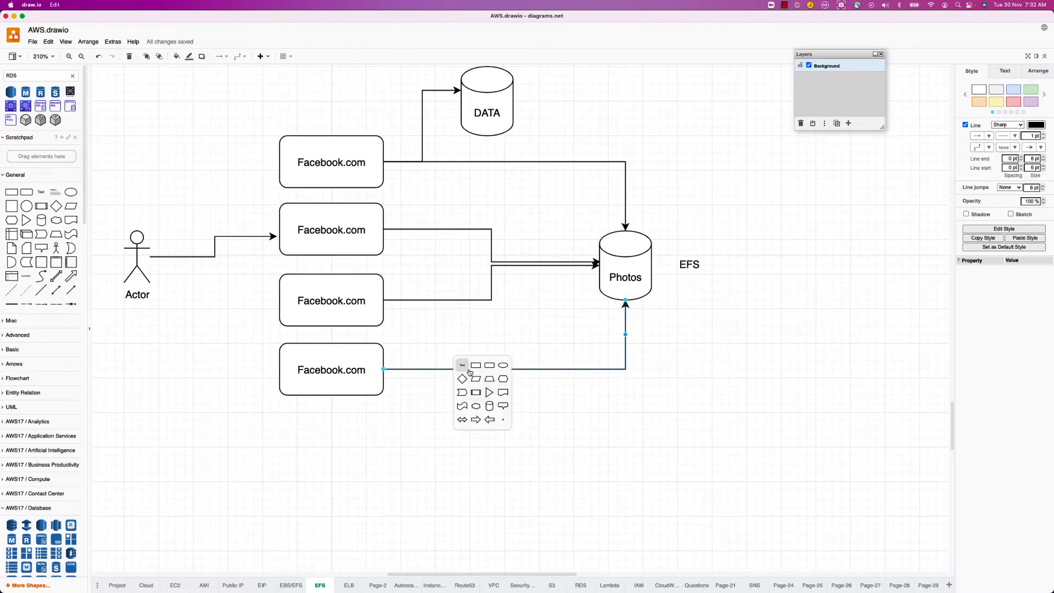
left_click(562, 368)
double_click(525, 369)
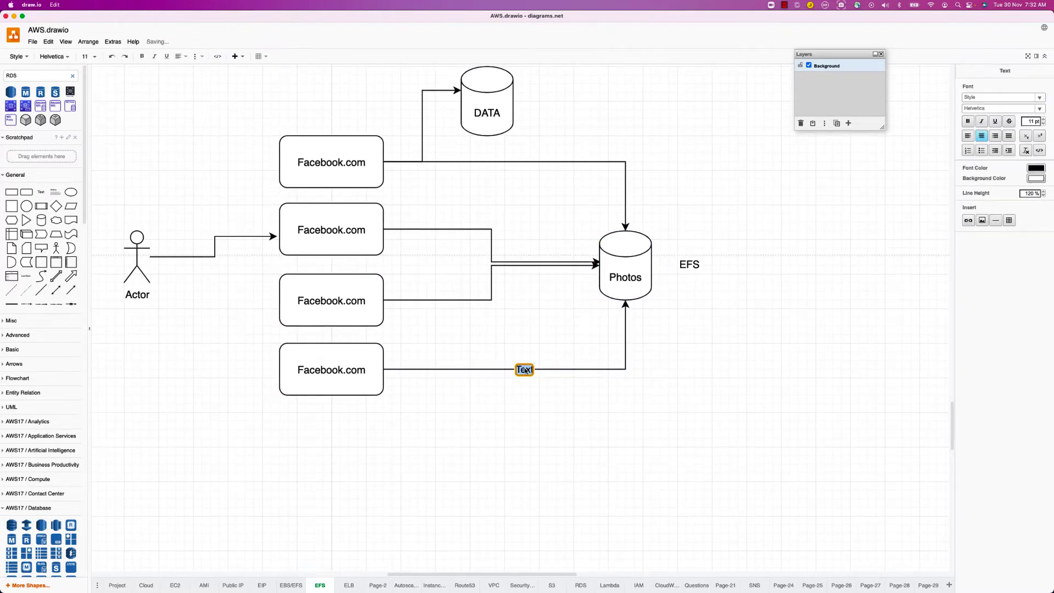
type("NFS")
double_click(463, 229)
type("NFS")
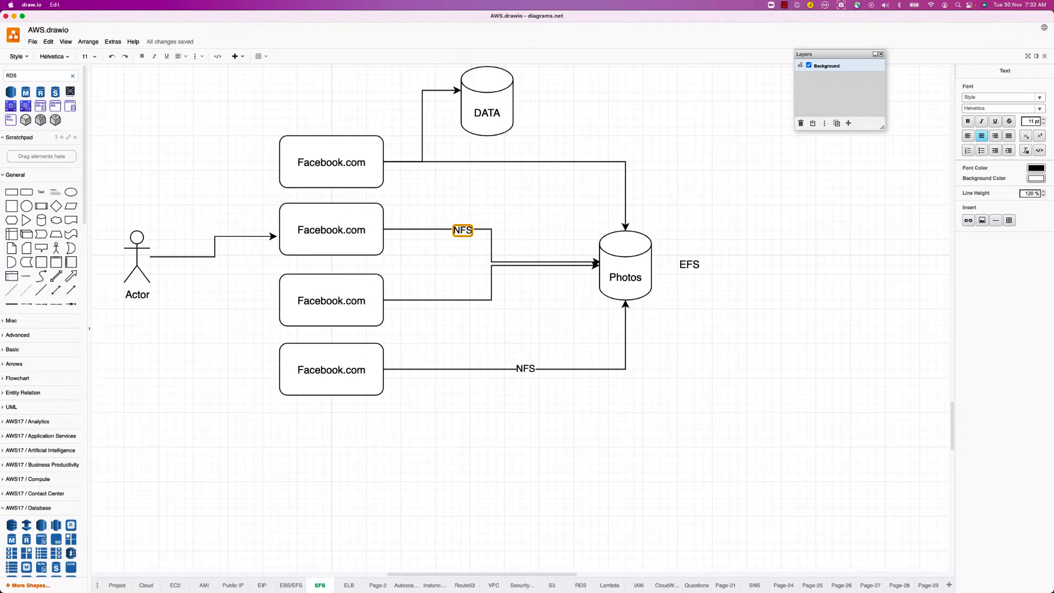
Step: Label the connector from the topmost Facebook.com box to the Photos storage as NFS
double_click(518, 162)
type("NFS")
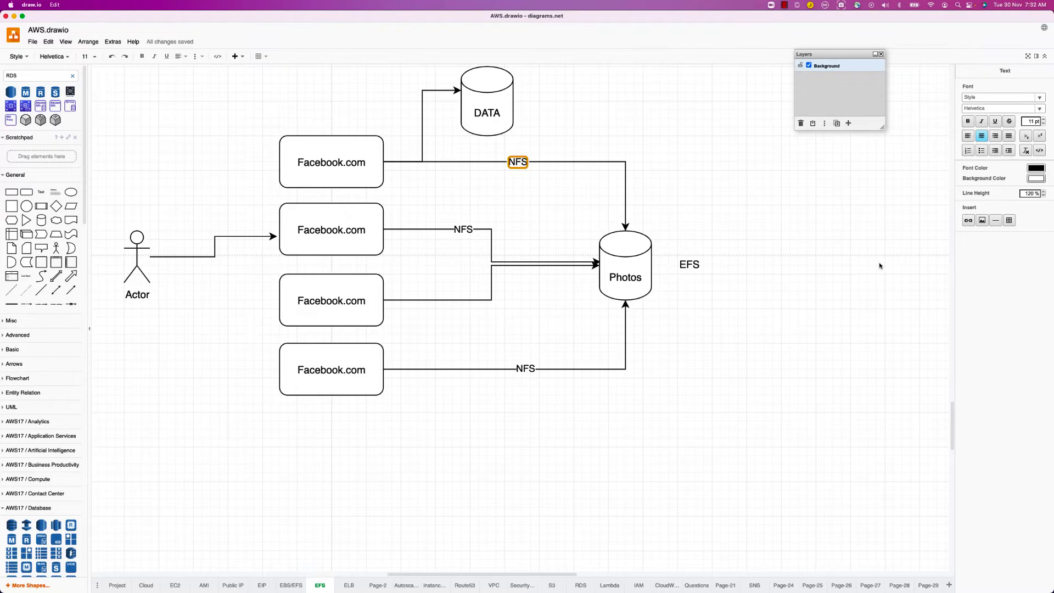
left_click(487, 201)
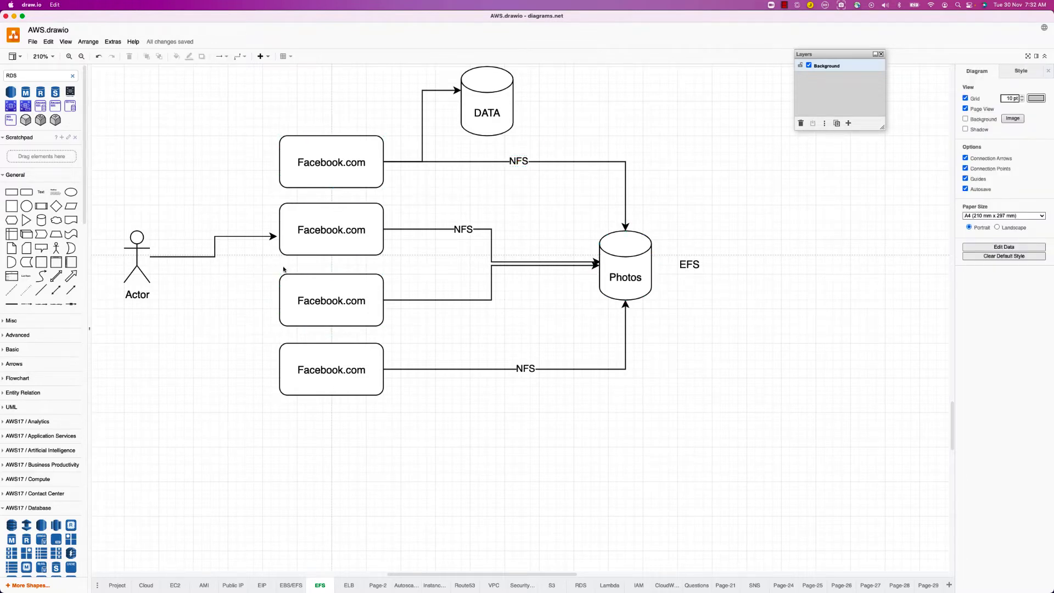
Step: Switch to PowerPoint and show the Introduction to EFS slide that defines Amazon Elastic File System
key("super+Tab")
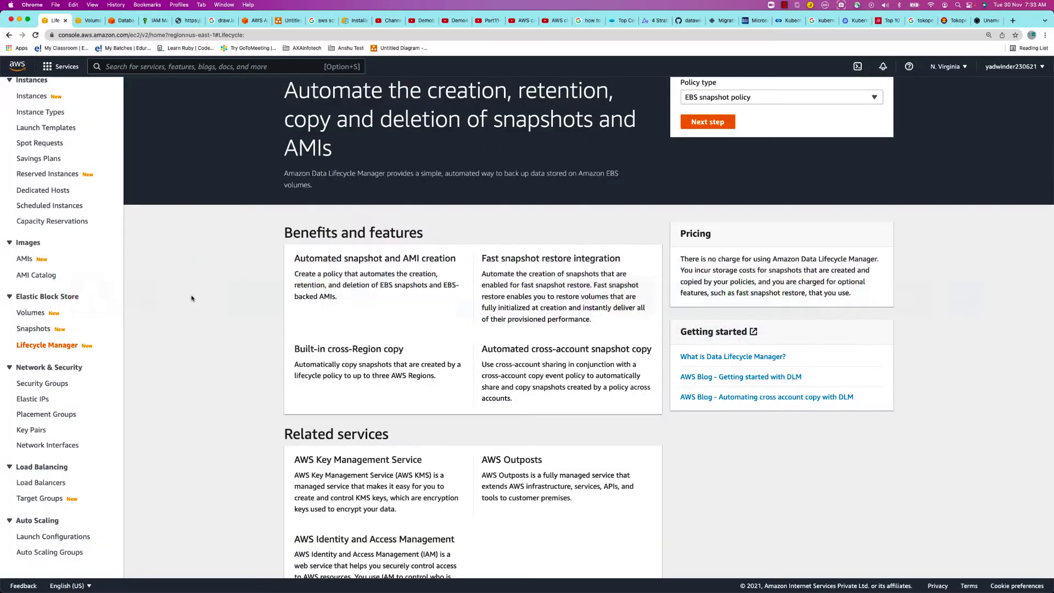
scroll(258, 269, "up", 3)
key("super+Tab")
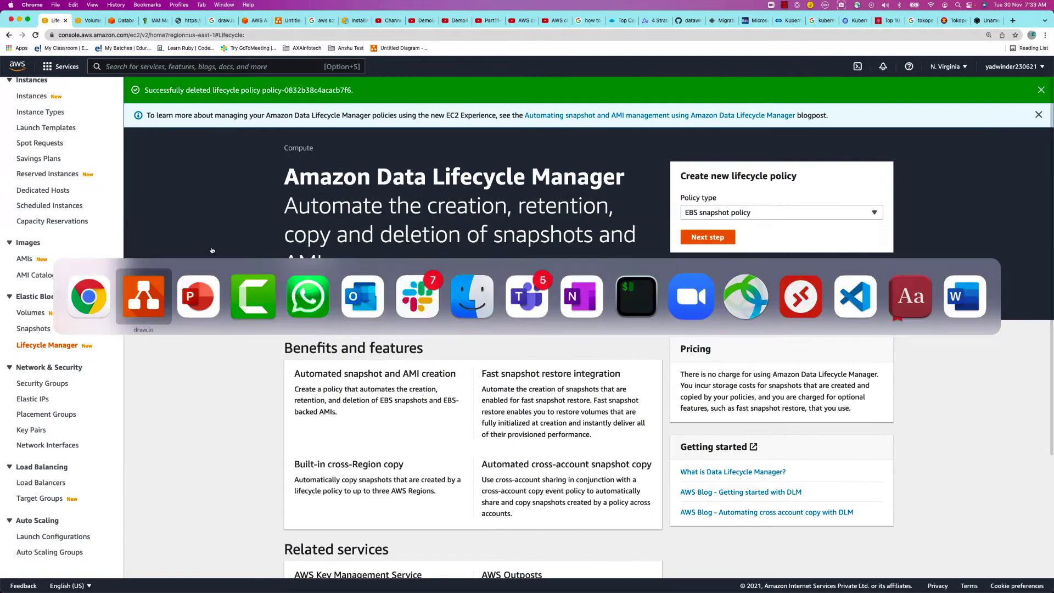
left_click(202, 306)
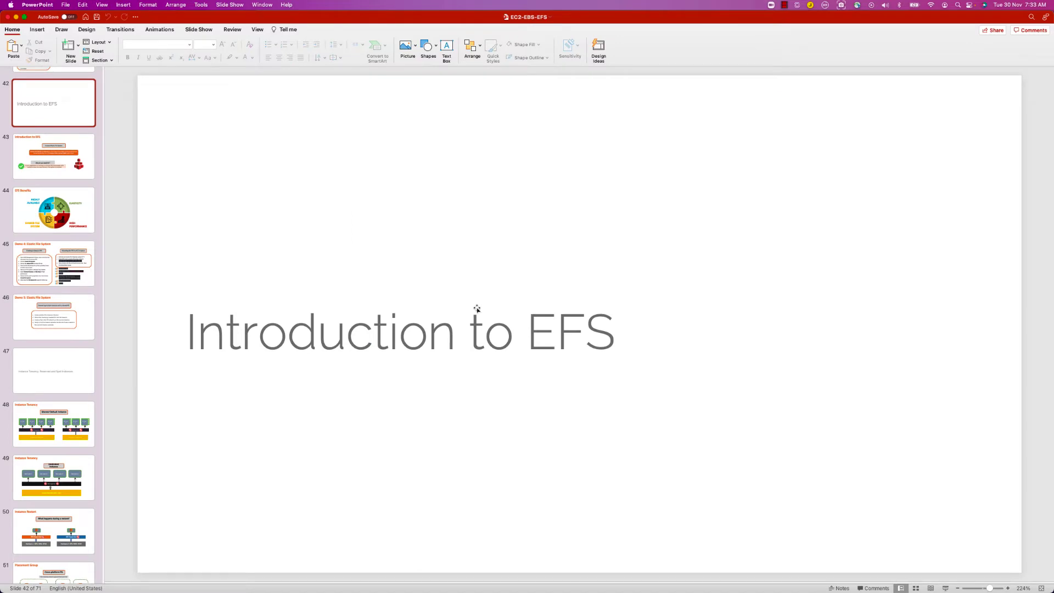
key("Down")
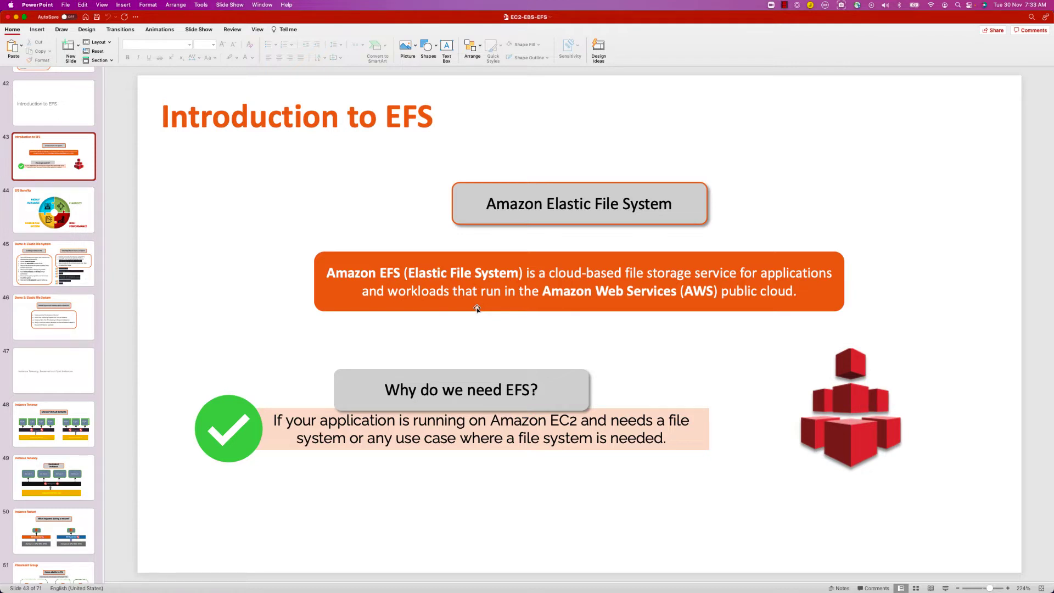
Step: Return to the draw.io EFS diagram and examine how the Facebook.com servers connect to the shared Photos storage
key("super+Tab")
key("super+Tab")
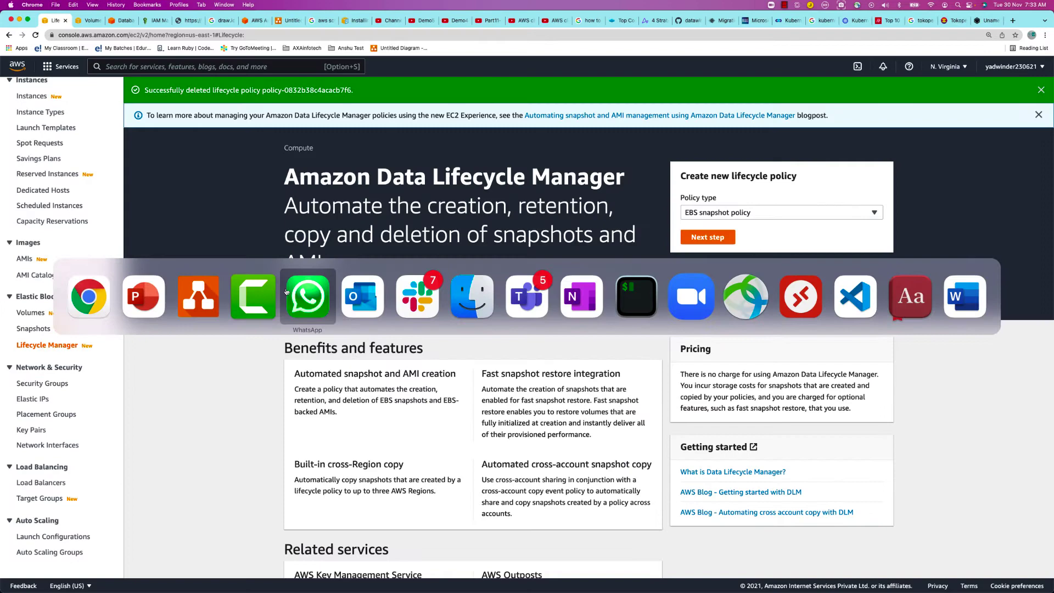
left_click(194, 296)
left_click(616, 278)
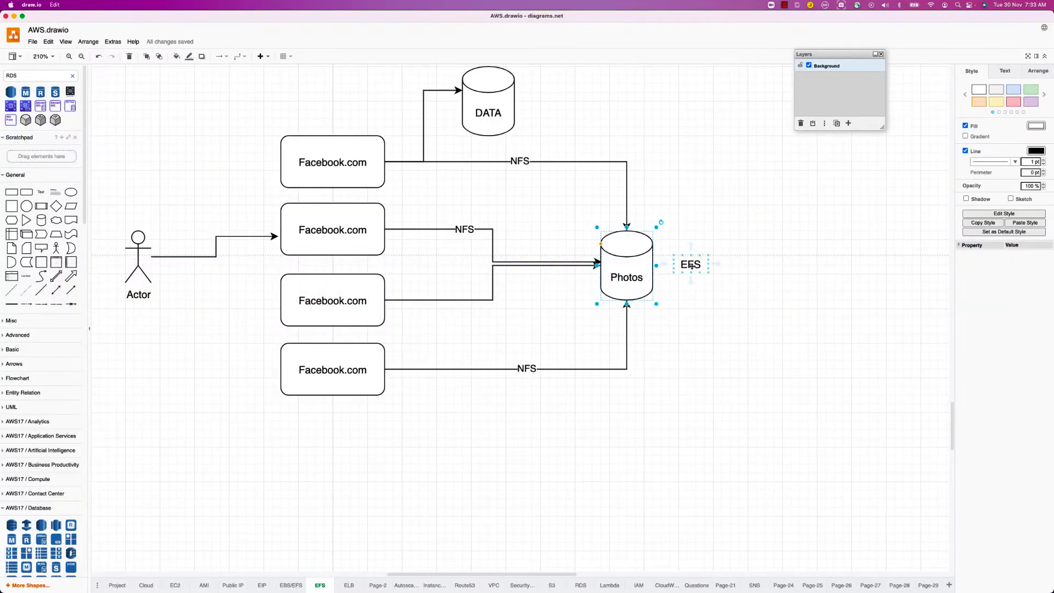
scroll(620, 265, "down", 1)
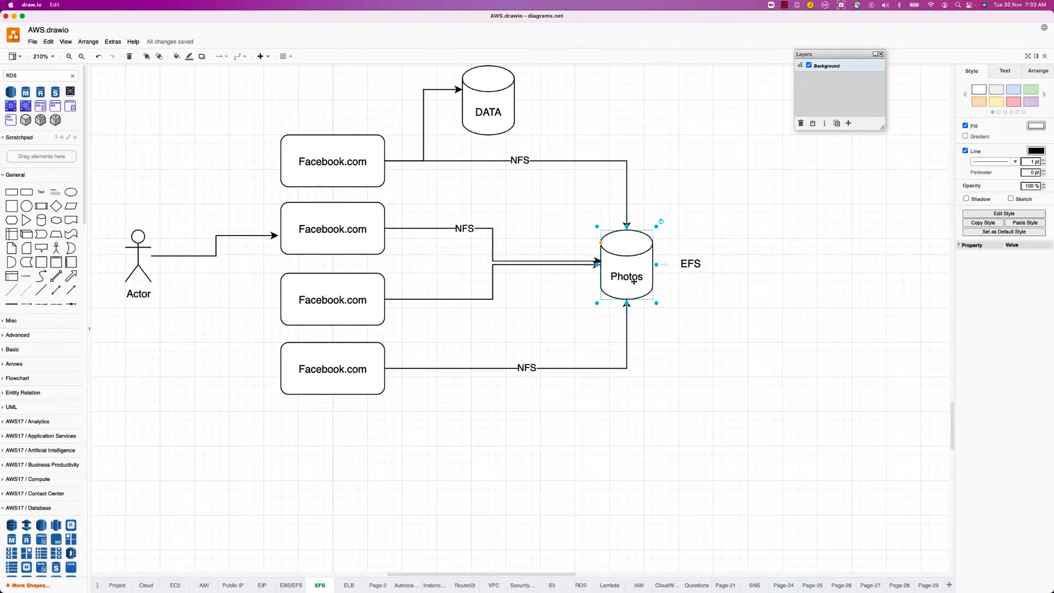
left_click(356, 243)
scroll(619, 254, "left", 2)
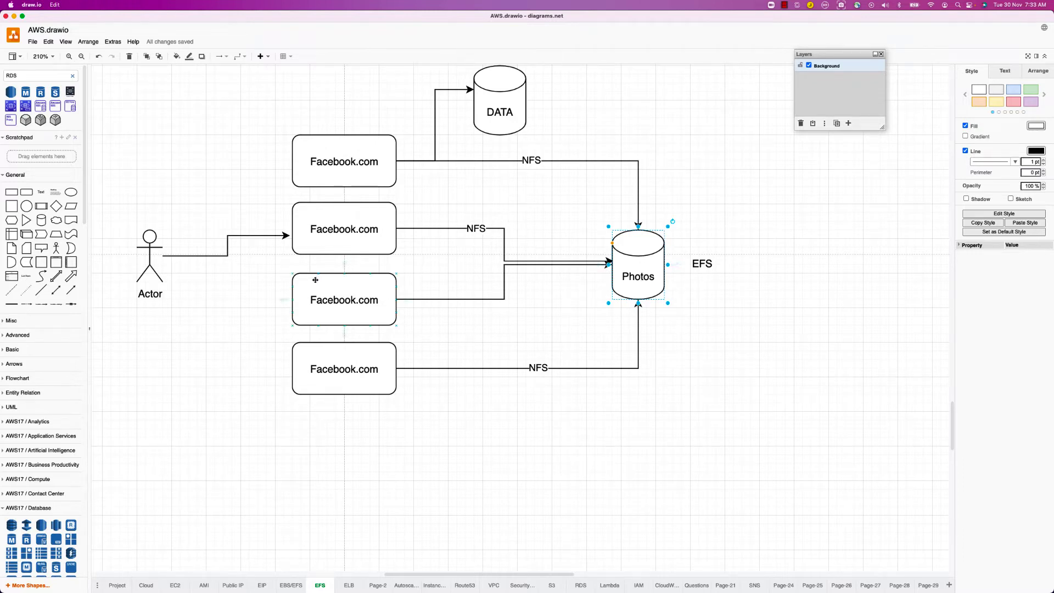
Step: Switch to Chrome and start launching EC2 instances from the Amazon Linux 2 AMI (HVM) Kernel 5.10 image, 64-bit (x86)
key("super+Tab")
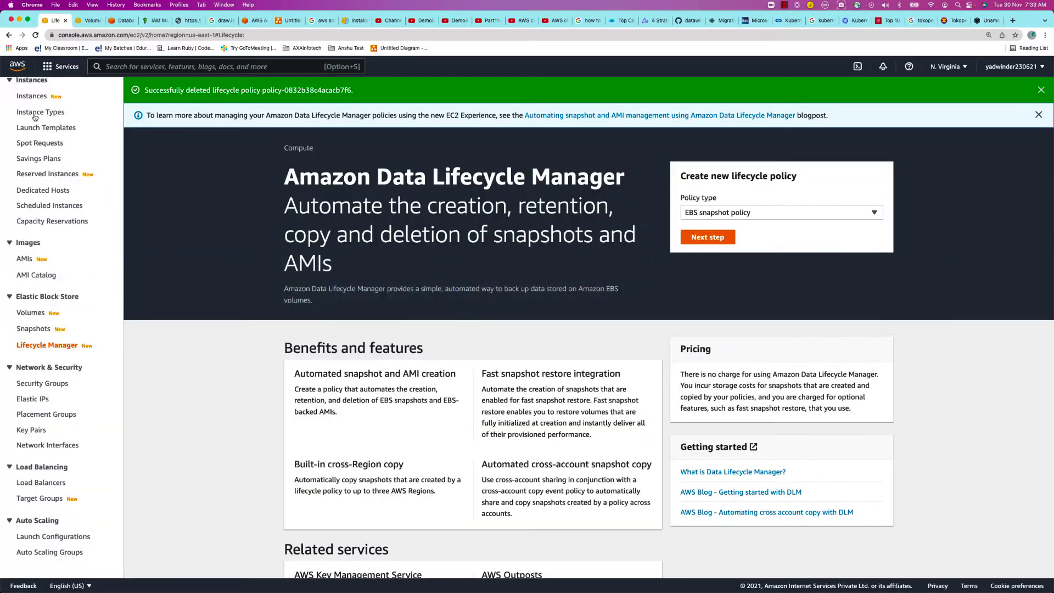
scroll(34, 220, "up", 3)
left_click(33, 218)
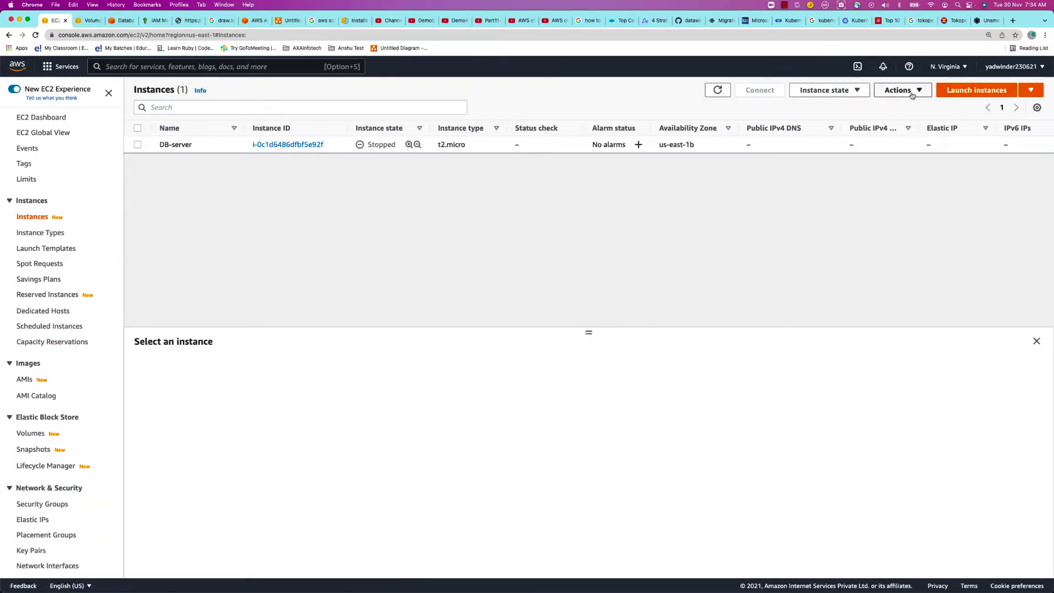
left_click(966, 93)
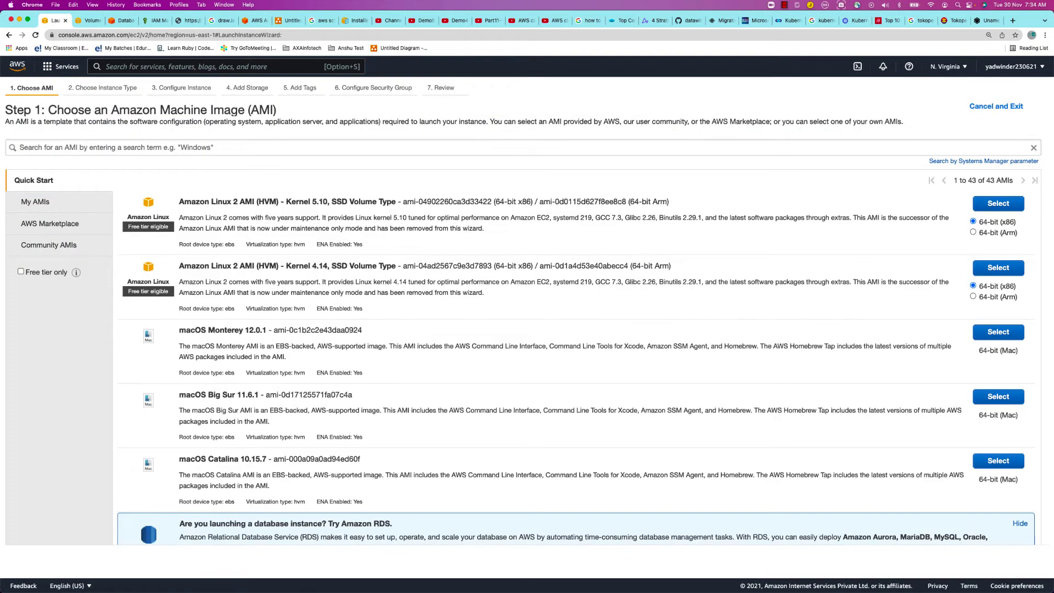
left_click(992, 202)
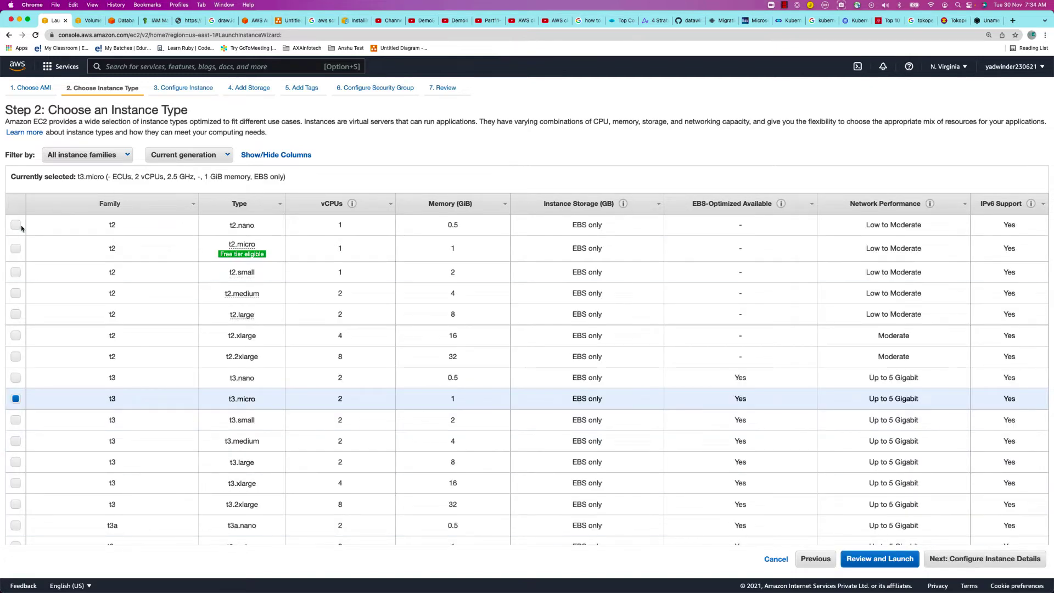
Step: Choose the t2.micro instance type and set the number of instances to 2
left_click(16, 248)
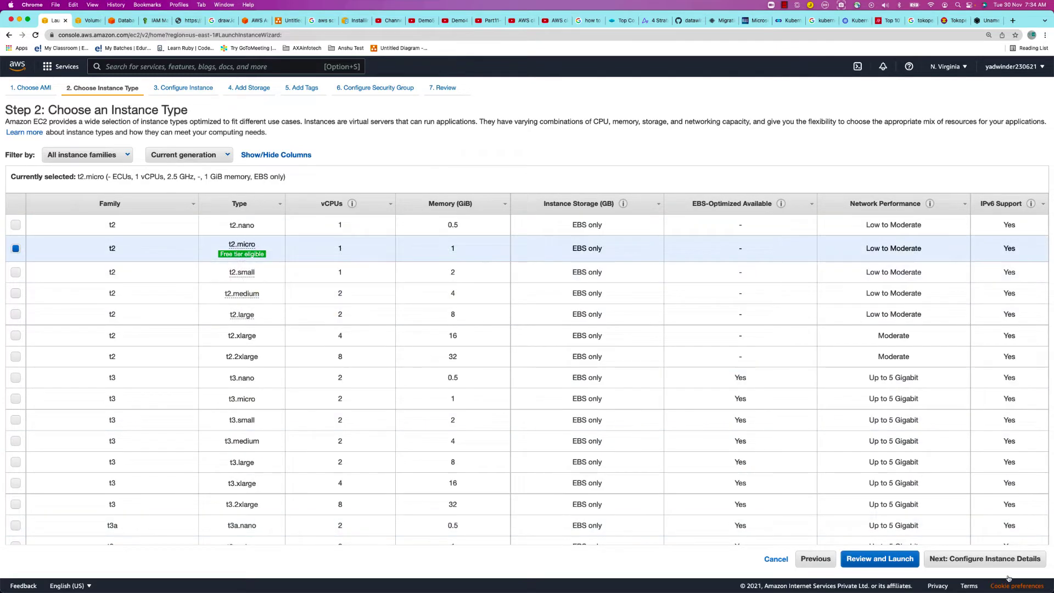
left_click(982, 558)
double_click(179, 139)
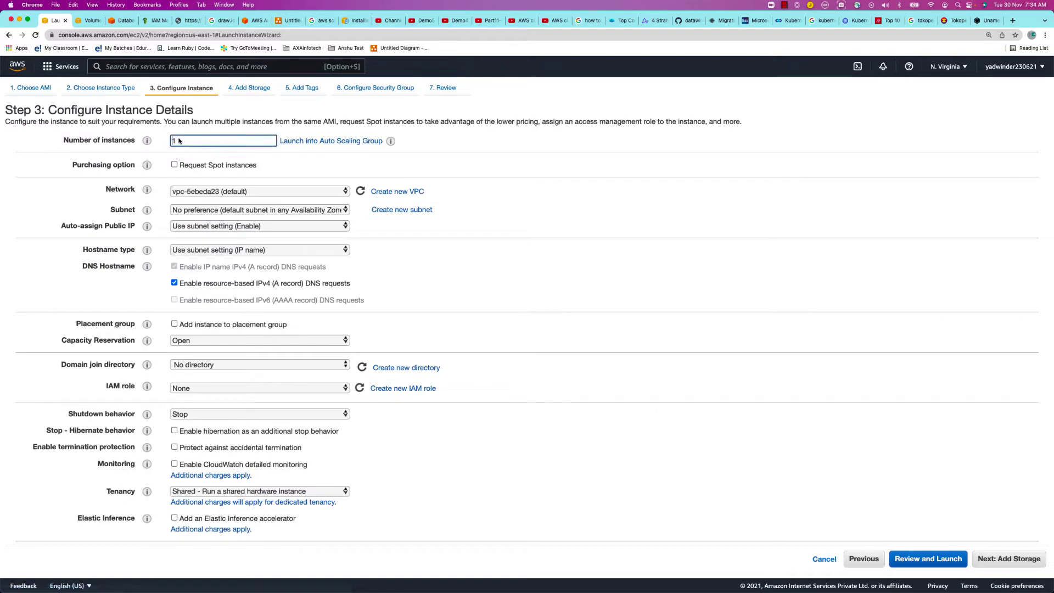
type("2")
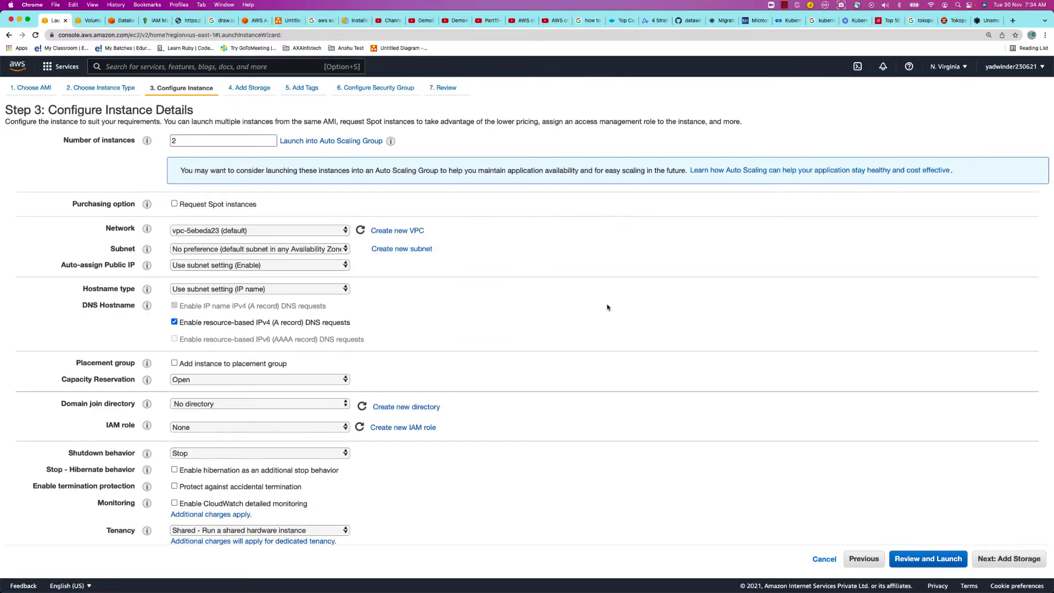
scroll(605, 313, "down", 5)
left_click(1010, 559)
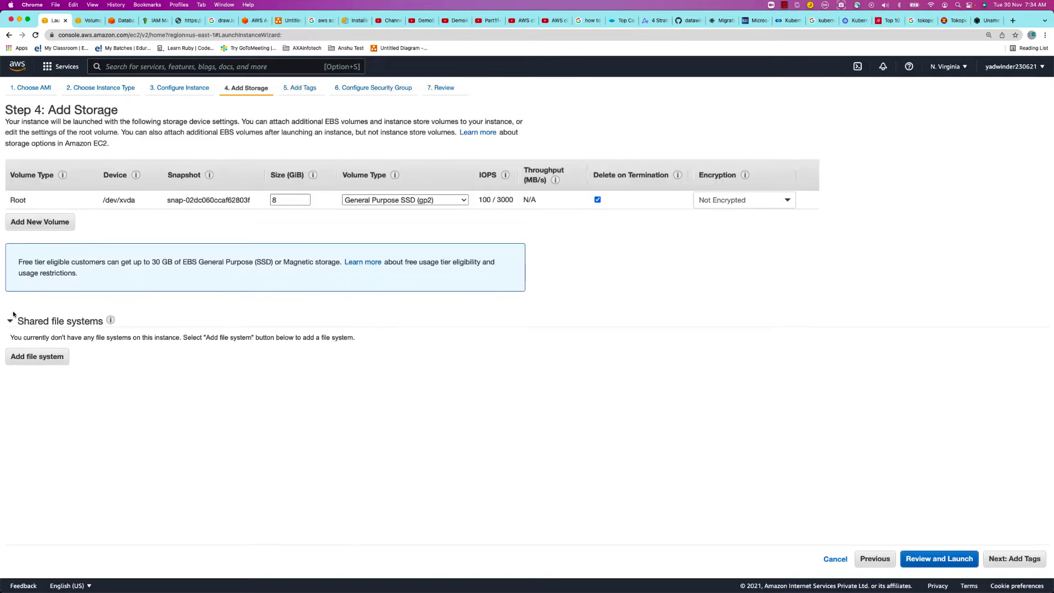
Step: Keep the default storage and add a tag with key Name and value Webserver
left_click(1012, 560)
left_click(15, 263)
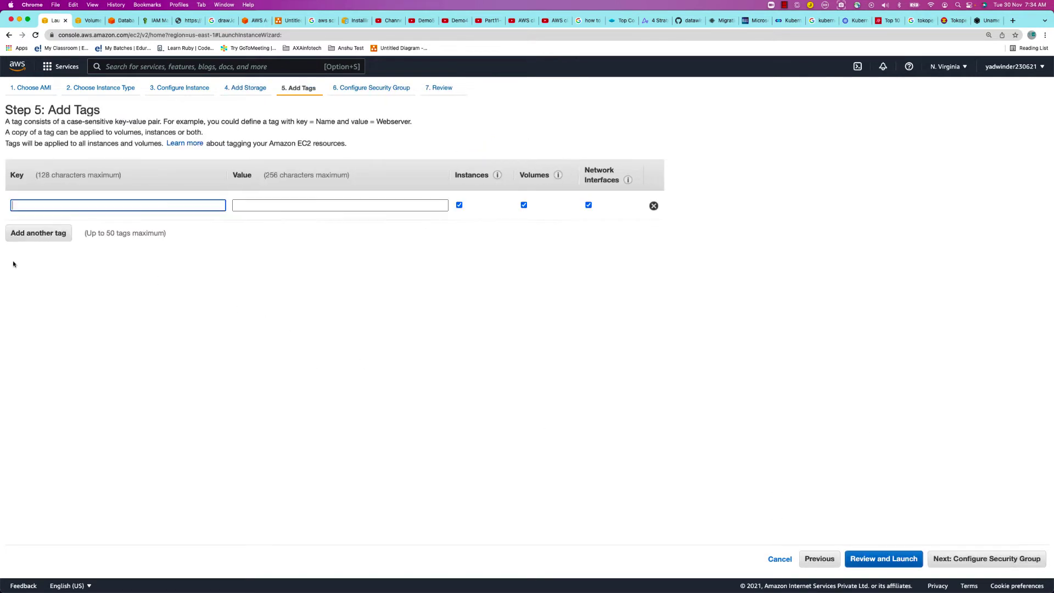
type("Name")
key("Tab")
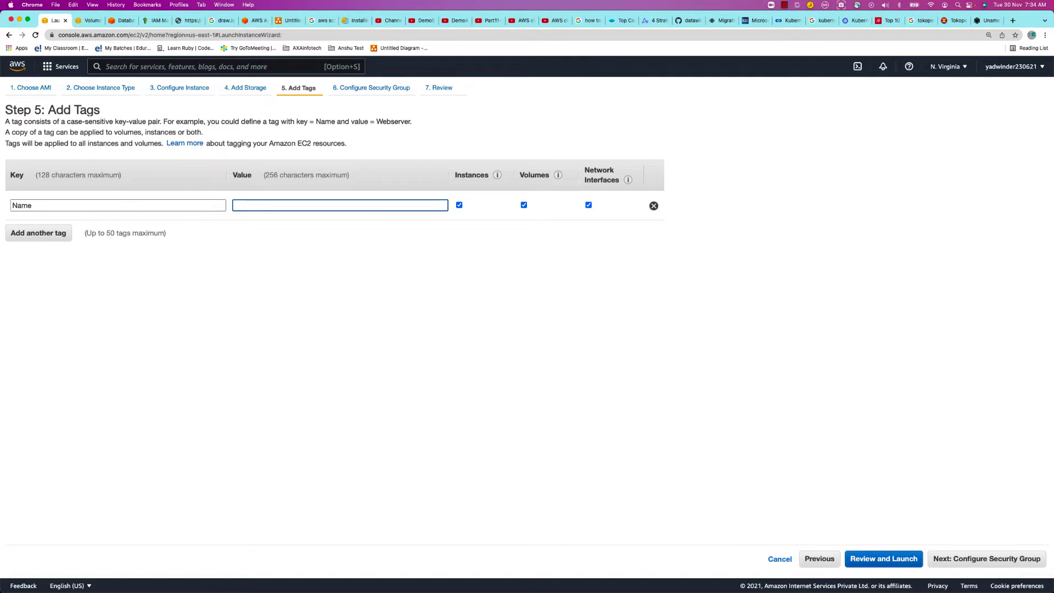
type("Webserver")
left_click(968, 557)
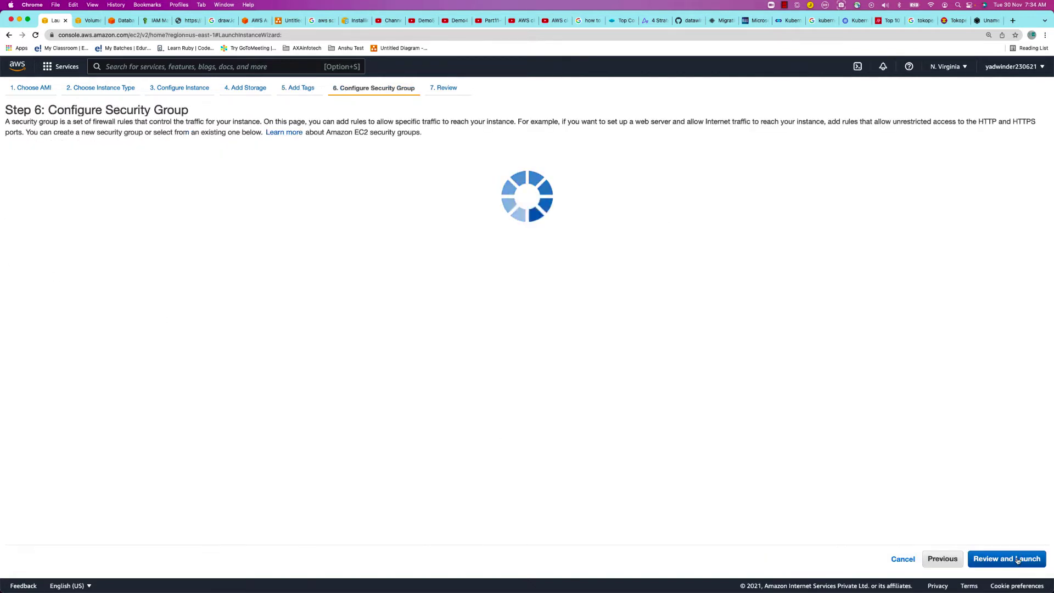
Step: Assign the existing security group AXA-SG and proceed to the launch review
left_click(162, 162)
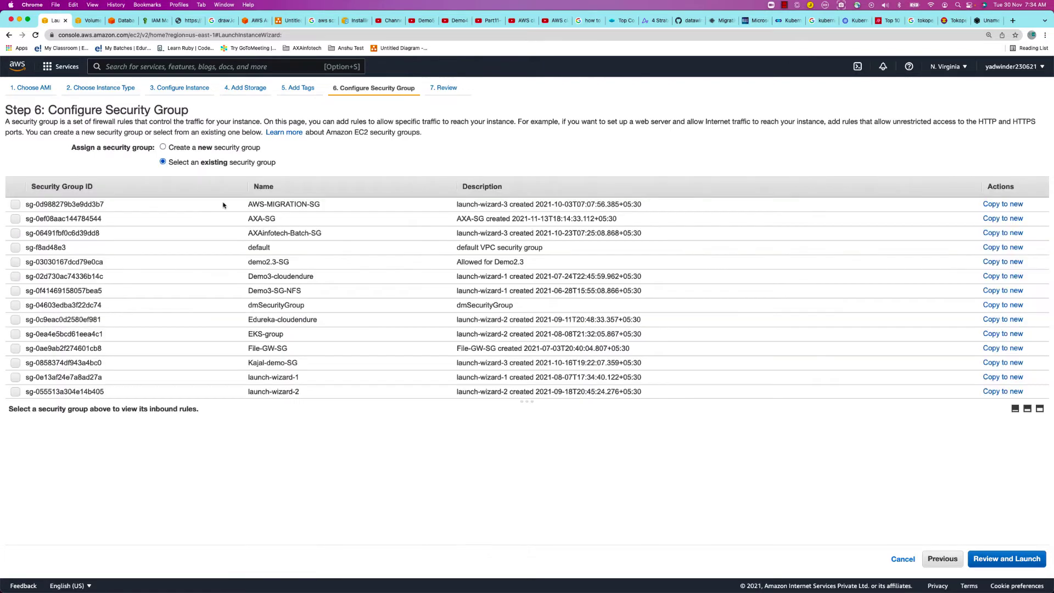
left_click(274, 220)
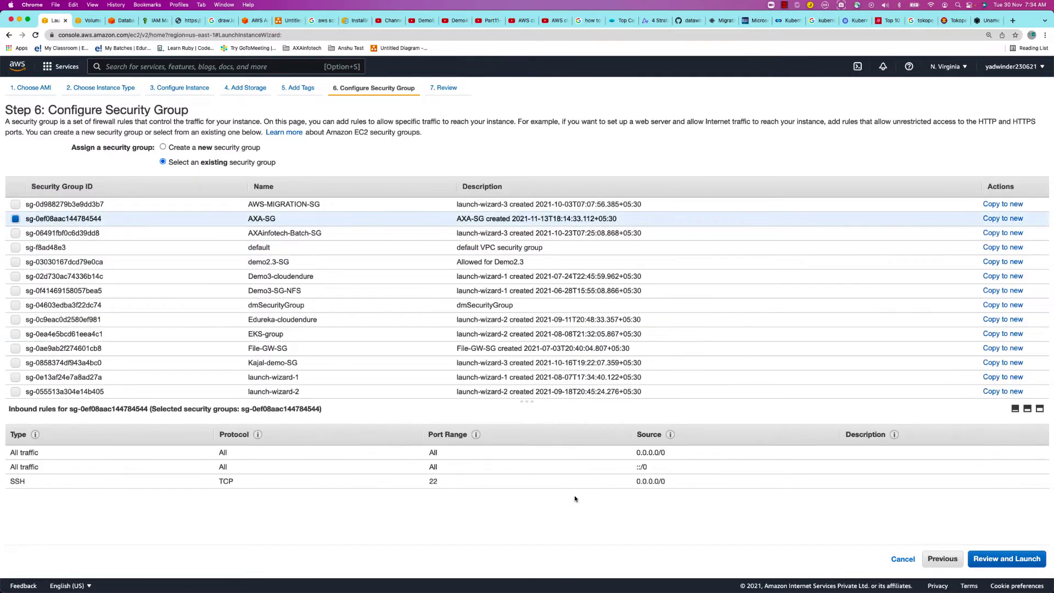
left_click(979, 563)
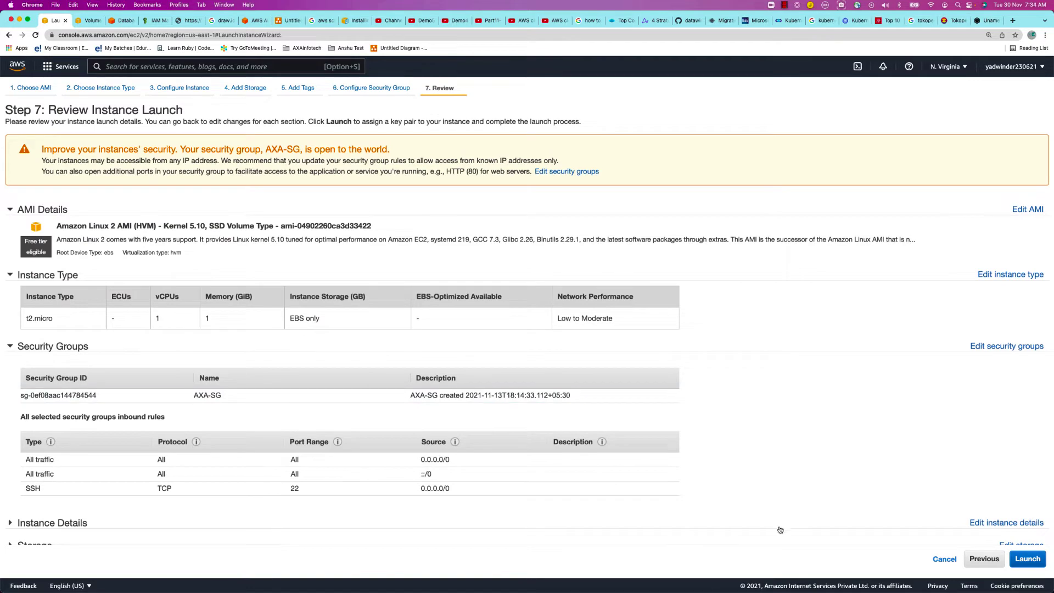
Step: Launch the instances with the acknowledged existing key pair axainfotech-keys, and refresh the instances list
left_click(1028, 560)
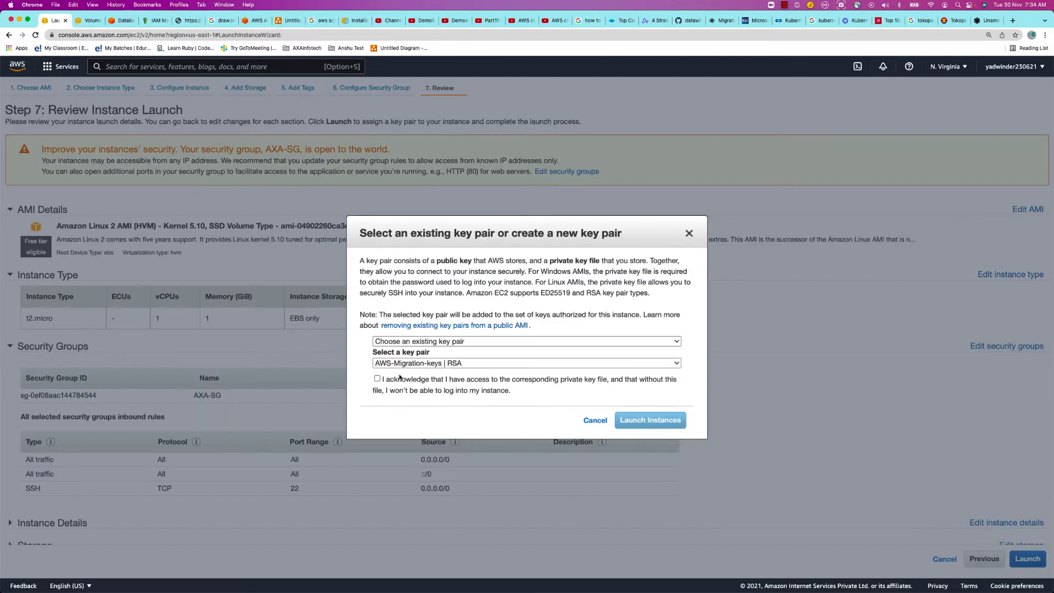
left_click(377, 378)
left_click(407, 365)
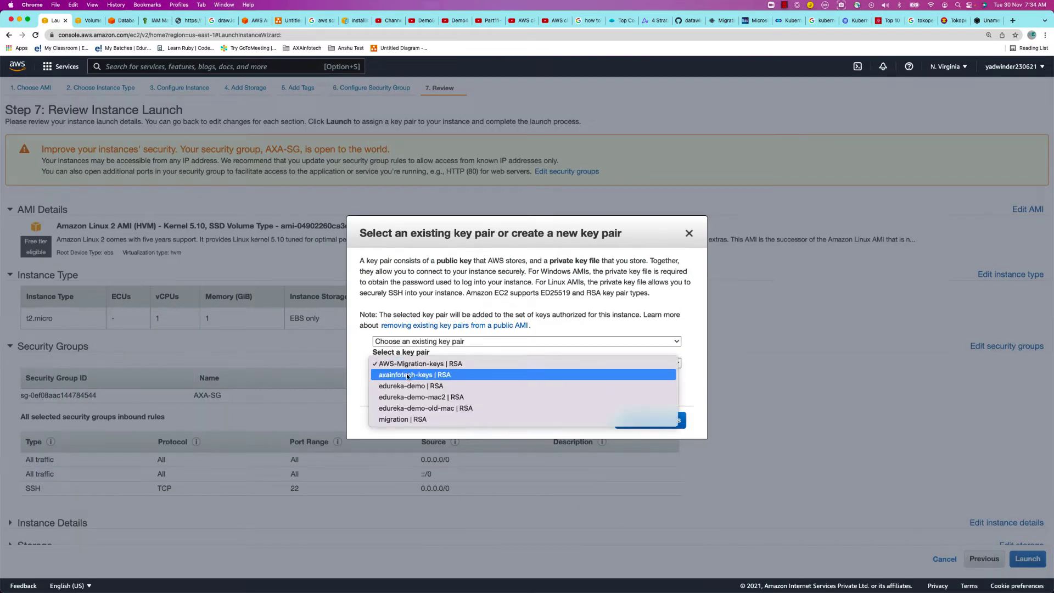
left_click(407, 375)
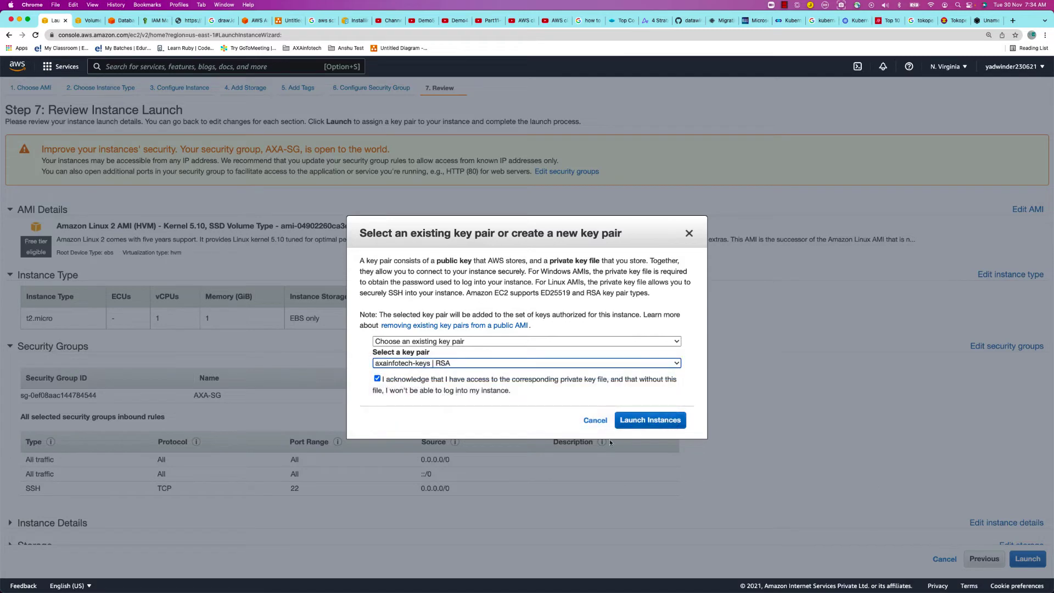
left_click(651, 423)
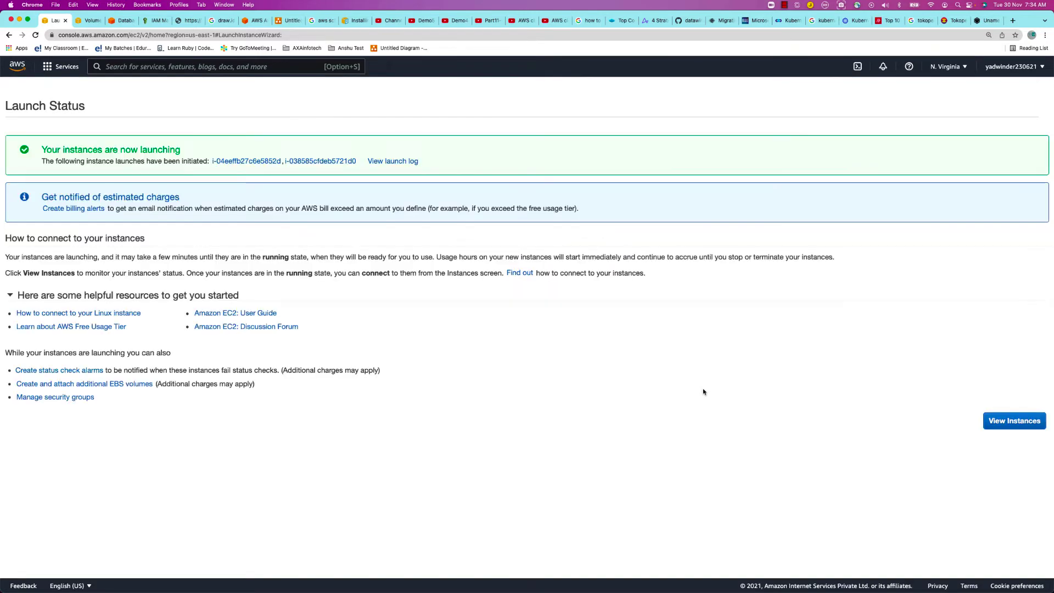
left_click(1022, 421)
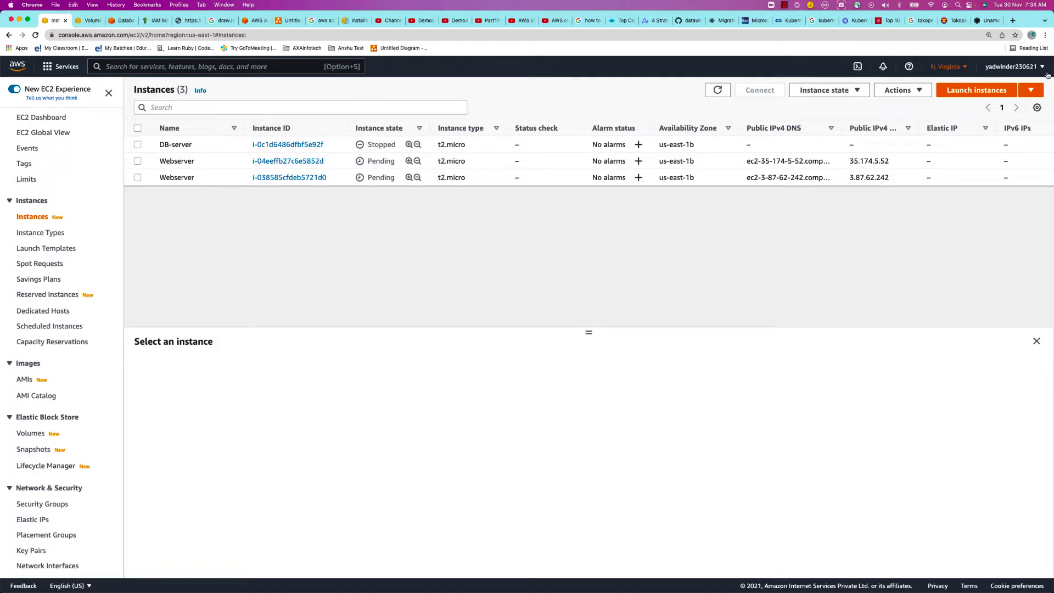
left_click(717, 91)
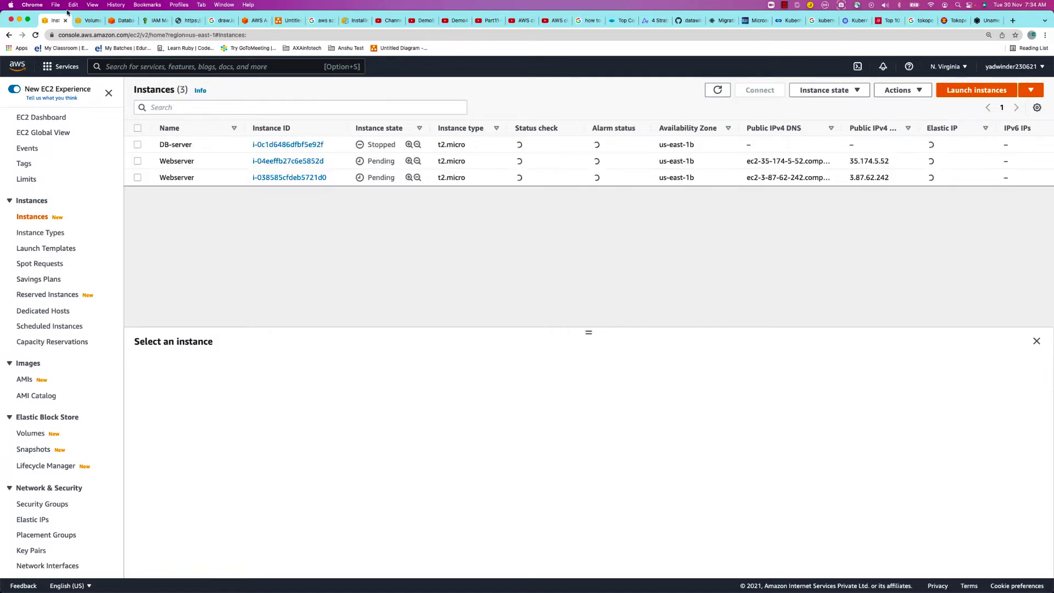
Step: Open the EFS service in a new browser tab and look over its overview page down to the benefits and features
left_click(91, 22)
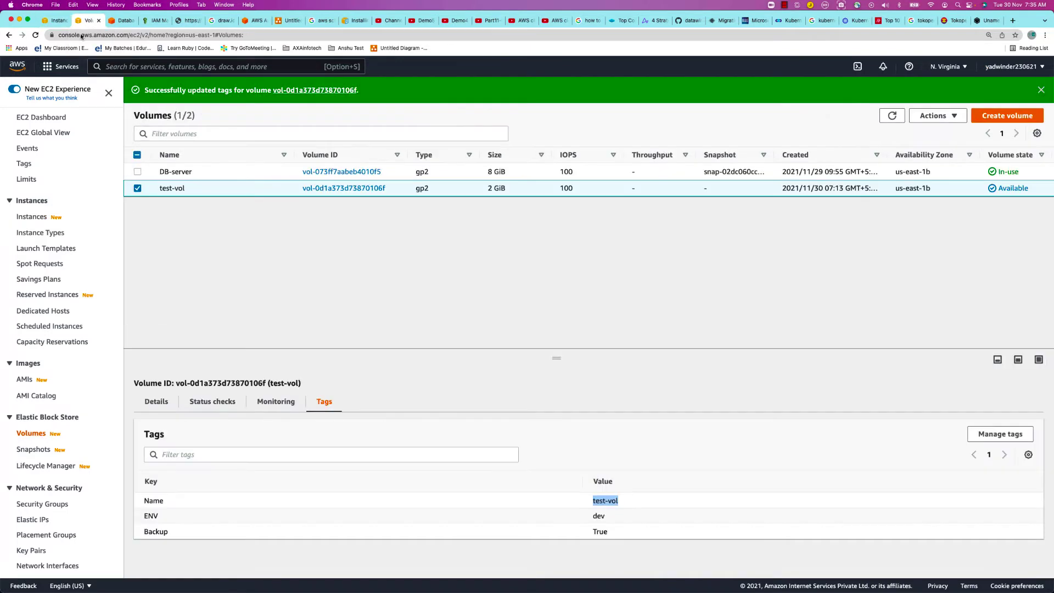
left_click(66, 71)
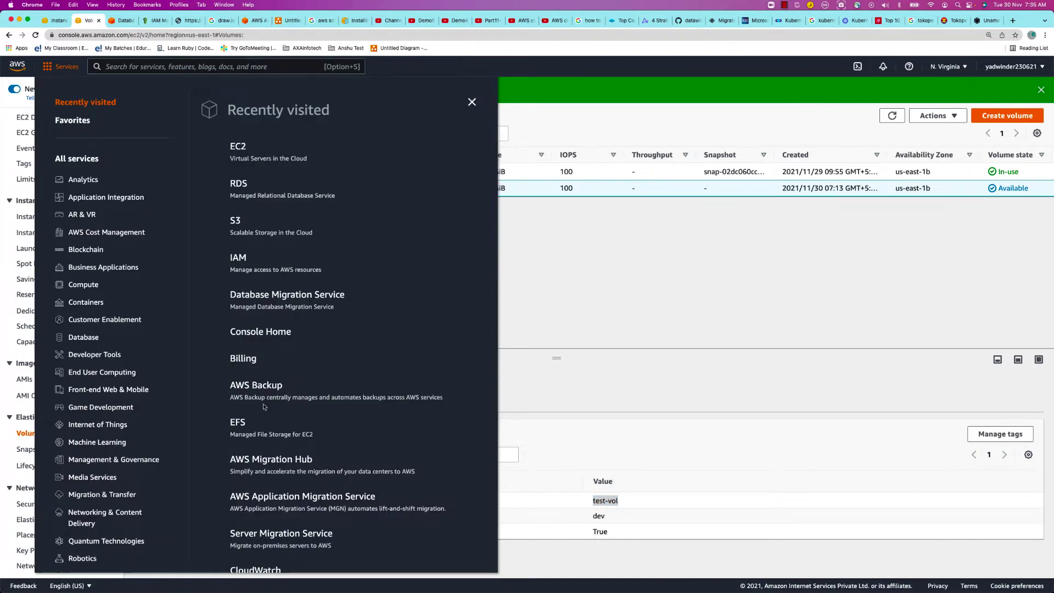
right_click(238, 423)
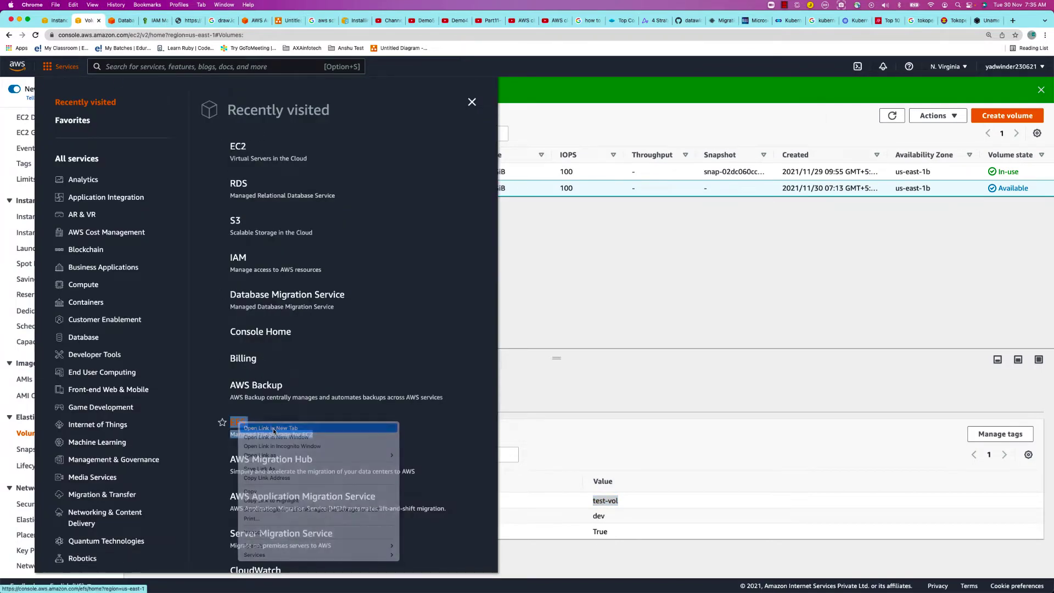
left_click(274, 428)
left_click(120, 20)
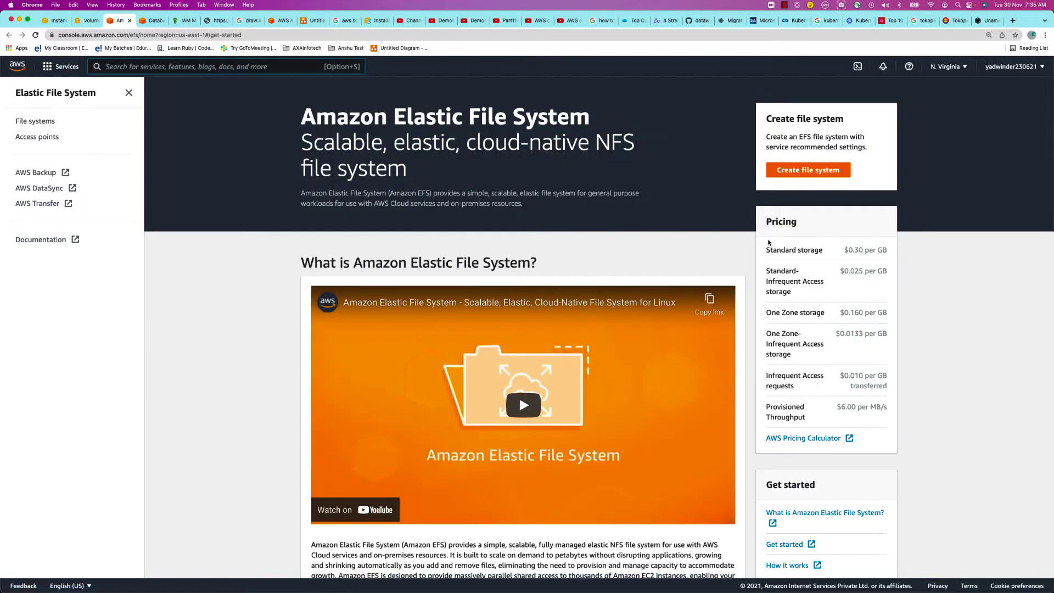
scroll(762, 242, "down", 3)
scroll(762, 243, "down", 5)
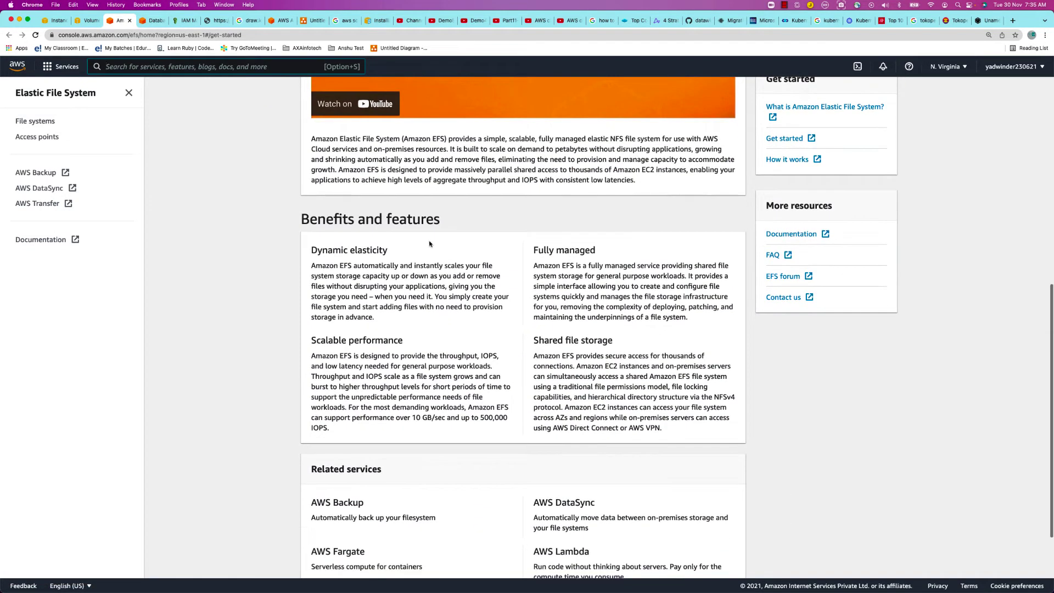
Step: Review the Amazon EFS benefits on dynamic elasticity, scalable performance and shared file storage, comparing them with the EFS diagram
left_click(374, 251)
left_click_drag(375, 251, 302, 256)
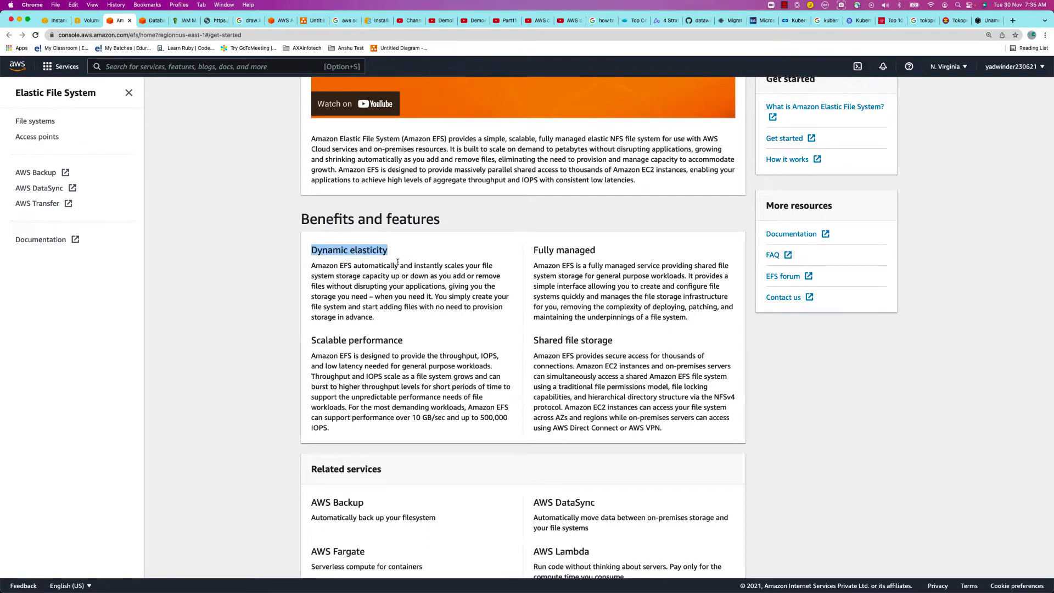
key("super+Tab")
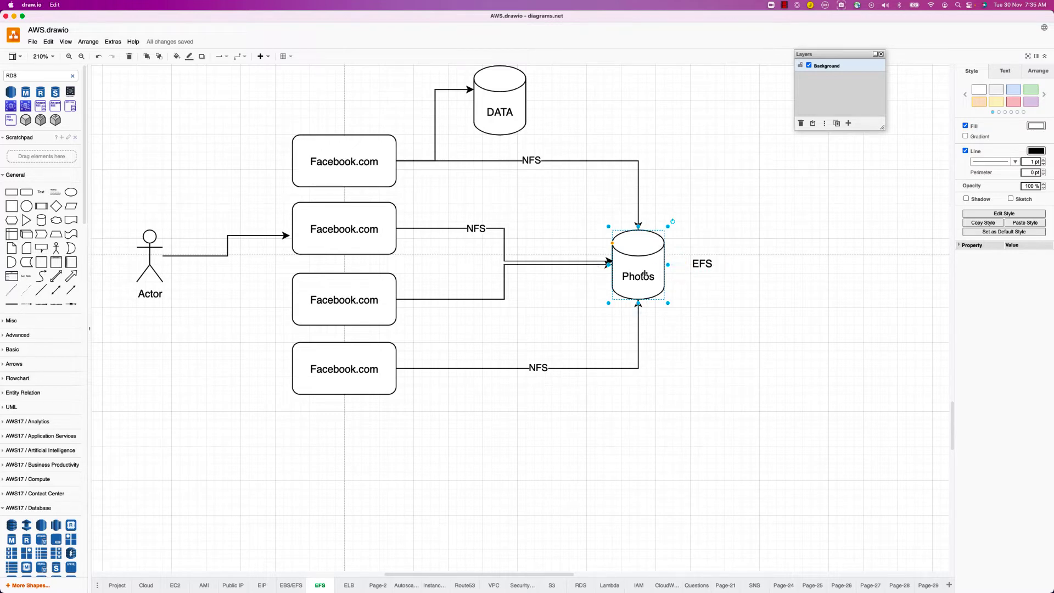
key("super+Tab")
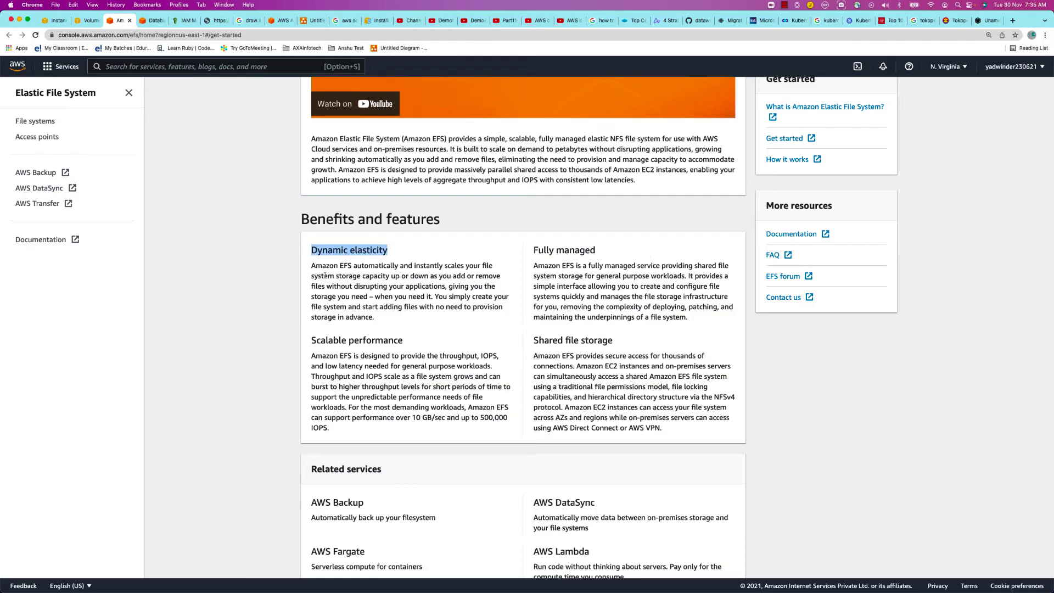
left_click_drag(407, 344, 308, 343)
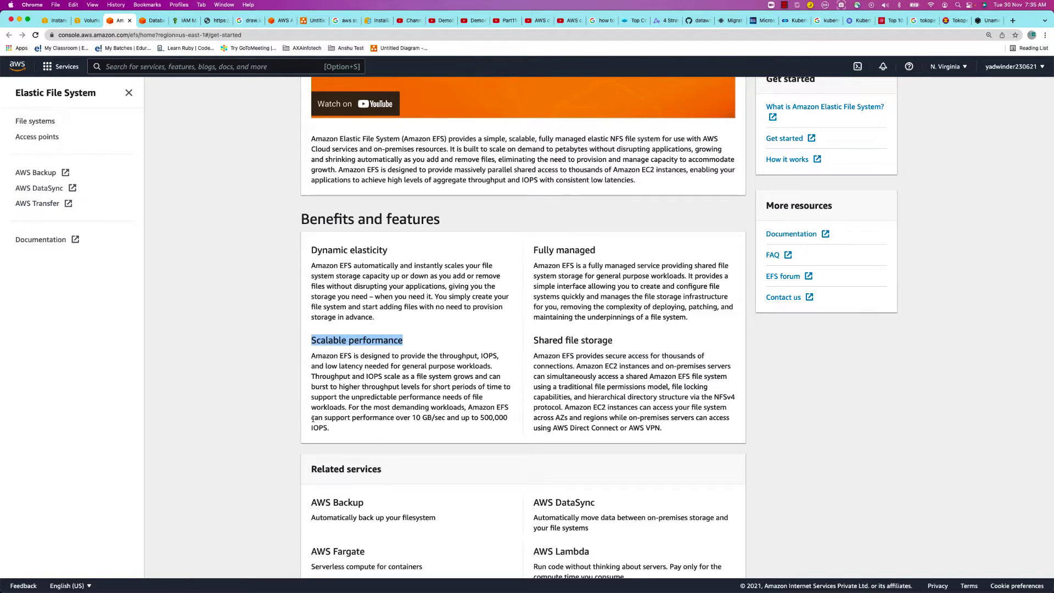
left_click_drag(311, 418, 508, 419)
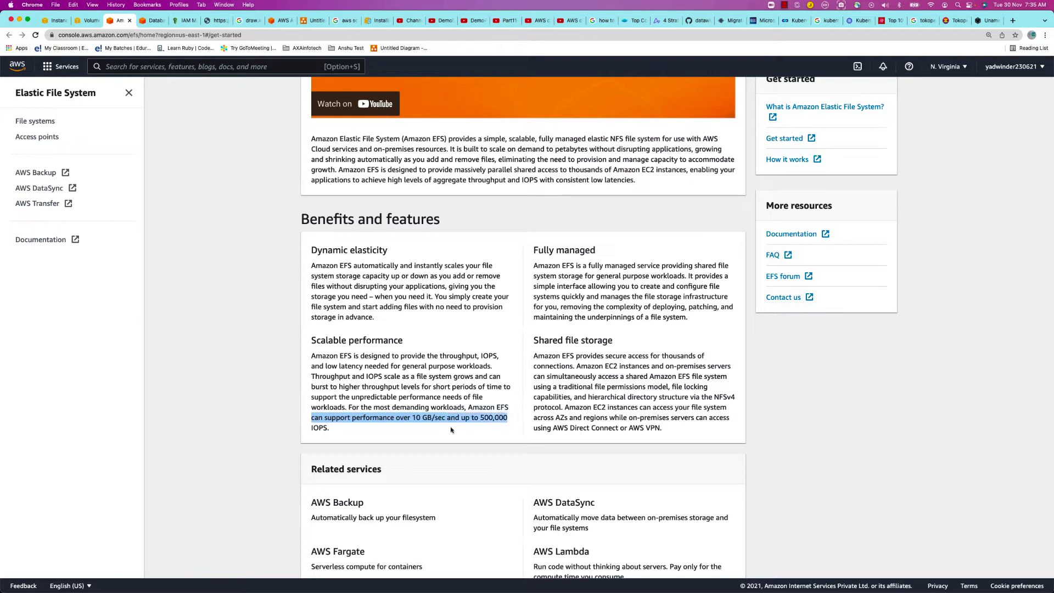
left_click(347, 434)
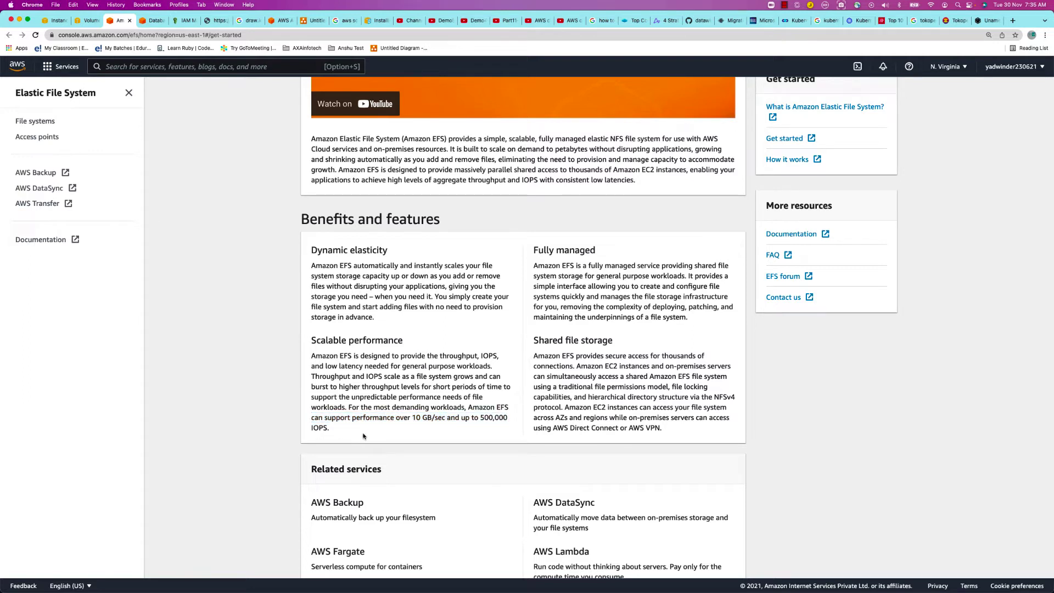
left_click_drag(625, 341, 511, 345)
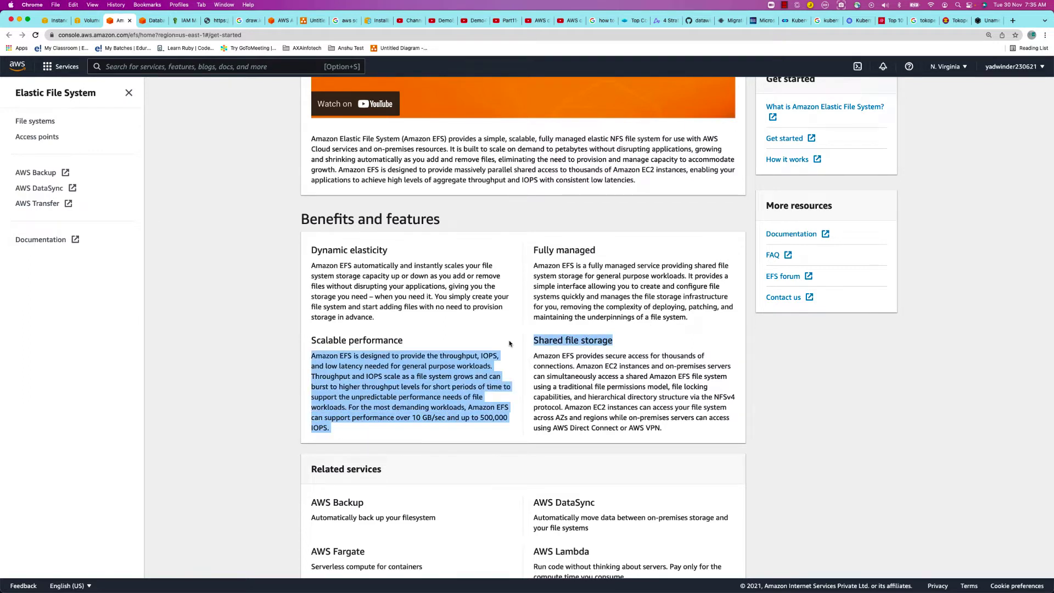
left_click(593, 308)
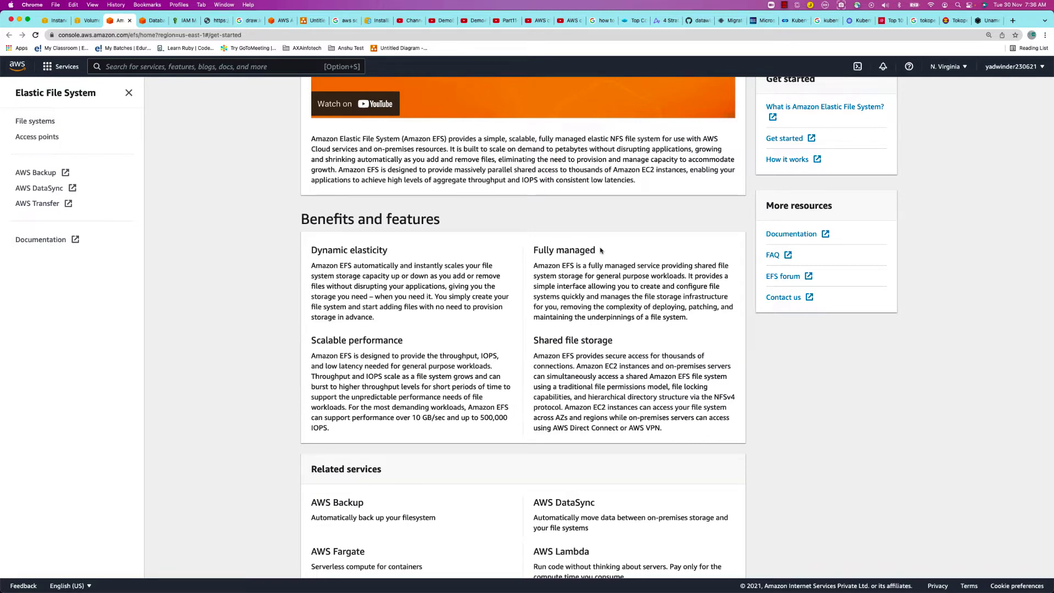
Step: Examine the EFS pricing for Standard storage and Standard-Infrequent Access storage
scroll(530, 313, "down", 3)
scroll(530, 313, "up", 10)
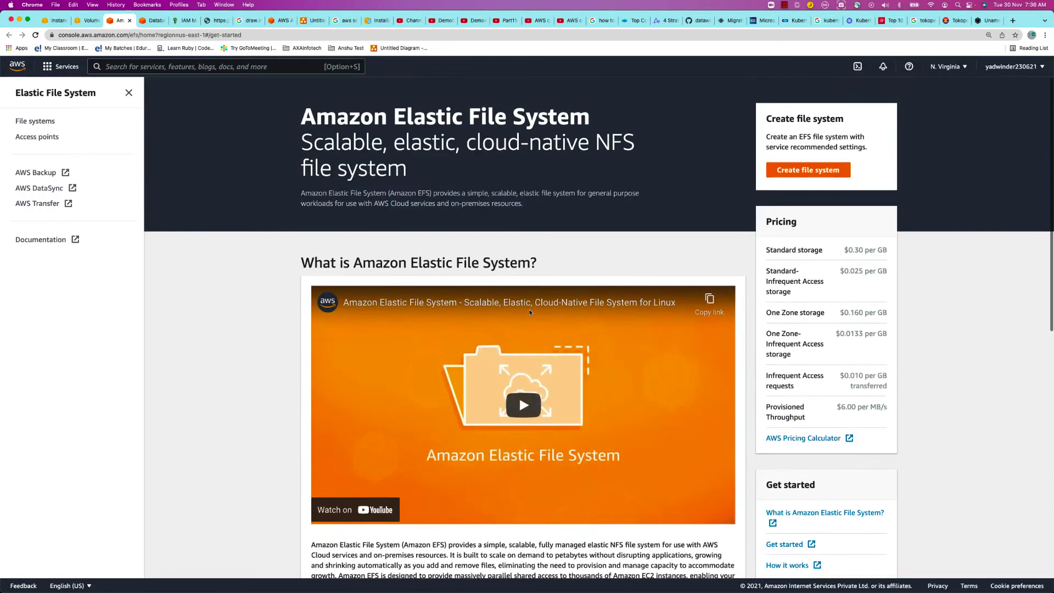
scroll(529, 312, "down", 2)
scroll(529, 312, "down", 2)
scroll(518, 291, "up", 4)
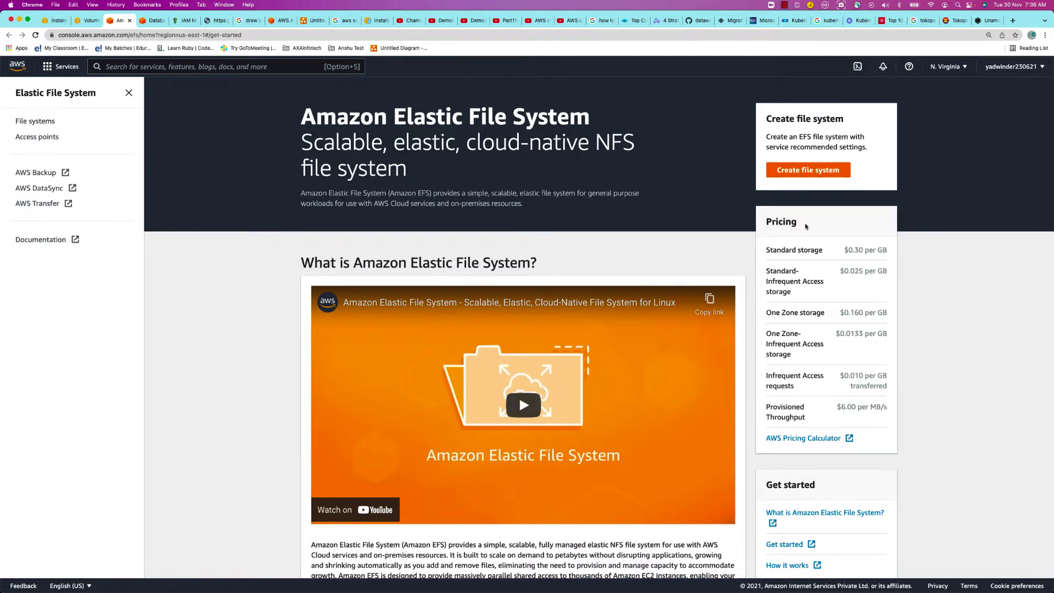
triple_click(782, 249)
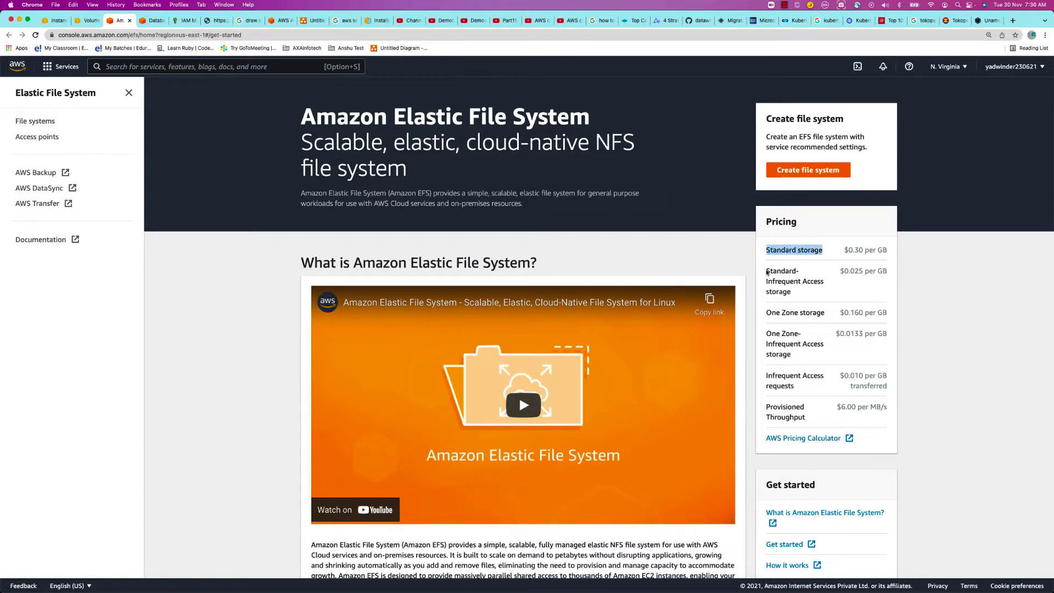
left_click_drag(767, 272, 790, 292)
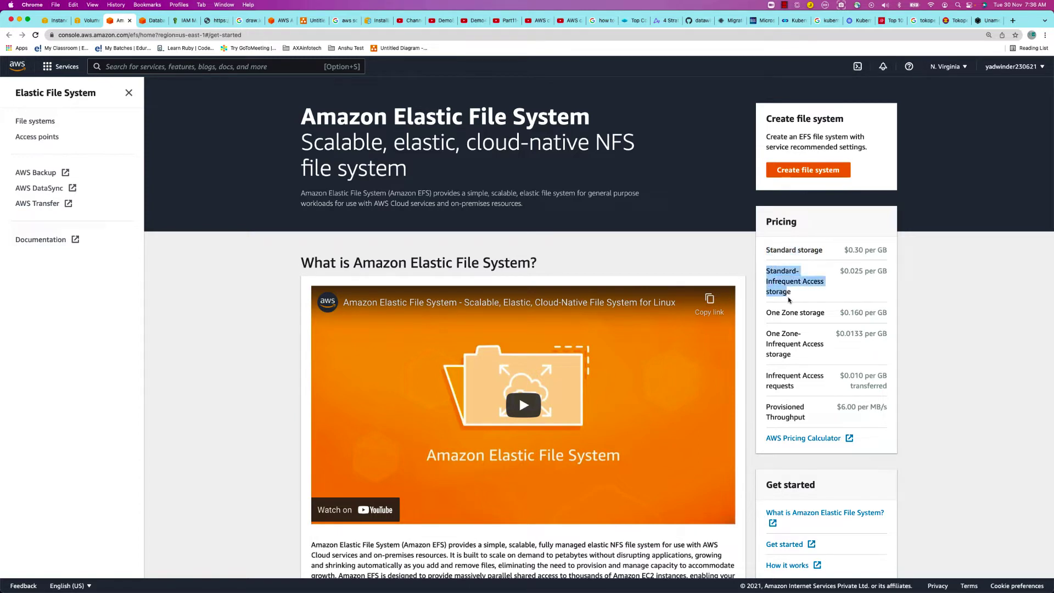
Step: Start creating a file system named myefs, keeping the default VPC and Regional availability
left_click(806, 172)
left_click(527, 277)
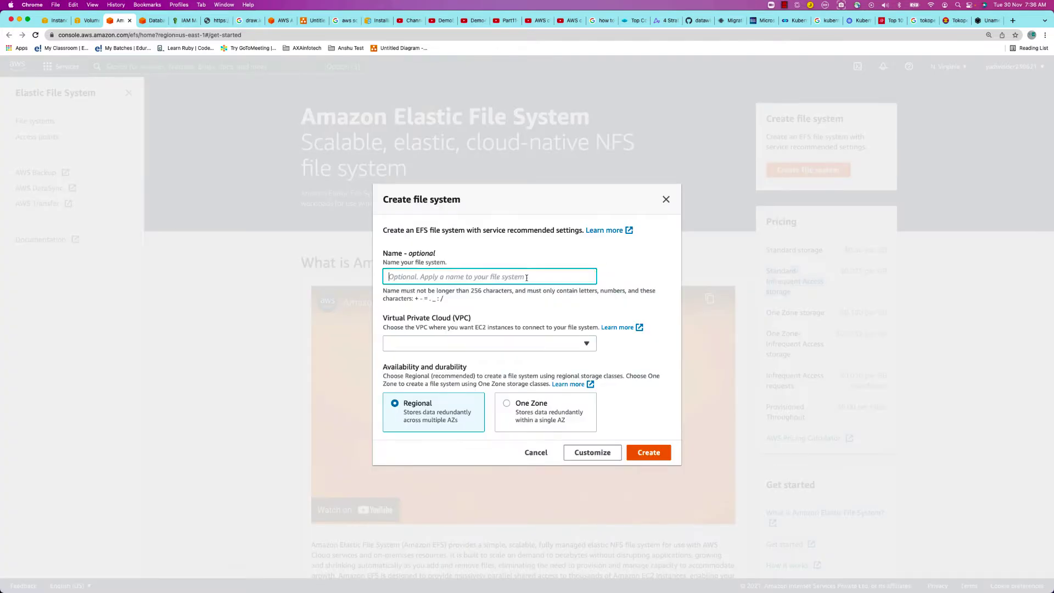
type("mye")
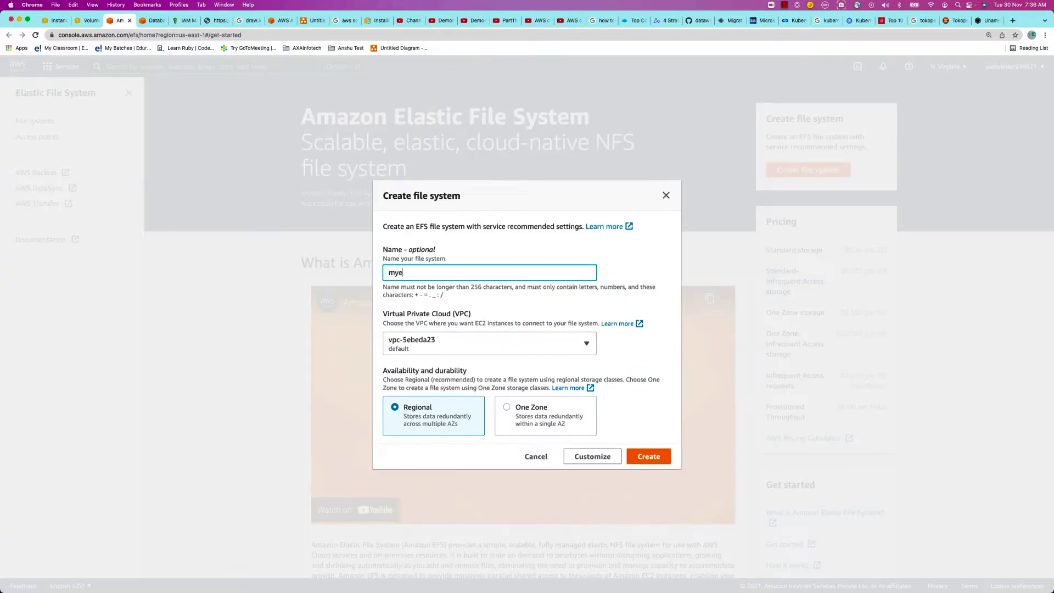
type("sf")
key("BackSpace")
key("BackSpace")
type("fs")
left_click(420, 348)
left_click(419, 347)
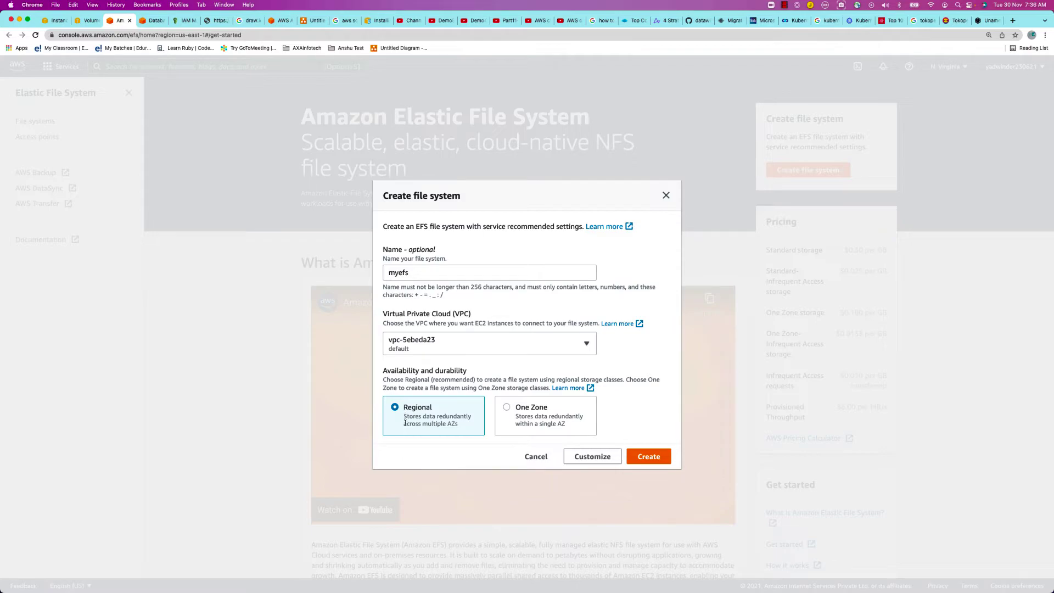
Step: Consult the EFS diagram, open the customized settings for myefs, keep automatic backups enabled, and review lifecycle management
key("super+Tab")
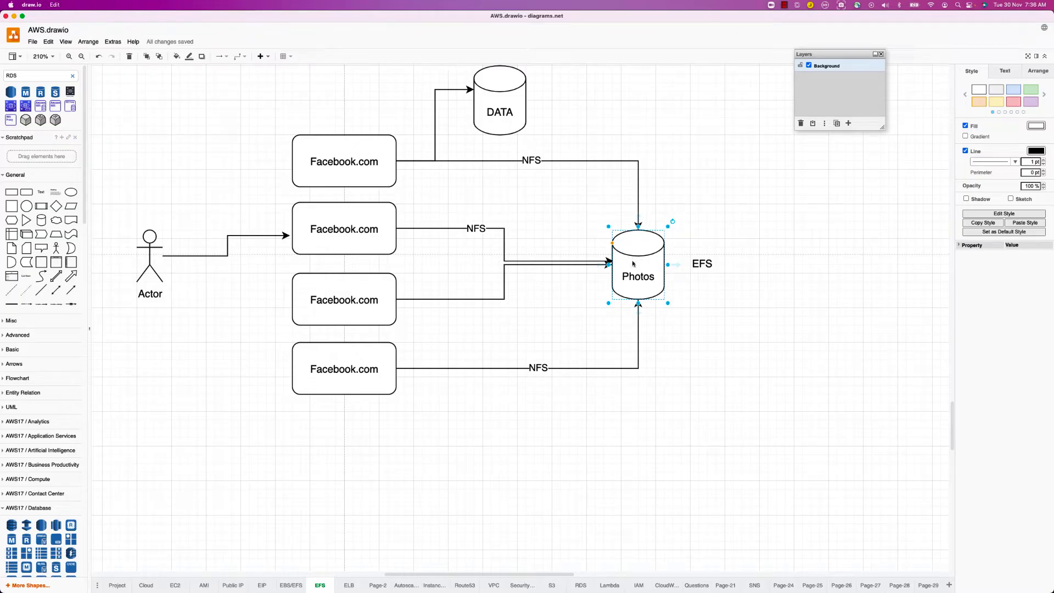
key("super+Tab")
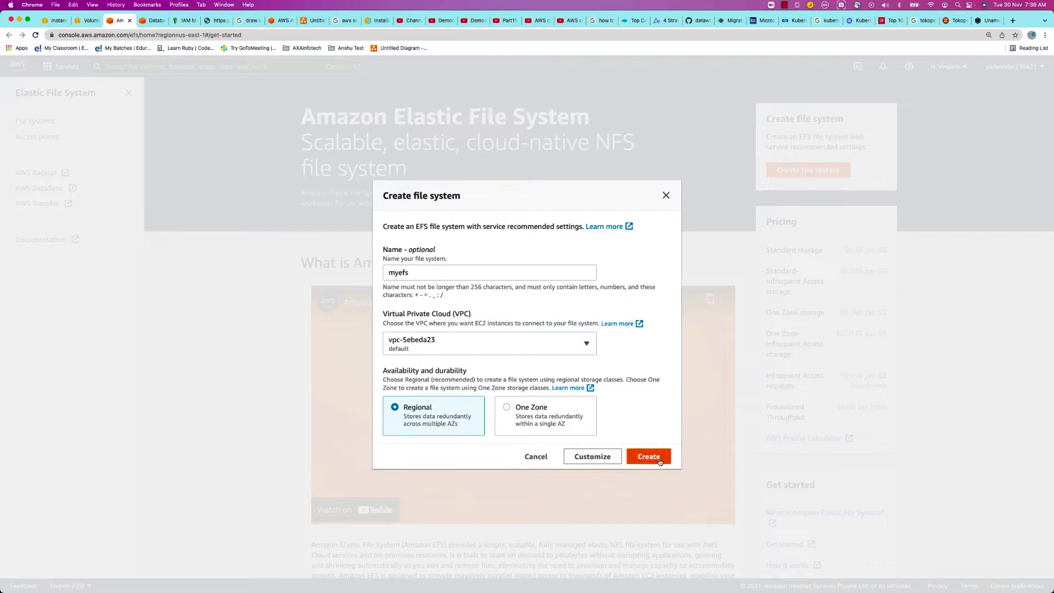
left_click(606, 460)
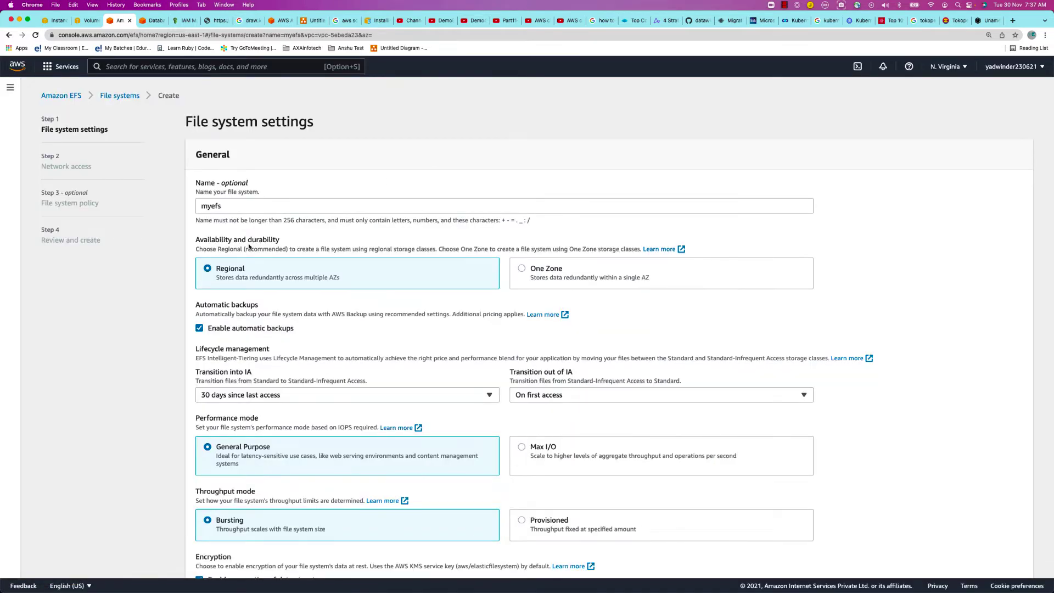
scroll(248, 247, "down", 5)
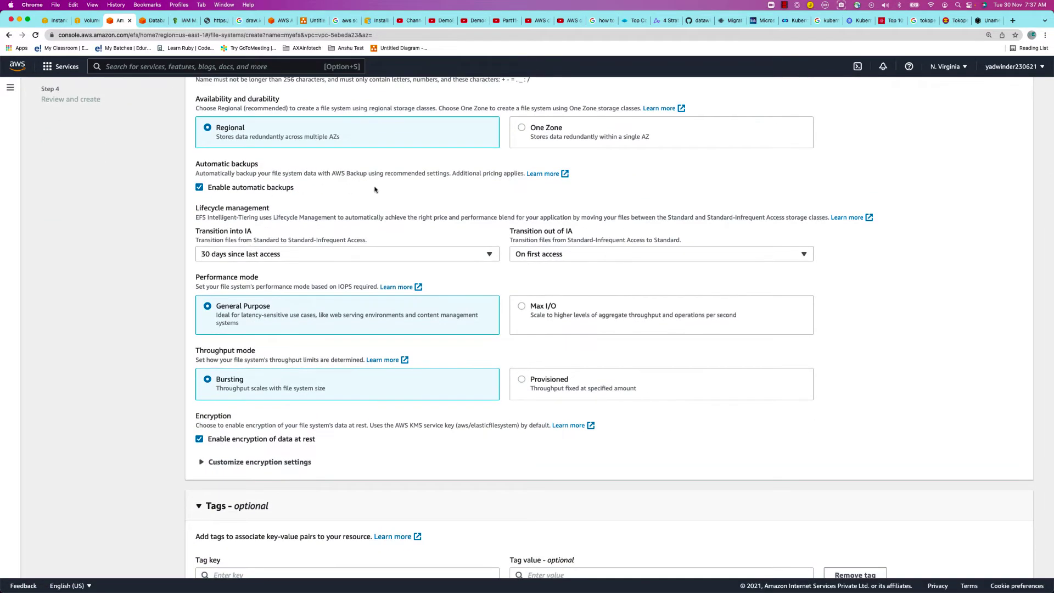
scroll(270, 190, "up", 2)
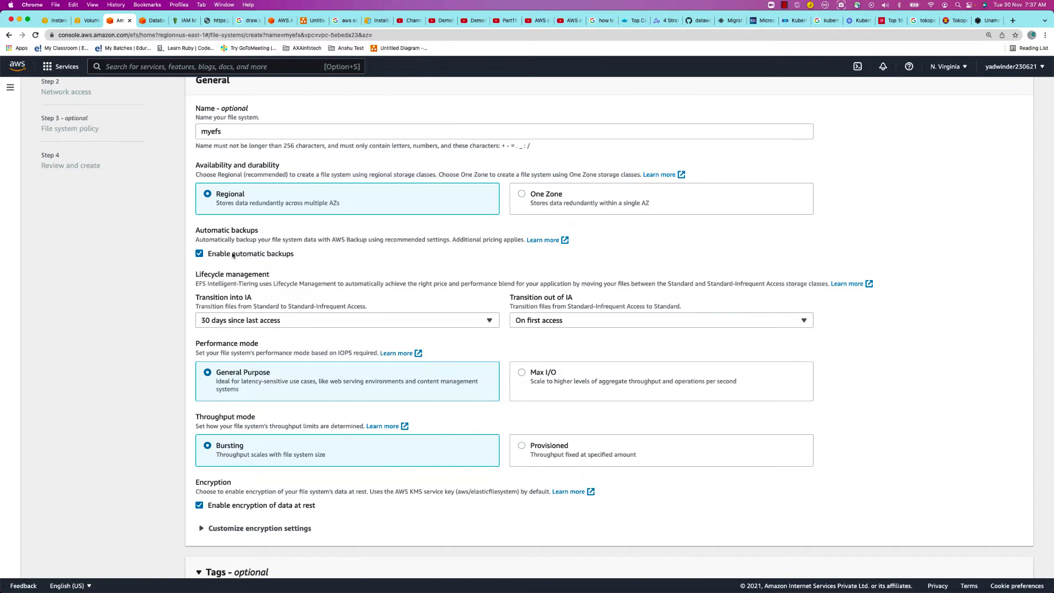
left_click(200, 254)
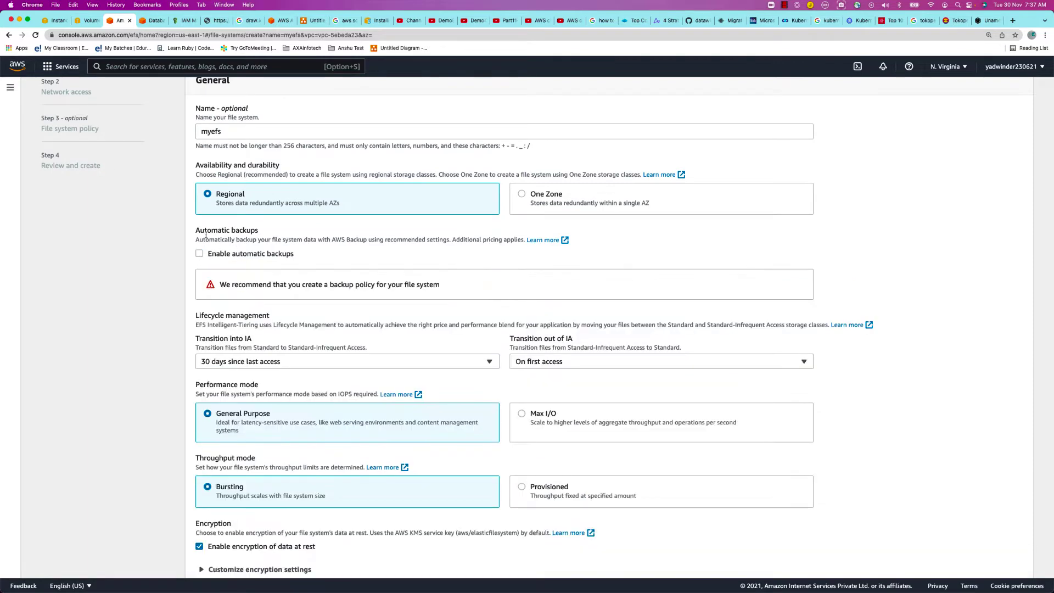
left_click(198, 255)
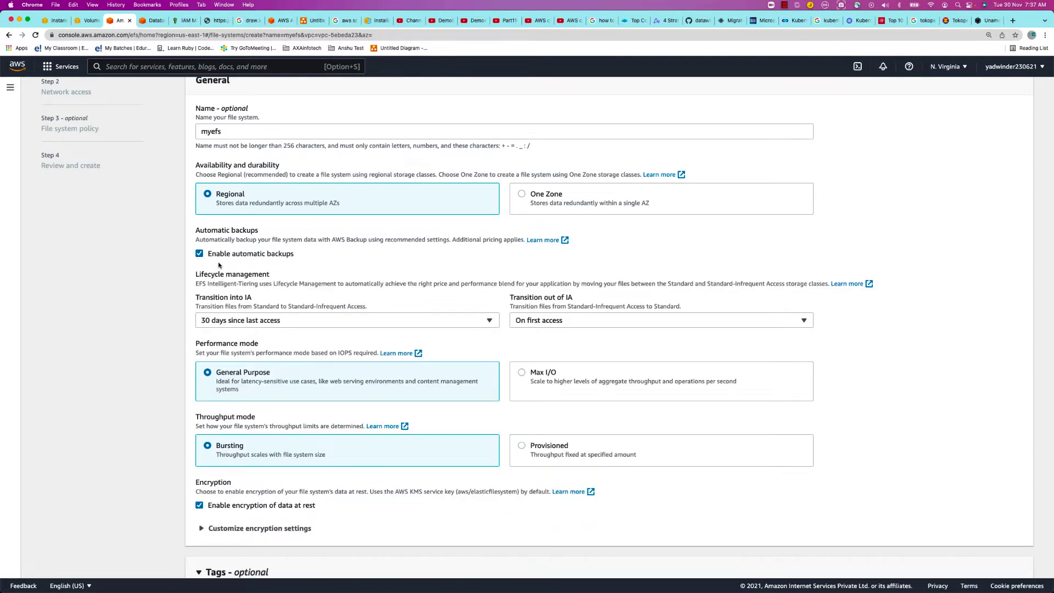
left_click_drag(193, 279, 269, 275)
left_click(210, 309)
Step: Switch to draw.io, enlarge the Photos cylinder to roughly double its width, and move the EFS label clear of it
key("super+Tab")
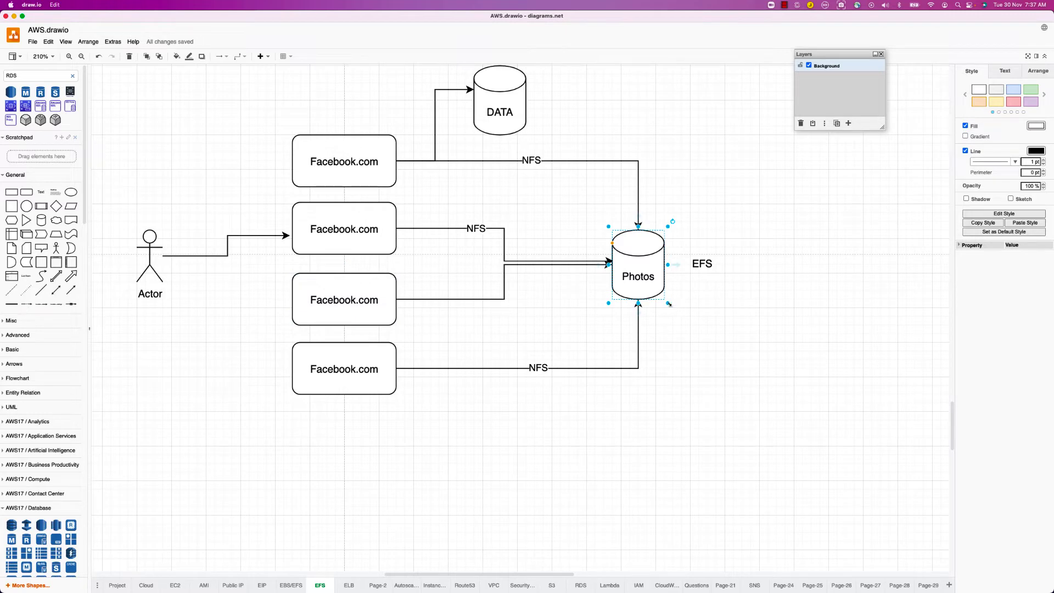
left_click_drag(669, 303, 732, 336)
left_click(702, 265)
left_click_drag(702, 265, 768, 274)
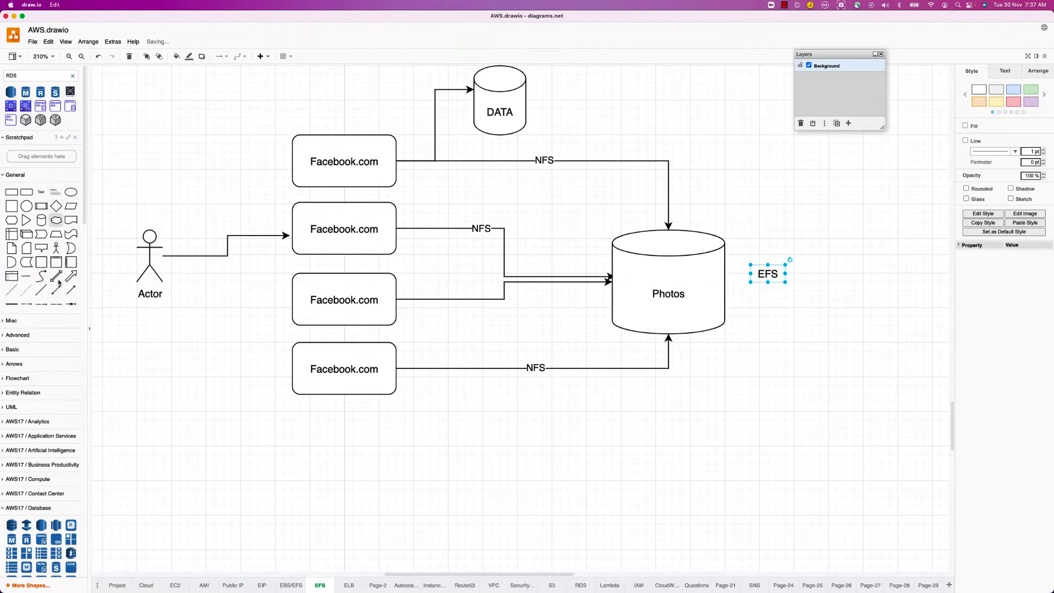
Step: Draw a vertical line through the Photos cylinder from top to bottom, splitting it into two halves
left_click_drag(42, 292, 668, 230)
left_click_drag(668, 337, 669, 335)
left_click(767, 350)
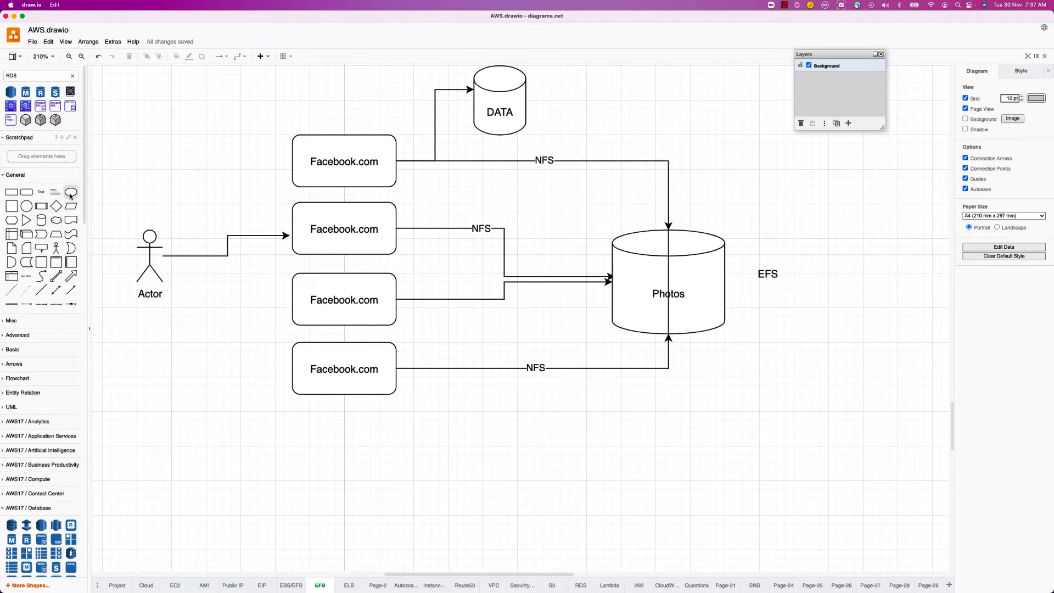
Step: Add a small circle in the upper part of the cylinder's left half and fill it with purple
left_click_drag(70, 191, 625, 269)
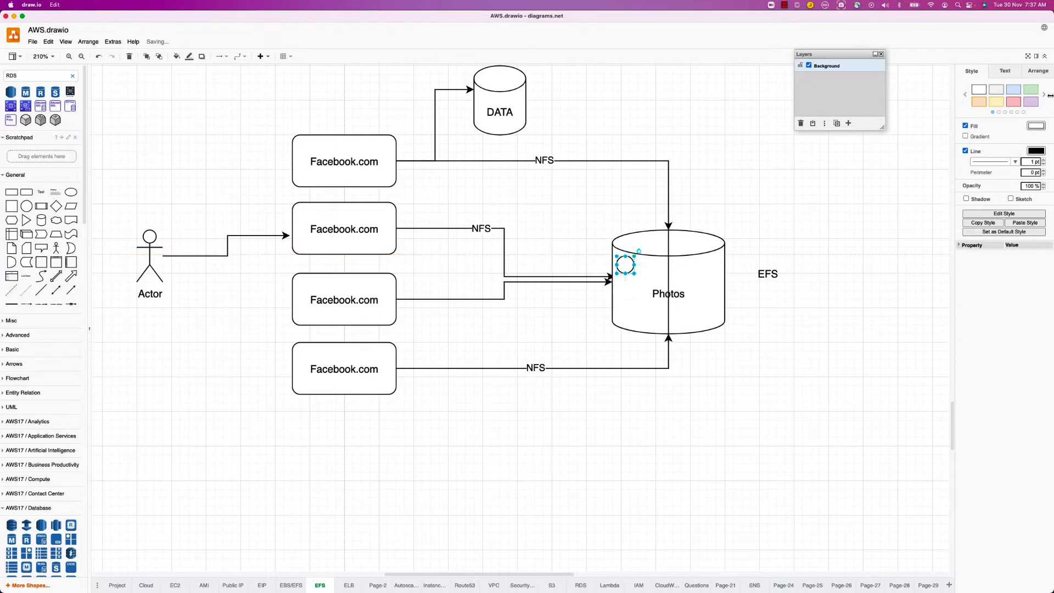
left_click(1044, 94)
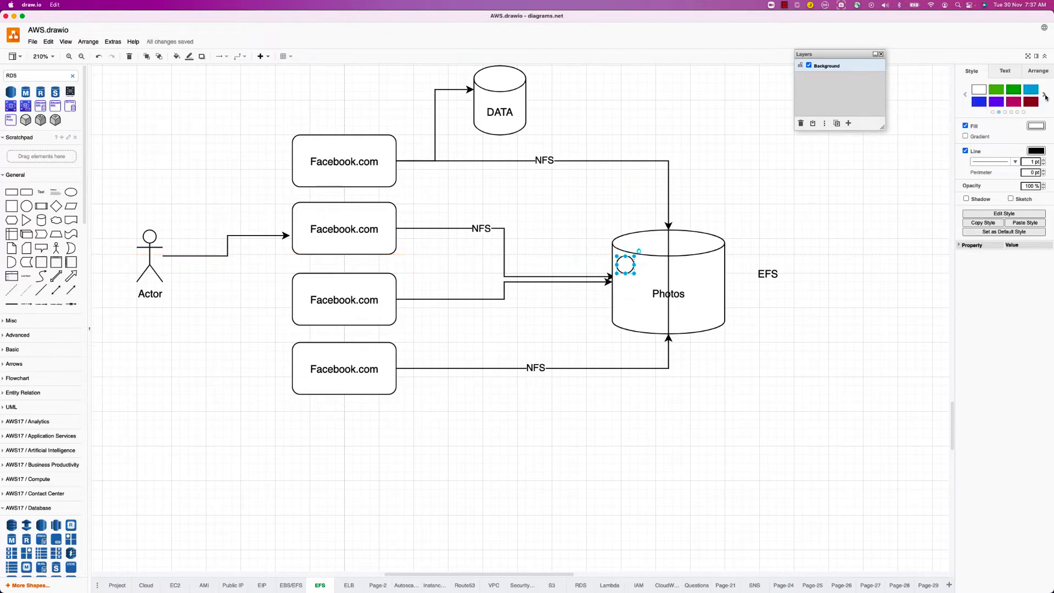
left_click(1002, 104)
left_click(585, 270)
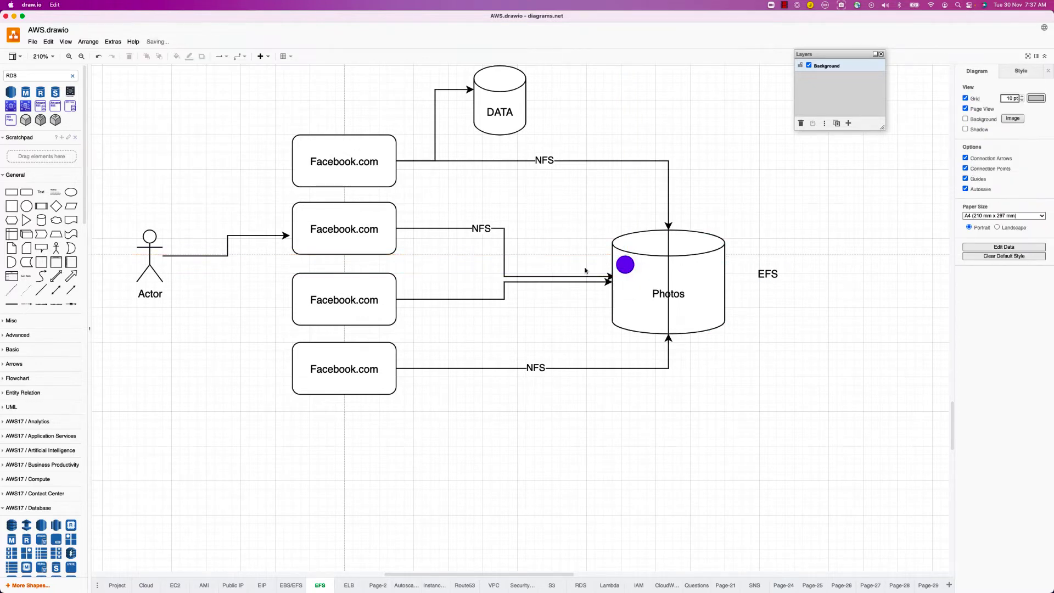
Step: Duplicate the purple circle twice and spread the copies within the cylinder's left half
left_click(629, 268)
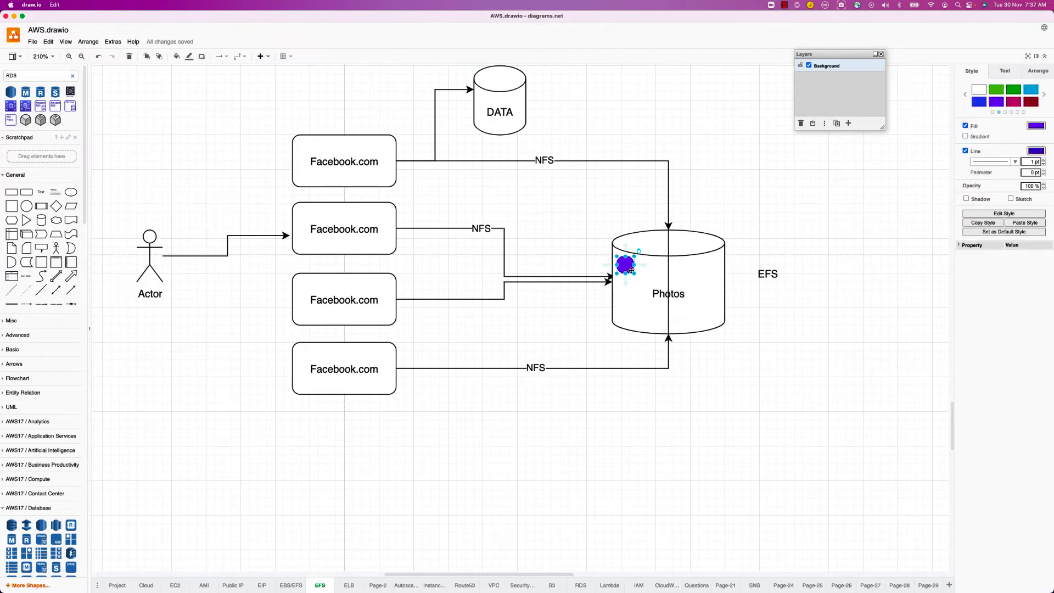
key("super+d")
key("super+d")
left_click_drag(642, 291, 628, 319)
left_click_drag(634, 273, 646, 273)
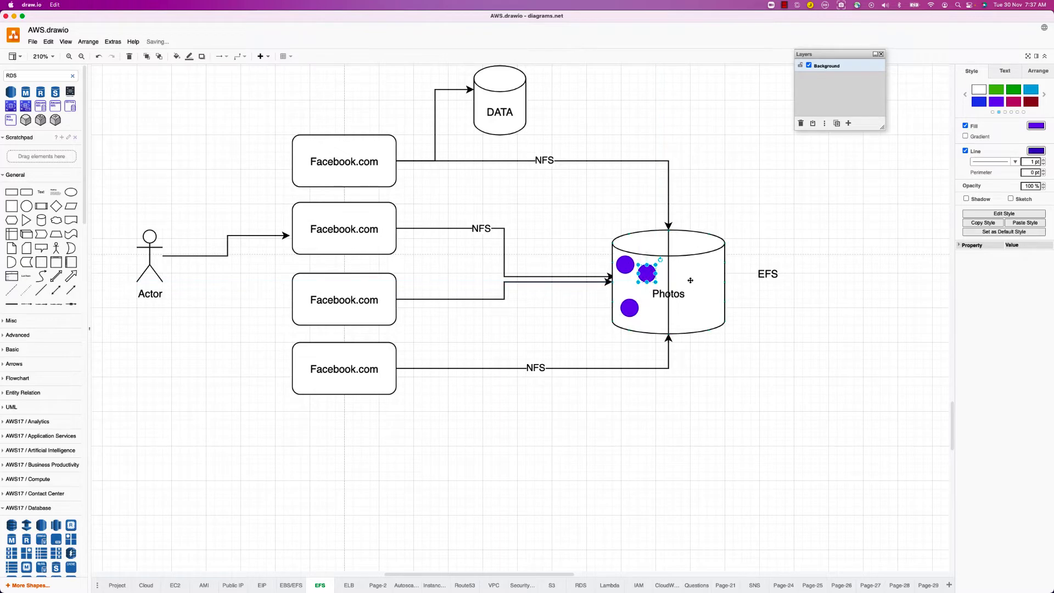
left_click(690, 494)
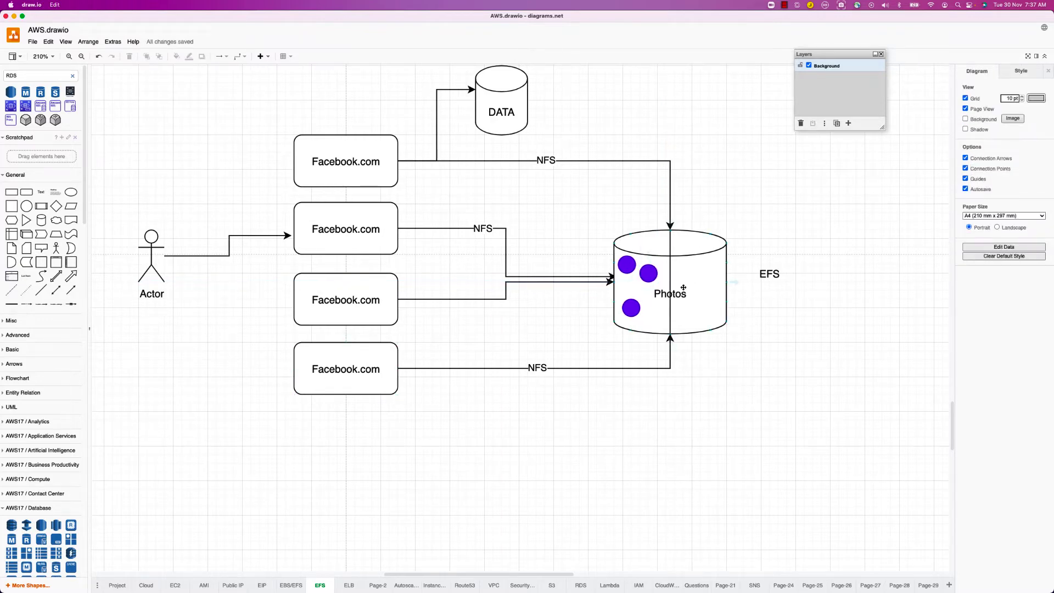
Step: Move the purple circle nearest the dividing line into the cylinder's right half
left_click(648, 273)
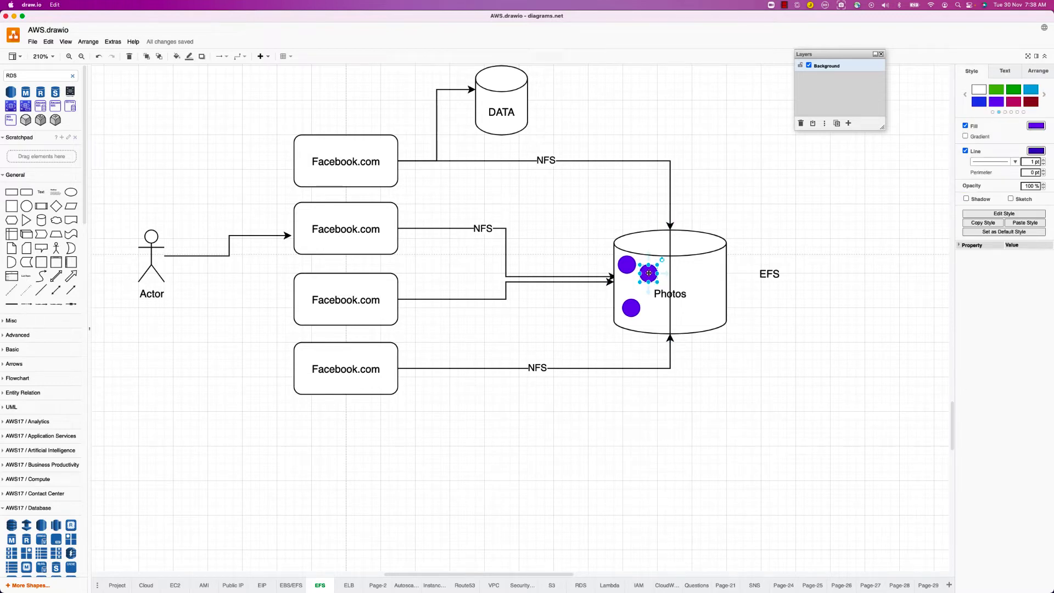
left_click_drag(648, 274, 707, 275)
left_click(709, 247)
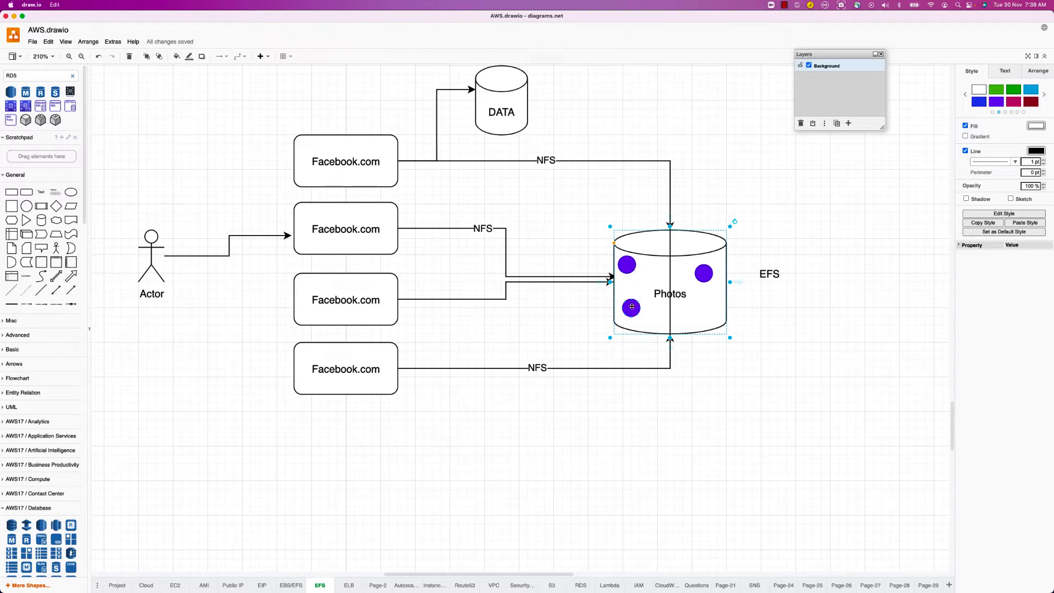
left_click(631, 306)
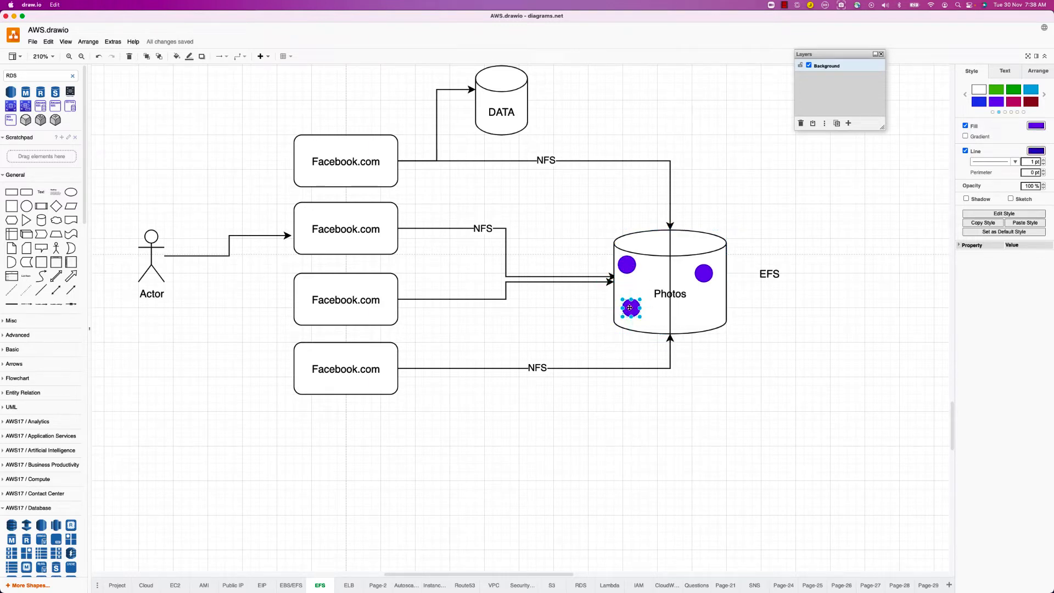
Step: Add a text label reading "standard" at the top of the Photos cylinder's left half
left_click_drag(630, 307, 631, 234)
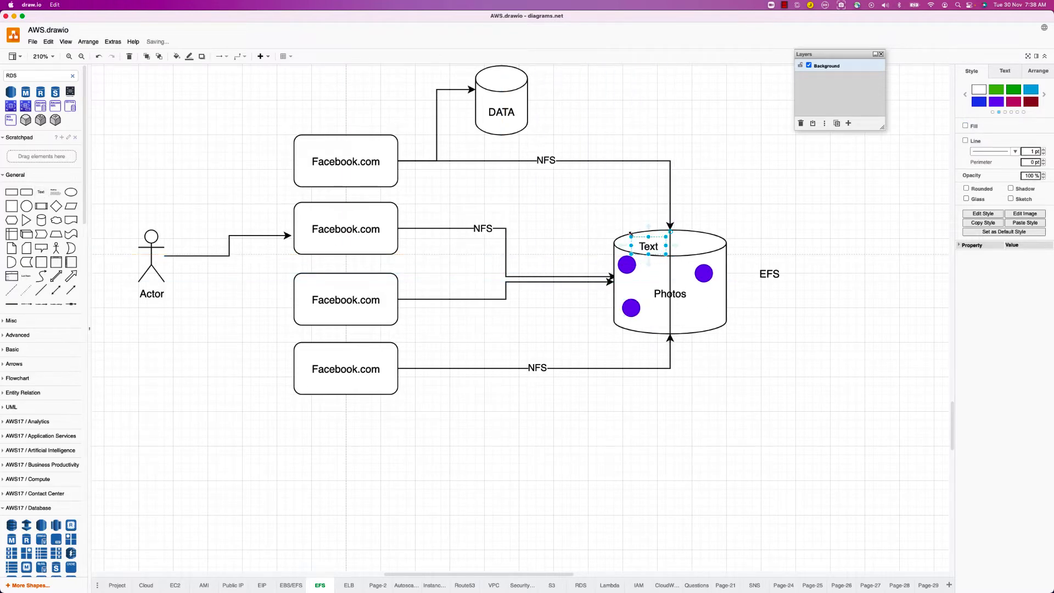
double_click(631, 234)
type("standar")
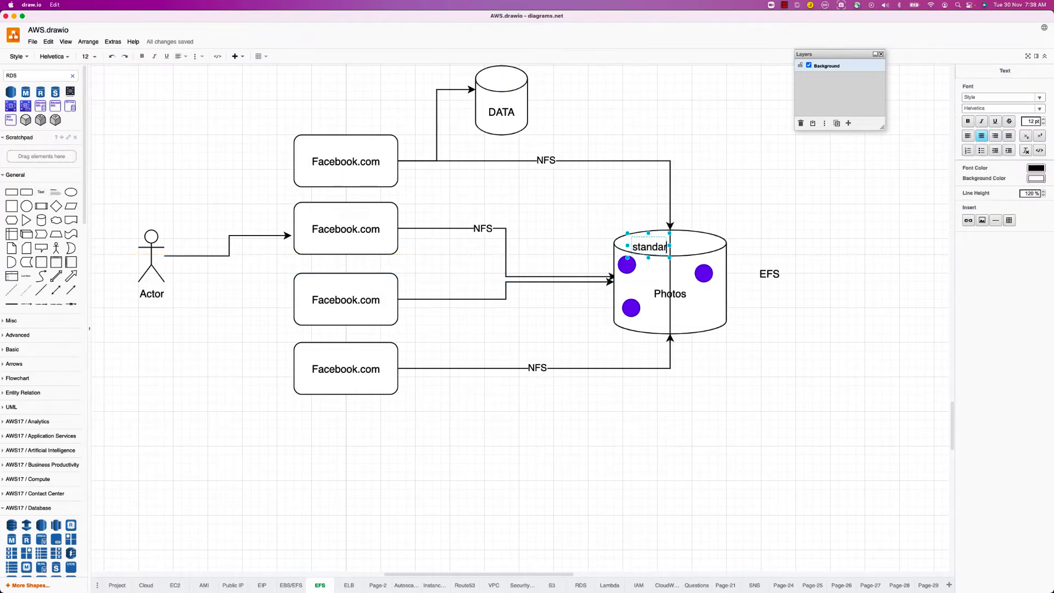
type("d")
left_click(685, 195)
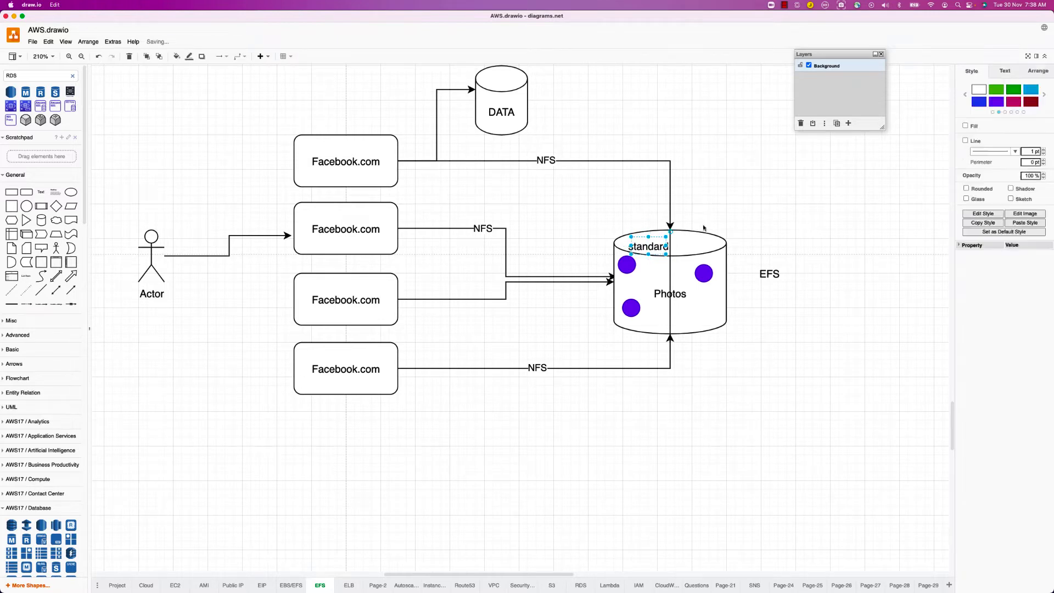
left_click(685, 194)
Step: Duplicate the "standard" label, place the copy at the top of the cylinder's right half and change its text to "IA"
left_click(646, 247)
key("ctrl+d")
left_click_drag(660, 257, 695, 247)
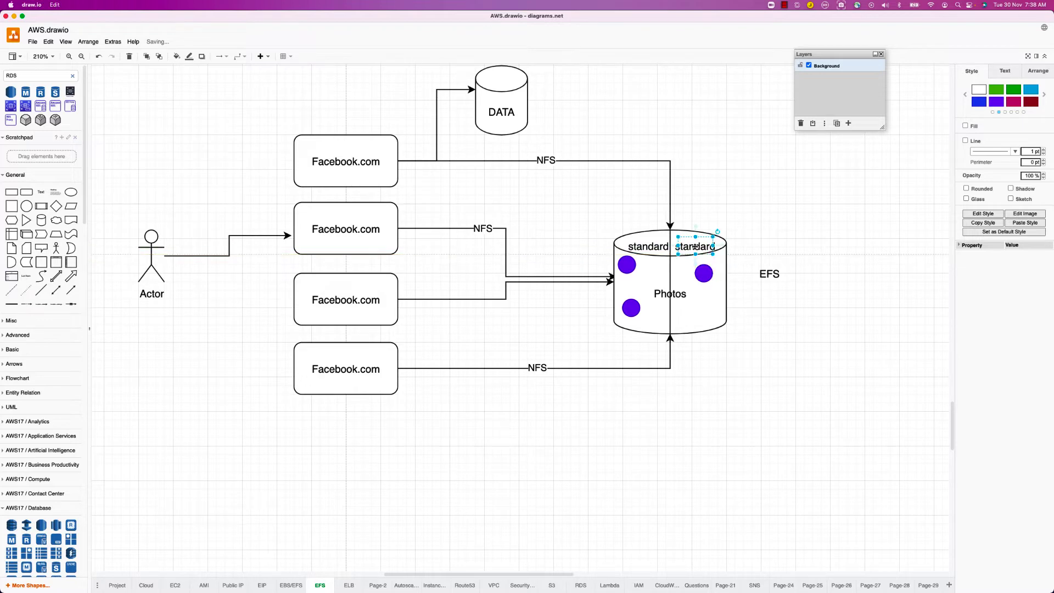
double_click(695, 247)
key("BackSpace")
type("IA")
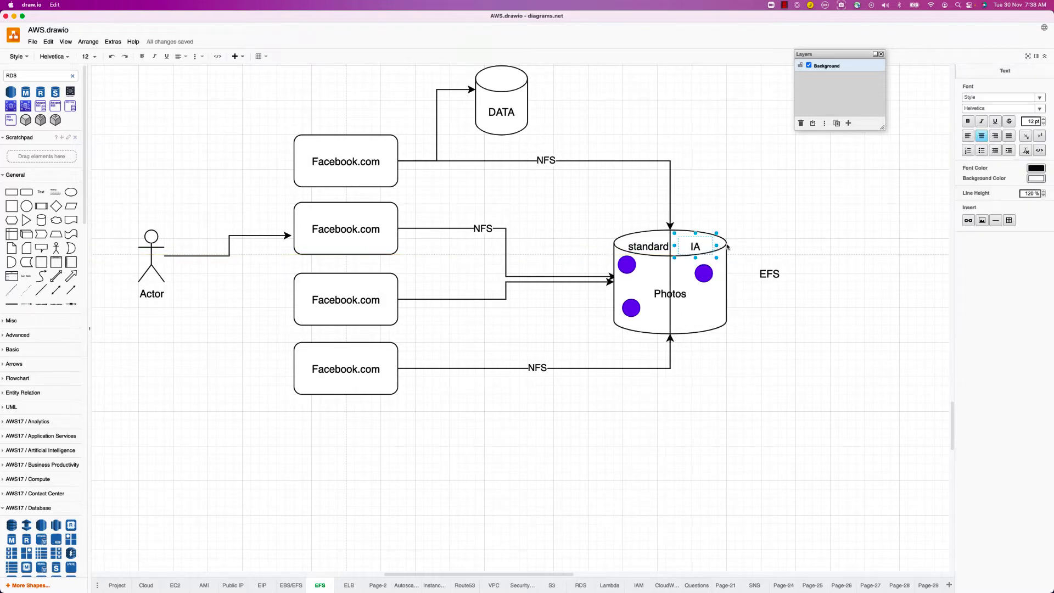
key("Escape")
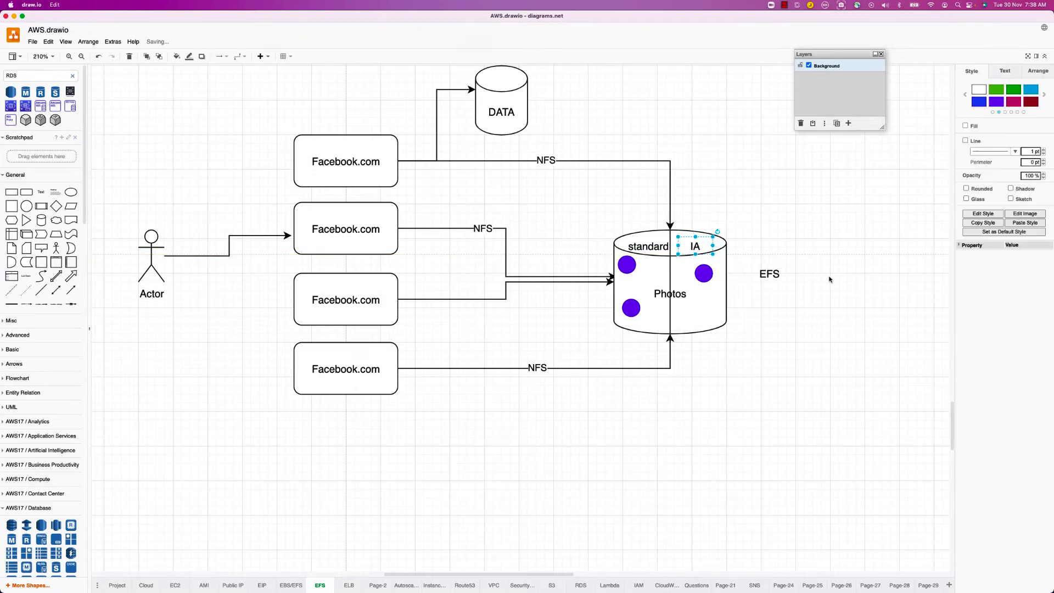
Step: Switch to the AWS console and review the Transition into IA and Transition out of IA choices, keeping 30 days since last access and On first access
key("super+Tab")
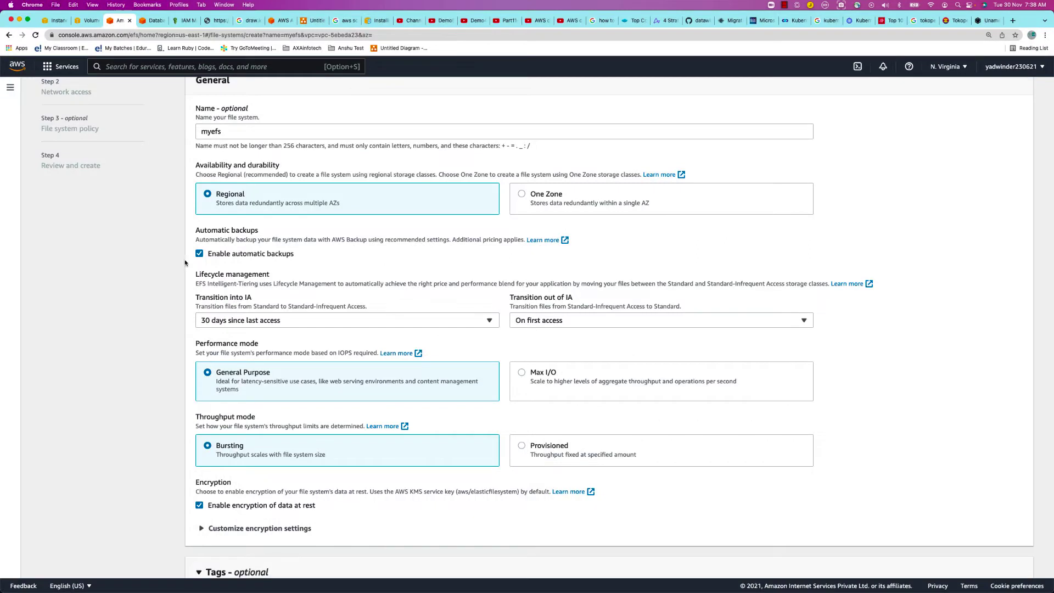
left_click(262, 322)
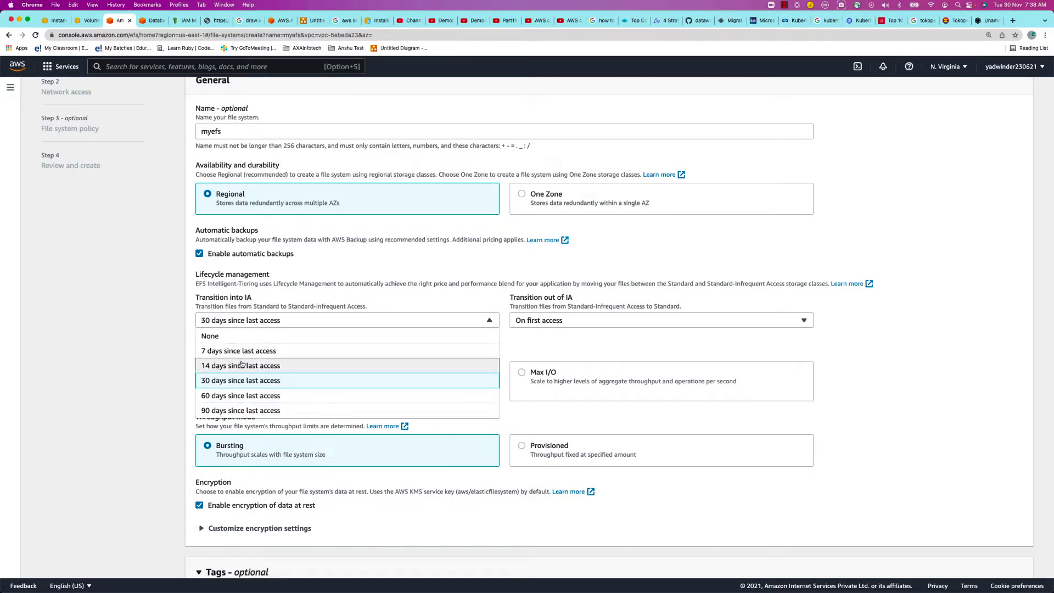
left_click(627, 347)
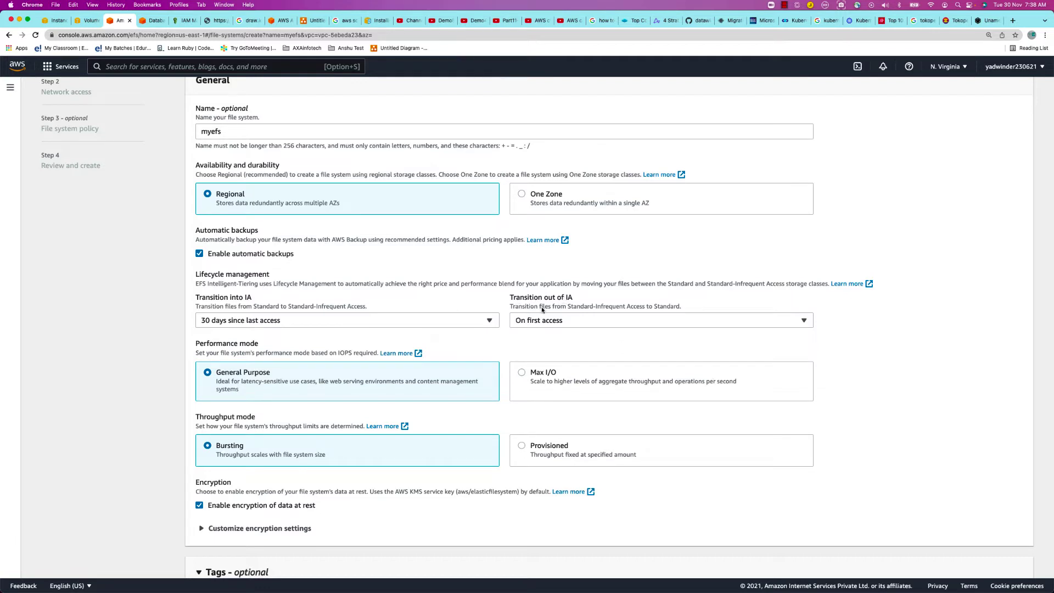
left_click(571, 321)
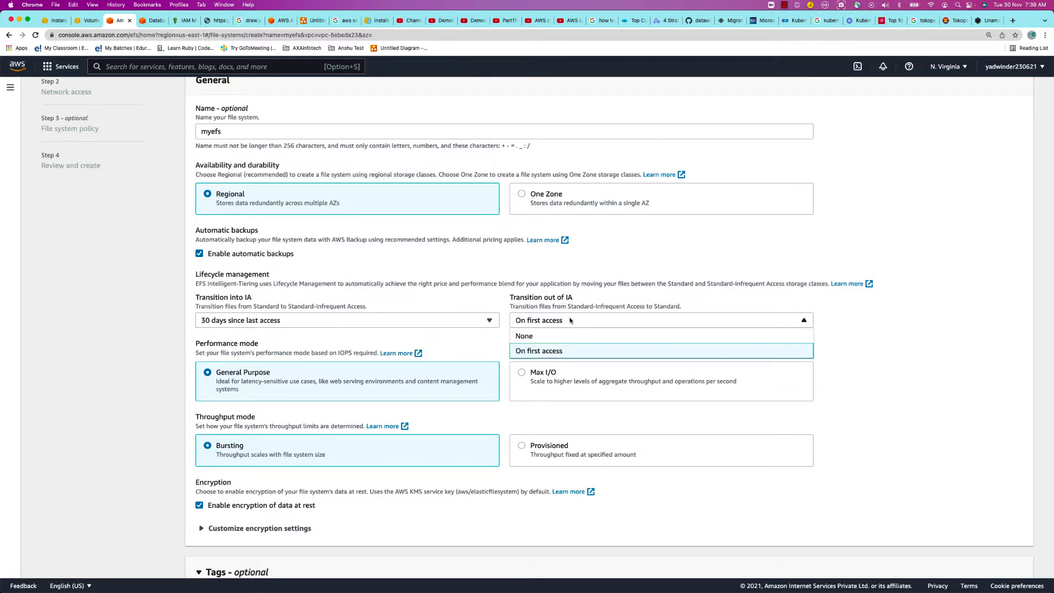
left_click(551, 354)
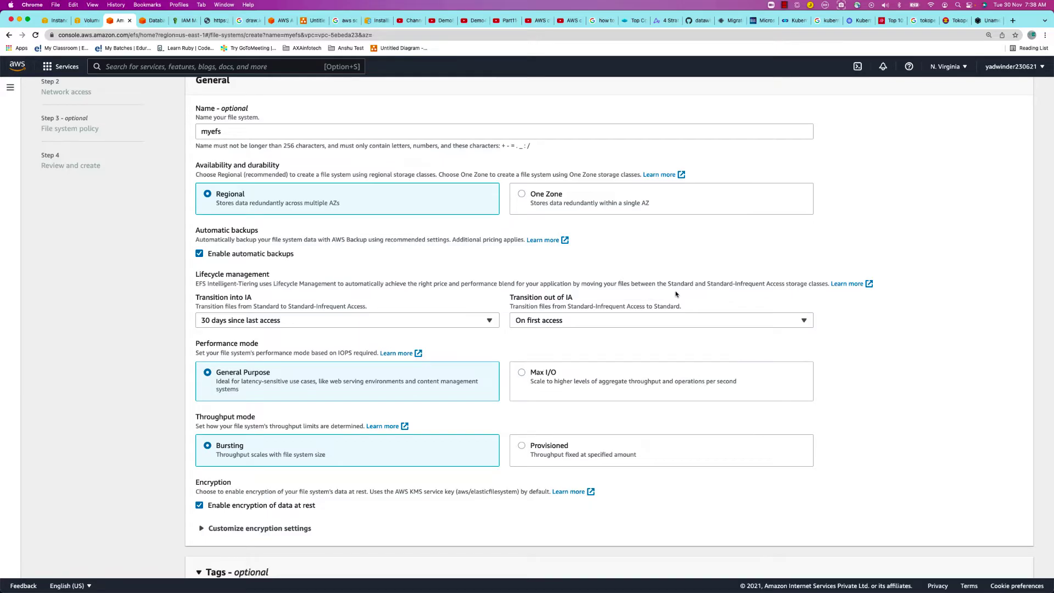
Step: Switch to draw.io, move the IA circle slightly toward the dividing line and lower the bottom circle in the standard half
key("super+Tab")
left_click(706, 273)
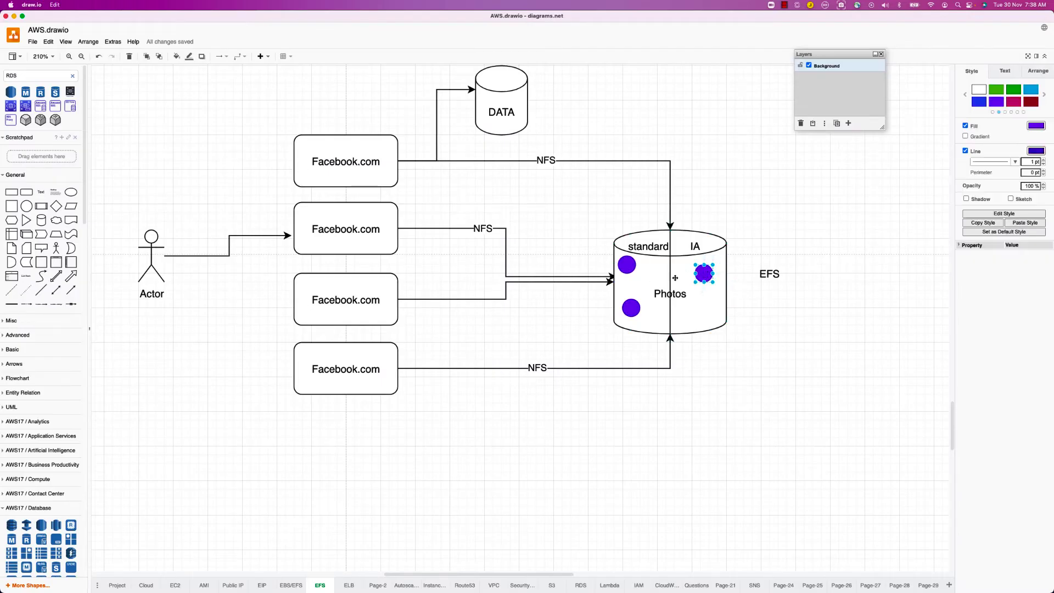
mouse_move(705, 273)
left_mouse_down()
mouse_move(653, 282)
mouse_move(697, 274)
left_mouse_up()
mouse_move(629, 308)
left_mouse_down()
mouse_move(701, 311)
mouse_move(631, 316)
left_mouse_up()
left_click(816, 316)
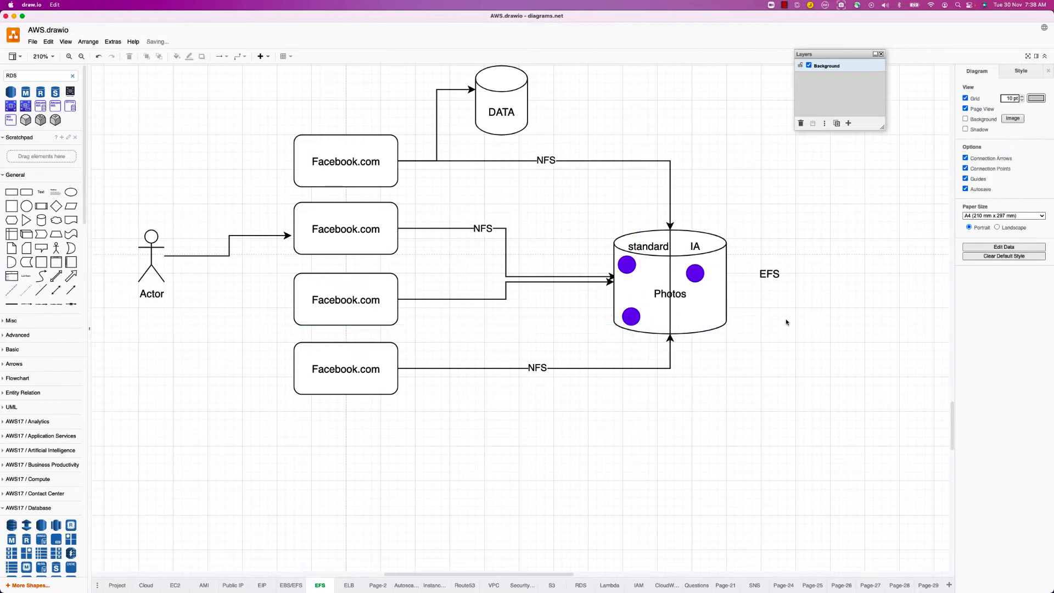
left_click(632, 318)
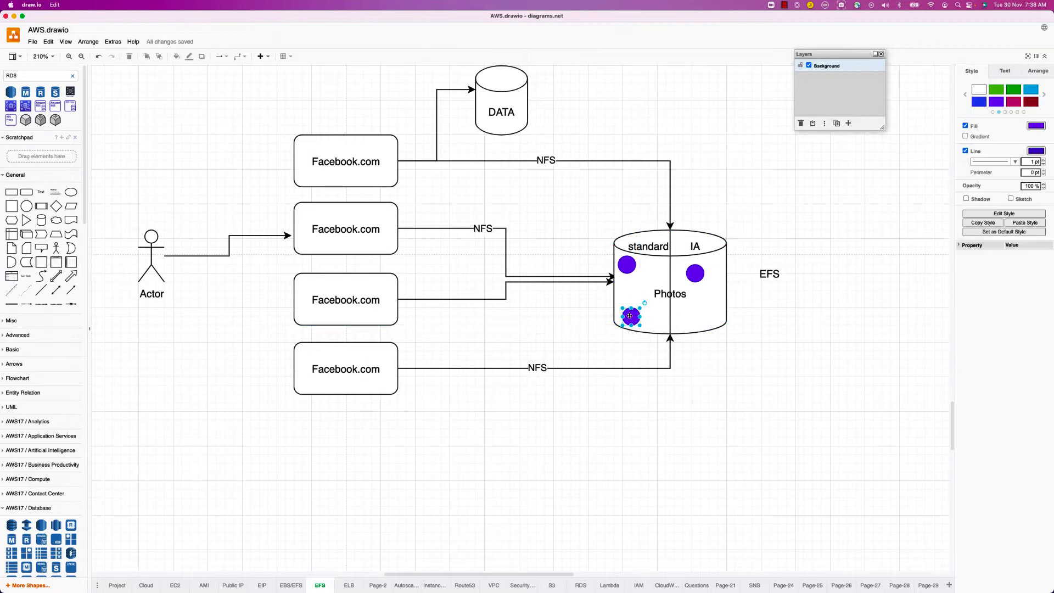
left_click(696, 274)
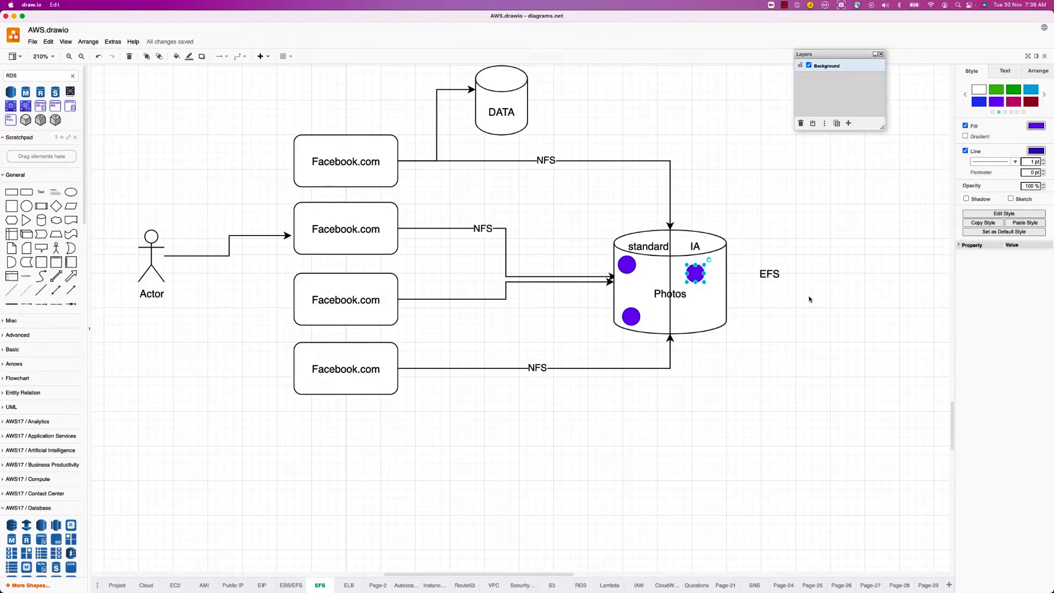
Step: Switch to the AWS console, try the Max I/O performance mode and return the selection to General Purpose
key("super+Tab")
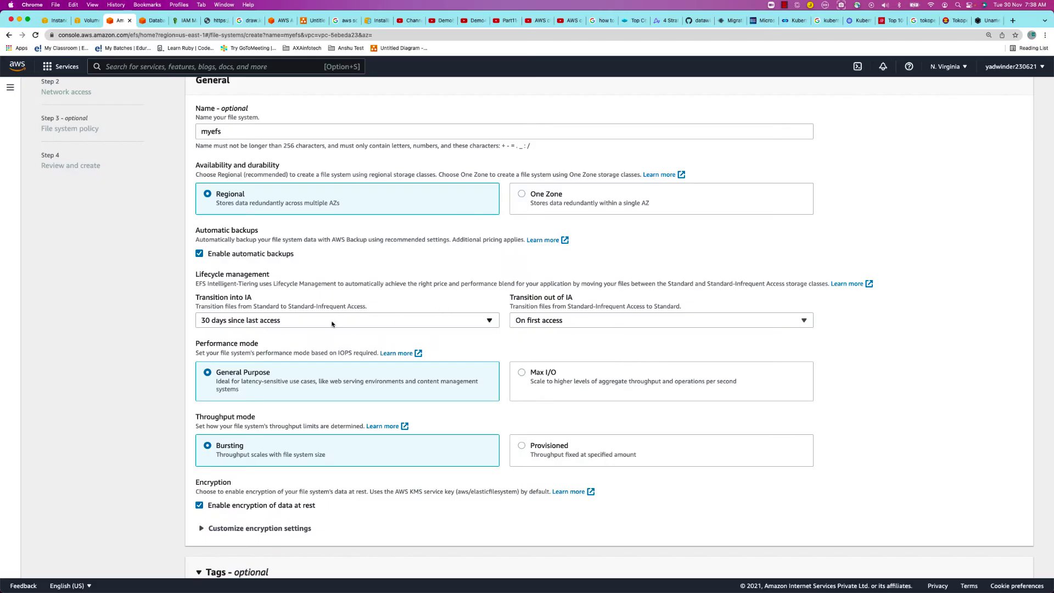
scroll(332, 323, "down", 3)
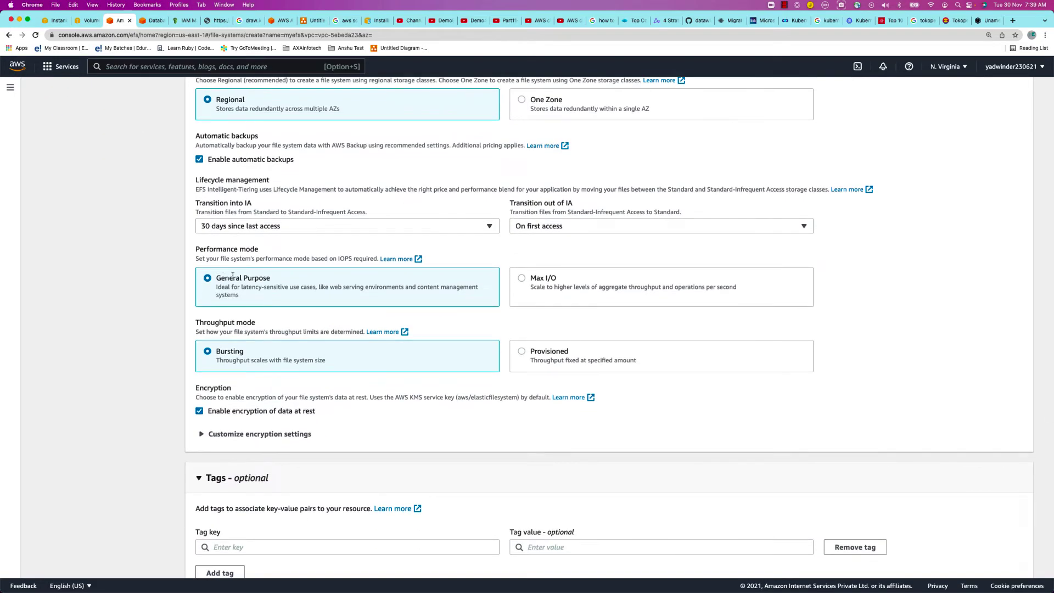
left_click_drag(216, 279, 271, 279)
left_click(258, 297)
left_click_drag(217, 277, 291, 281)
left_click(522, 279)
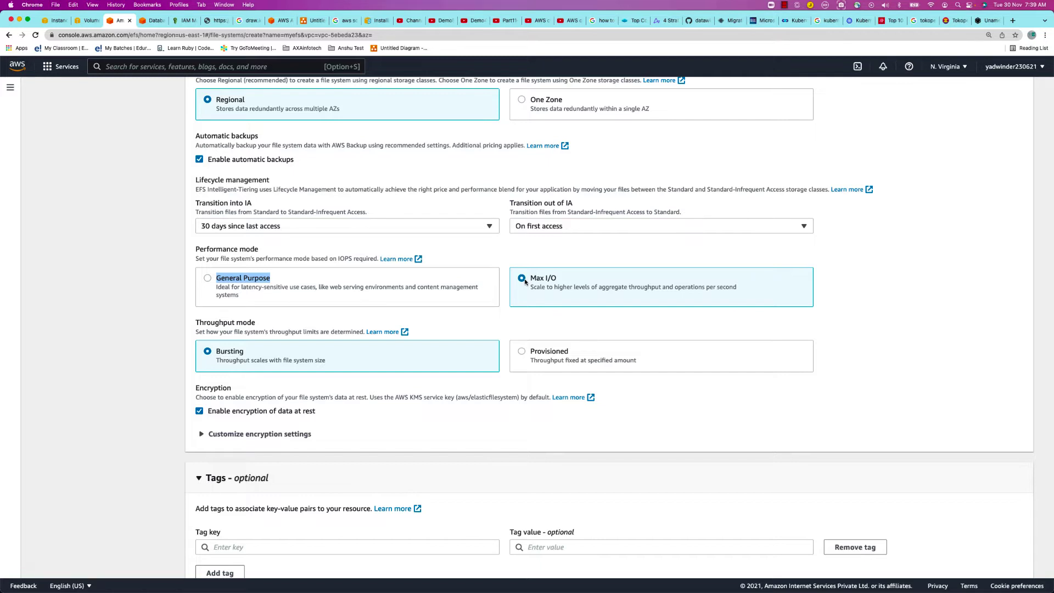
left_click(212, 281)
Step: Try the Provisioned throughput mode with 512 MiB/s and examine the estimated monthly throughput bill
left_click_drag(194, 324, 276, 325)
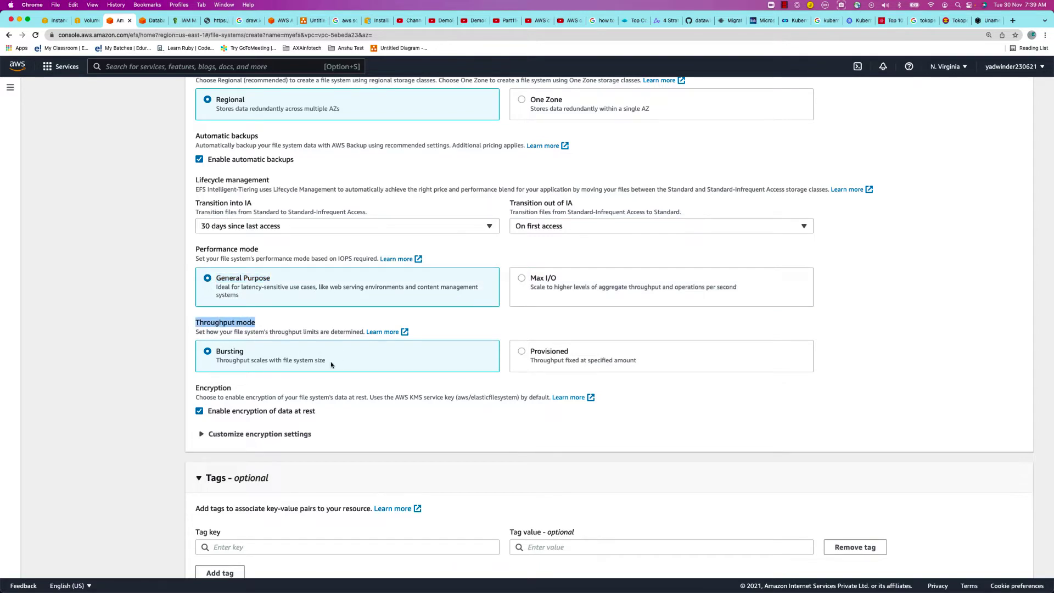
left_click(297, 366)
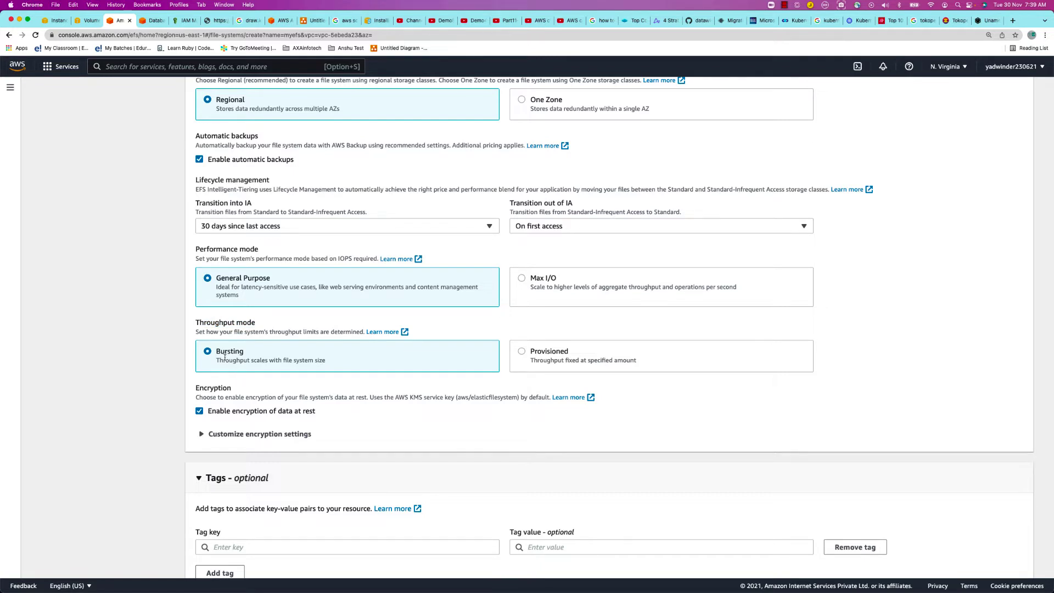
left_click(526, 354)
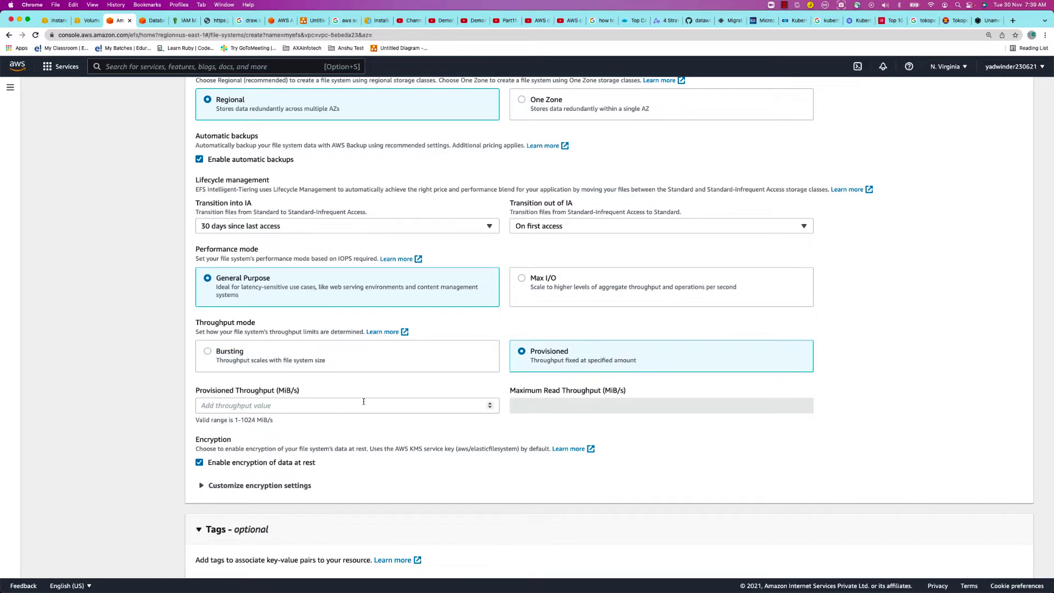
left_click(358, 405)
type("5")
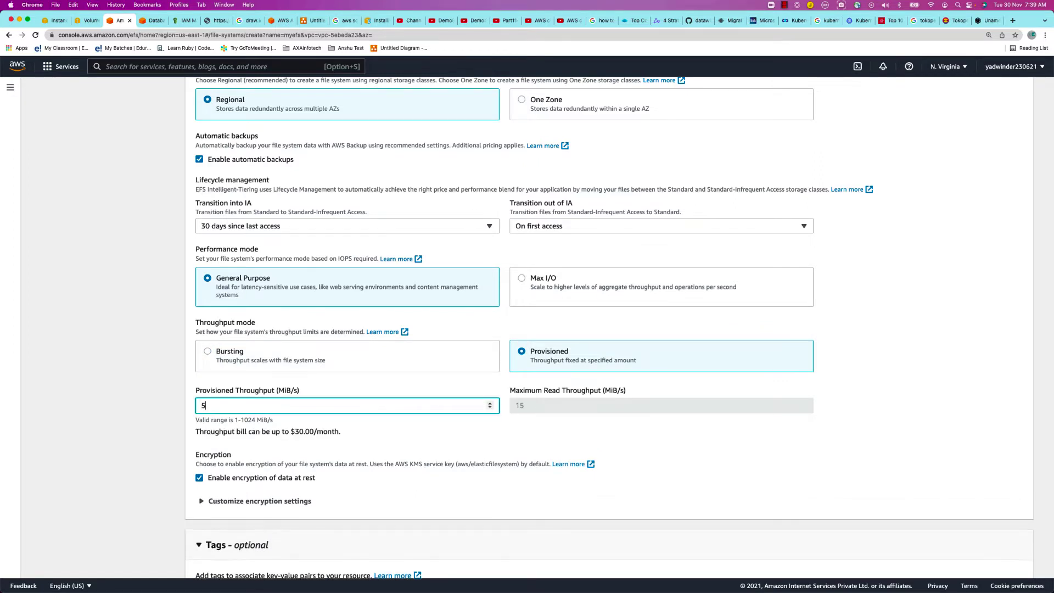
type("12")
key("Tab")
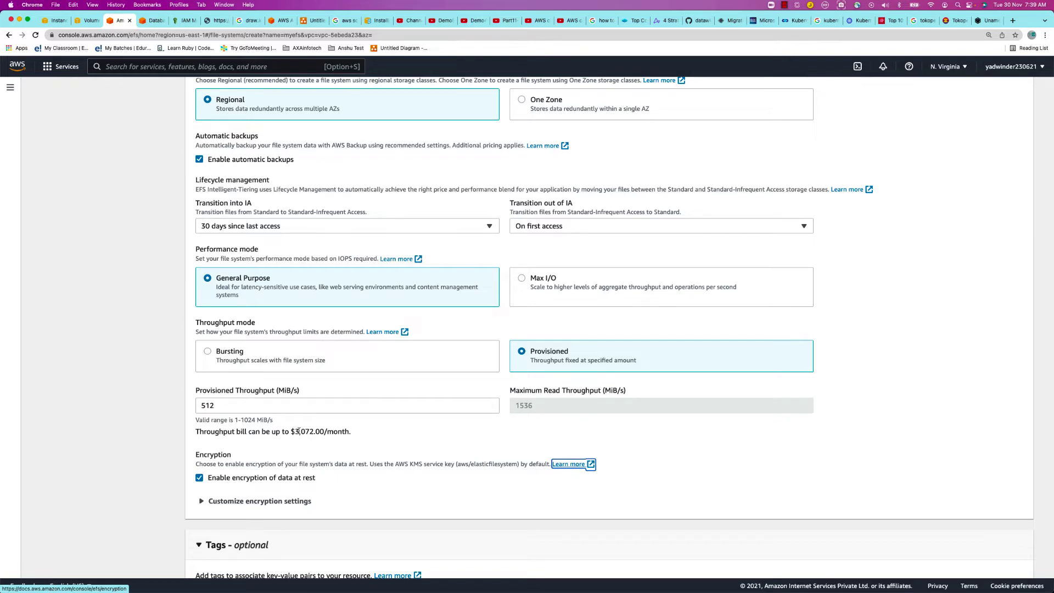
left_click_drag(295, 432, 327, 431)
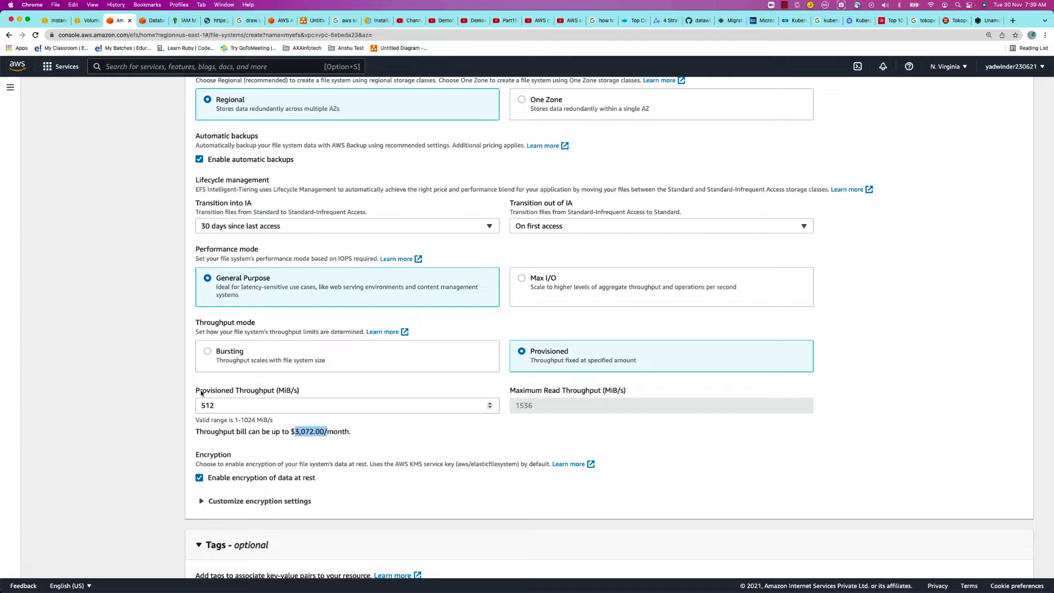
Step: Return the file system's throughput mode to Bursting
left_click(217, 405)
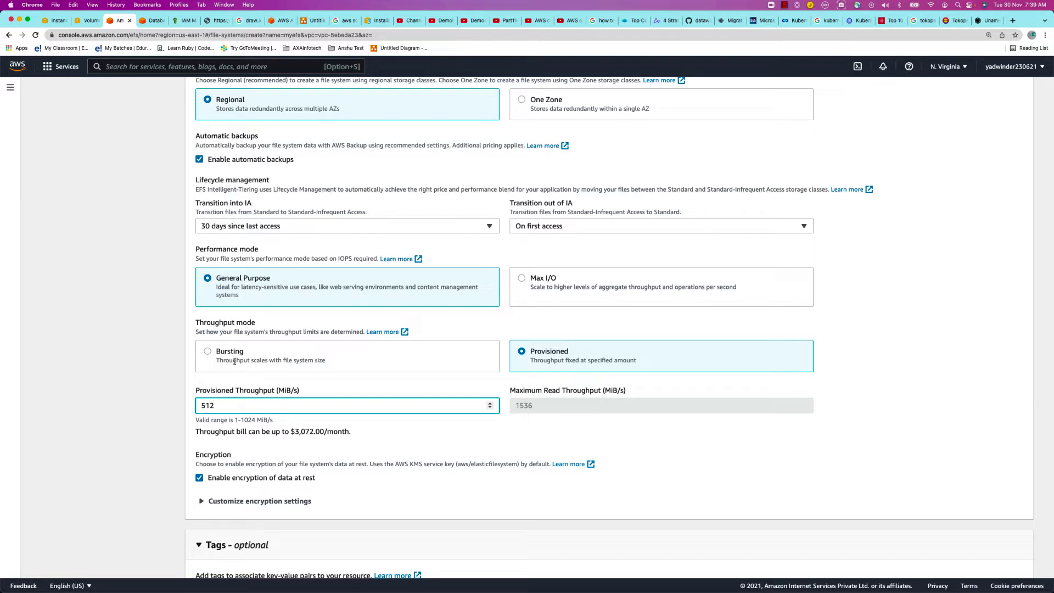
left_click(207, 352)
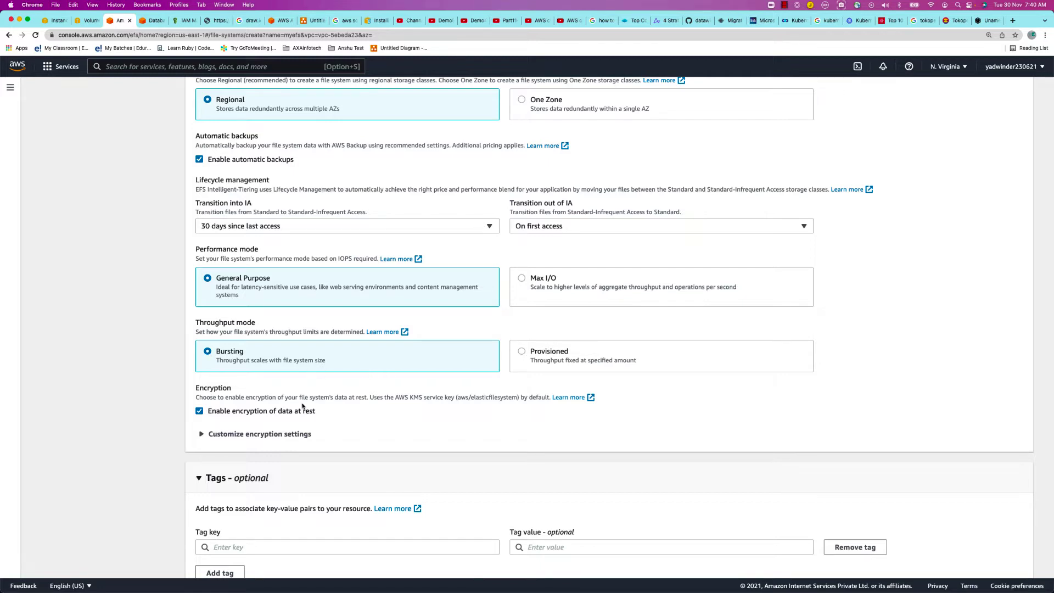
scroll(262, 413, "down", 2)
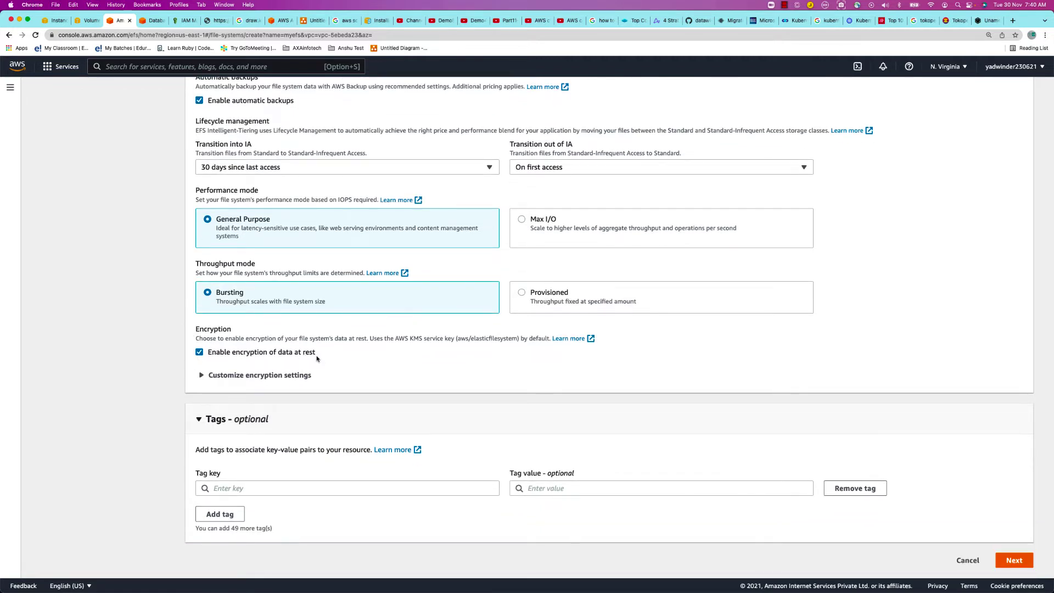
Step: Switch to draw.io and nudge the upper circle in the standard half down and back up
key("super+Tab")
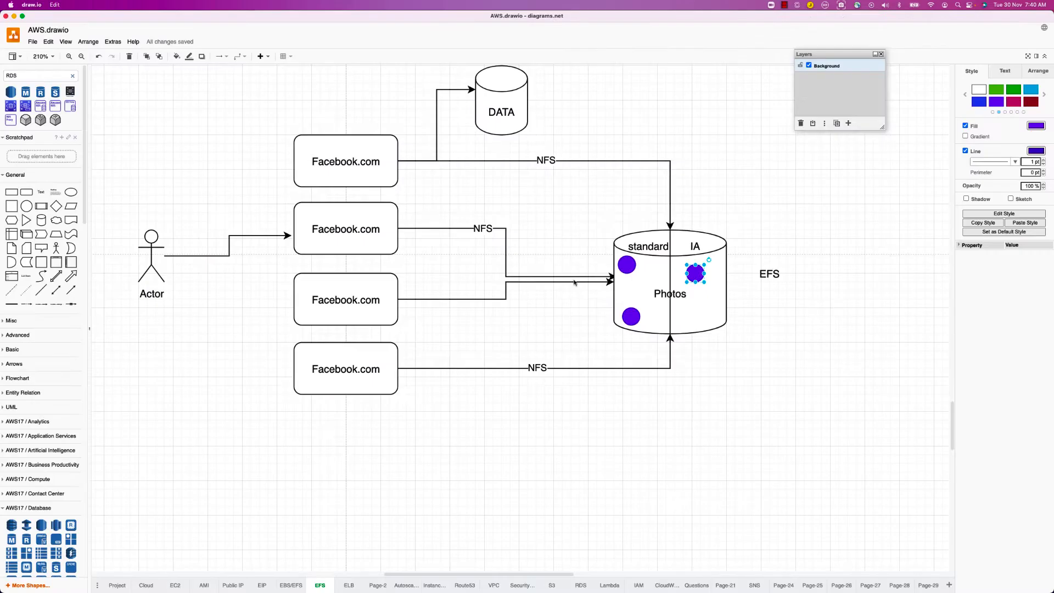
left_click(627, 264)
mouse_move(627, 266)
left_mouse_down()
mouse_move(538, 265)
mouse_move(581, 265)
mouse_move(404, 246)
mouse_move(388, 233)
mouse_move(477, 229)
mouse_move(502, 239)
mouse_move(520, 273)
mouse_move(630, 272)
left_mouse_up()
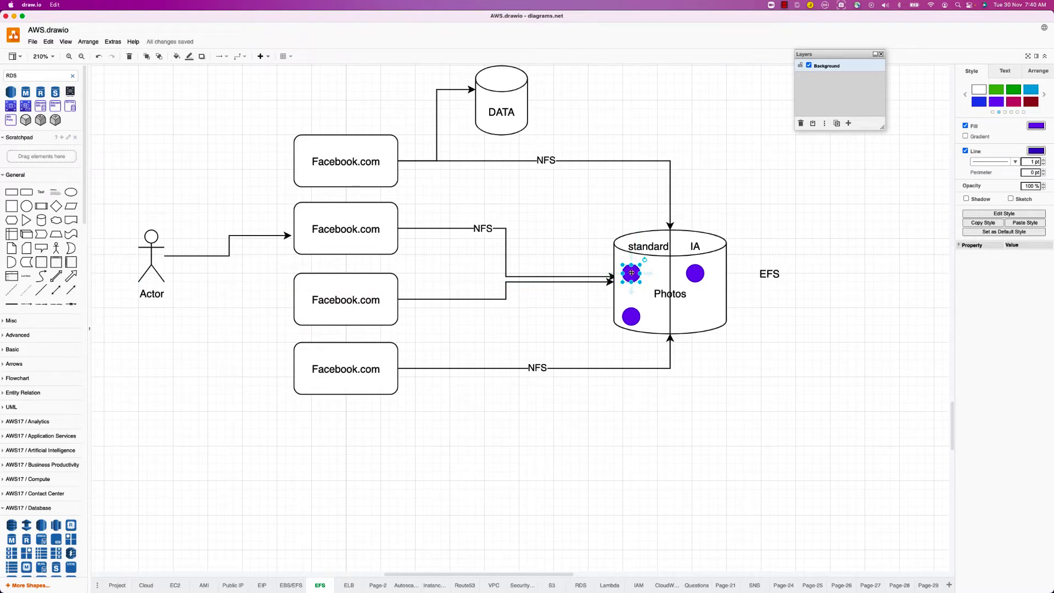
left_click_drag(631, 273, 632, 266)
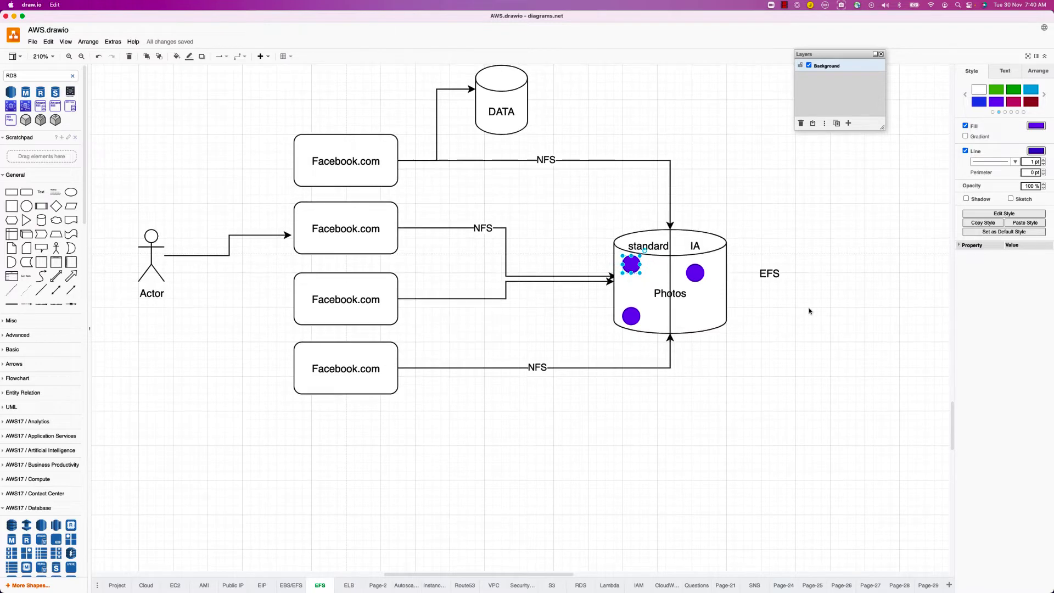
left_click(700, 306)
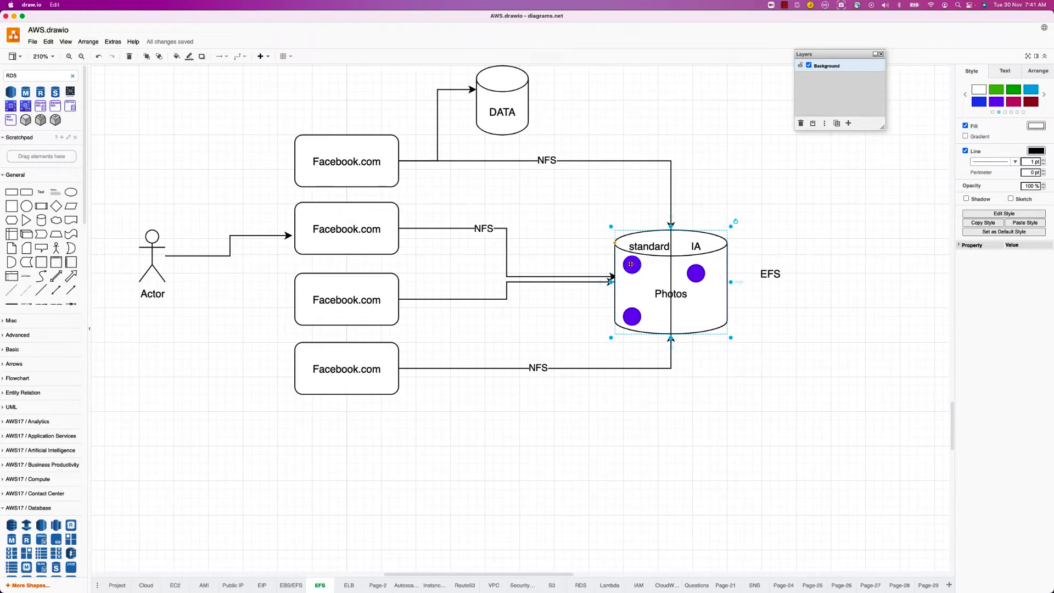
Step: Move the upper standard circle out along the second Facebook.com server's NFS connector and back into the standard half, slightly lower than before
left_click_drag(631, 265, 433, 230)
left_click_drag(497, 233, 632, 270)
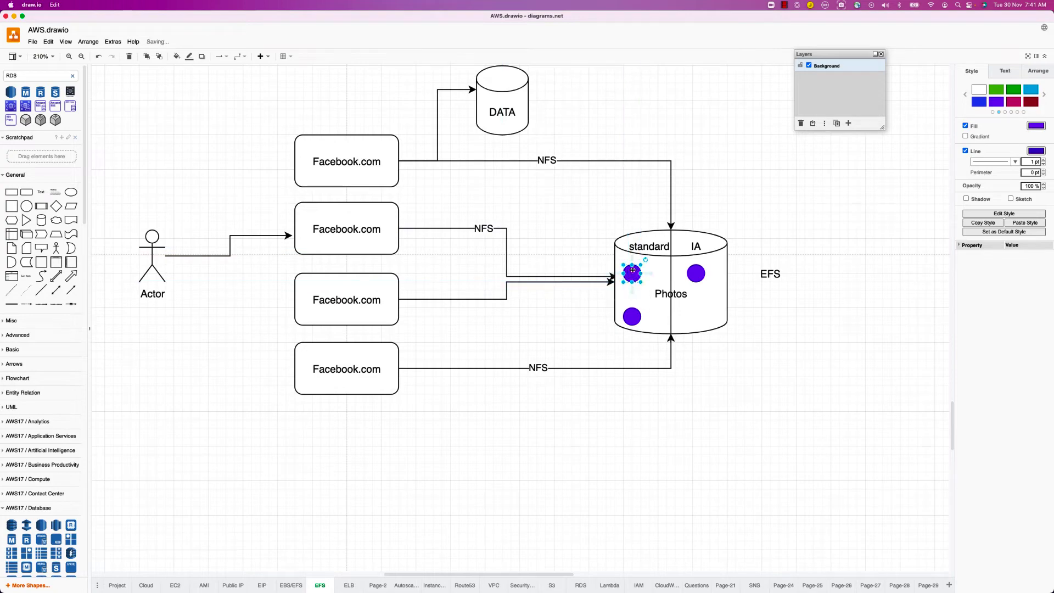
left_click(853, 305)
Step: Switch to the AWS console and turn encryption of data at rest off and back on
key("super+Tab")
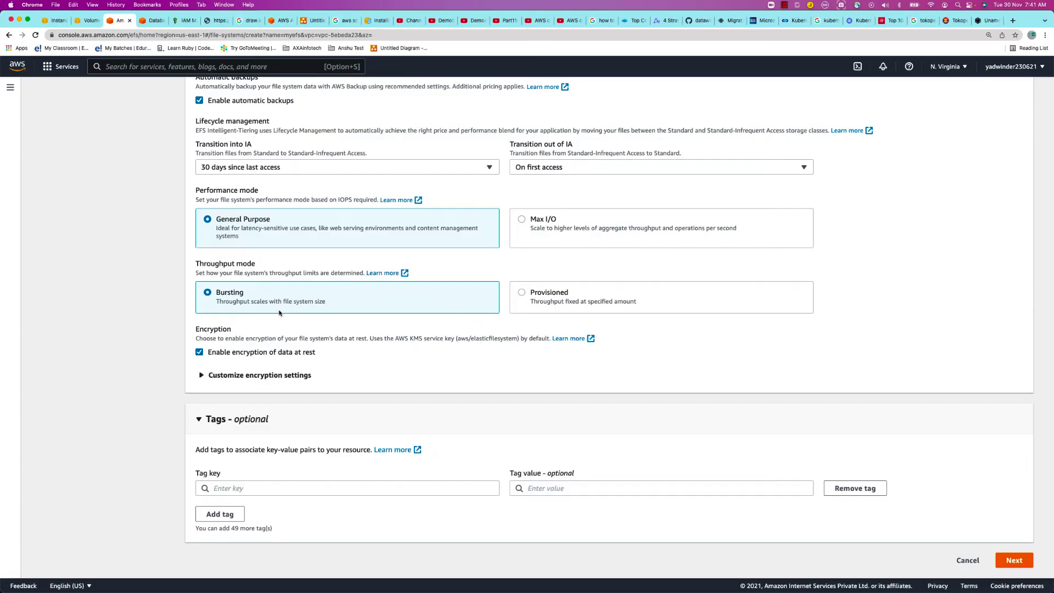
left_click(199, 353)
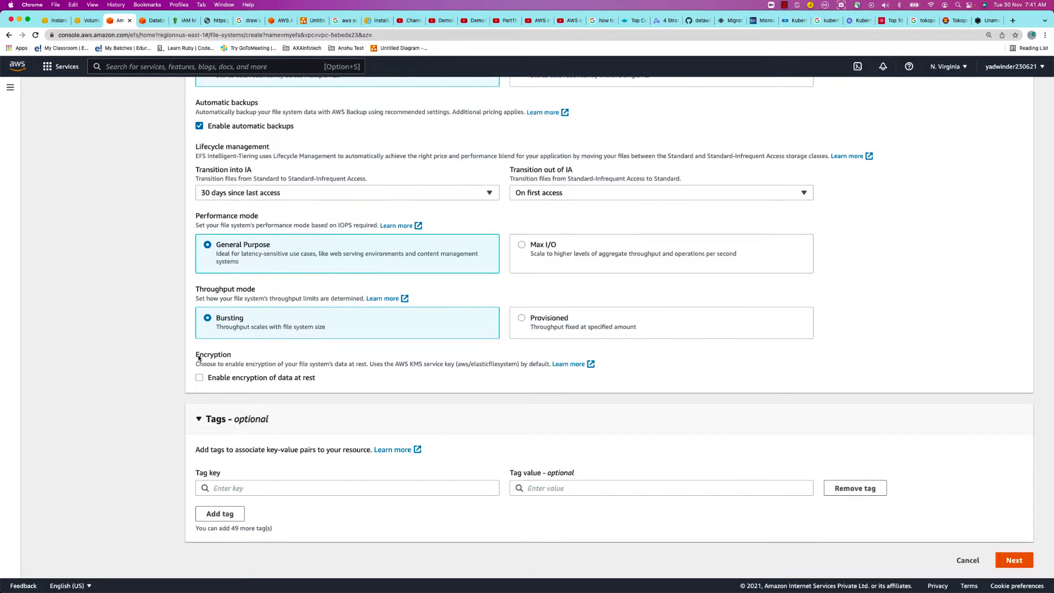
left_click(201, 378)
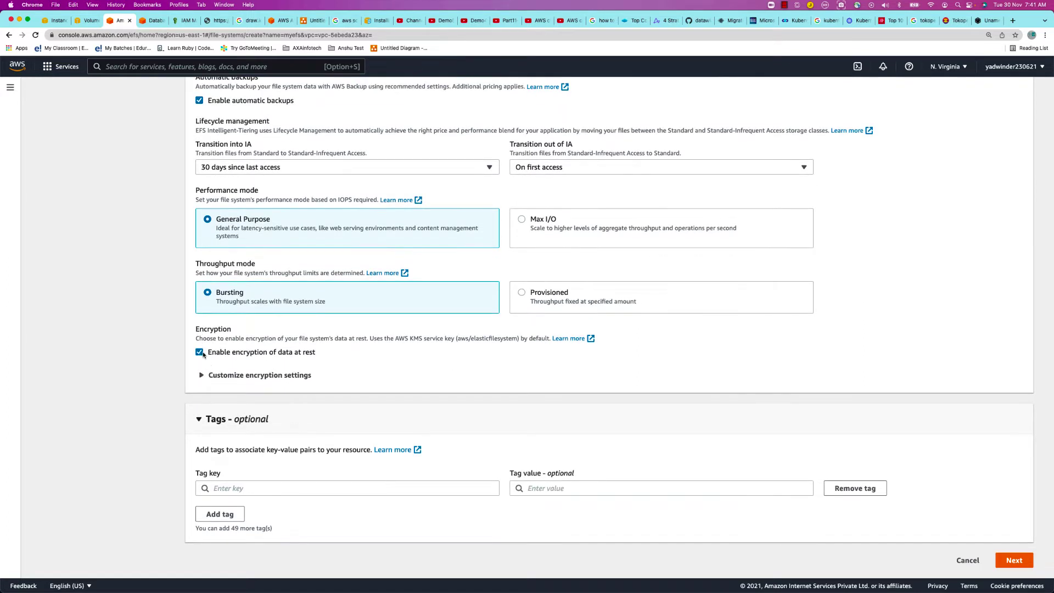
Step: Tag the file system with key Name and value myefs, and continue to the network access settings
left_click(285, 489)
type("Name")
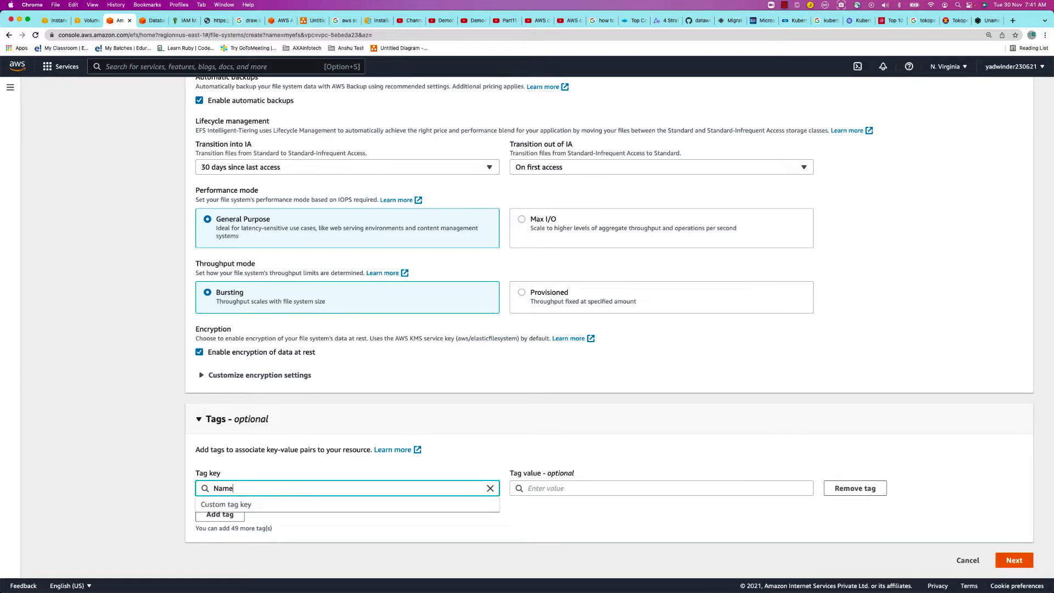
key("Tab")
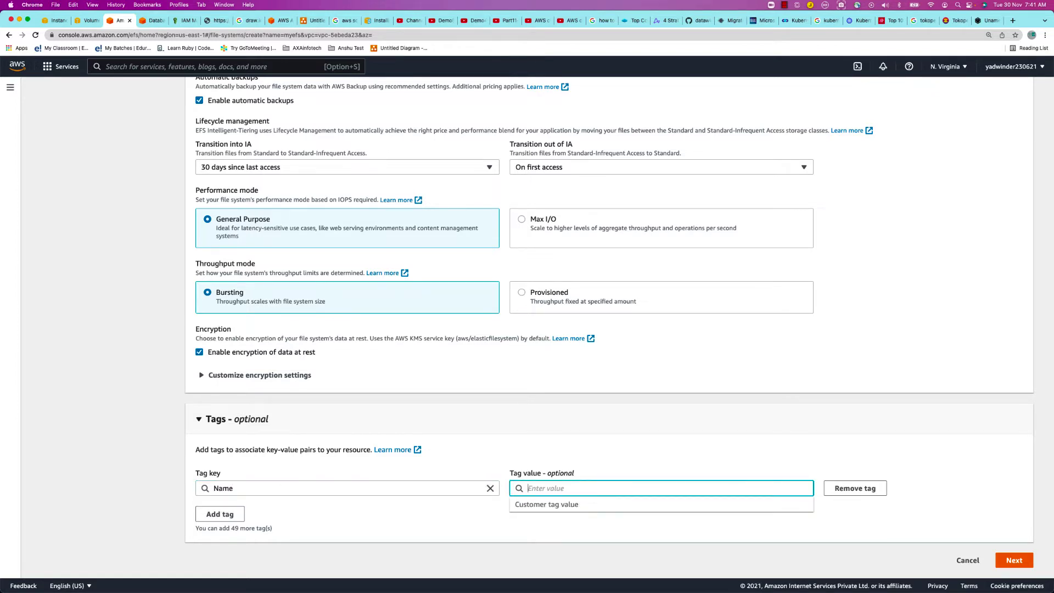
type("myefs")
left_click(944, 515)
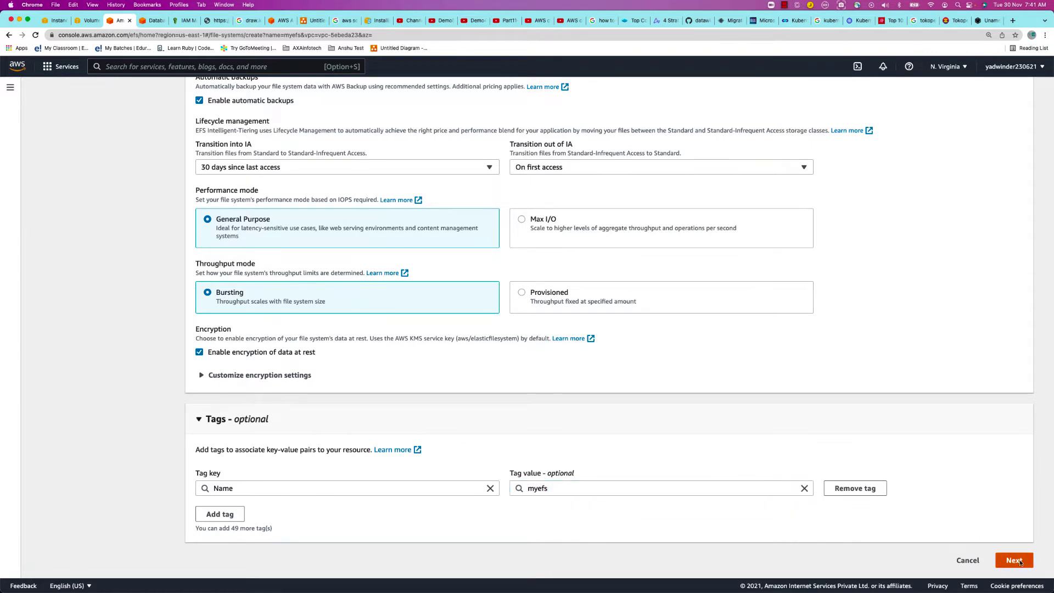
left_click(1014, 560)
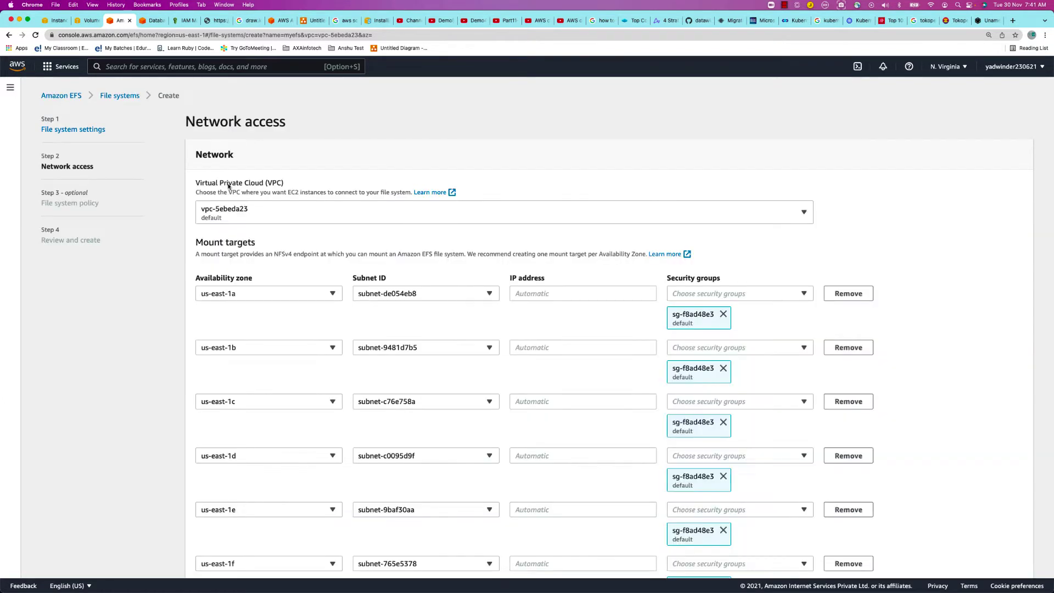
Step: Check the EFS cylinder in draw.io, and return to the AWS console to review the mount targets for each availability zone
key("super+Tab")
left_click(693, 310)
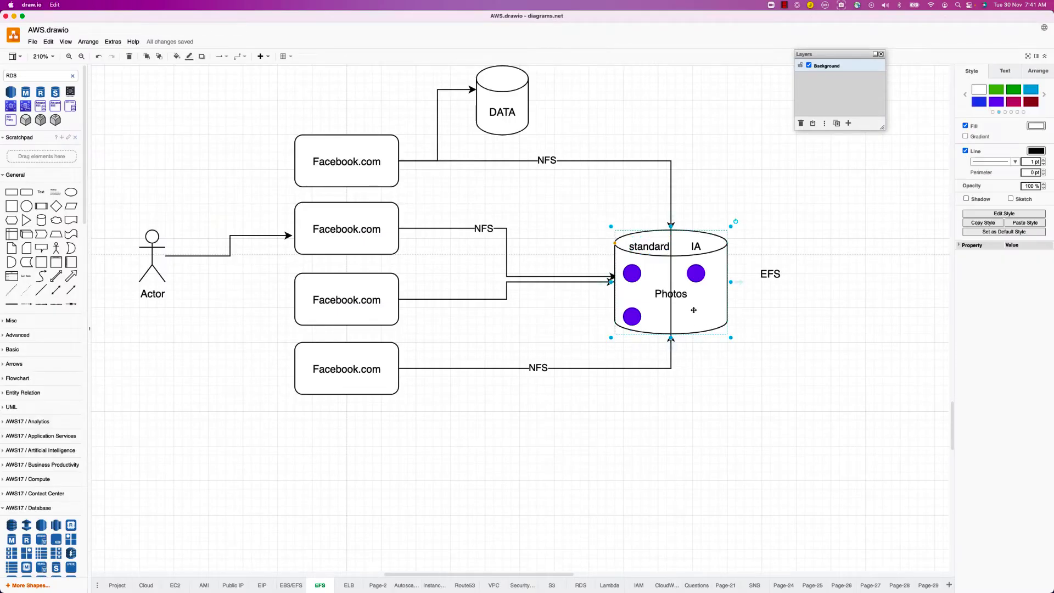
key("super+Tab")
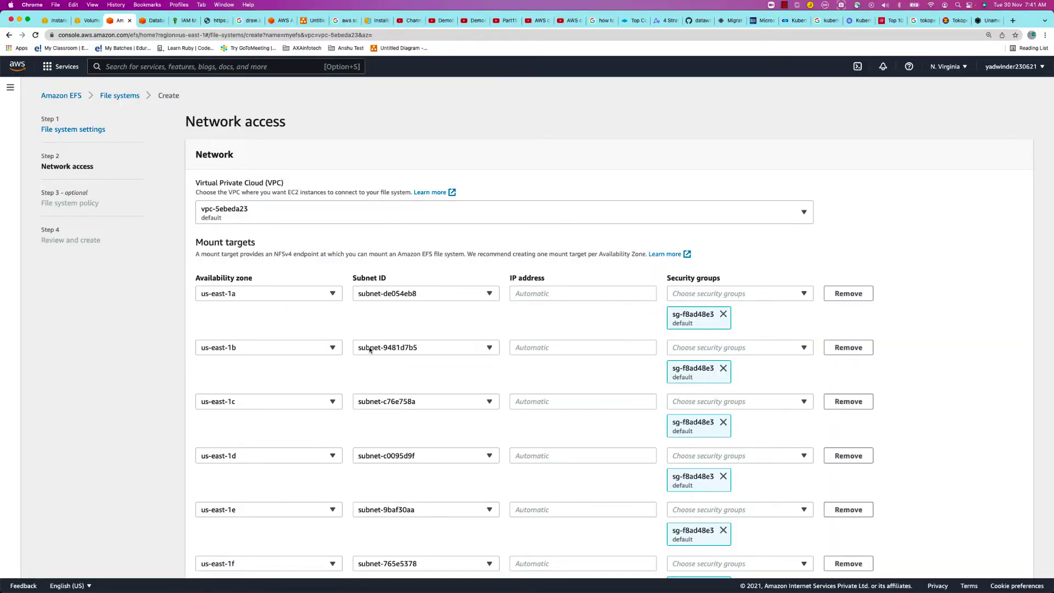
scroll(324, 341, "down", 5)
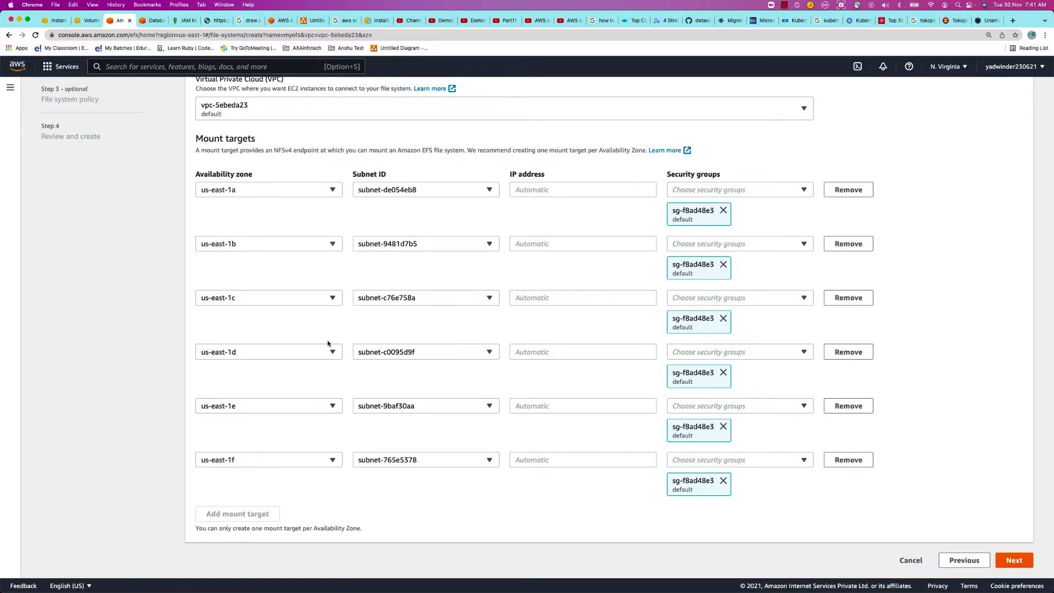
Step: Switch to draw.io and add the text label 1A above the first Facebook.com server
key("super+Tab")
left_click(336, 161)
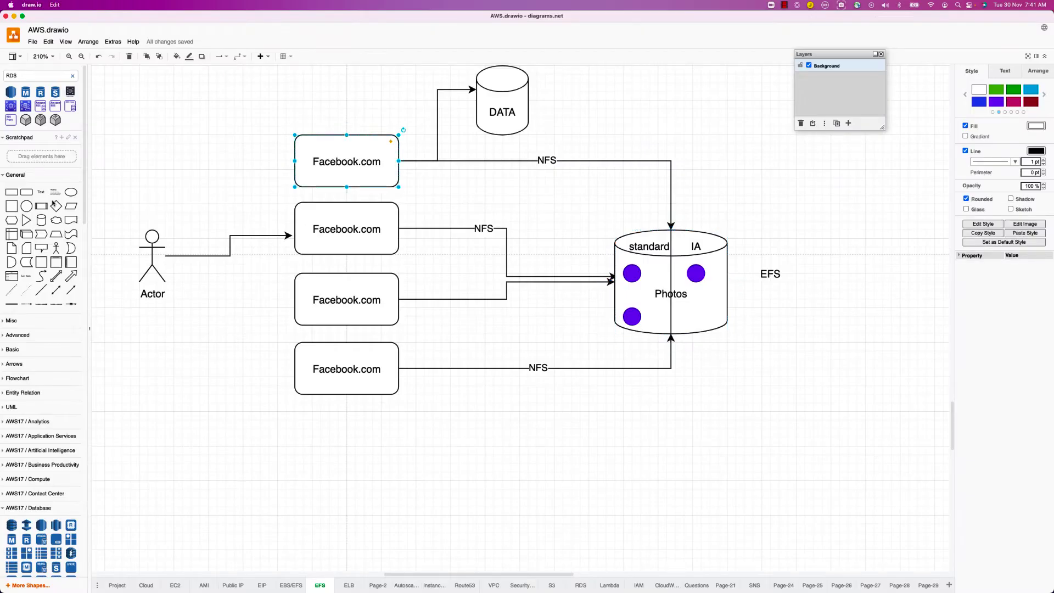
left_click_drag(40, 191, 321, 117)
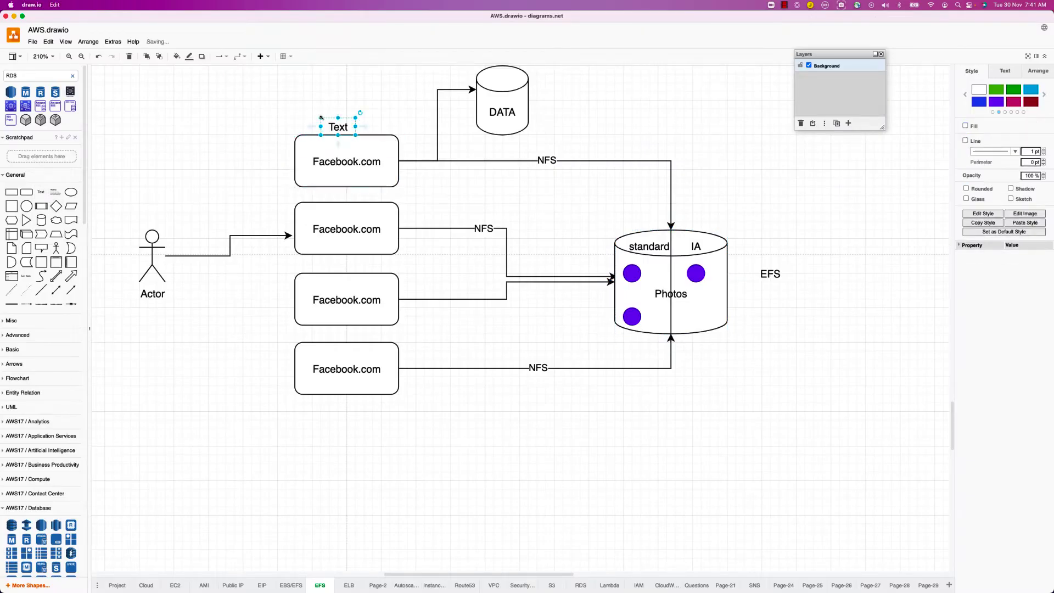
type("1A")
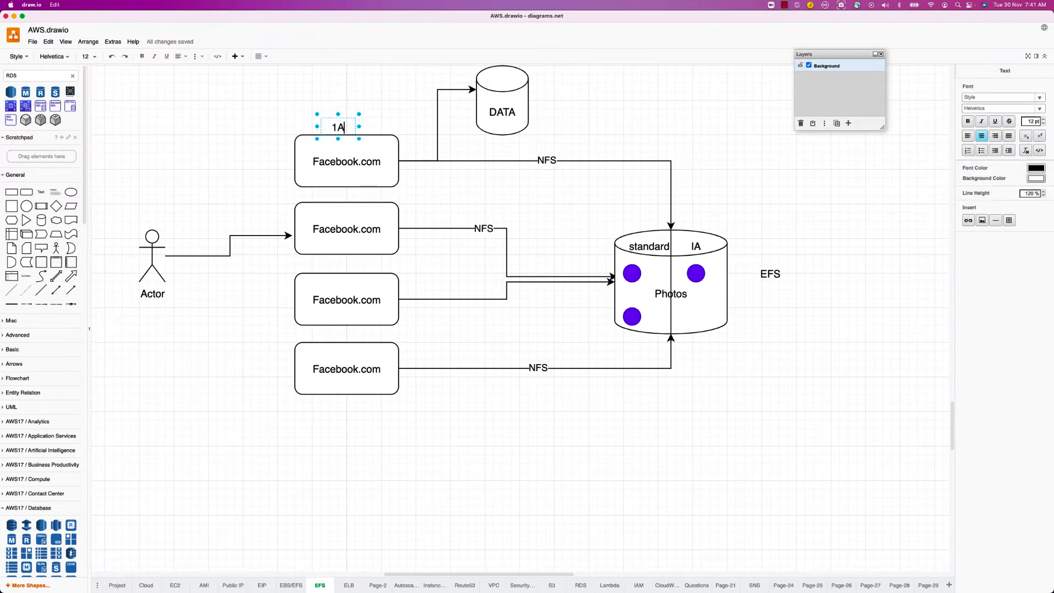
key("Escape")
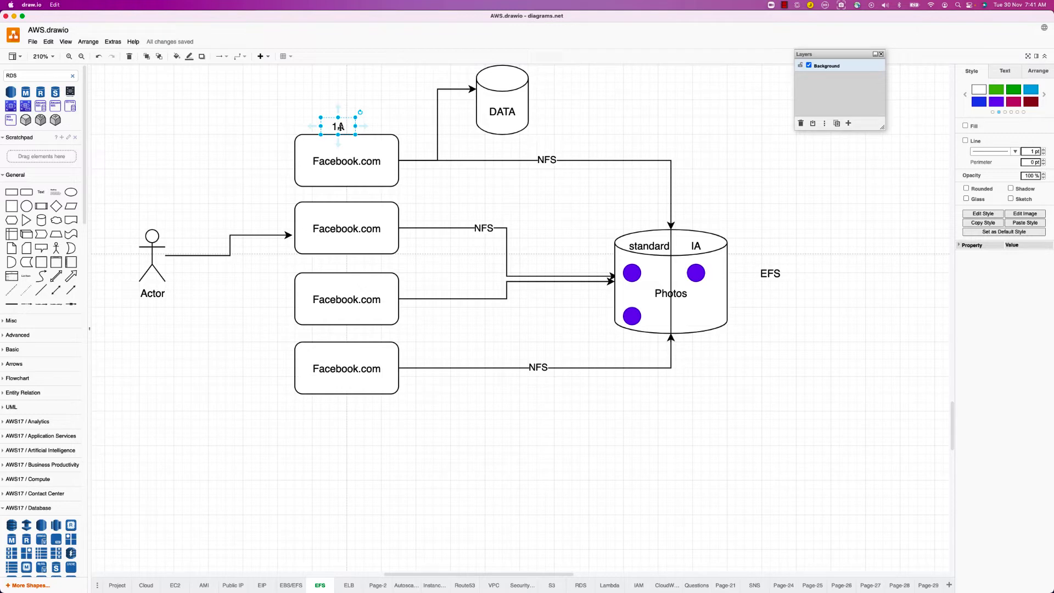
Step: Duplicate the 1A label, place the copy above the second Facebook.com server and change its text to 1B
key("super+d")
left_click_drag(342, 130, 349, 196)
double_click(349, 196)
type("1B")
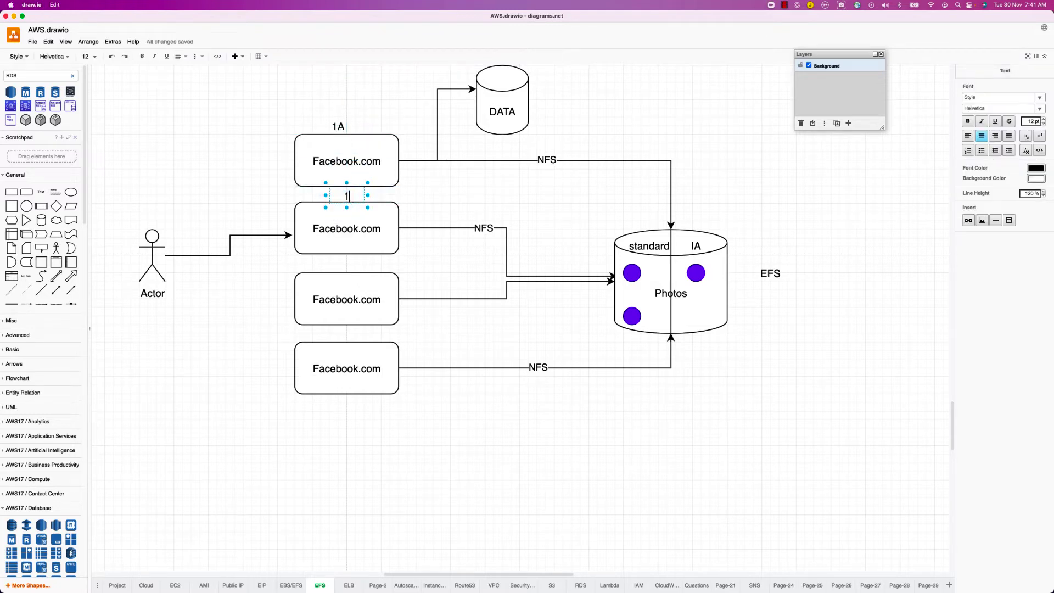
left_click(347, 269)
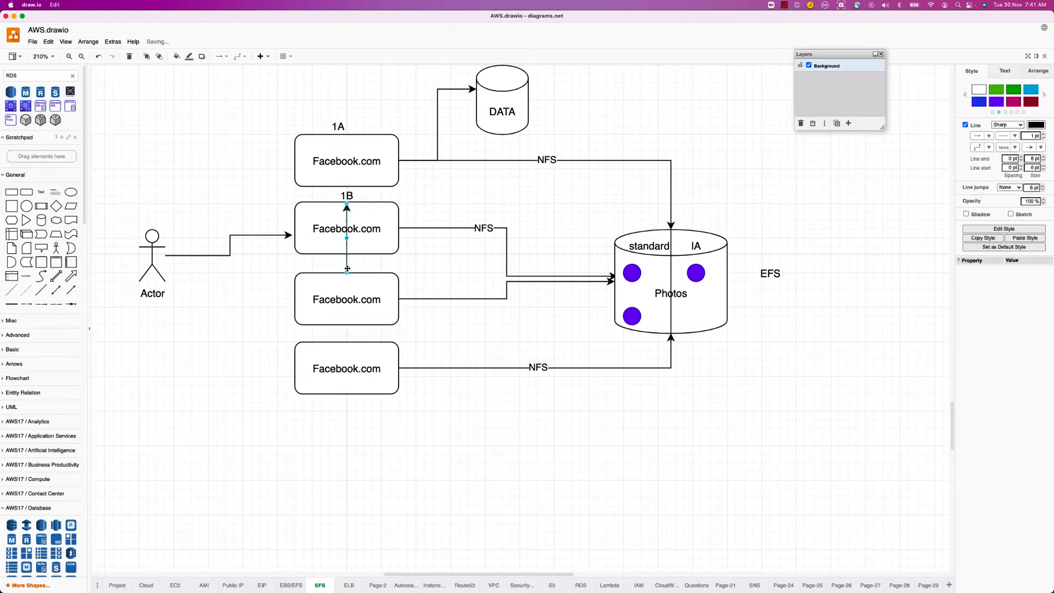
key("Delete")
Step: Paste another copy of the label above the third Facebook.com server and change its text to 1C
key("ctrl+v")
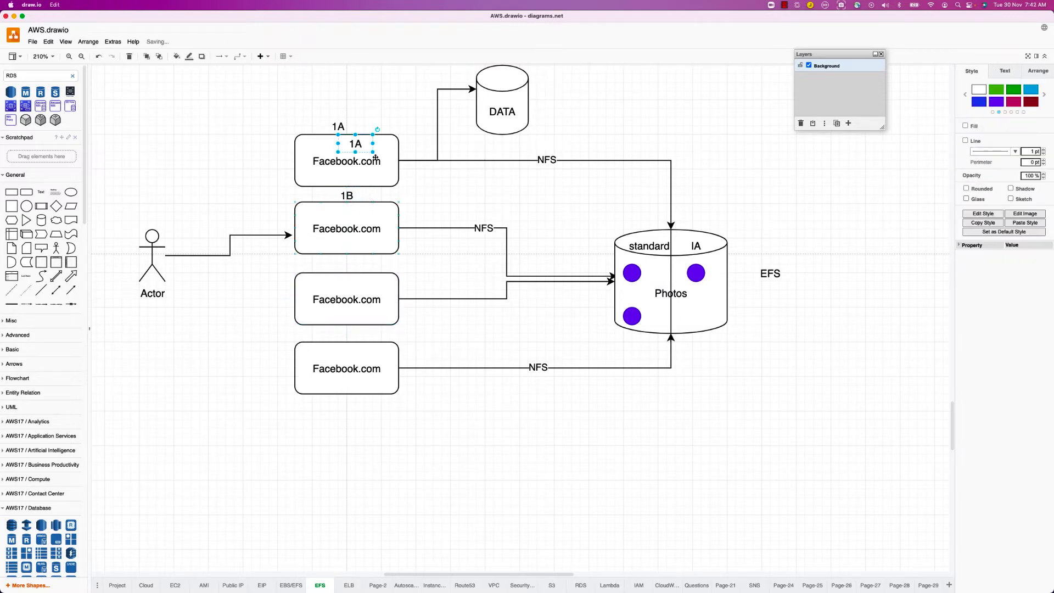
left_click_drag(364, 144, 338, 264)
double_click(338, 264)
type("1C")
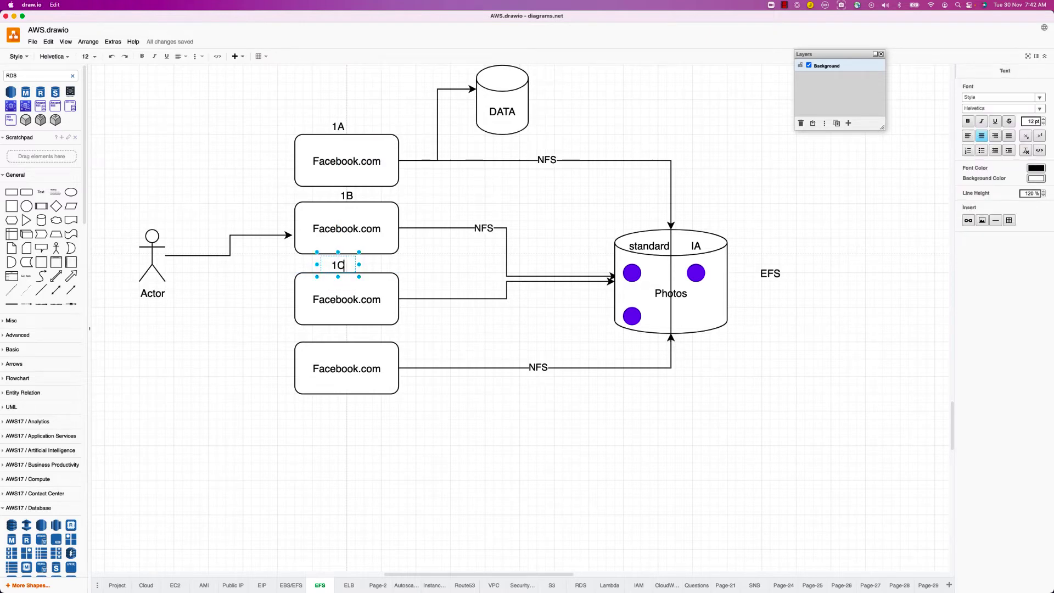
left_click(437, 331)
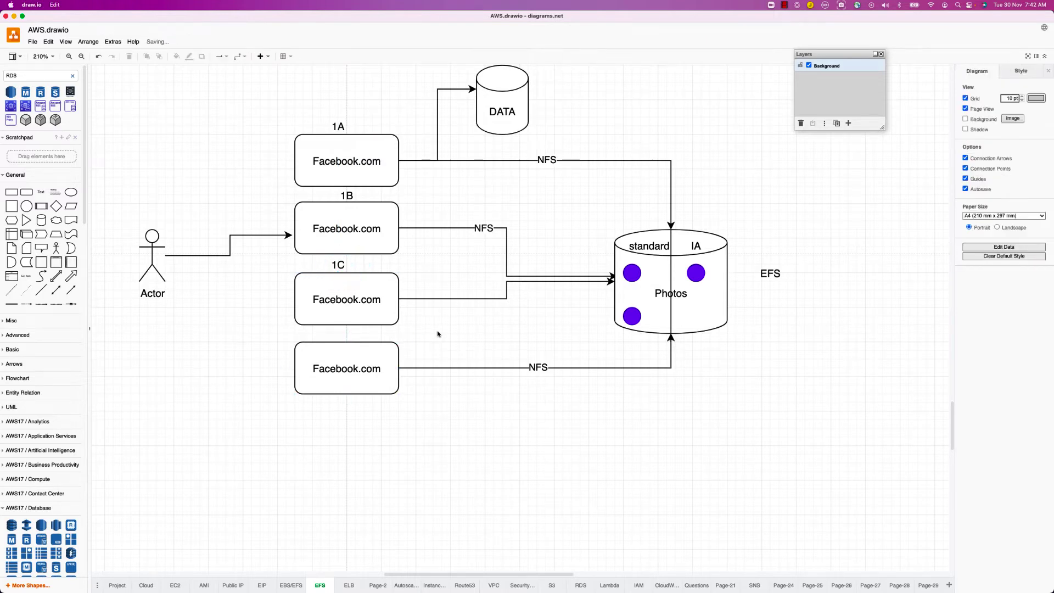
Step: Paste another copy of the label below the fourth Facebook.com server and change its text to 1D
key("super+v")
left_click_drag(368, 147, 341, 403)
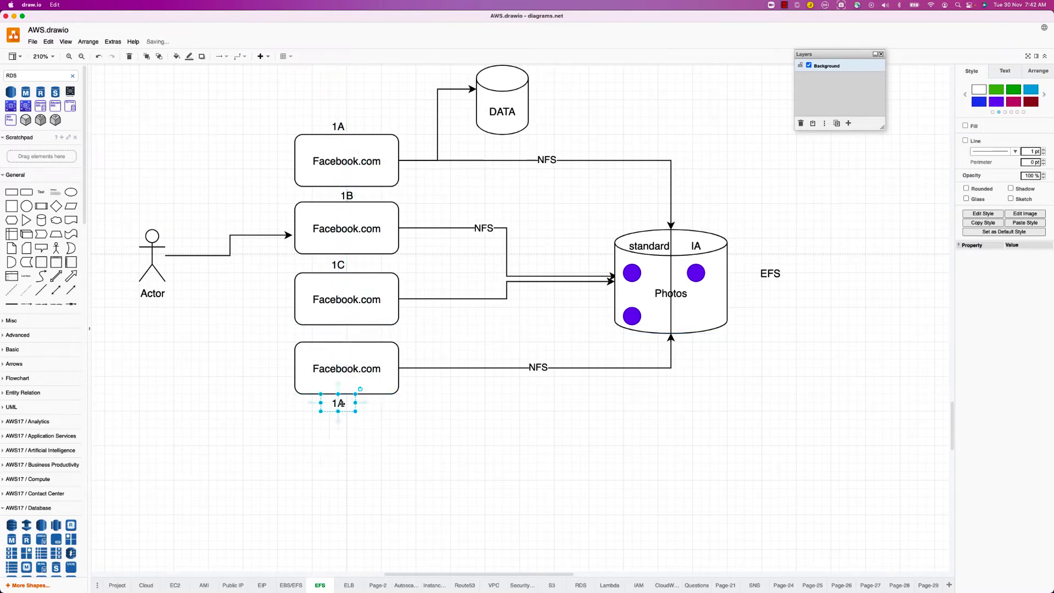
double_click(341, 403)
key("BackSpace")
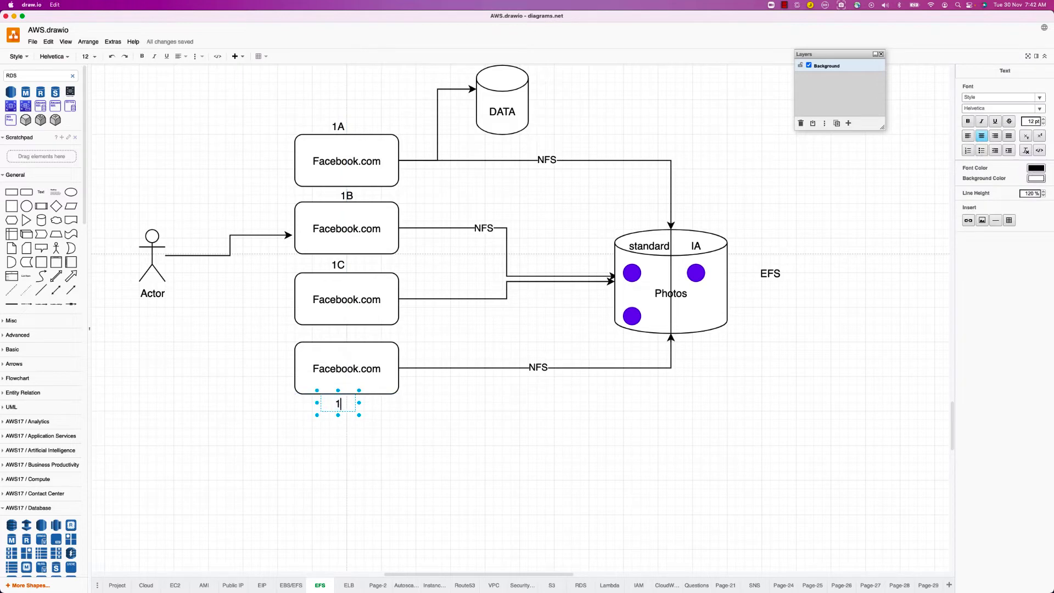
type("1D")
left_click(475, 430)
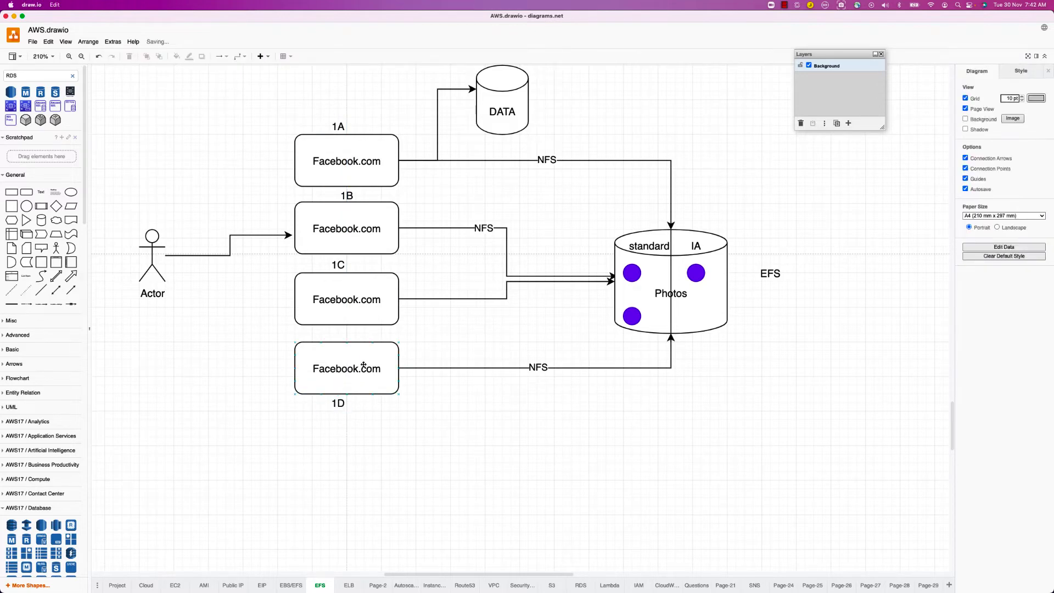
Step: Point out the EFS cylinder and the 1A server in the diagram, and switch to the mount targets in the AWS console
left_click(692, 302)
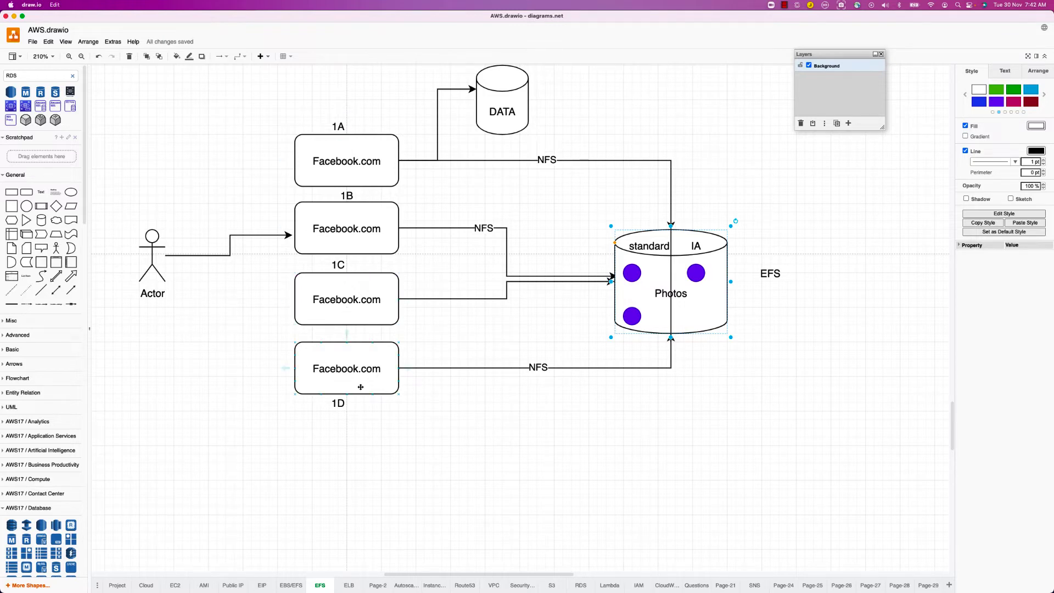
left_click(331, 167)
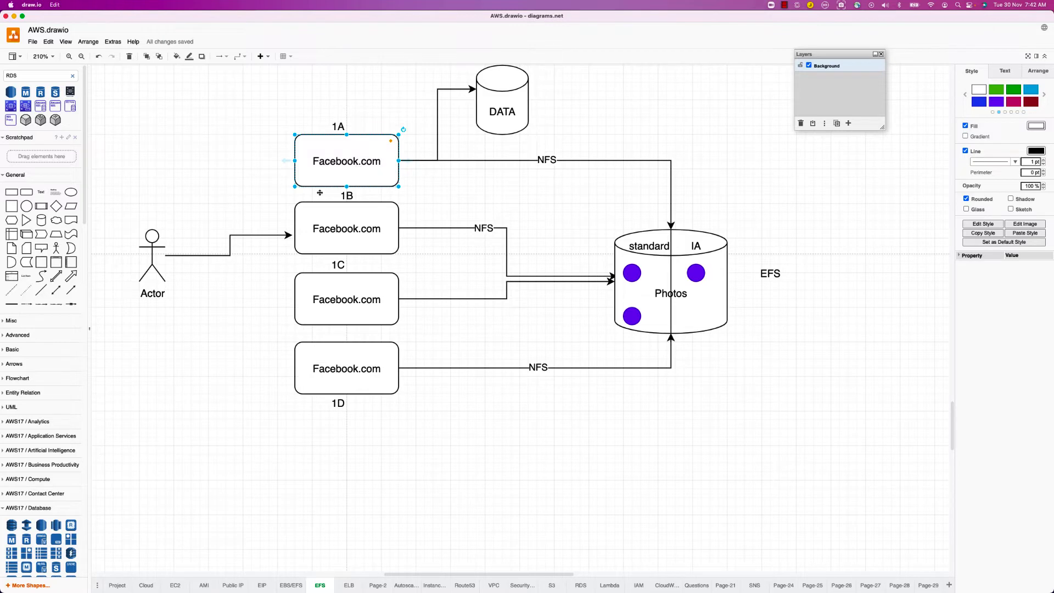
key("super+Tab")
left_click(141, 298)
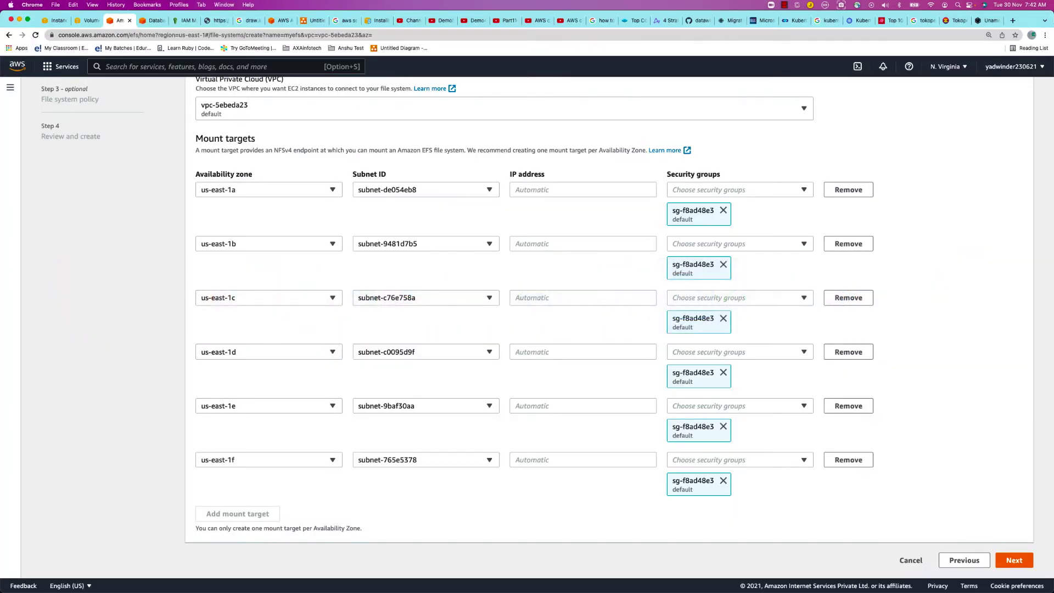
left_click(1013, 20)
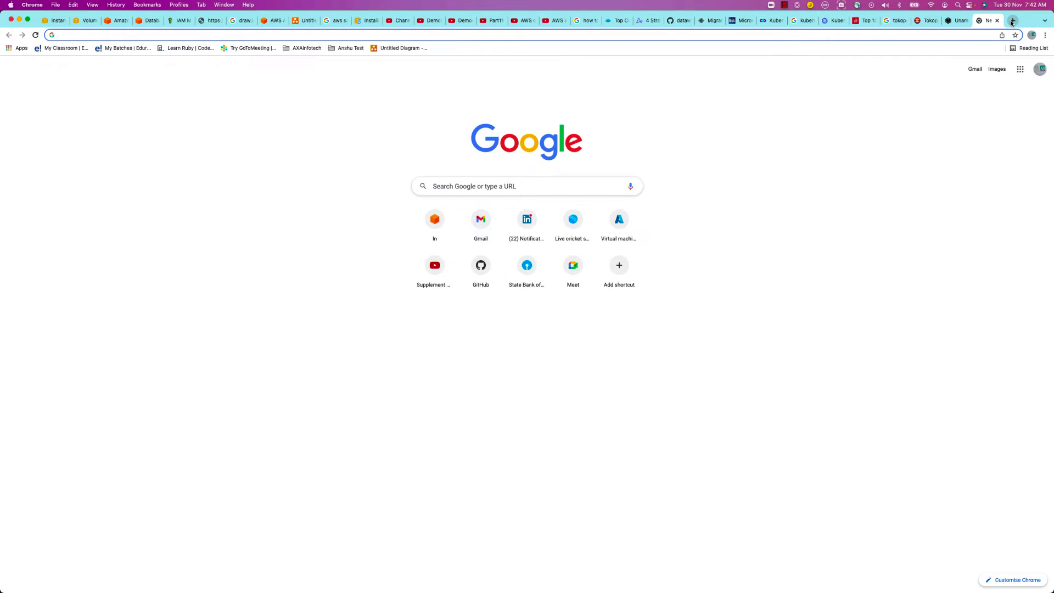
type("b")
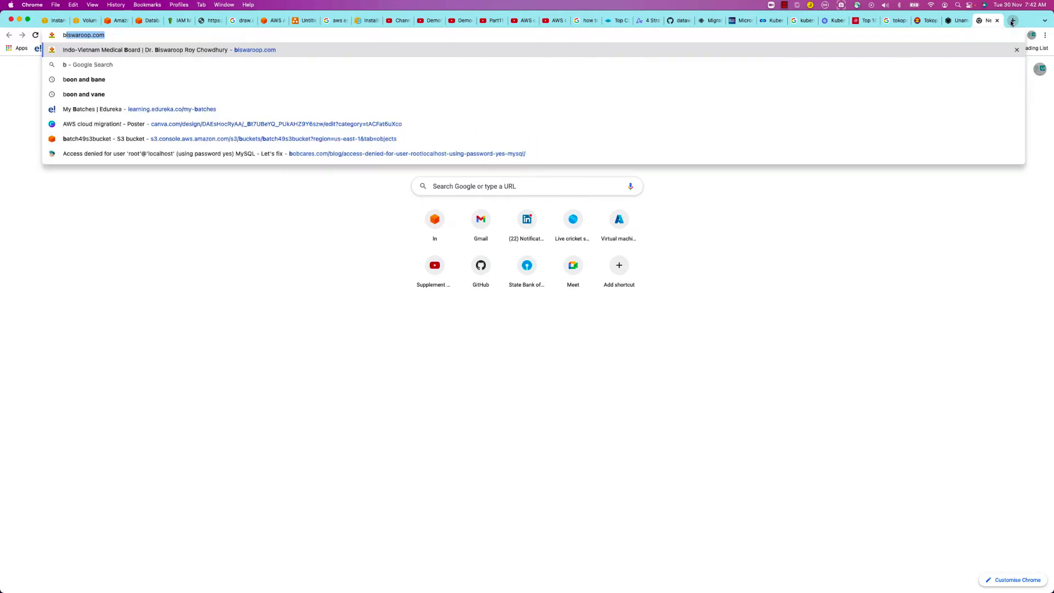
key("Escape")
Step: Switch to draw.io and add a rounded rectangle in the empty area below the servers, resized to a tall, narrow block
key("super+Tab")
scroll(557, 411, "down", 2)
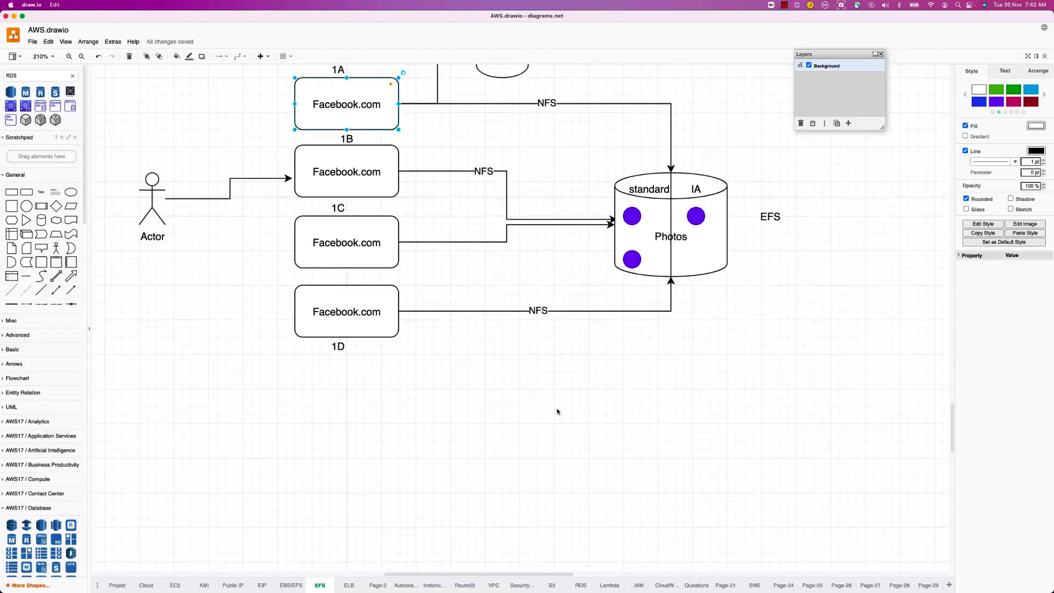
scroll(557, 411, "down", 10)
left_click_drag(26, 191, 252, 243)
left_click_drag(294, 288, 294, 417)
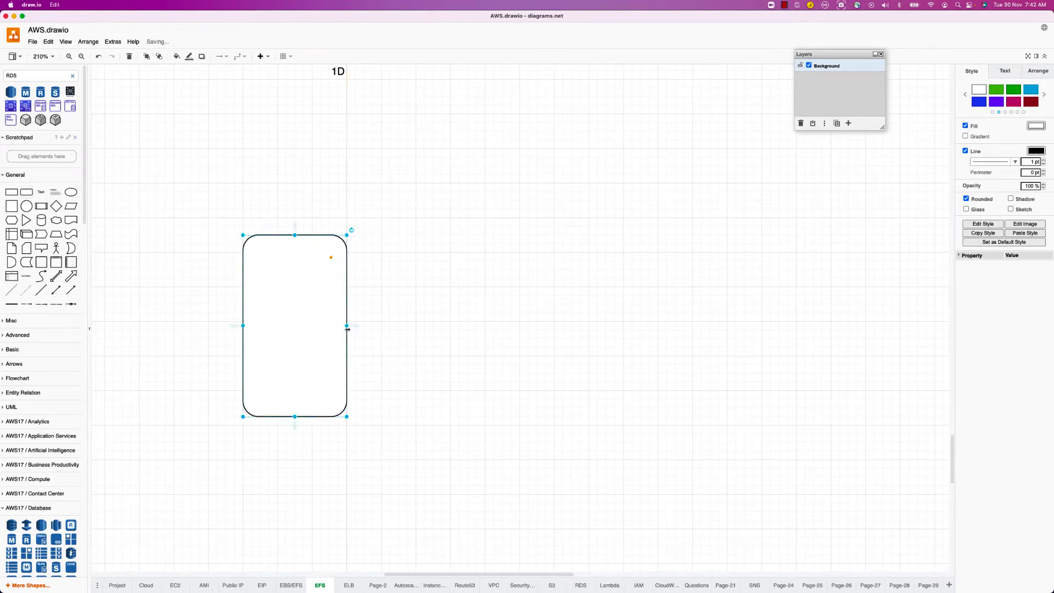
left_click_drag(347, 328, 312, 325)
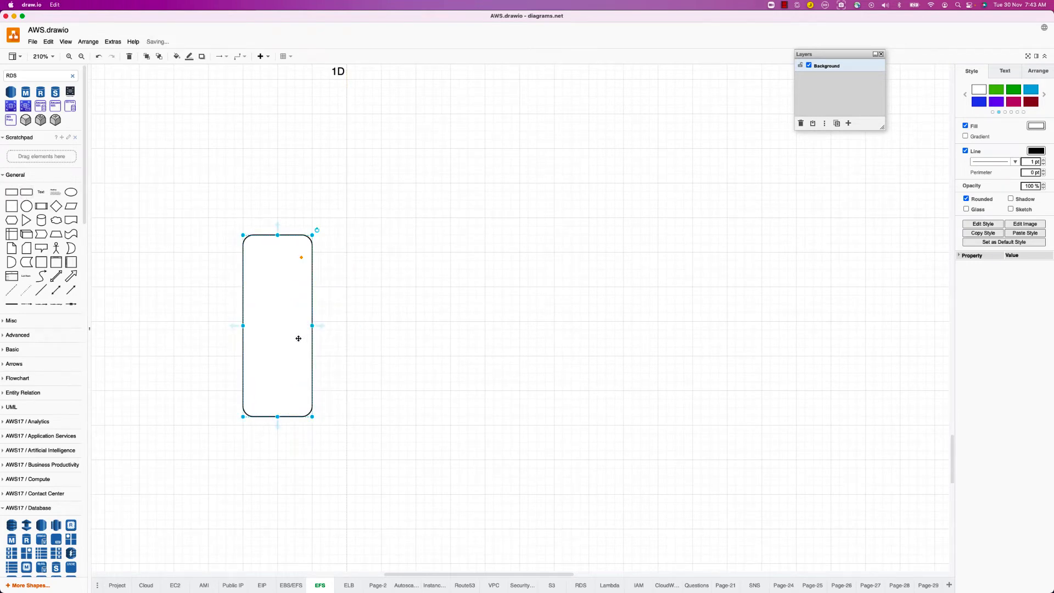
Step: Duplicate the tall block four times and spread the copies into an arch with one at the peak and two on each side
key("super+d")
key("super+d")
key("super+d")
key("super+d")
left_click_drag(304, 367, 662, 341)
left_click_drag(289, 355, 920, 422)
left_click_drag(278, 401, 141, 496)
left_click_drag(266, 348, 427, 190)
Step: Add a rounded rectangle labelled PARK in the middle of the arch of tall blocks
left_click_drag(26, 191, 391, 343)
type("P")
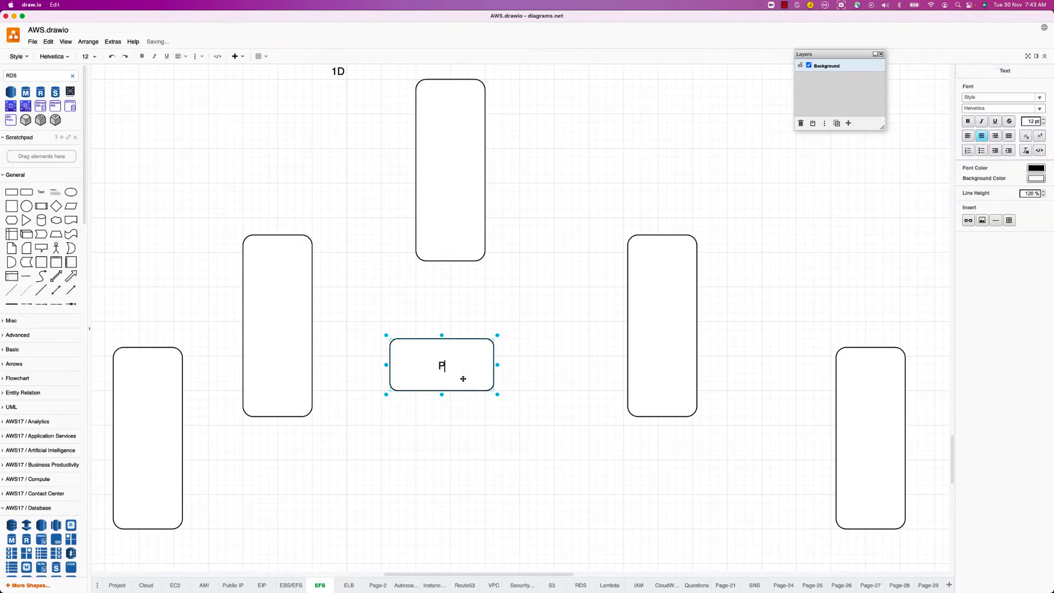
type("ARK")
left_click(554, 369)
Step: Copy the PARK box to the lower right between the two right-hand blocks and relabel it KIDS Play
left_click_drag(437, 370, 711, 536)
key("super+c")
key("super+v")
double_click(701, 526)
type("K")
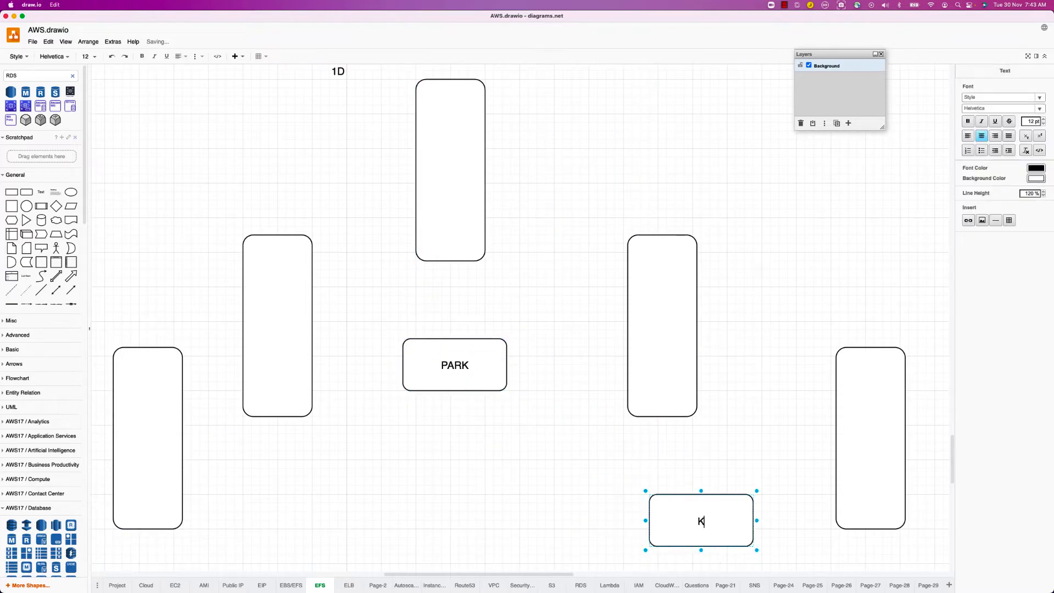
type("IDS Play")
left_click(586, 487)
Step: Paste another PARK box at the lower left, beside the far-left block, and relabel it Club House
left_click(673, 520)
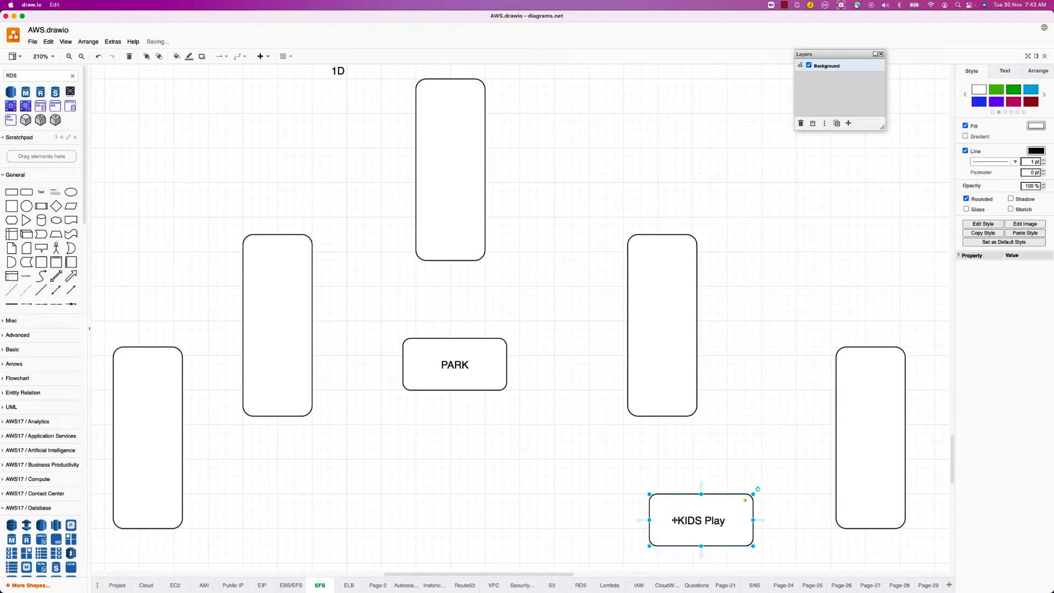
key("ctrl+v")
left_click_drag(471, 380, 300, 520)
double_click(300, 520)
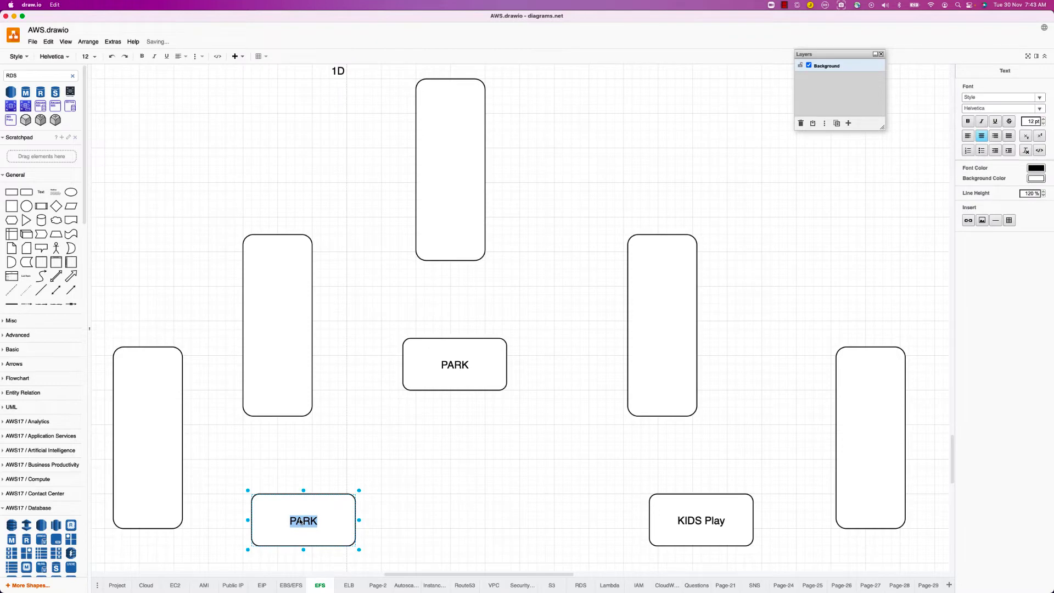
type("Club House")
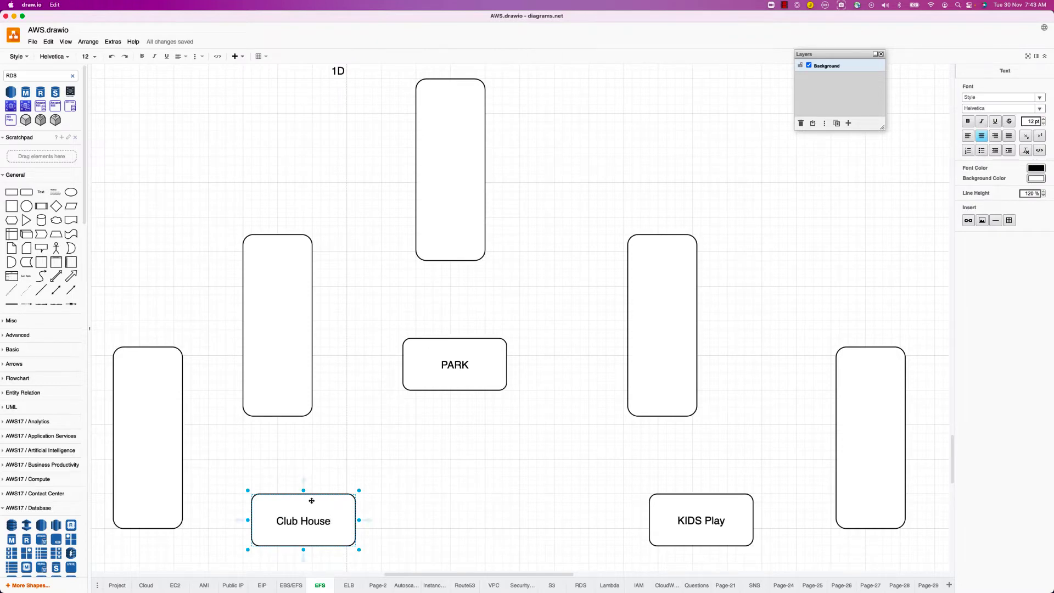
left_click(464, 449)
Step: Draw connector arrows from the far-left block to the Club House box and to the KIDS Play box
left_click(275, 520)
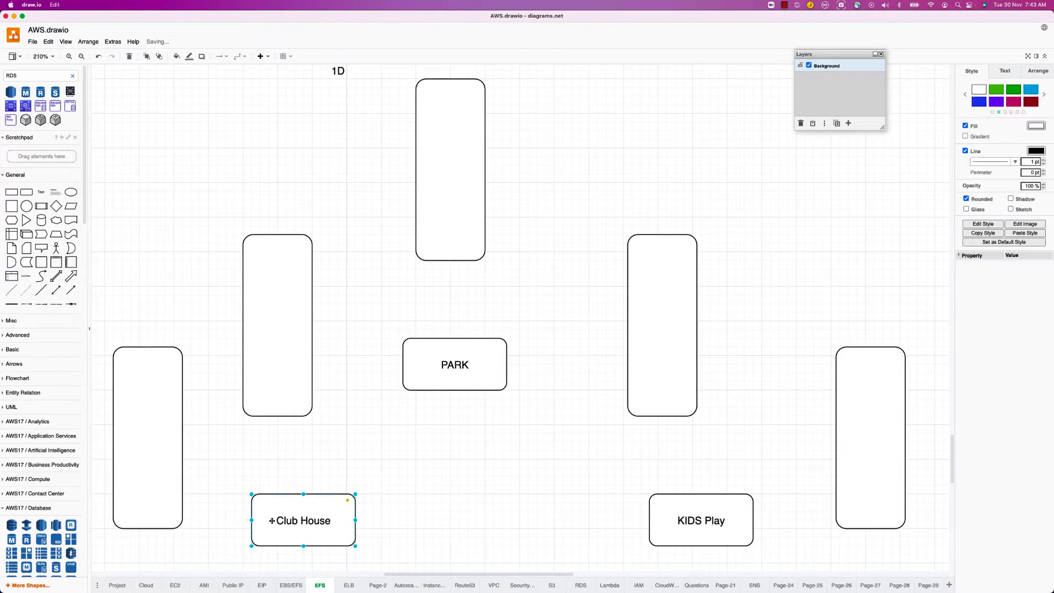
left_click(165, 510)
left_click_drag(192, 438, 262, 517)
left_click(148, 492)
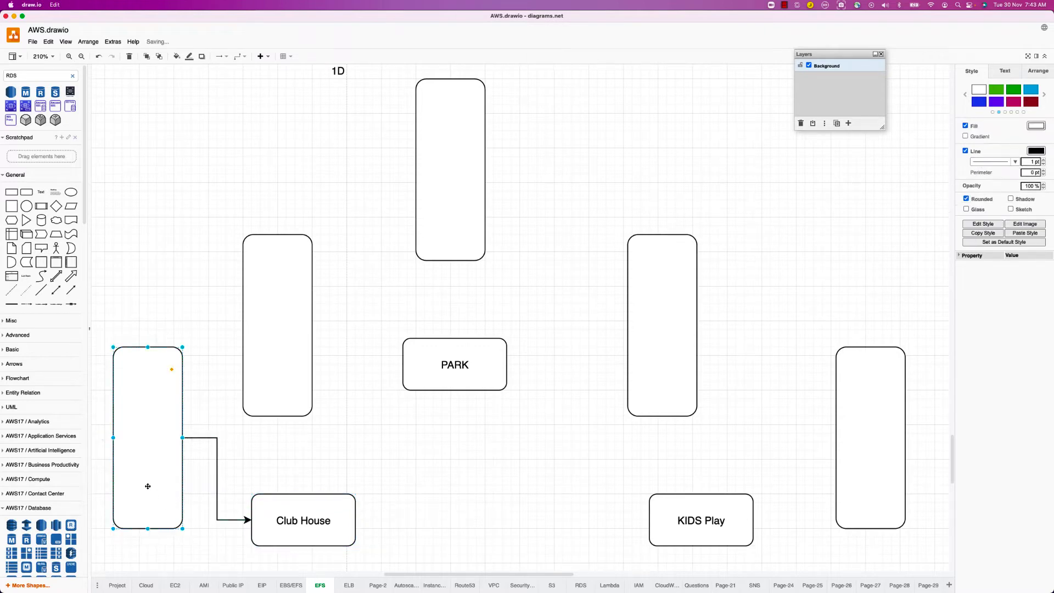
left_click_drag(190, 437, 648, 534)
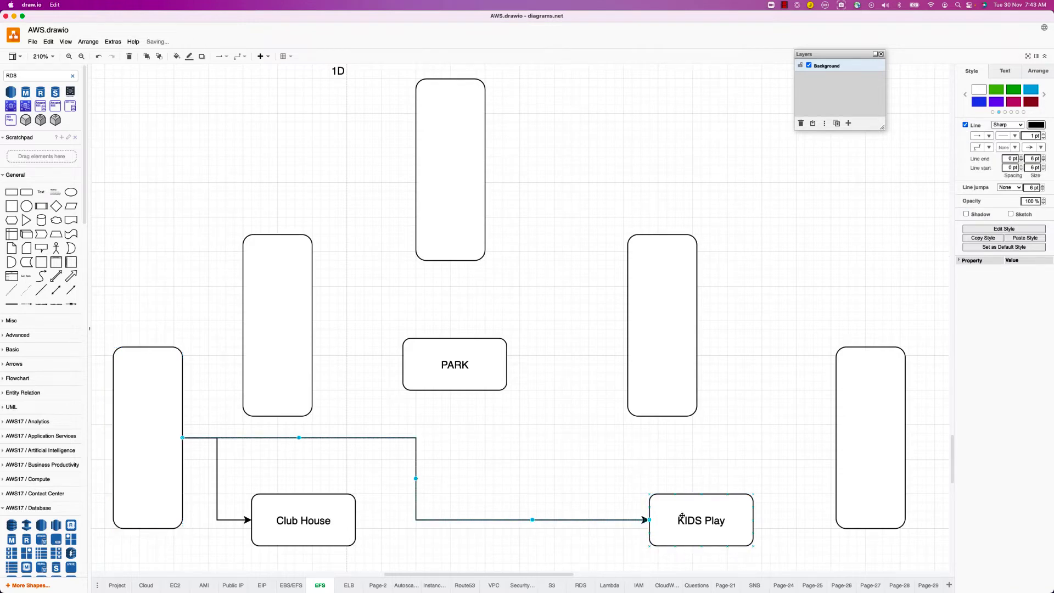
Step: Draw connector arrows from the far-right block to KIDS Play, and from the inner right block to both KIDS Play and Club House
left_click(882, 471)
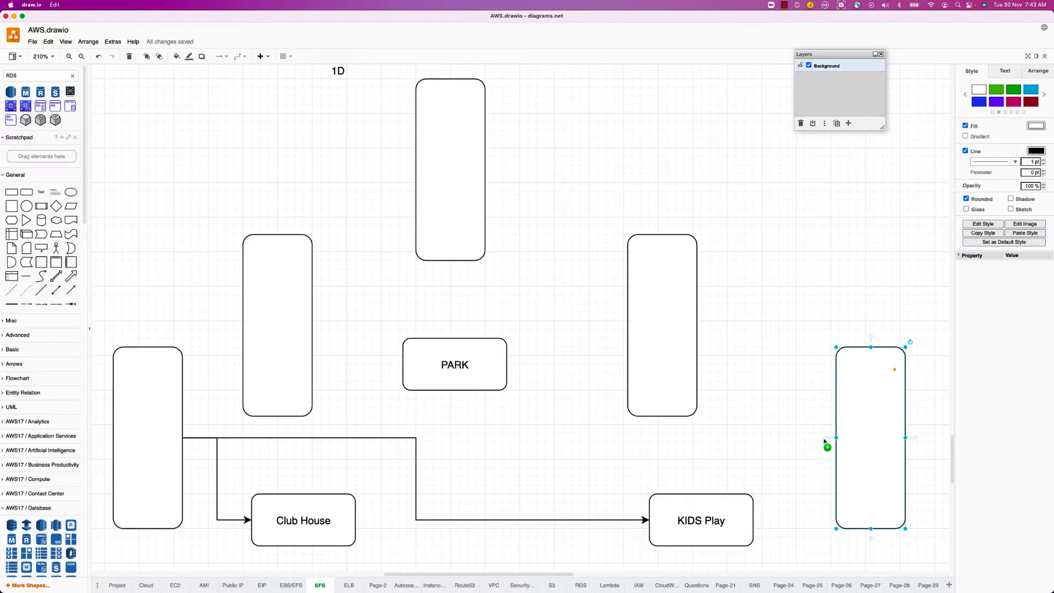
left_click_drag(826, 439, 728, 524)
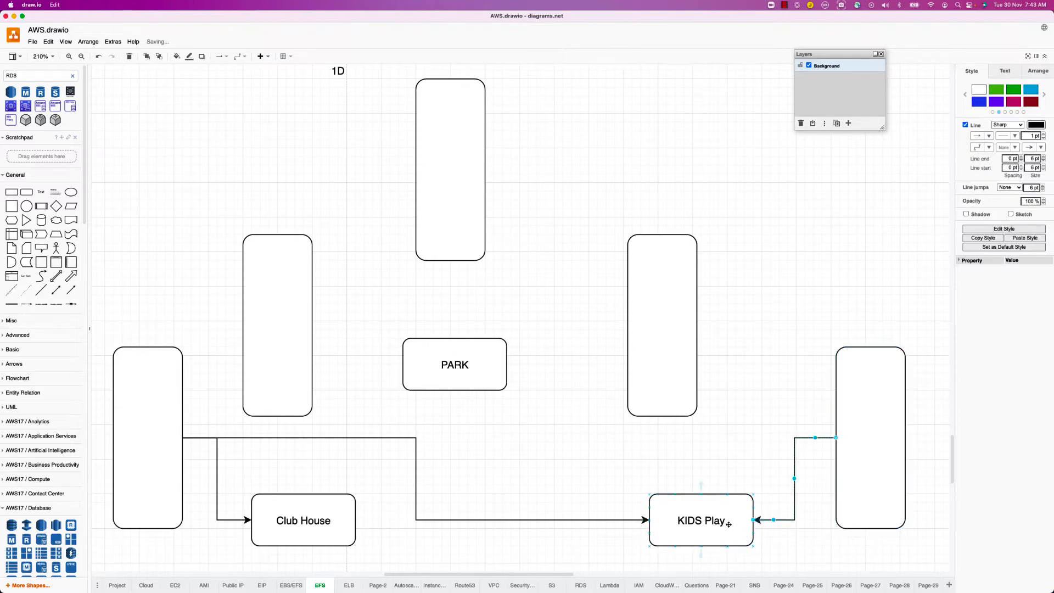
left_click(673, 398)
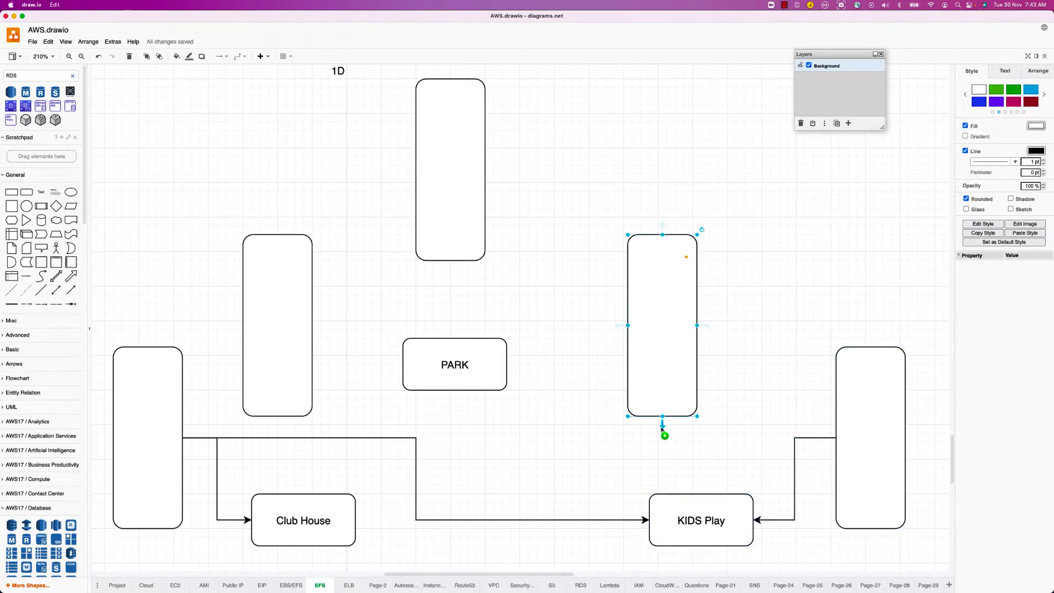
left_click(662, 432)
left_click(663, 331)
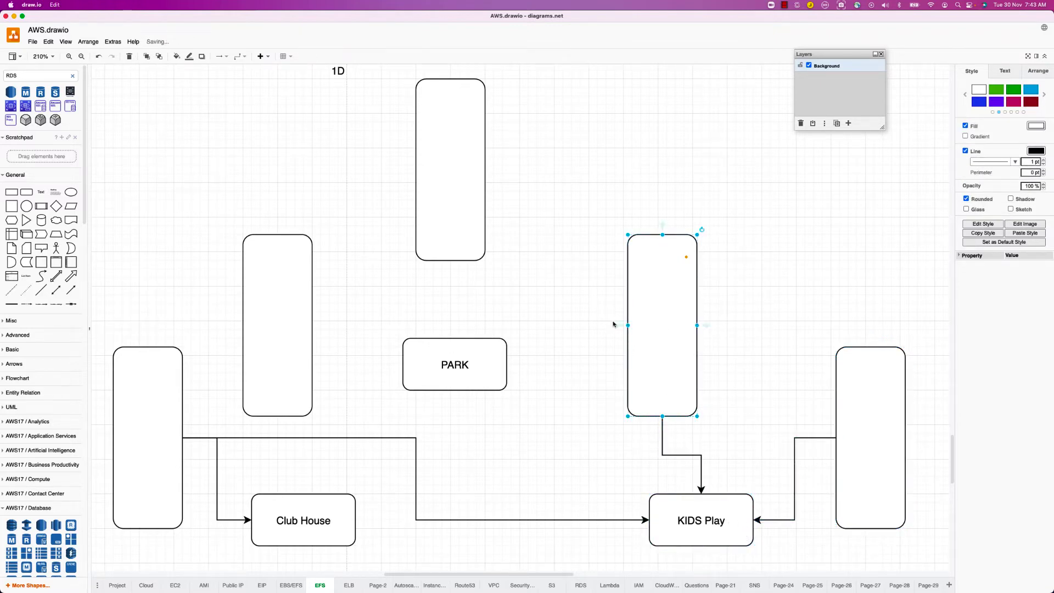
left_click_drag(618, 326, 335, 446)
left_click_drag(507, 280, 527, 421)
left_click(499, 521)
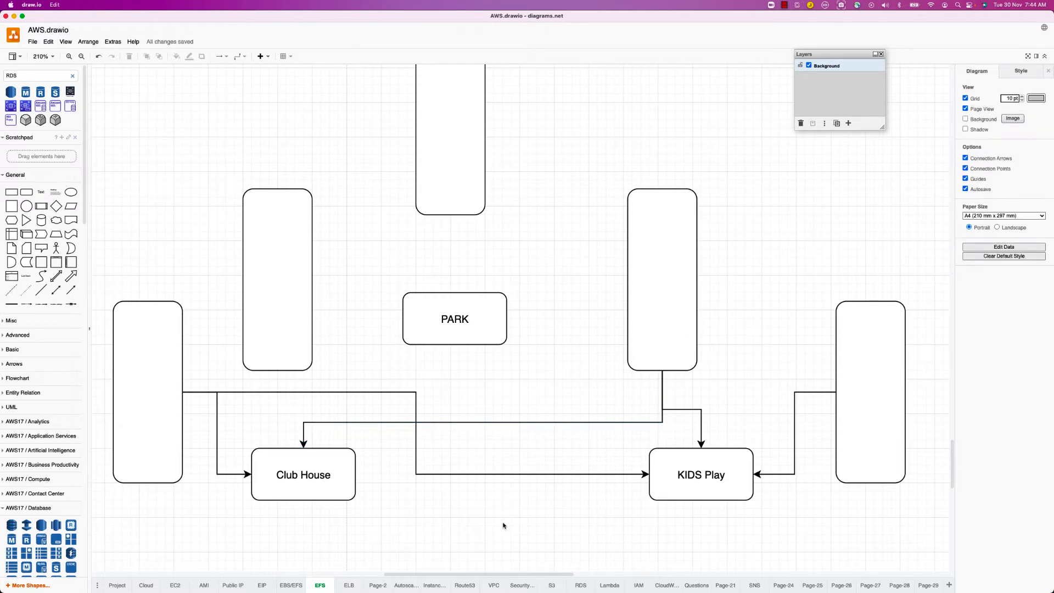
scroll(380, 259, "up", 10)
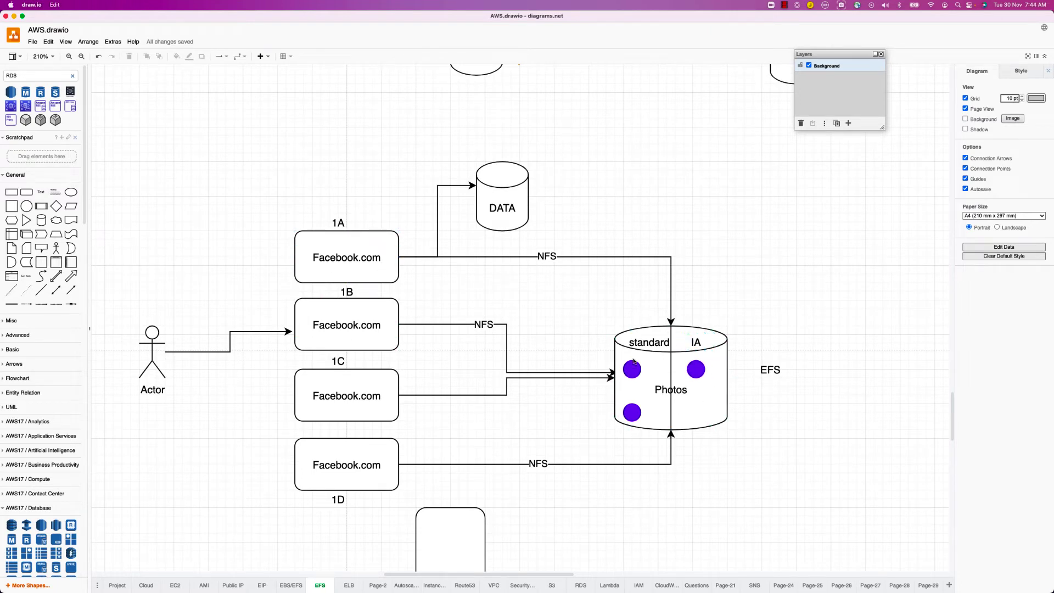
left_click(365, 311)
left_click(359, 240)
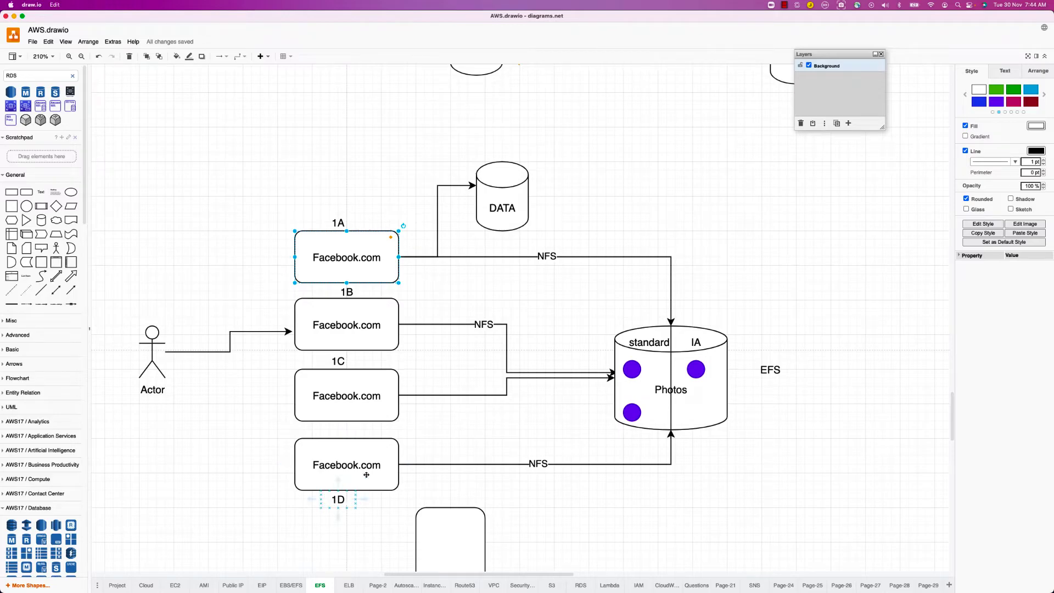
Step: Switch to the EFS creation page in Chrome and remove the us-east-1e and us-east-1f mount targets
key("super+Tab")
key("super+Tab")
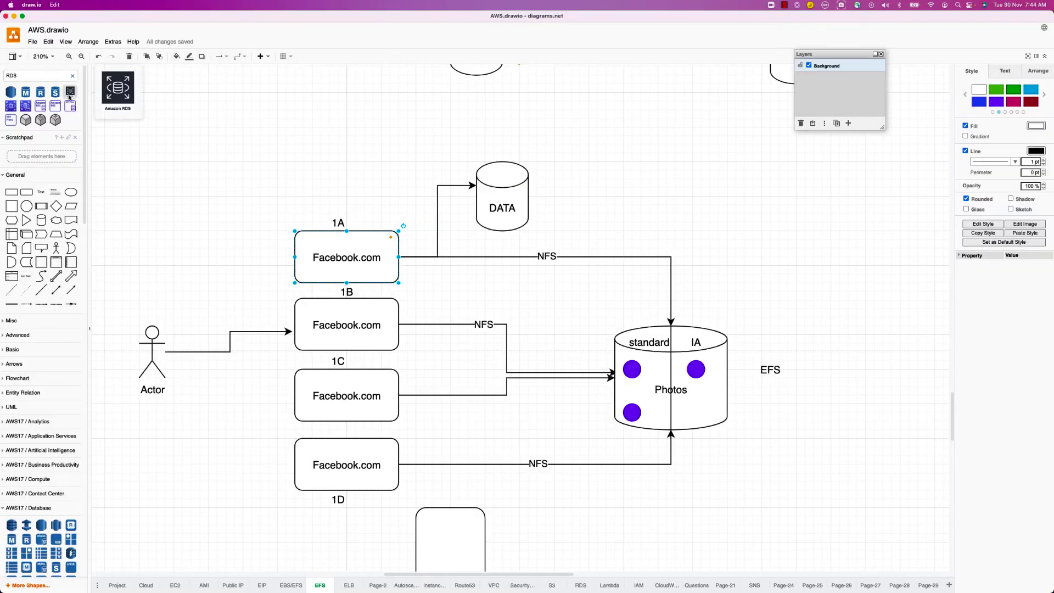
key("super+Tab")
left_click(55, 20)
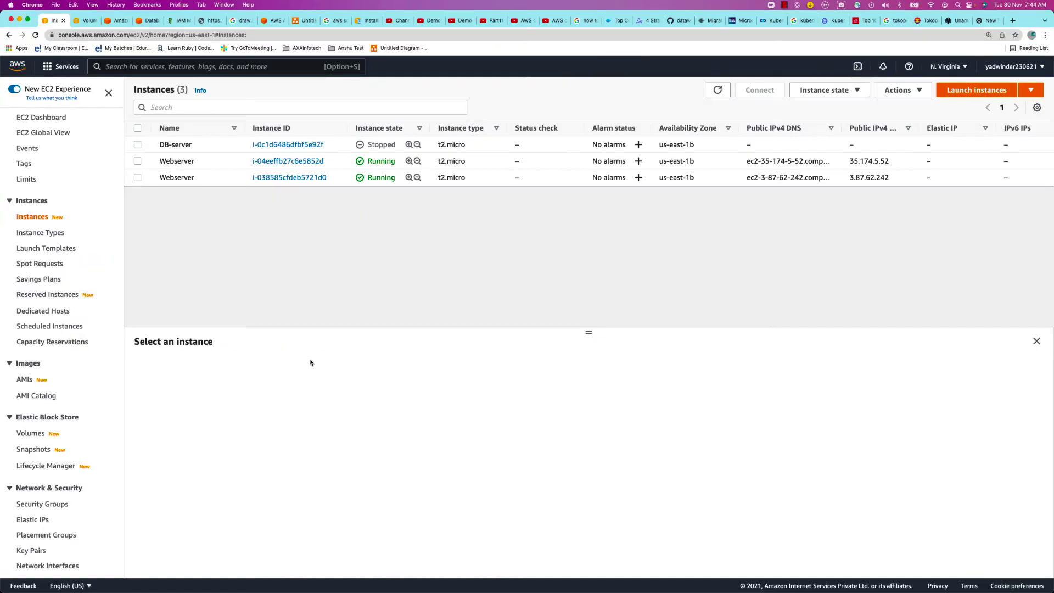
left_click(87, 21)
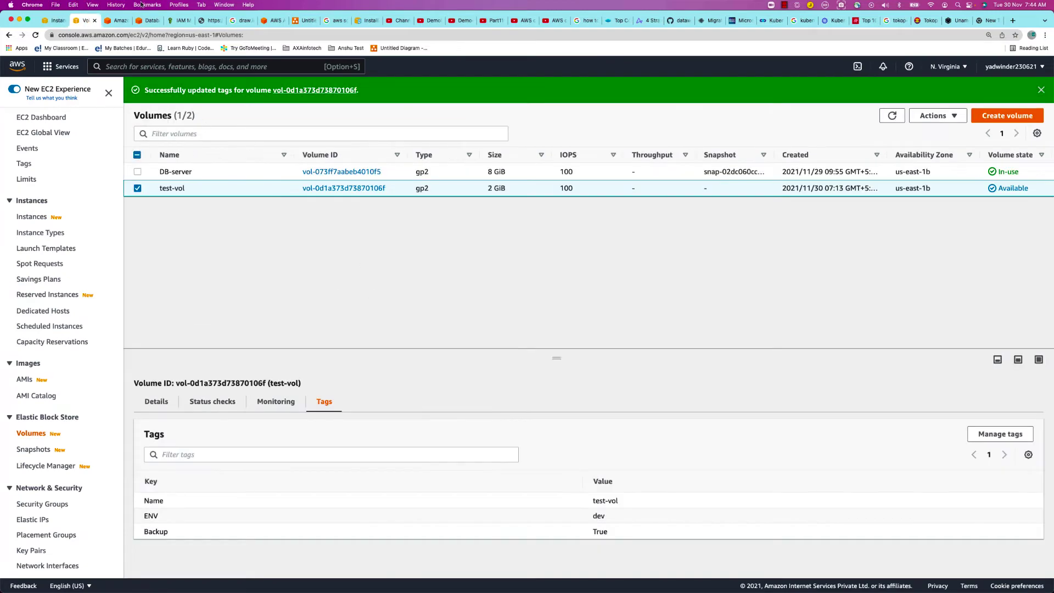
left_click(118, 22)
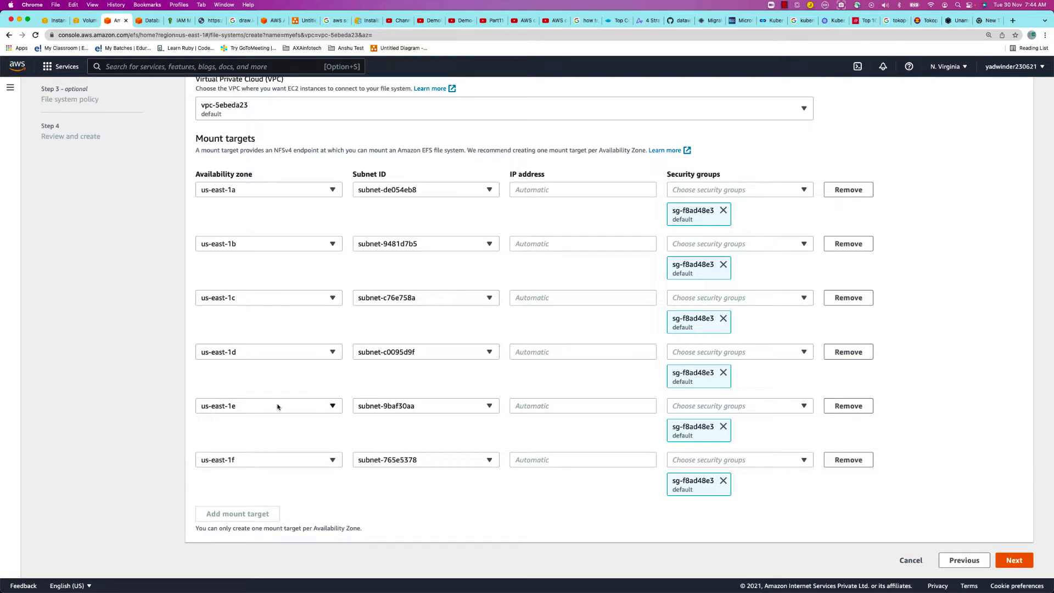
left_click(863, 407)
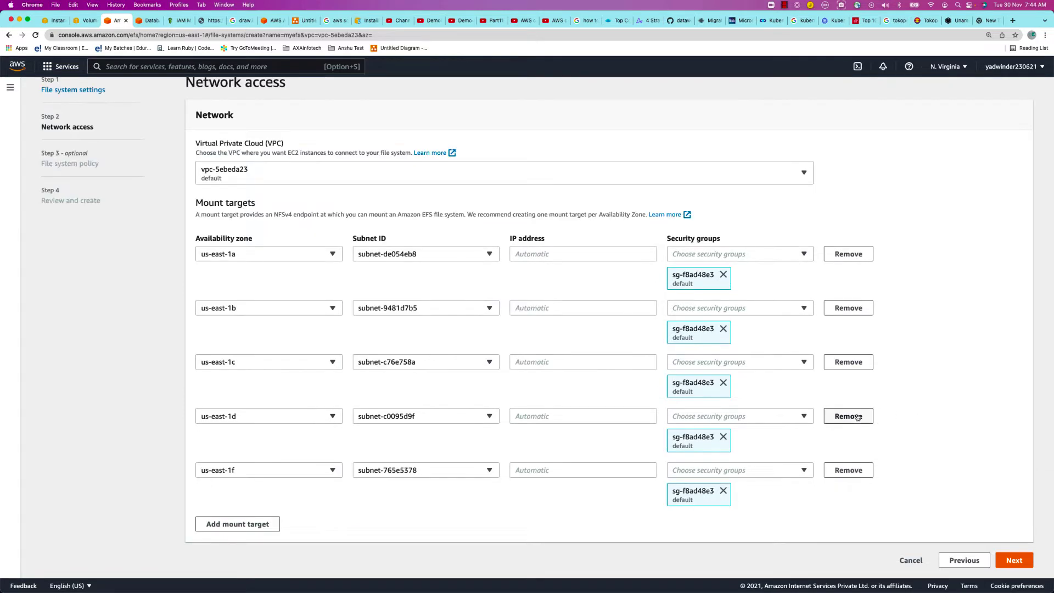
left_click(859, 470)
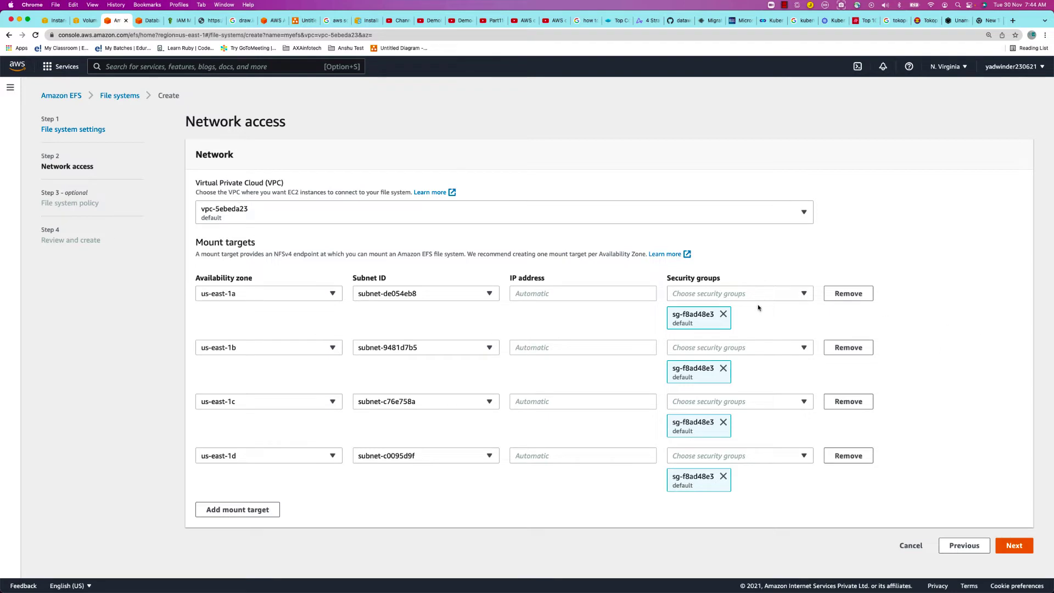
Step: Add the AXA-SG security group to the us-east-1a mount target
left_click(735, 296)
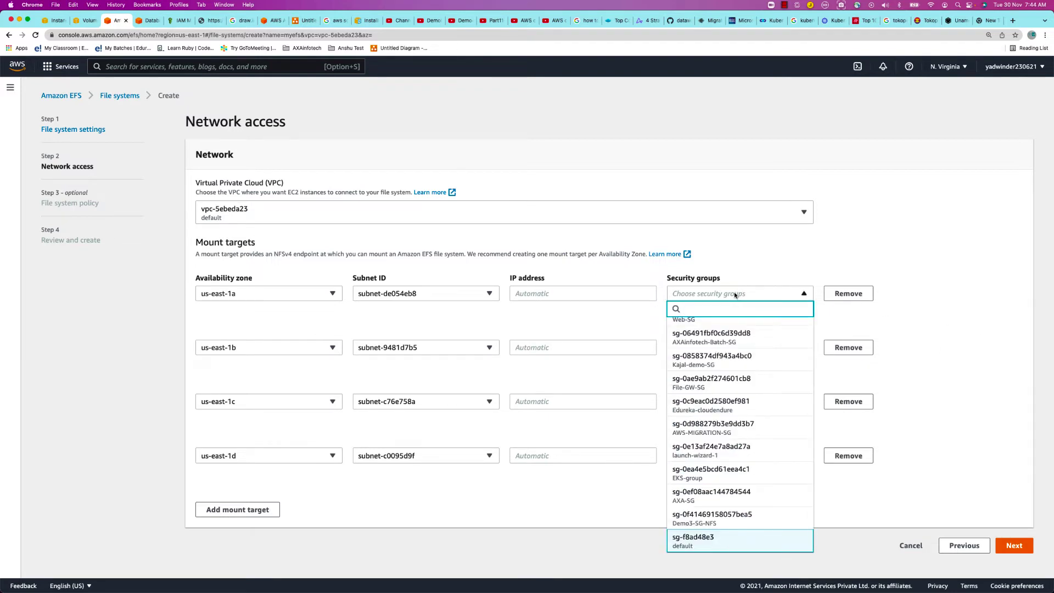
scroll(729, 391, "up", 3)
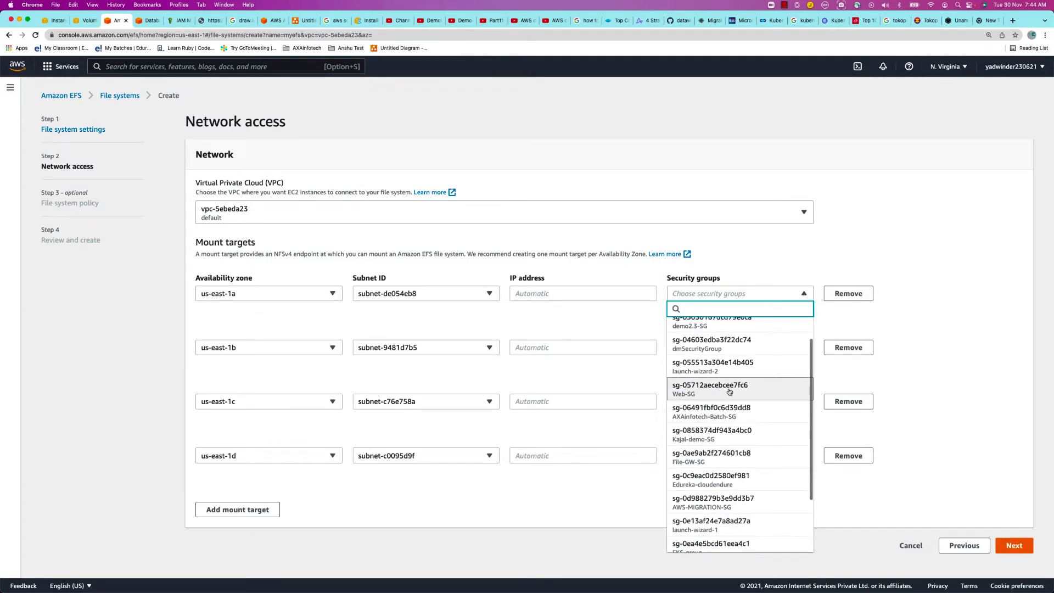
scroll(730, 391, "down", 3)
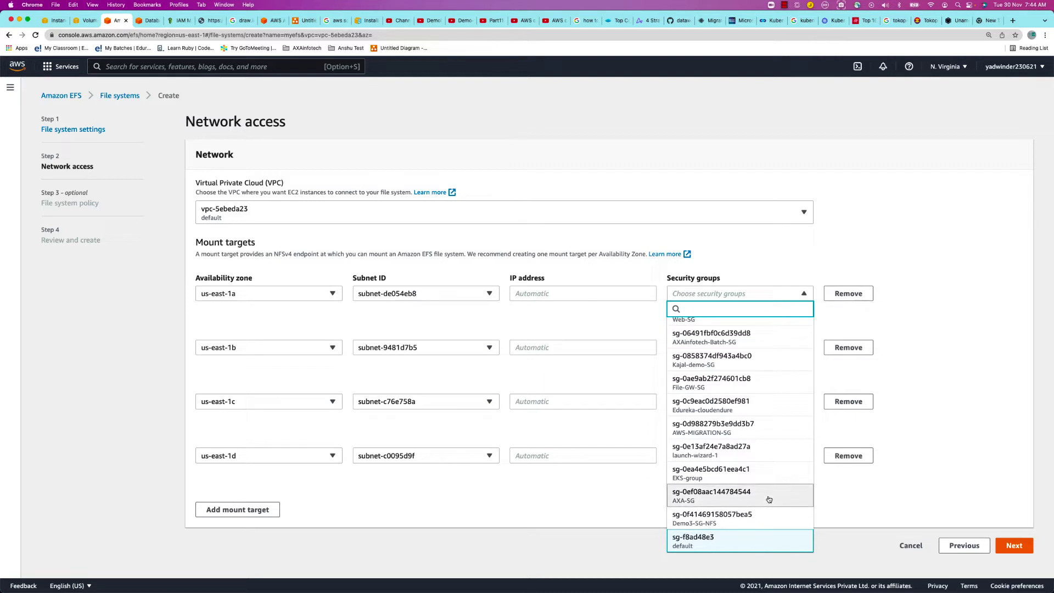
scroll(769, 499, "up", 3)
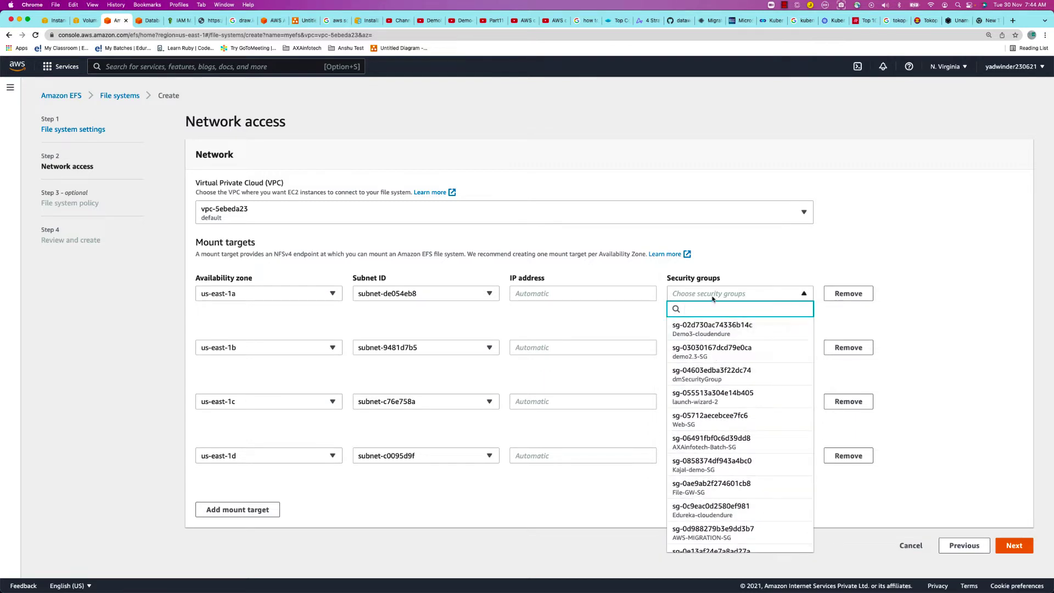
scroll(708, 466, "down", 4)
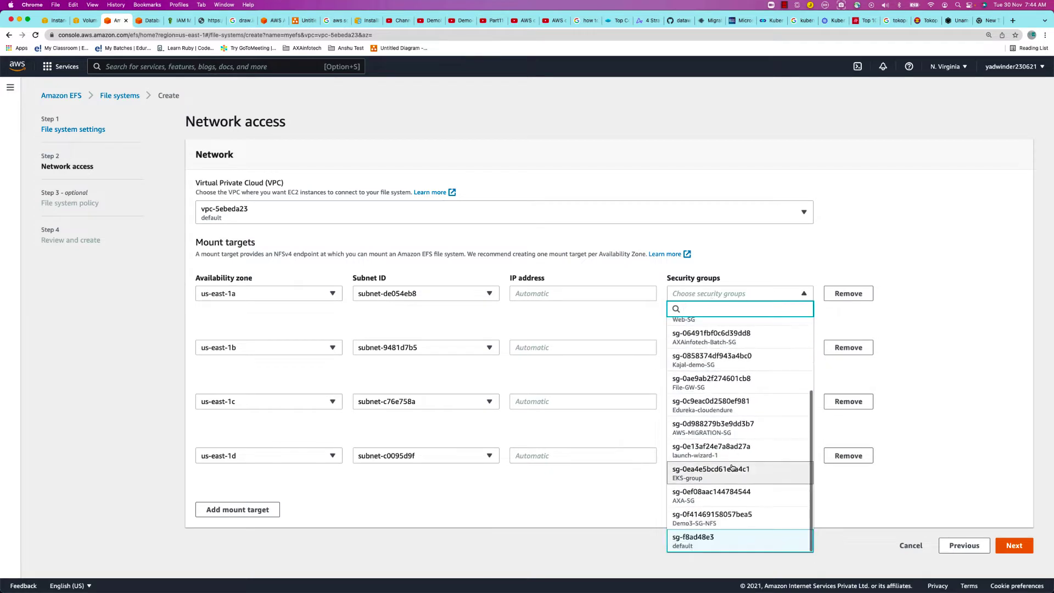
left_click(713, 493)
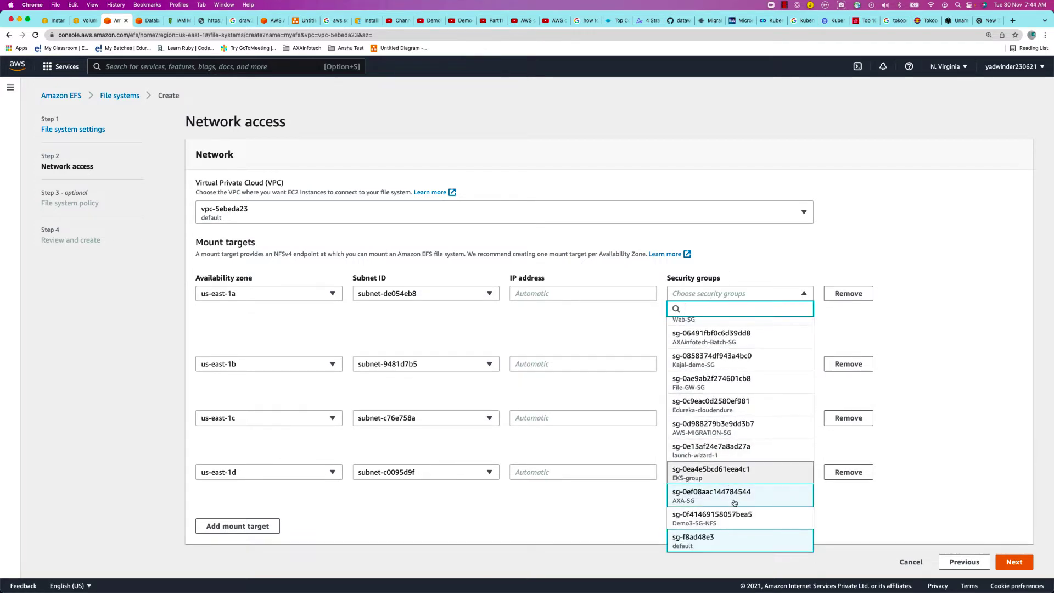
left_click(932, 467)
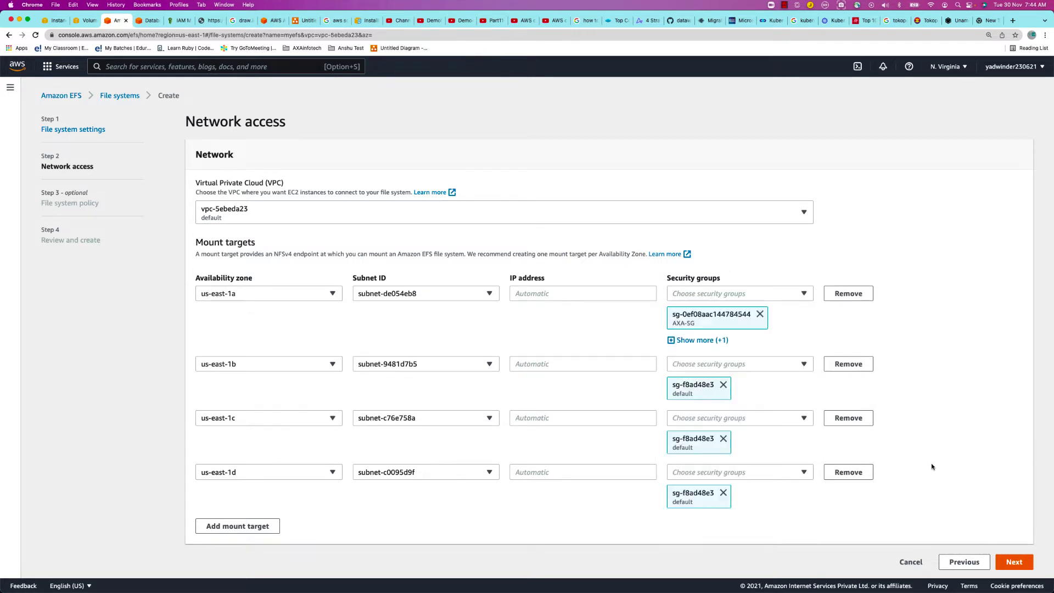
Step: Add the AXA-SG security group to the us-east-1b, us-east-1c and us-east-1d mount targets
left_click(738, 364)
left_click(713, 299)
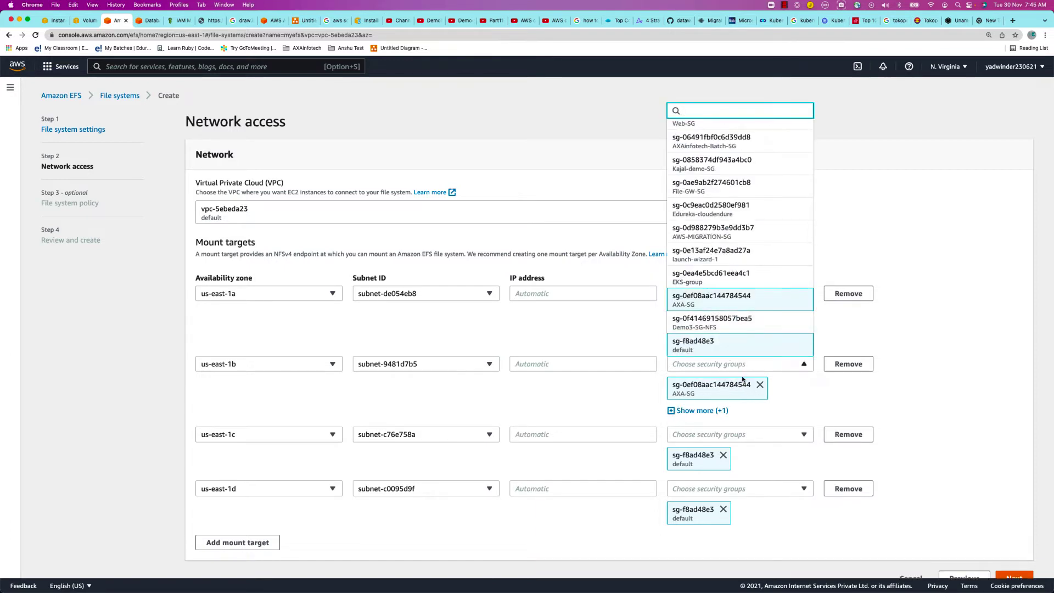
left_click(750, 435)
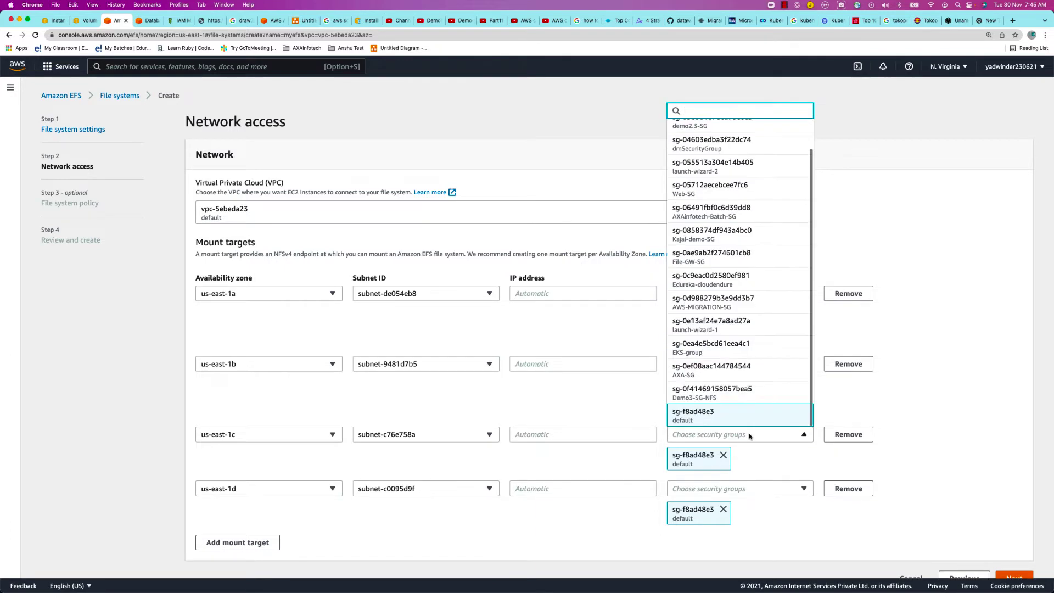
left_click(711, 373)
left_click(752, 504)
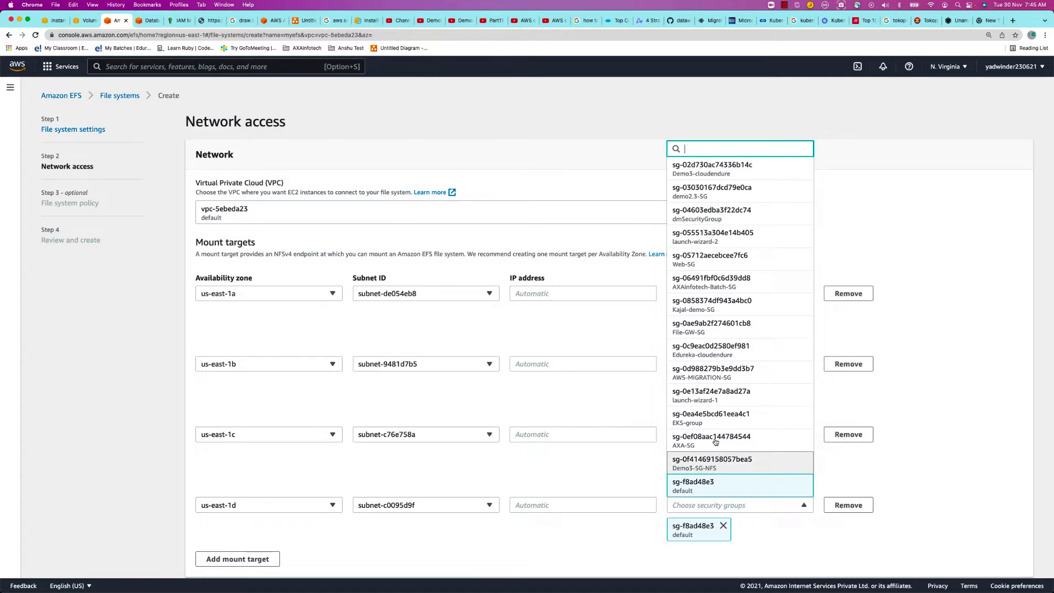
left_click(714, 439)
left_click(929, 473)
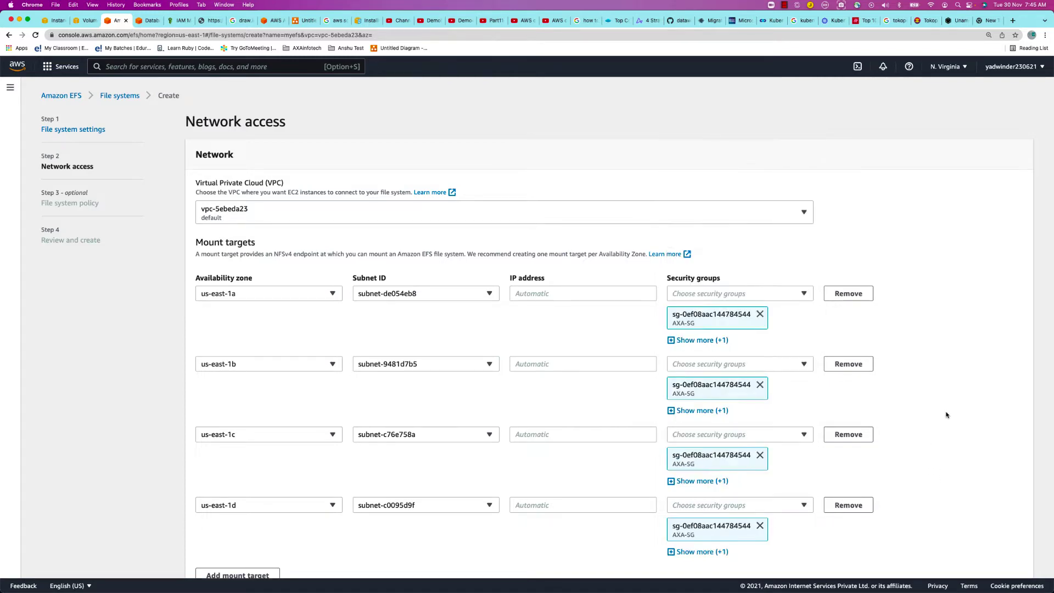
Step: Switch to draw.io and place a narrow upright rounded rectangle, filled dark red, over the left edge of the Photos cylinder
key("super+Tab")
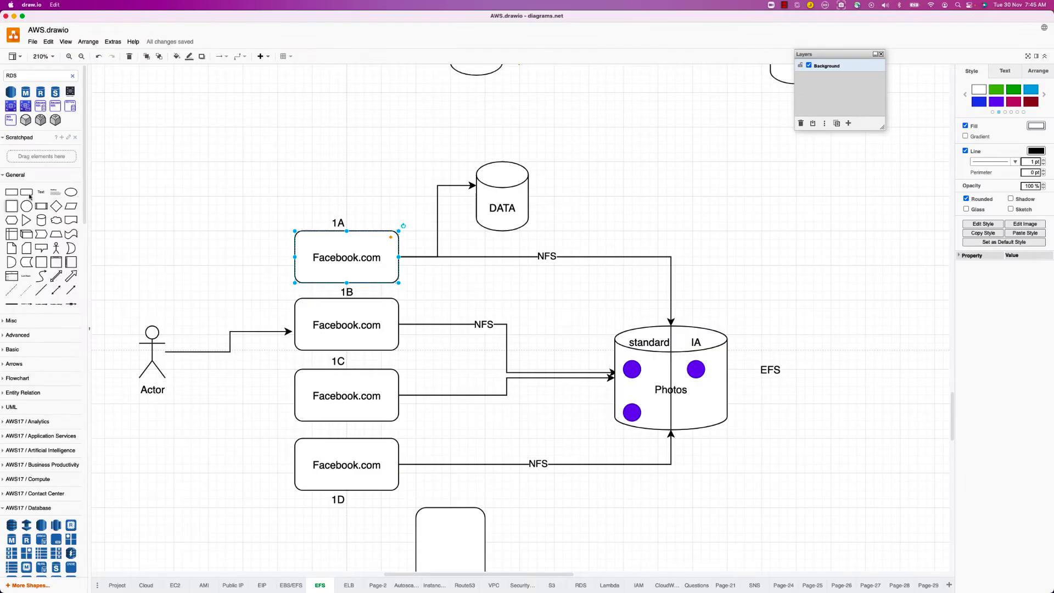
left_click_drag(26, 192, 617, 377)
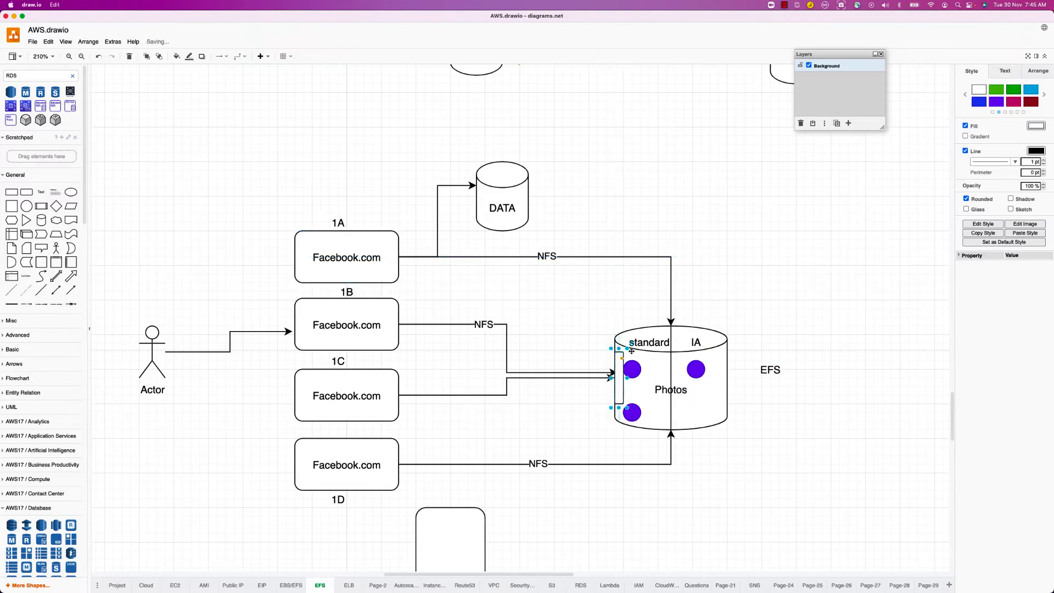
left_click(966, 94)
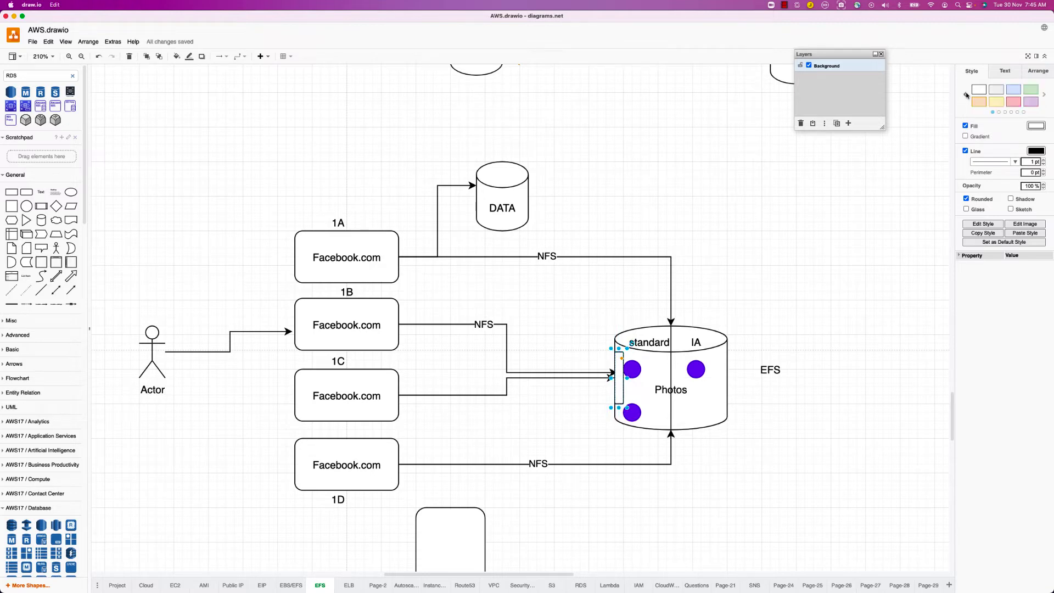
left_click(966, 94)
left_click(966, 94)
left_click(966, 95)
left_click(966, 94)
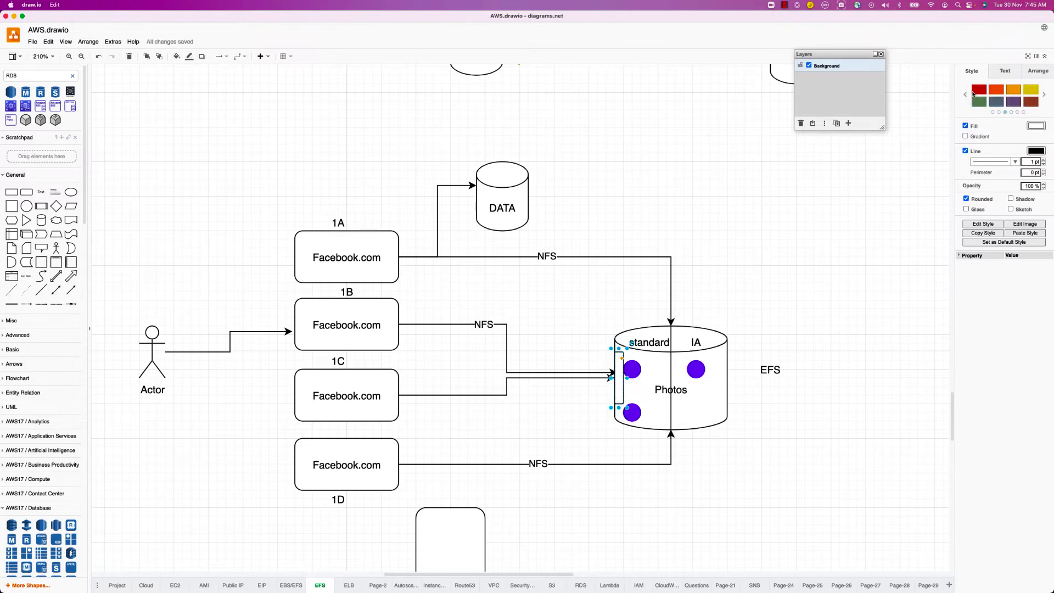
left_click(977, 90)
Step: Label the dark red rectangle on the Photos cylinder with the letter S
type("S")
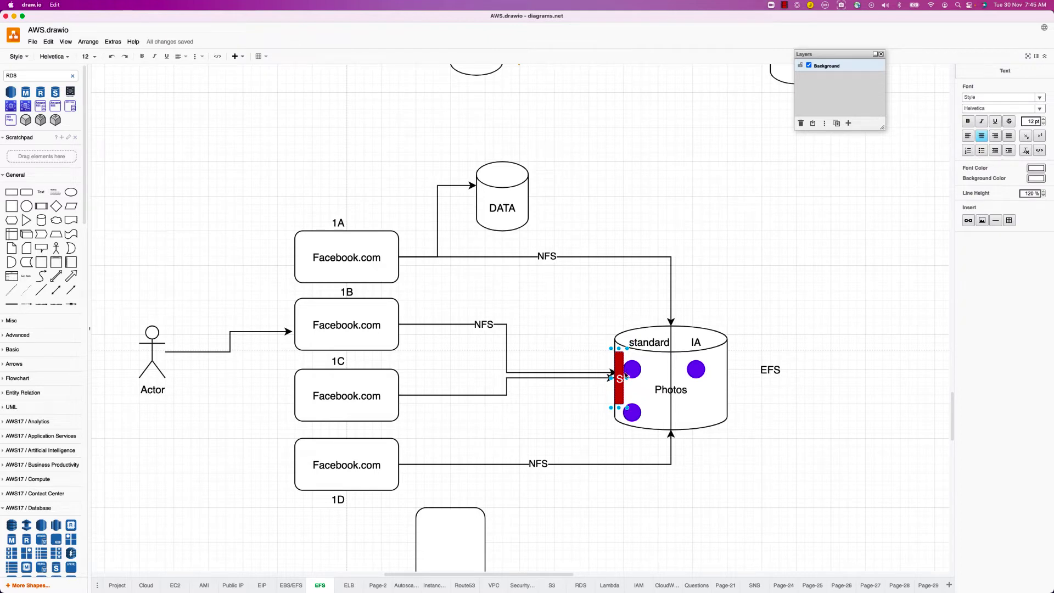
mouse_move(620, 364)
left_mouse_down()
mouse_move(610, 364)
mouse_move(619, 390)
left_mouse_up()
left_click(906, 303)
Step: Return to the EFS wizard in Chrome, leave the file system policy empty and create the file system
key("super+Tab")
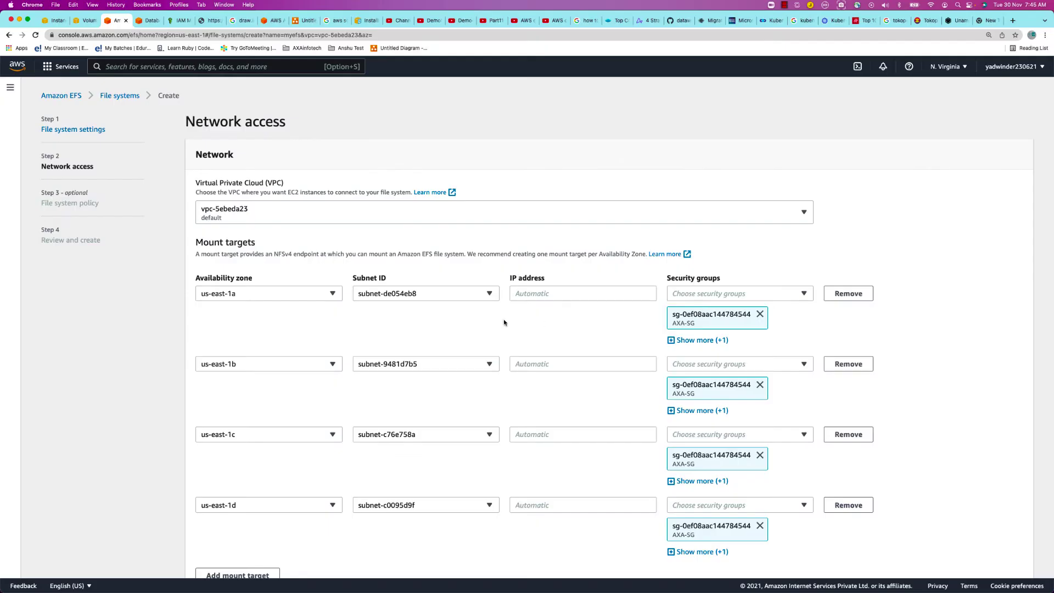
scroll(436, 402, "down", 2)
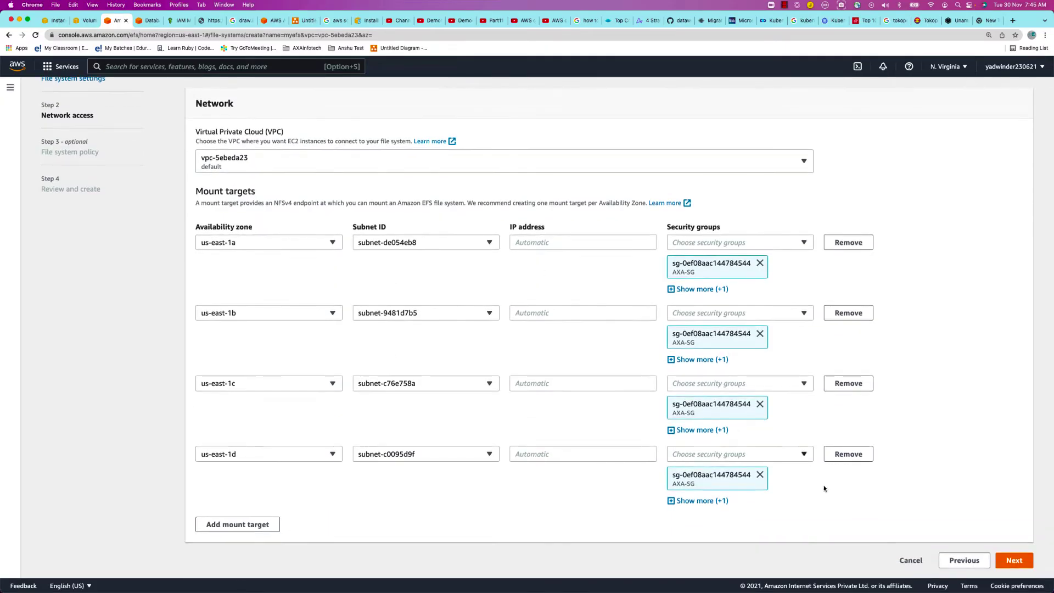
left_click(1013, 561)
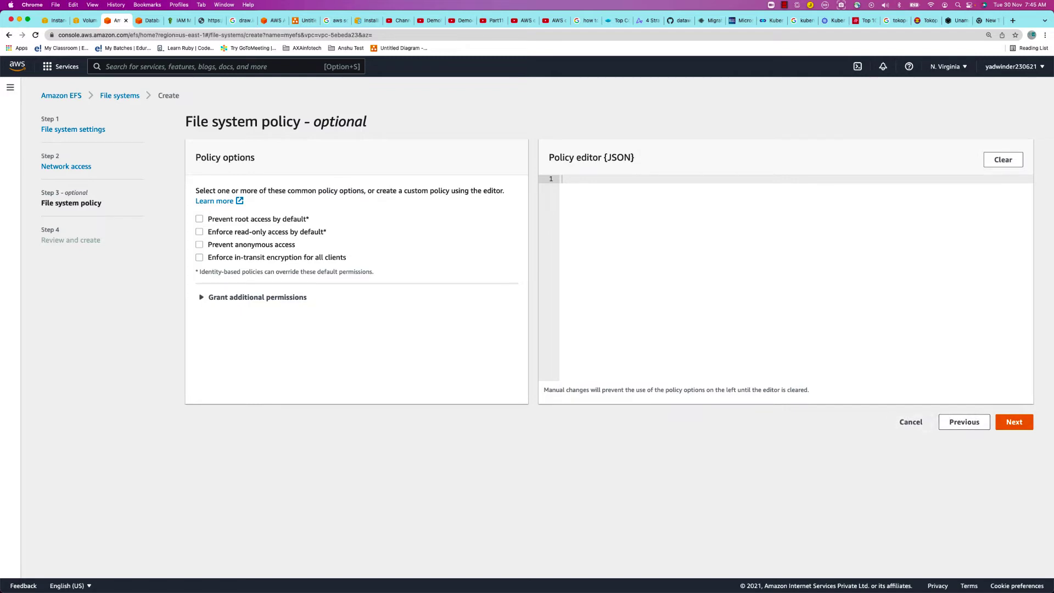
left_click(1008, 423)
scroll(830, 444, "down", 9)
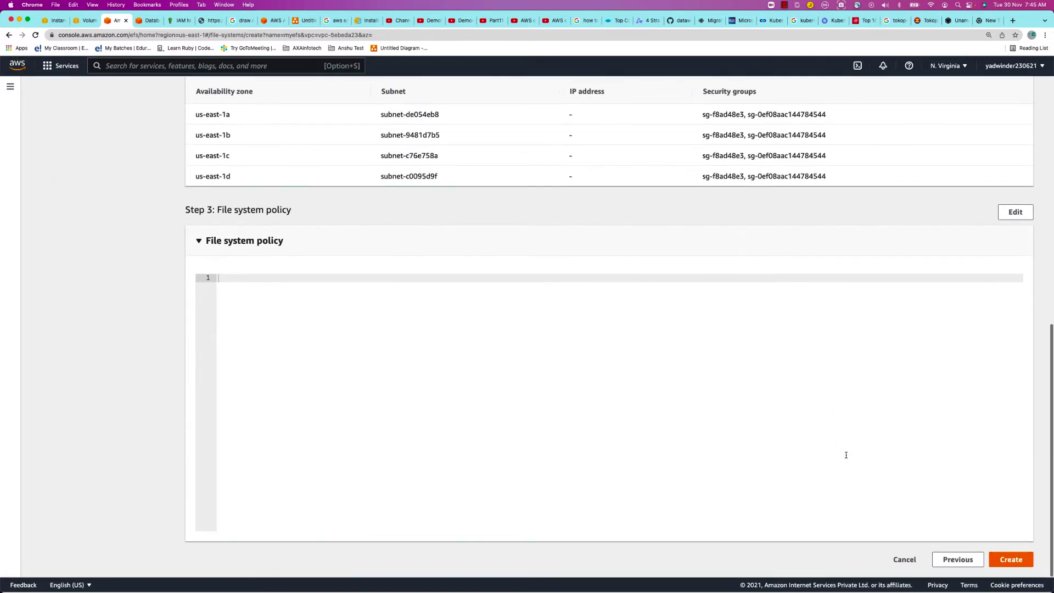
left_click(1012, 560)
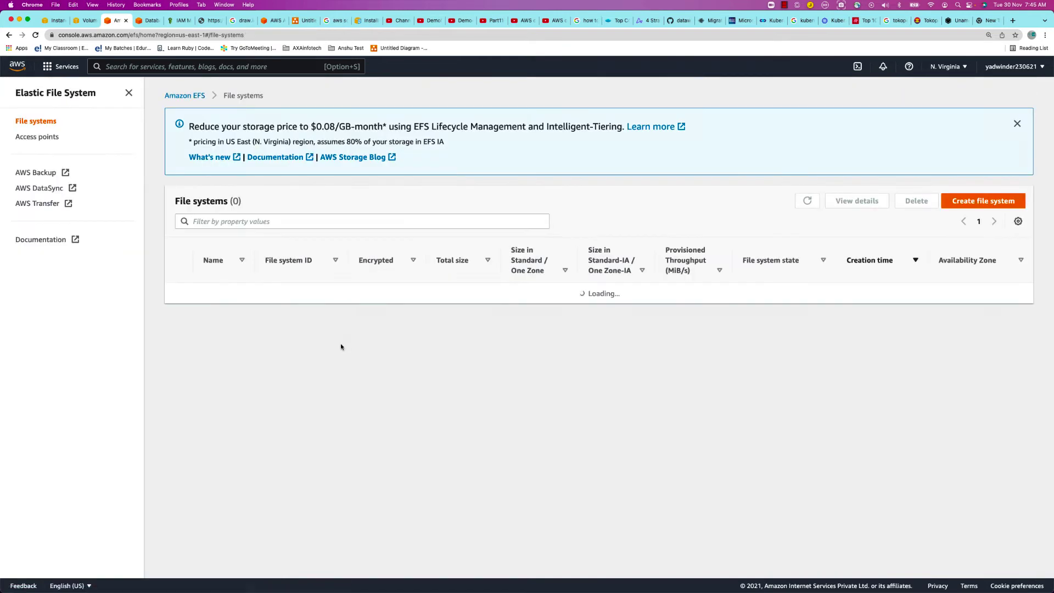
Step: Switch to draw.io and look over the EFS page's Ecommerce, Mumbai region and App1/App2 diagrams, ending at the Facebook.com diagram
key("super+Tab")
key("super+Tab")
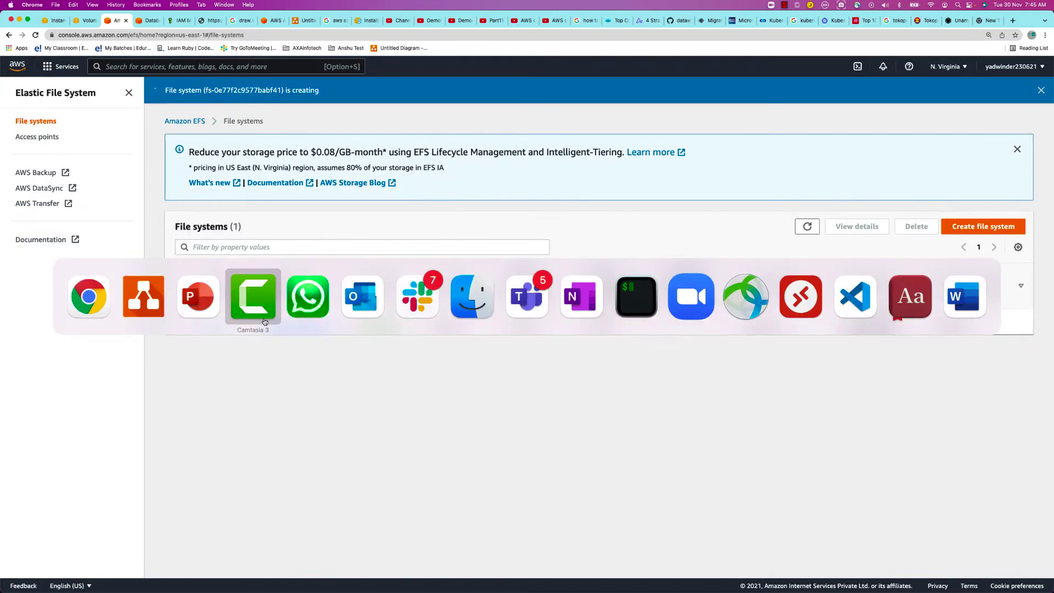
left_click(152, 304)
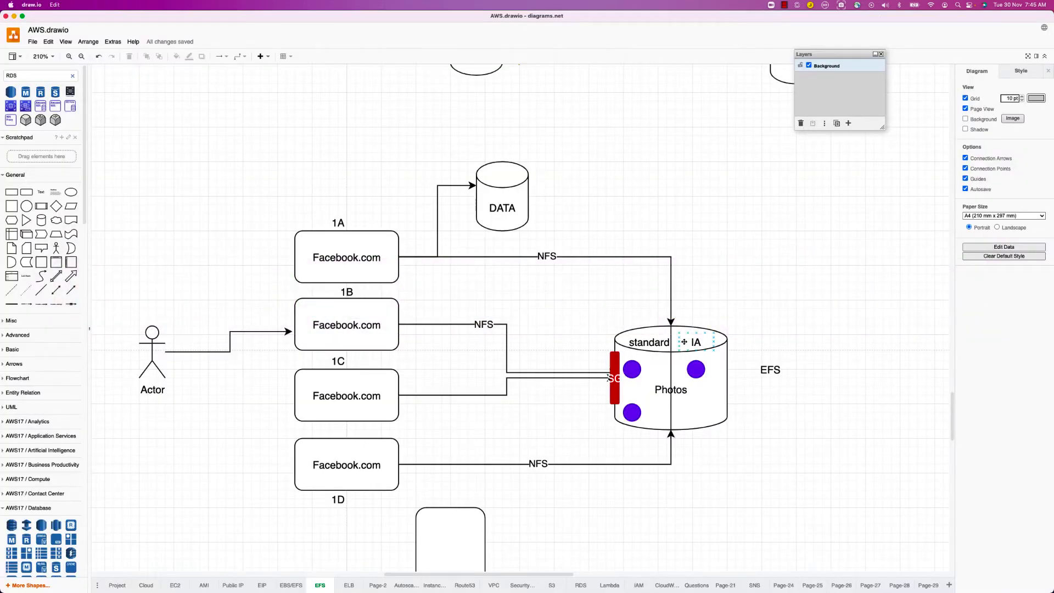
left_click(708, 411)
scroll(745, 249, "up", 15)
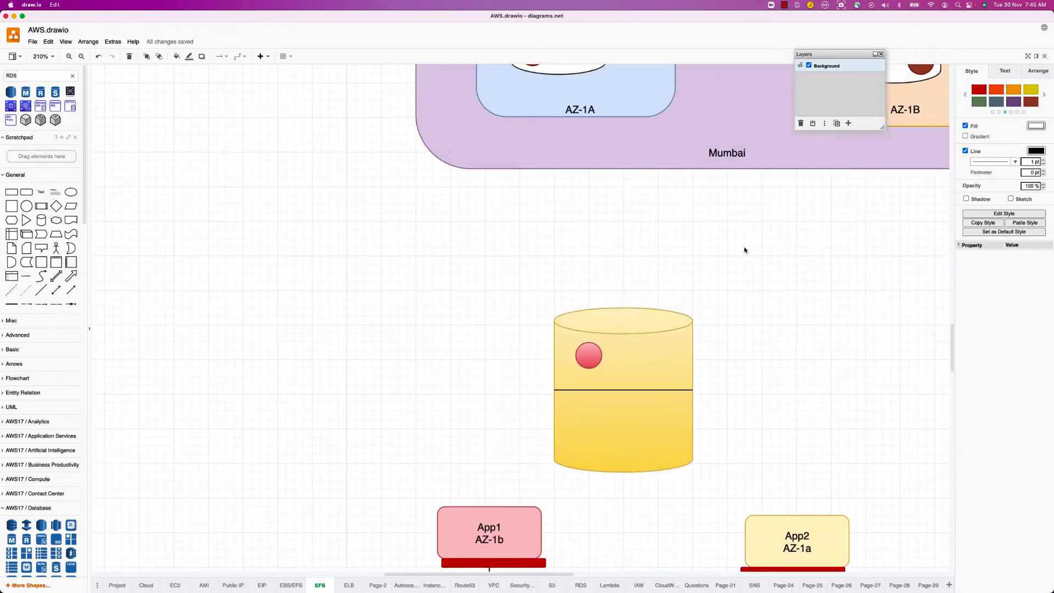
scroll(745, 250, "up", 10)
scroll(745, 249, "right", 10)
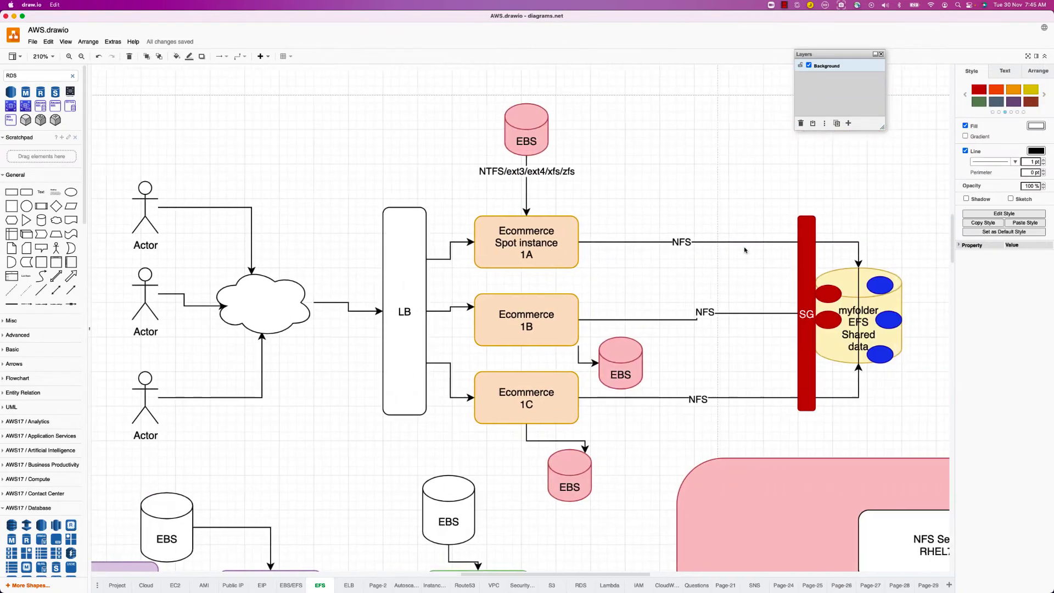
scroll(745, 250, "left", 2)
scroll(745, 249, "down", 2)
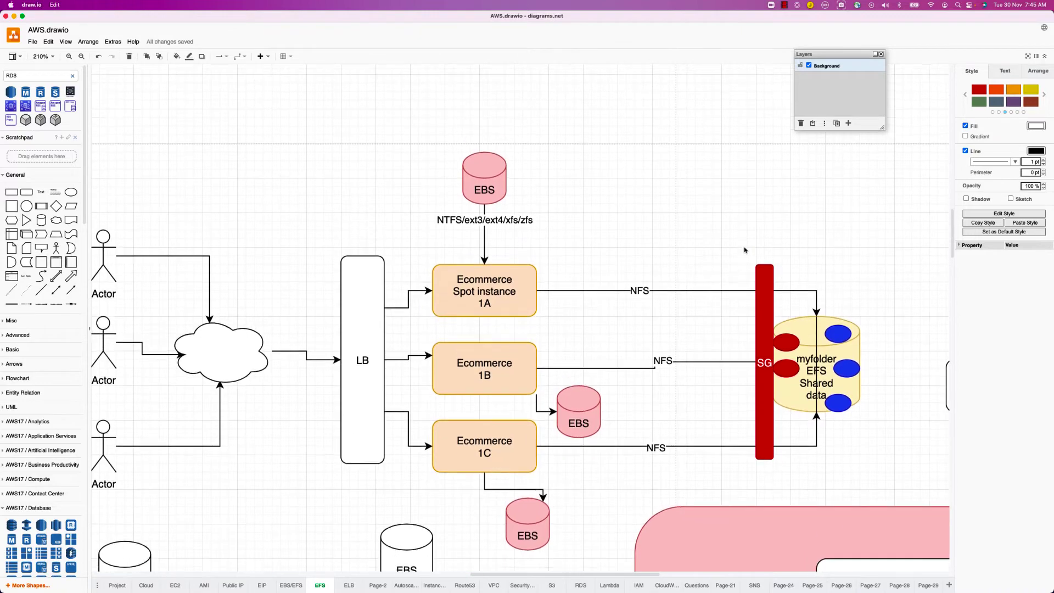
scroll(745, 250, "right", 15)
scroll(745, 250, "up", 10)
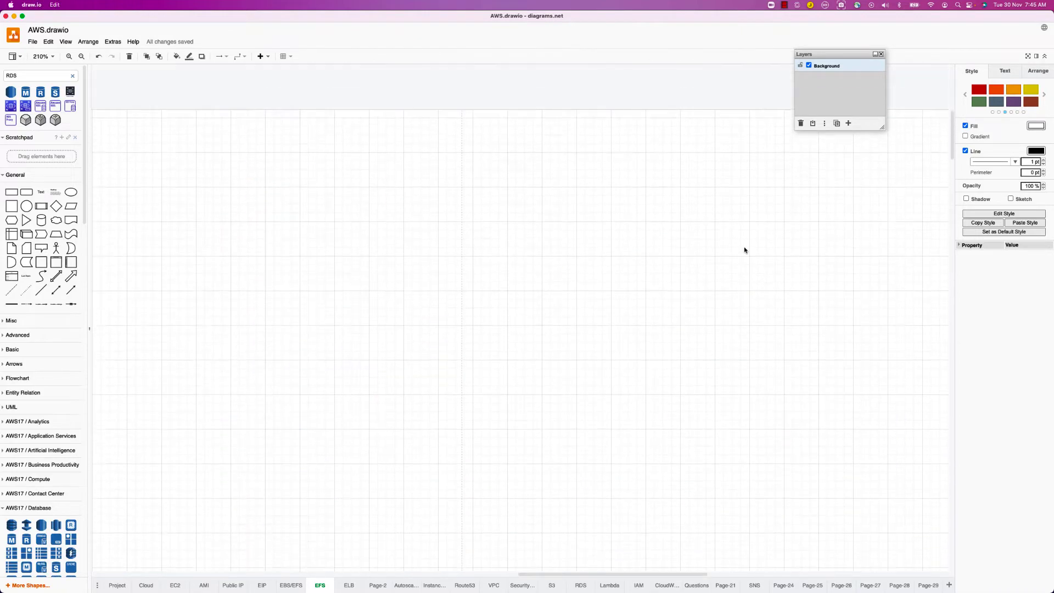
scroll(744, 249, "down", 15)
scroll(745, 249, "down", 10)
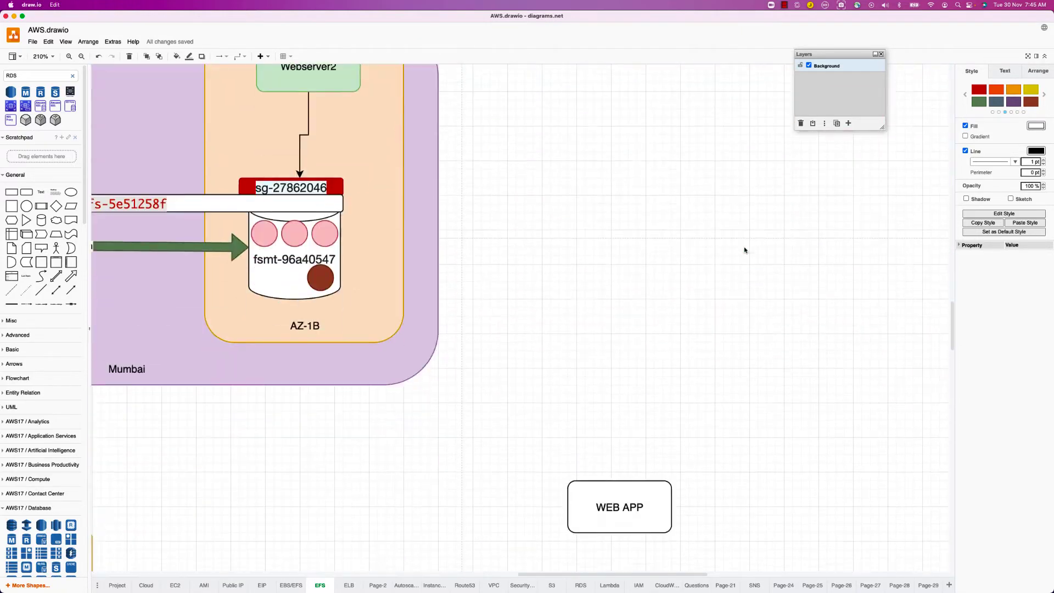
scroll(745, 250, "left", 8)
scroll(744, 250, "left", 8)
scroll(744, 250, "down", 15)
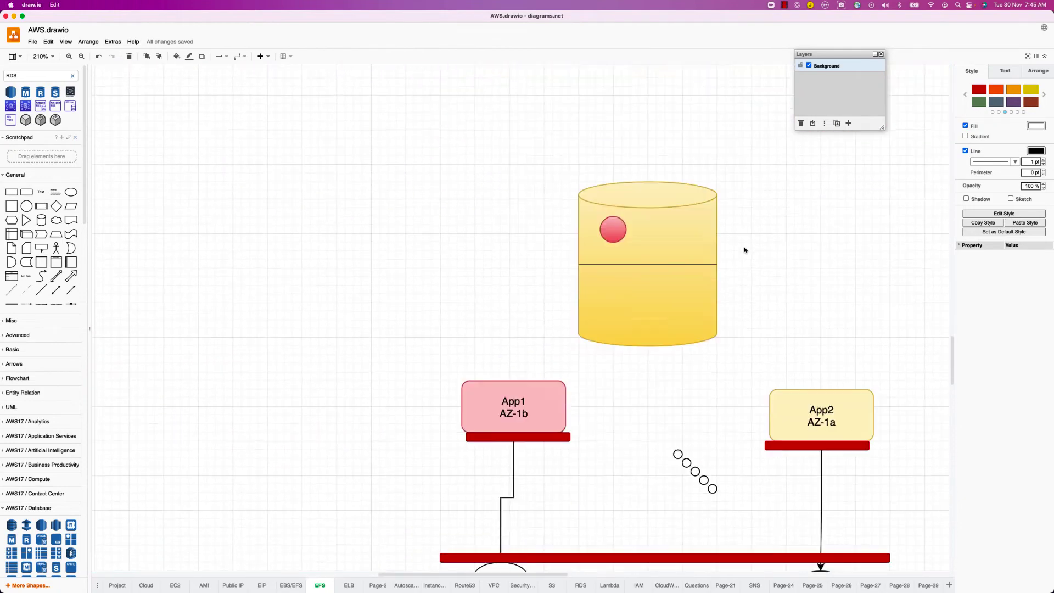
scroll(745, 248, "up", 1)
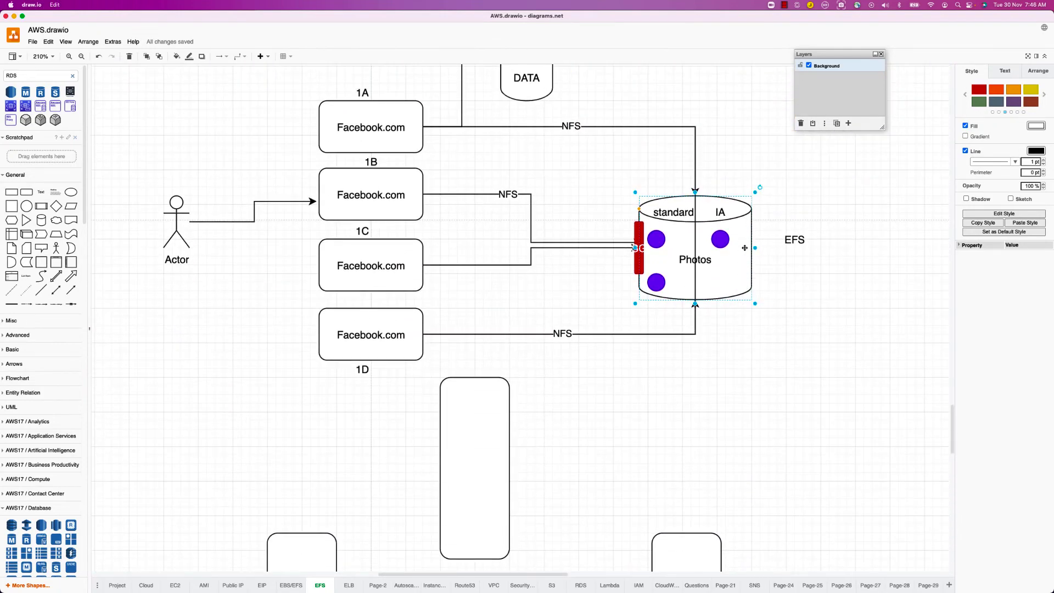
Step: Delete the tall rounded rectangles, the PARK, Club House and KIDS Play boxes and their connectors below the Facebook.com diagram
scroll(377, 510, "down", 10)
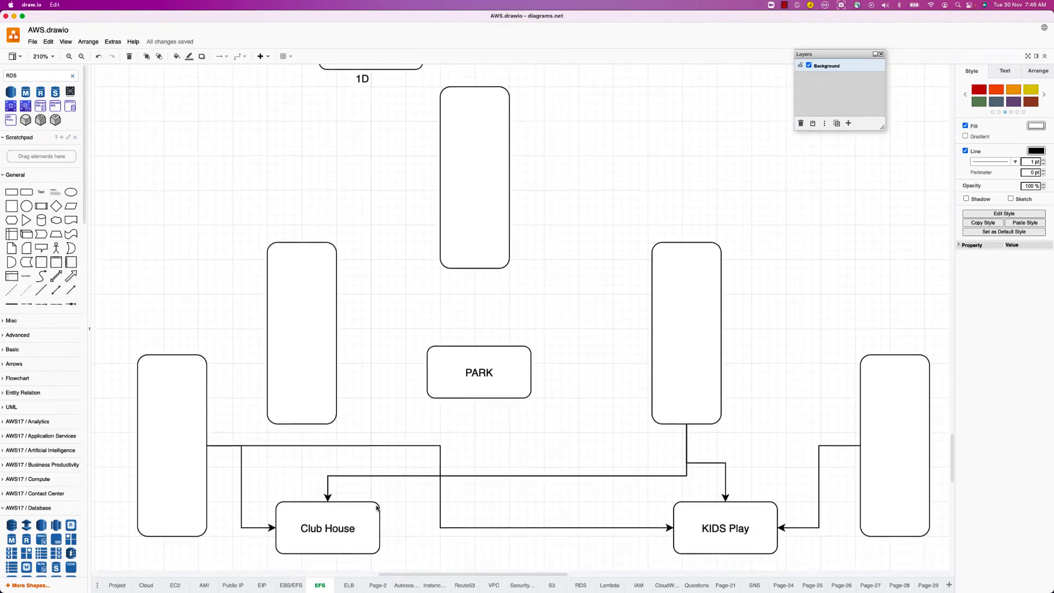
left_click(166, 476)
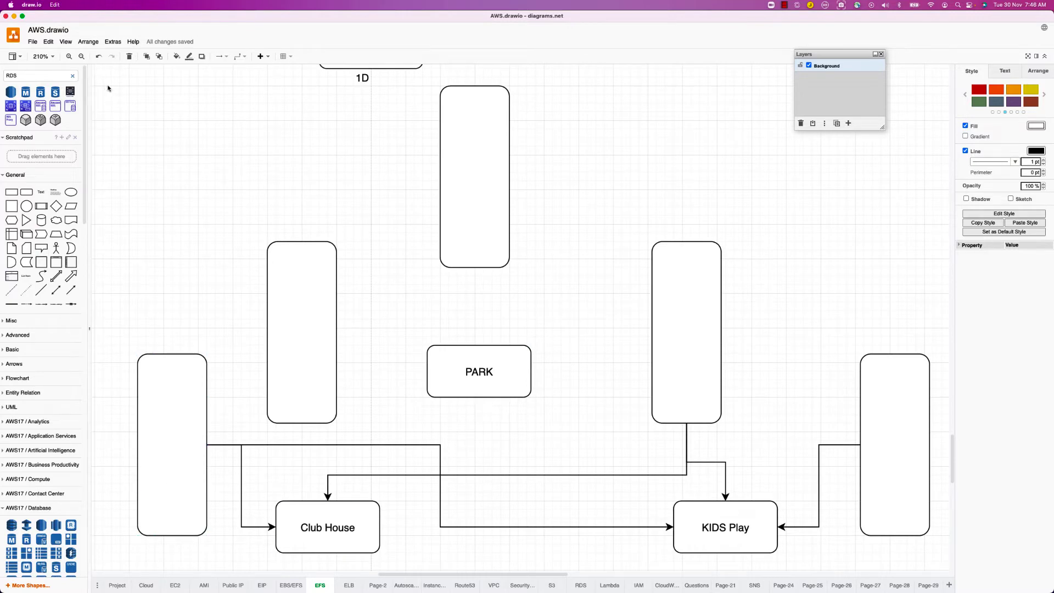
left_click_drag(101, 77, 943, 559)
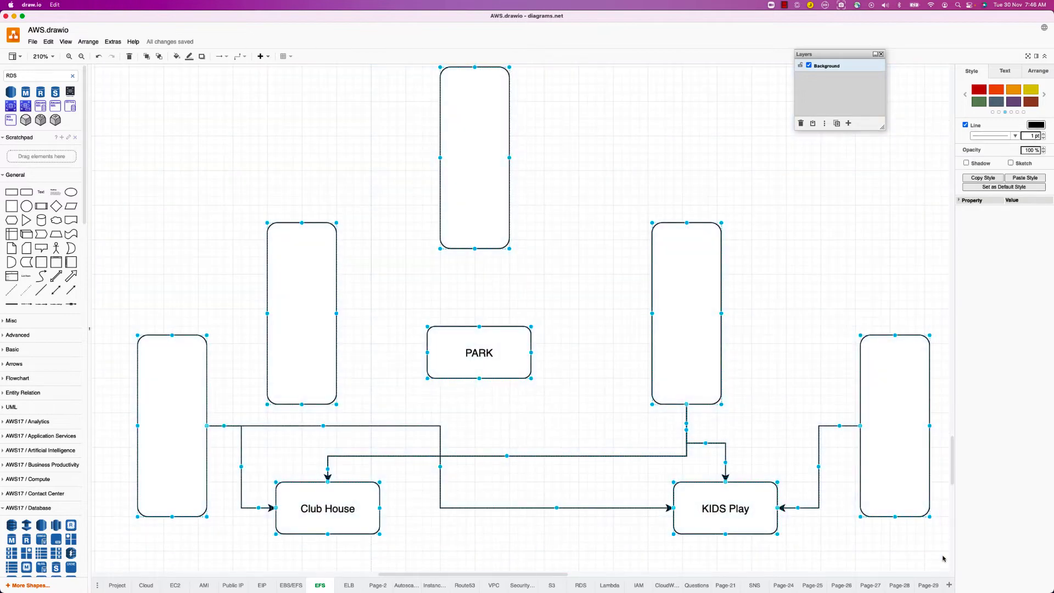
key("Delete")
key("super+z")
key("super+z")
key("super+z")
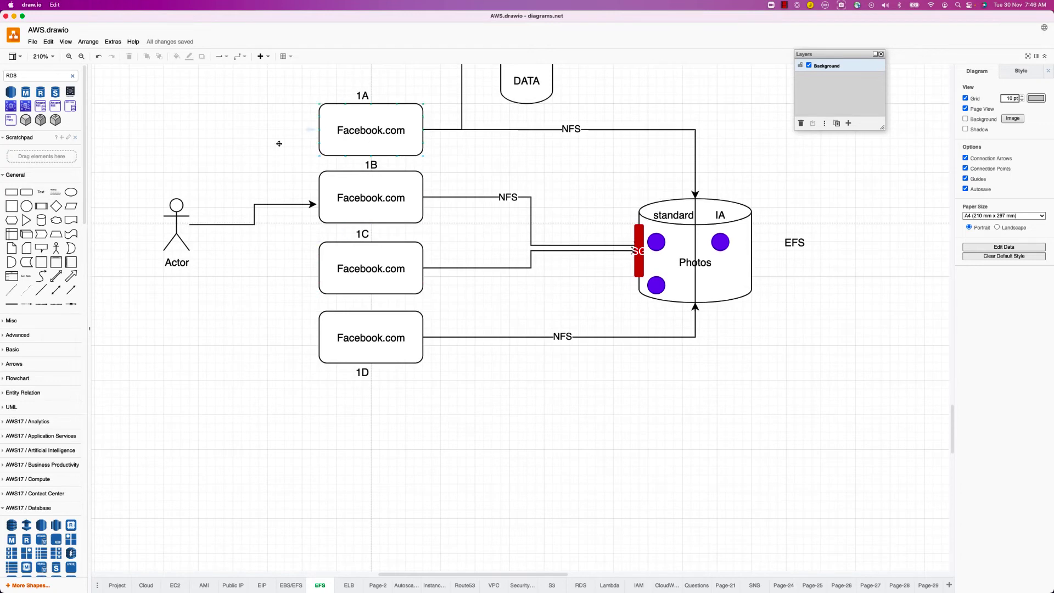
Step: Duplicate the four Facebook.com boxes with their 1A to 1D labels and place the copies in the empty area below the originals
left_click(343, 134)
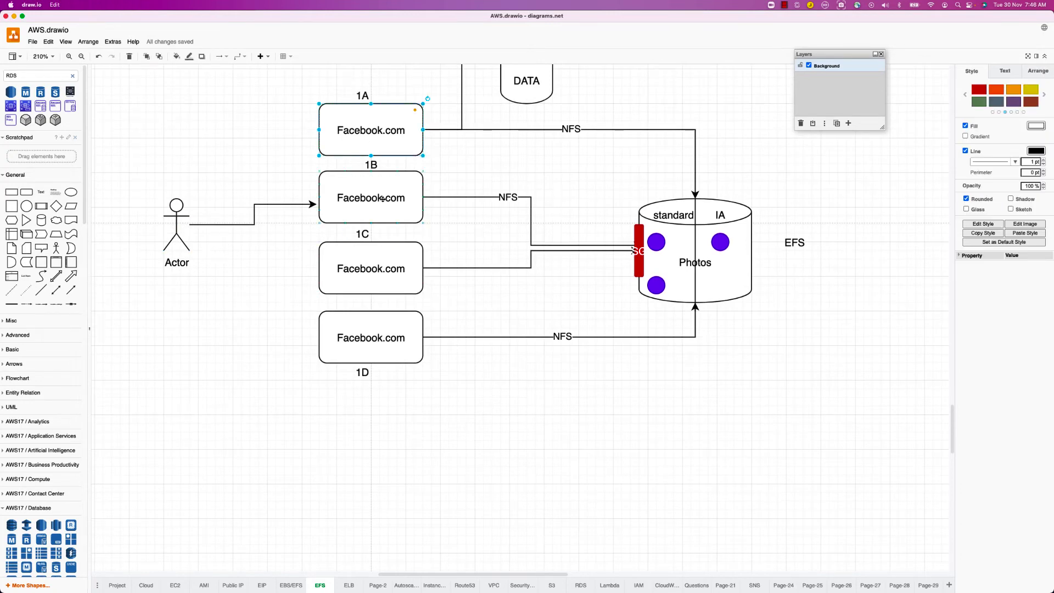
left_click(271, 87)
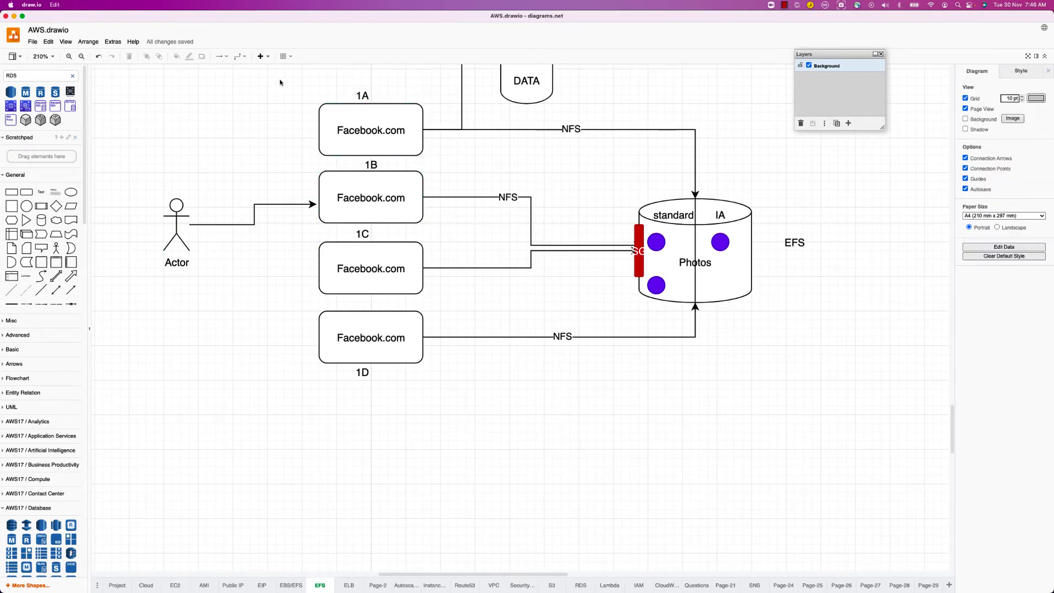
left_click_drag(279, 78, 467, 441)
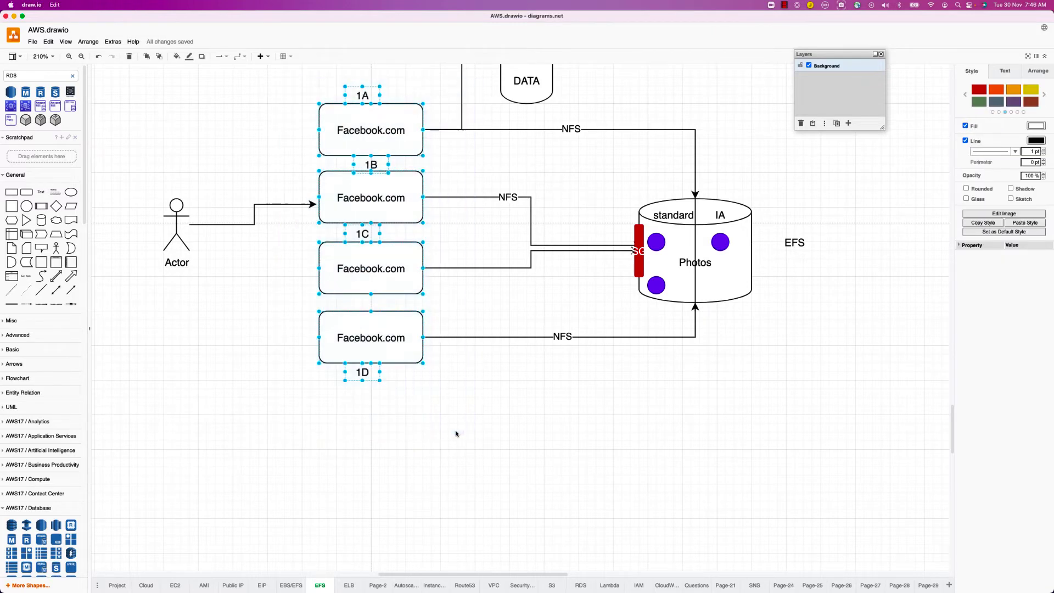
key("super+d")
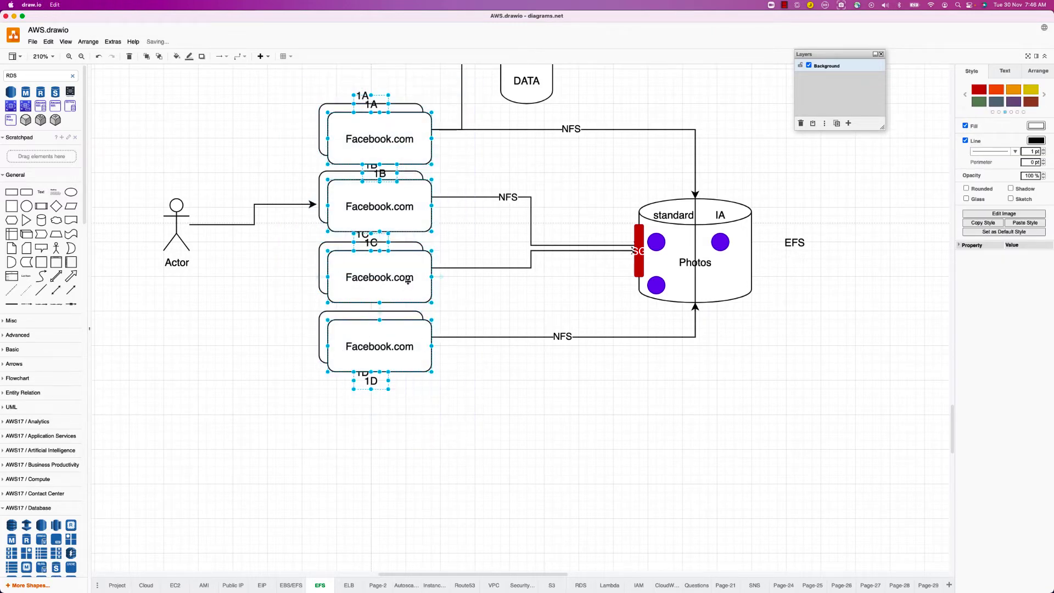
left_click_drag(417, 257, 402, 565)
scroll(574, 501, "down", 5)
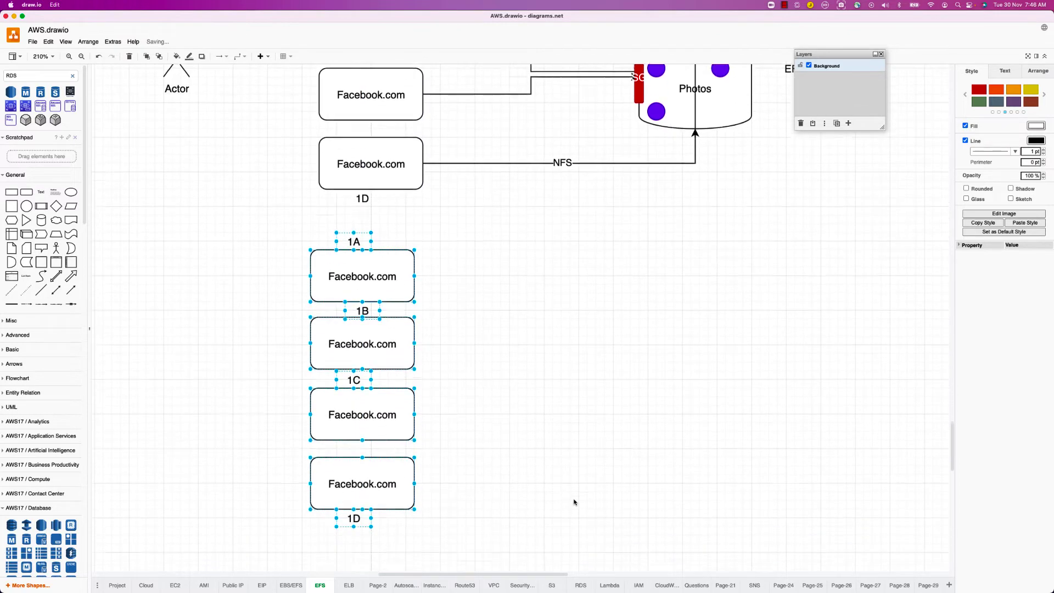
Step: Place a cylinder to the right of the copied 1A Facebook.com box and label it myEFS
left_click(550, 464)
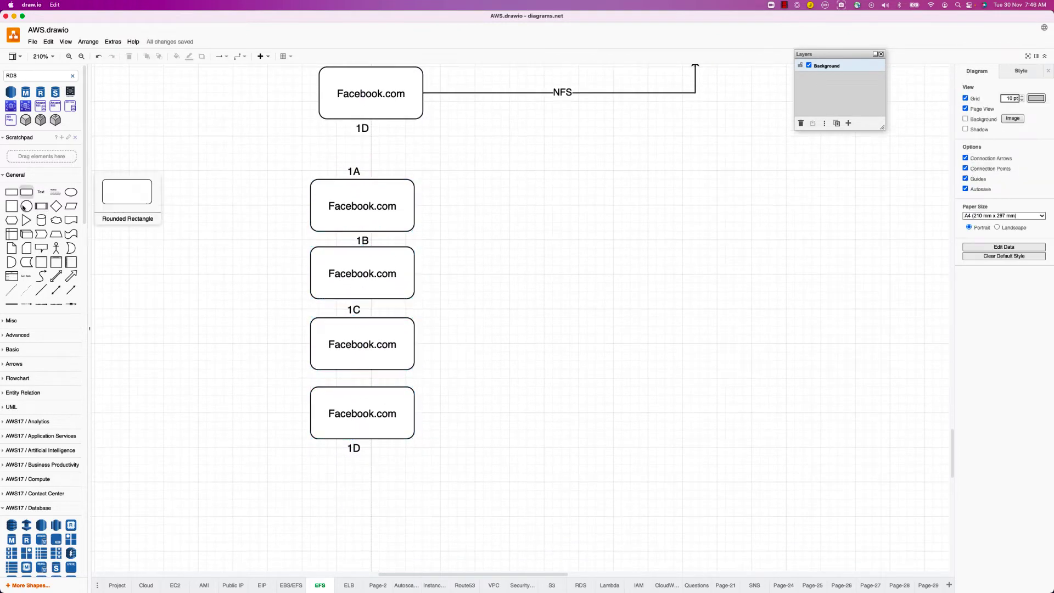
left_click_drag(40, 219, 657, 169)
type("EFS")
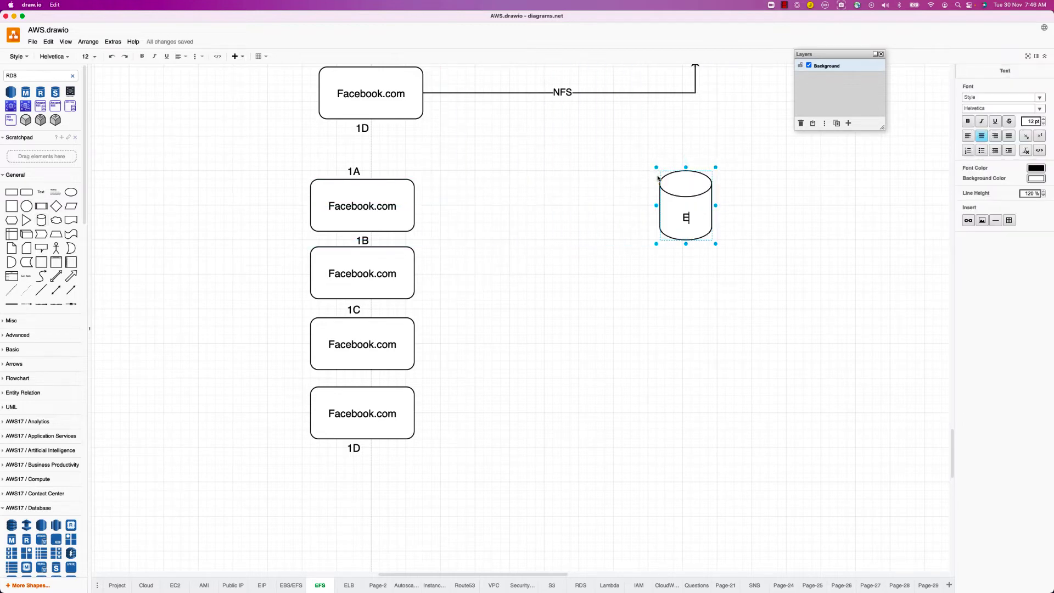
key("BackSpace")
key("BackSpace")
type("myEFS")
left_click(735, 222)
Step: Copy the myEFS cylinder three times to form an evenly spaced vertical column of four cylinders
left_click(682, 198)
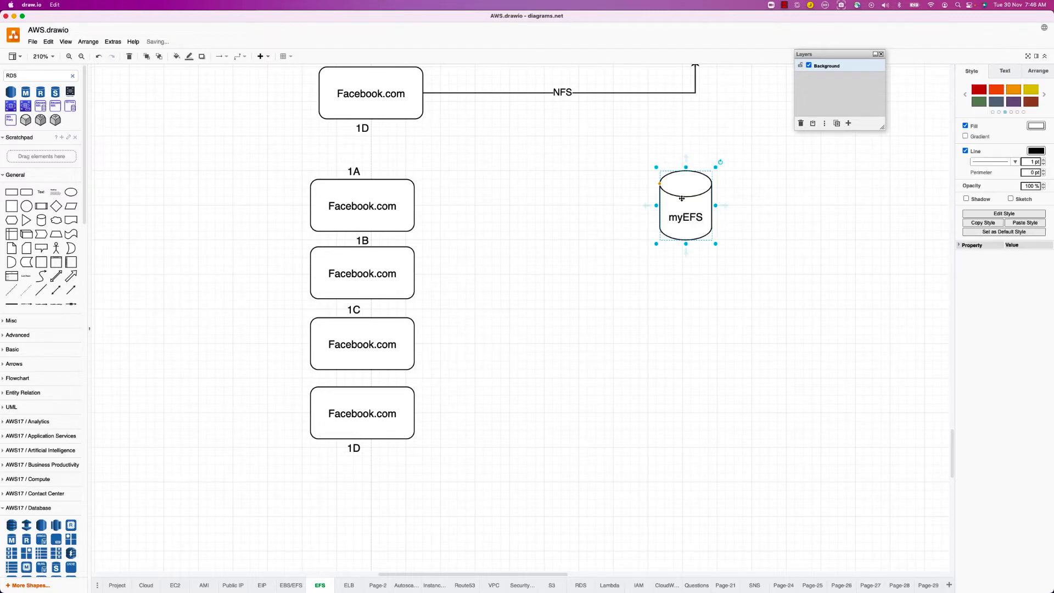
left_click_drag(690, 202, 691, 386)
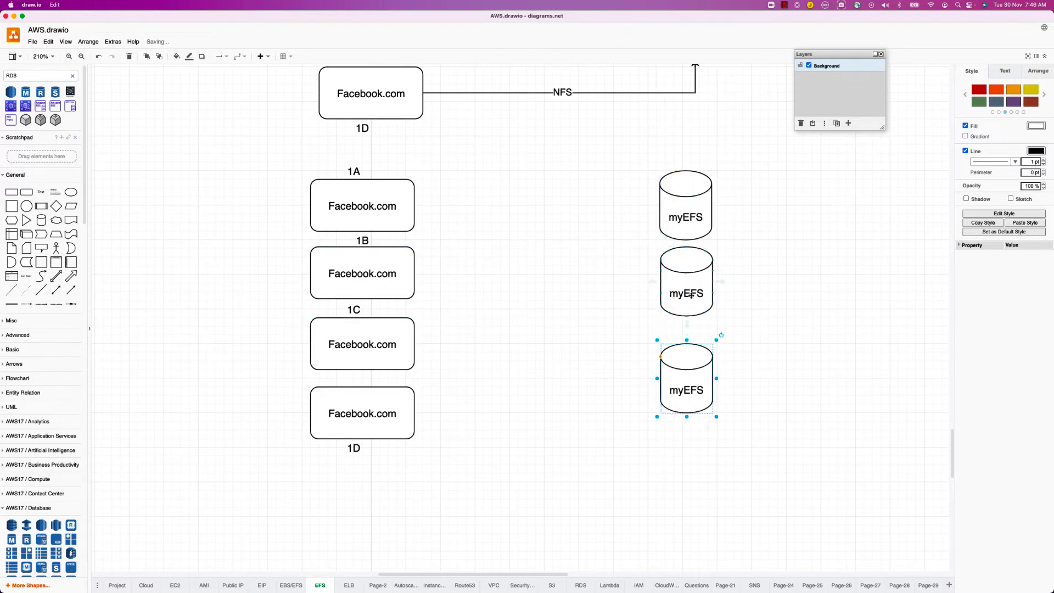
left_click_drag(691, 291, 691, 326)
left_click_drag(690, 399, 679, 466)
Step: Connect each of the four copied Facebook.com boxes with an arrow to its own myEFS cylinder in the same order
left_click(336, 424)
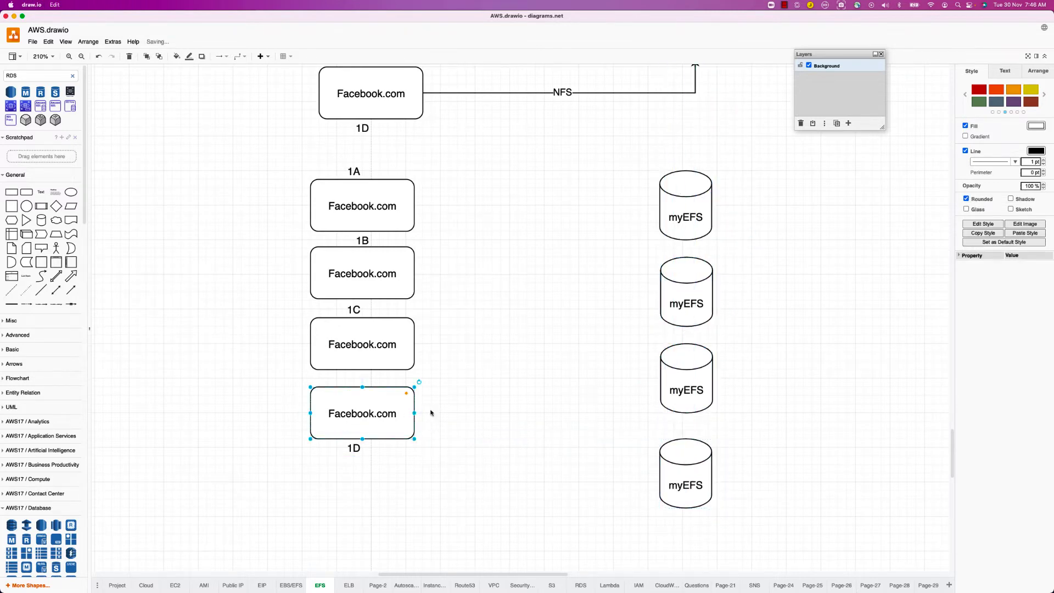
left_click_drag(424, 414, 465, 430)
left_click_drag(591, 478, 658, 482)
left_click(367, 334)
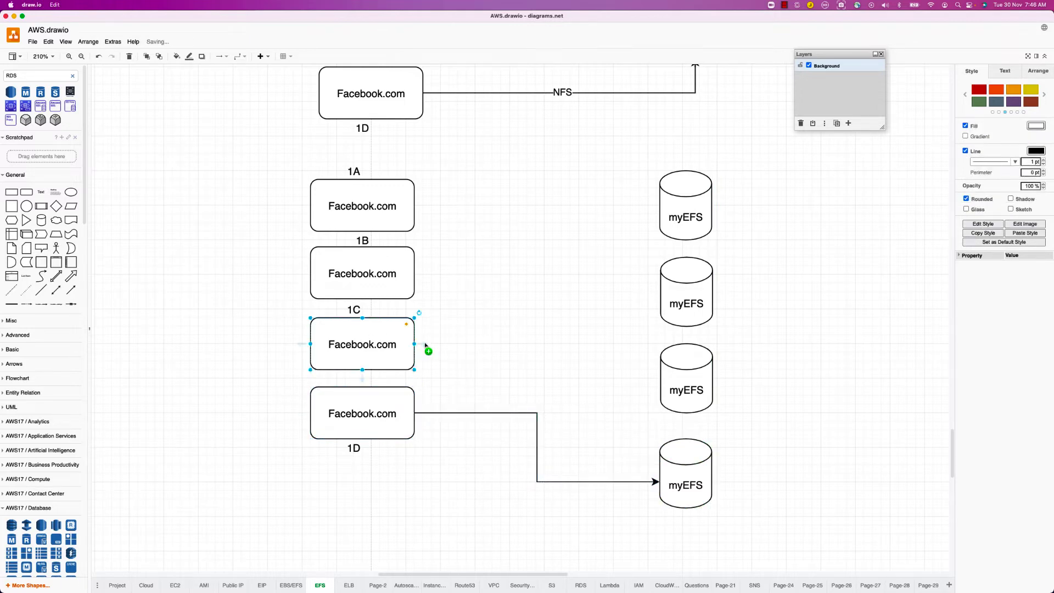
left_click_drag(426, 346, 675, 390)
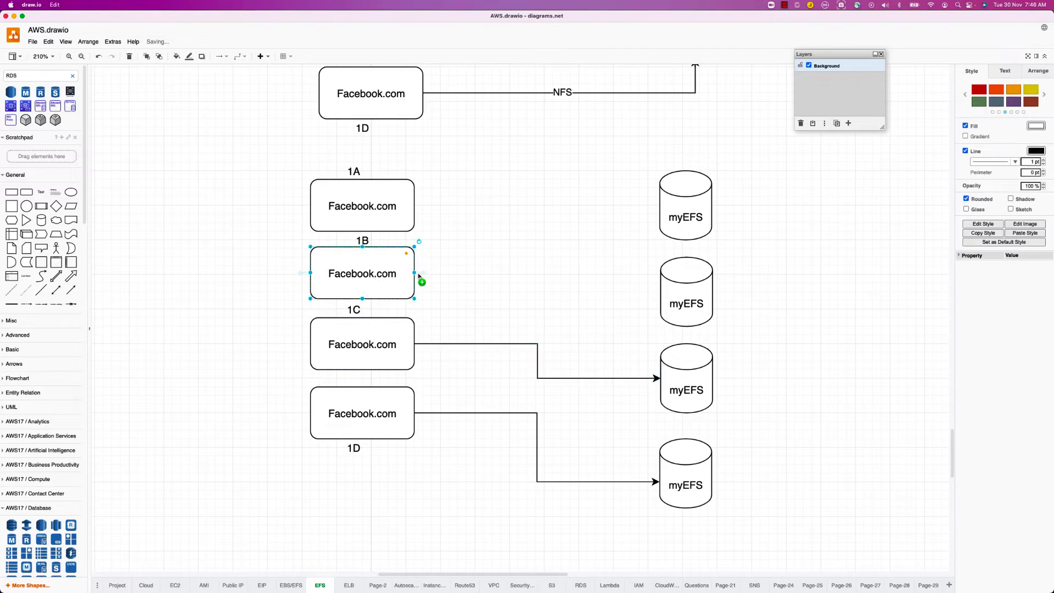
left_click_drag(422, 273, 683, 297)
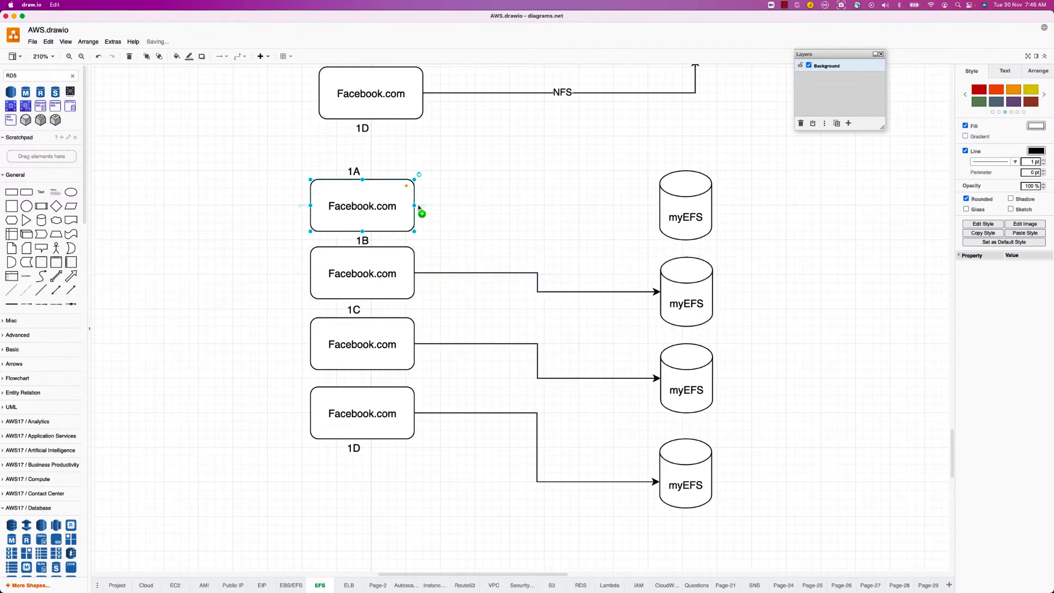
left_click_drag(419, 207, 672, 211)
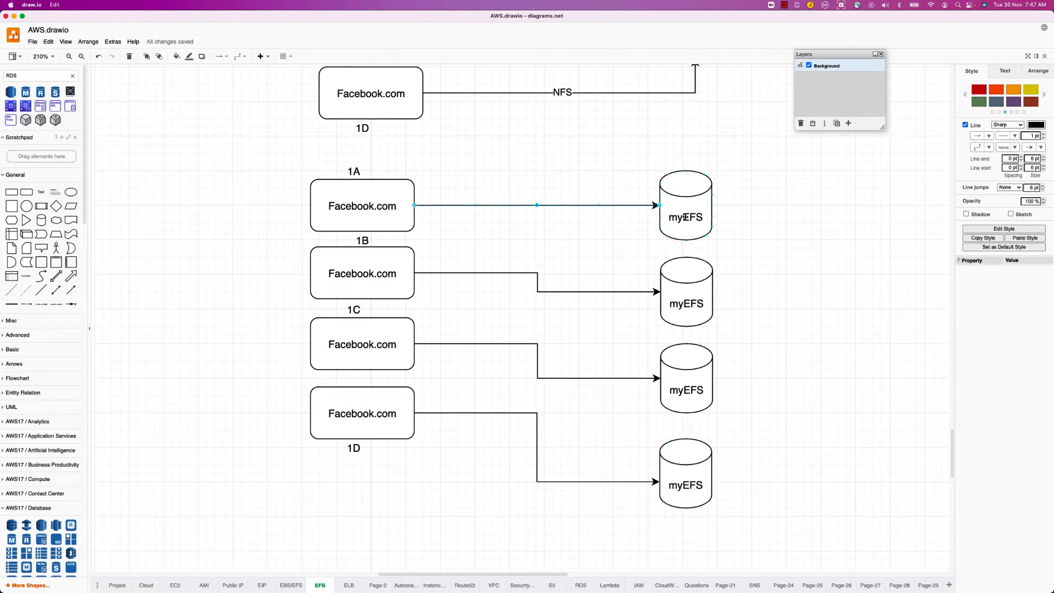
left_click(684, 218)
left_click_drag(685, 248, 686, 261)
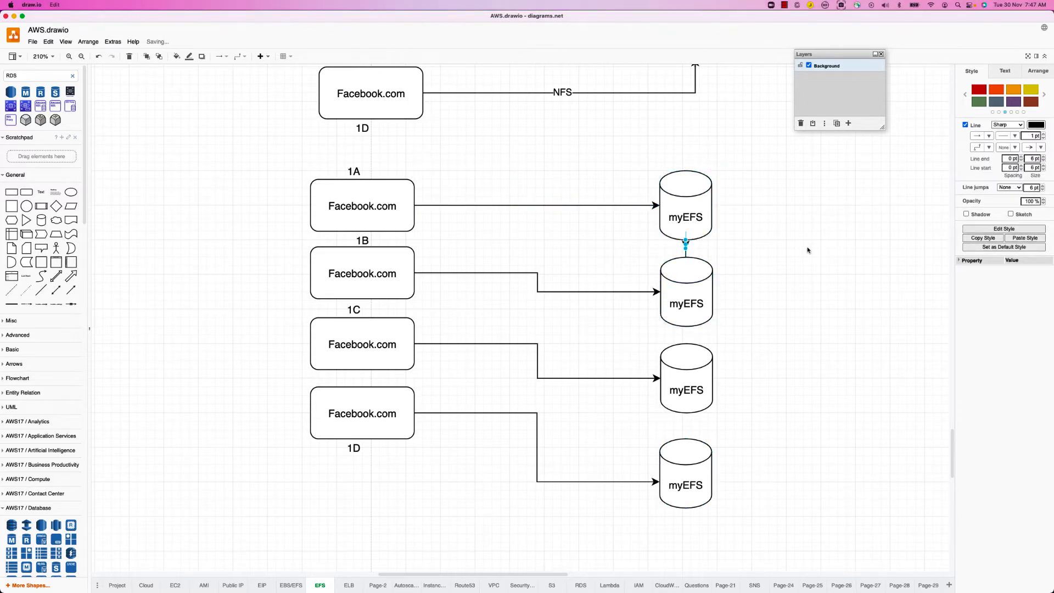
key("super+z")
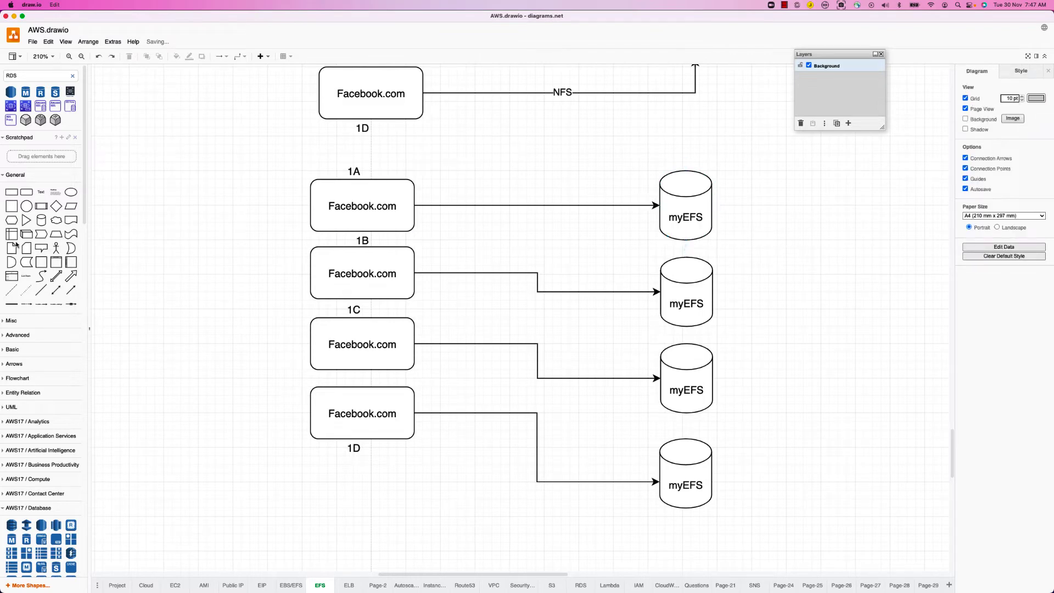
Step: Link the myEFS cylinders in sequence, with a two-headed arrow between the first two and one-way arrows down to the third and fourth
left_click(56, 290)
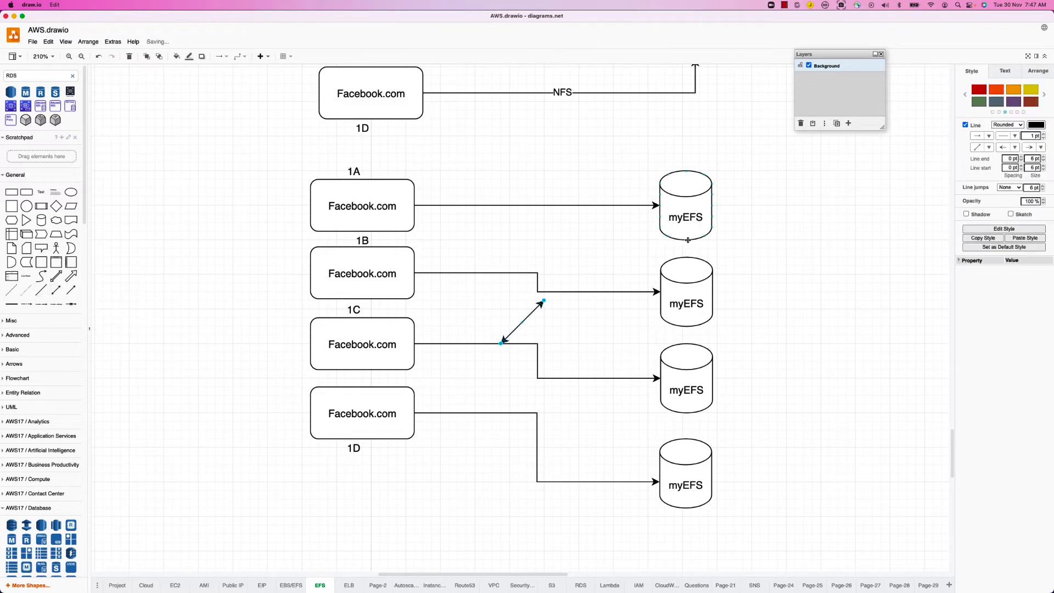
left_click_drag(543, 301, 685, 257)
key("ctrl+d")
key("Delete")
left_click(688, 342)
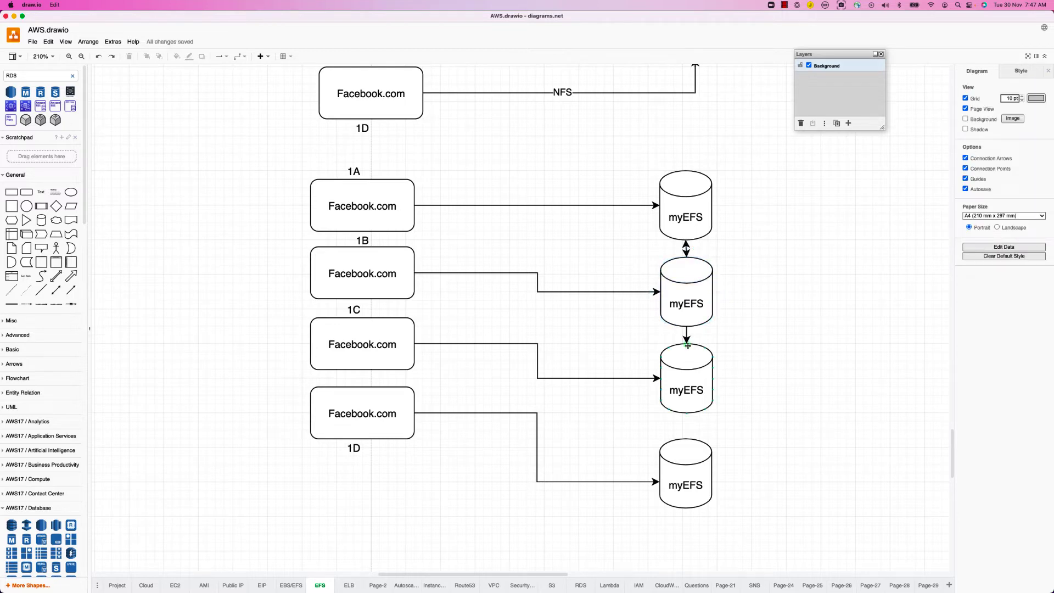
left_click_drag(687, 423, 687, 441)
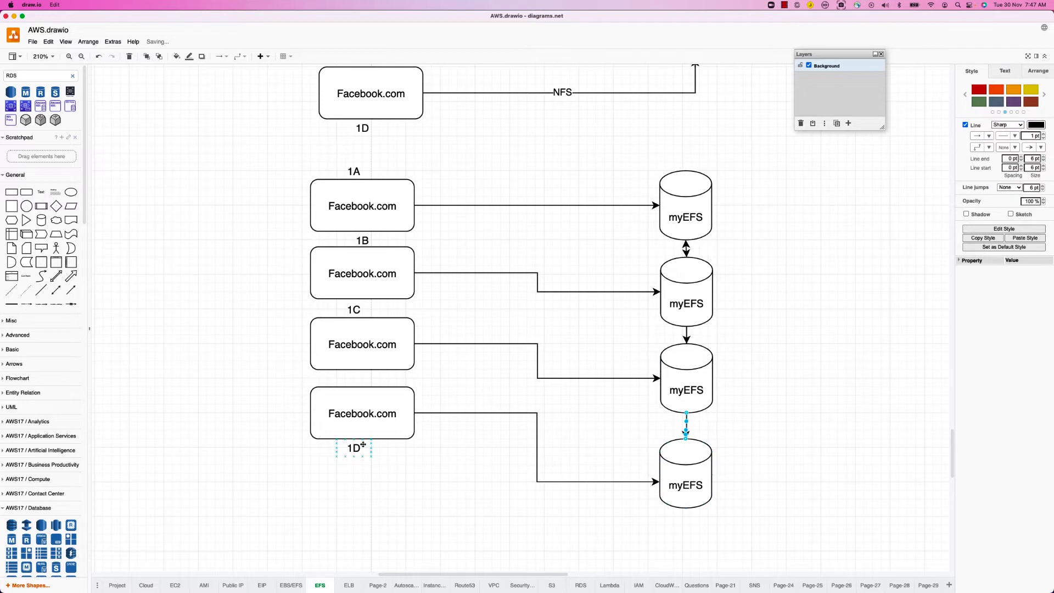
Step: Place an Actor figure to the left of the copied Facebook.com boxes and connect it with an arrow to the 1D box
left_click(688, 478)
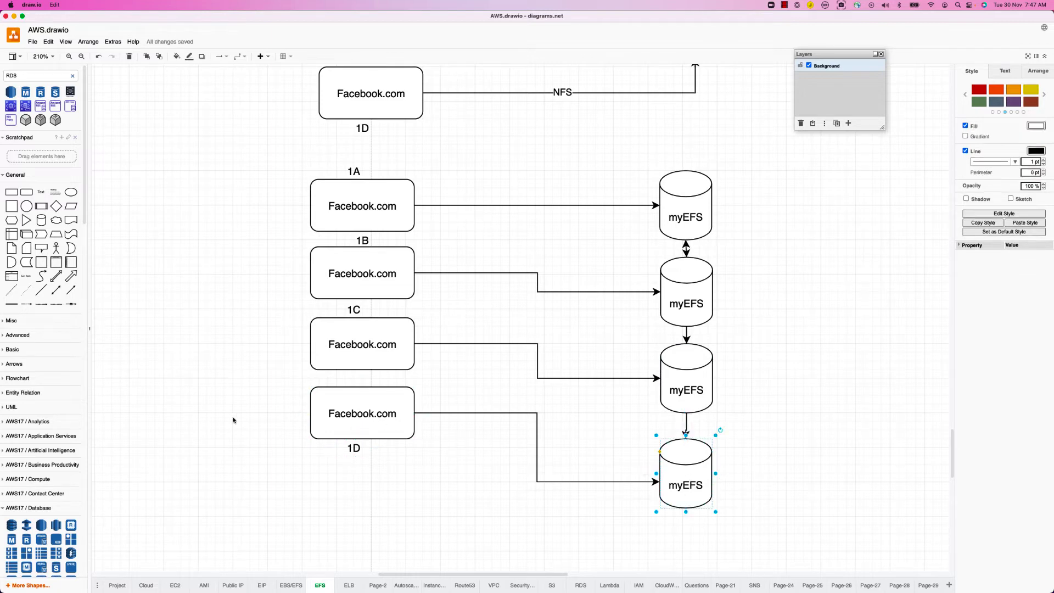
left_click(396, 418)
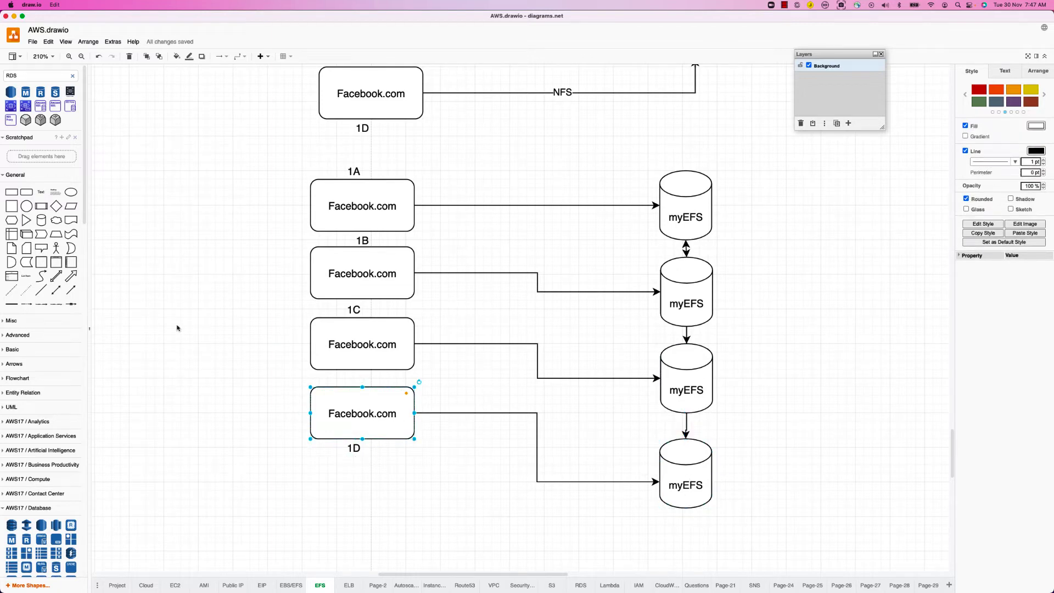
left_click_drag(56, 248, 311, 417)
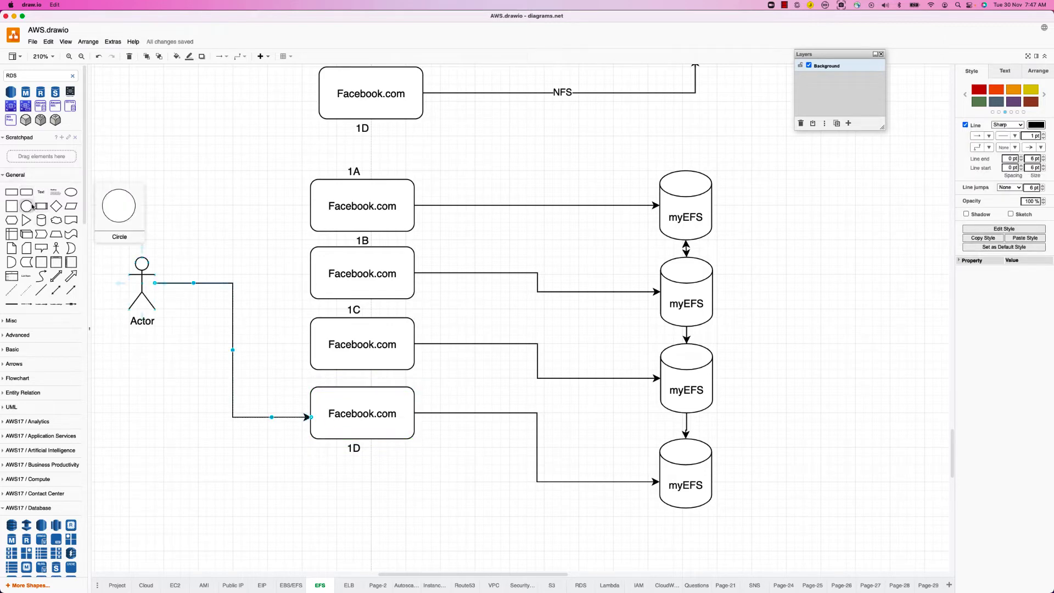
Step: Add a small circle near the Actor figure and fill it with orange
left_click_drag(32, 207, 159, 223)
left_click_drag(118, 181, 174, 241)
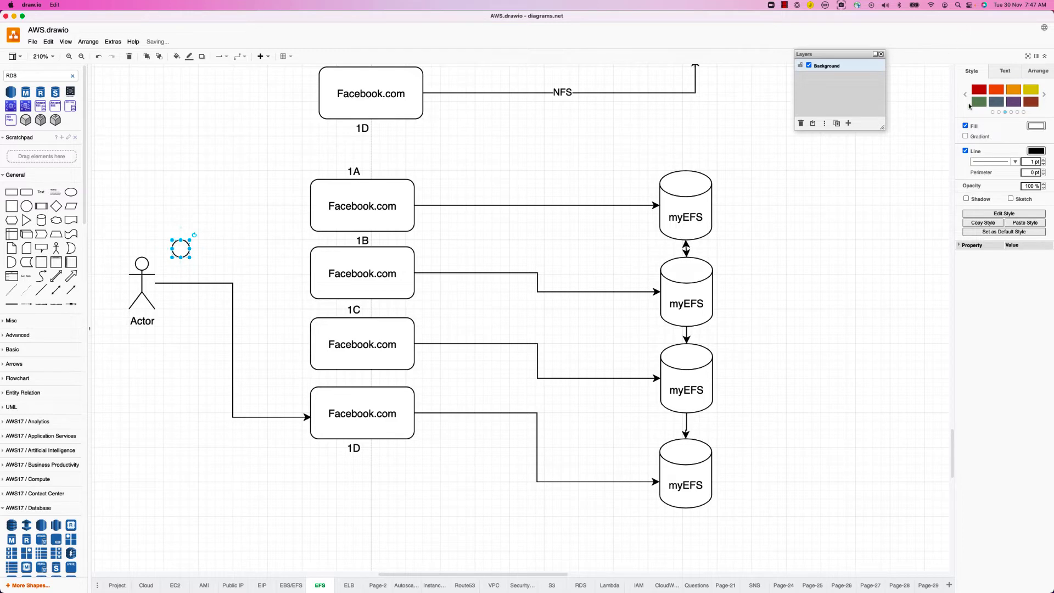
left_click(1013, 88)
Step: Place one orange circle inside each of the four myEFS cylinders, duplicating the circle as needed
left_click_drag(180, 249, 681, 367)
key("super+d")
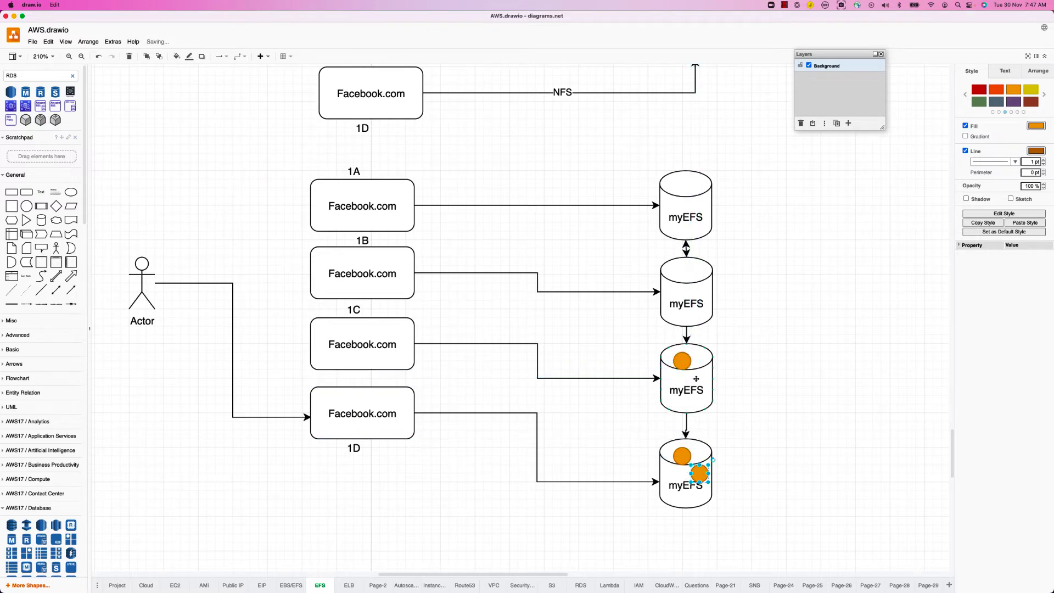
left_click_drag(699, 475, 678, 273)
key("super+v")
left_click_drag(708, 485, 681, 192)
left_click(797, 217)
scroll(796, 217, "left", 1)
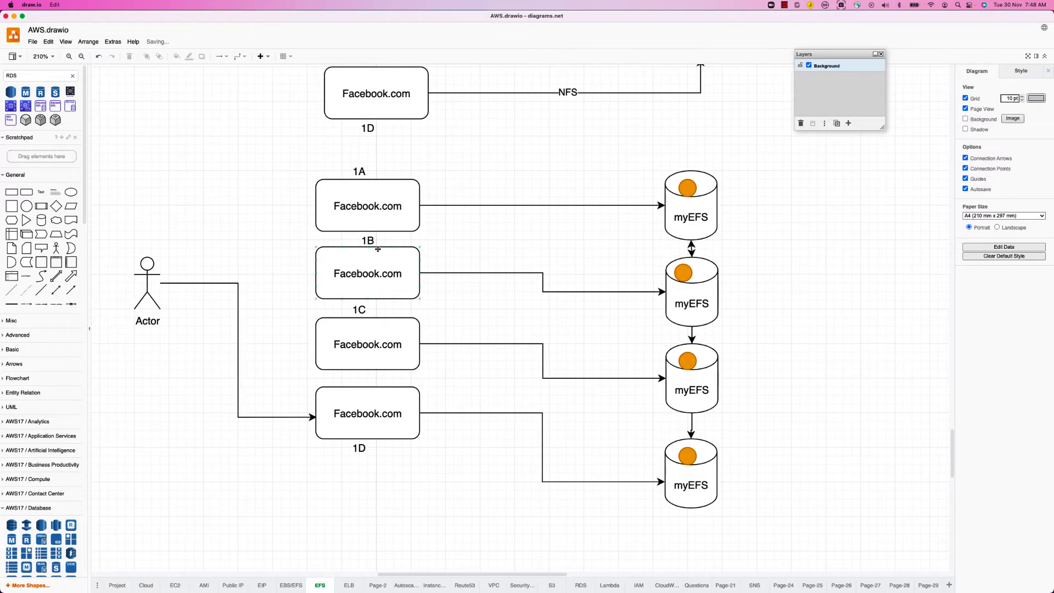
Step: Duplicate the Actor figure above the existing one and connect the copy with an arrow to the lower diagram's 1A Facebook.com box
scroll(153, 292, "up", 1)
left_click(149, 297)
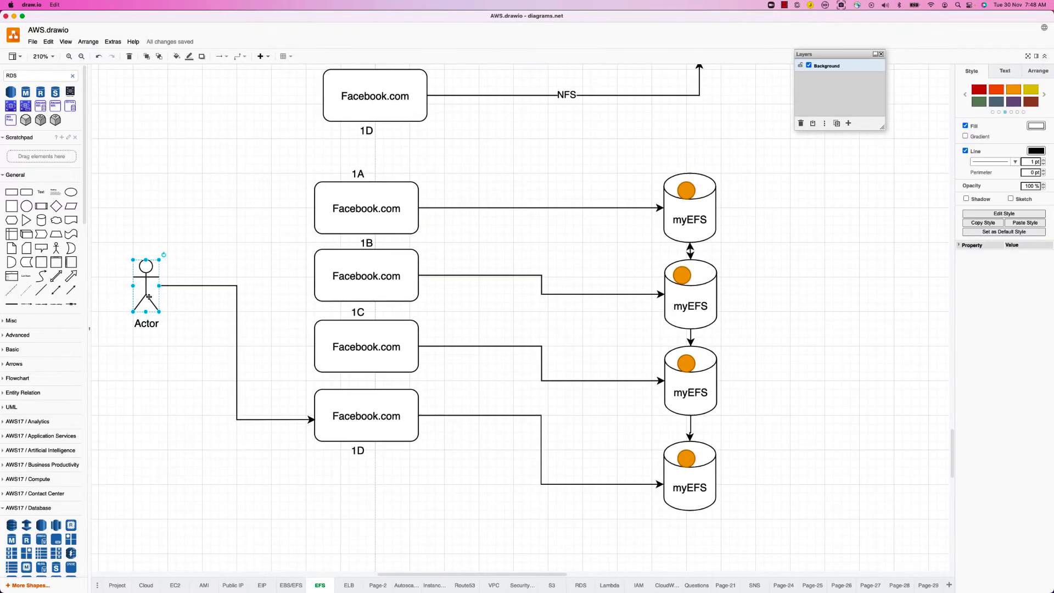
scroll(149, 296, "left", 1)
key("super+d")
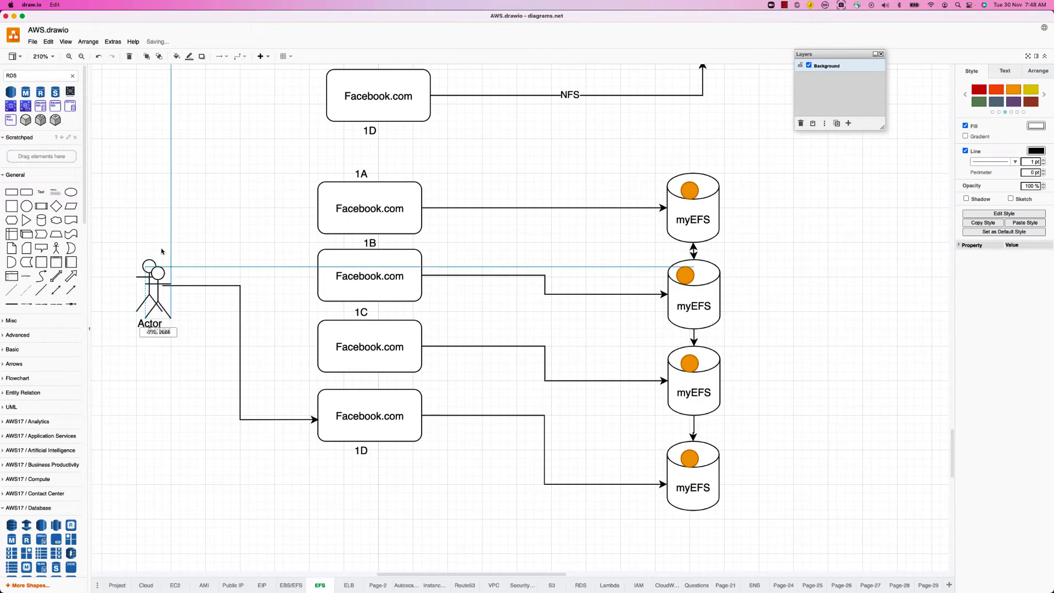
left_click_drag(157, 296, 362, 203)
left_click(378, 197)
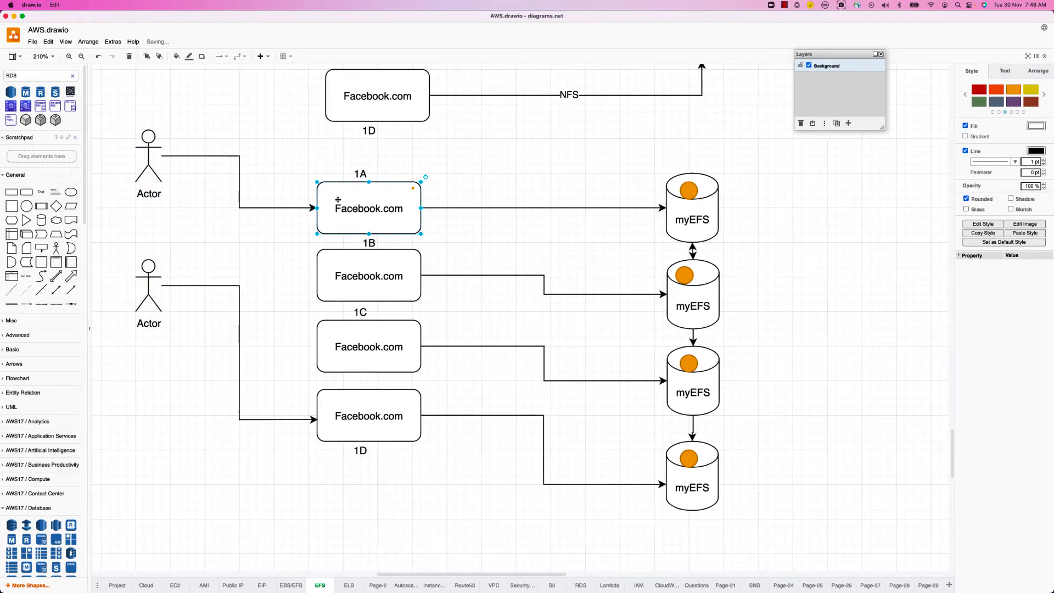
Step: Duplicate the orange circle within the 1A zone's myEFS cylinder and fill the copy with purple
left_click(685, 190)
left_click_drag(696, 192, 713, 201)
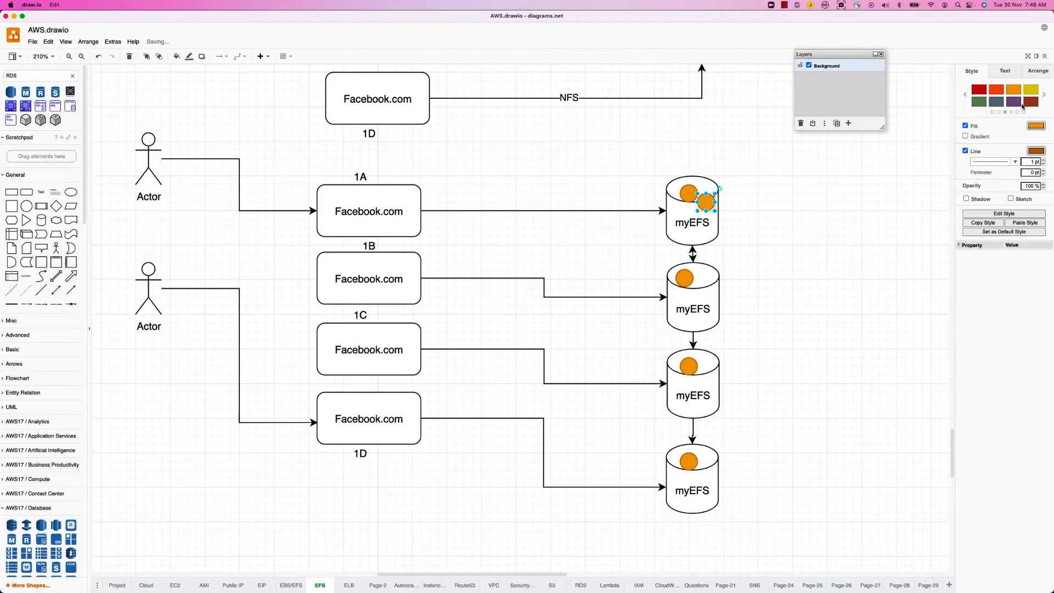
left_click(1013, 102)
left_click(730, 202)
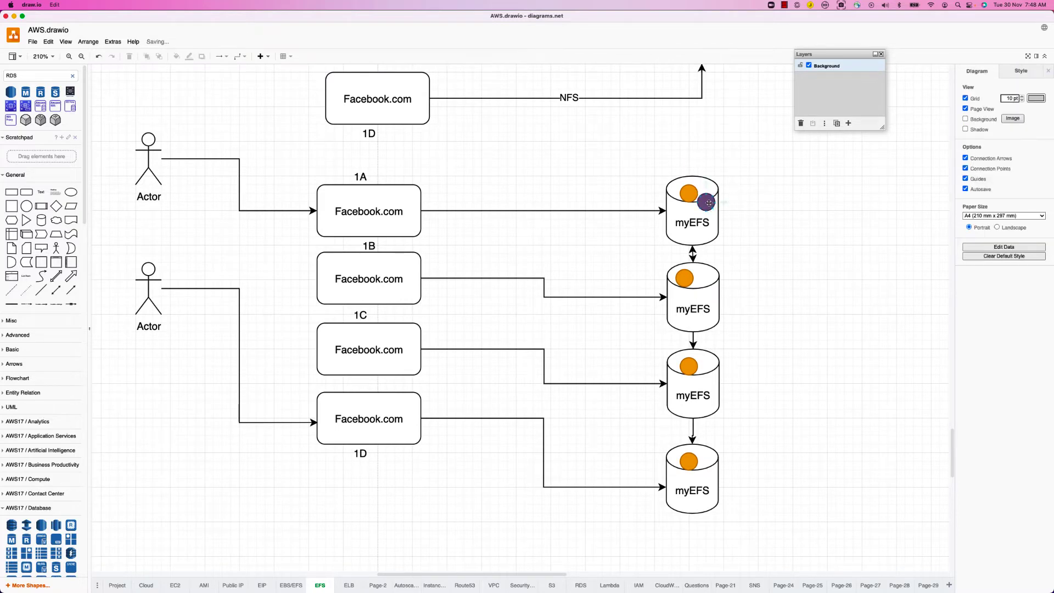
Step: Copy the purple circle into each of the other three myEFS cylinders
left_click(707, 202)
left_click_drag(707, 202, 714, 297)
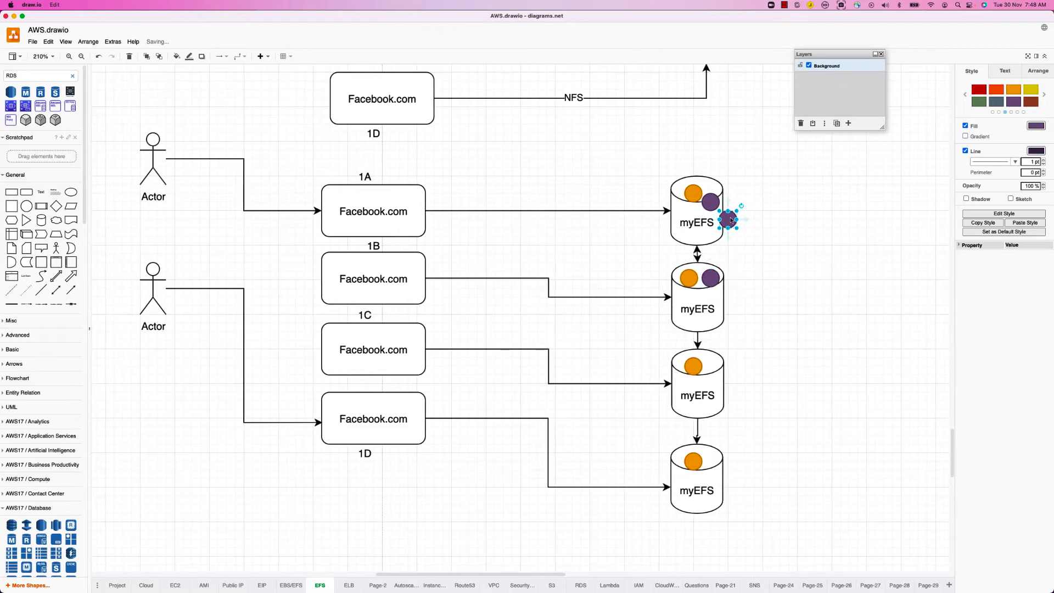
left_click_drag(728, 220, 714, 384)
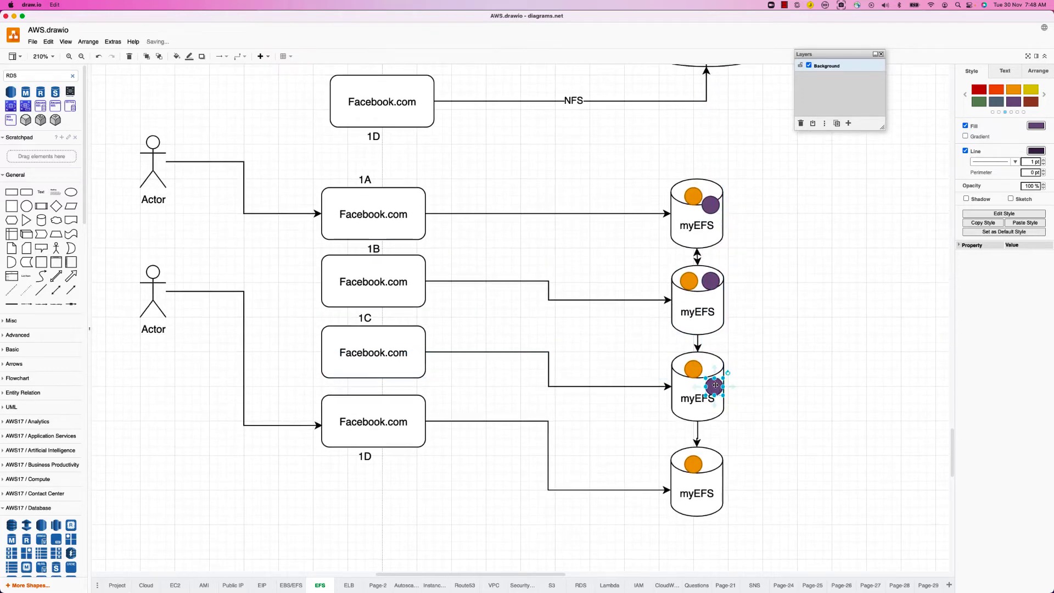
left_click_drag(735, 231, 713, 473)
left_click(521, 375)
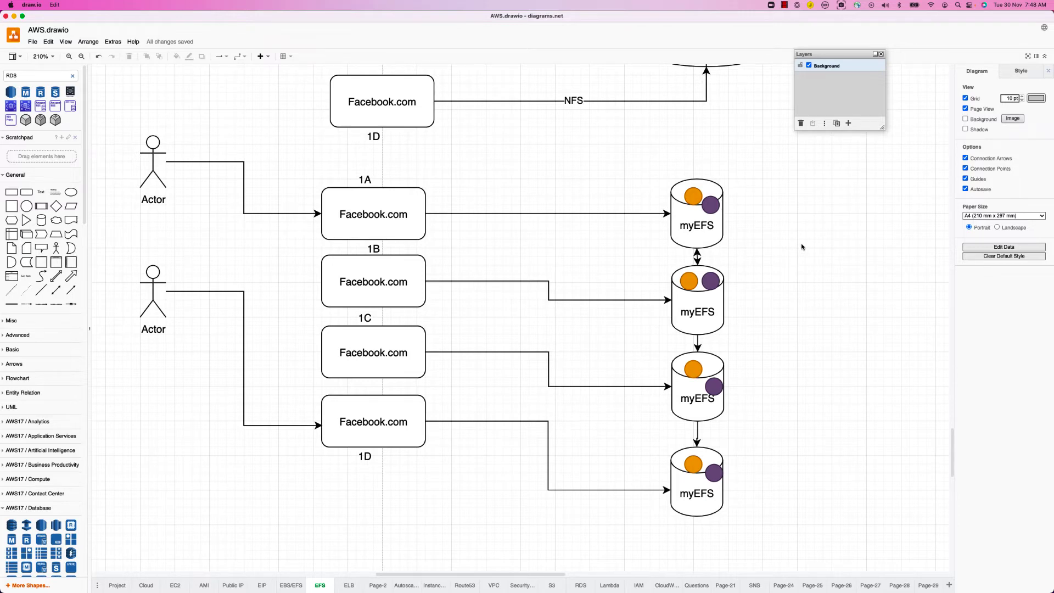
scroll(801, 247, "up", 10)
left_click(737, 305)
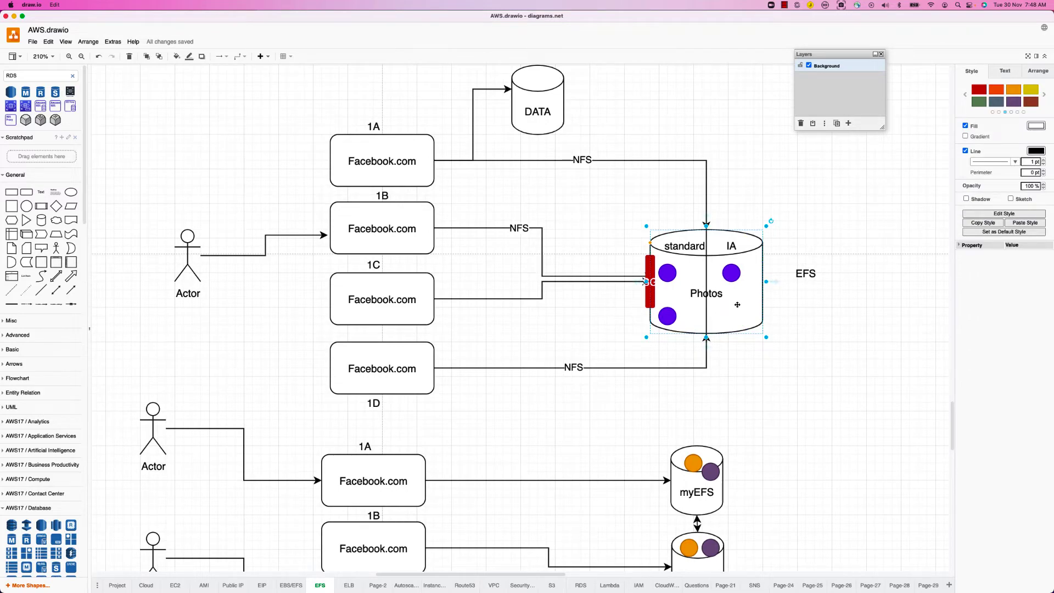
scroll(807, 441, "down", 6)
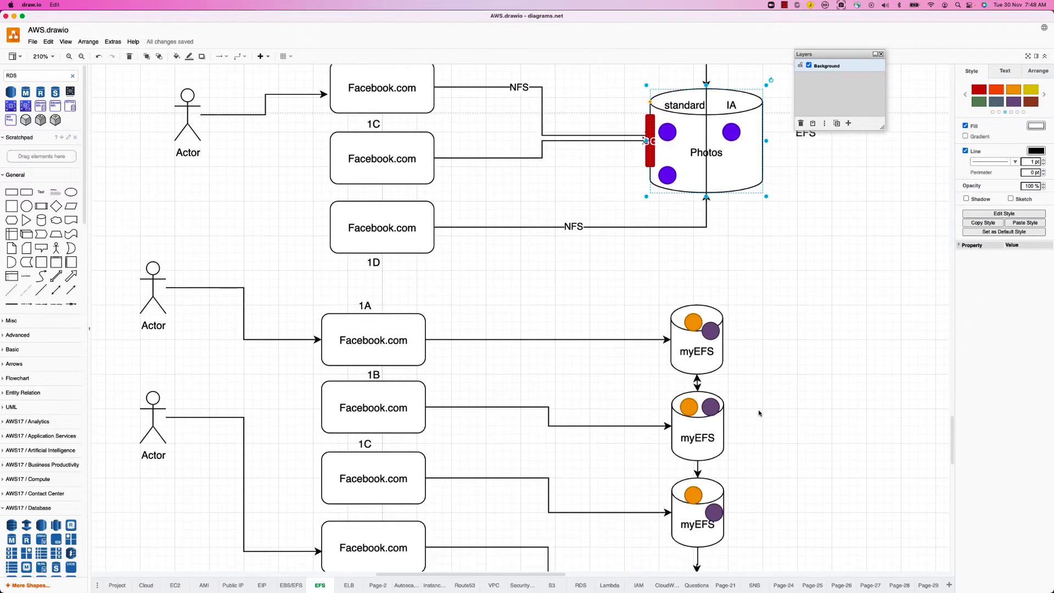
scroll(782, 469, "down", 3)
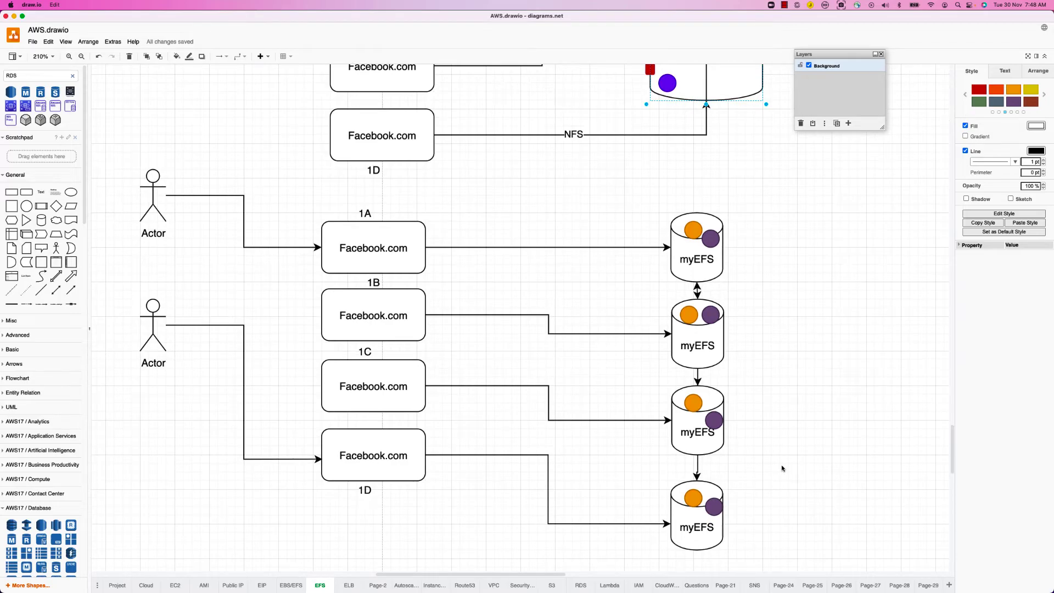
Step: Switch to the AWS console in Chrome and open the network details of the myefs file system
key("super+Tab")
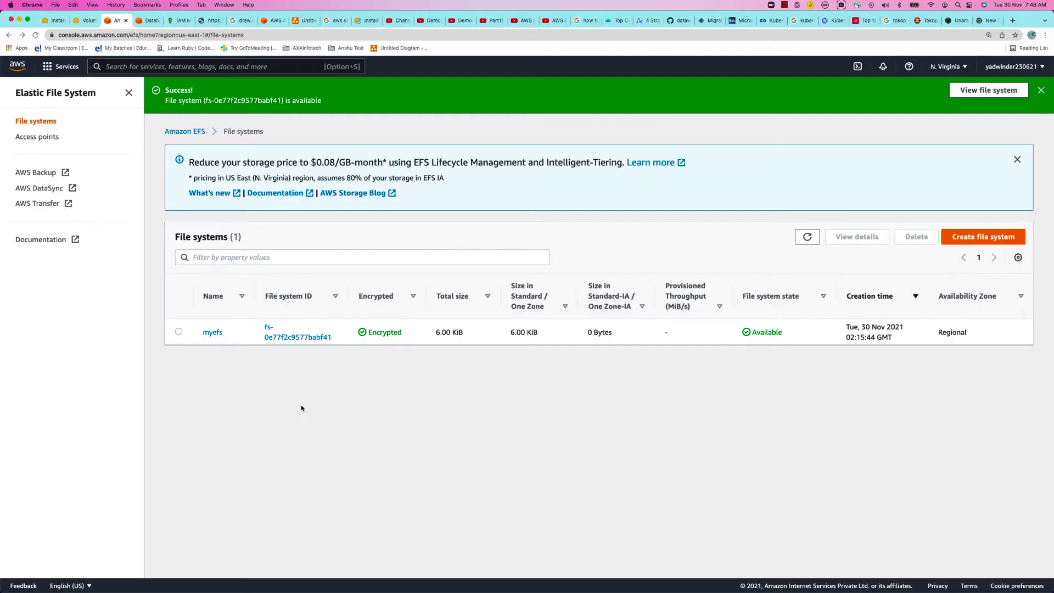
left_click(210, 332)
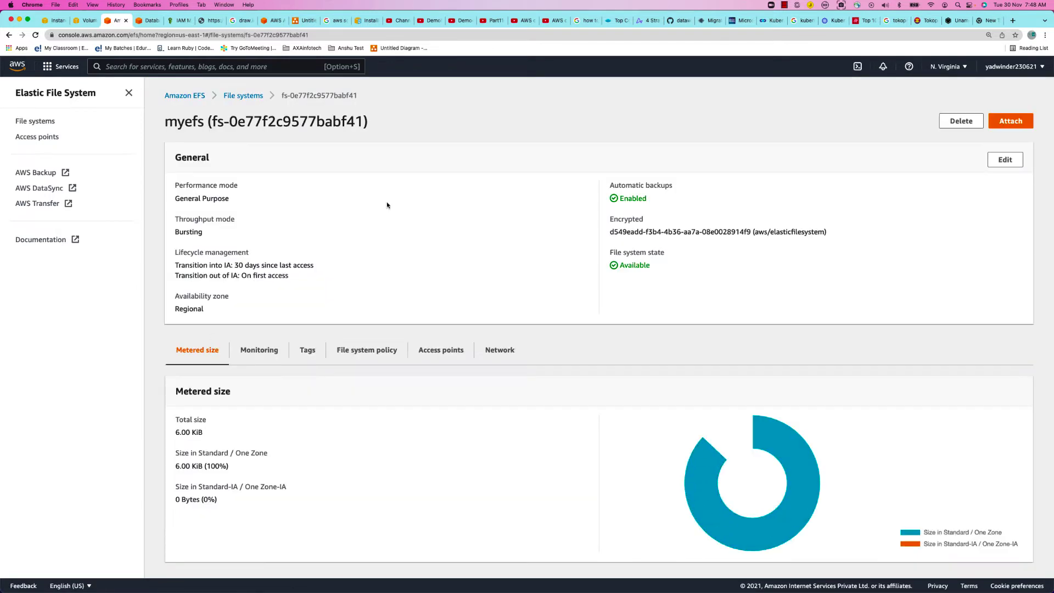
scroll(377, 299, "down", 1)
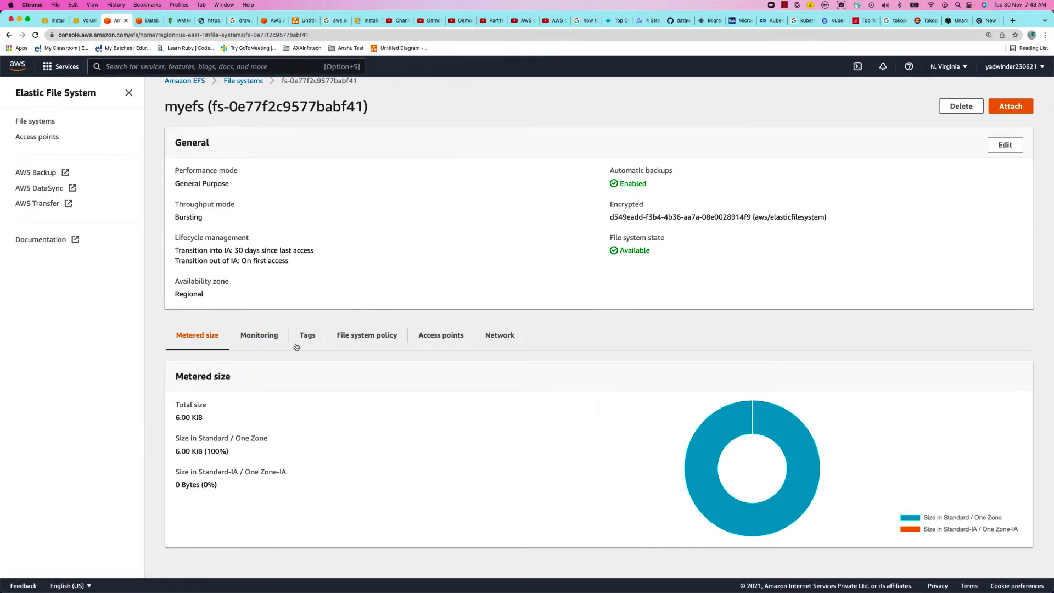
left_click(501, 338)
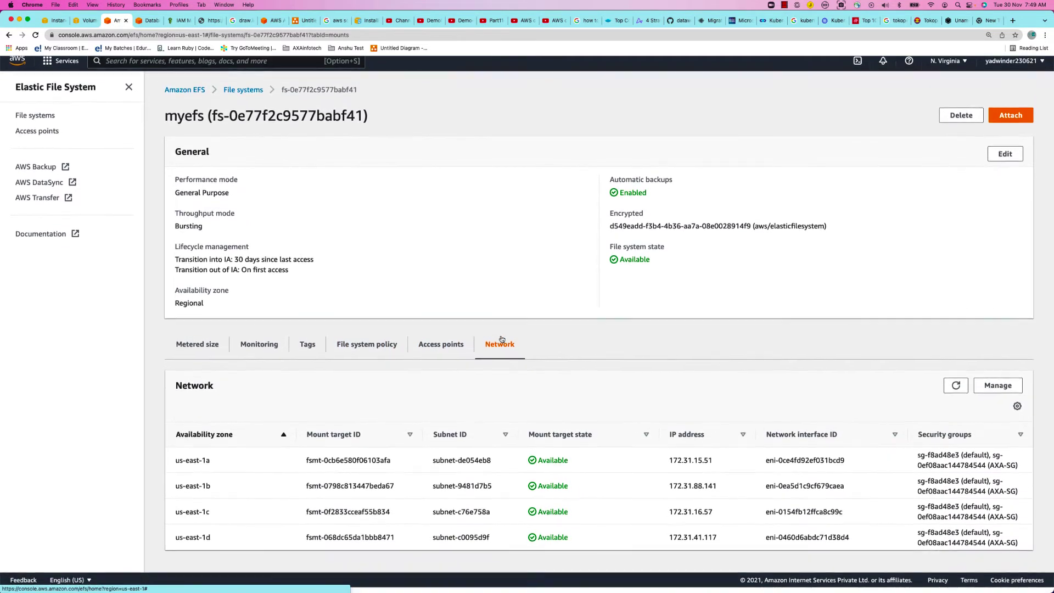
Step: Examine the mount target IDs and IP addresses of myefs per availability zone, and open its attach instructions
triple_click(176, 468)
left_click_drag(294, 471, 404, 469)
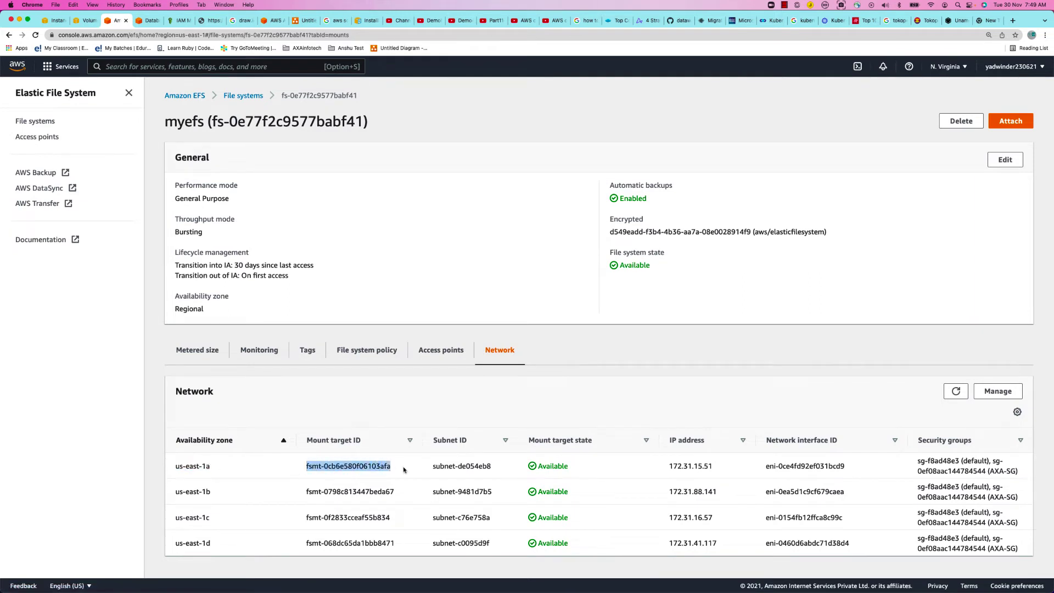
left_click_drag(281, 492, 417, 497)
triple_click(301, 539)
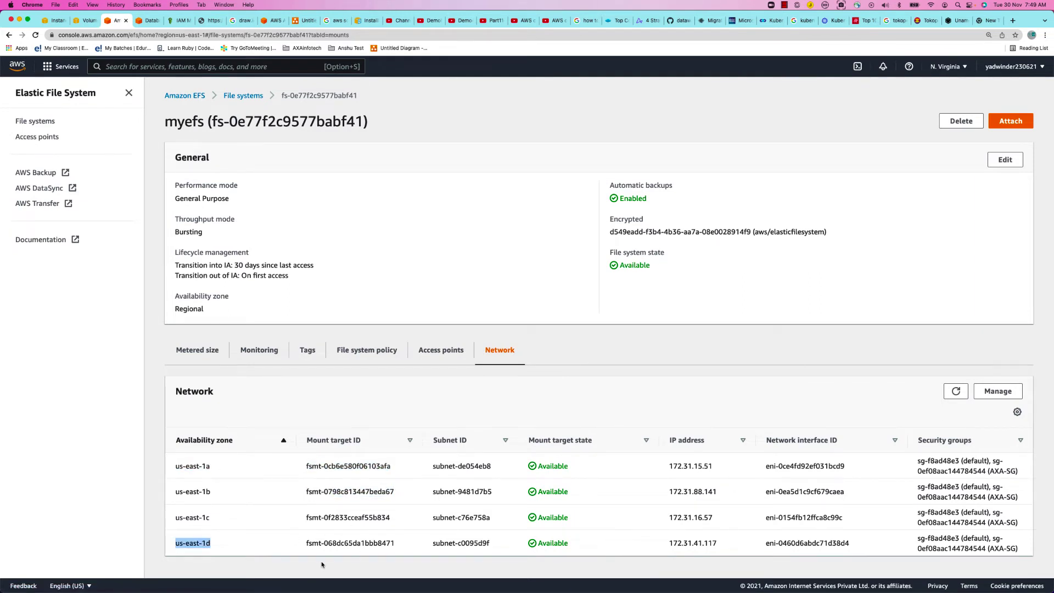
left_click_drag(661, 467, 744, 466)
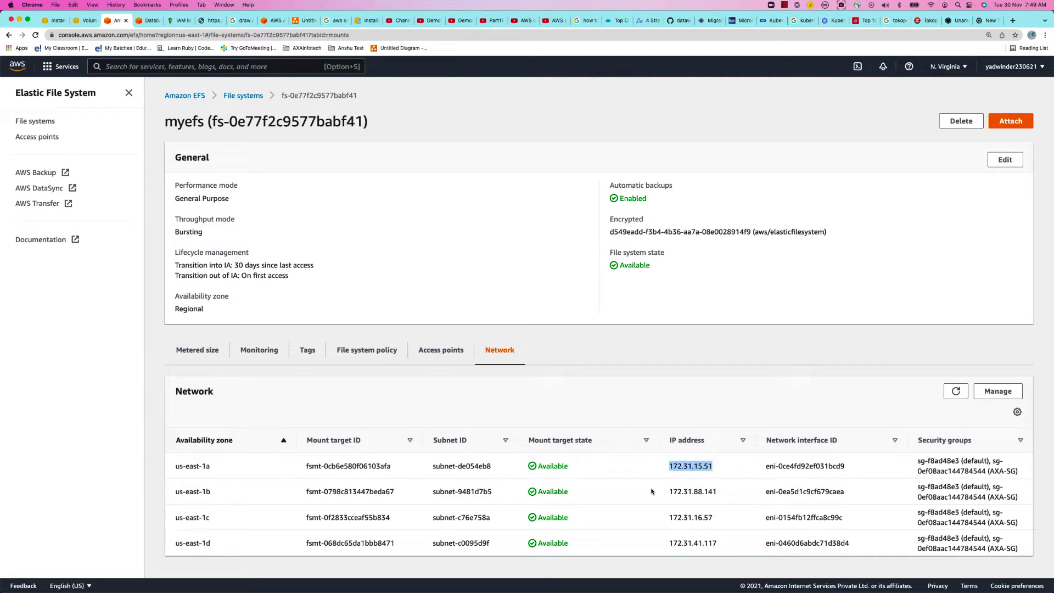
left_click_drag(652, 491, 716, 498)
double_click(676, 527)
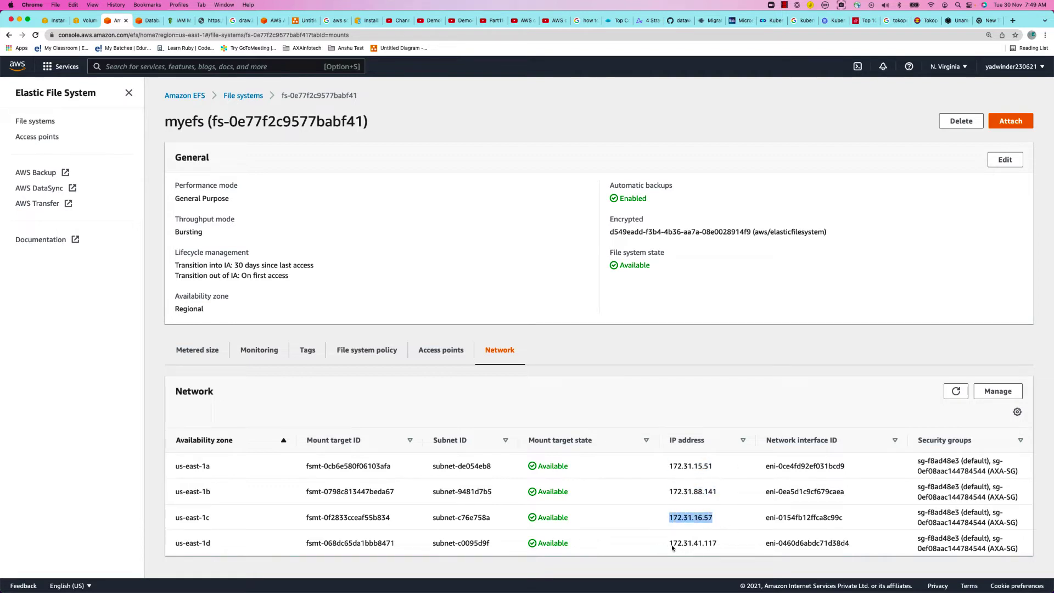
left_click_drag(672, 547, 734, 546)
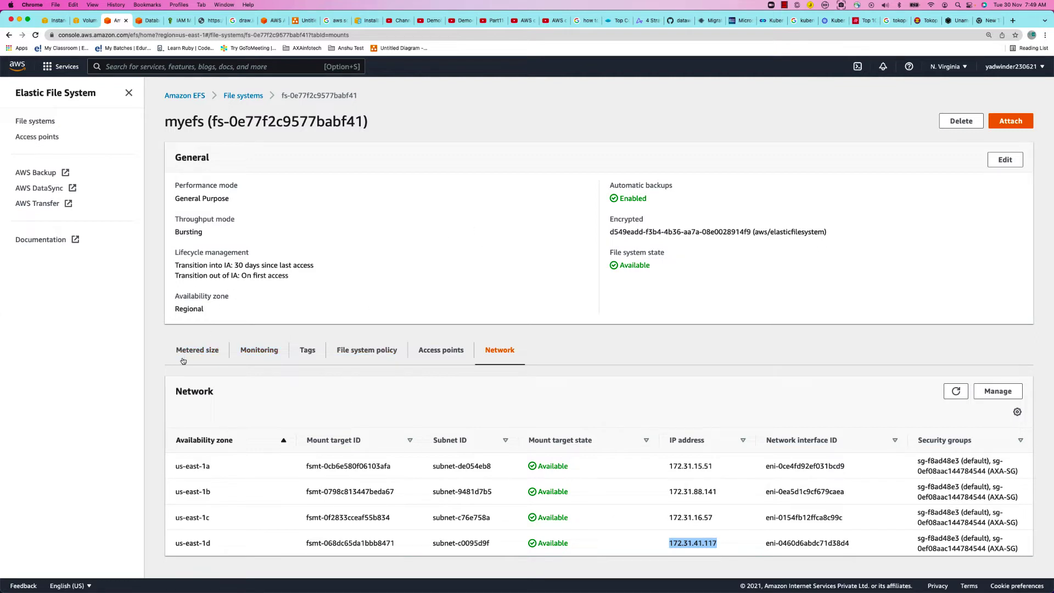
left_click(1011, 122)
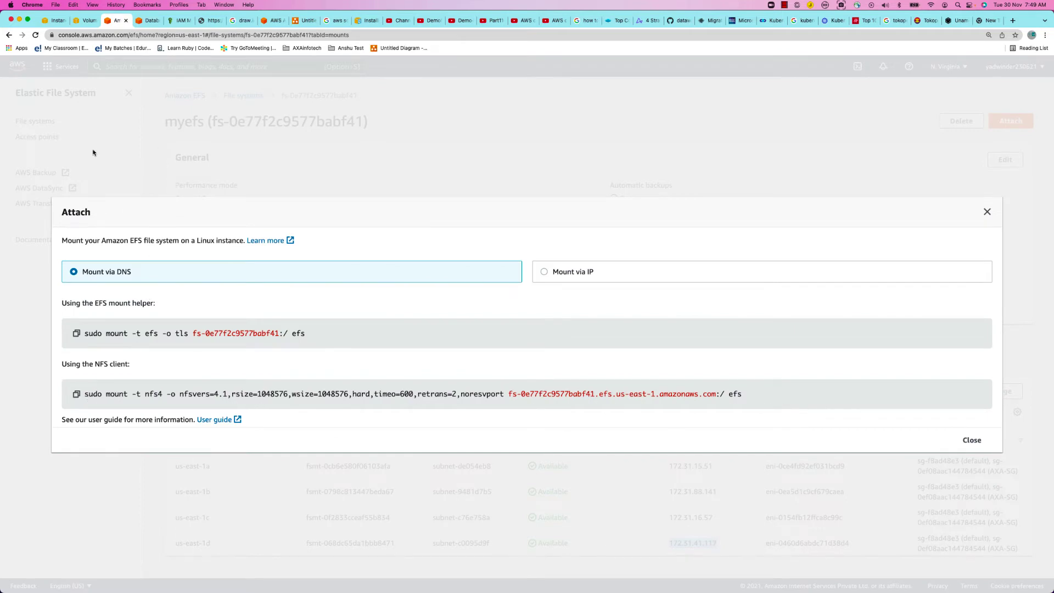
Step: Select the first of the two running Webserver instances in EC2 and copy its SSH client connection command
left_click(54, 21)
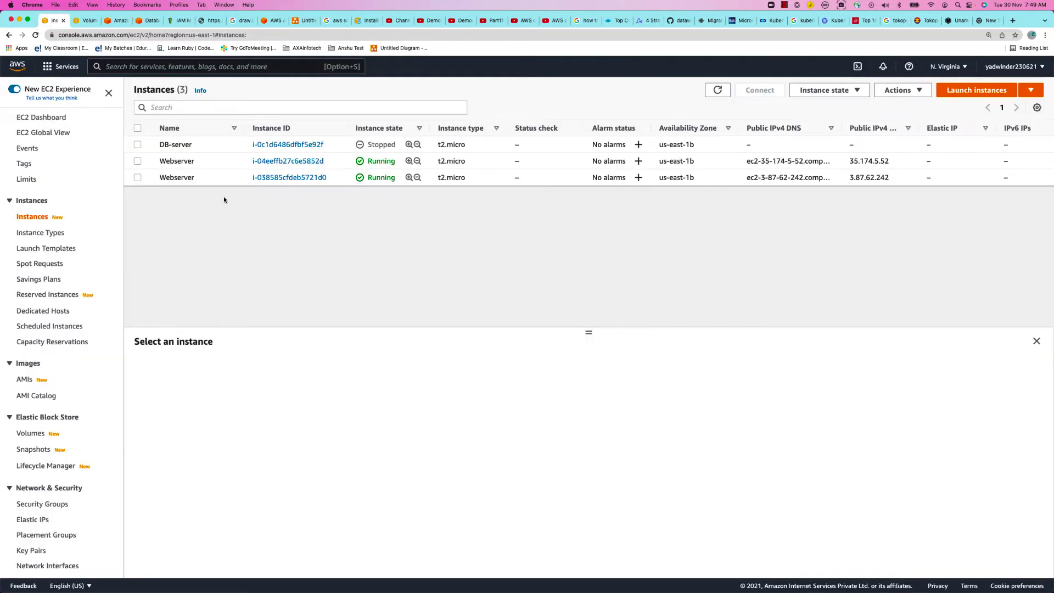
left_click(138, 162)
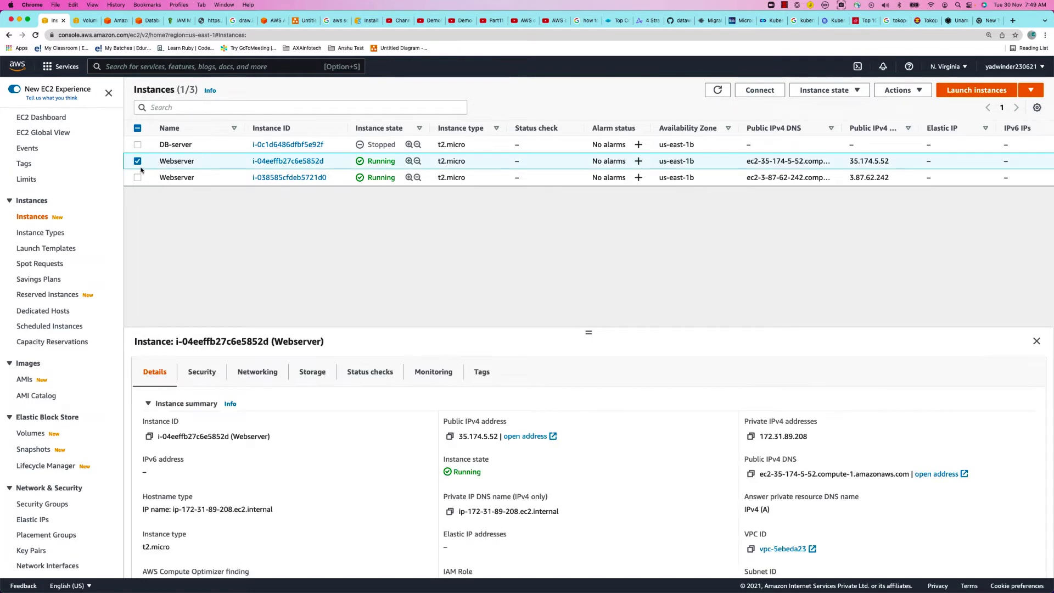
left_click(758, 92)
left_click(68, 336)
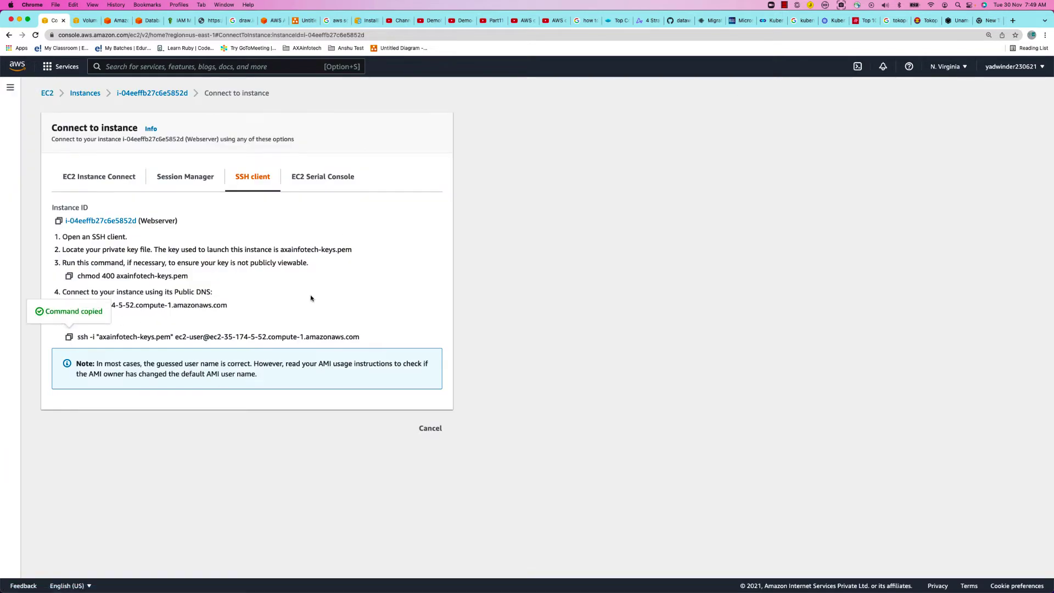
Step: Switch to iTerm2 and exit the open MySQL session to return to the local shell
key("super+Tab")
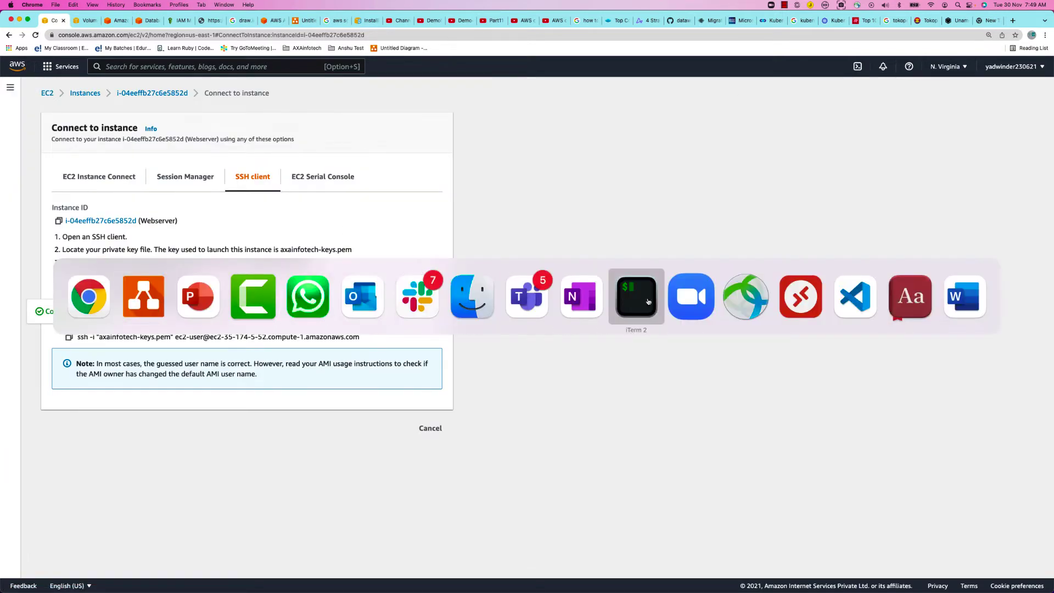
left_click(643, 301)
key("super+Tab")
key("Return")
key("Return")
key("Return")
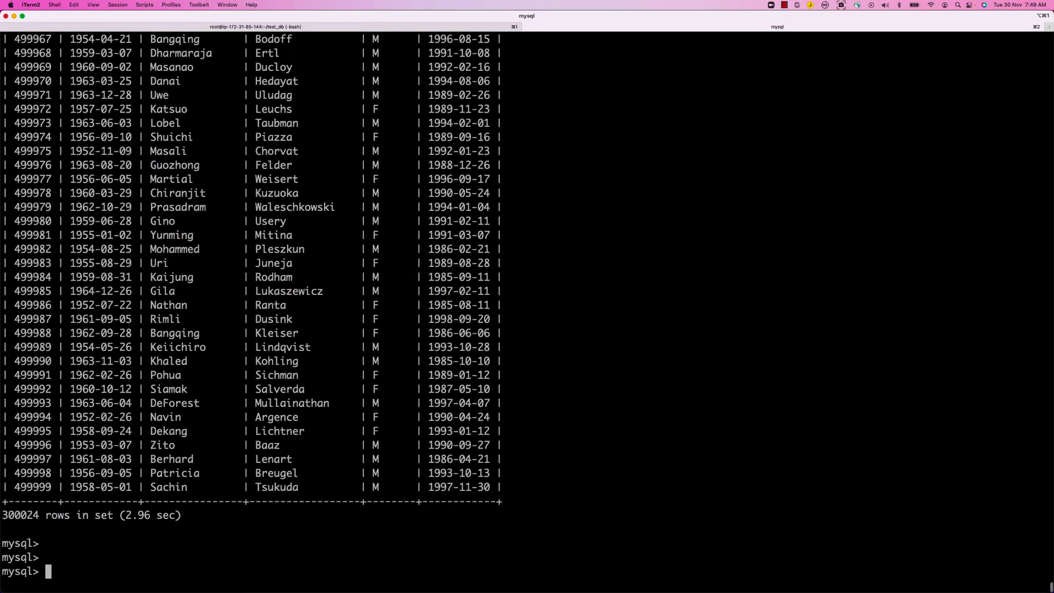
type("exit")
key("Return")
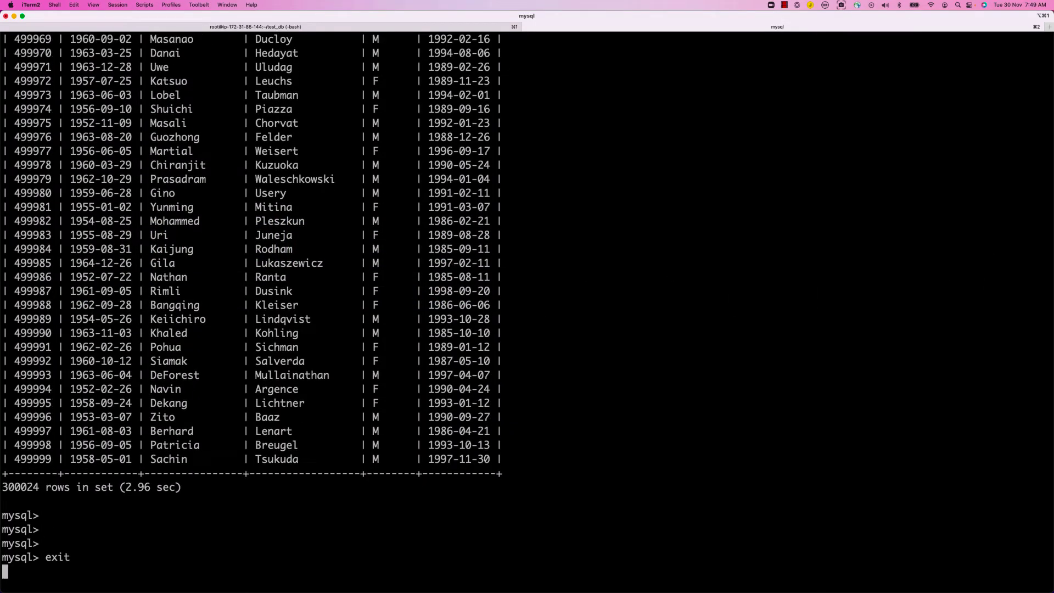
key("Return")
key("Return")
key("Return")
key("Return")
key("Return")
key("Return")
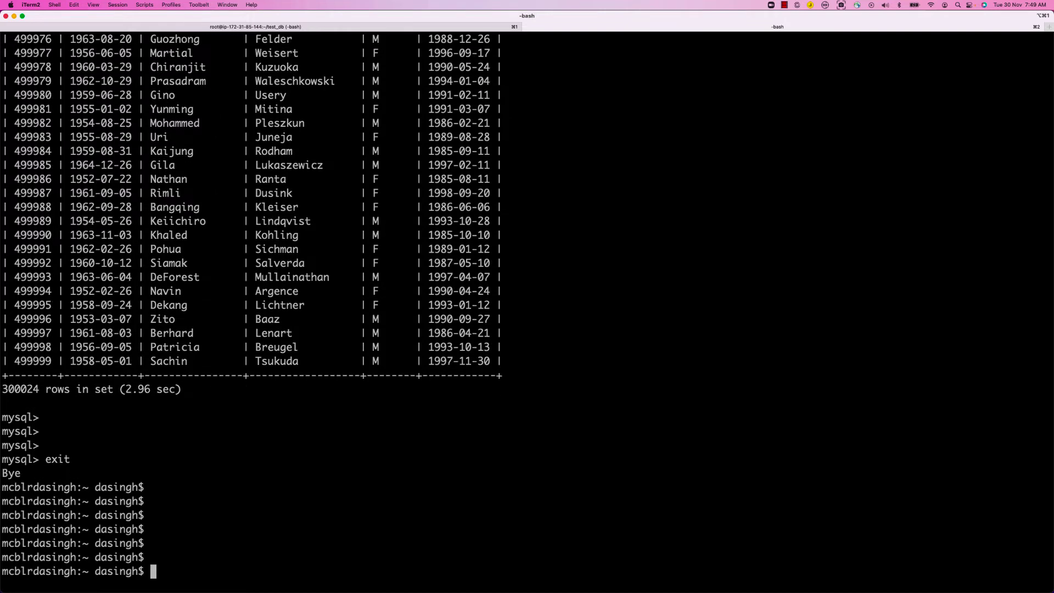
Step: Connect to the Webserver instance from the Downloads folder with the copied SSH command, accept its host key and clear the terminal
type("cd Downloads/")
key("Return")
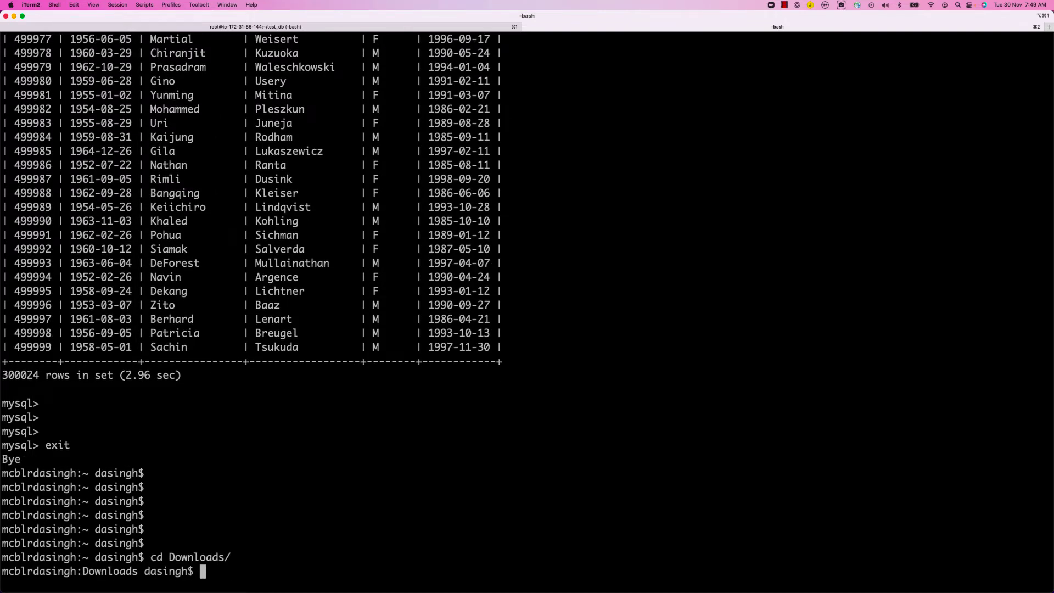
key("super+v")
key("Return")
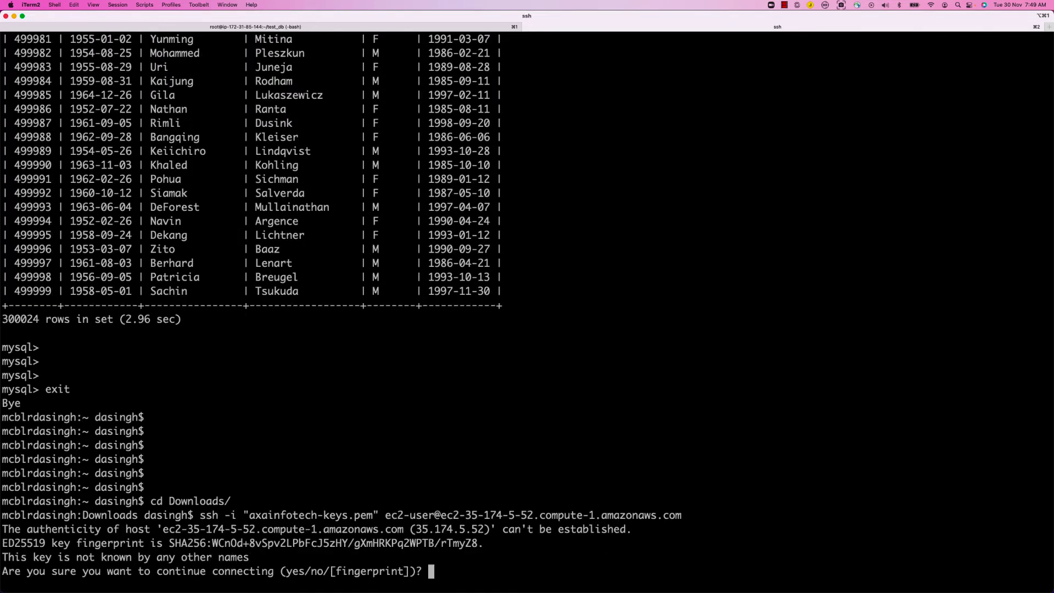
type("yes")
key("Return")
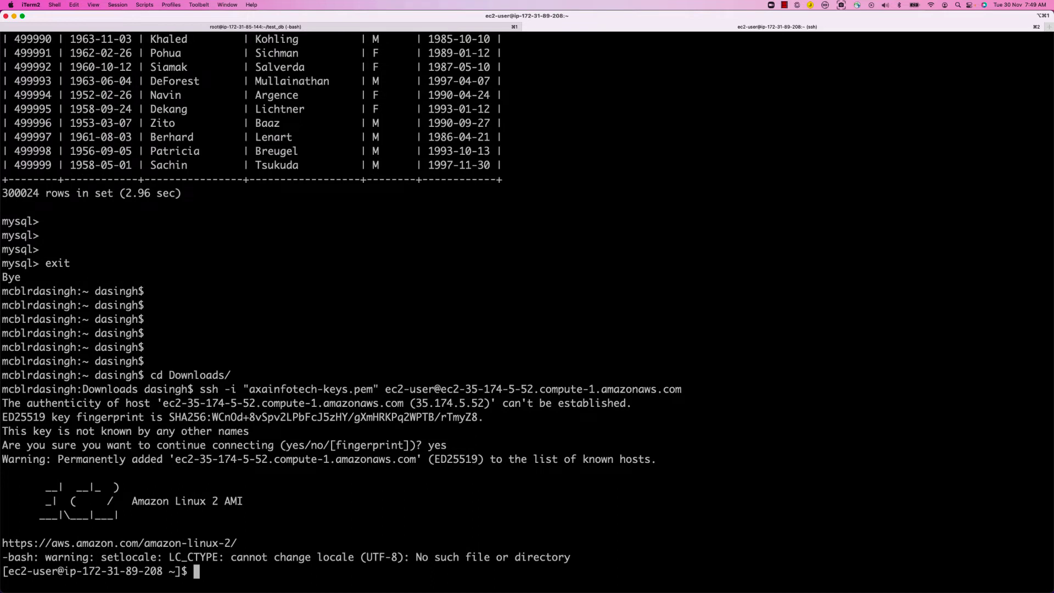
type("clear")
key("Return")
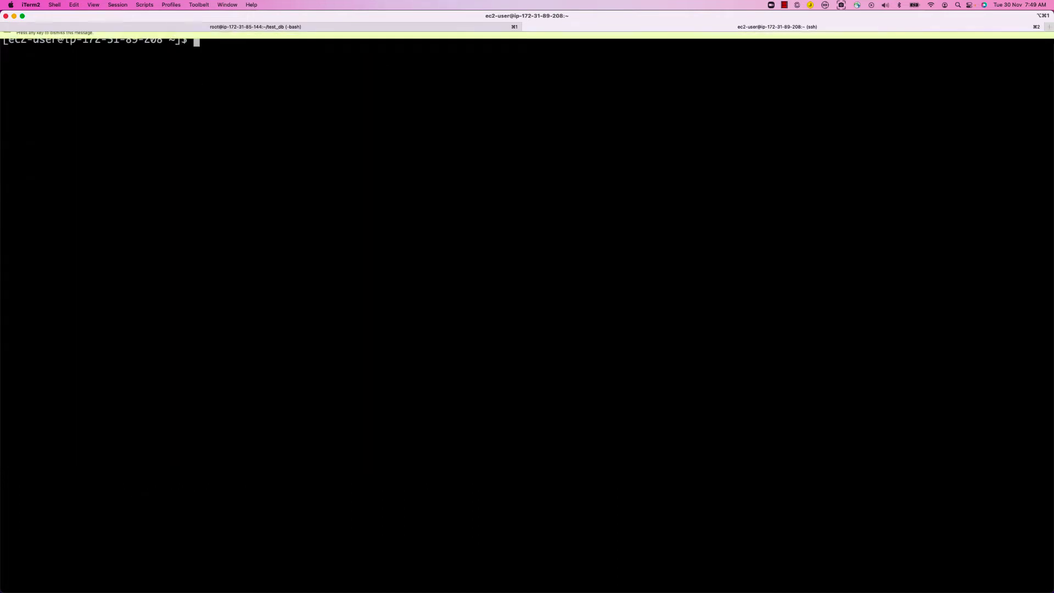
Step: Switch to a root shell on the Webserver instance with sudo -i
key("Return")
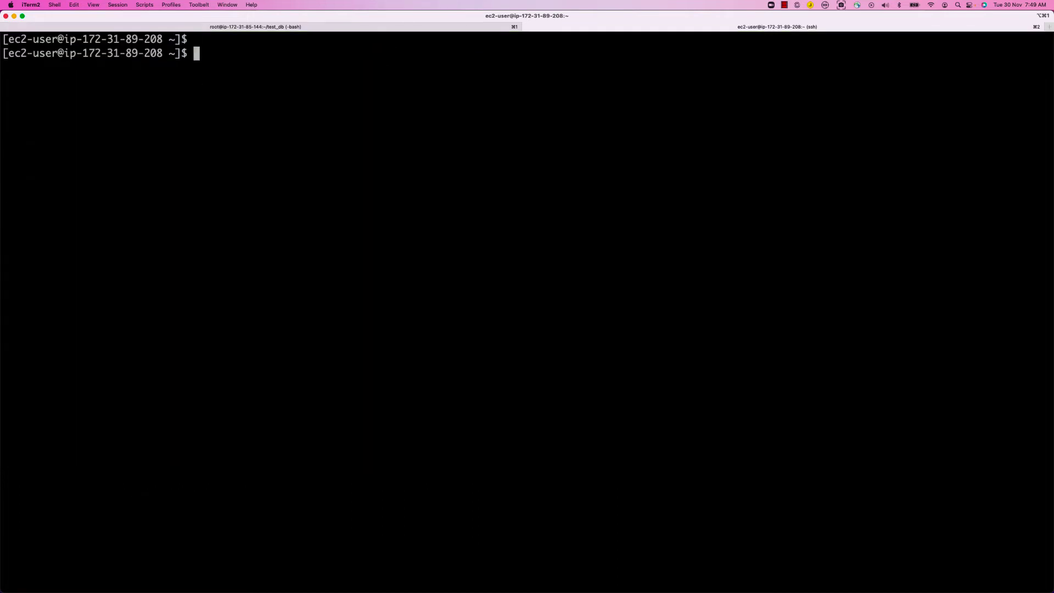
type("sudo -i")
key("Return")
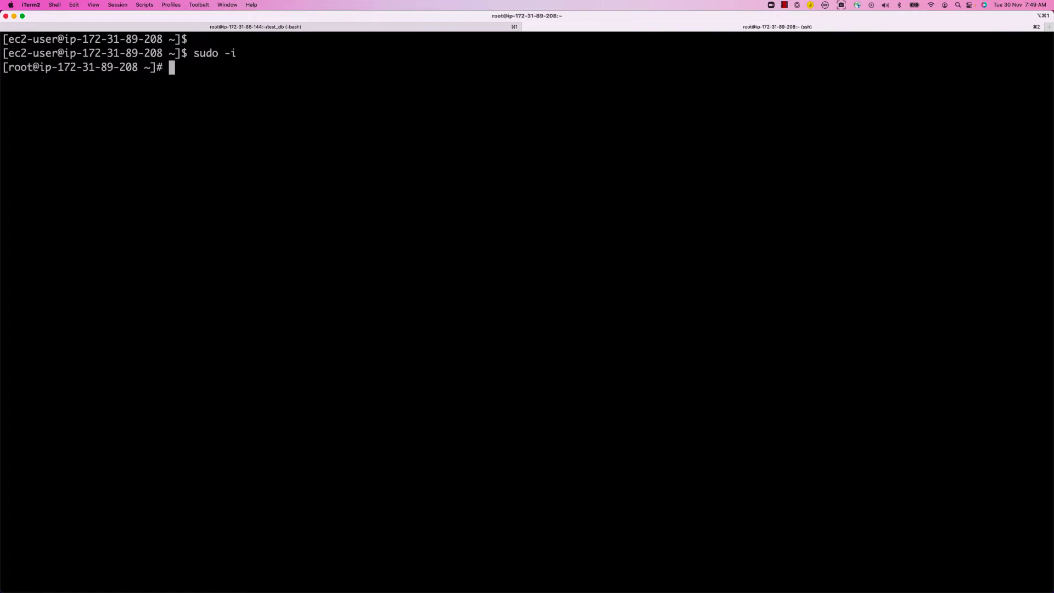
Step: Switch to draw.io and trace the link between the 1A Facebook.com server and its myEFS in the EFS diagram
key("super+Tab")
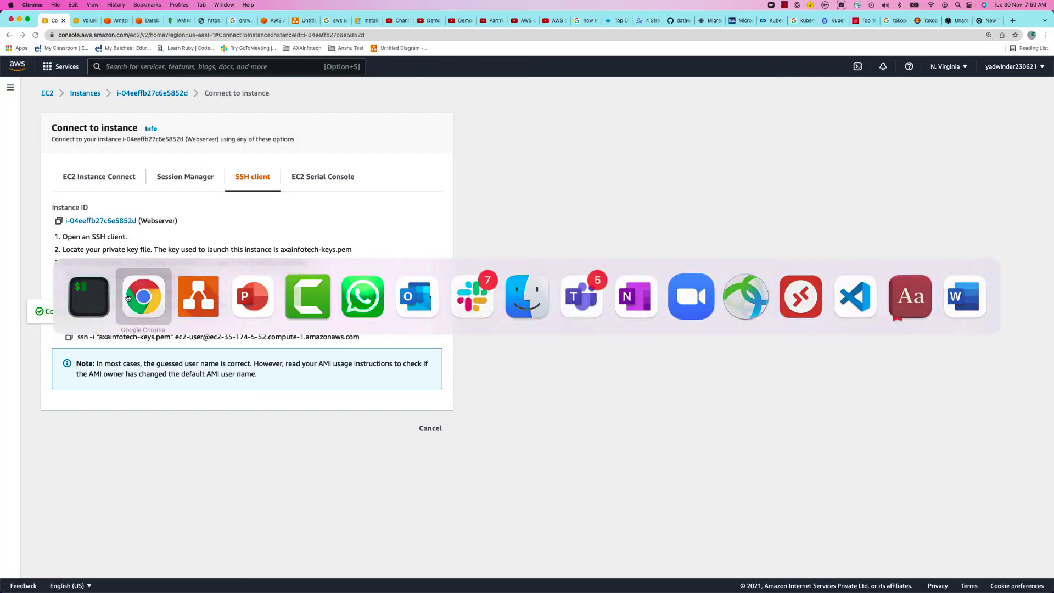
key("super+Tab")
key("super+Tab")
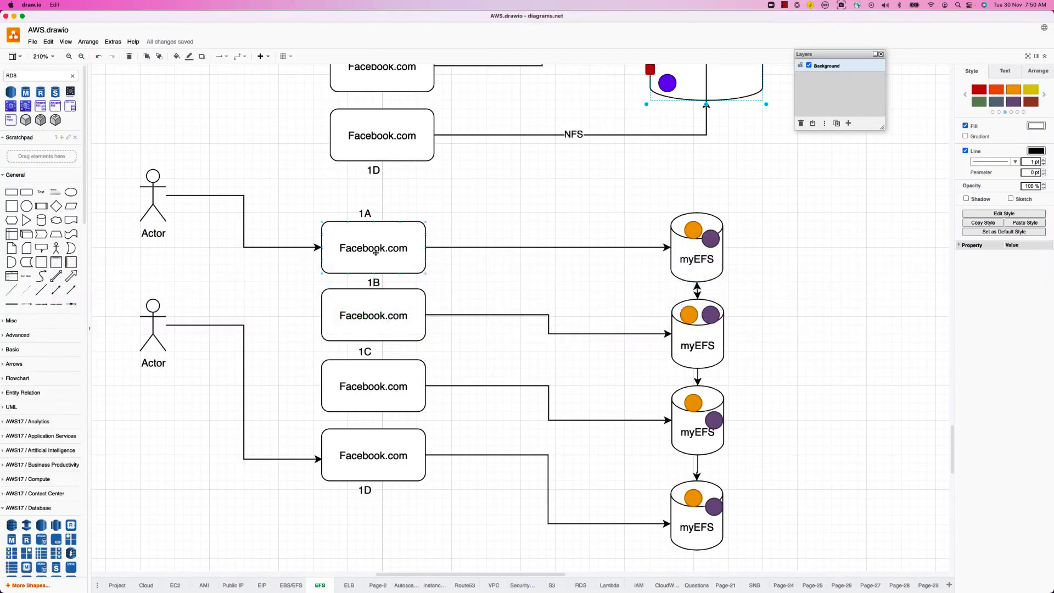
left_click(376, 251)
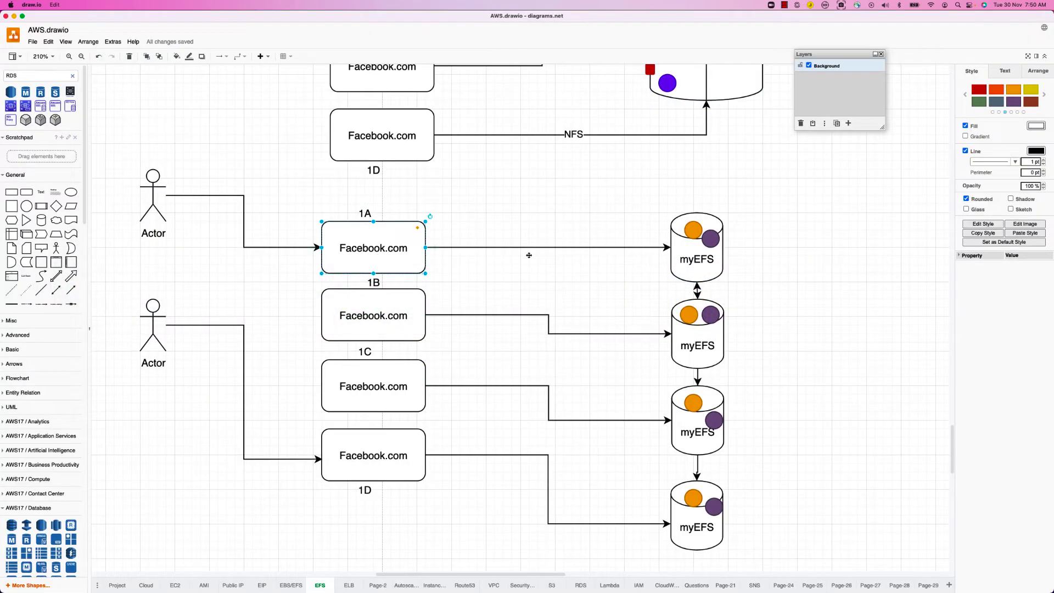
left_click(698, 263)
left_click(385, 257)
left_click(685, 258)
left_click(365, 263)
left_click(696, 267)
Step: Return to the myefs attach instructions in Chrome, compare the EFS mount helper and NFS client options, and copy the mount helper command
key("super+Tab")
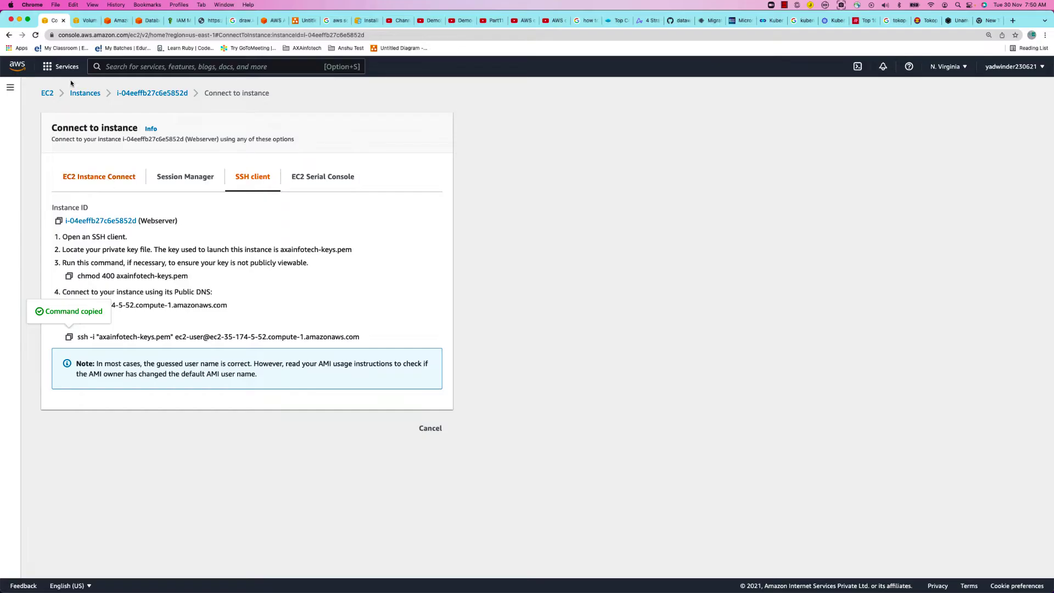
left_click(111, 22)
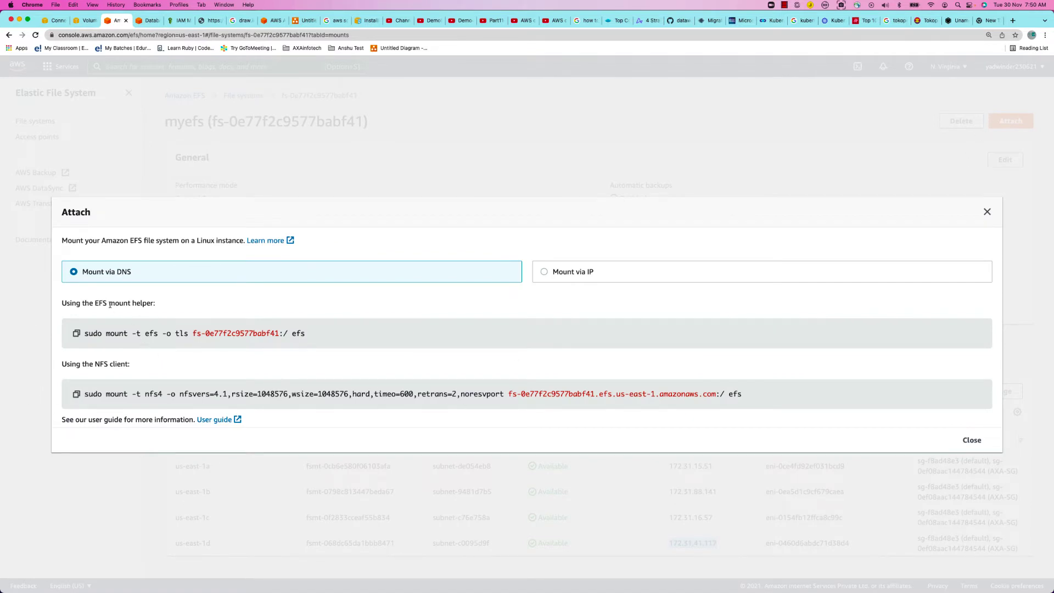
left_click_drag(96, 301, 148, 302)
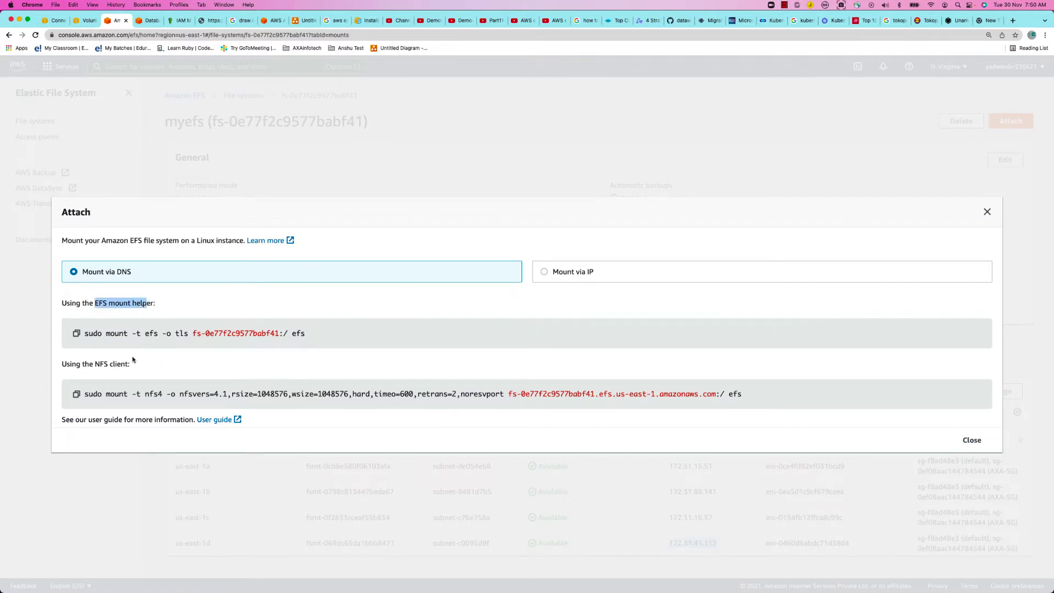
left_click_drag(95, 364, 141, 367)
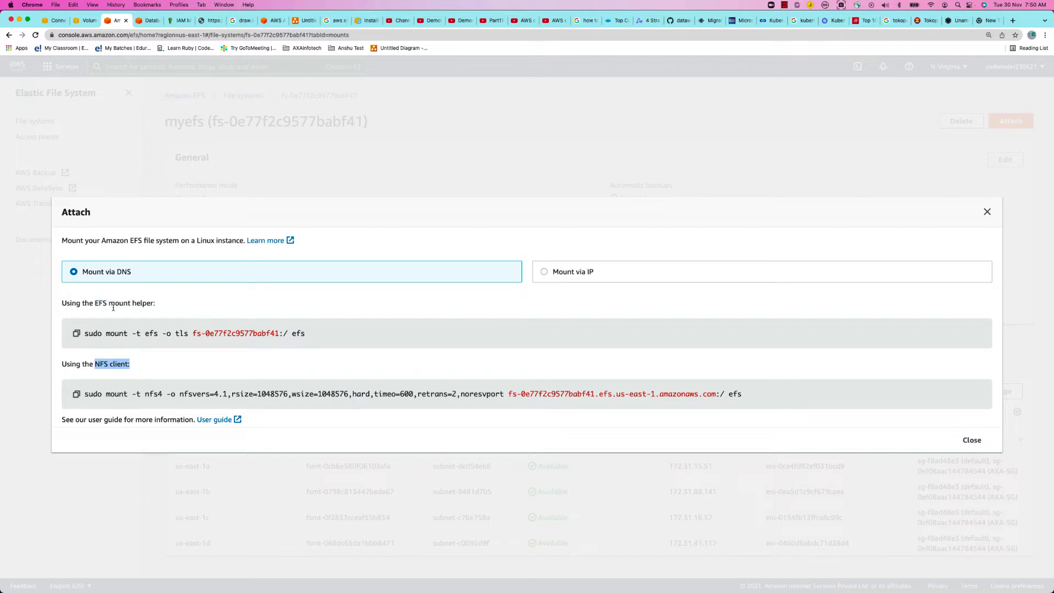
left_click_drag(95, 303, 102, 303)
left_click_drag(130, 366, 63, 364)
left_click(152, 346)
left_click(77, 334)
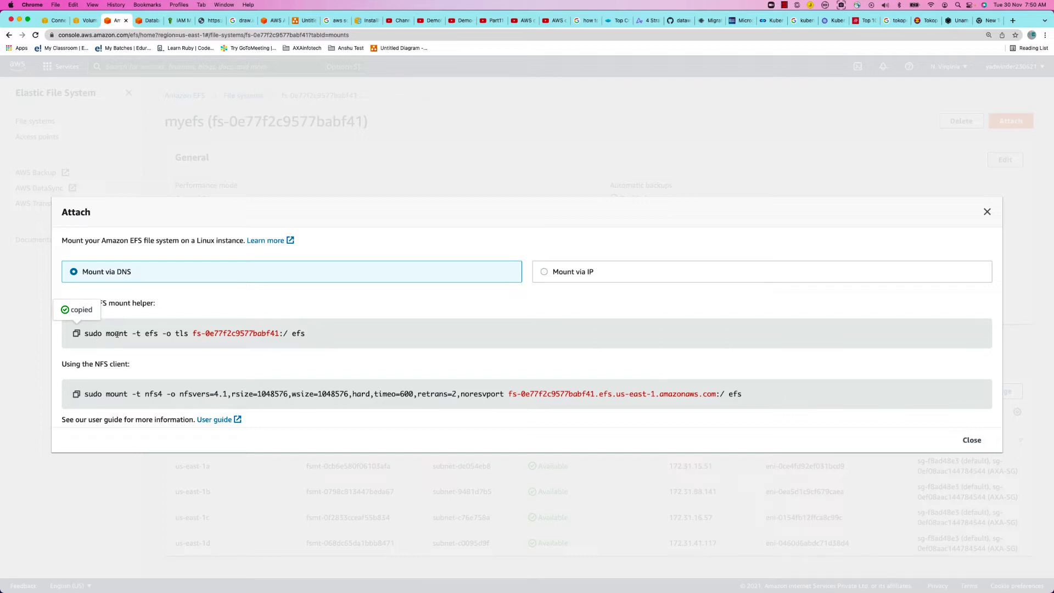
Step: Examine the parts of the EFS mount helper command: sudo, mount, the efs type, the tls option and the file system ID
double_click(98, 334)
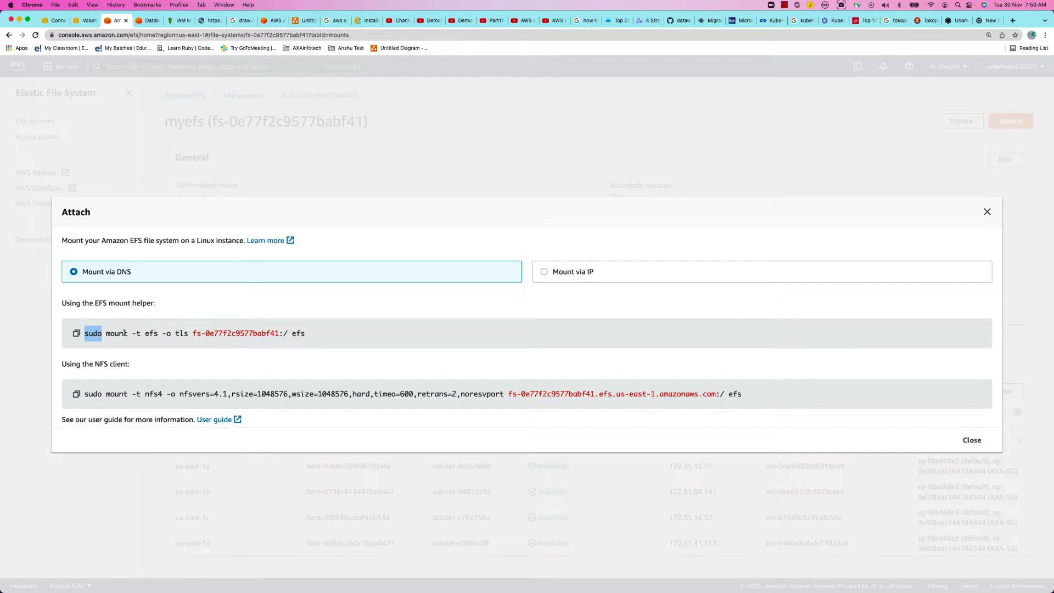
double_click(121, 333)
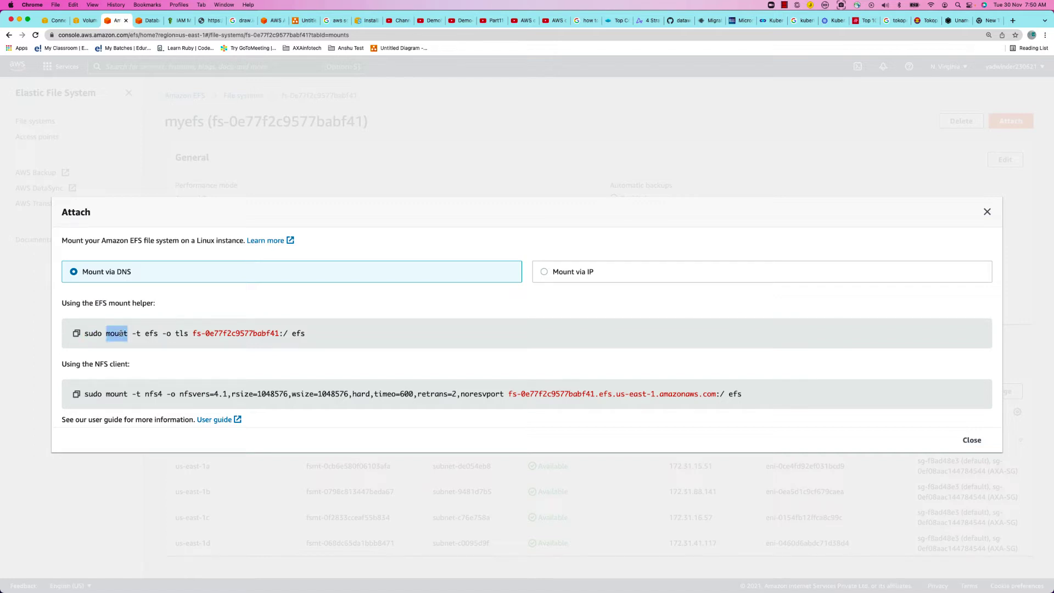
double_click(147, 333)
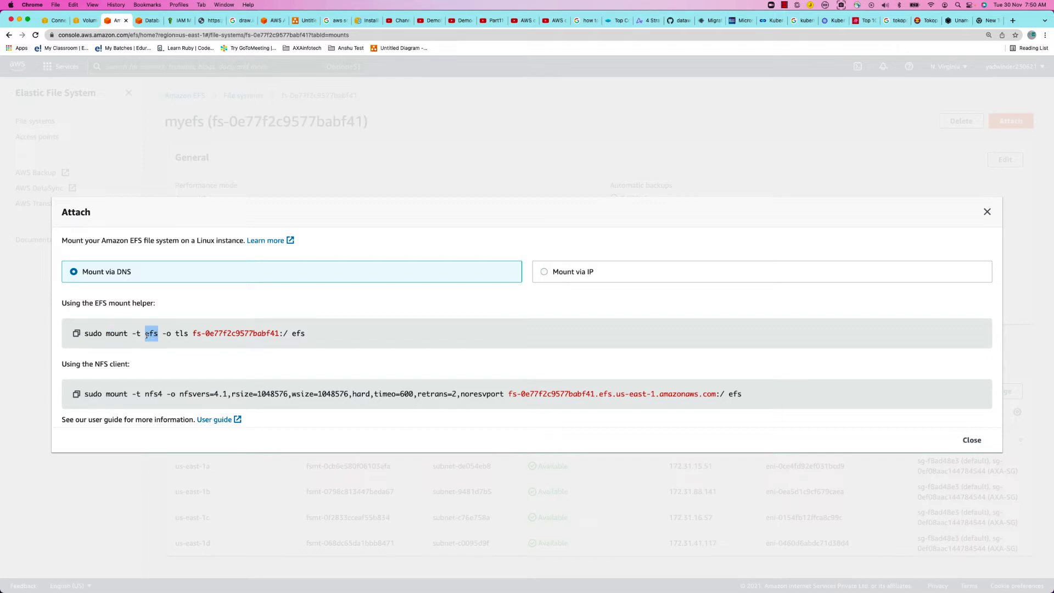
double_click(178, 333)
left_click_drag(194, 333, 284, 333)
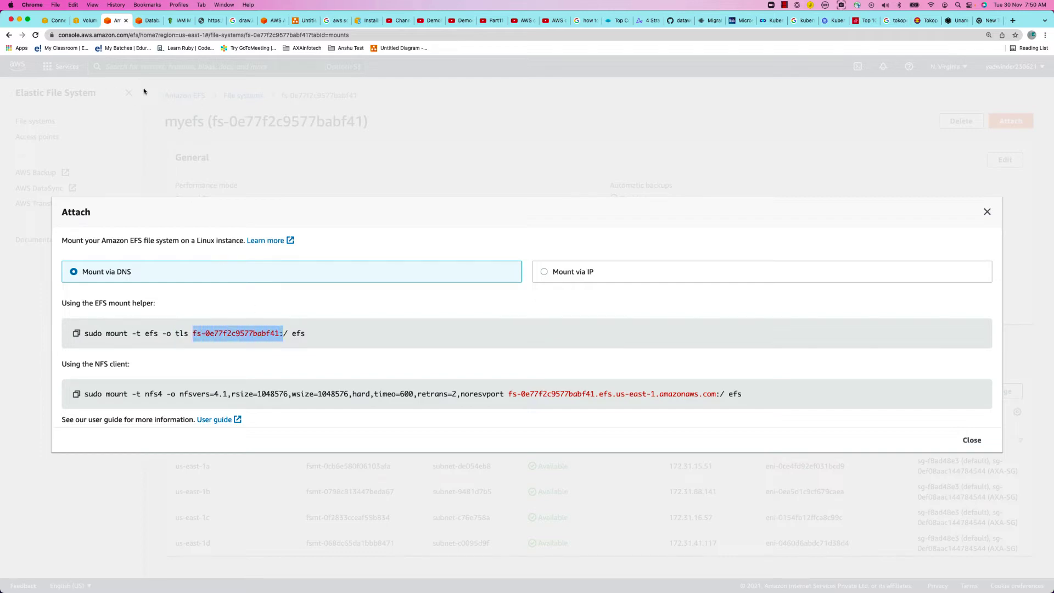
Step: Compare the us-east-1a mount target ID of myefs with the file system ID in the mount helper command
left_click(988, 213)
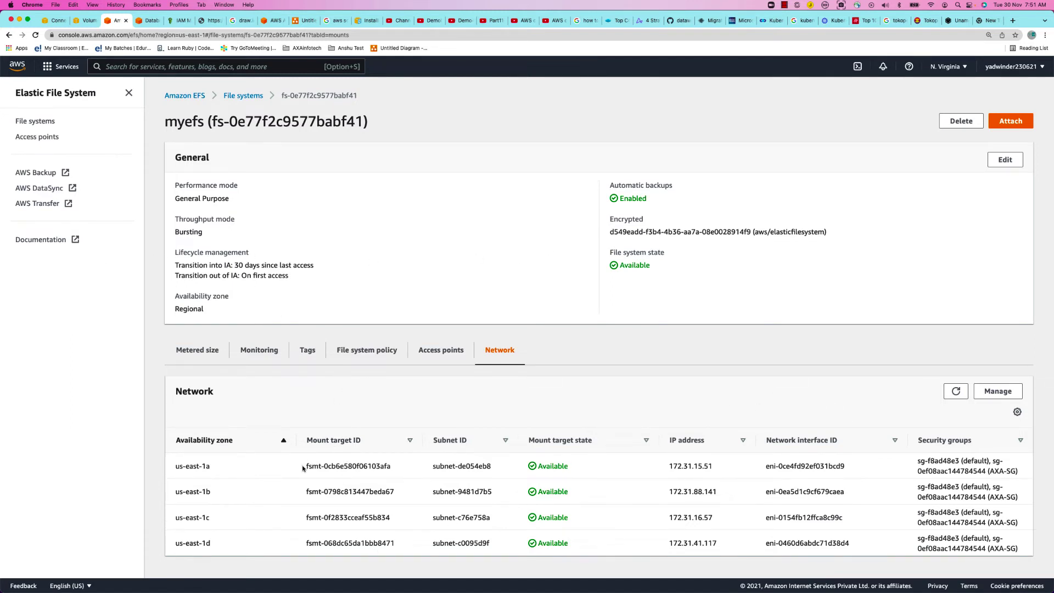
left_click_drag(302, 467, 409, 473)
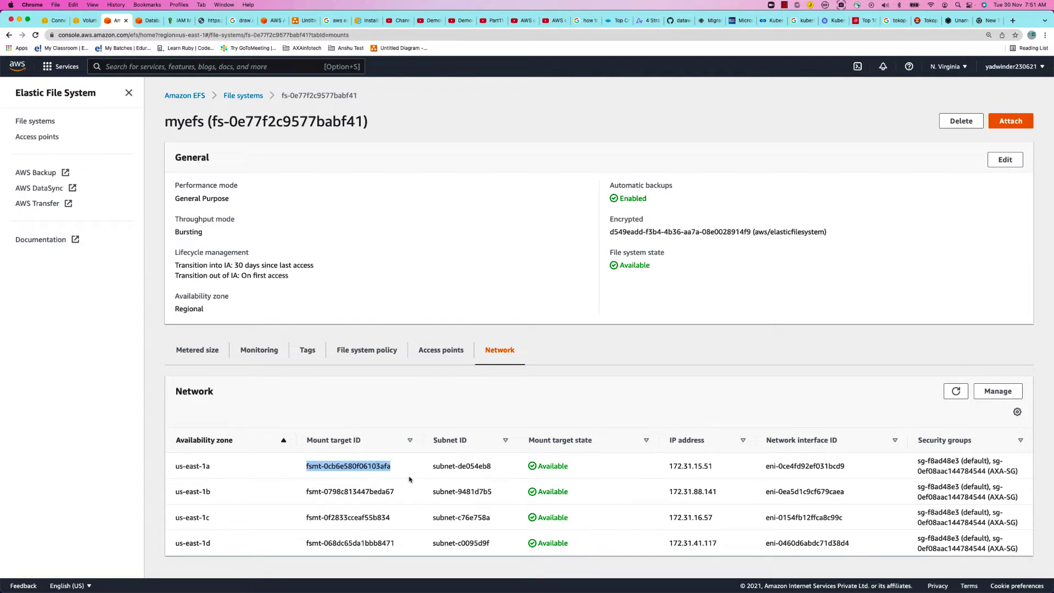
left_click(1010, 121)
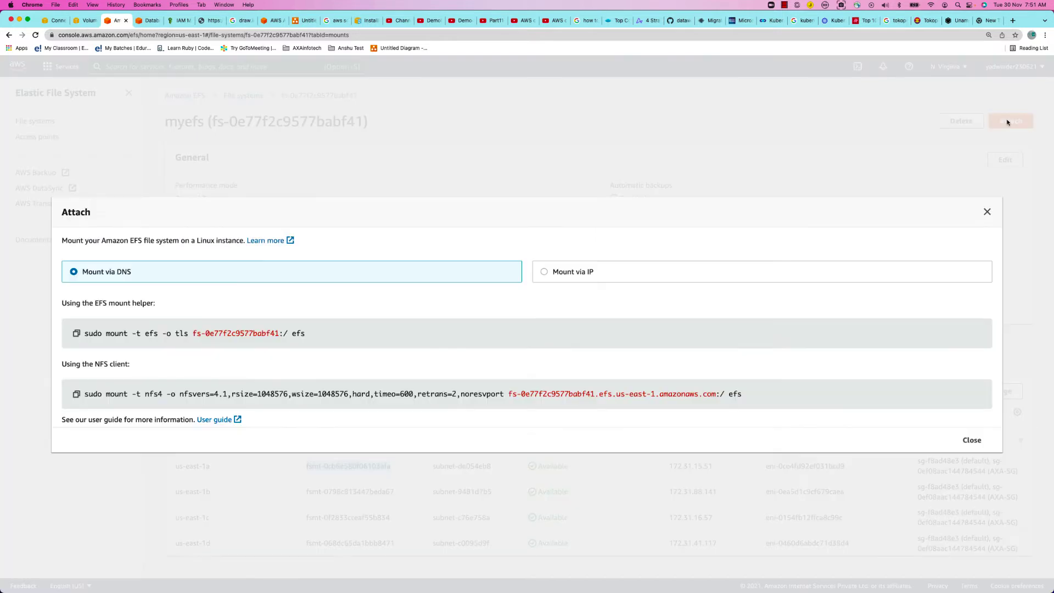
left_click_drag(279, 334, 192, 333)
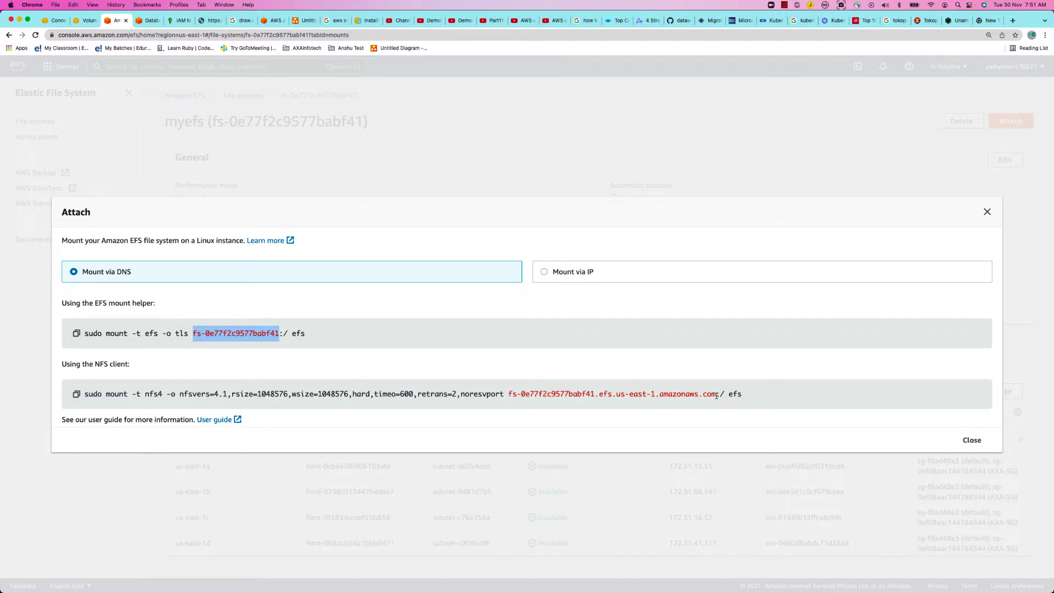
Step: Copy the file system DNS name from the NFS client command and search the myefs network page for efs.us-east-1.amazonaws.com
left_click_drag(716, 395, 508, 396)
key("super+c")
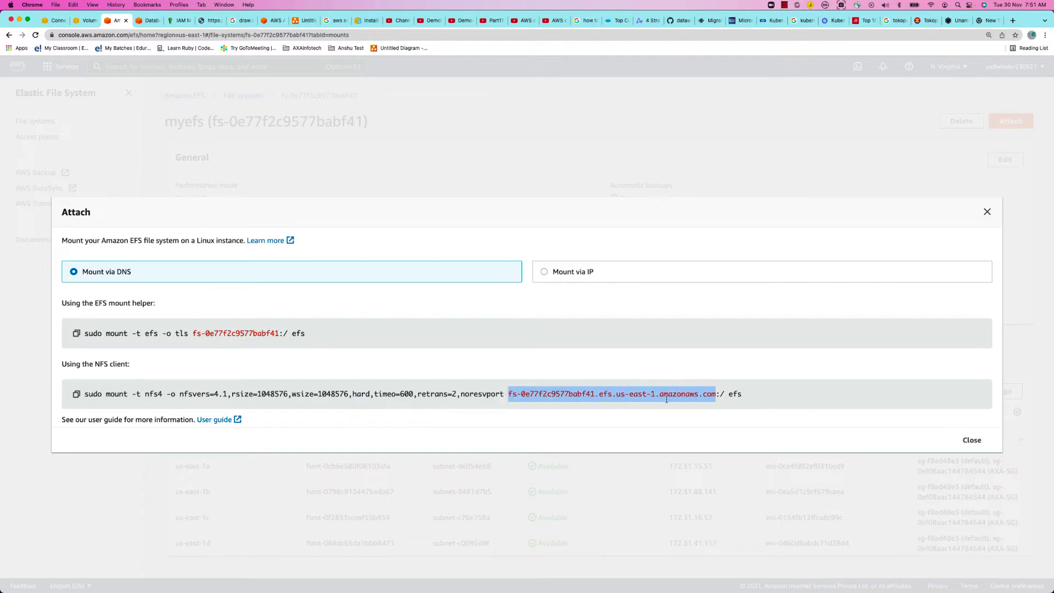
left_click(986, 211)
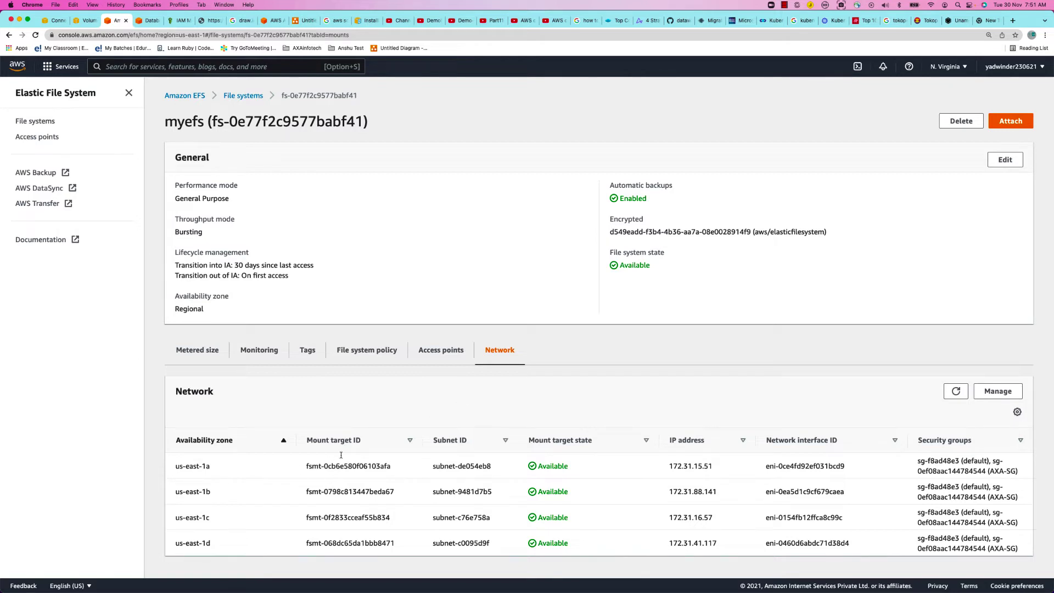
key("super+f")
left_click(342, 476)
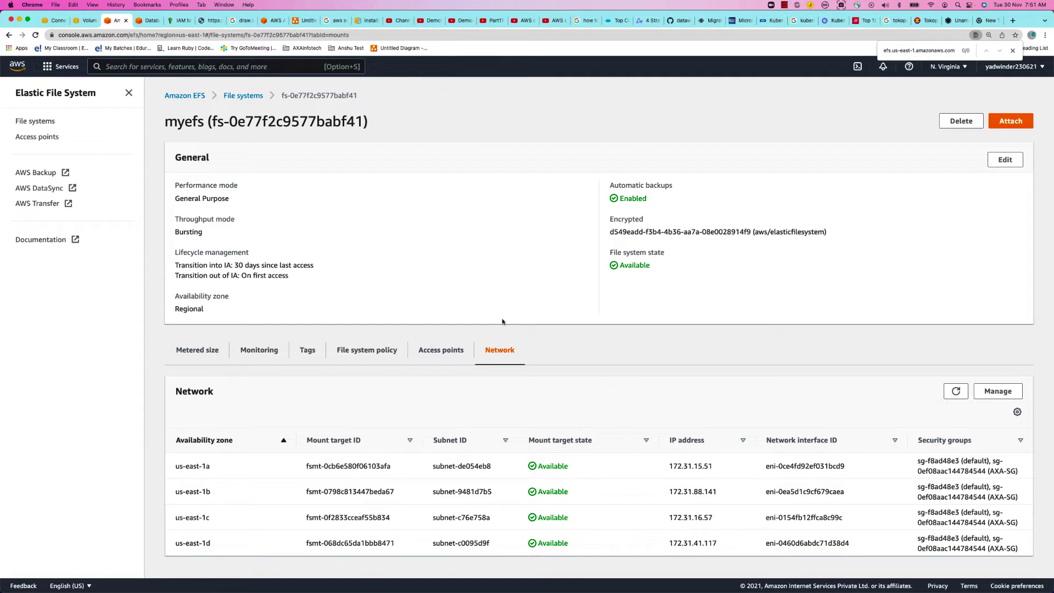
Step: Switch back to the root session on the Webserver instance in iTerm2
key("super+Tab")
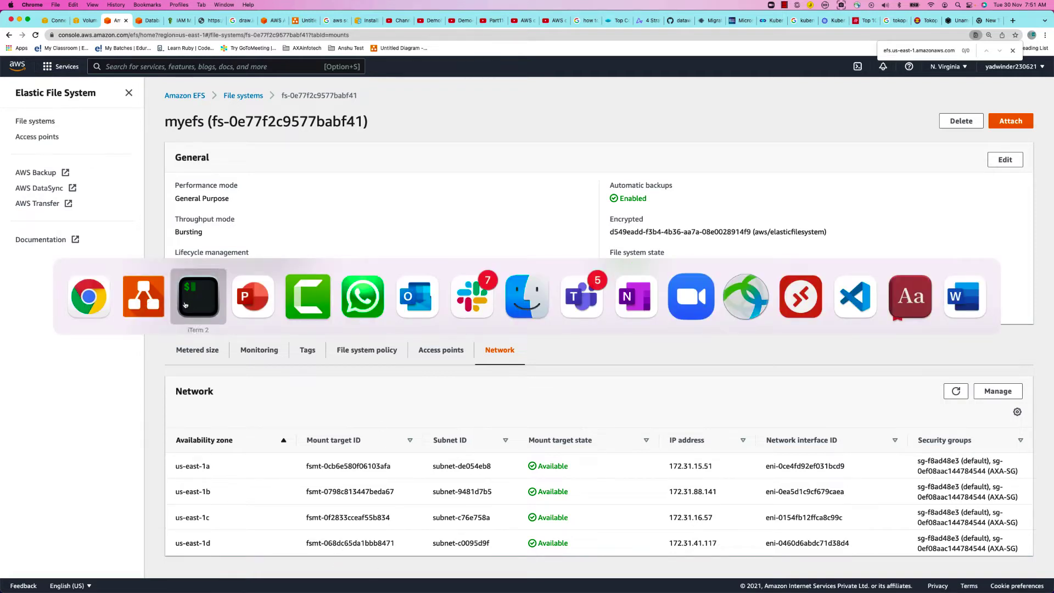
left_click(204, 304)
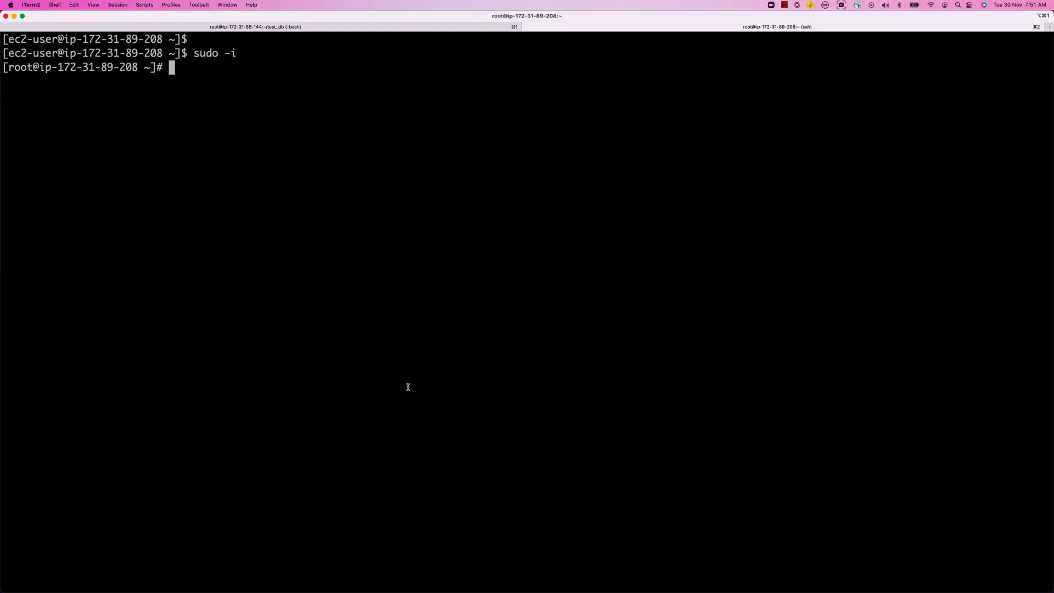
Step: Resolve the DNS name fs-0e77f2c9577babf41.efs.us-east-1.amazonaws.com with nslookup and examine the answer
type("nslookup")
key("super+v")
key("Return")
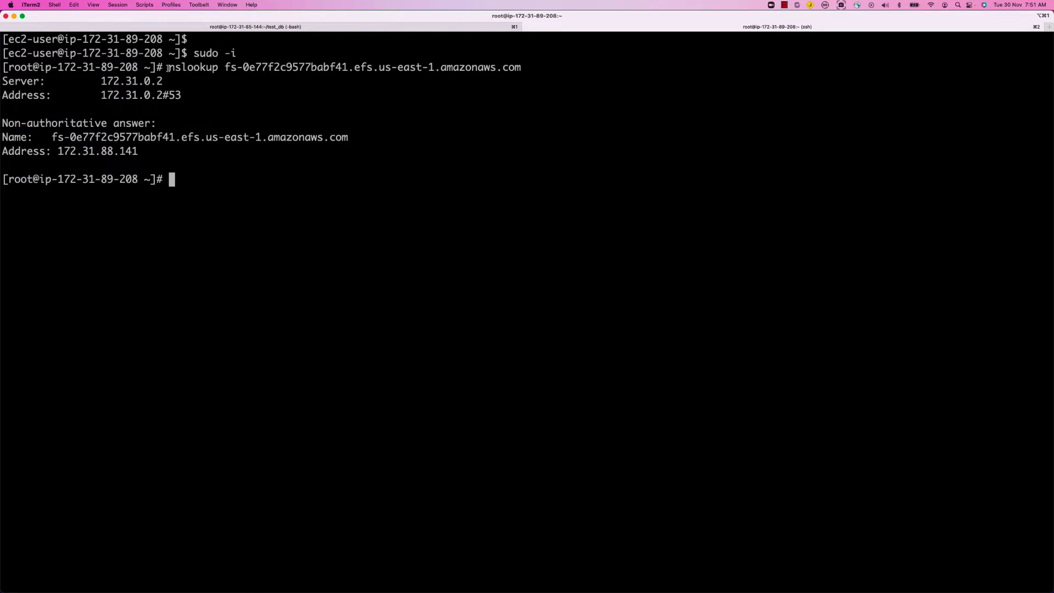
left_click_drag(168, 66, 523, 67)
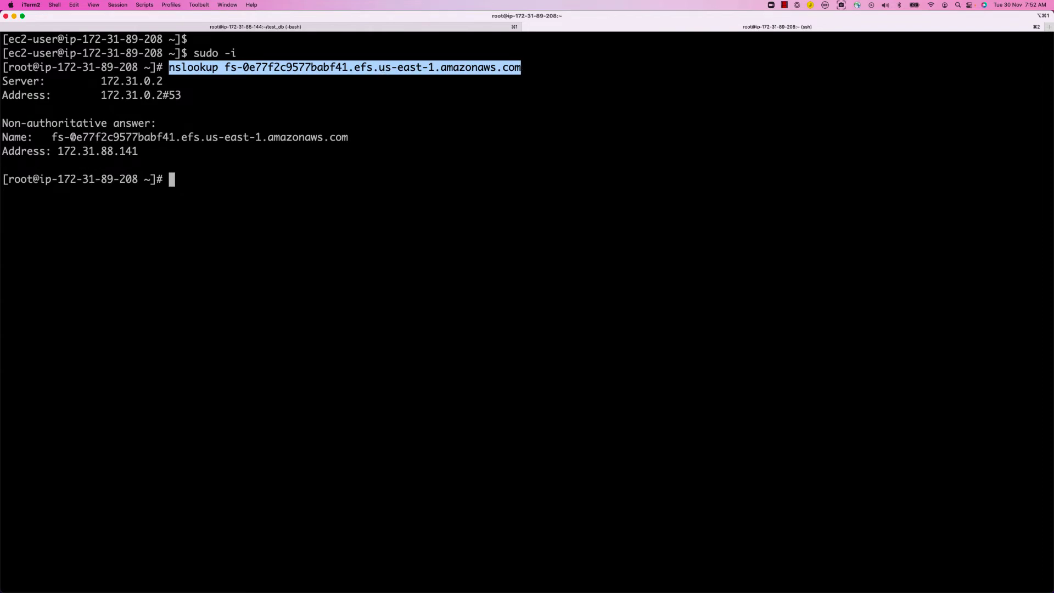
left_click_drag(173, 137, 55, 139)
Step: Copy the resolved IP address, switch to Chrome and search for it in the myefs network mount targets
left_click_drag(146, 151, 57, 152)
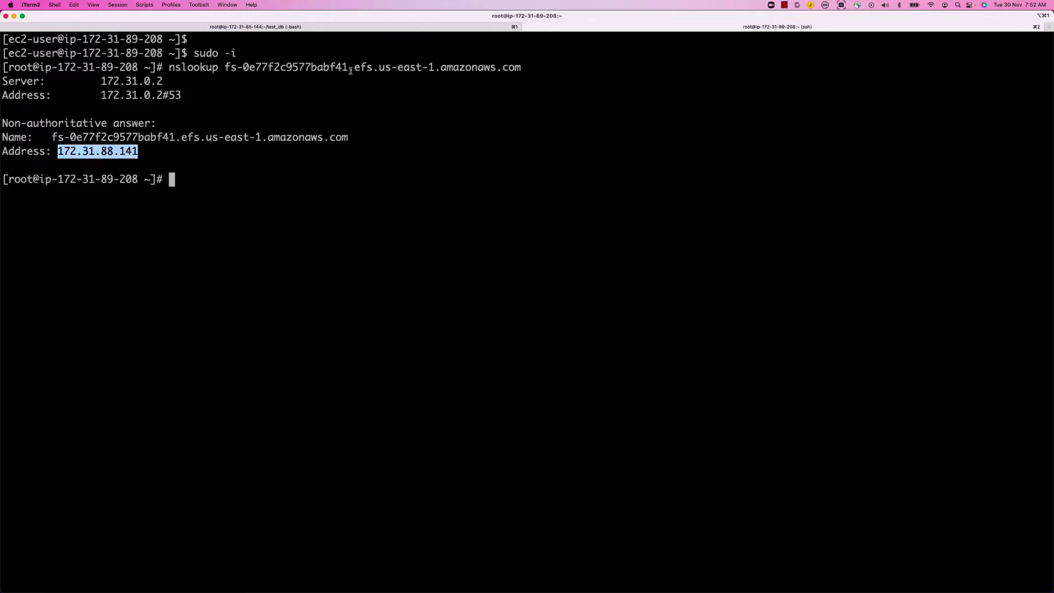
key("super+Tab")
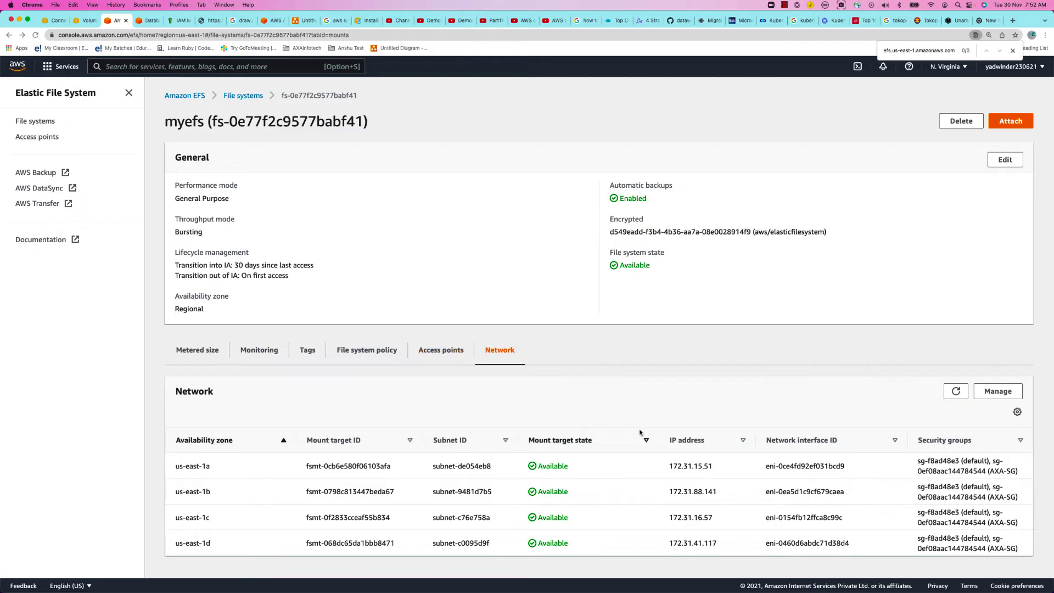
key("super+f")
key("super+v")
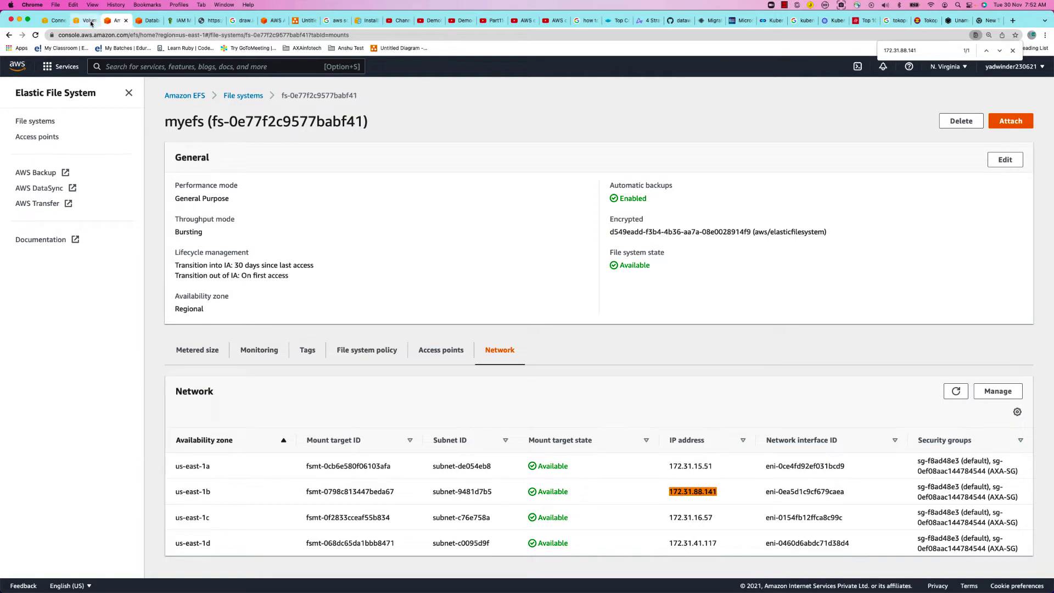
Step: Open the EC2 instances list and check the availability zone of Webserver instance i-04eeffb27c6e5852d
left_click(69, 21)
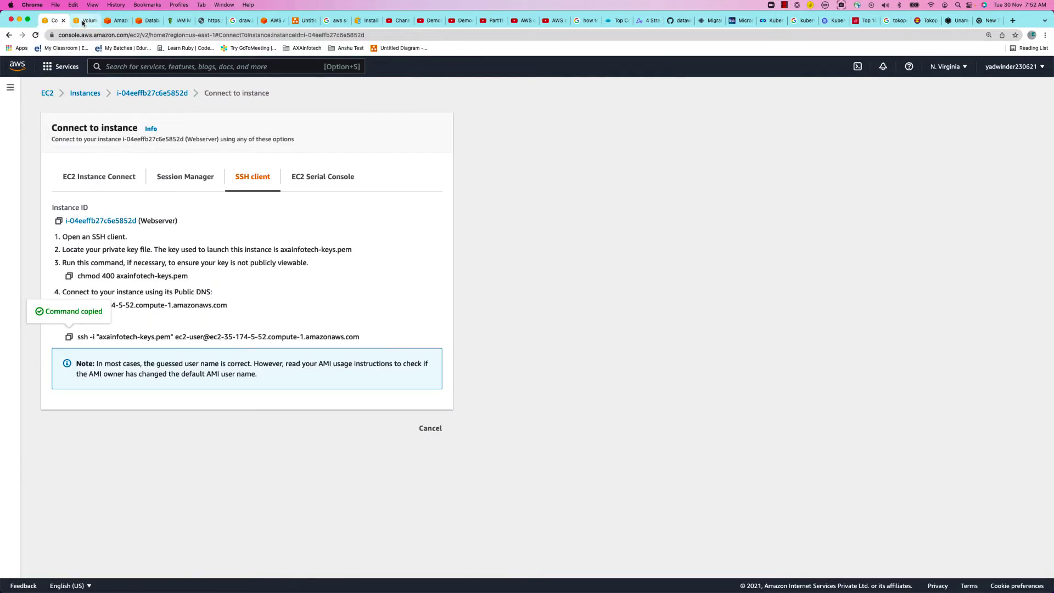
left_click(87, 93)
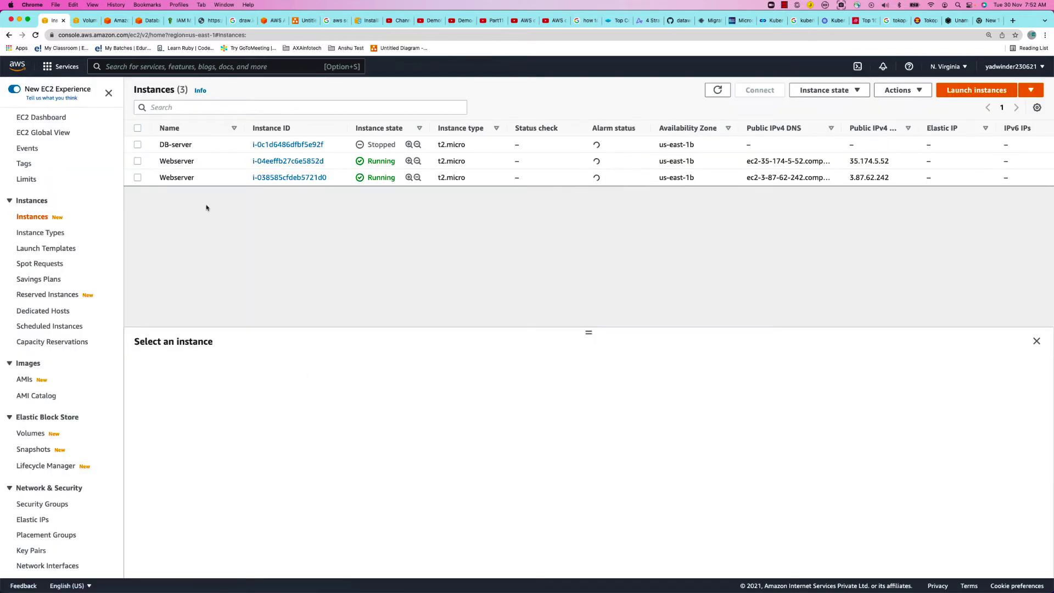
left_click(137, 162)
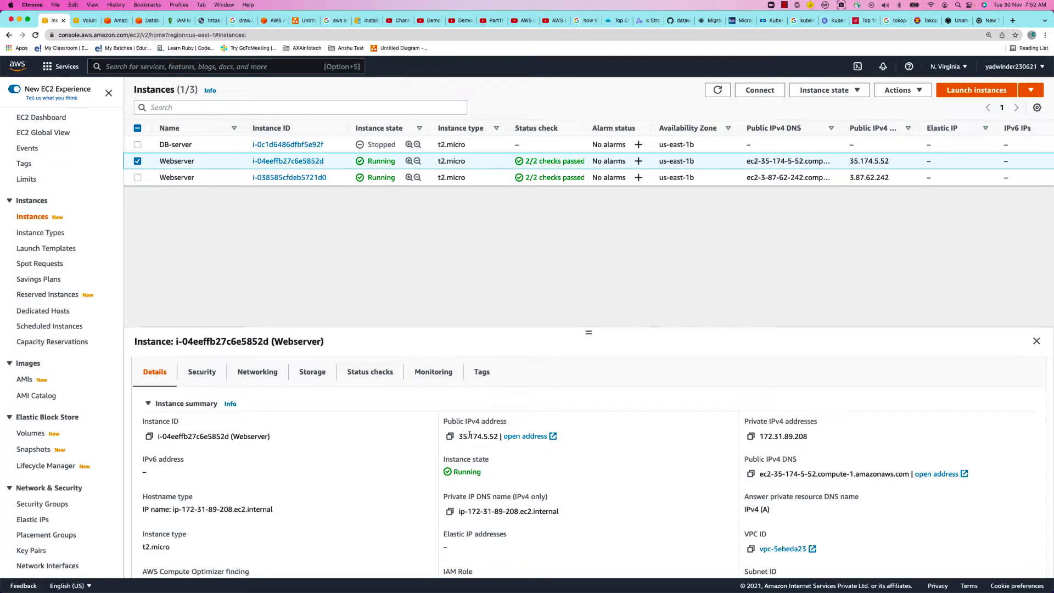
left_click_drag(697, 162, 658, 161)
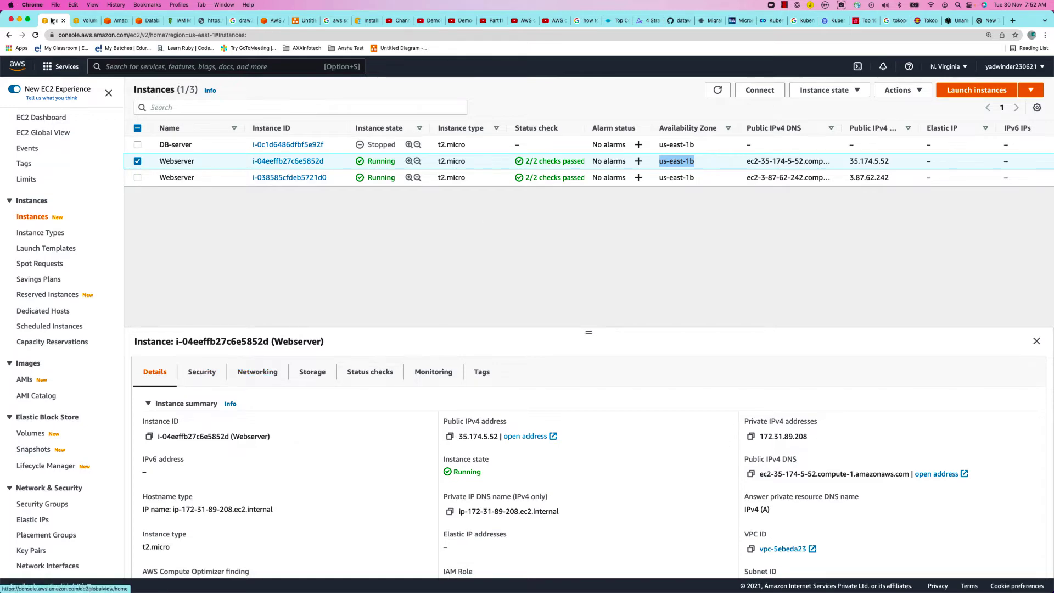
Step: Return to the myefs network details and compare the us-east-1b mount target with the us-east-1a IP address
left_click(113, 20)
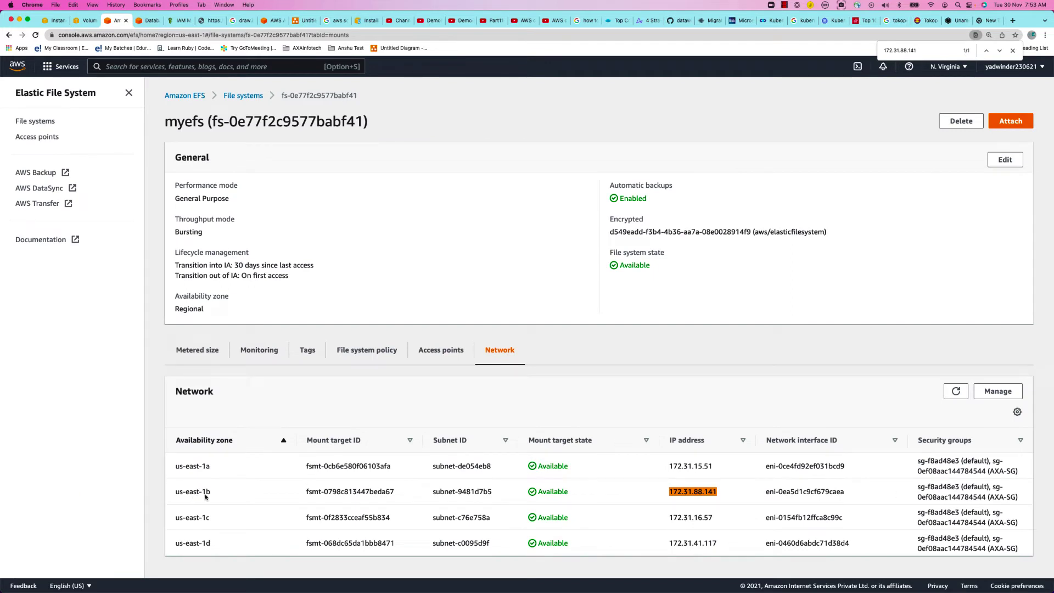
left_click_drag(174, 493, 171, 467)
left_click_drag(666, 467, 720, 467)
Step: Switch to the draw.io EFS diagram and examine how the 1A and 1B servers connect to their myefs mount targets
key("super+Tab")
key("super+Tab")
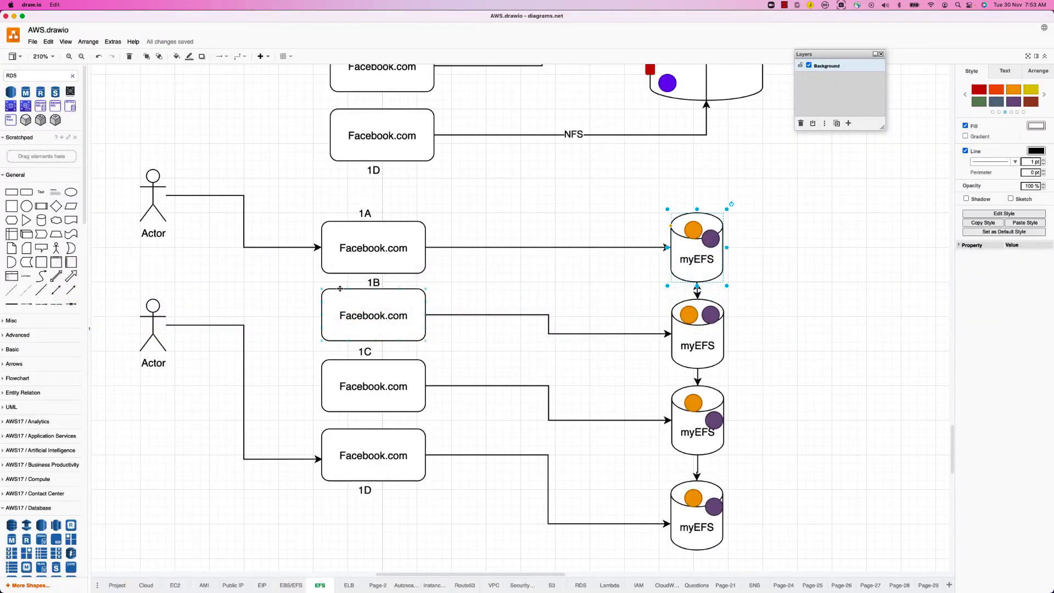
left_click(369, 254)
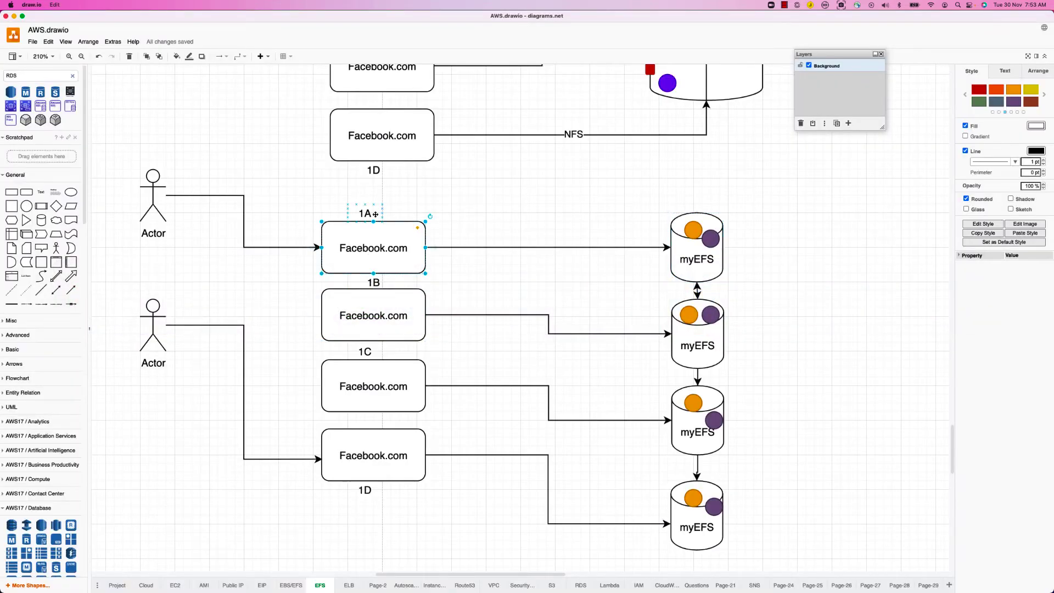
left_click(409, 315)
left_click(710, 359)
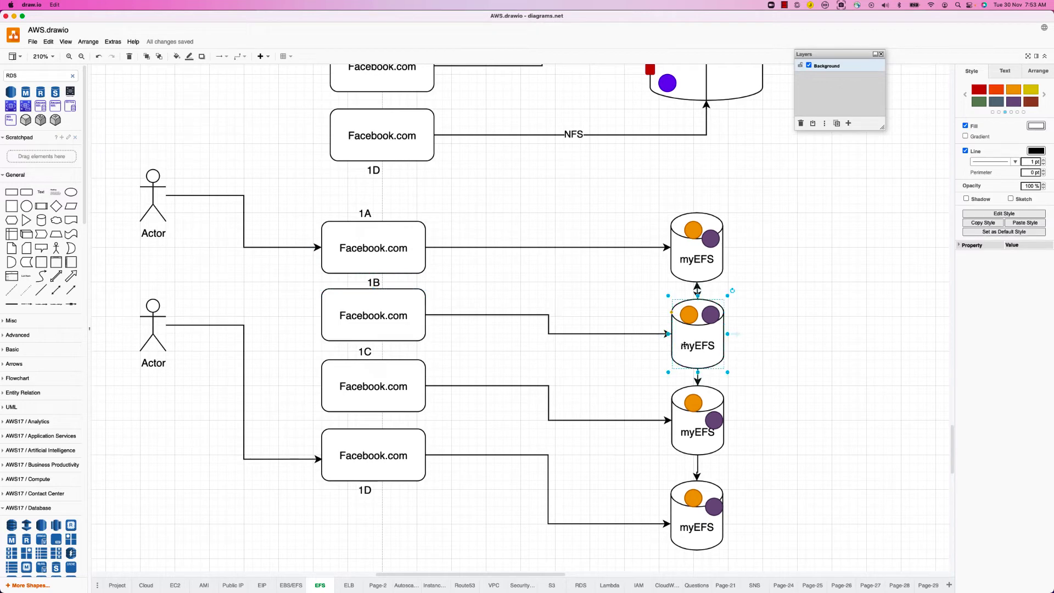
left_click(384, 328)
left_click(667, 333)
mouse_move(667, 333)
left_mouse_down()
mouse_move(672, 267)
mouse_move(671, 340)
mouse_move(598, 341)
mouse_move(679, 341)
left_mouse_up()
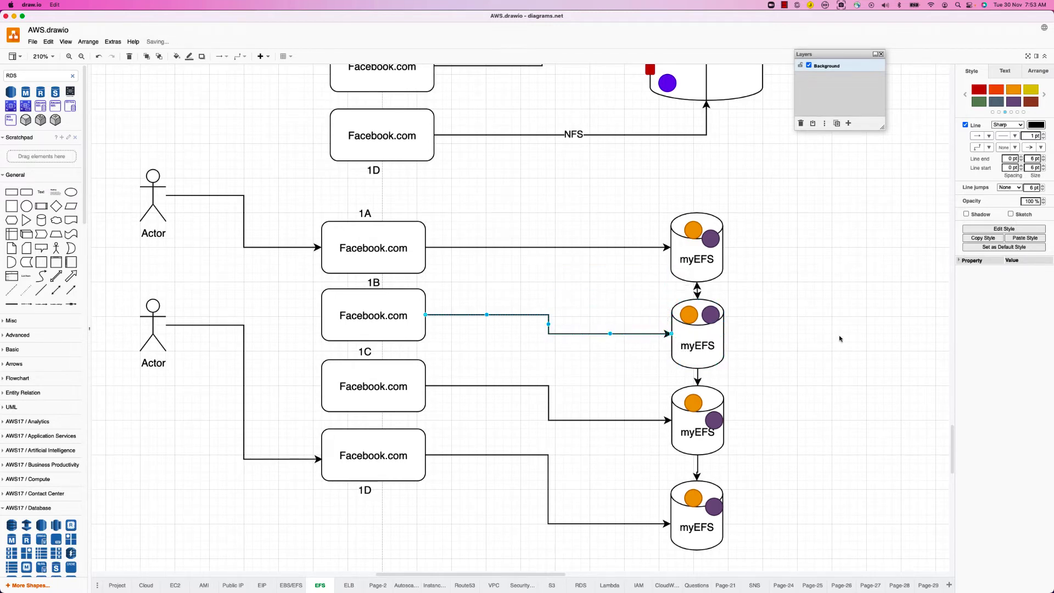
left_click(839, 339)
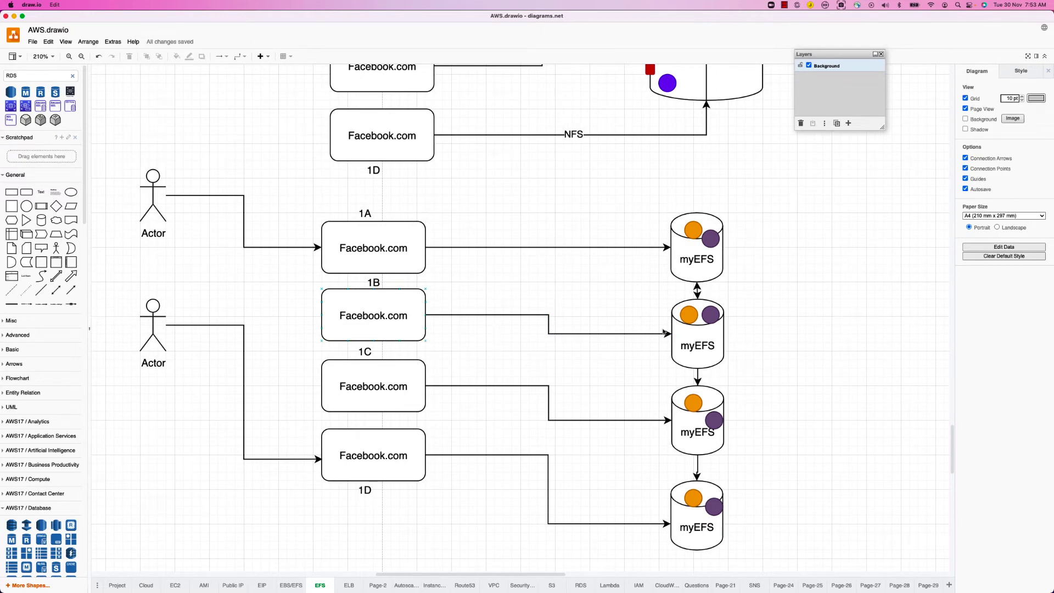
Step: Copy the EFS mount helper command for mounting myefs via DNS from Chrome and switch to the terminal
key("super+Tab")
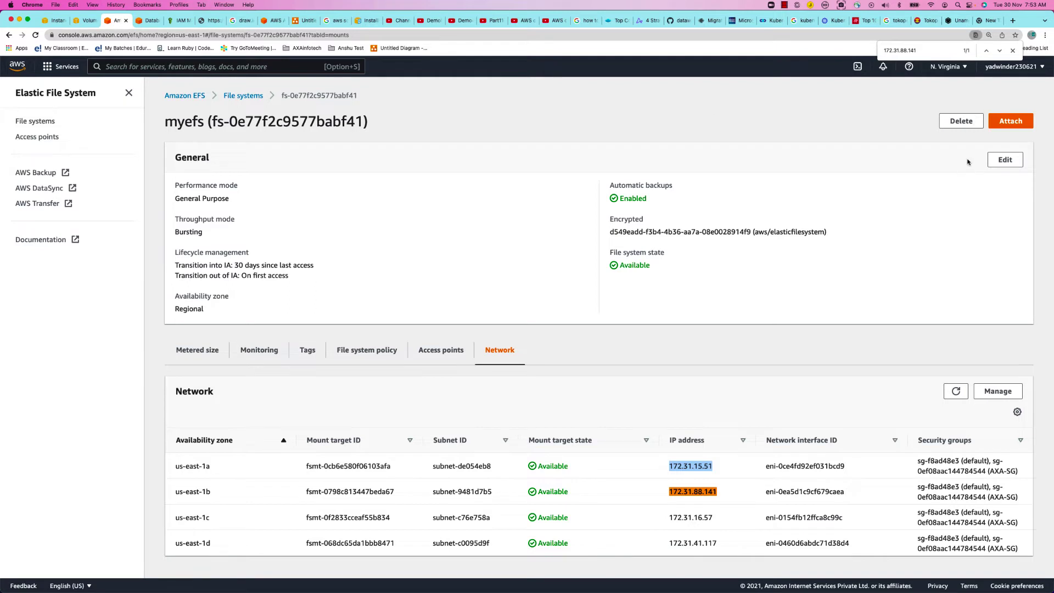
left_click(1010, 123)
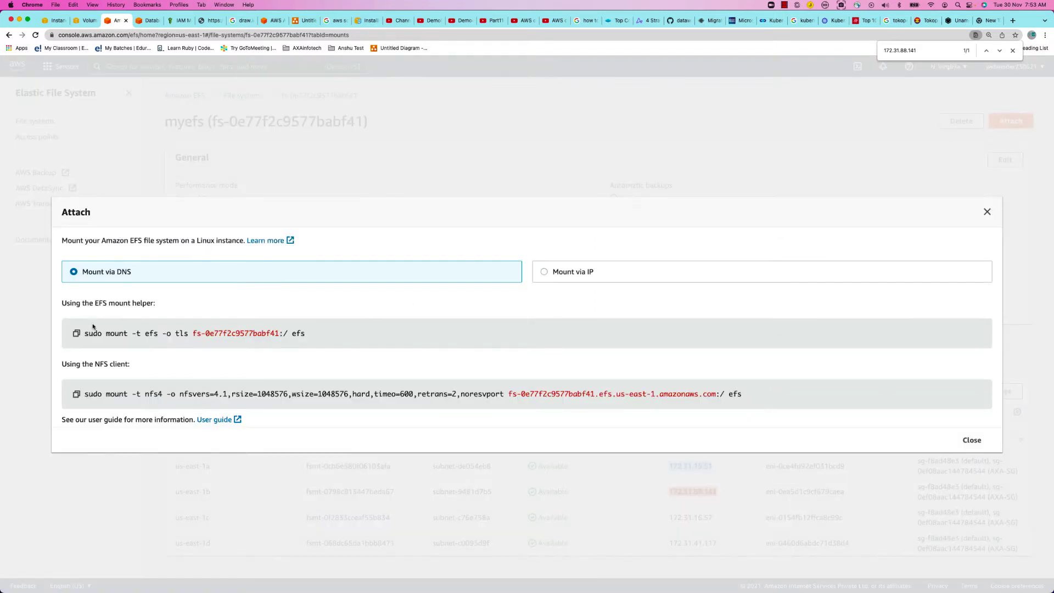
left_click(77, 333)
key("super+Tab")
key("super+Tab")
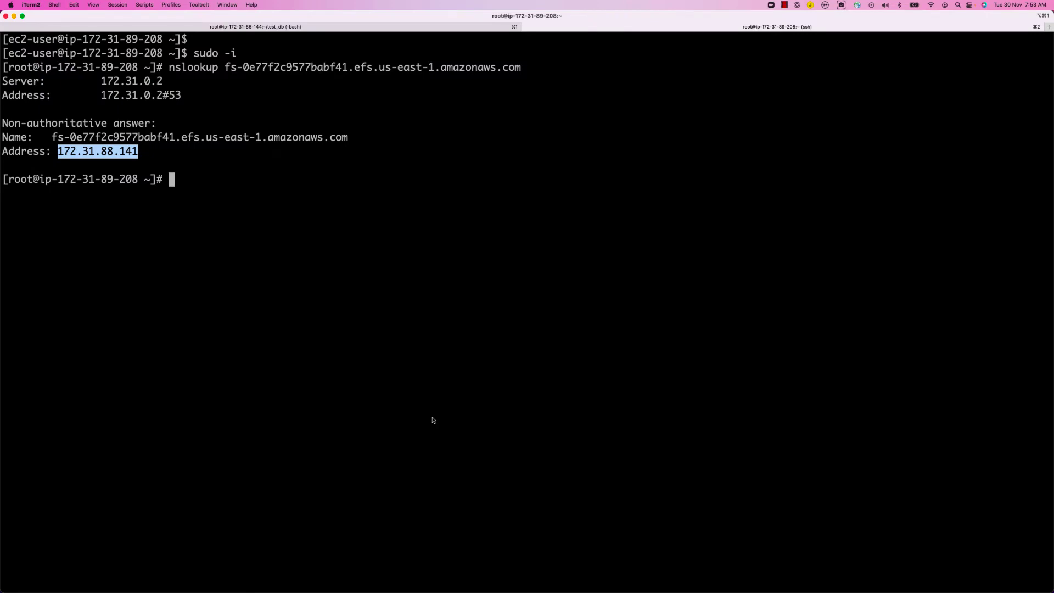
left_click(432, 420)
key("super+v")
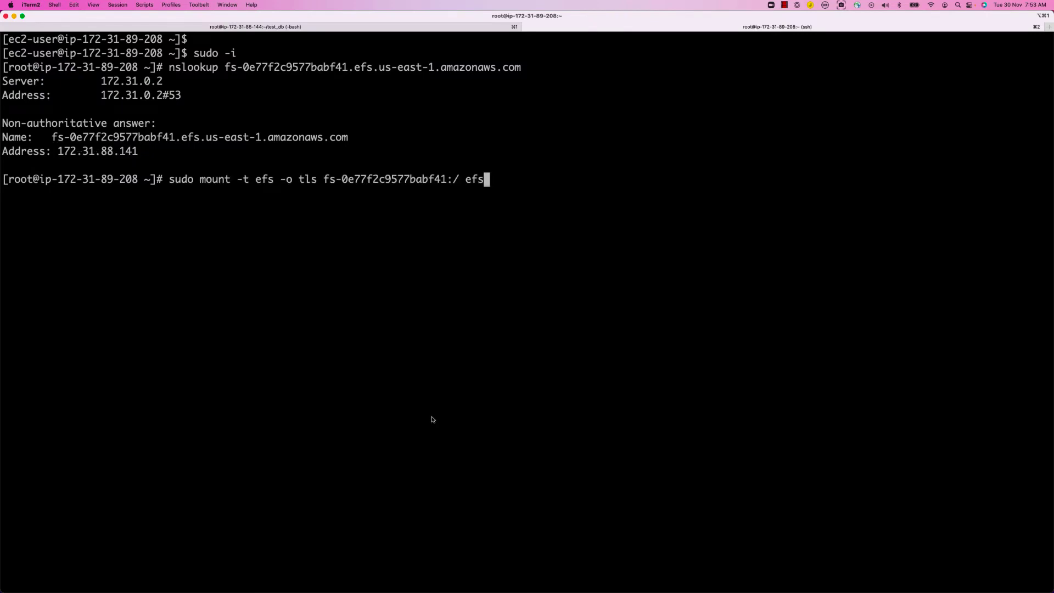
key("BackSpace")
key("BackSpace")
key("BackSpace")
key("ctrl+c")
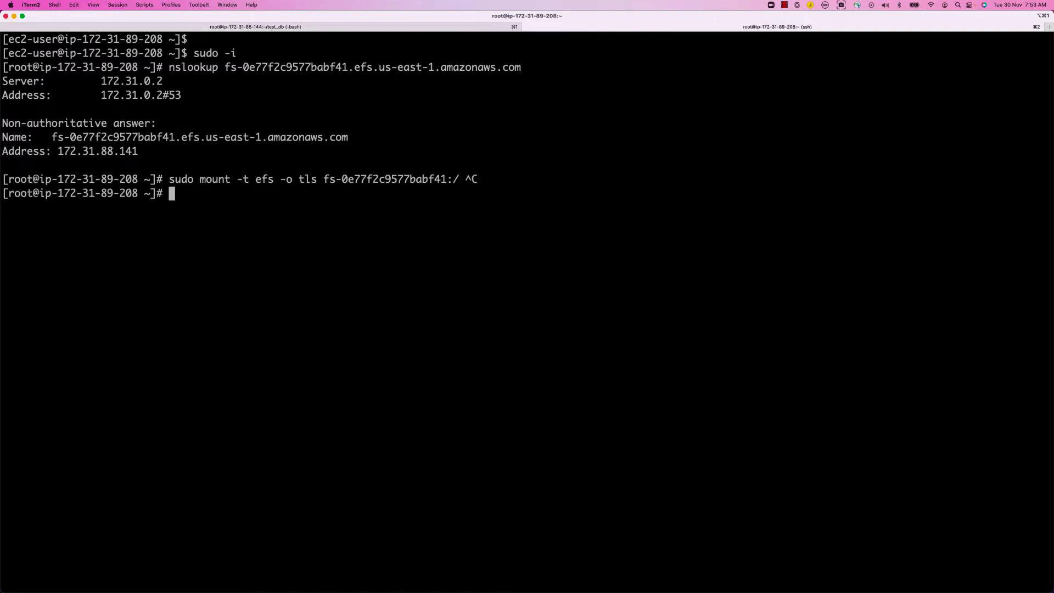
Step: Create a directory named data and try to mount fs-0e77f2c9577babf41:/ on it as type efs with the tls option
type("mkdir data")
key("Return")
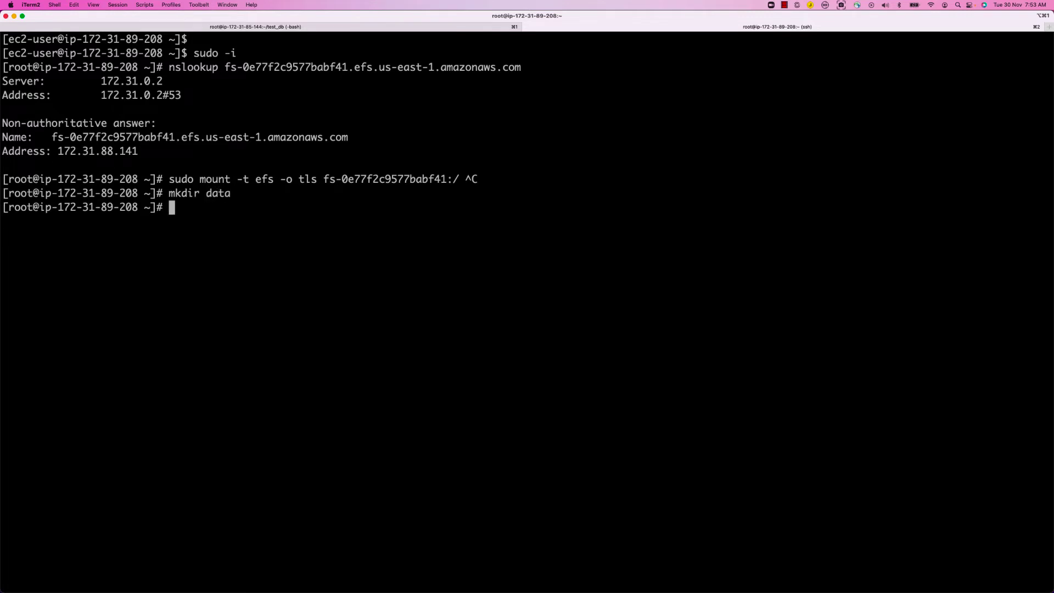
key("super+v")
key("BackSpace")
key("BackSpace")
key("BackSpace")
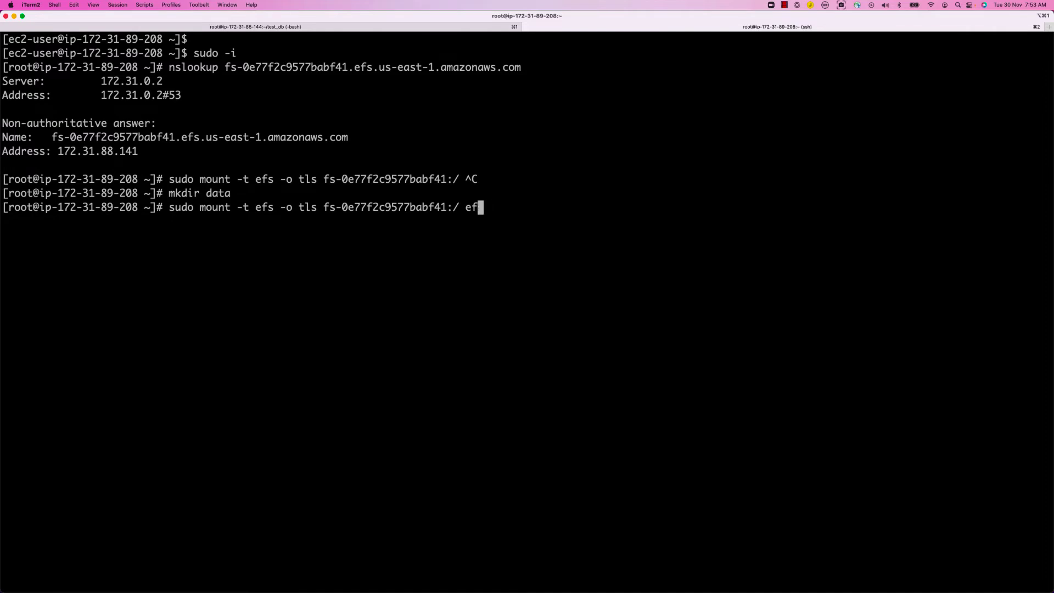
type("data")
key("Return")
Step: Try to install packages matching efs* with yum, answering yes automatically
key("Up")
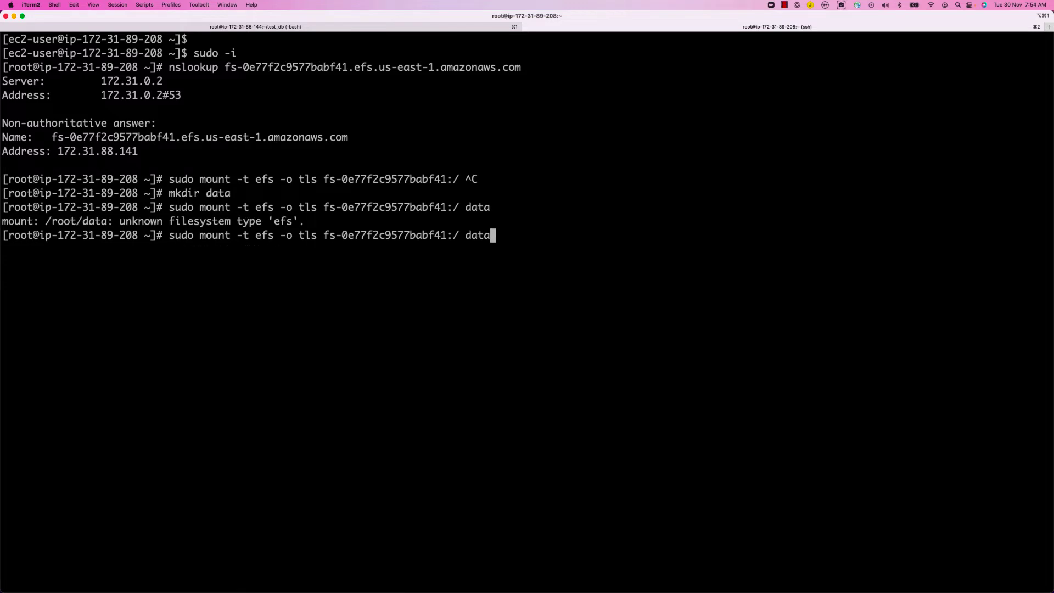
key("ctrl+u")
key("Up")
key("ctrl+u")
type("yum -")
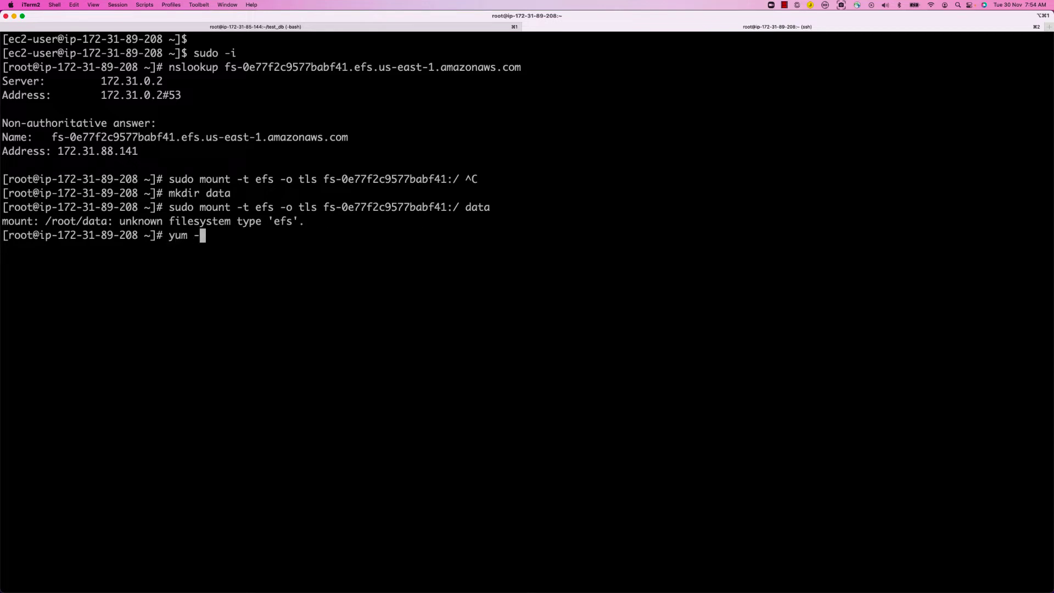
type("y install efs*")
key("Return")
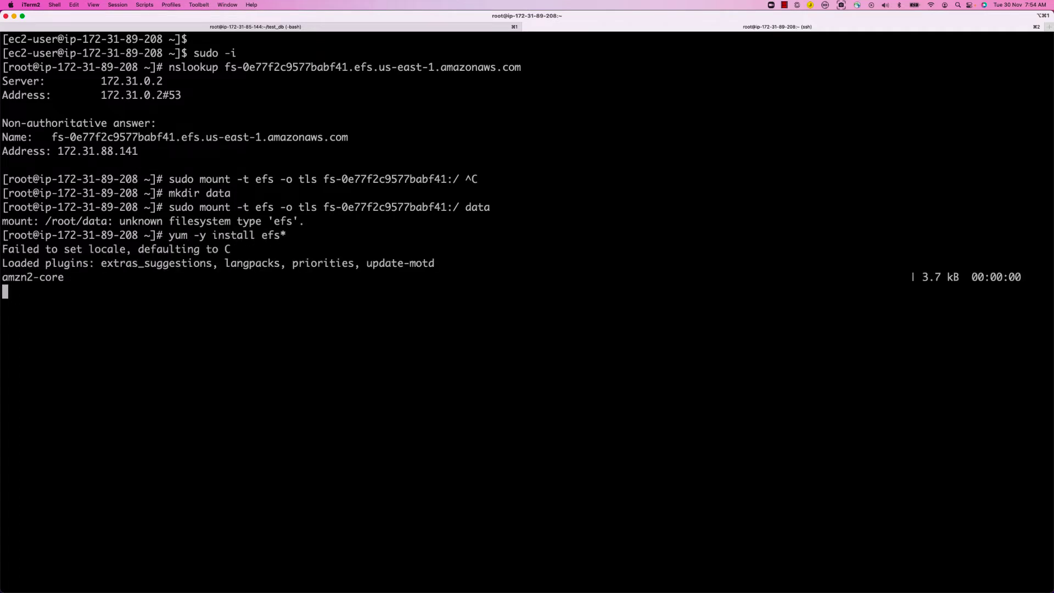
Step: Install the packages matching *efs* with yum, answering yes automatically
key("Up")
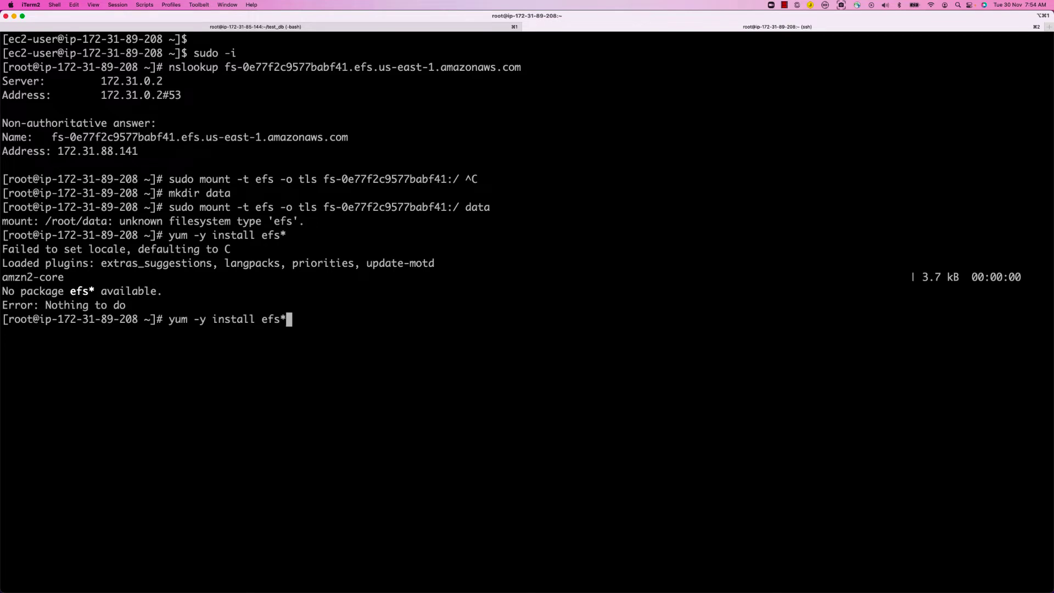
key("Left")
key("Left")
key("Left")
key("Left")
type("*")
key("Return")
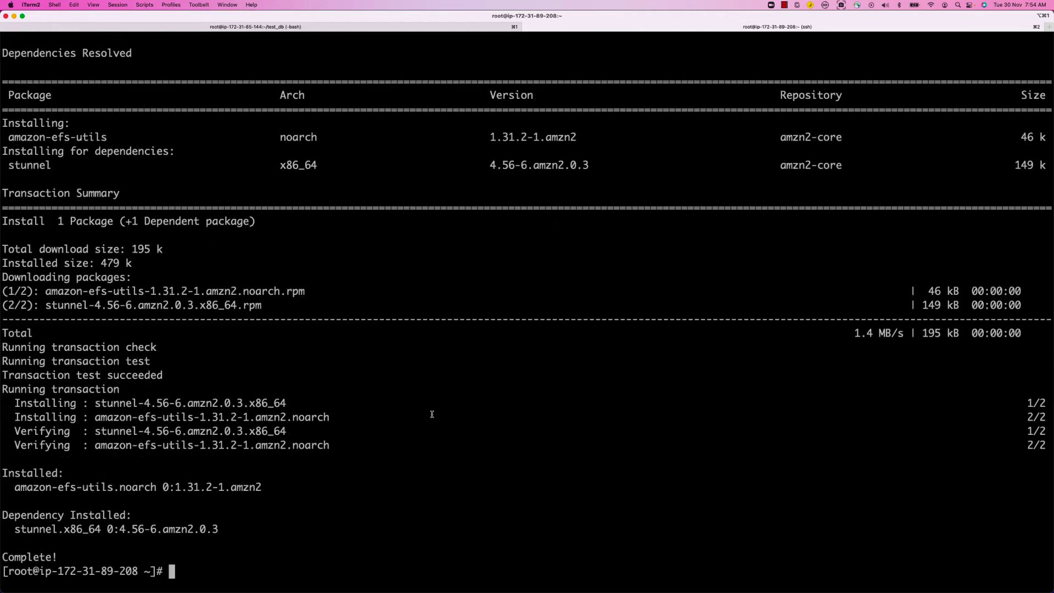
Step: Rerun the recalled command sudo mount -t efs -o tls fs-0e77f2c9577babf41:/ data
key("Up")
key("Up")
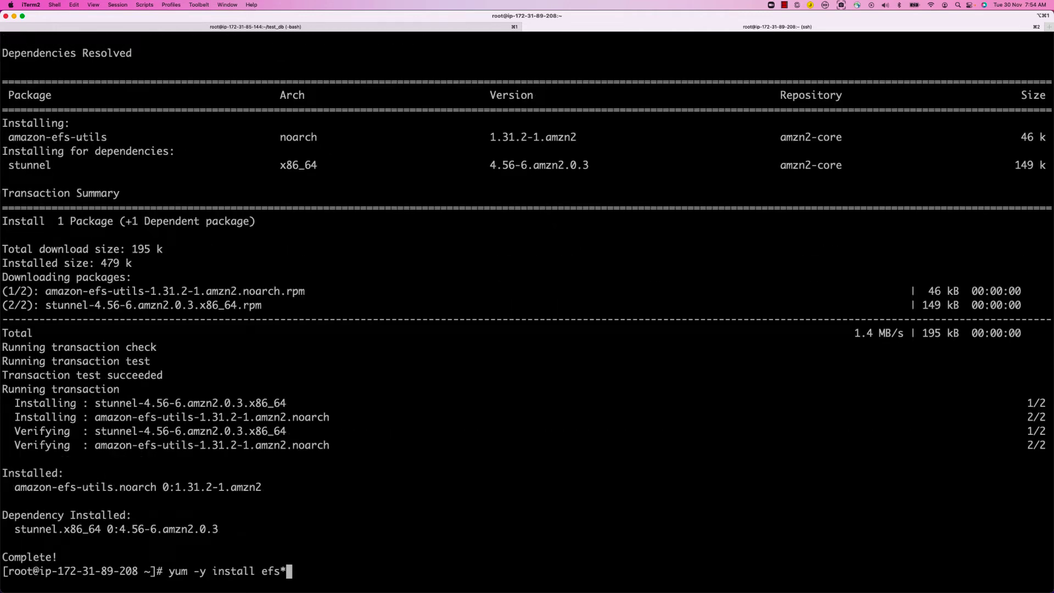
key("Up")
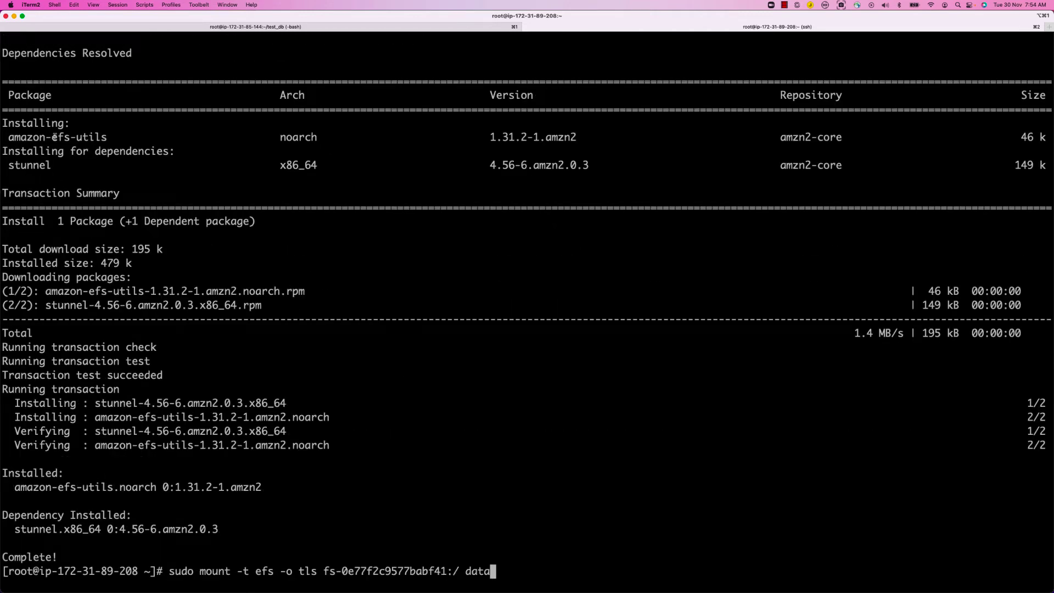
left_click_drag(6, 138, 108, 138)
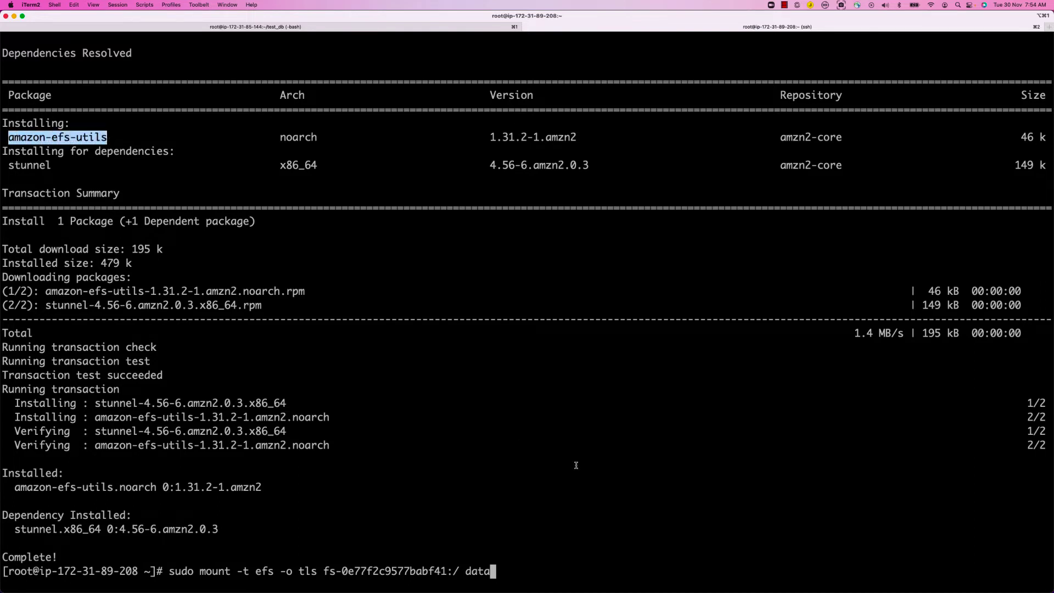
key("Return")
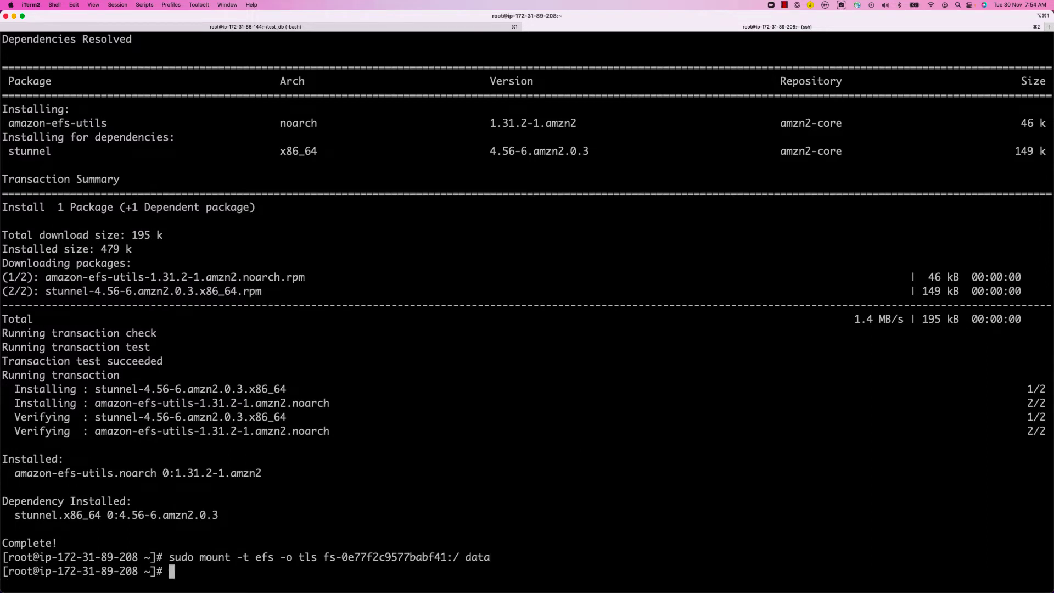
Step: List all mounted file systems and check the entry for /root/data
type("mount")
key("Return")
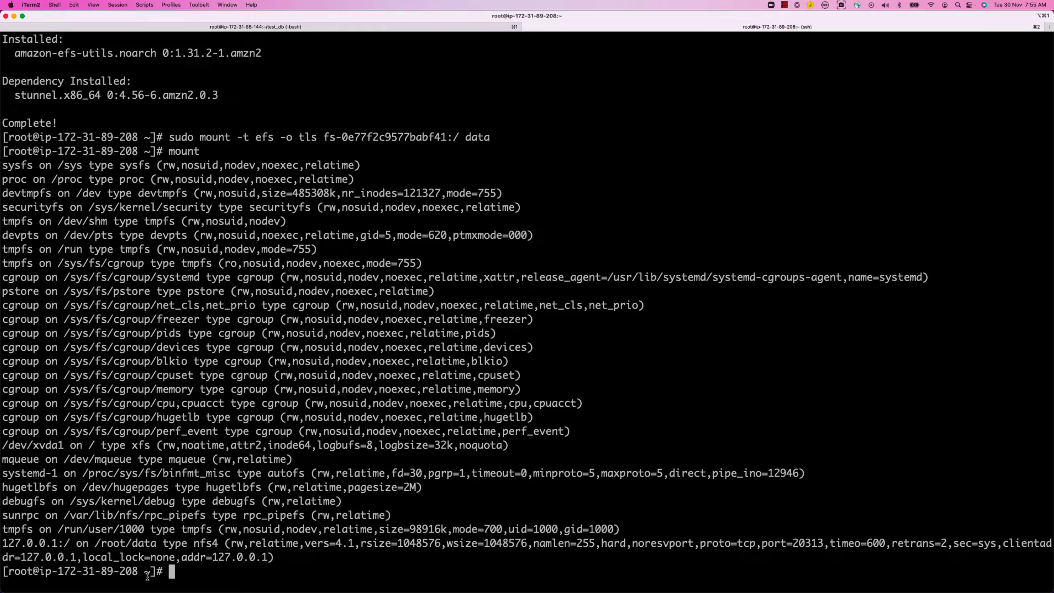
left_click_drag(159, 542, 92, 543)
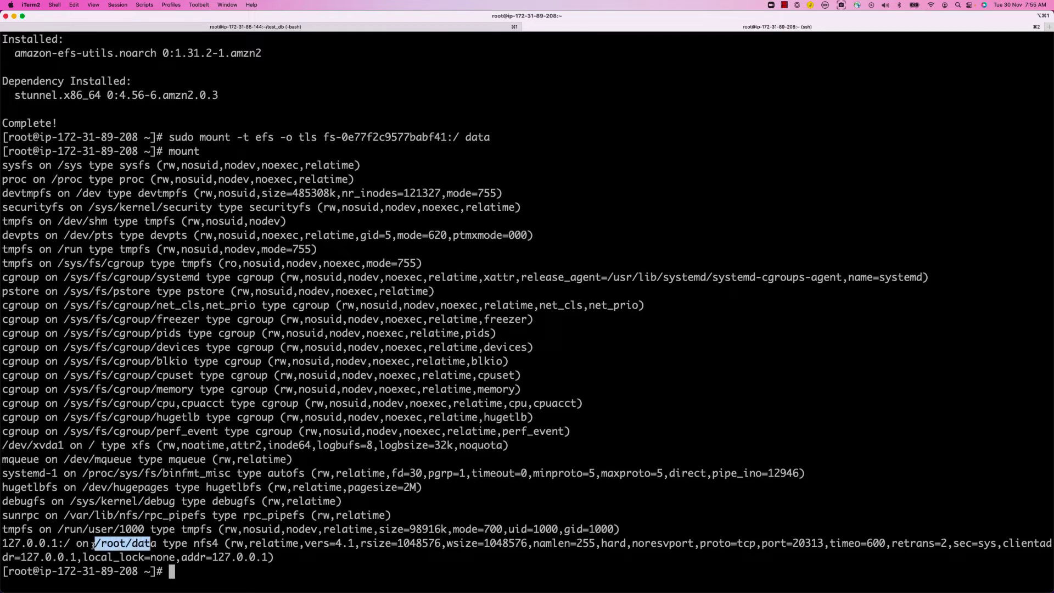
Step: Change the working directory to data/
left_click(181, 581)
type("cd ")
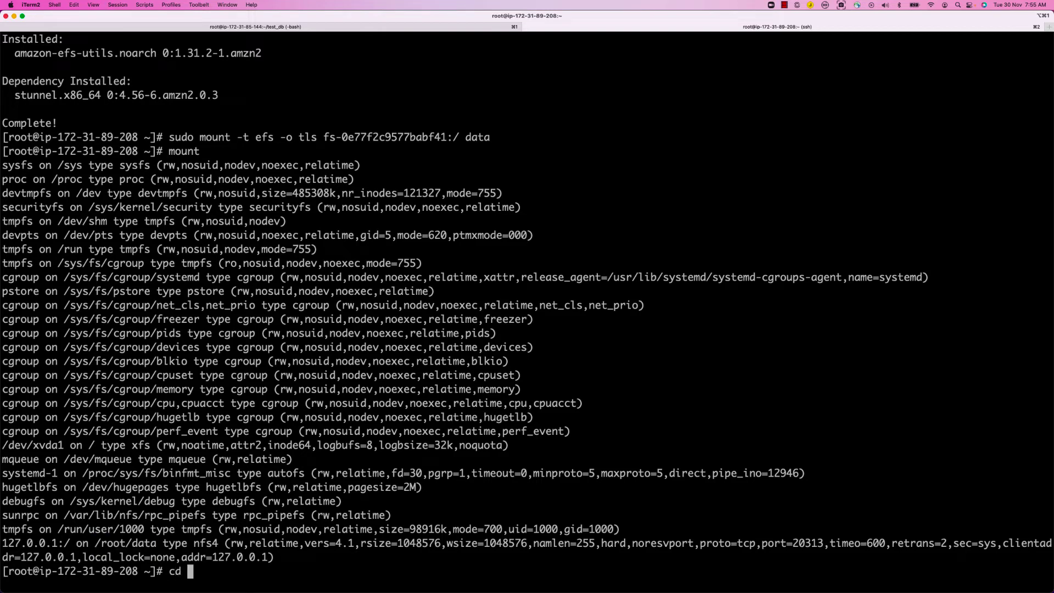
type("data/")
key("Return")
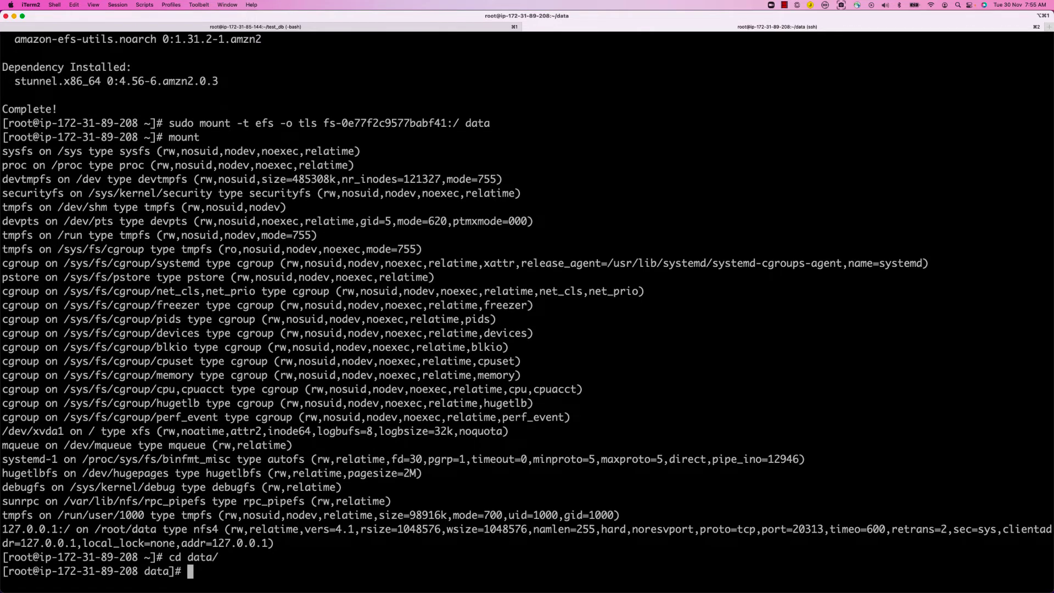
Step: Copy the files matching /etc/a* into the current directory and list its contents in long format
type("cp /et*")
key("BackSpace")
type("c/a* .")
key("Return")
type("ls -l")
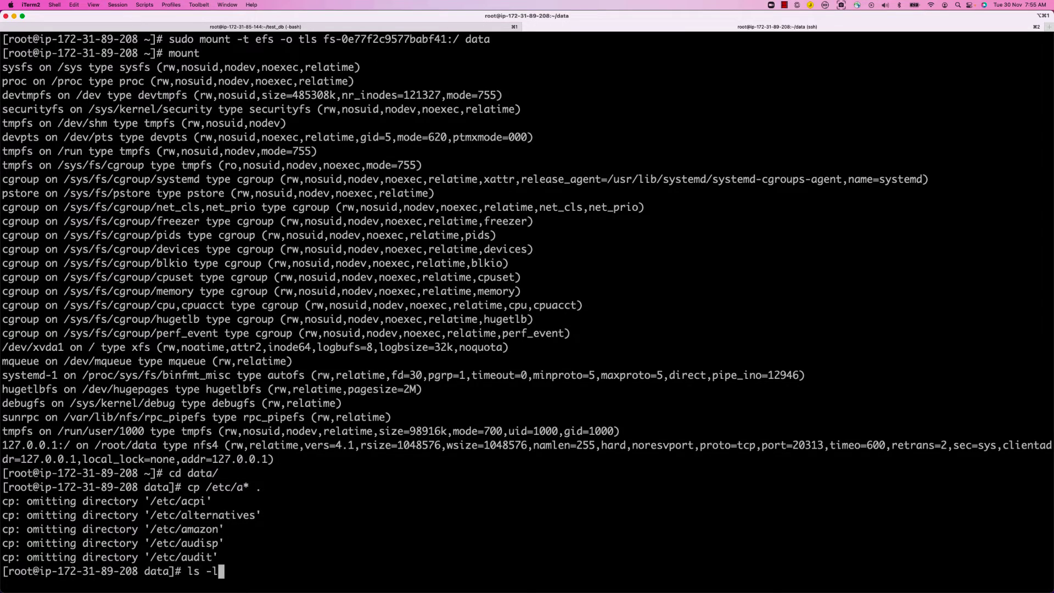
key("Return")
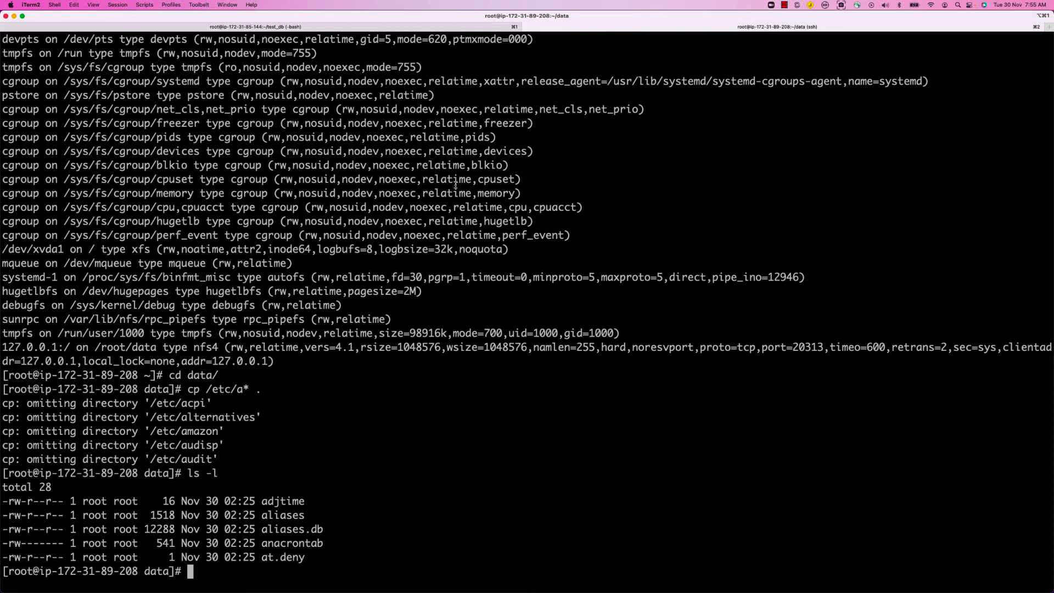
Step: Switch to Chrome and copy the SSH client connection command of the Webserver instance i-038585cfdeb5721d0 in EC2
key("super+Tab")
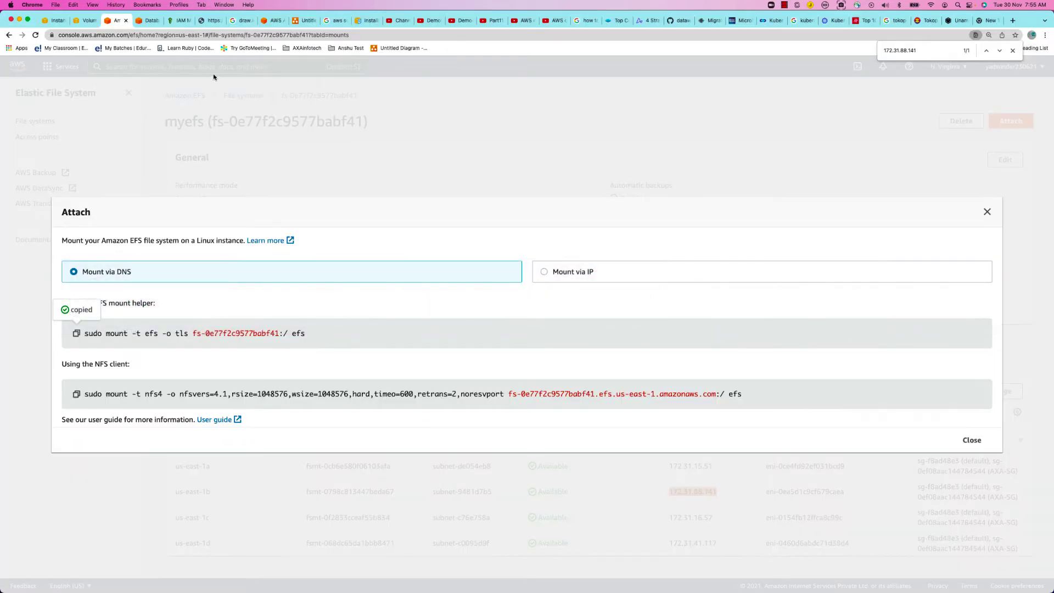
left_click(53, 20)
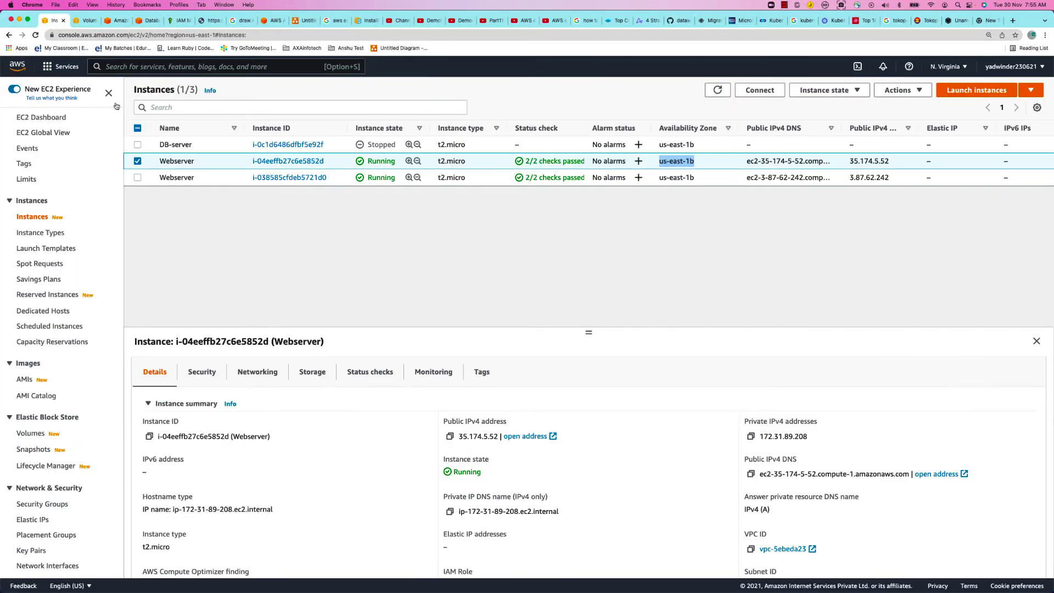
left_click(138, 161)
left_click(137, 178)
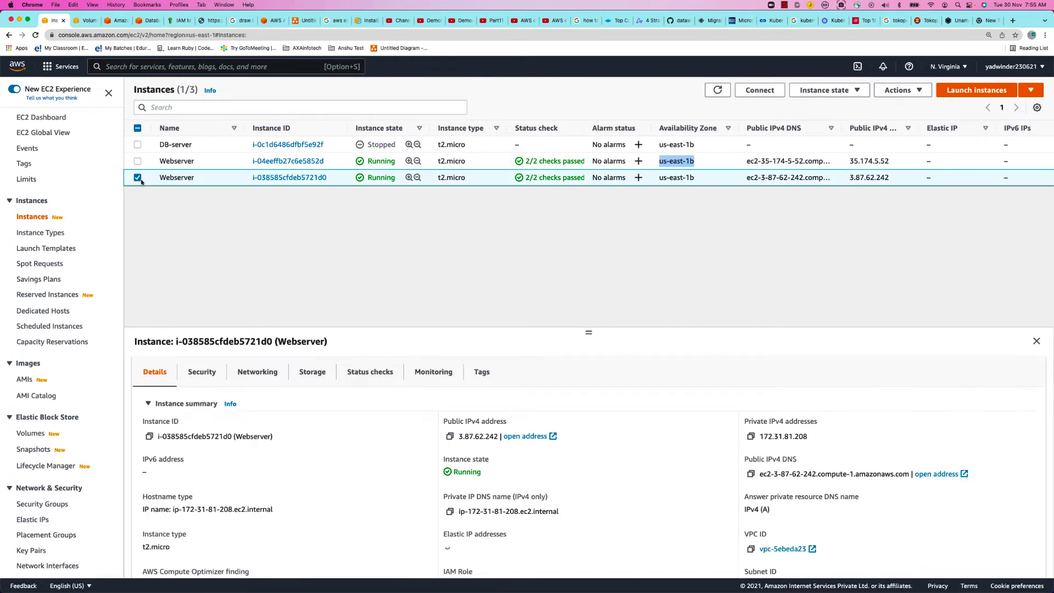
left_click(758, 91)
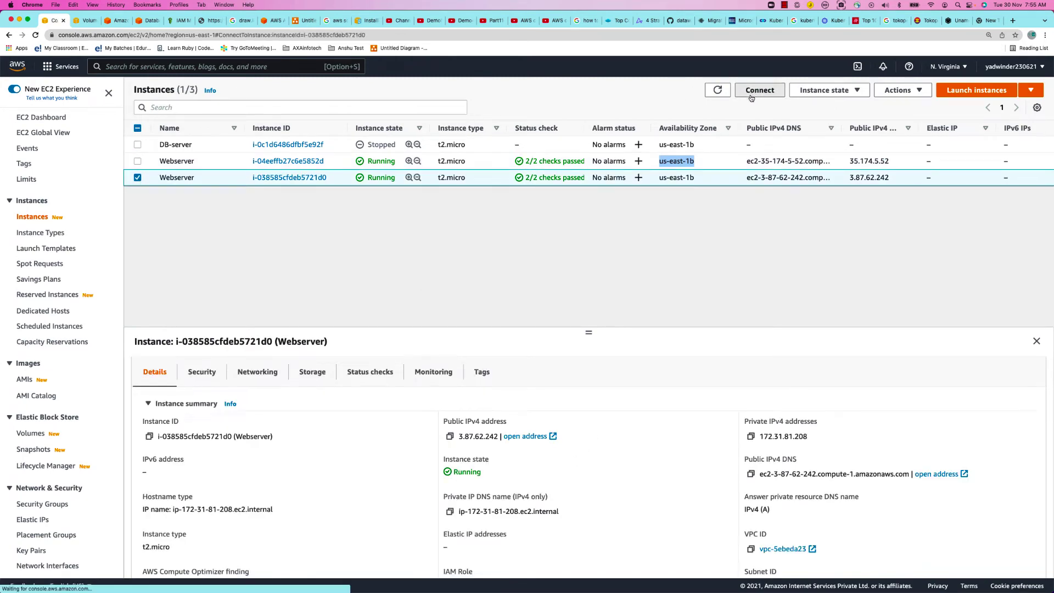
left_click(69, 336)
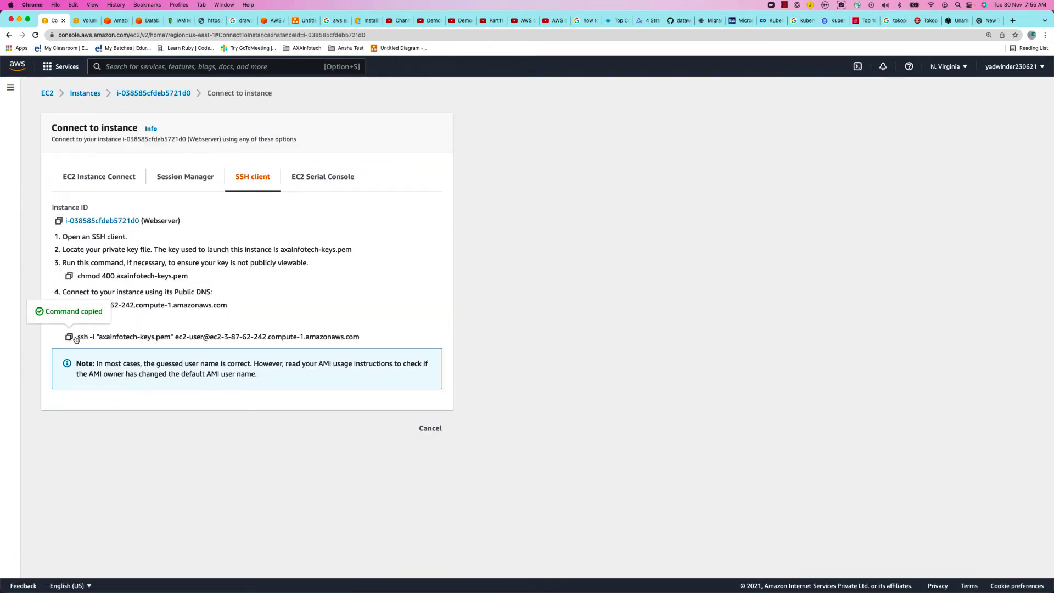
Step: Switch to iTerm2, open a new local terminal session and enlarge its text five times
key("super+Tab")
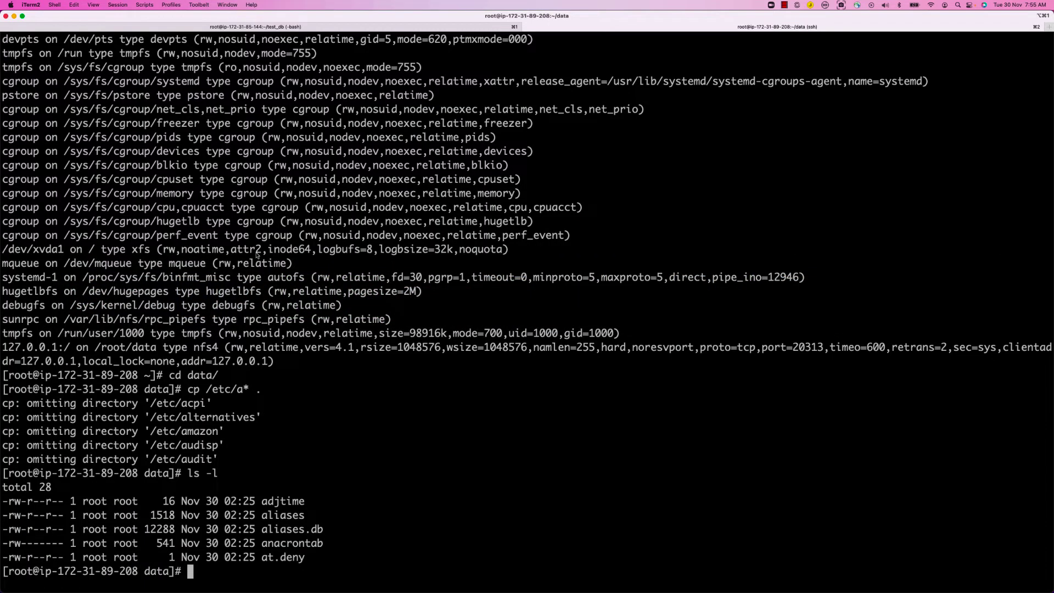
key("super+t")
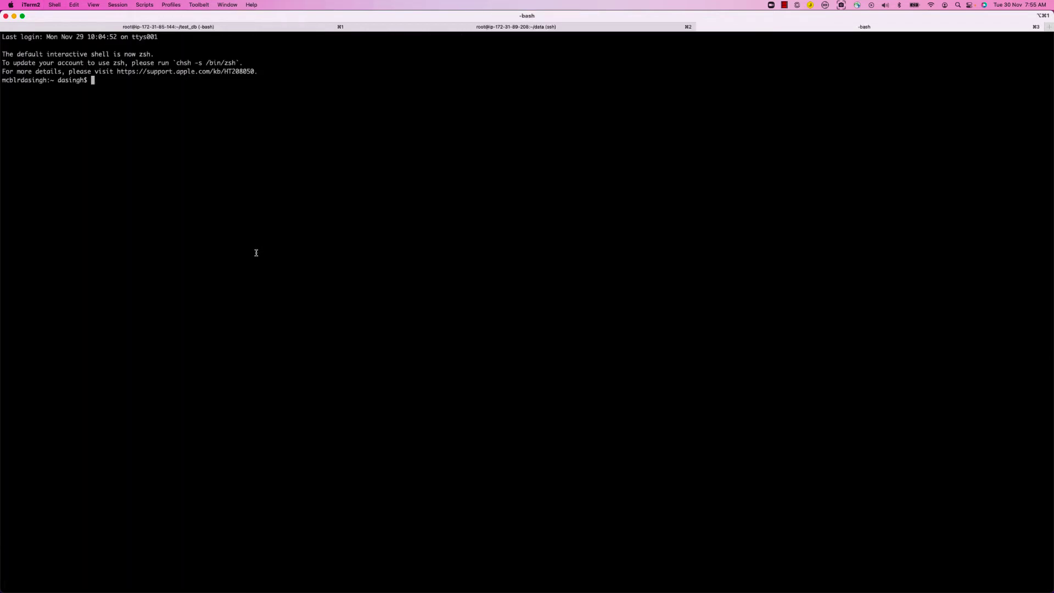
key("super+equal")
key("super+equal")
key("super+equal")
key("super+equal")
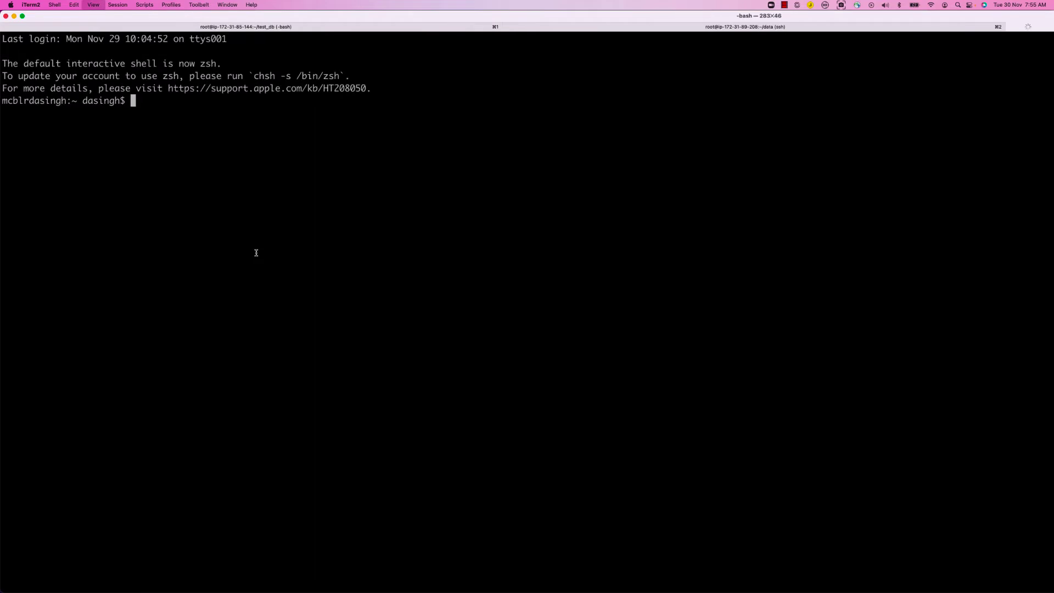
key("super+equal")
Step: Change the working directory to Downloads/ in the new session
type("cd down")
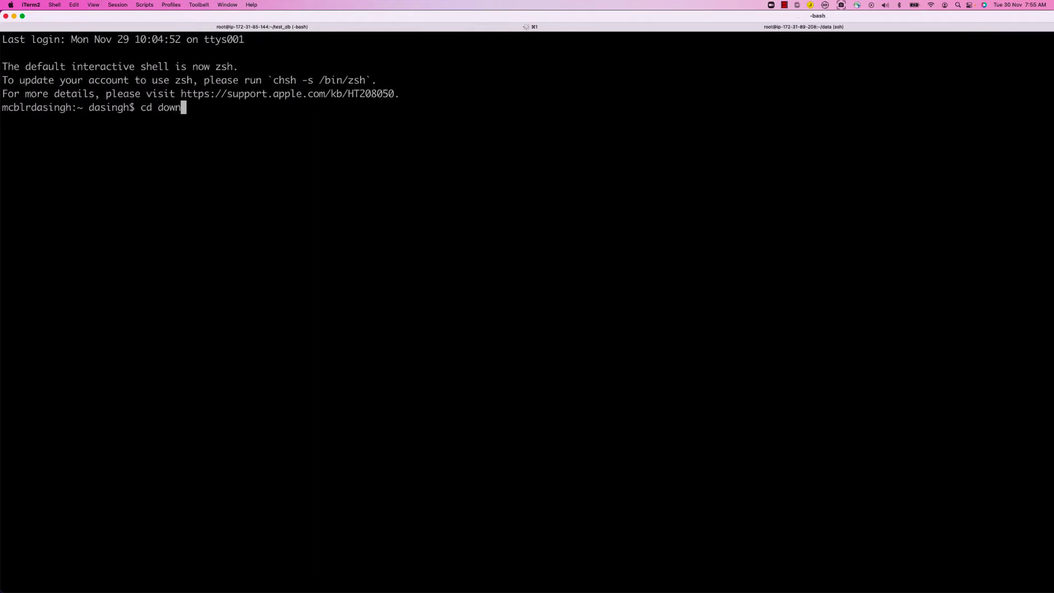
key("BackSpace")
key("BackSpace")
key("BackSpace")
key("BackSpace")
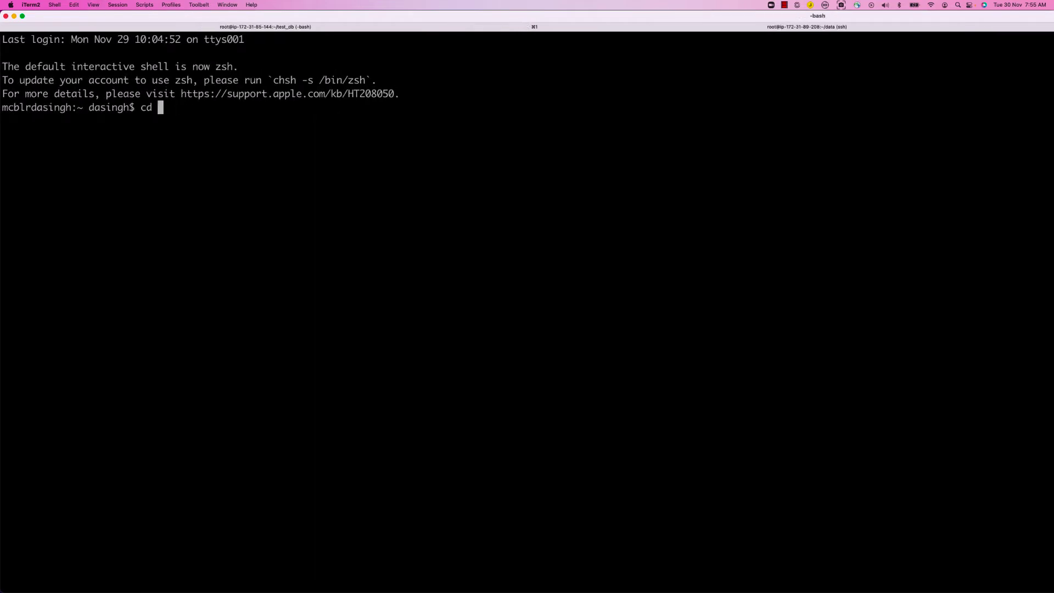
type("Dow")
key("Tab")
key("Return")
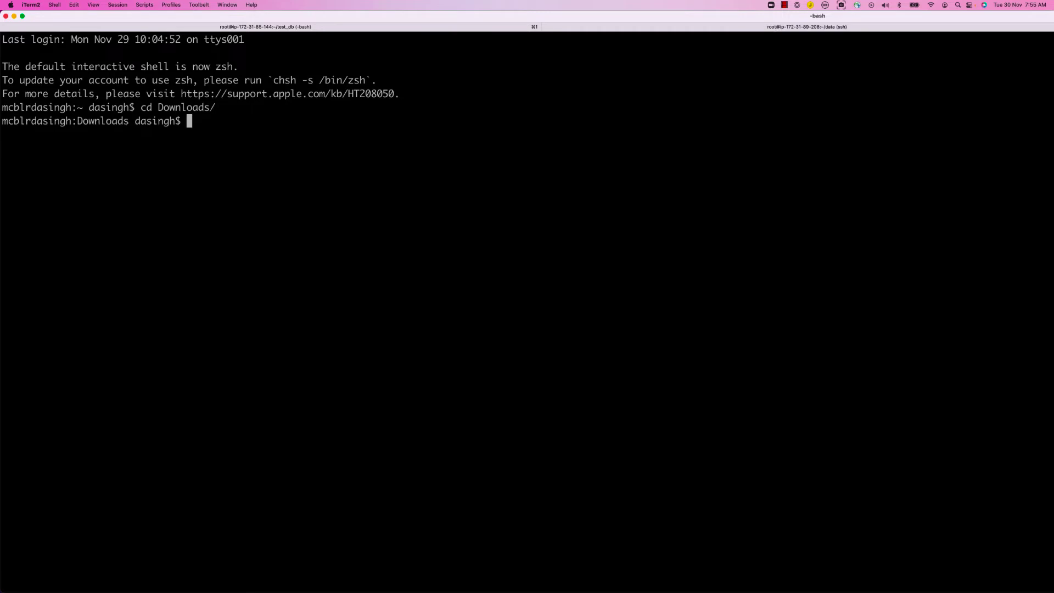
Step: Connect to the second web server with the copied ssh command using axainfotech-keys.pem, accepting its host key with yes
key("super+v")
key("Return")
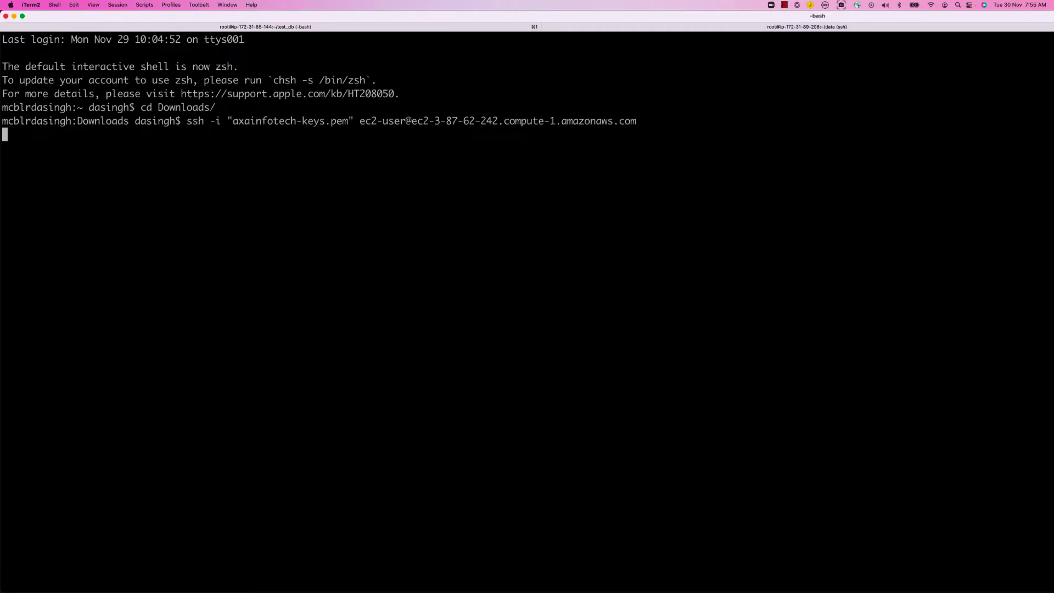
type("yes")
key("Return")
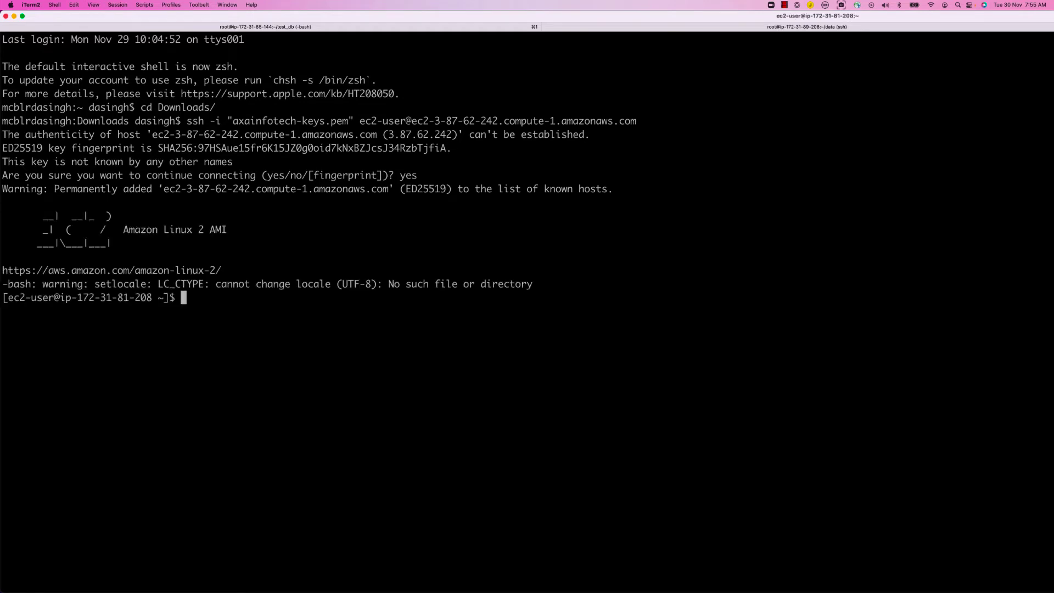
Step: Start a root shell on the second web server with sudo -i
type("sudo -i")
key("Return")
key("Return")
key("Return")
key("Return")
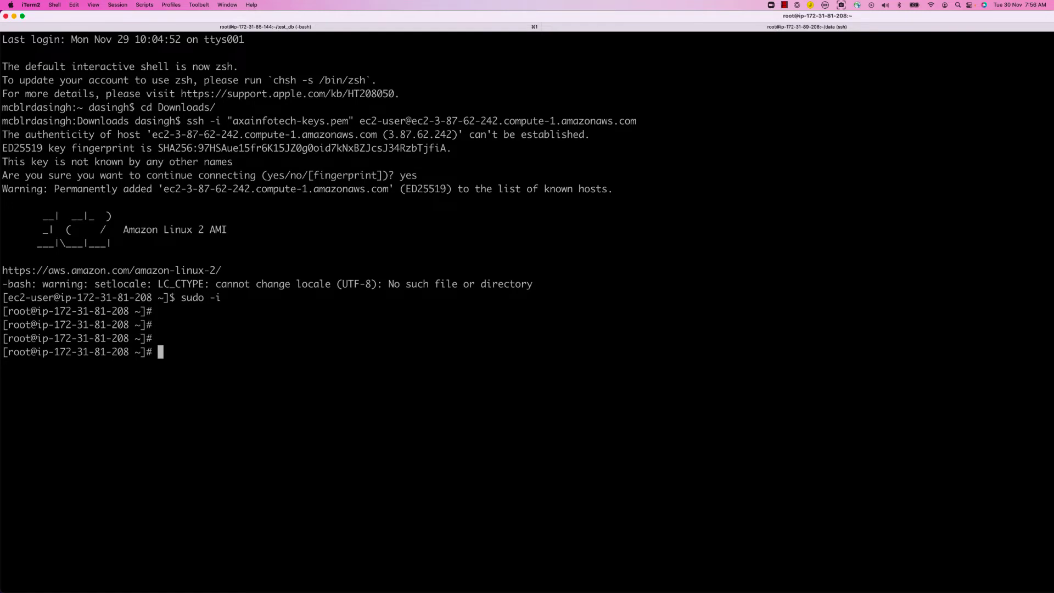
Step: Copy the NFS client mount command via DNS for myefs from the EFS page in Chrome and return to iTerm2
key("super+Tab")
key("super+Tab")
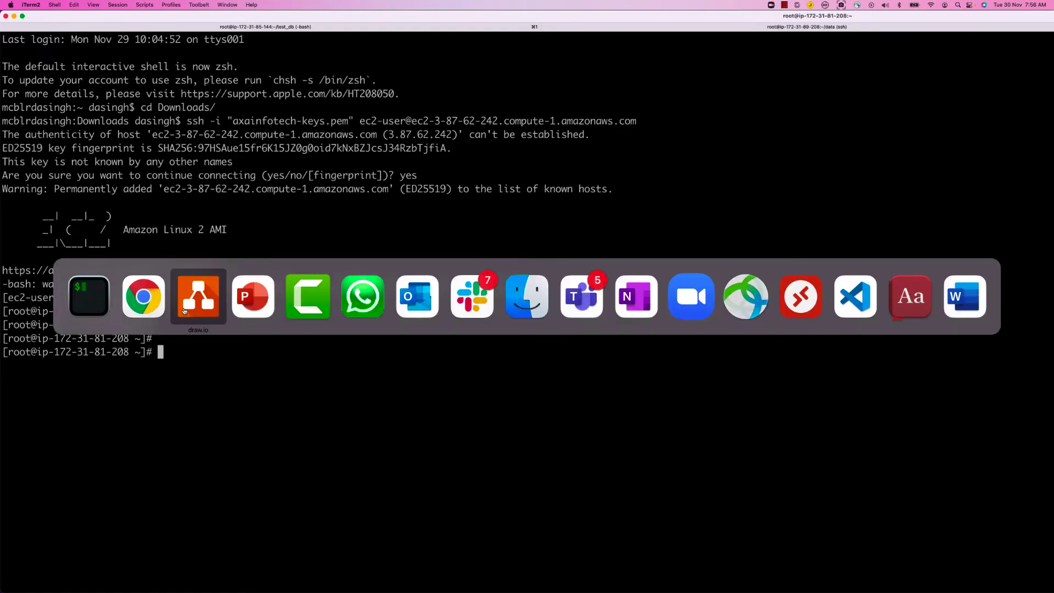
key("super+Tab")
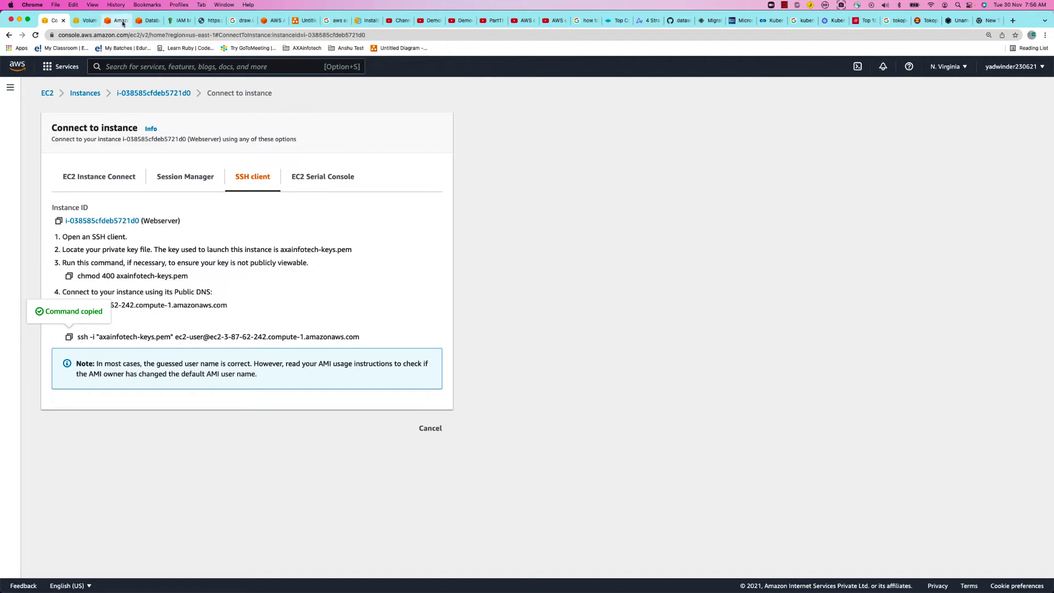
left_click(115, 20)
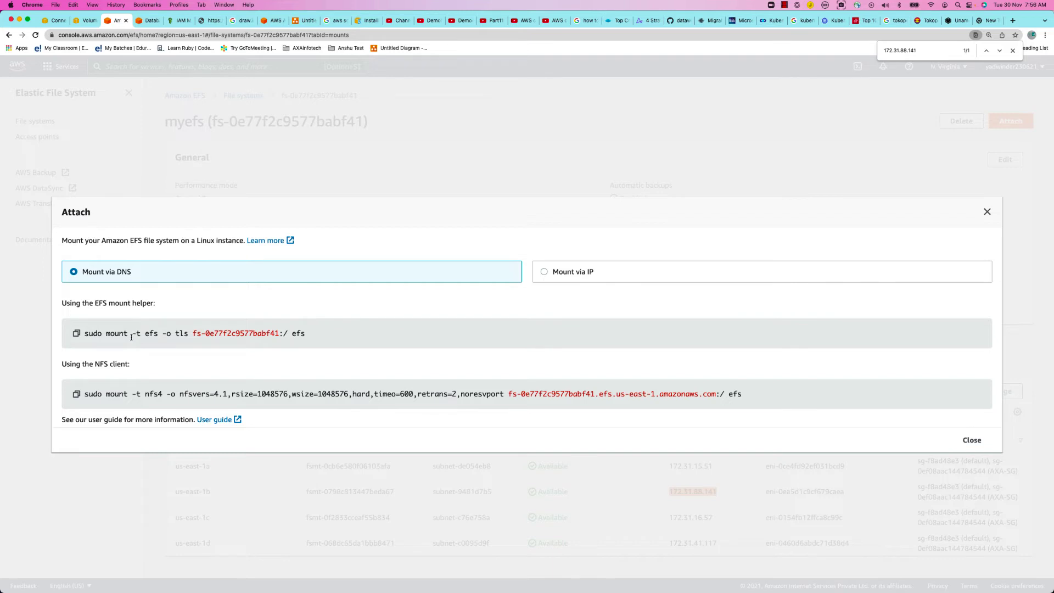
left_click(76, 394)
key("super+tab")
key("super+tab")
key("super+tab")
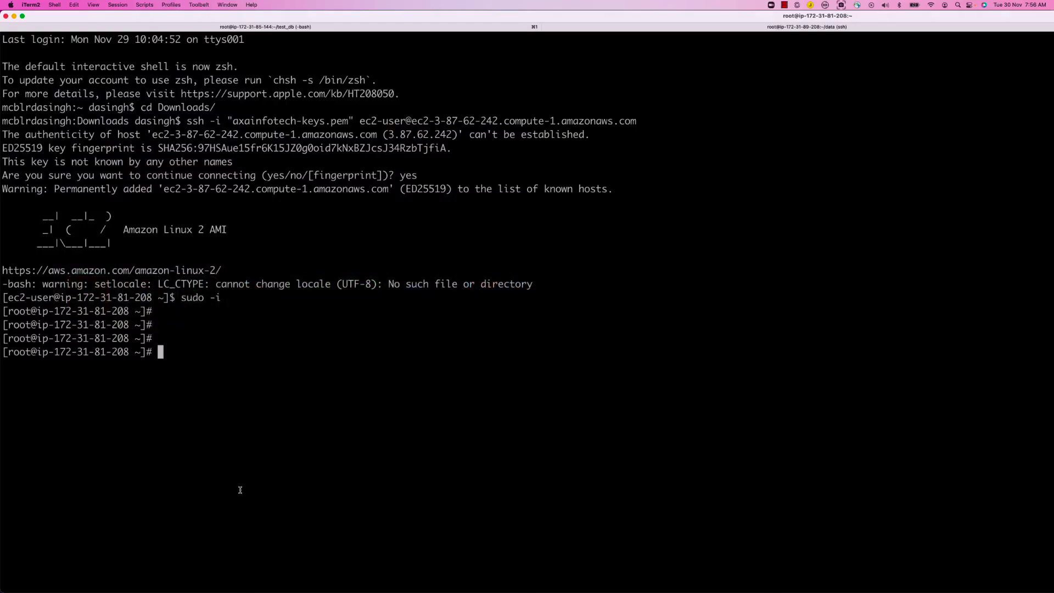
key("super+v")
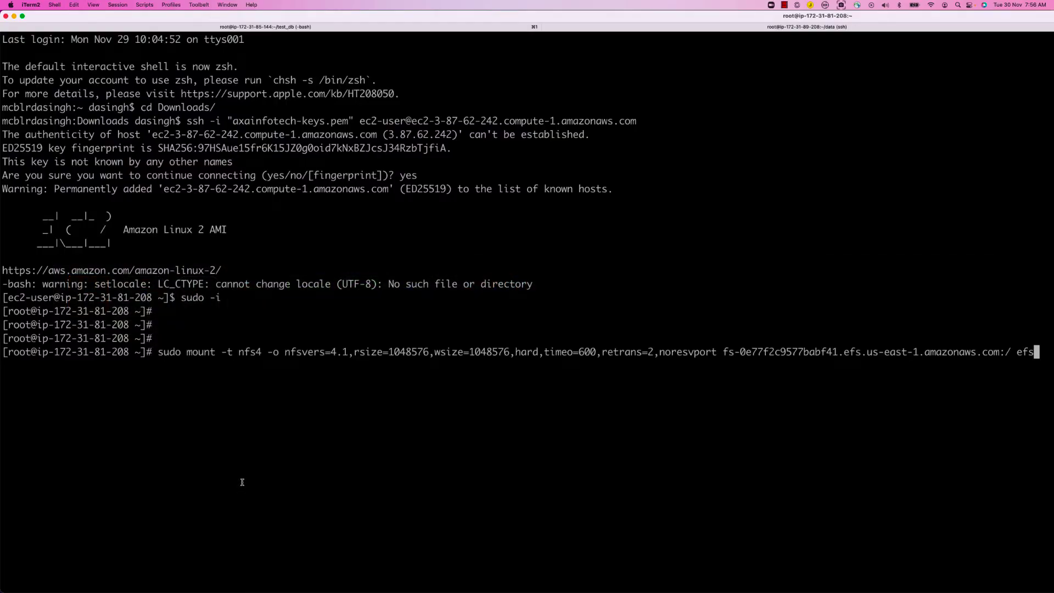
key("BackSpace")
key("BackSpace")
key("BackSpace")
key("ctrl+c")
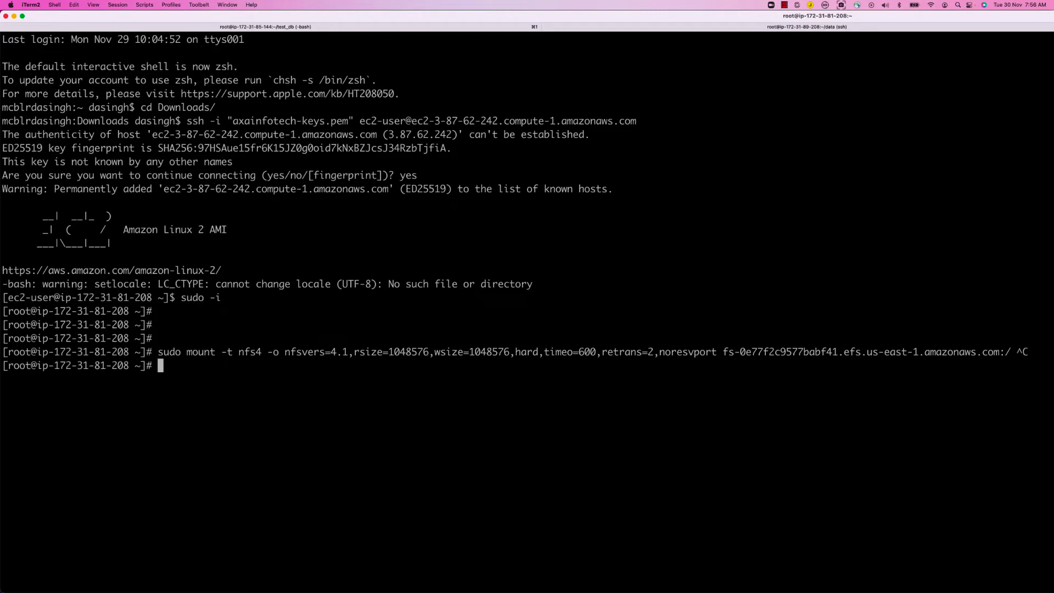
Step: Create a directory named data and mount the EFS file system on it using the copied nfs4 command with data as the target
type("mkdir data")
key("Return")
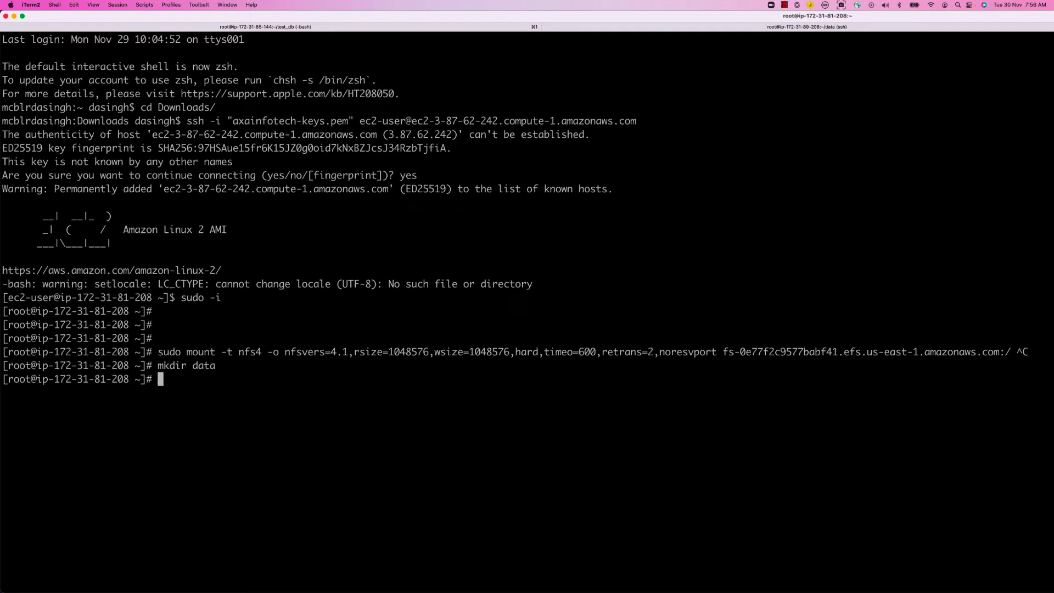
key("super+v")
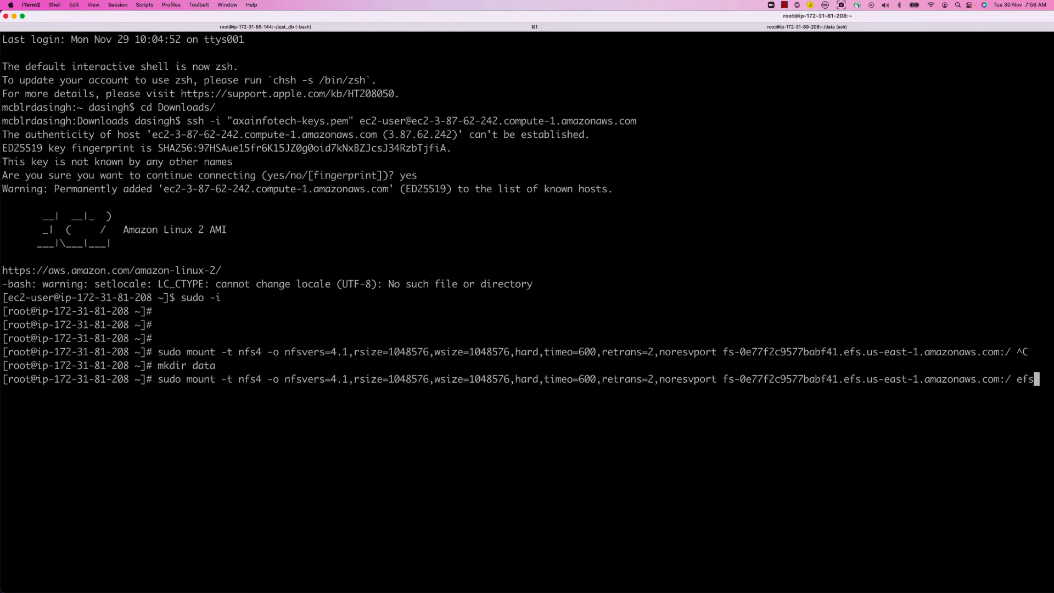
key("BackSpace")
key("BackSpace")
key("BackSpace")
type("data")
key("Return")
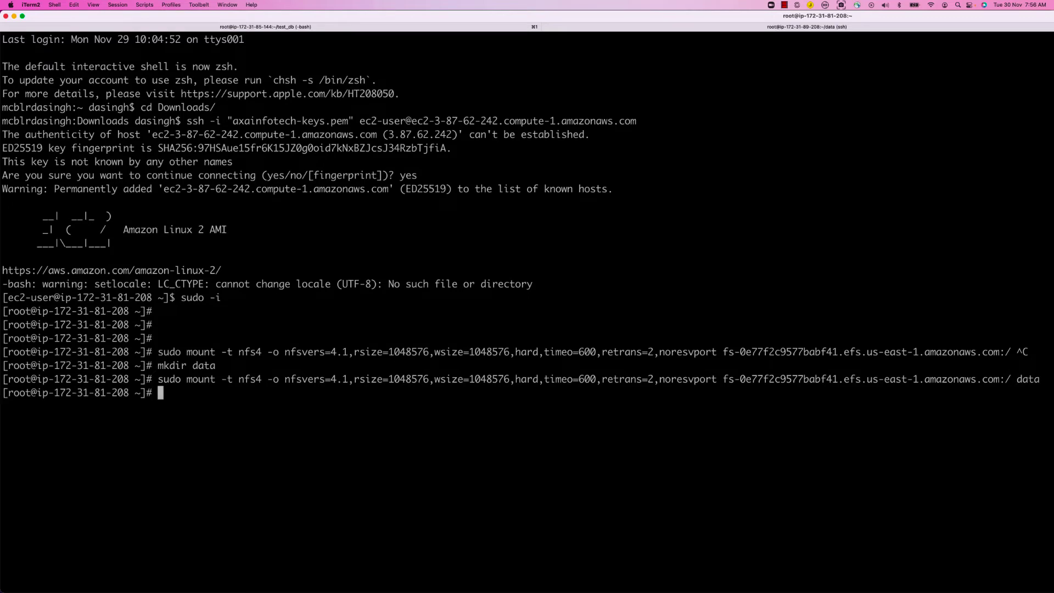
Step: List all mounted file systems and check the /root/data entry on the second web server
type("mount")
key("Return")
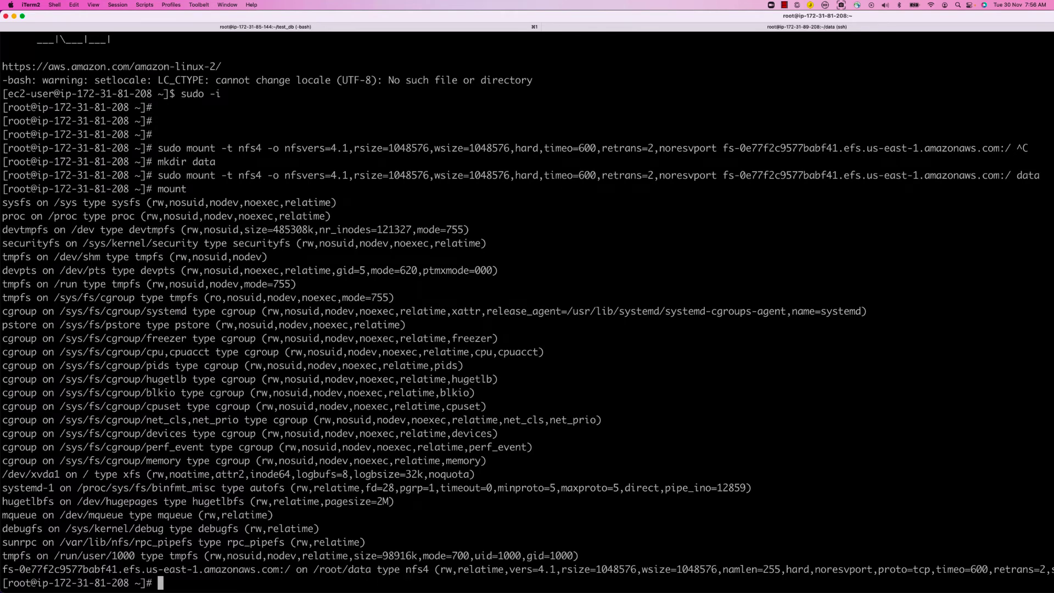
Step: Change into data/ and list the shared files, first by name and again in long format
type("cd data/")
key("Return")
type("ls")
key("Return")
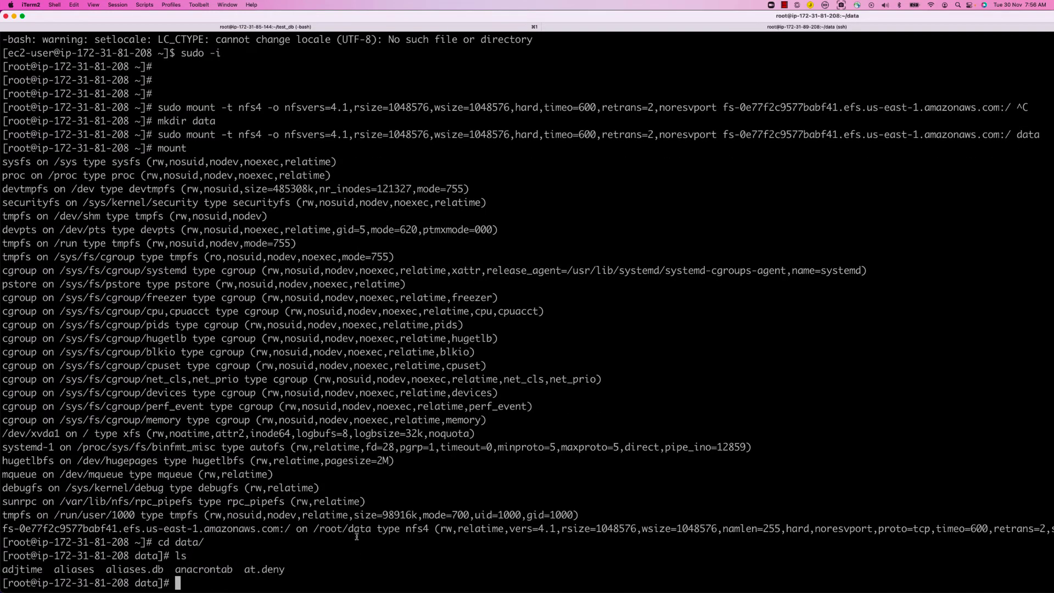
type("ls -l")
key("Return")
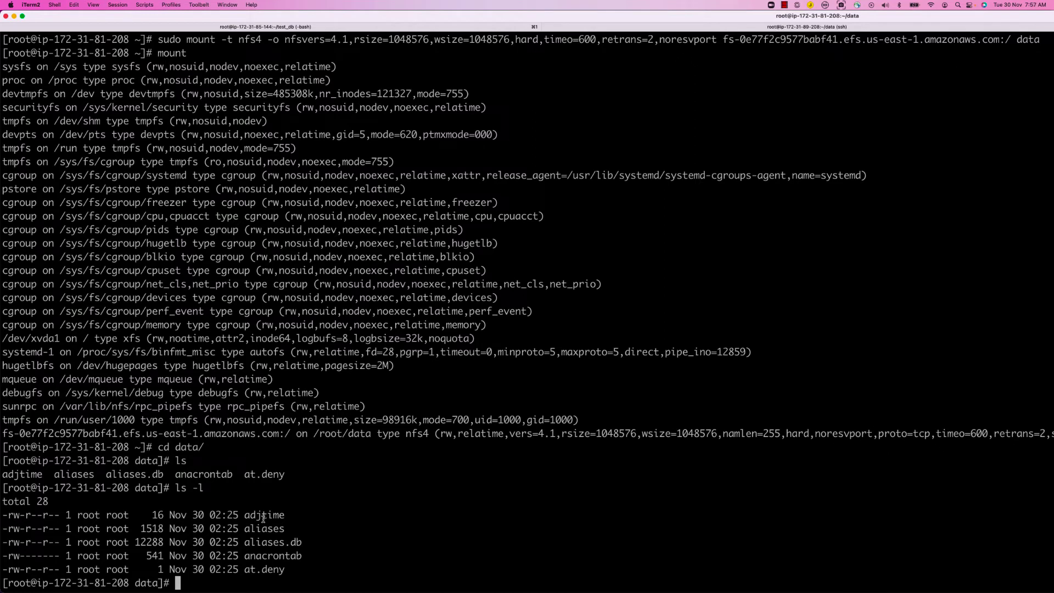
Step: Create empty files named 1, 2, 3 and 4 in the shared directory and list its contents in long format
type("touch 1 2 34")
key("BackSpace")
type("4")
key("Return")
type("l")
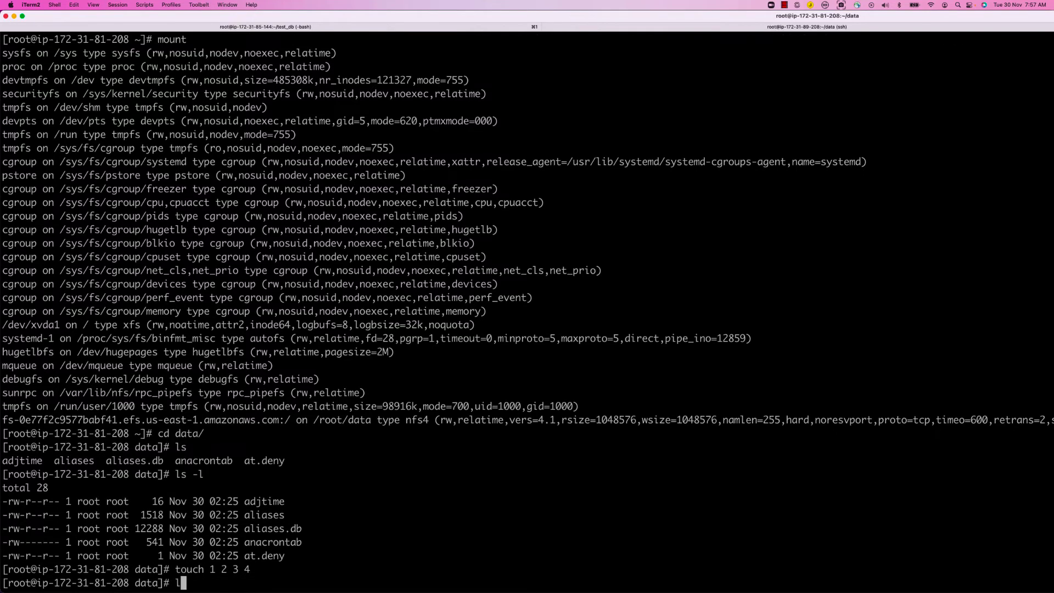
type("s -l")
key("Return")
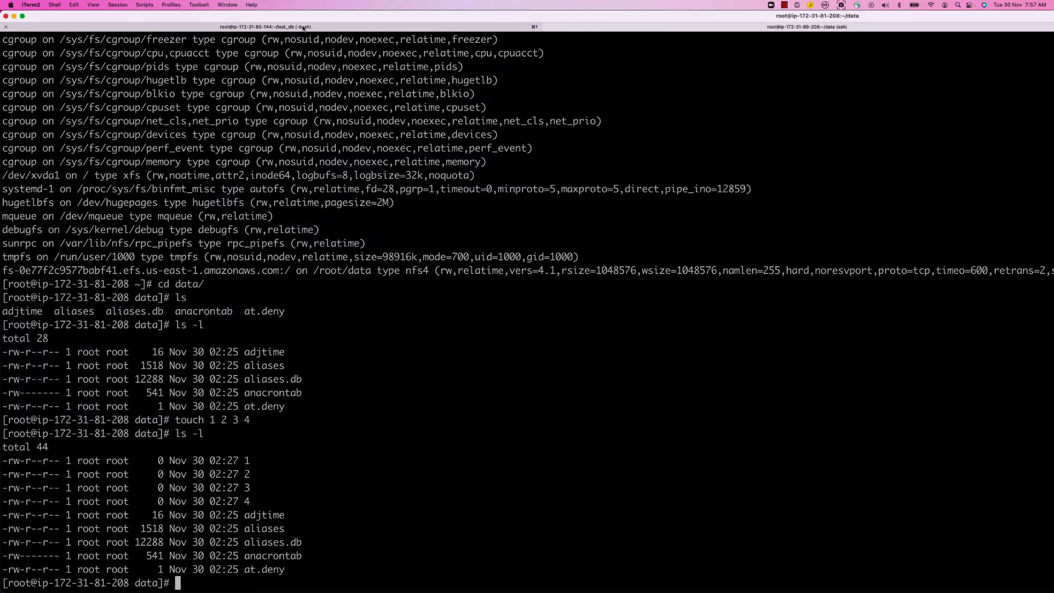
Step: Return to the first web server's session and list the shared data directory in long format
left_click(302, 28)
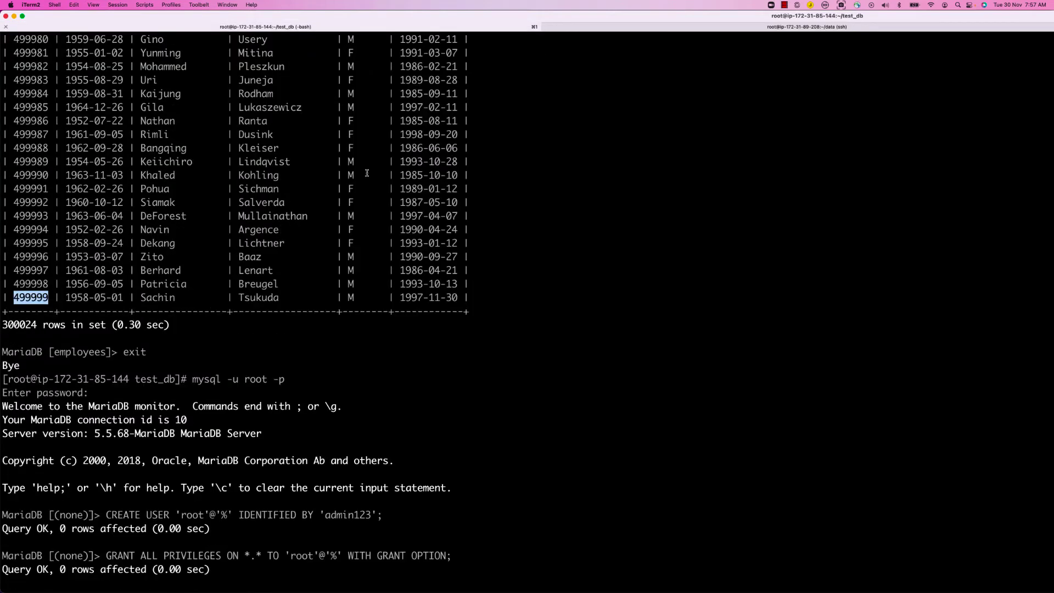
left_click(707, 29)
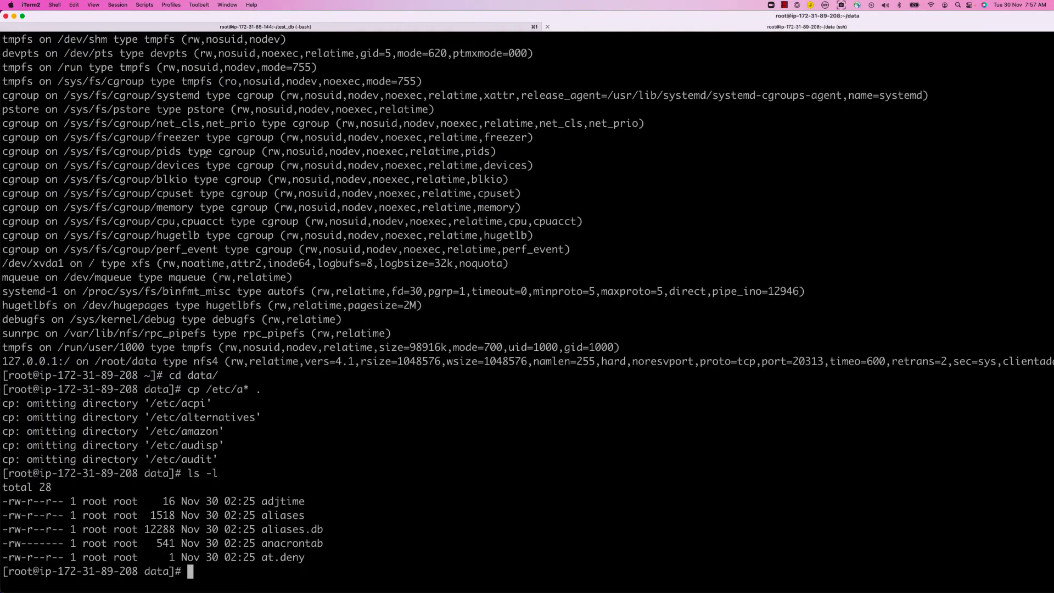
left_click(251, 27)
scroll(261, 199, "down", 5)
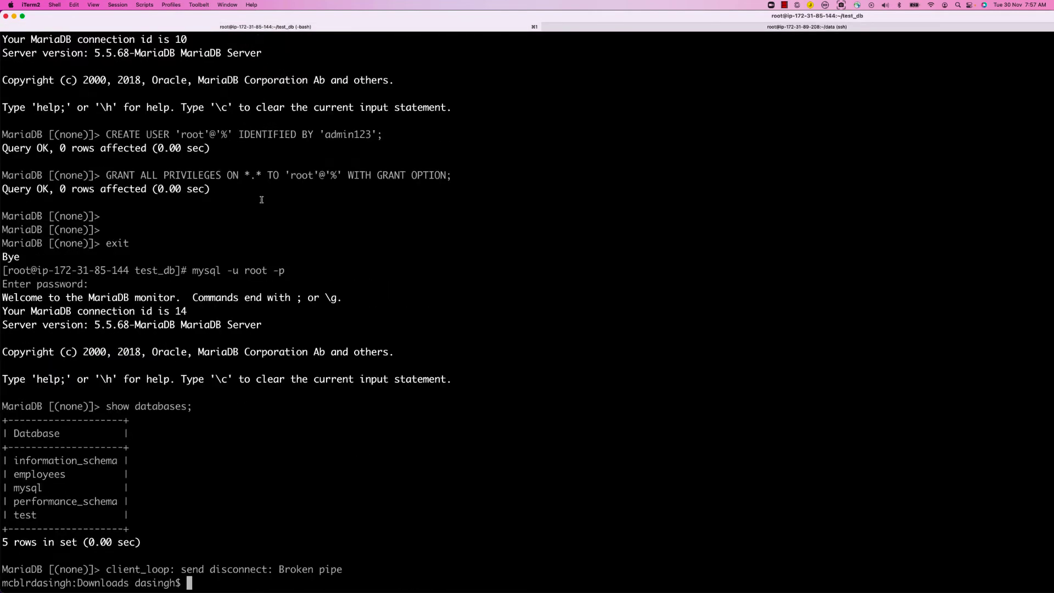
key("super+2")
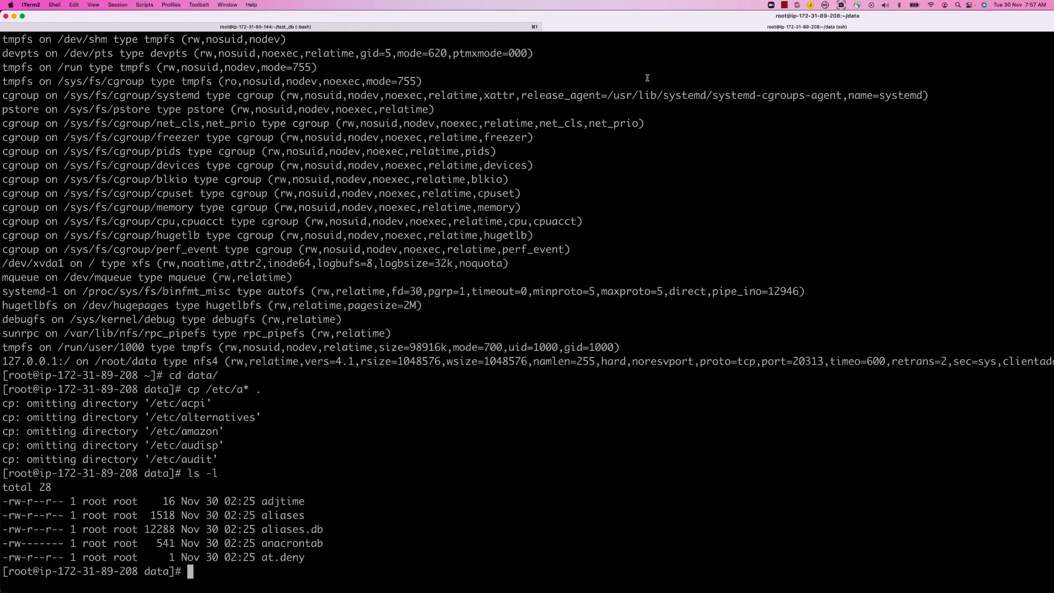
type("ls -l")
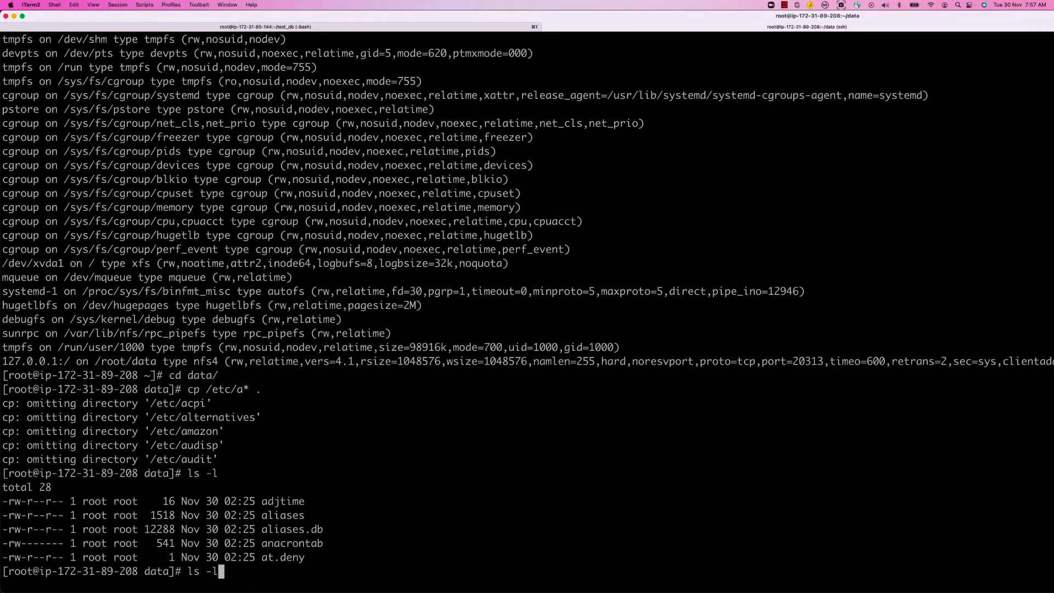
key("Return")
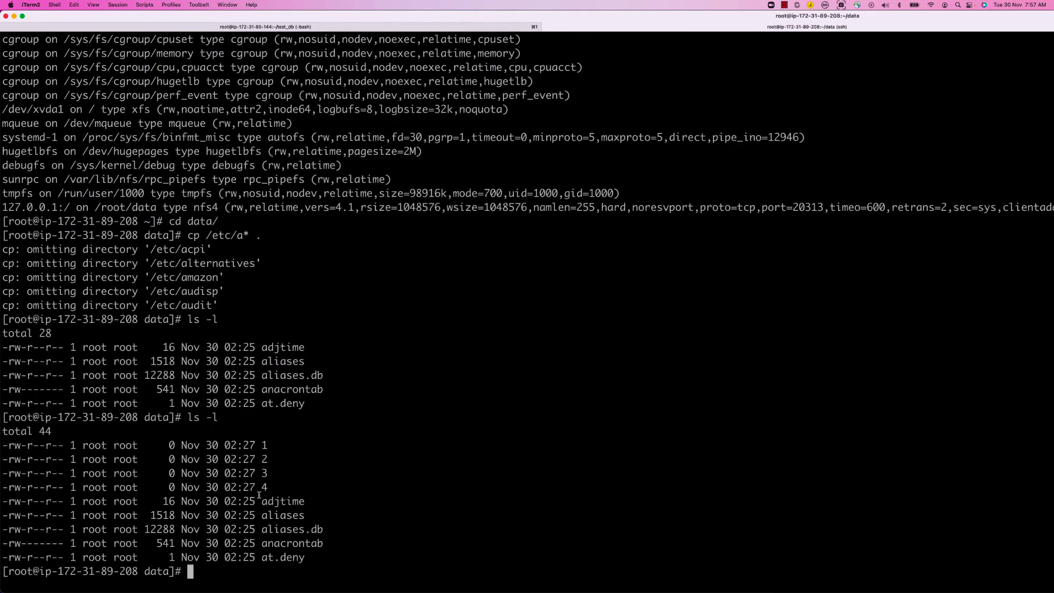
Step: Check files 1 to 4 in the listing and compare the host addresses in the two web servers' prompts
left_click_drag(208, 446, 296, 486)
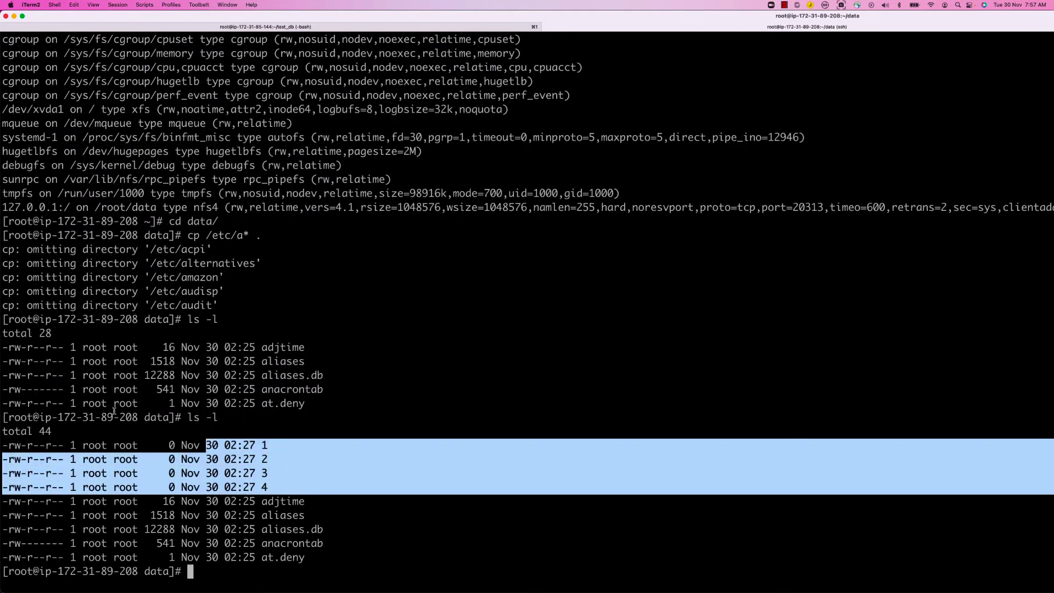
left_click_drag(138, 418, 59, 418)
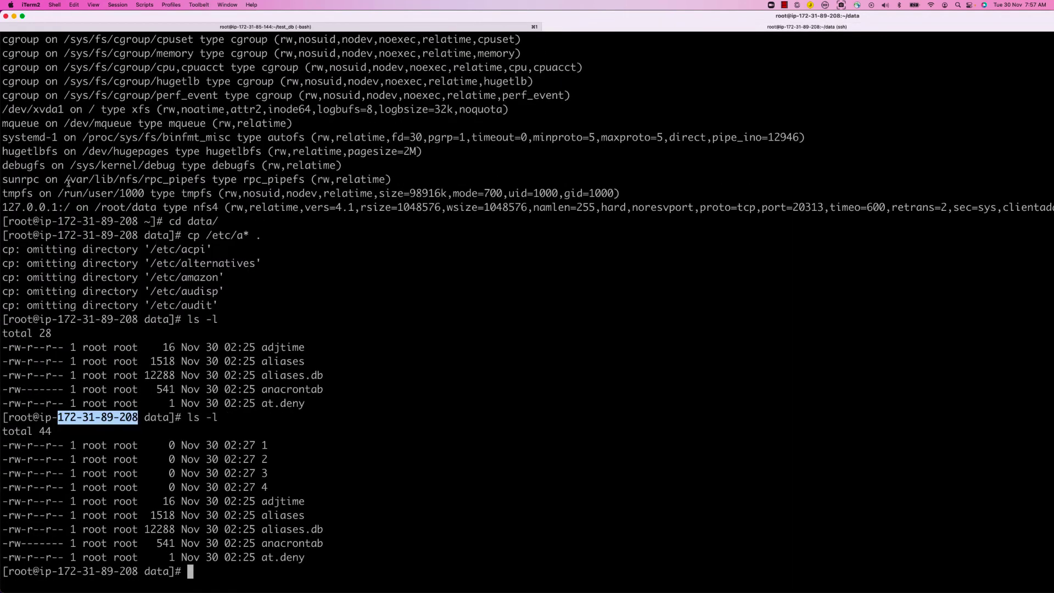
double_click(106, 418)
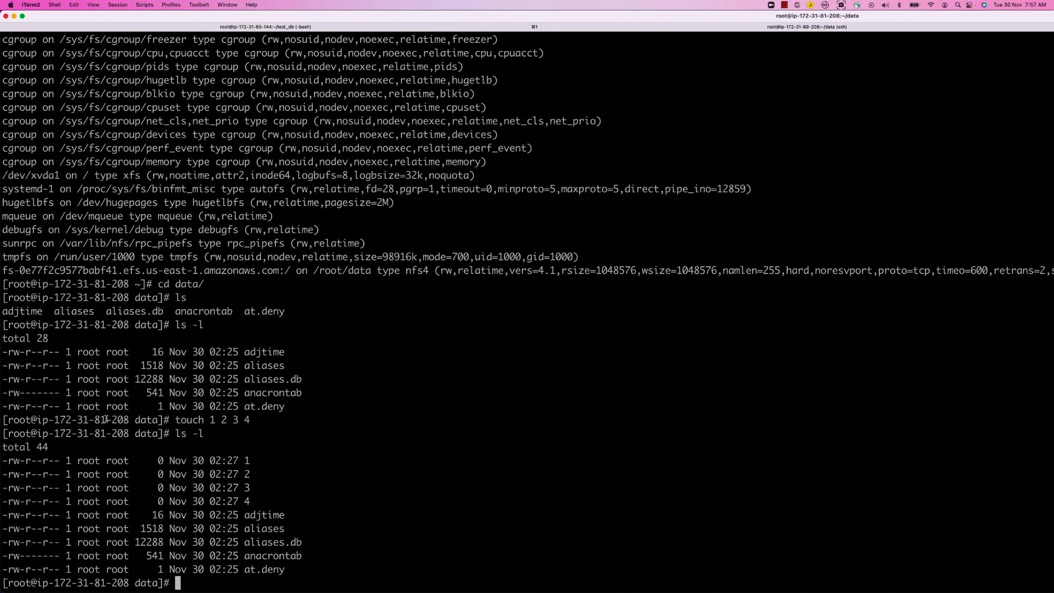
left_click_drag(94, 582, 136, 583)
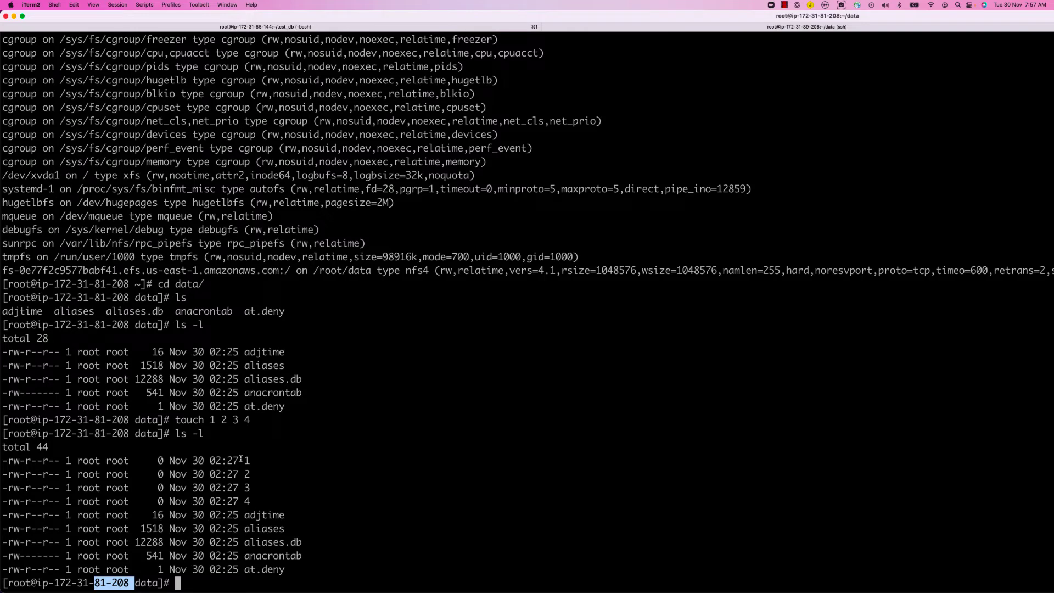
Step: Switch to Chrome, close the Attach dialog, and select myefs in the file systems list to check its total size
key("super+Tab")
key("super+Tab")
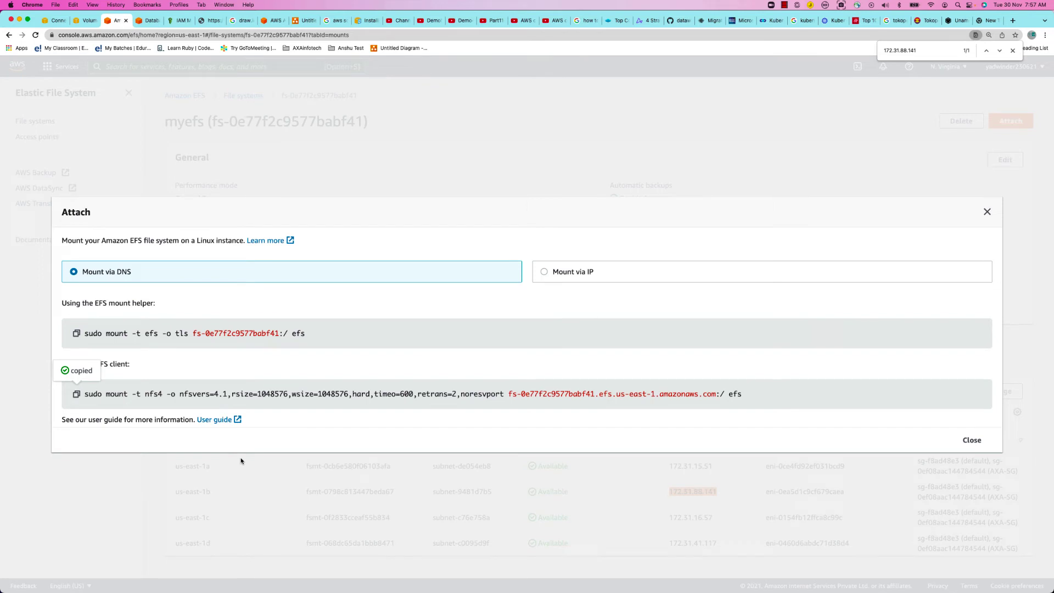
left_click(987, 211)
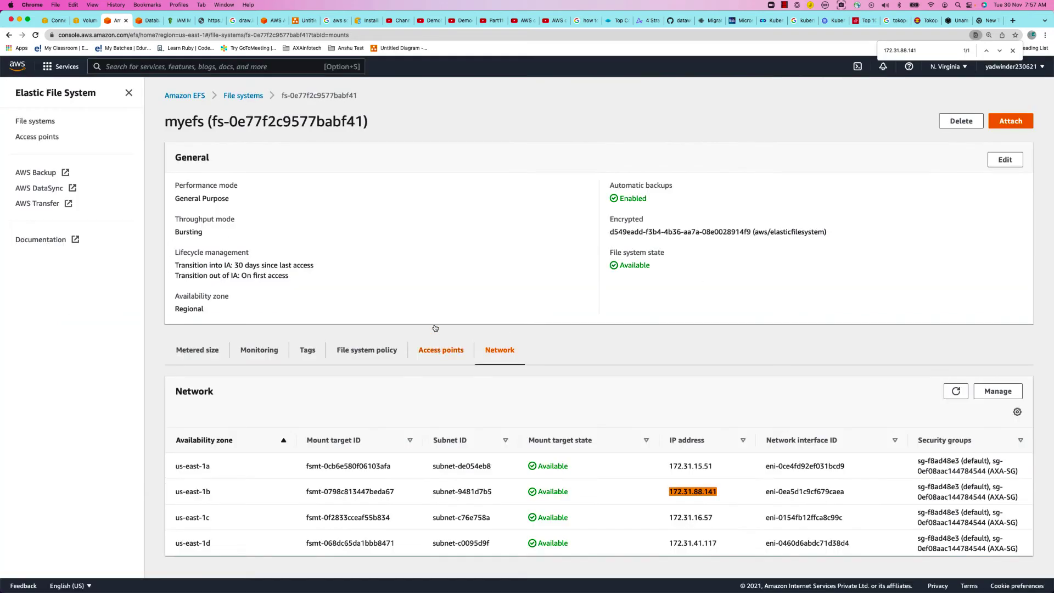
left_click(244, 97)
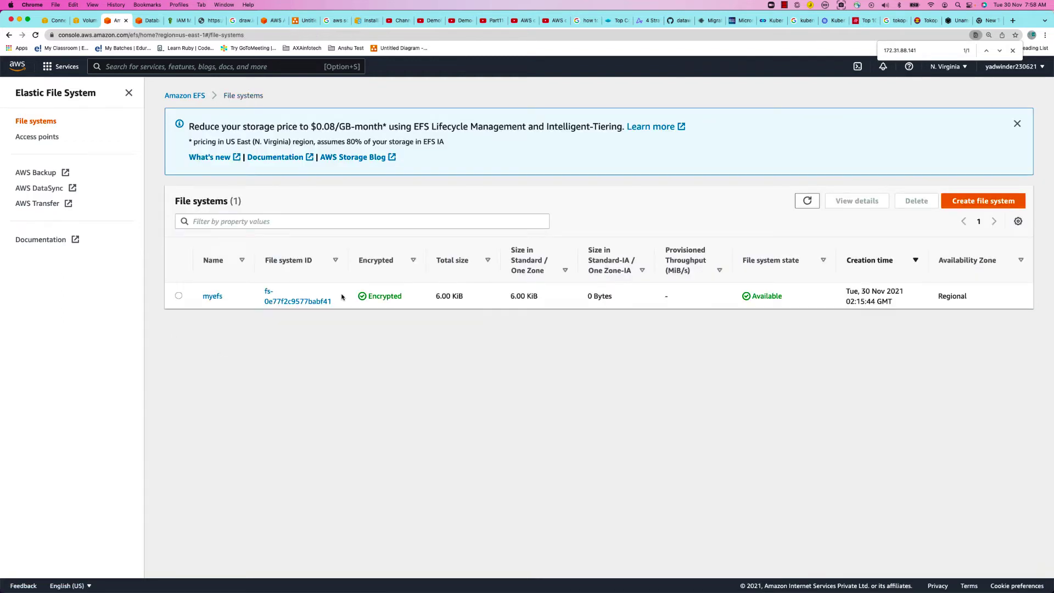
left_click(178, 296)
left_click_drag(434, 298, 468, 298)
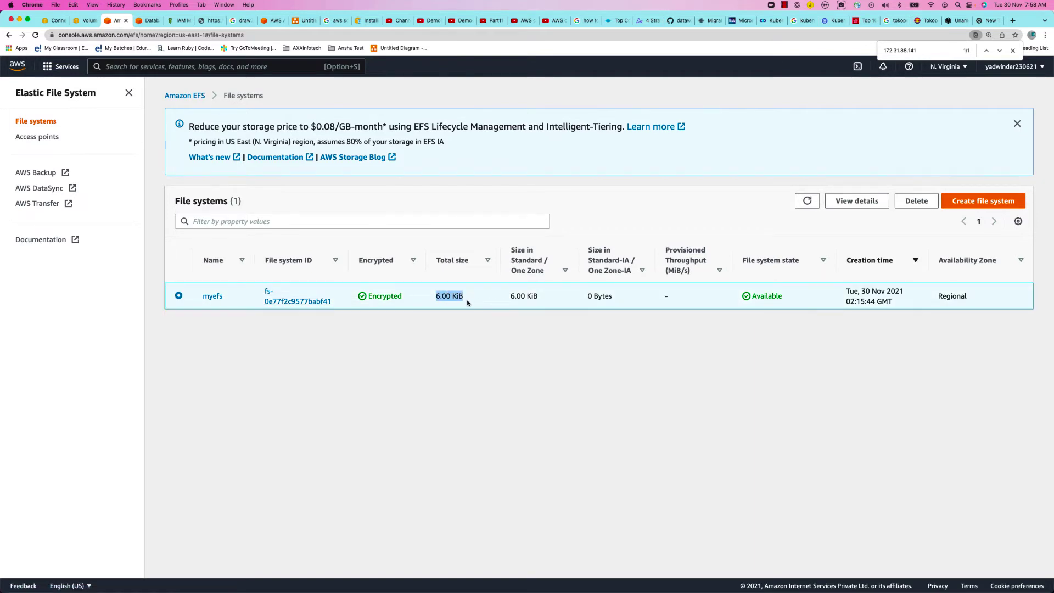
Step: Revisit the terminal's shared file listing, then check the Standard / One Zone size of myefs in Chrome
key("super+Tab")
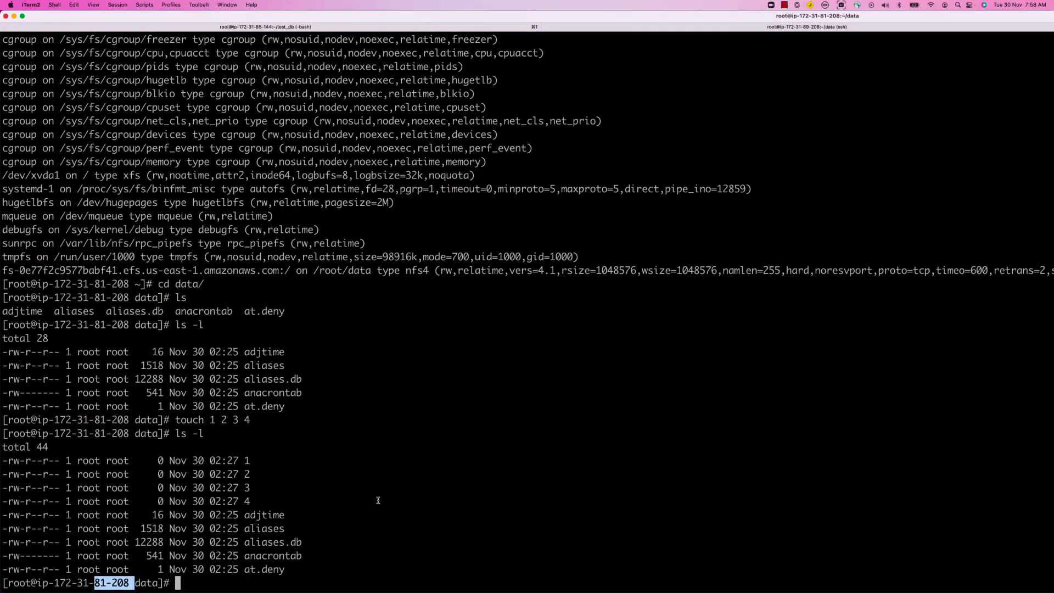
left_click(149, 528)
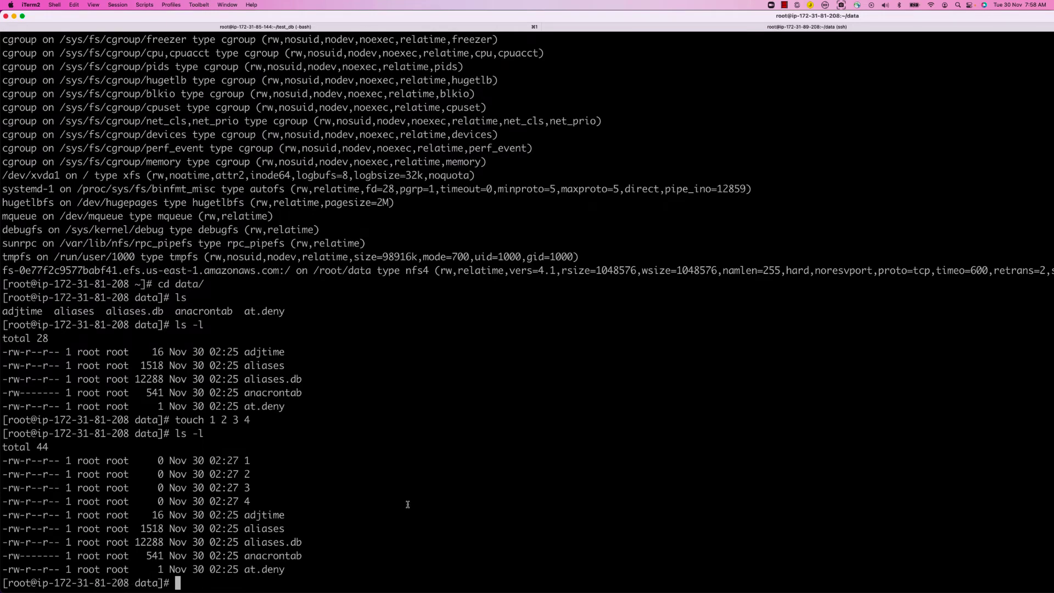
key("super+Tab")
left_click_drag(510, 296, 539, 297)
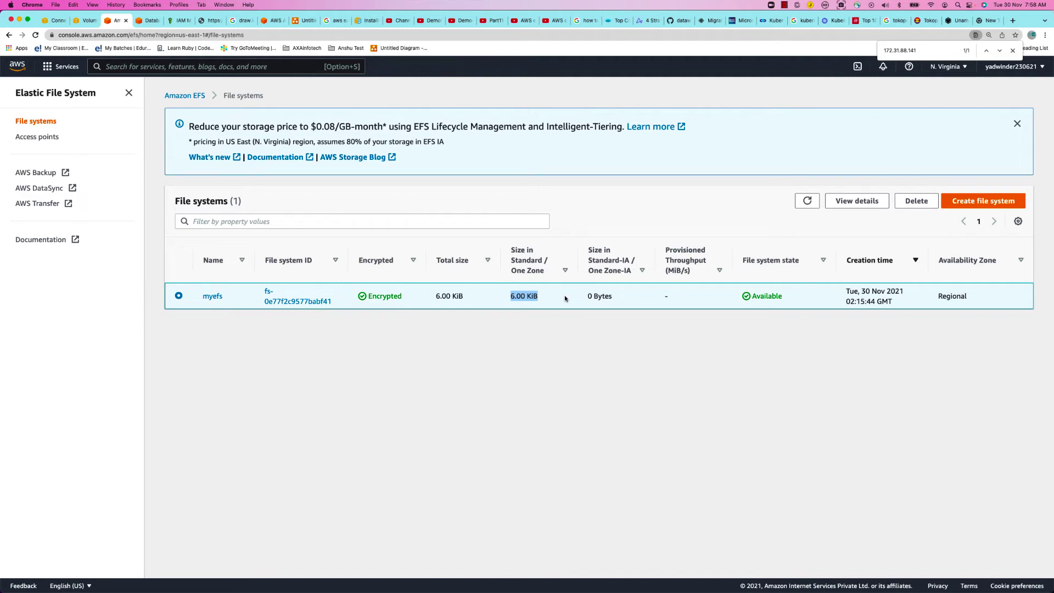
key("super+Tab")
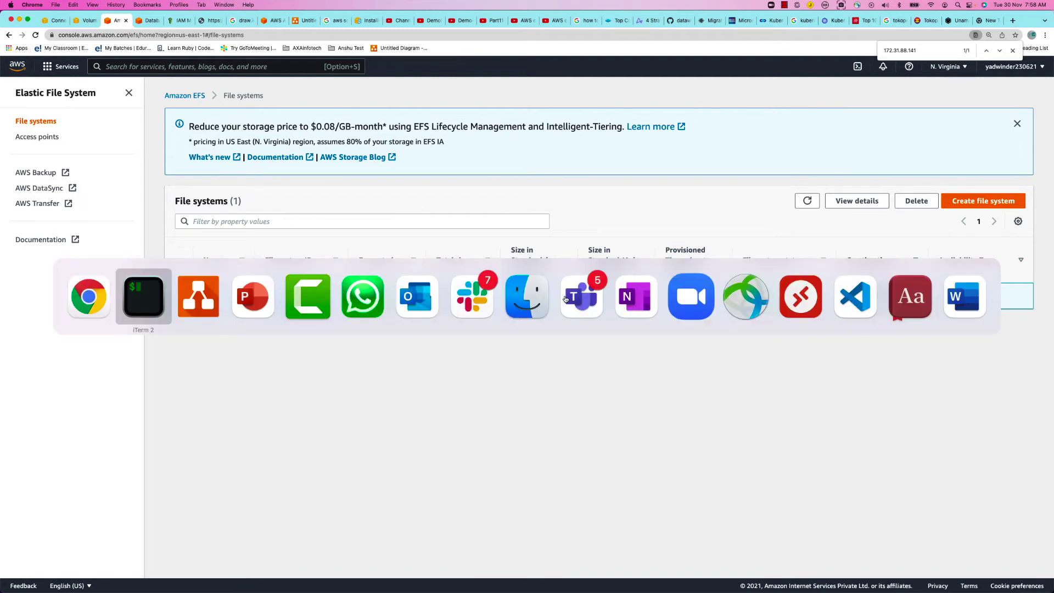
key("Escape")
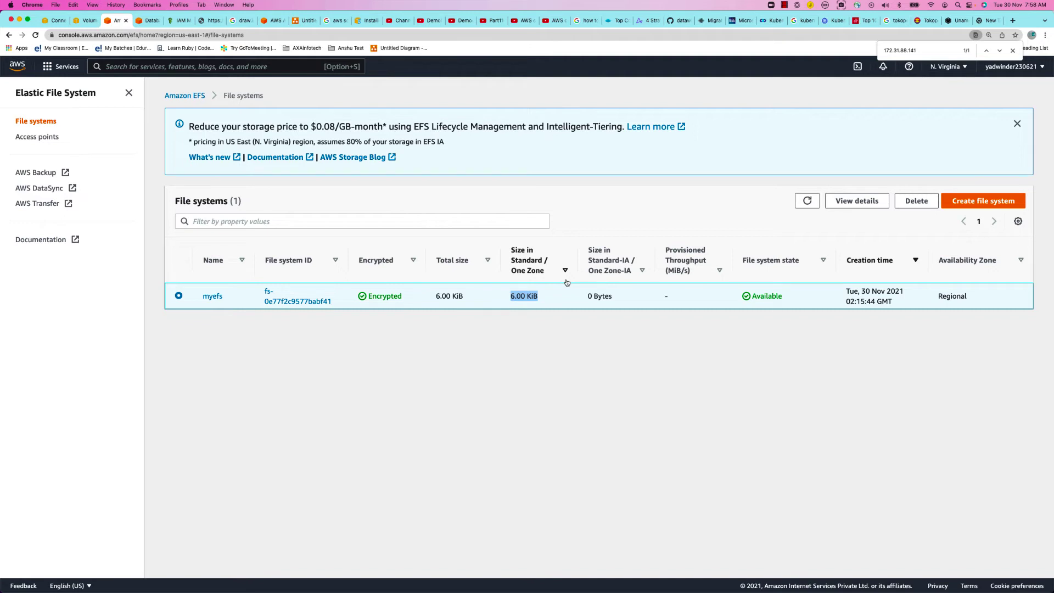
Step: Open the myefs details and review its metered size and monitoring metrics
left_click(212, 297)
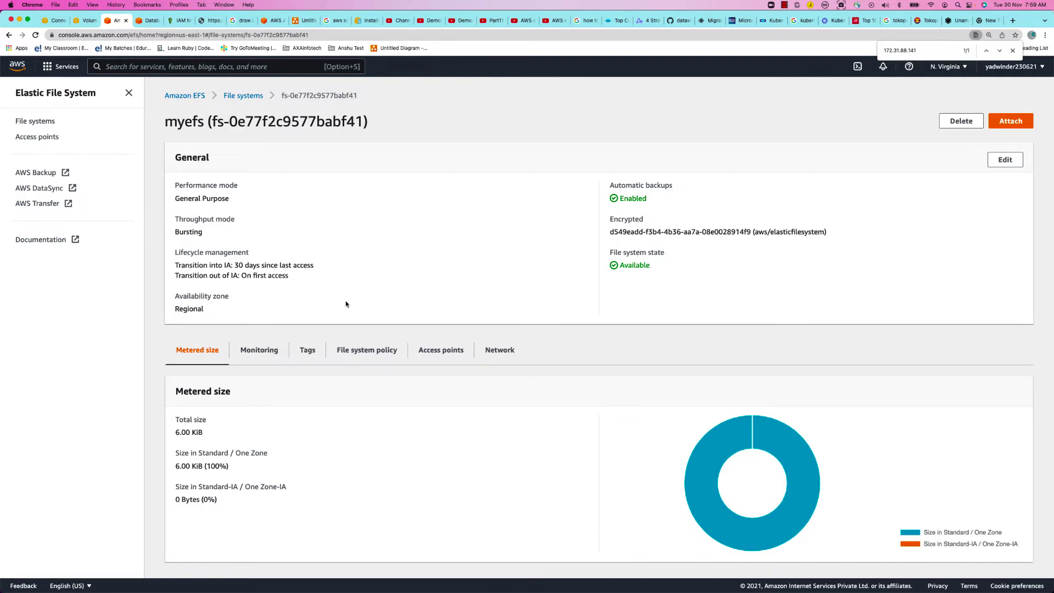
scroll(346, 303, "down", 1)
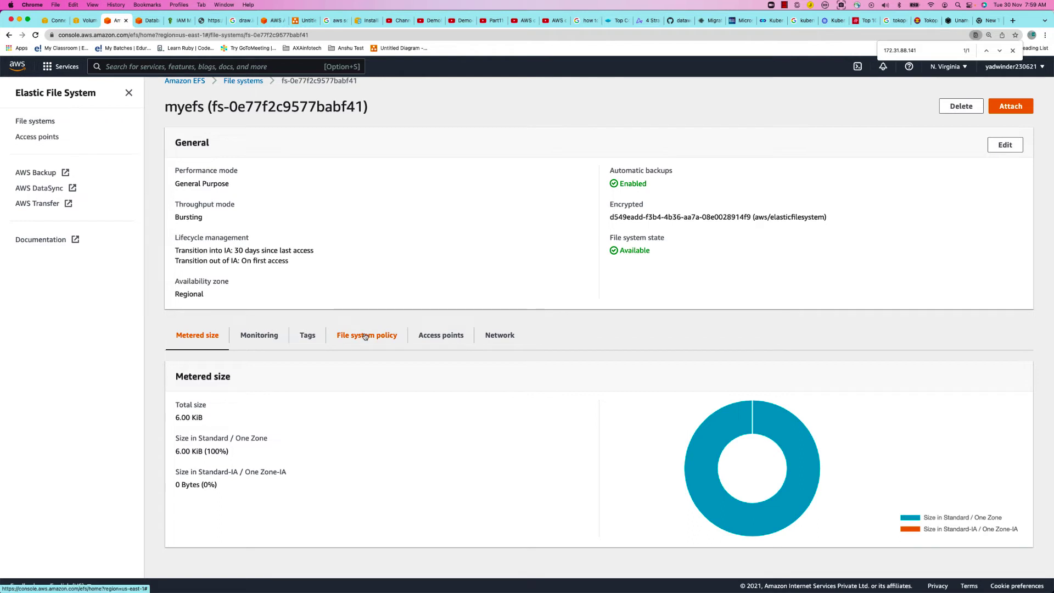
left_click(257, 340)
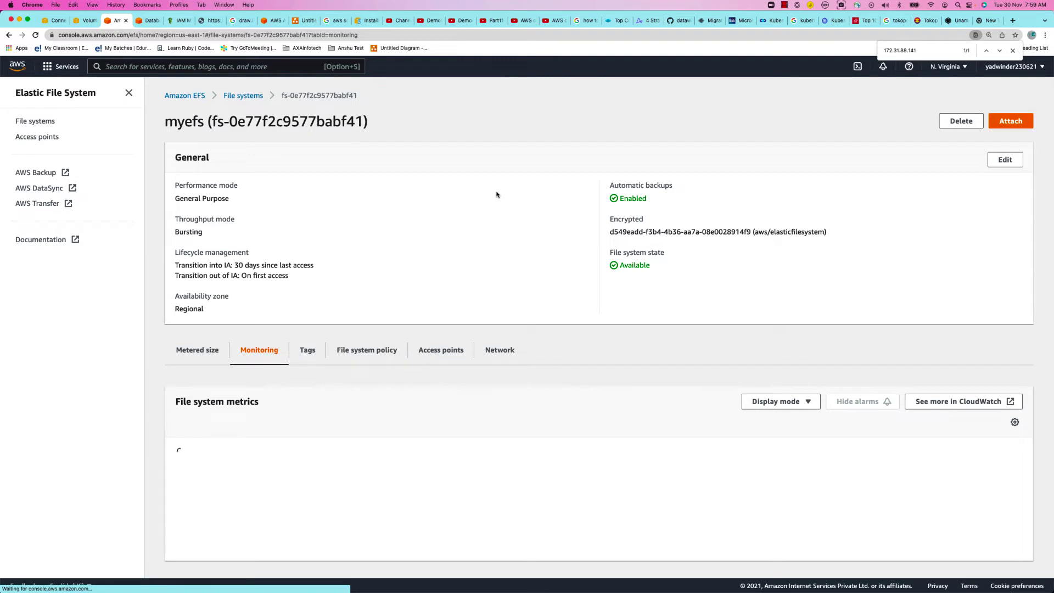
scroll(496, 194, "down", 1)
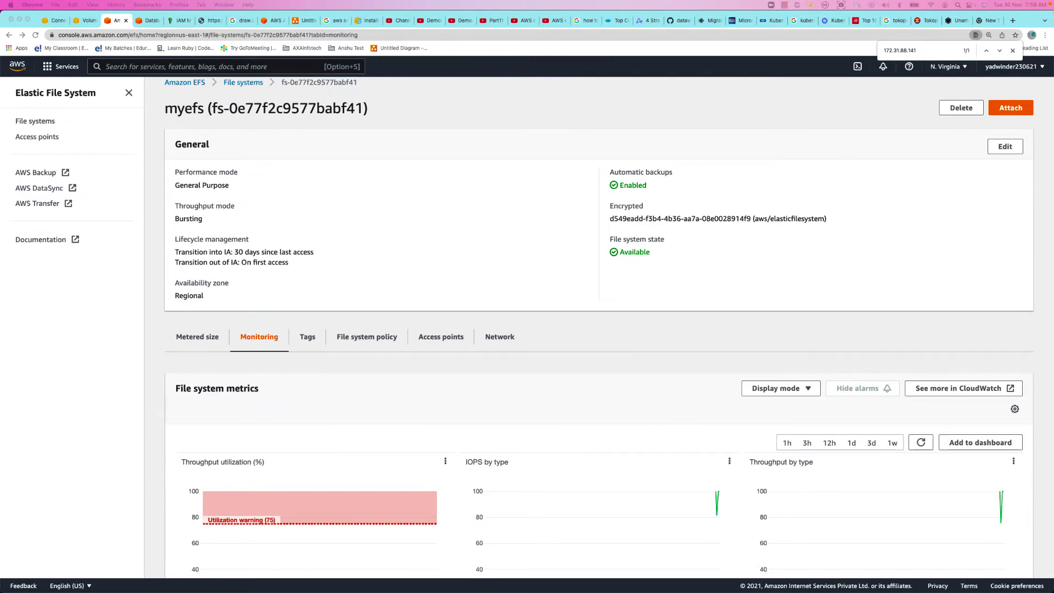
Step: Switch to draw.io and examine the four Facebook.com servers in the lower EFS diagram, focusing on 1A and 1B
key("super+Tab")
key("super+Tab")
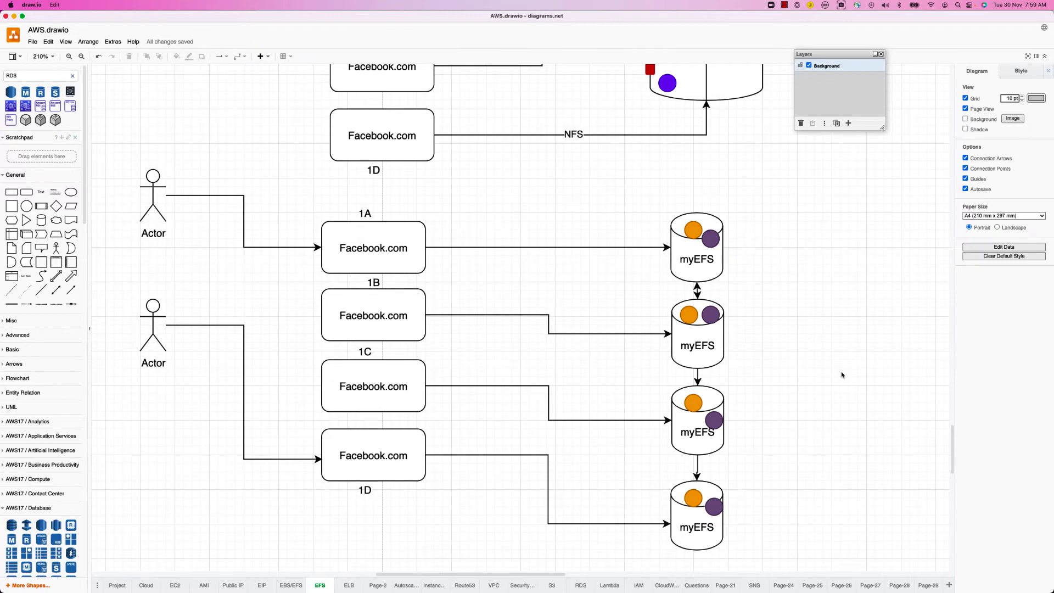
left_click(384, 240)
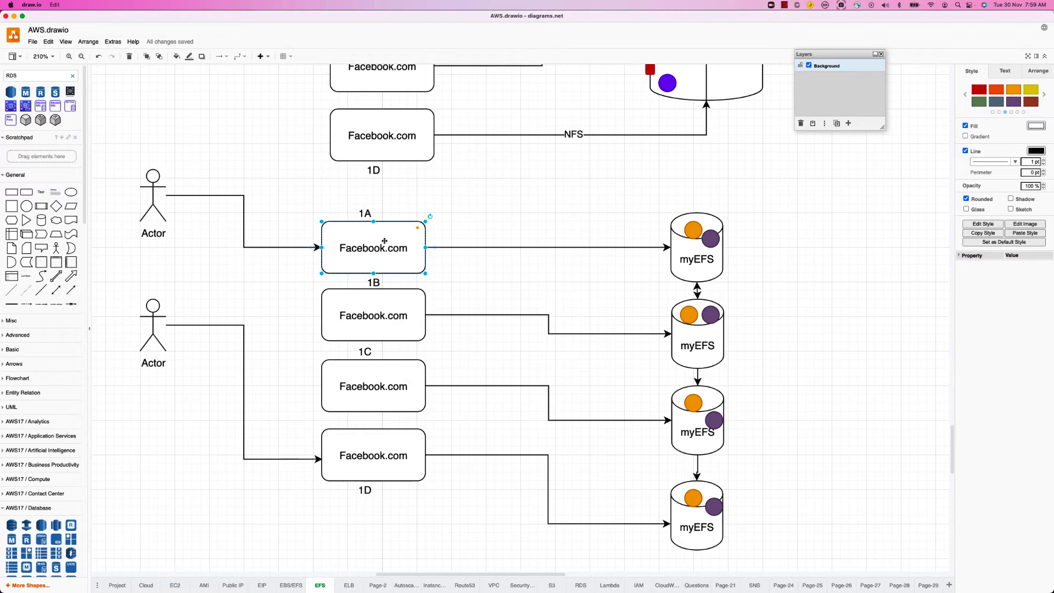
left_click(384, 311, "shift")
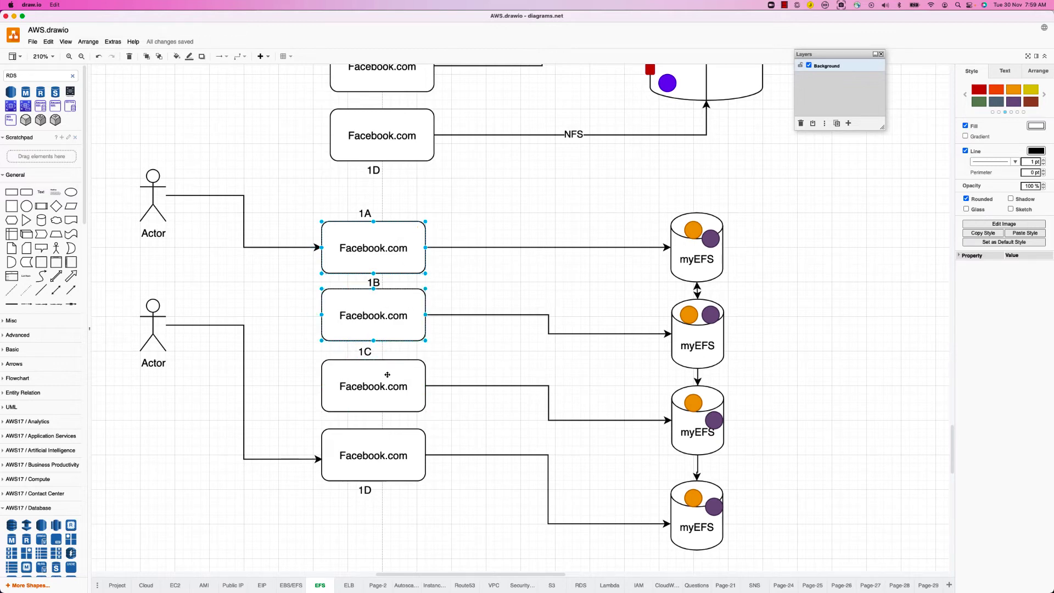
left_click(387, 374, "shift")
left_click(375, 442, "shift")
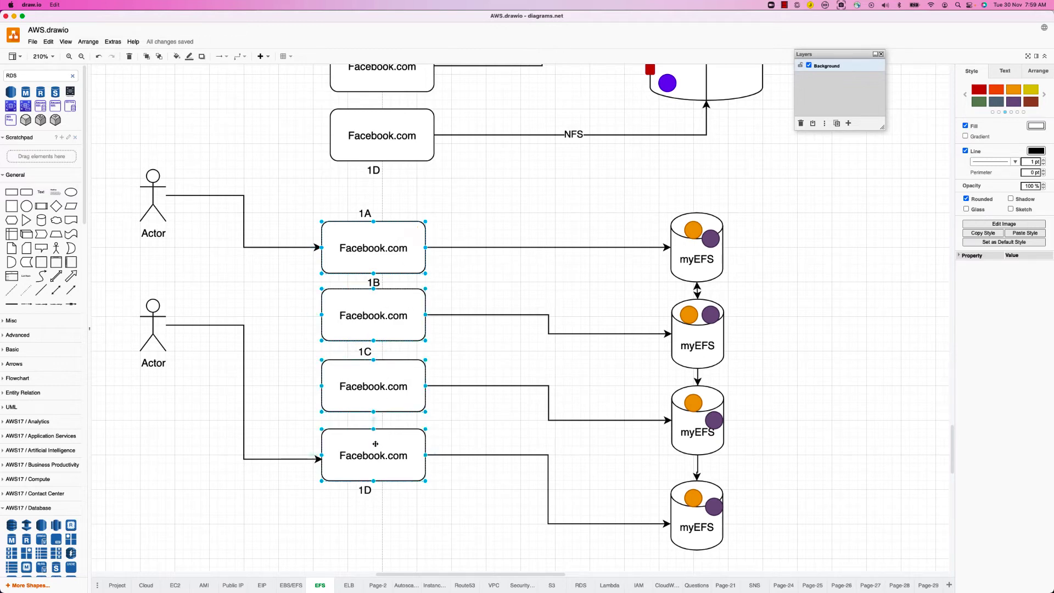
left_click(478, 218)
left_click(378, 240)
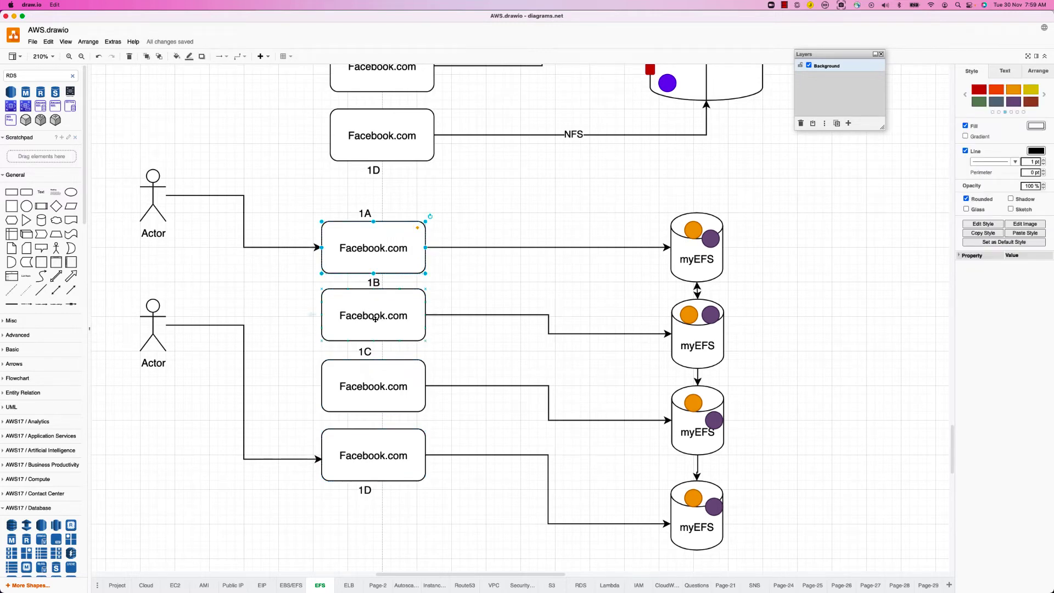
left_click(375, 319, "shift")
left_click(768, 322)
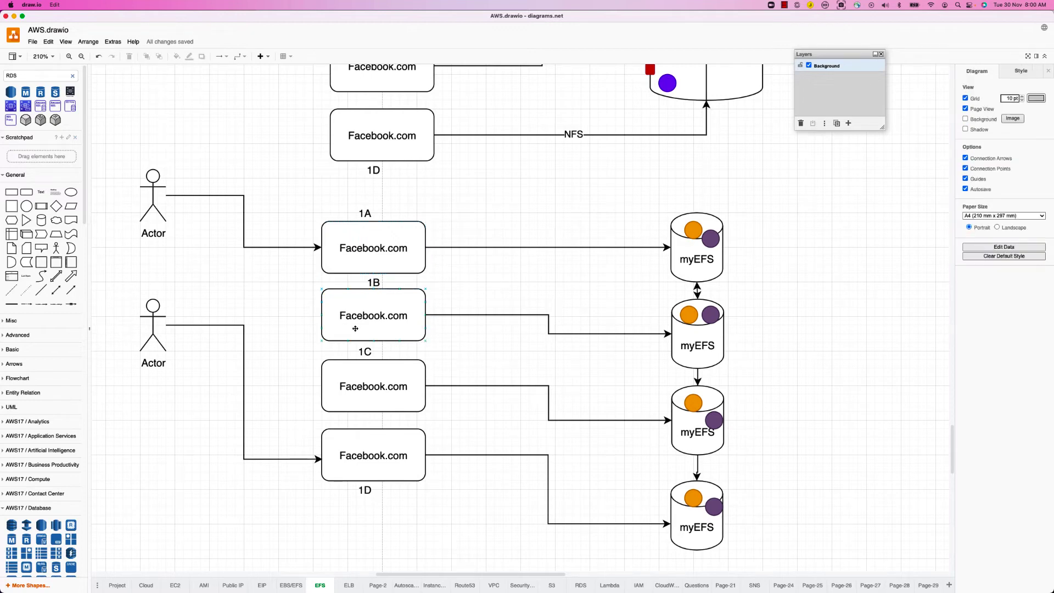
Step: In the upper EFS diagram, move the end of the actor's arrow from the 1B Facebook.com server to the 1A server
scroll(726, 373, "up", 8)
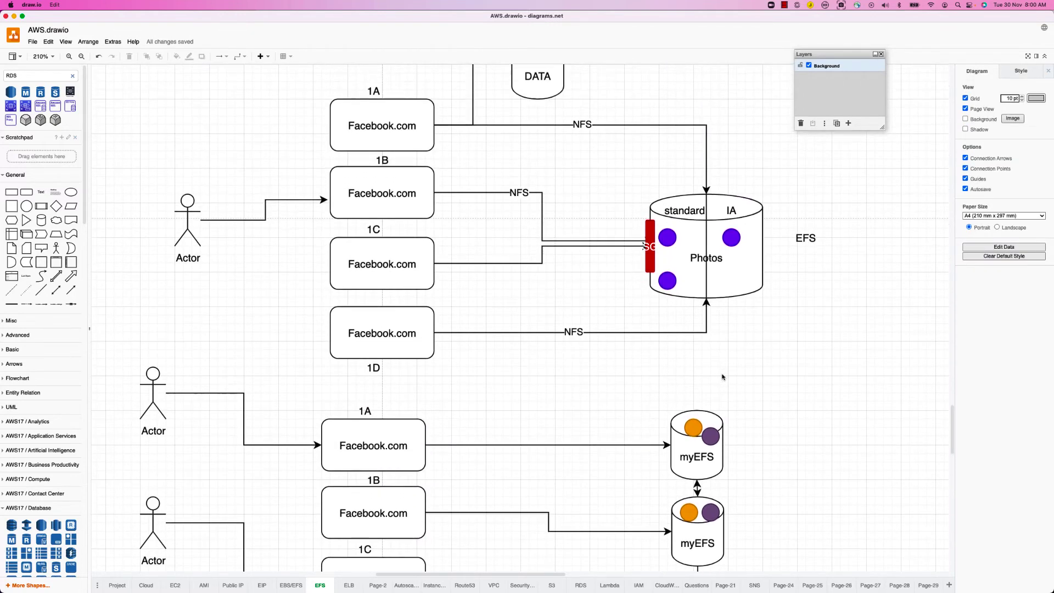
left_click(726, 270)
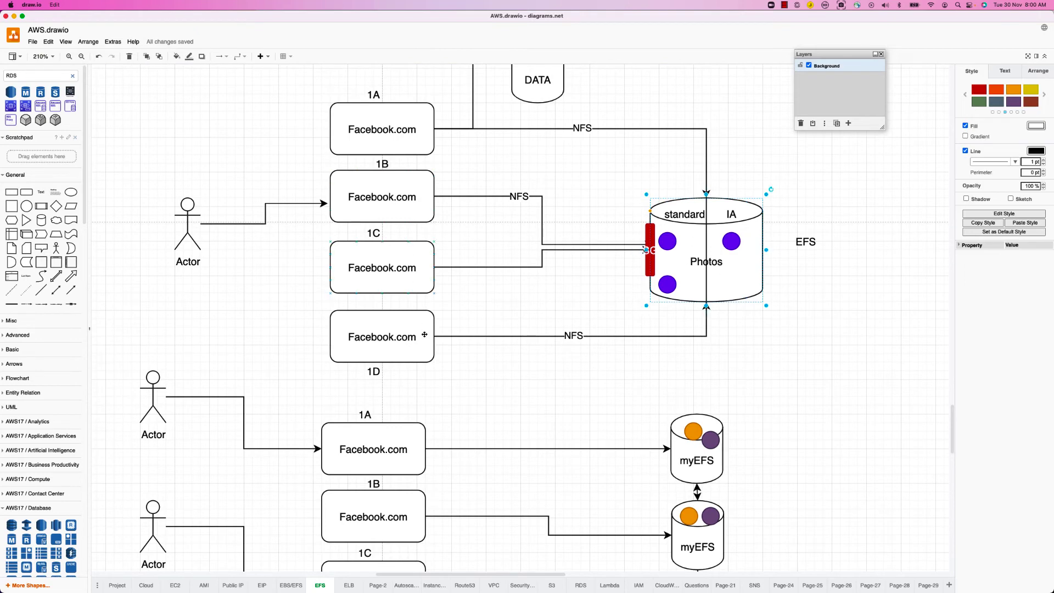
left_click(293, 206)
left_click(322, 204)
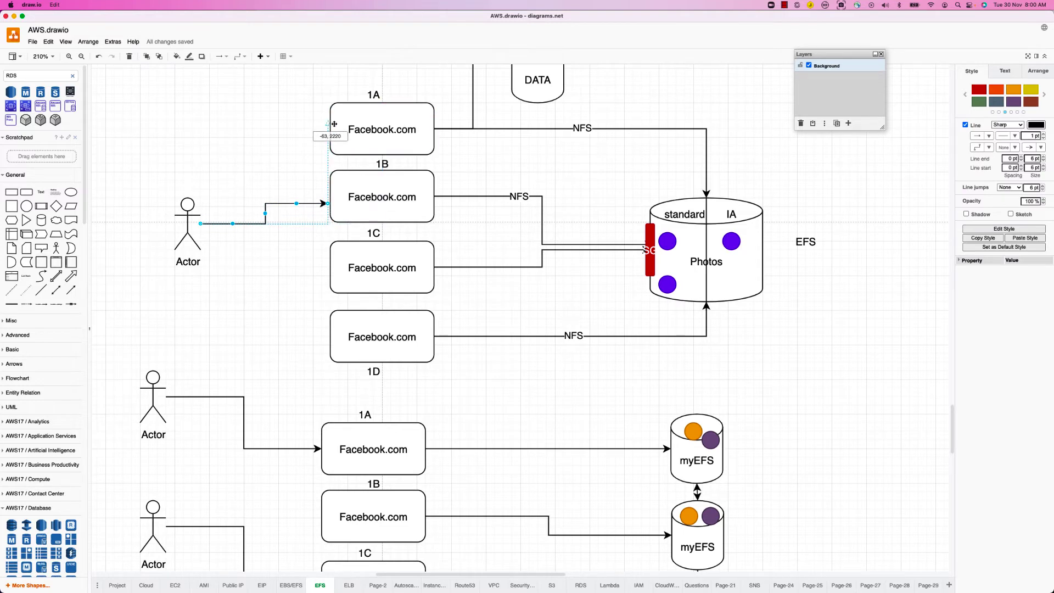
mouse_move(334, 124)
left_mouse_down()
mouse_move(296, 128)
mouse_move(329, 126)
left_mouse_up()
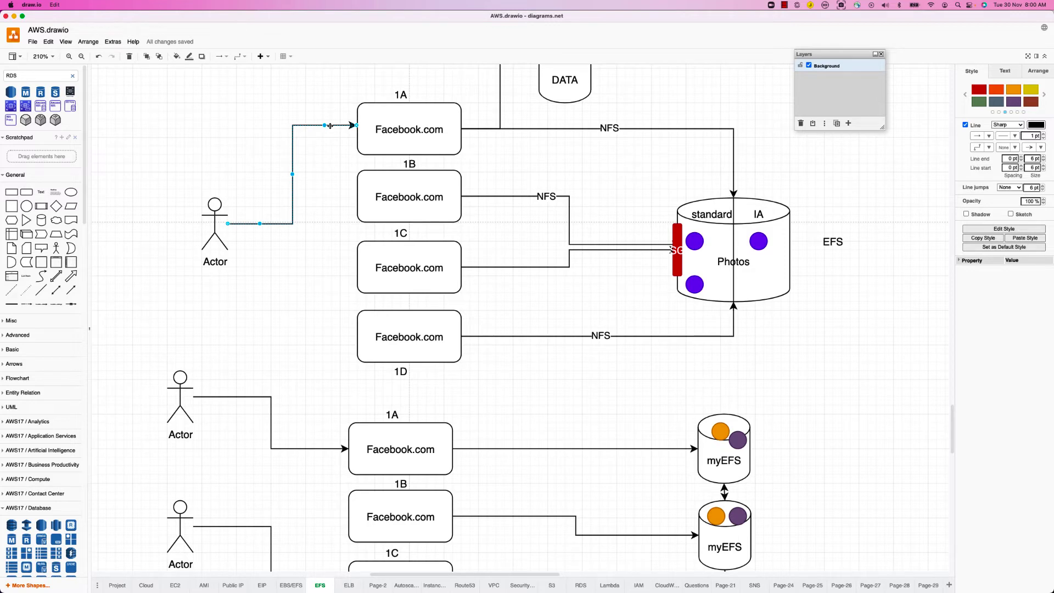
Step: Examine the myEFS cylinders linked to the Facebook.com servers in the lower diagram, starting with the one for 1A
scroll(334, 331, "down", 5)
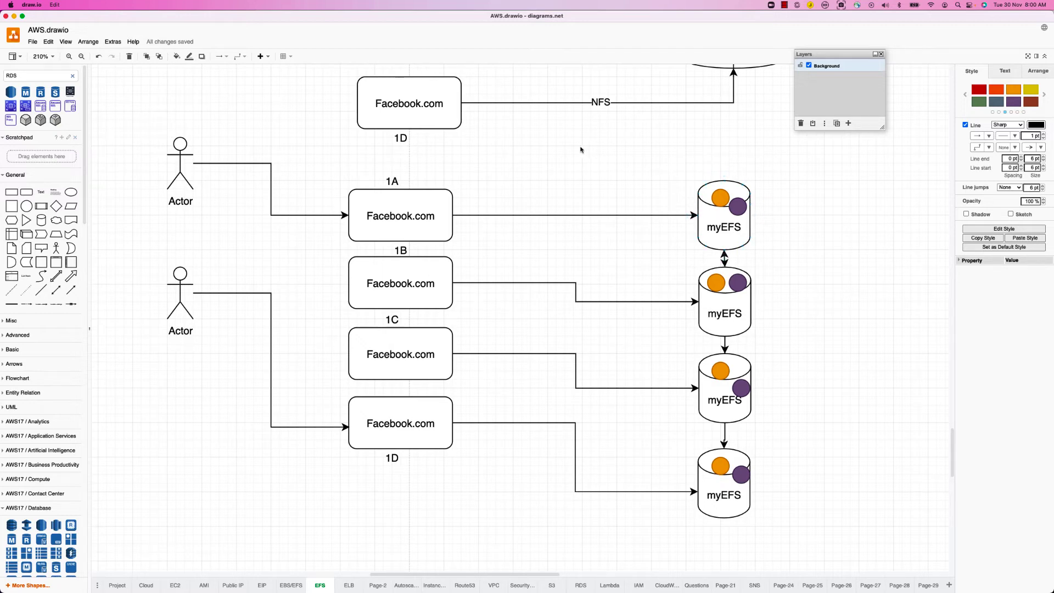
left_click(711, 241)
key("Tab")
key("Tab")
key("Tab")
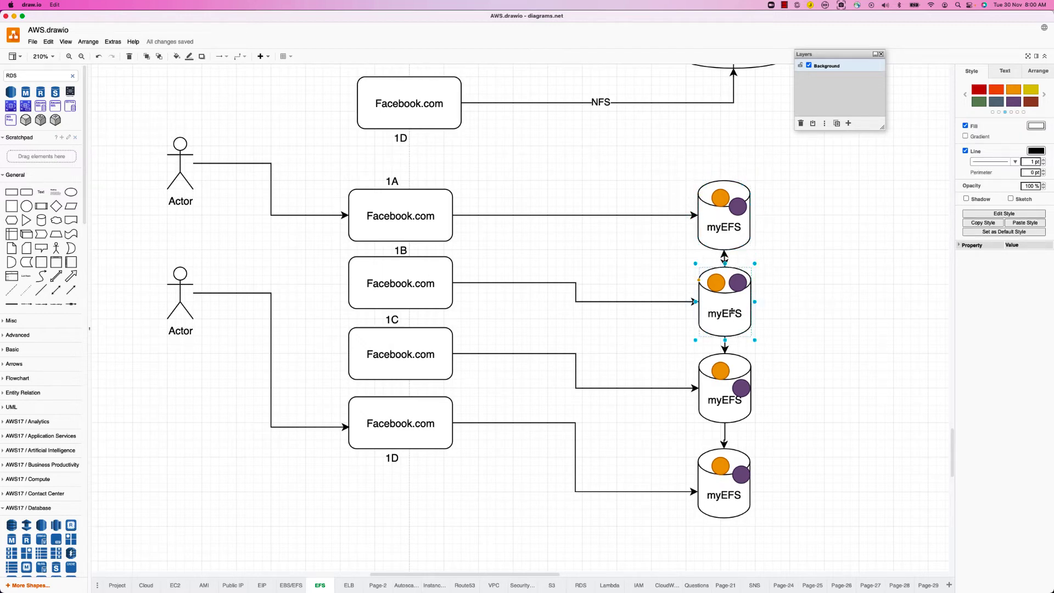
Step: Switch to Chrome, open the Attach instructions for myefs, and copy the file system's DNS name from the NFS client command
left_click(733, 232)
key("super+Tab")
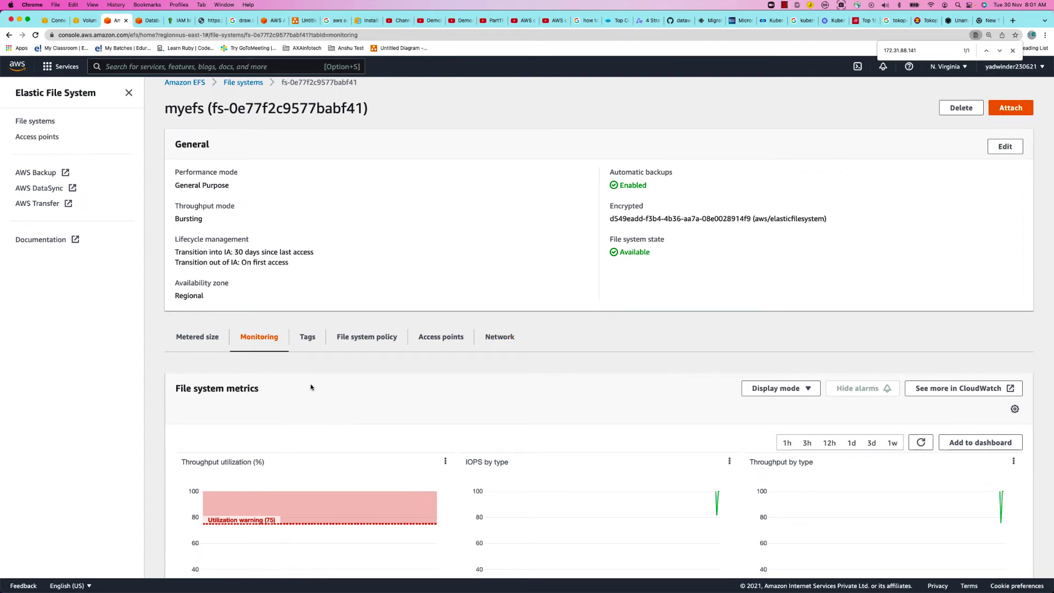
left_click(1011, 109)
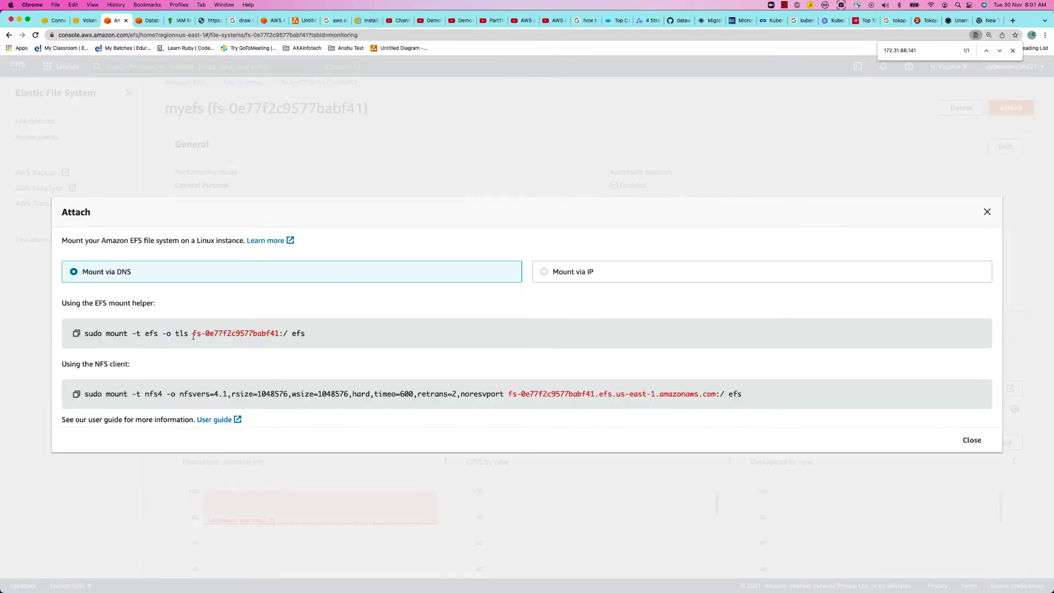
left_click_drag(194, 333, 277, 334)
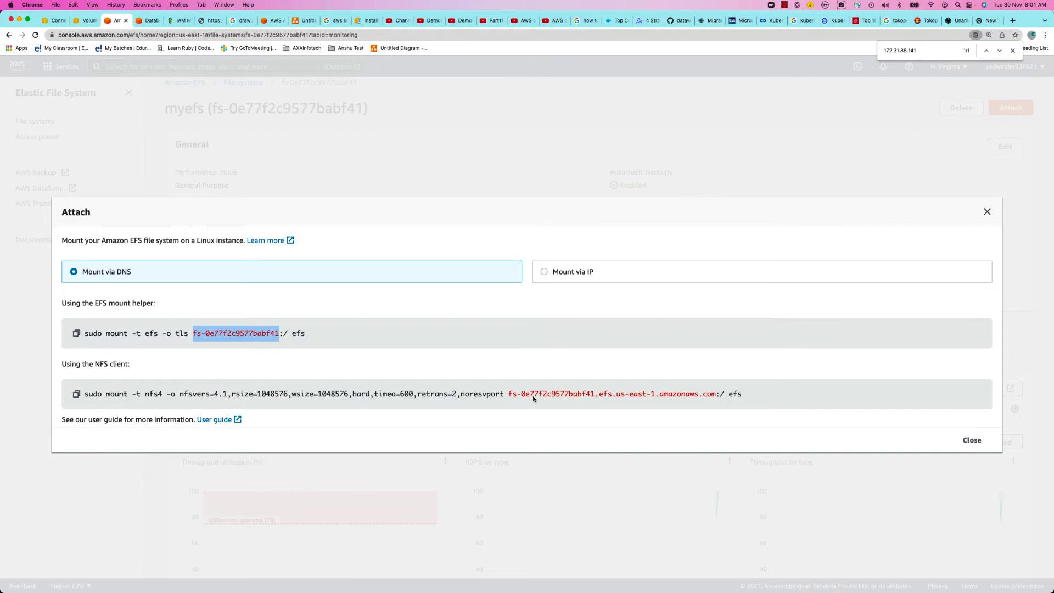
left_click_drag(507, 395, 715, 396)
key("super+c")
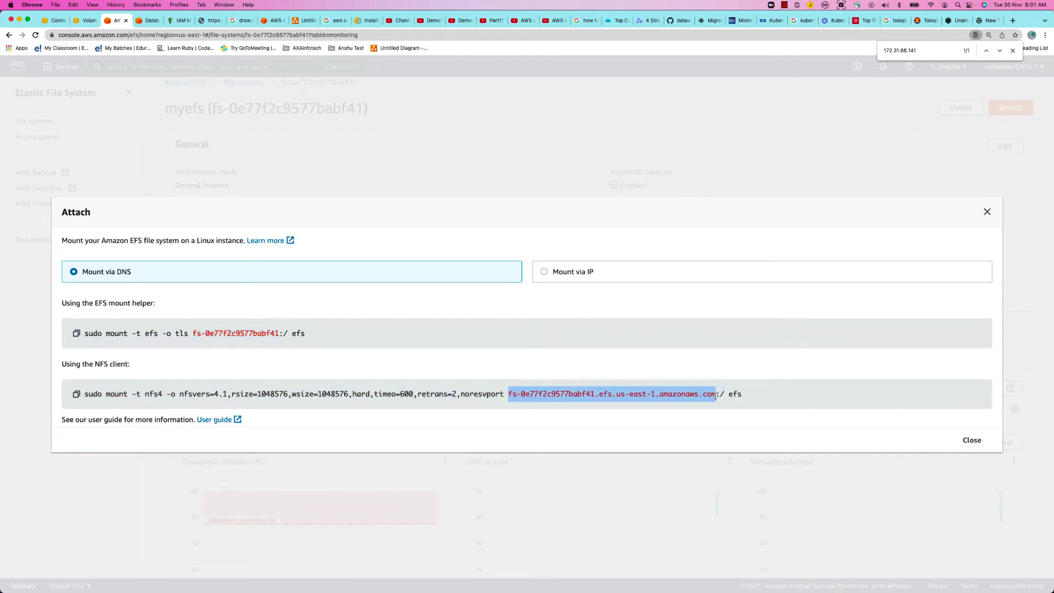
Step: Switch to iTerm, open a new terminal session, and enlarge its text
key("super+Tab")
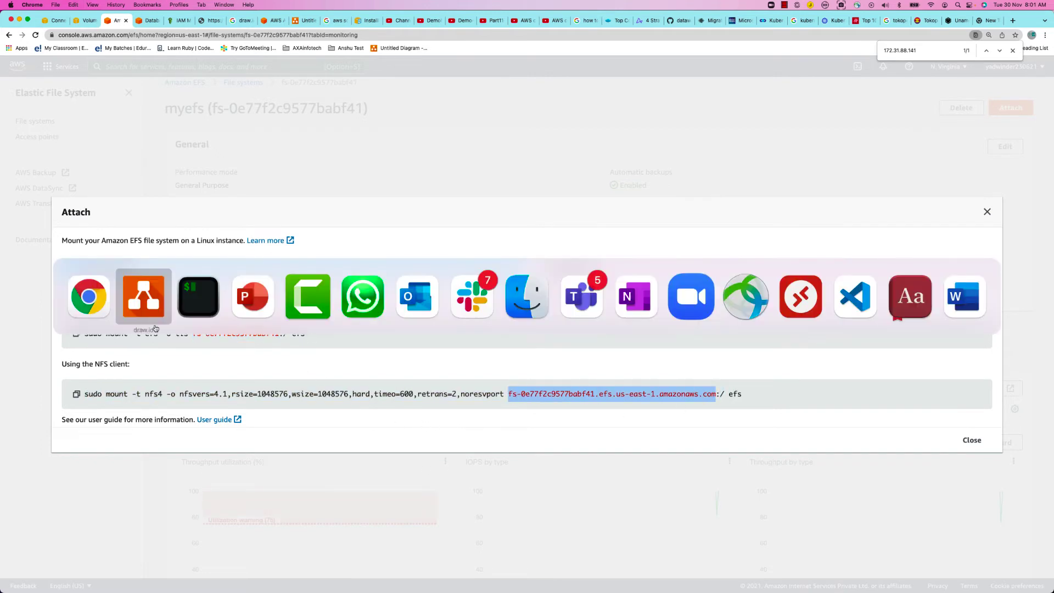
left_click(200, 304)
key("super+t")
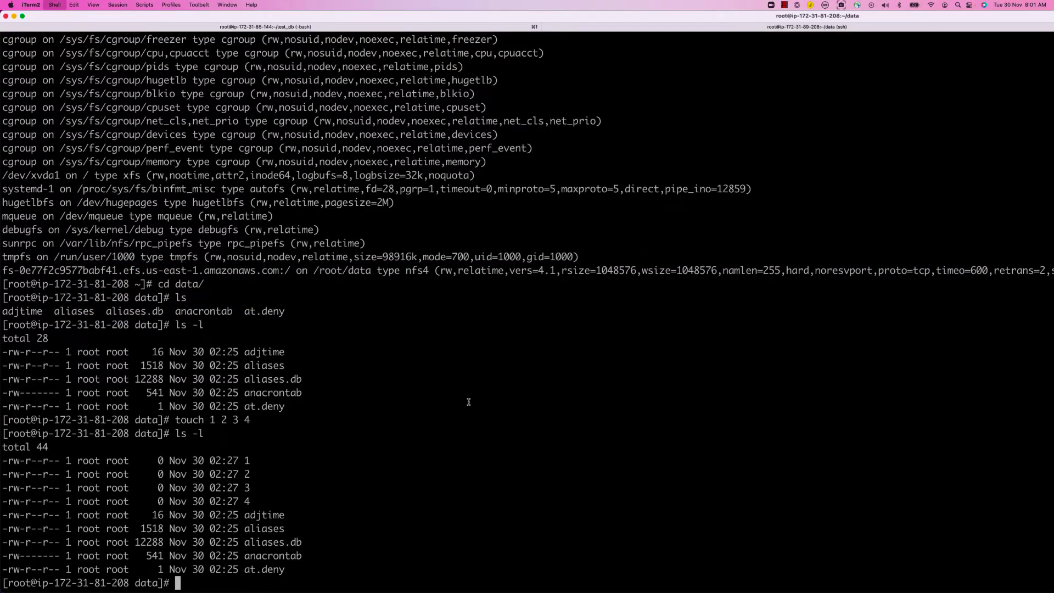
key("super+equal")
key("super+equal")
key("super+equal")
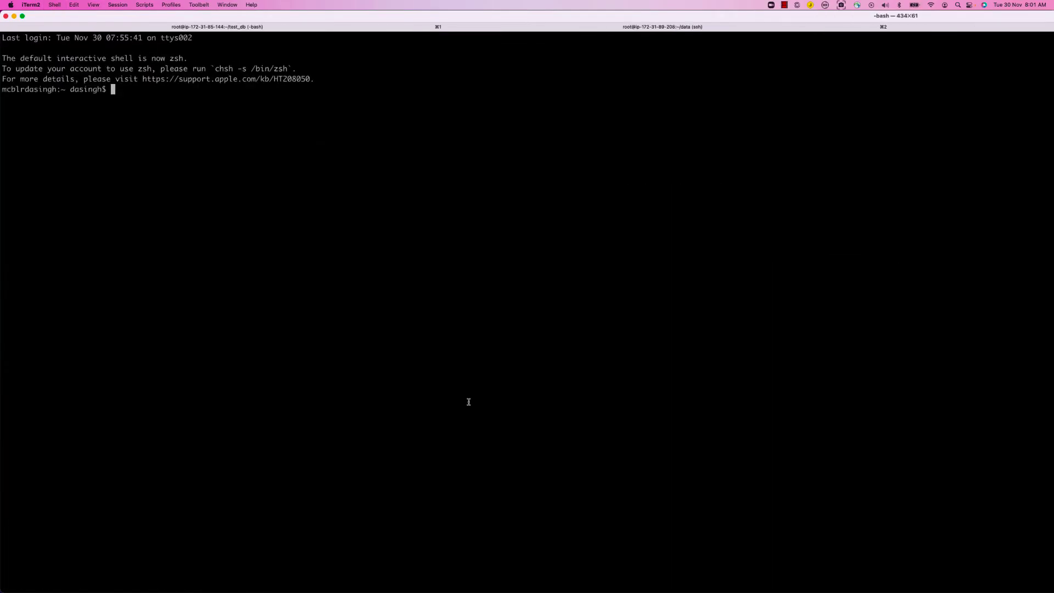
Step: Run nslookup twice on fs-0e77f2c9577babf41.efs.us-east-1.amazonaws.com
type("nslo")
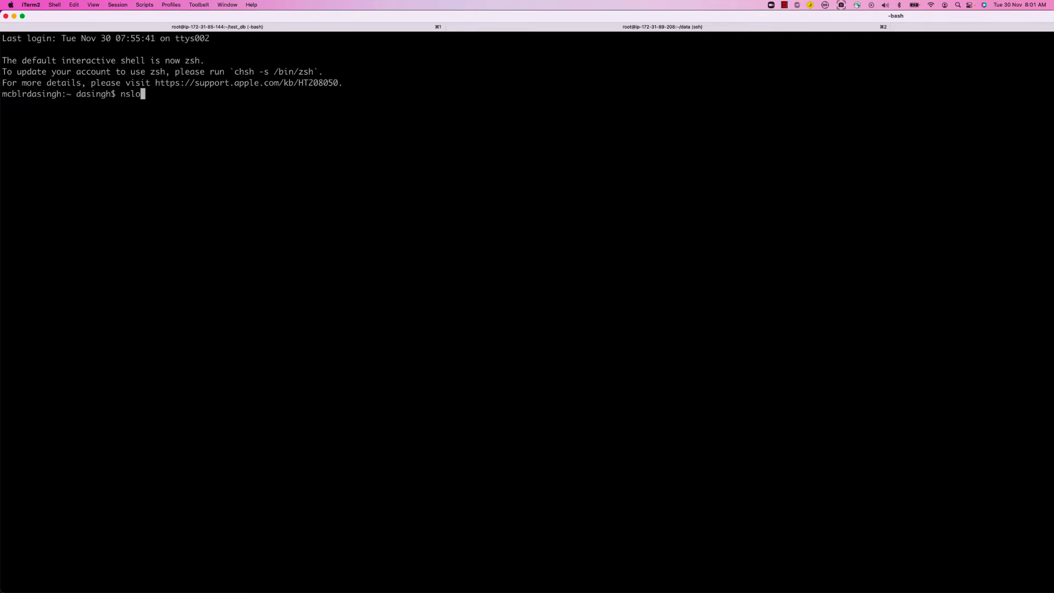
type("okup")
key("super+v")
key("Return")
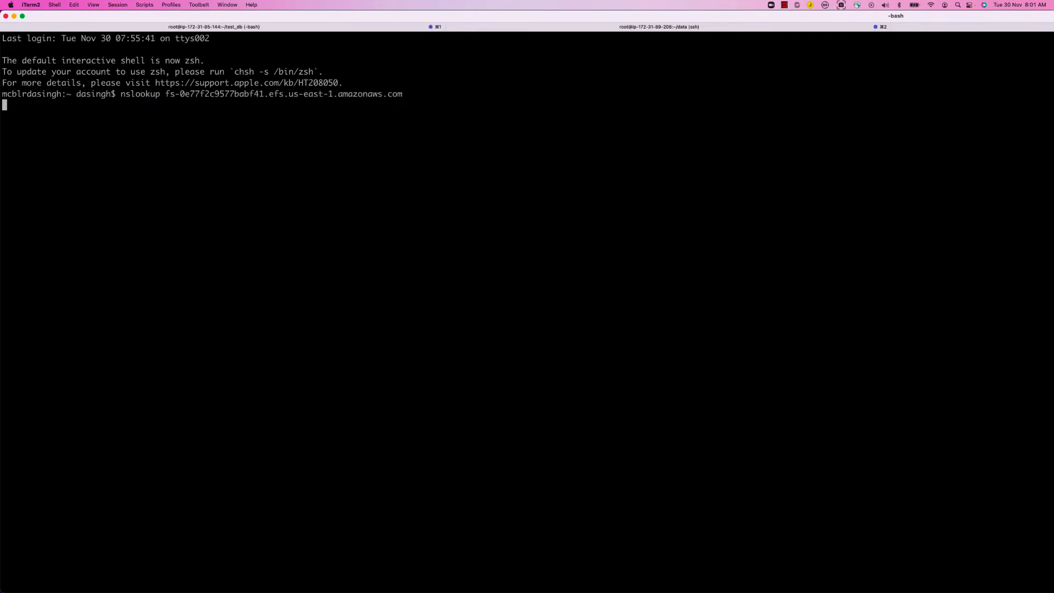
key("Up")
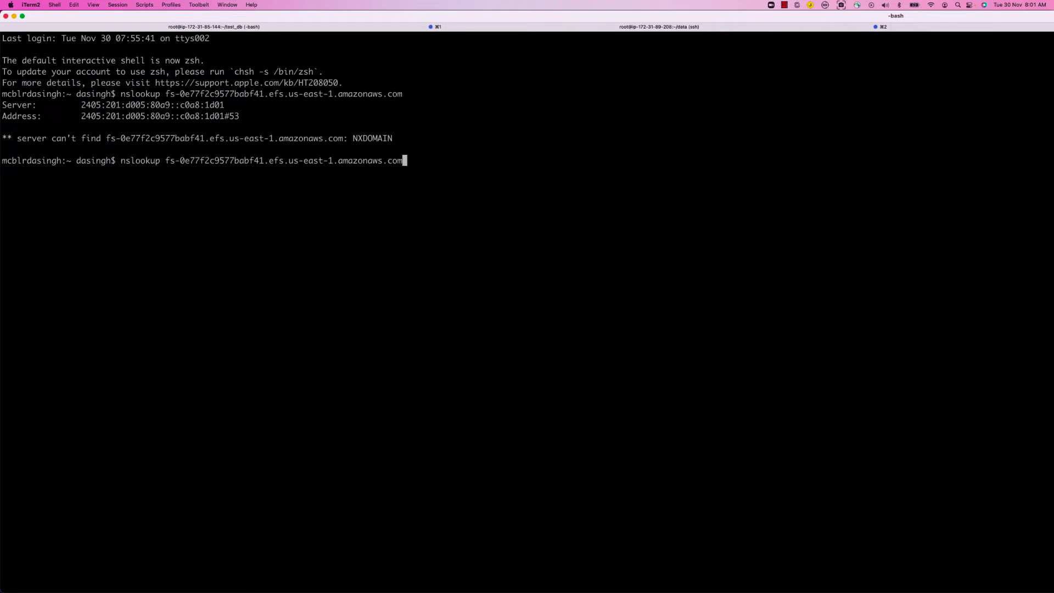
key("Return")
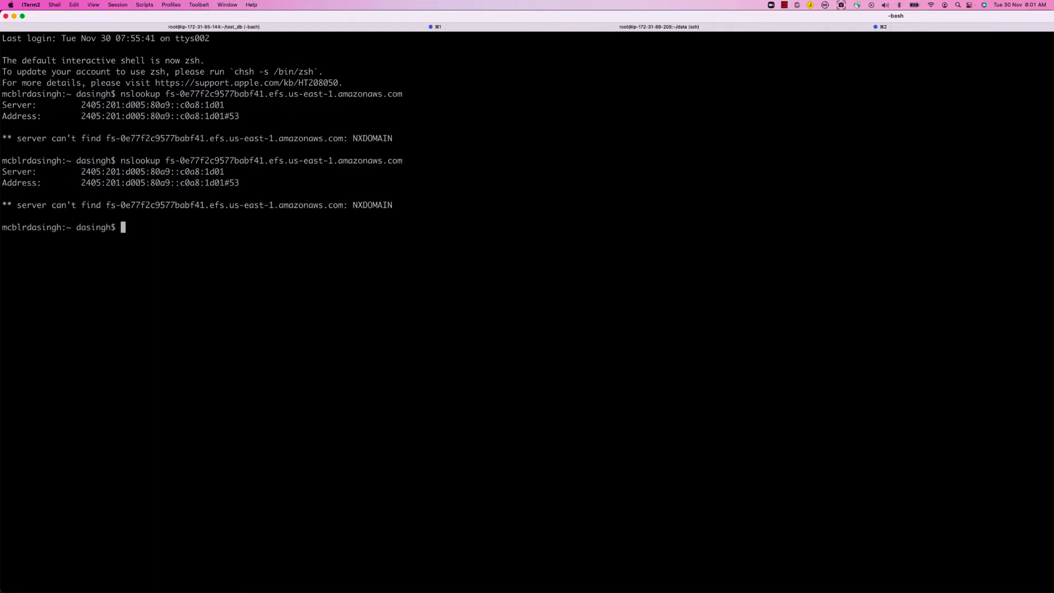
Step: Return to Chrome and copy the file system ID fs-0e77f2c9577babf41 from the EFS mount helper command
key("super+Tab")
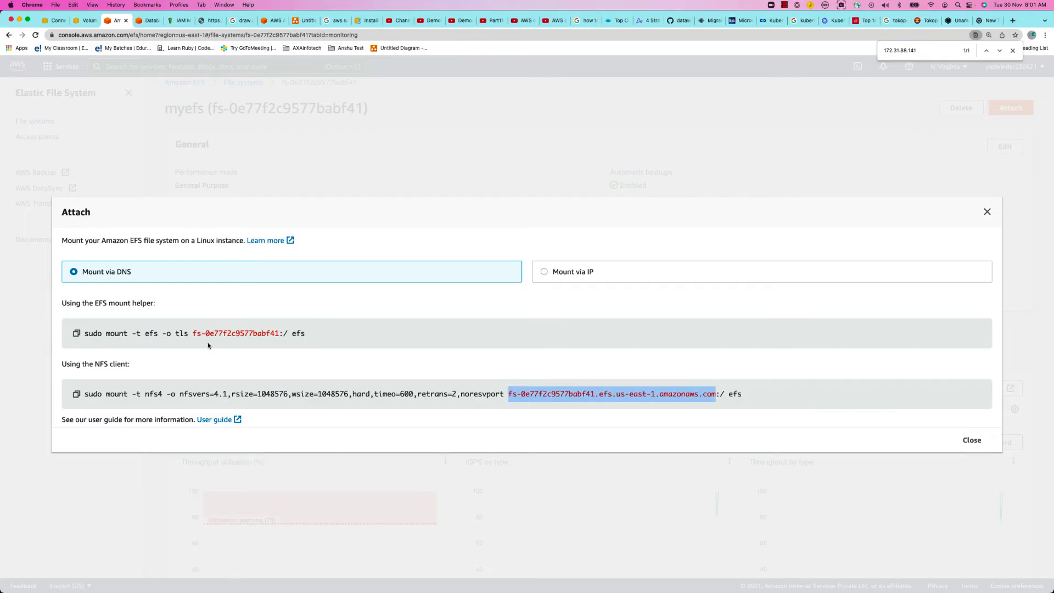
left_click_drag(191, 333, 278, 335)
key("super+c")
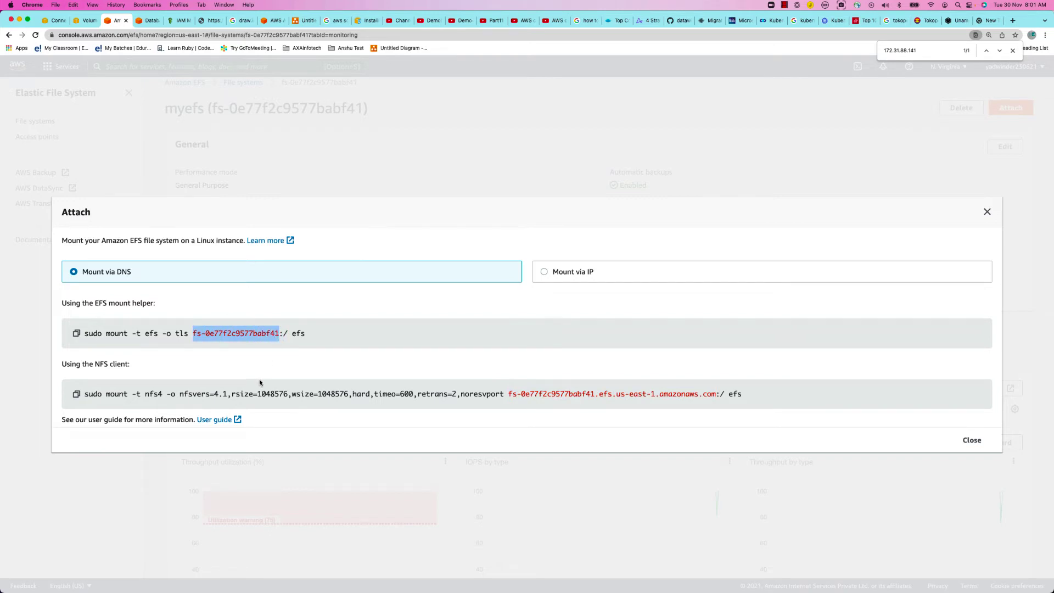
Step: Switch to draw.io and add a tall, narrow rounded rectangle between the Facebook.com servers and myEFS cylinders in the lower diagram
key("super+Tab")
key("super+Tab")
left_click(206, 297)
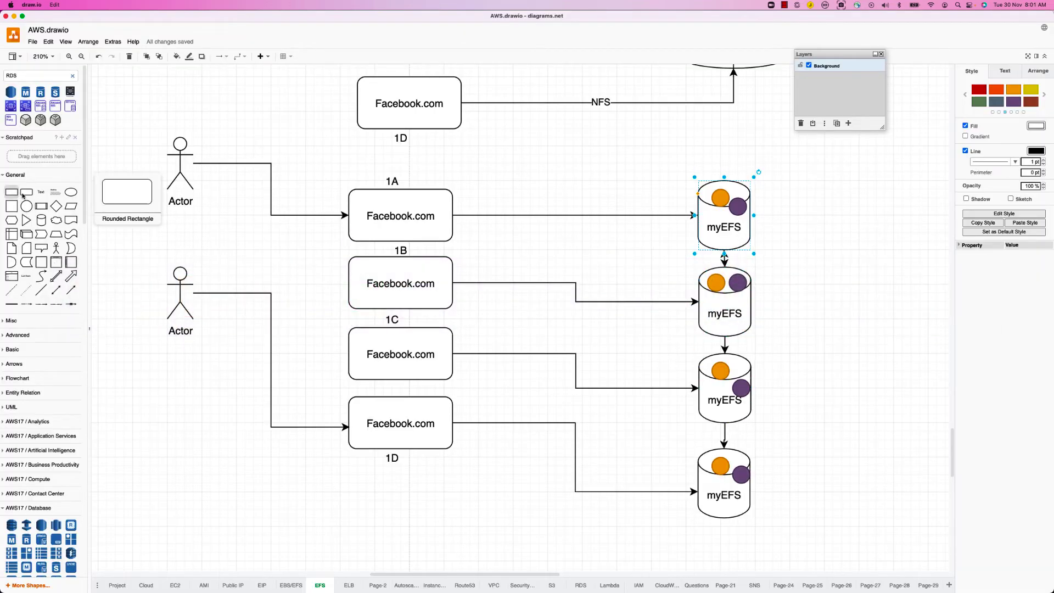
left_click_drag(27, 193, 587, 240)
left_click_drag(601, 309, 617, 409)
scroll(632, 370, "up", 4)
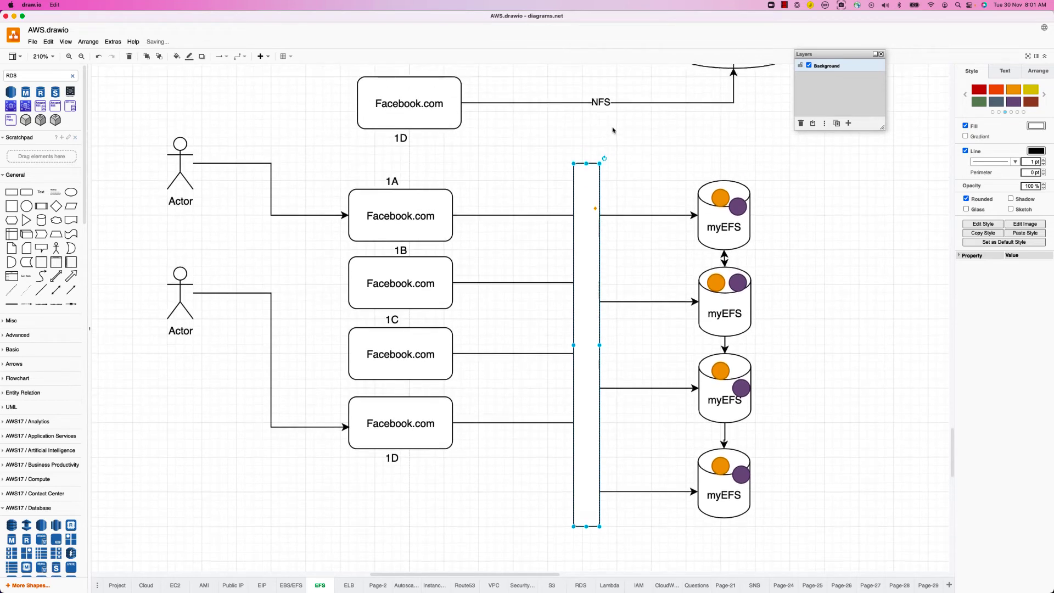
Step: Label the tall rounded rectangle fs-0e77f2c9577babf41 and shift it slightly up and to the right
left_click(639, 176)
left_click(592, 187)
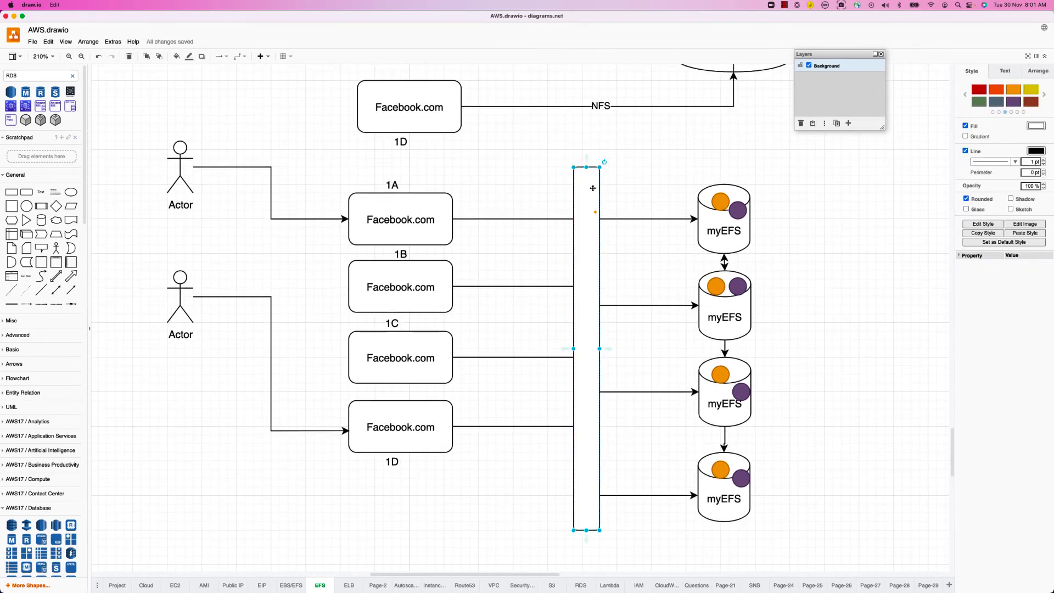
key("super+v")
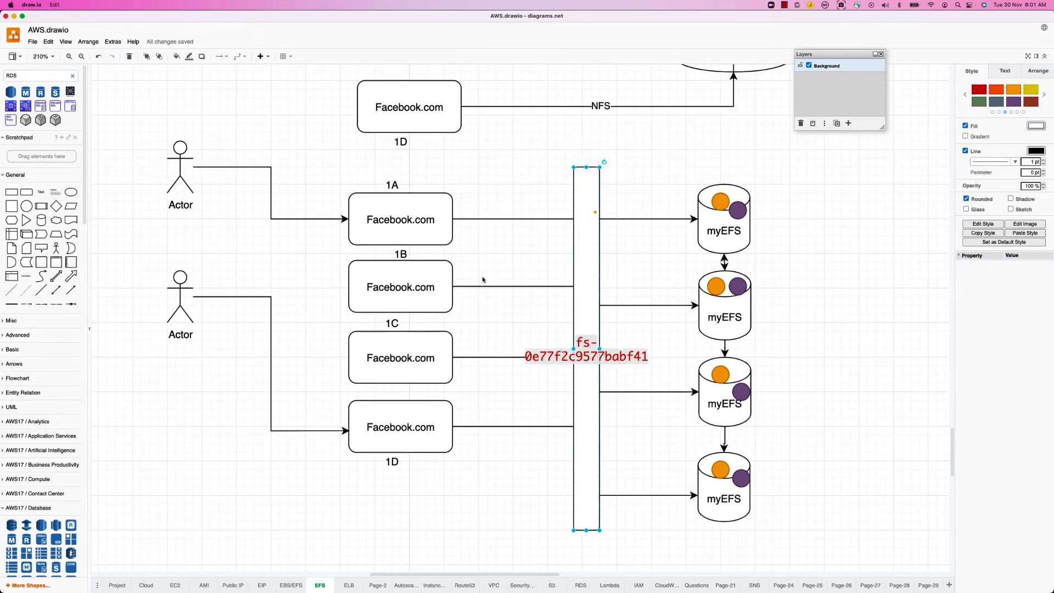
mouse_move(585, 357)
left_mouse_down()
mouse_move(587, 332)
mouse_move(592, 346)
left_mouse_up()
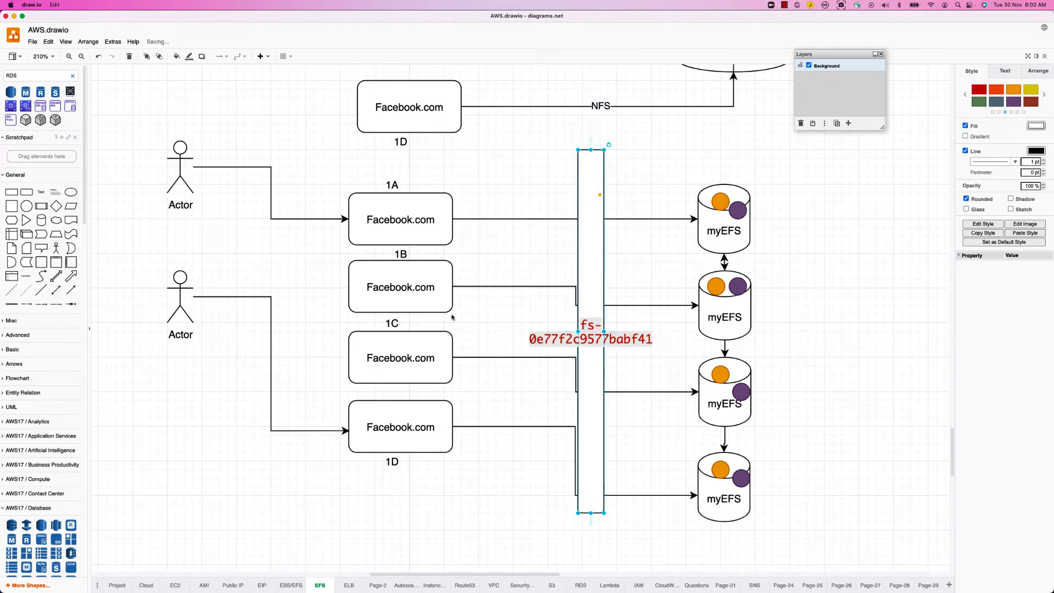
Step: Examine how the upper three Facebook.com servers in the lower diagram reach their myEFS cylinders through the fs-0e77f2c9577babf41 bar
left_click(410, 285)
left_click(711, 314)
left_click(409, 223)
left_click(715, 231)
left_click(406, 357)
left_click(715, 392)
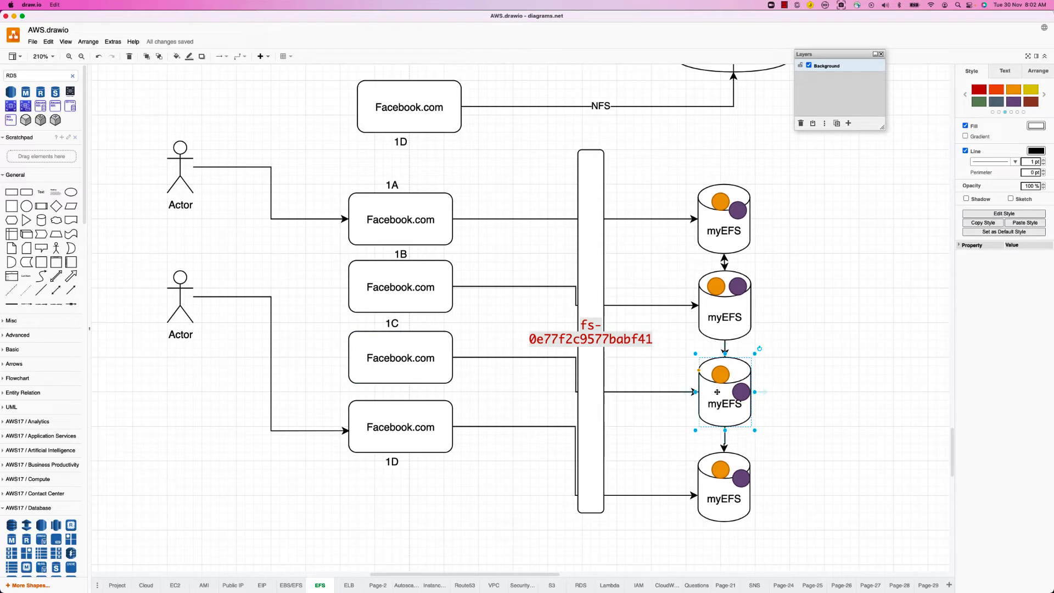
left_click(609, 340)
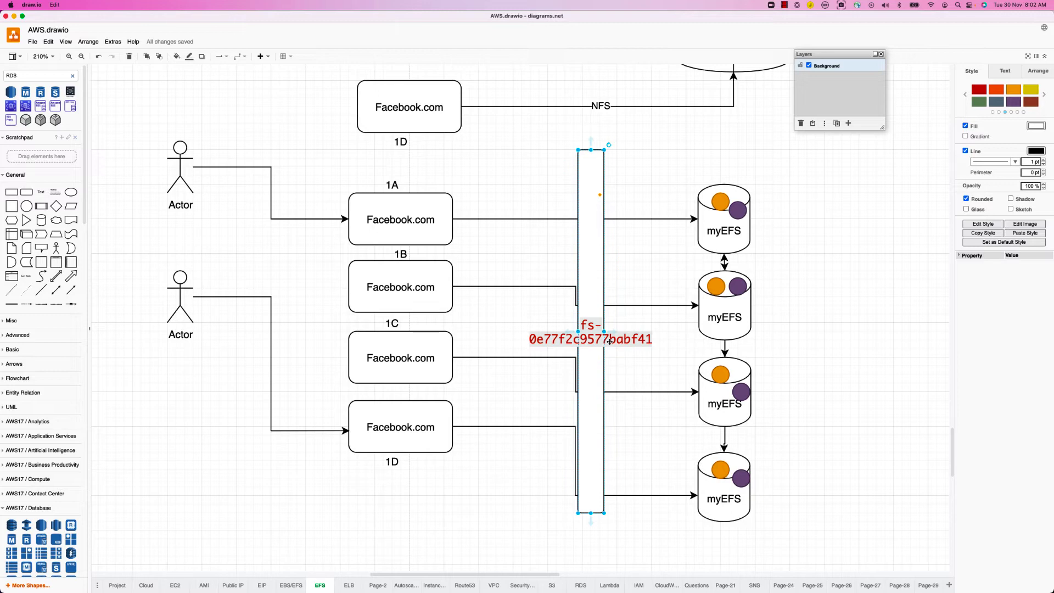
Step: Switch to PowerPoint and review the Introduction to EFS and EFS Benefits slides
key("super+Tab")
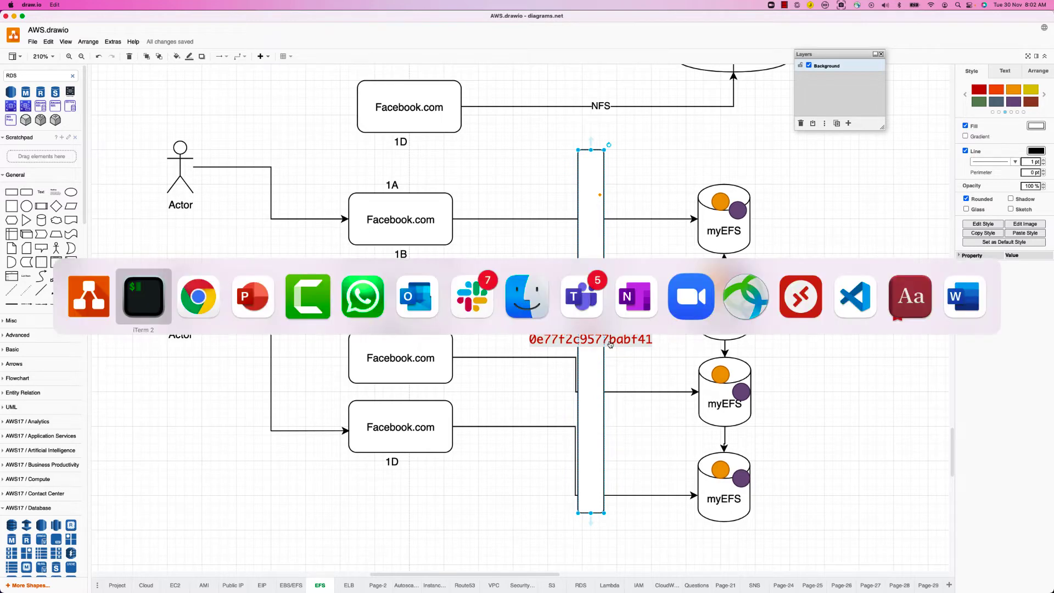
key("super+Tab")
key("super+Tab")
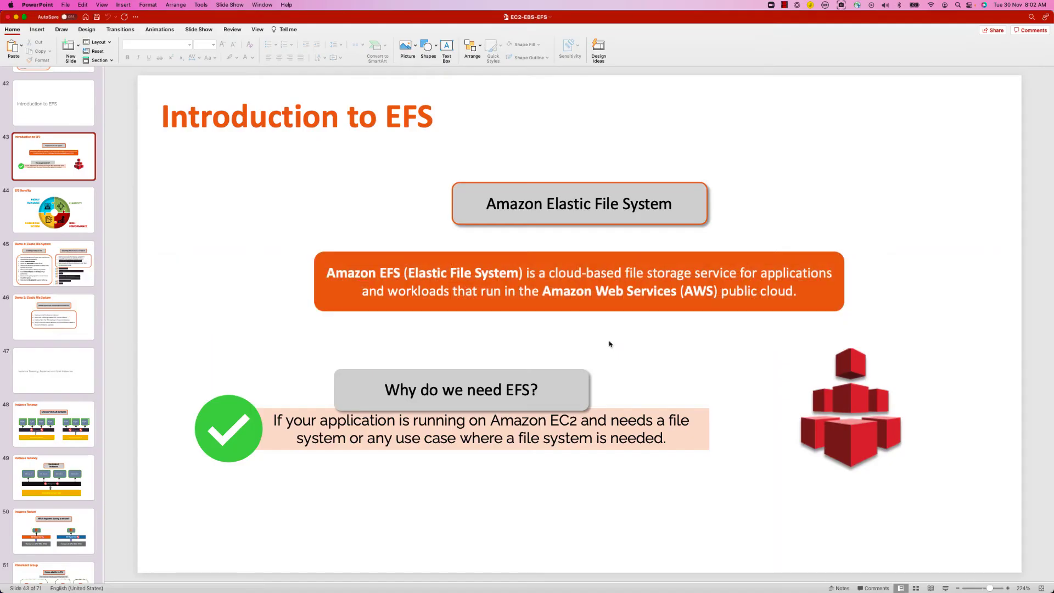
left_click(443, 434)
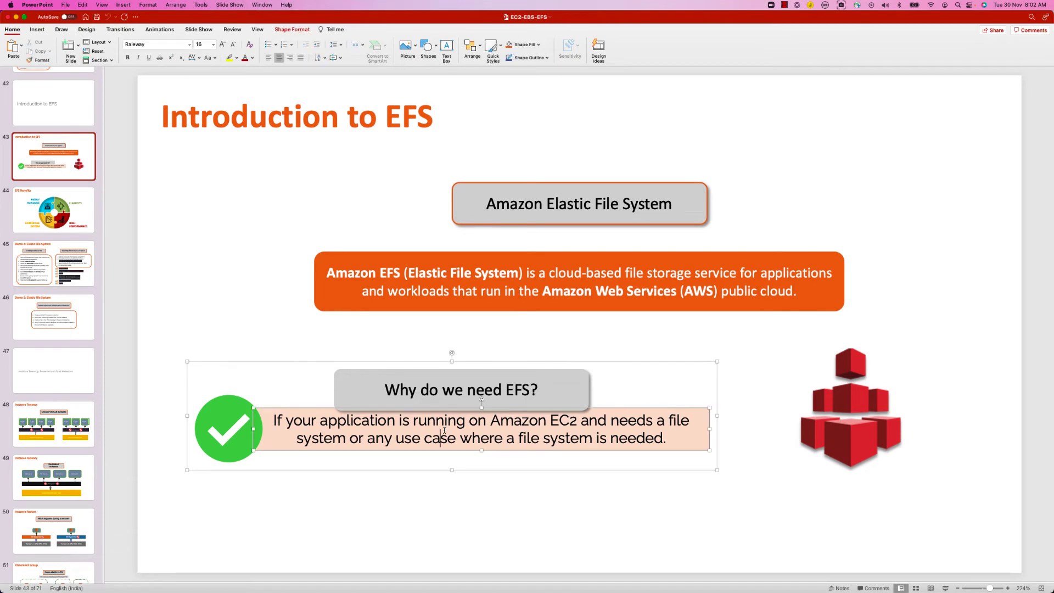
left_click(821, 160)
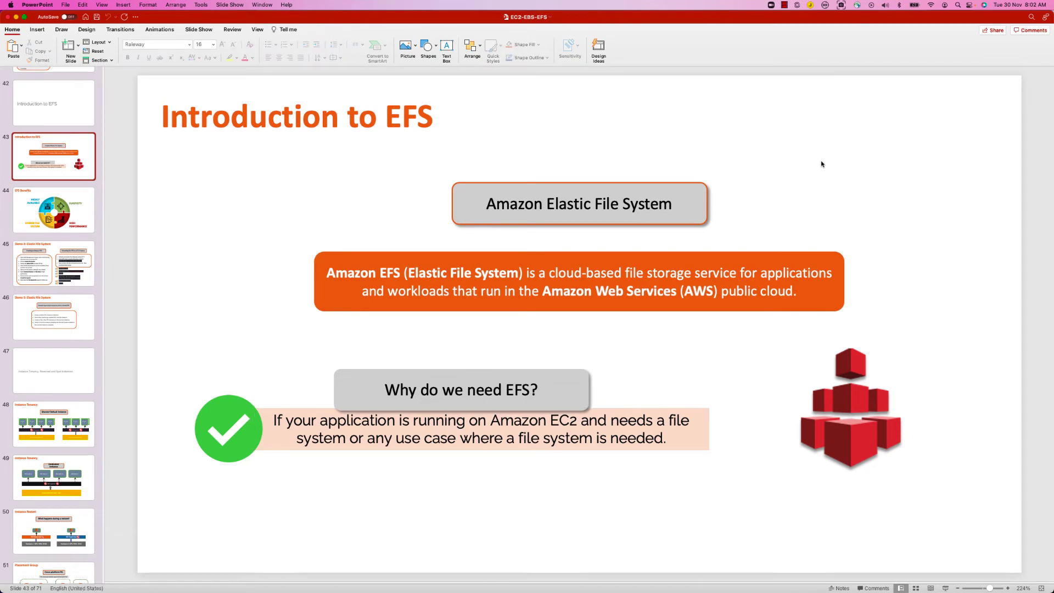
scroll(821, 164, "down", 1)
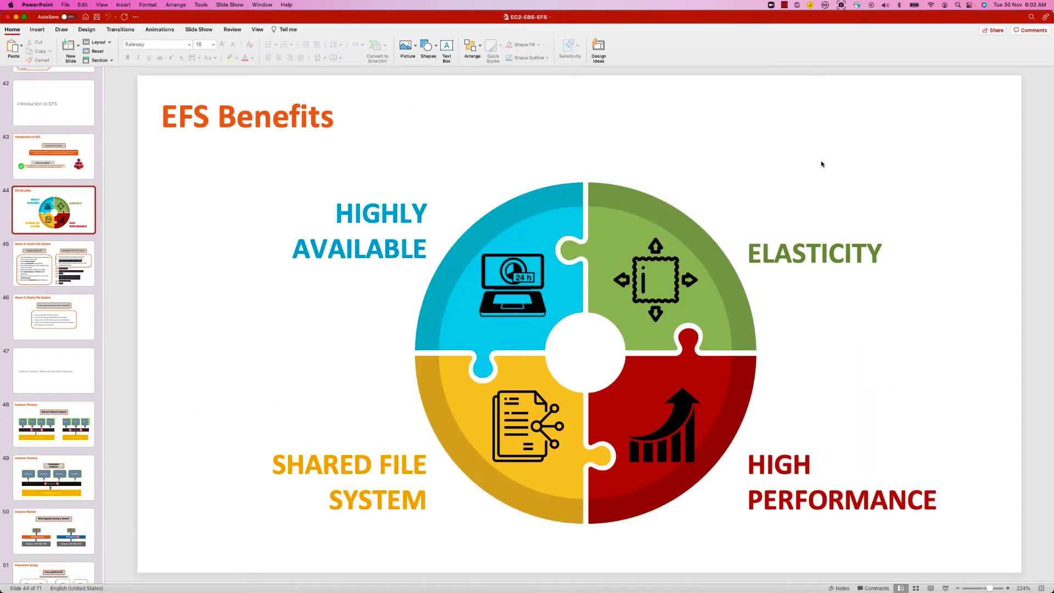
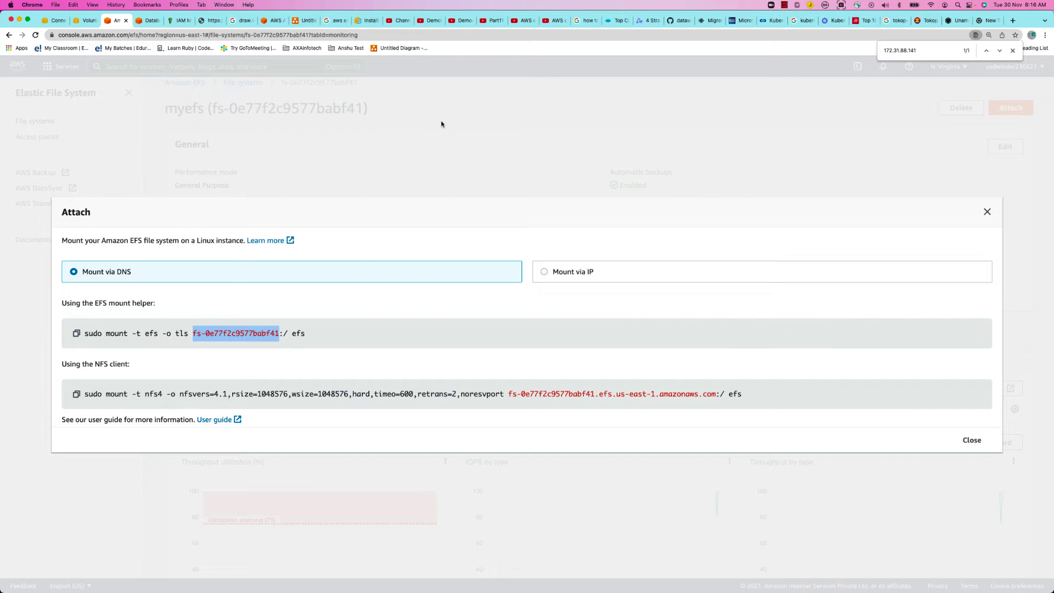
Step: View the Instance Tenancy slide in PowerPoint, then look through the diagrams on the Cloud page in draw.io
key("super+Tab")
key("super+Tab")
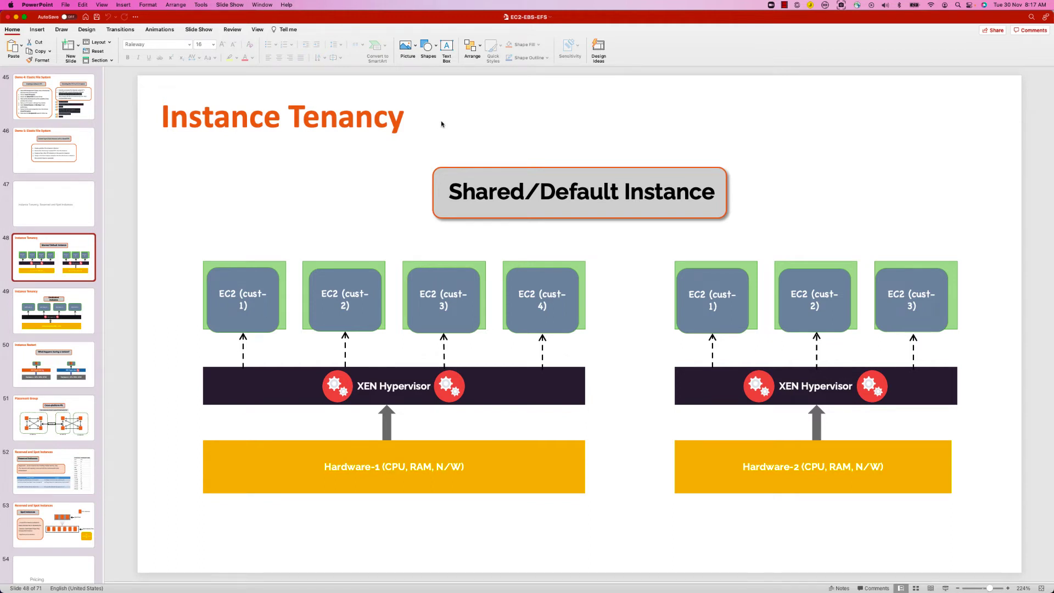
key("super+Tab")
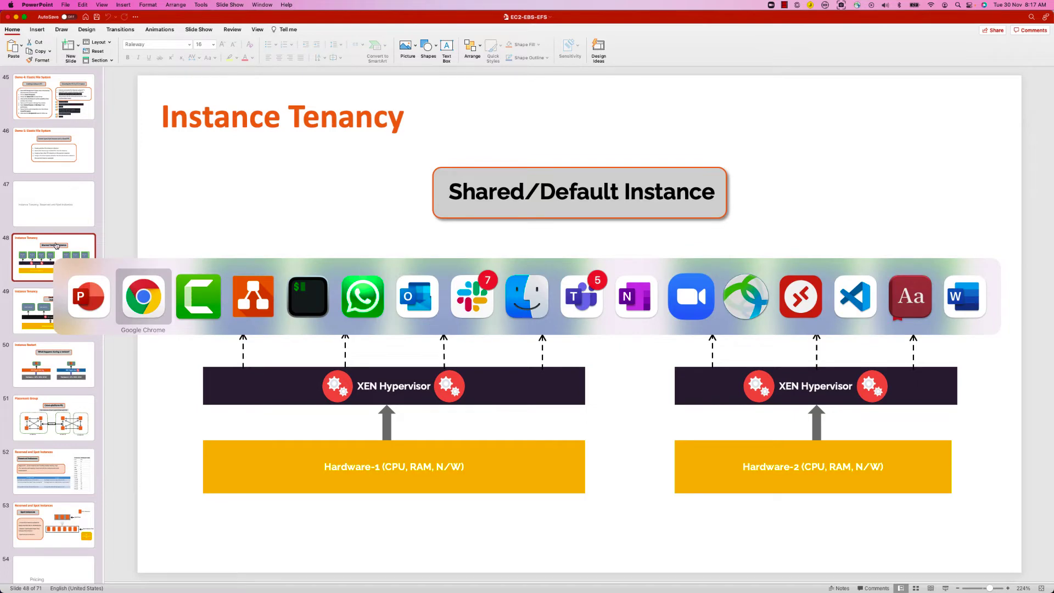
left_click(273, 307)
left_click(146, 587)
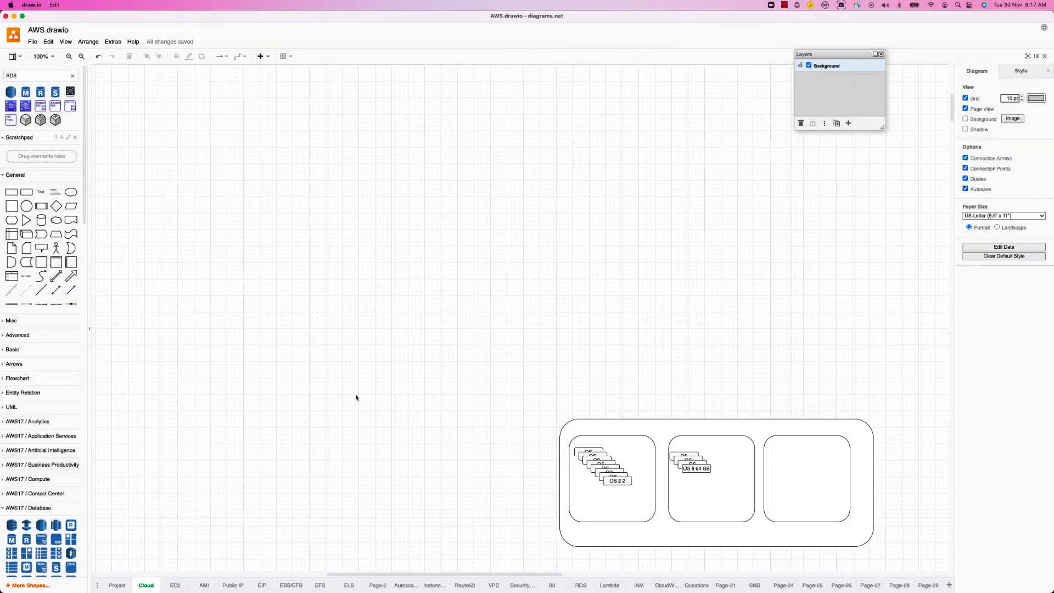
scroll(355, 397, "down", 20)
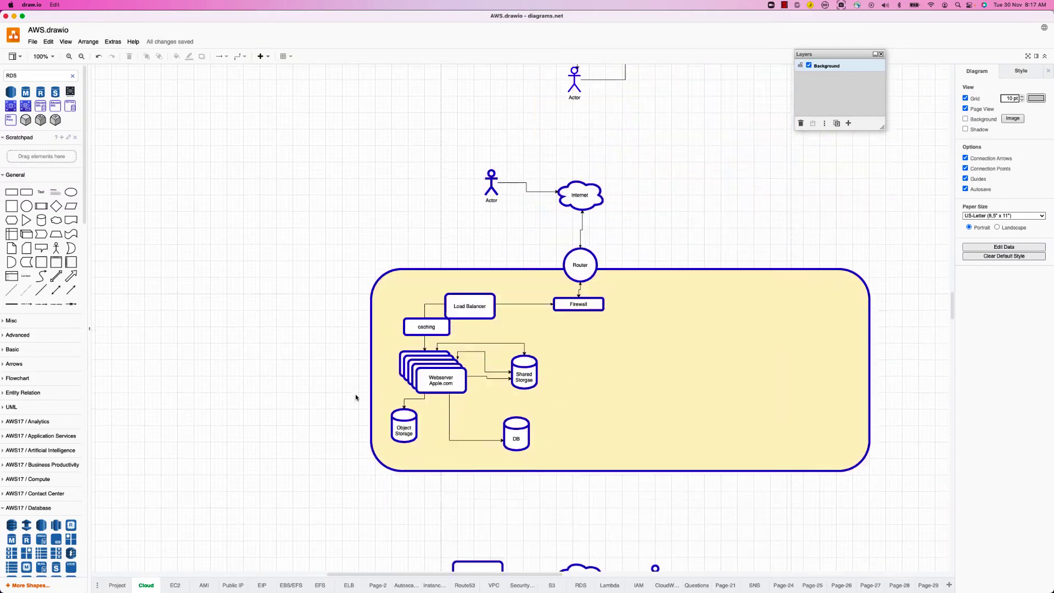
scroll(355, 396, "down", 20)
scroll(354, 396, "down", 5)
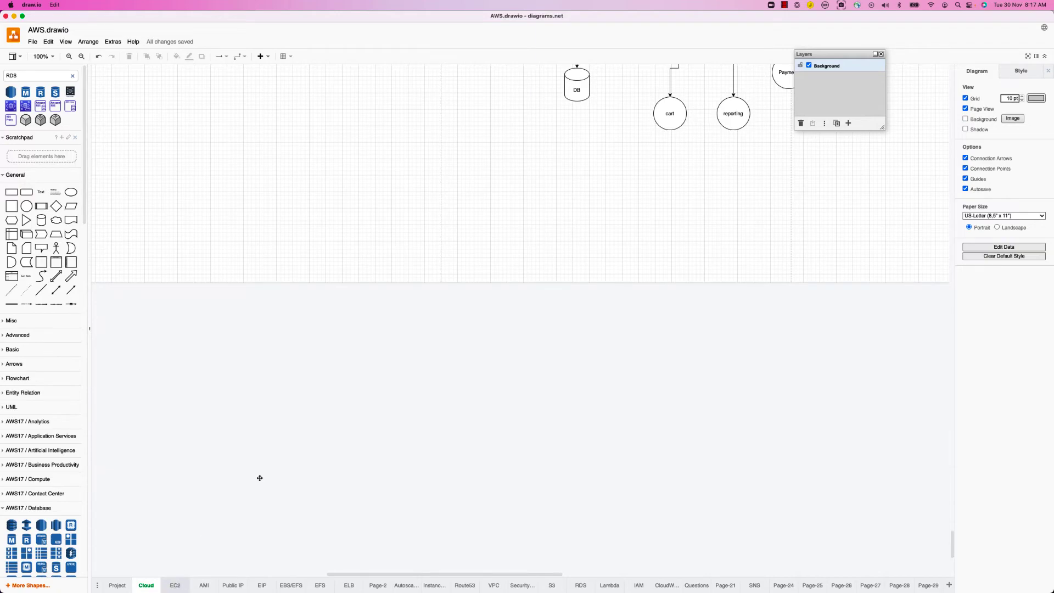
Step: Look through the diagrams on the EC2 page to find the five purple racks above the HYBRID Internet cloud
key("ctrl+shift+Page_Down")
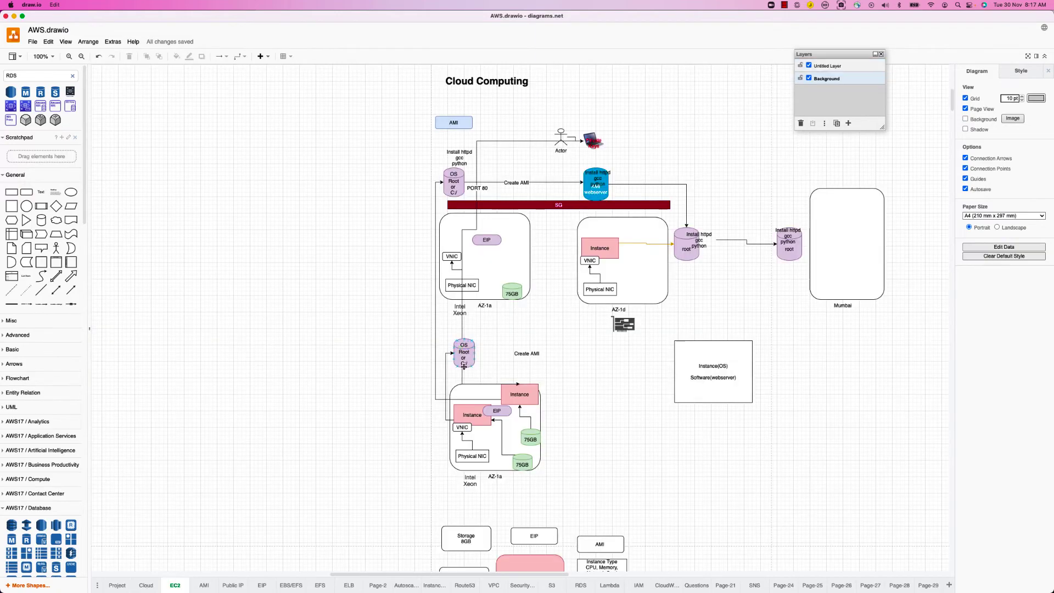
scroll(463, 368, "down", 5)
scroll(463, 369, "down", 20)
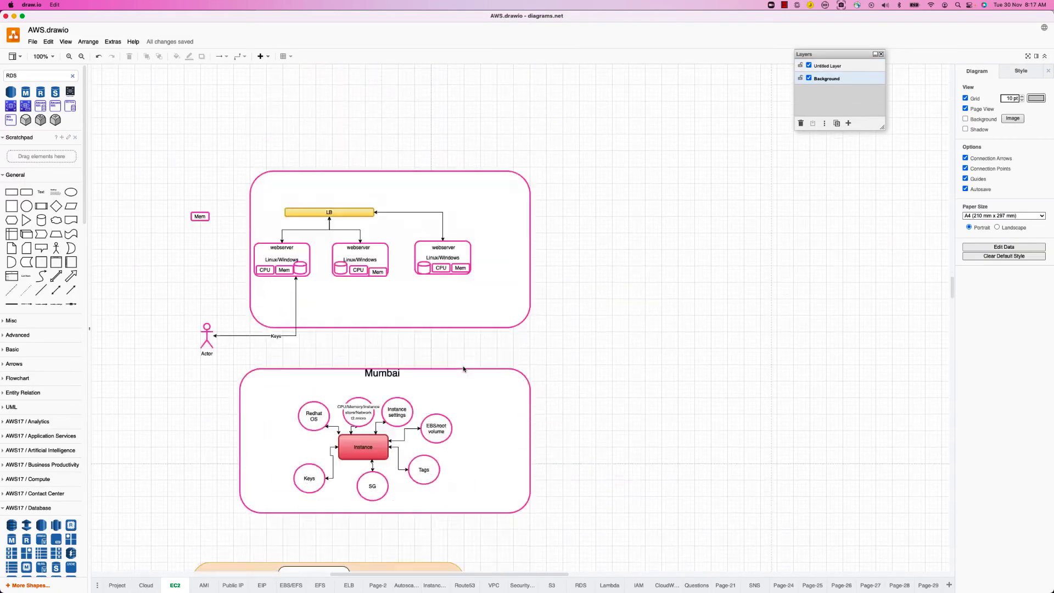
scroll(463, 368, "down", 20)
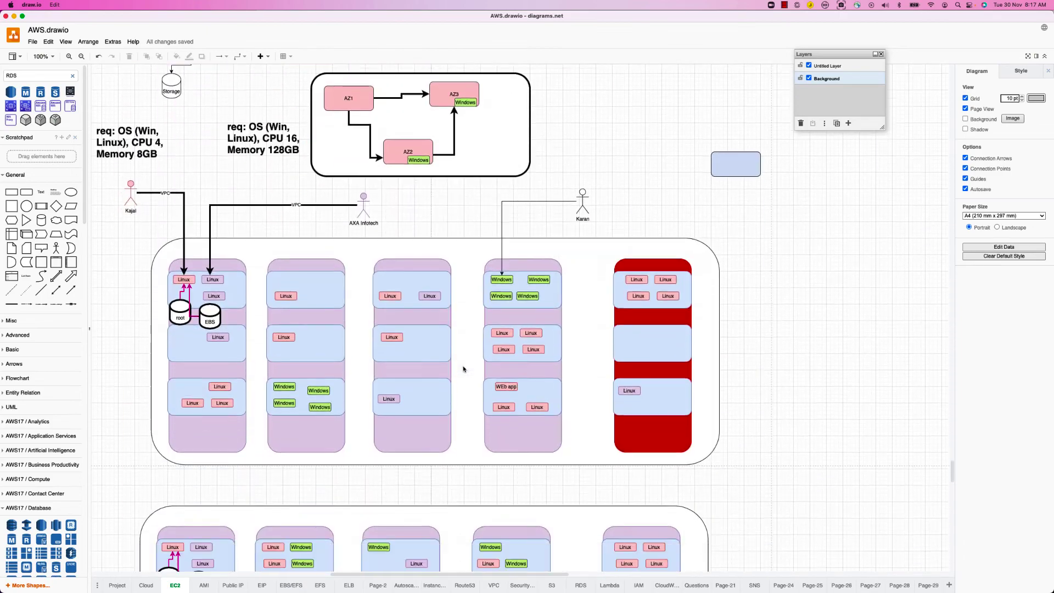
scroll(463, 369, "up", 5)
scroll(463, 369, "down", 6)
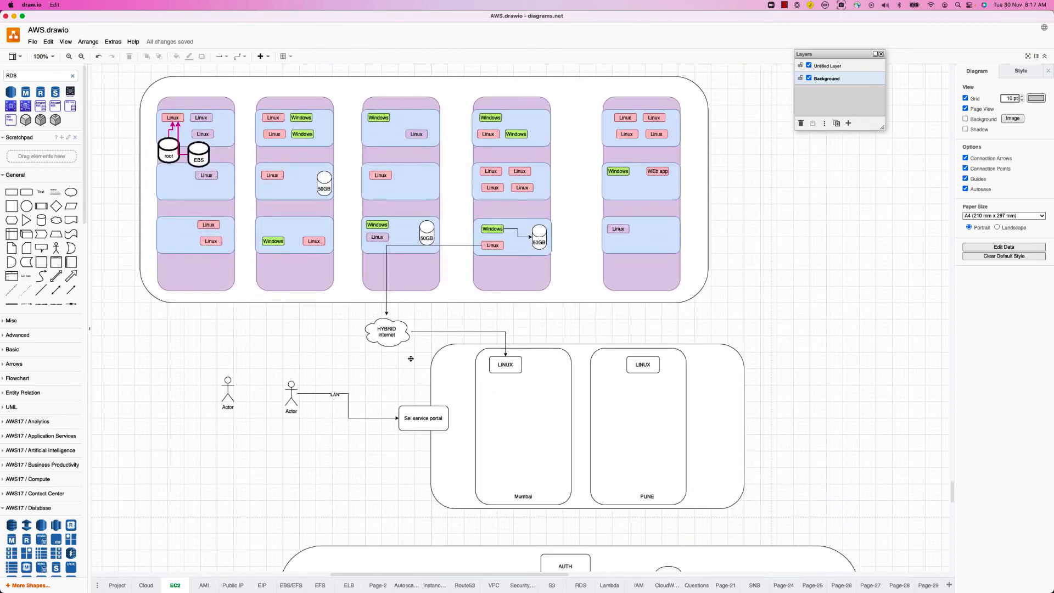
scroll(334, 368, "left", 4)
scroll(333, 369, "up", 2)
scroll(334, 368, "left", 3)
left_click(479, 194)
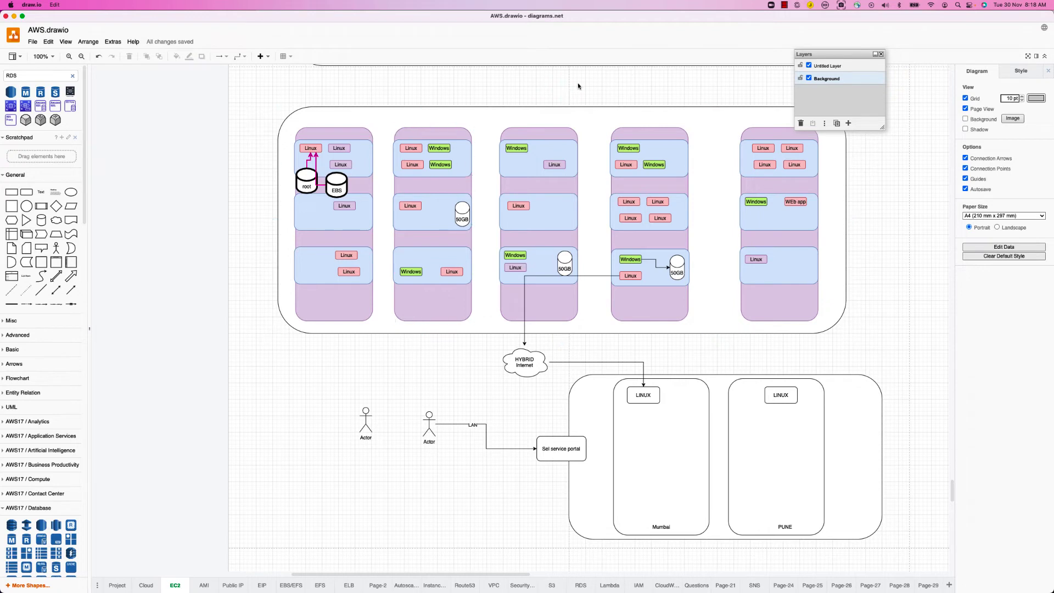
Step: Move the upper Windows box from the second rack's top server to the third rack's middle server
left_click(521, 149)
left_click(438, 149)
left_click_drag(438, 150, 550, 214)
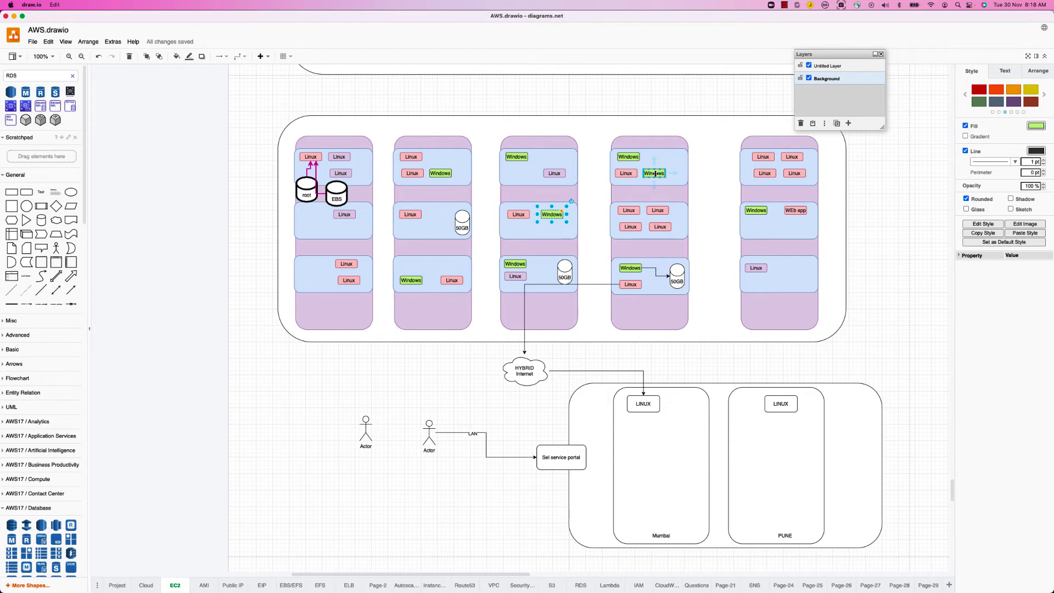
left_click(518, 215)
left_click(520, 281)
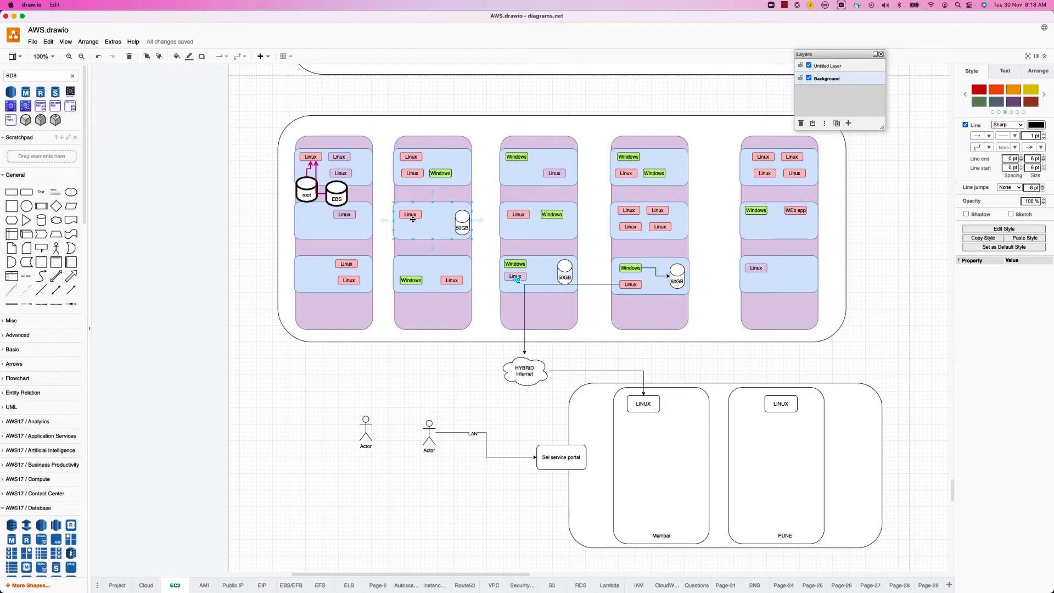
left_click(486, 232)
scroll(486, 232, "right", 2)
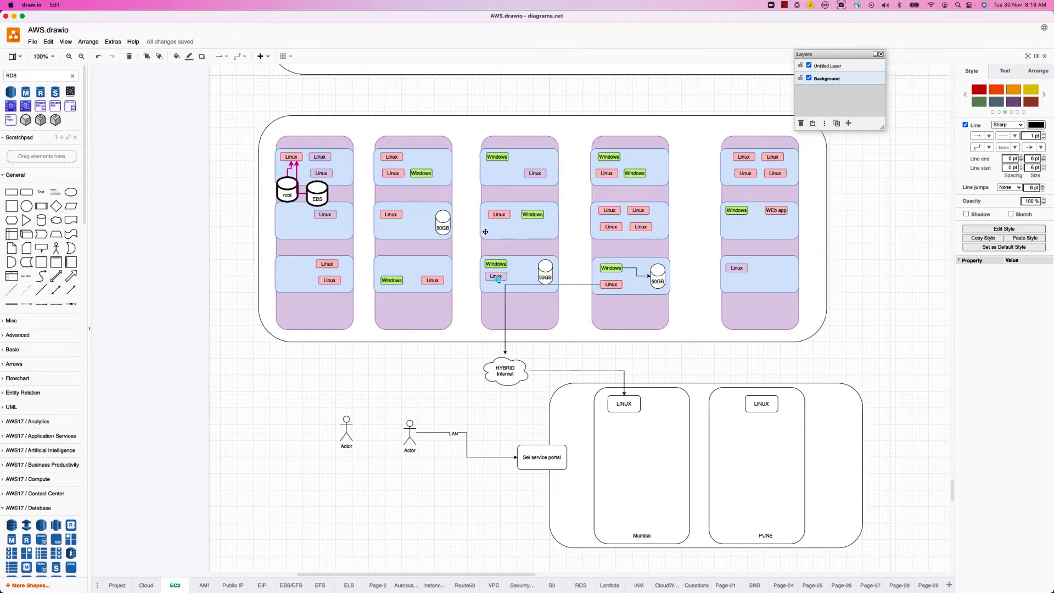
Step: Nudge the upper Linux box in the first rack's bottom server and move the second rack's top-server Windows box to the third rack's top server
left_click(322, 287)
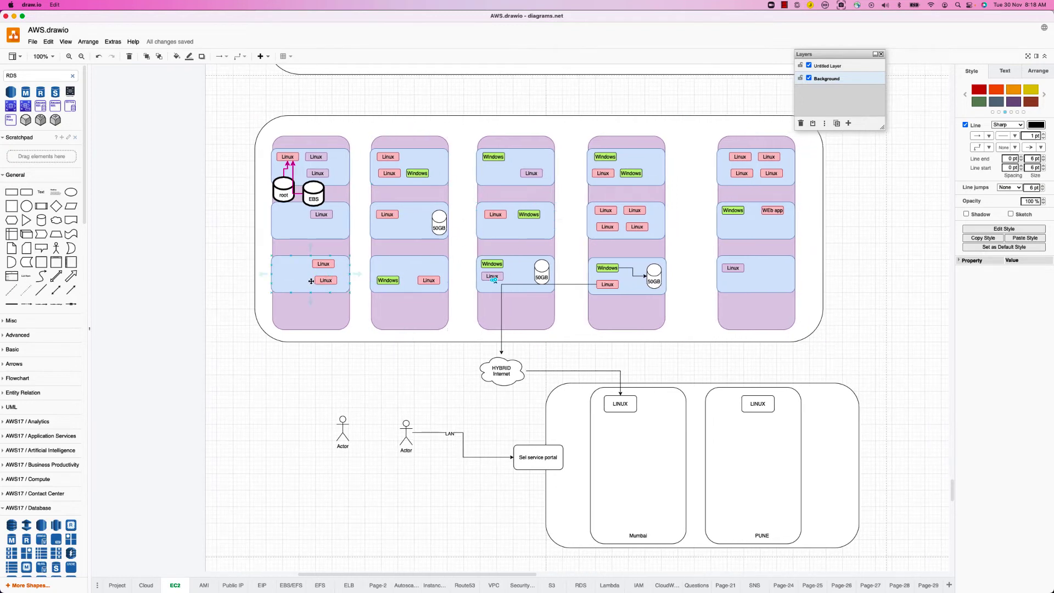
left_click(348, 244)
mouse_move(322, 264)
left_mouse_down()
mouse_move(221, 261)
mouse_move(327, 265)
left_mouse_up()
left_click_drag(415, 174, 496, 172)
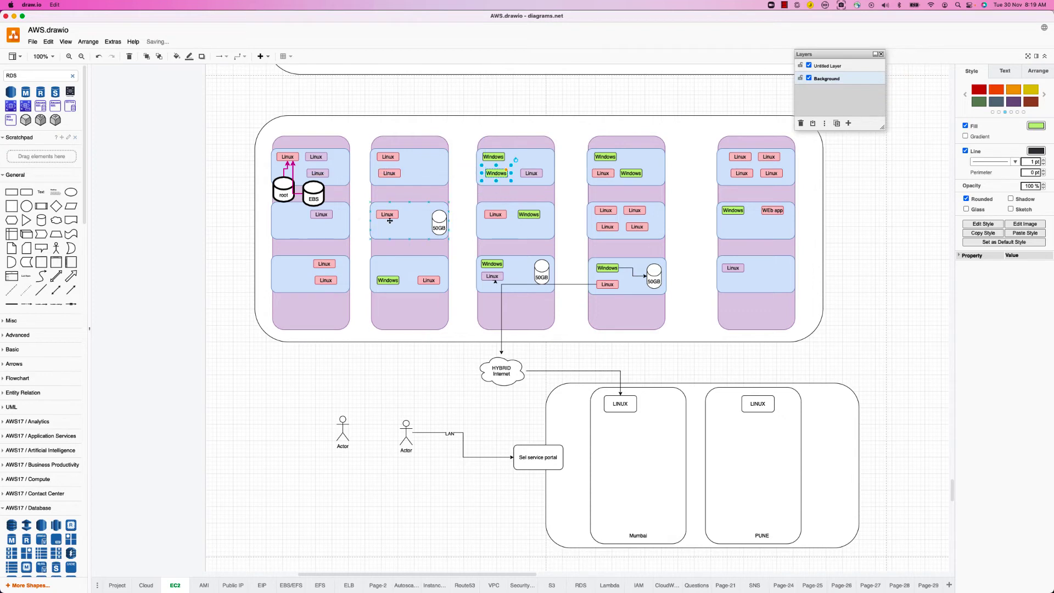
left_click(388, 168)
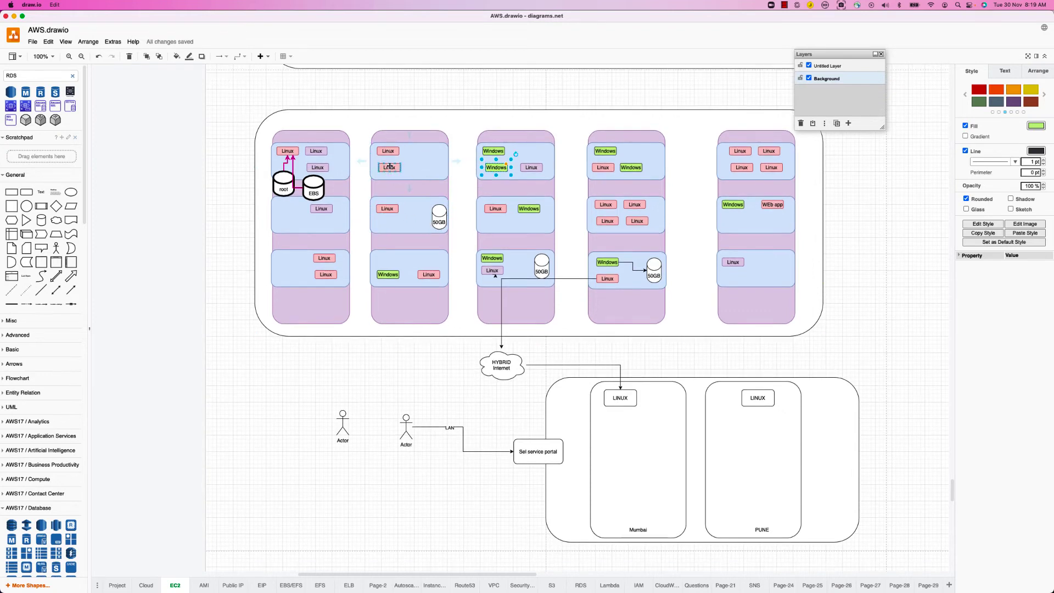
left_click(385, 151)
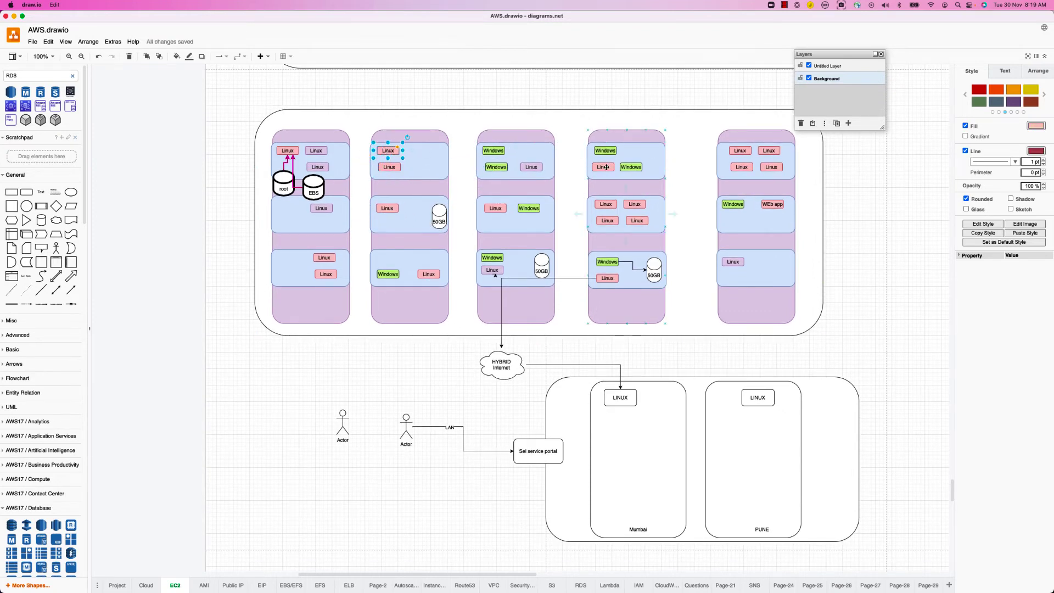
Step: Move the fourth rack's top-server Linux box to the fifth rack's middle server, and that server's Windows box down to the bottom server
left_click_drag(606, 168, 767, 266)
left_click(730, 203)
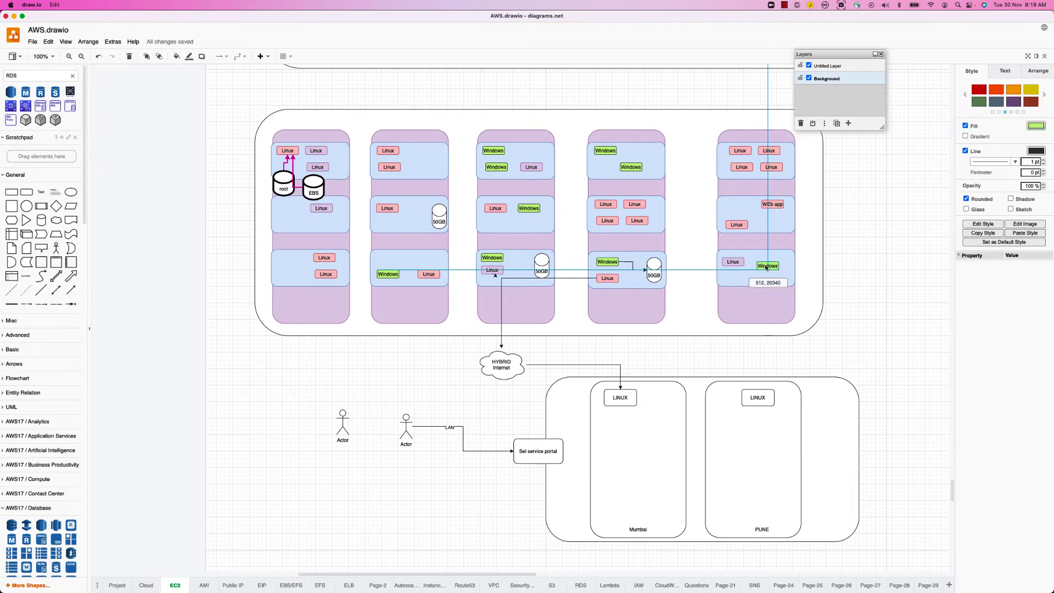
left_click_drag(737, 225, 736, 203)
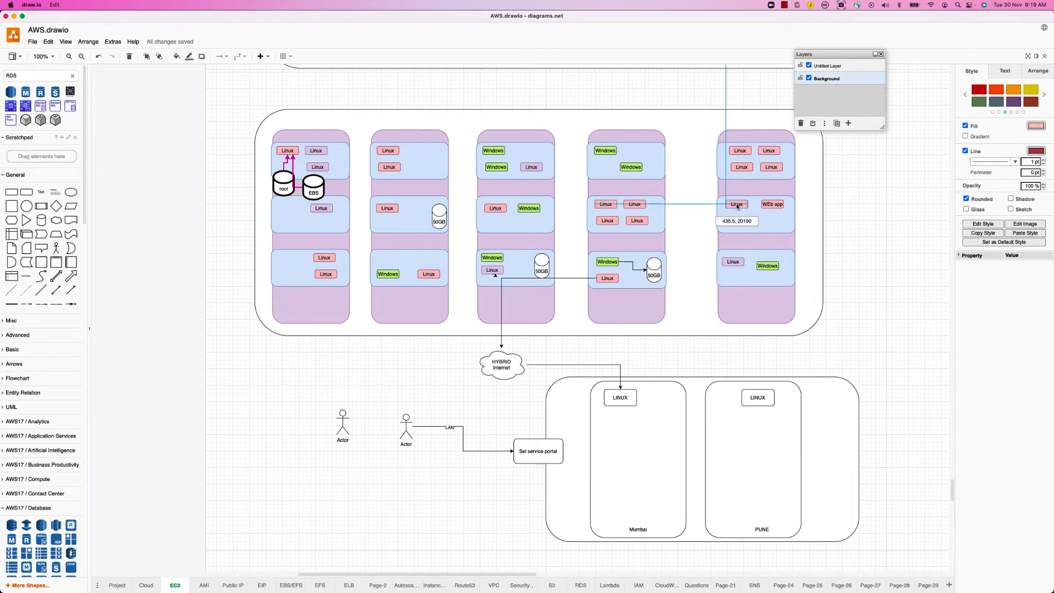
Step: Copy the Linux box of the second rack's middle server into the fifth rack's middle server and the first rack's bottom server
left_click(382, 208)
left_click_drag(381, 208, 739, 222)
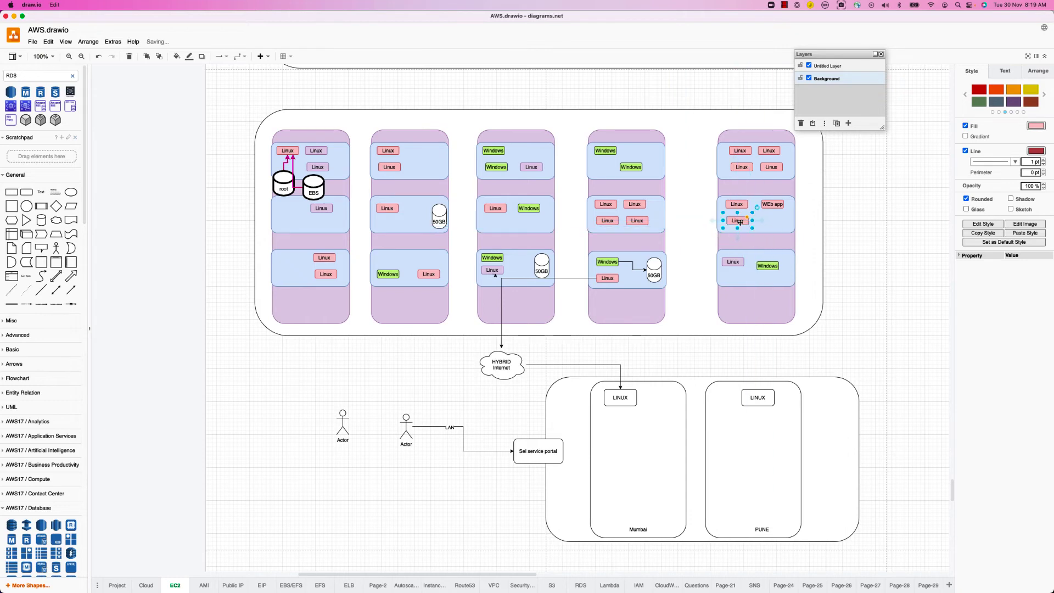
key("super+v")
left_click_drag(399, 218, 295, 275)
Step: Move the Windows box from the second rack's bottom server to the third rack's bottom server
left_click_drag(387, 274, 518, 262)
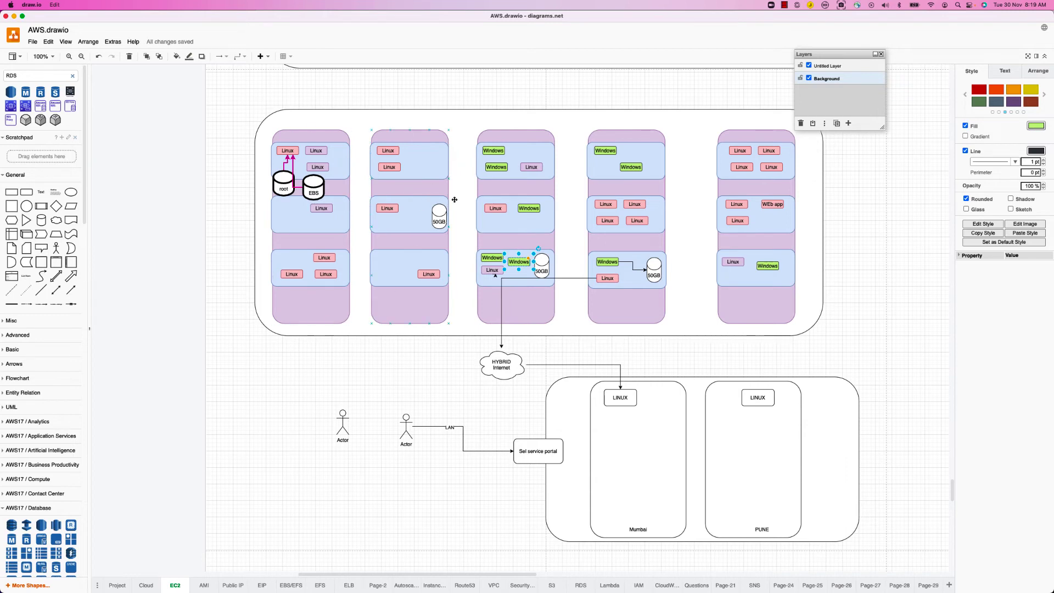
key("super+Tab")
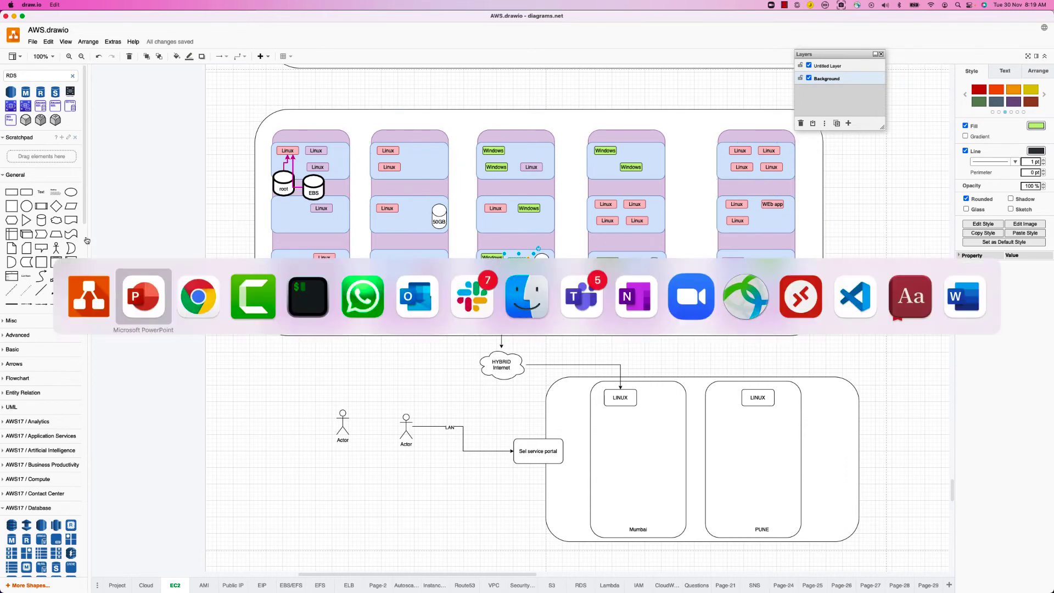
key("Escape")
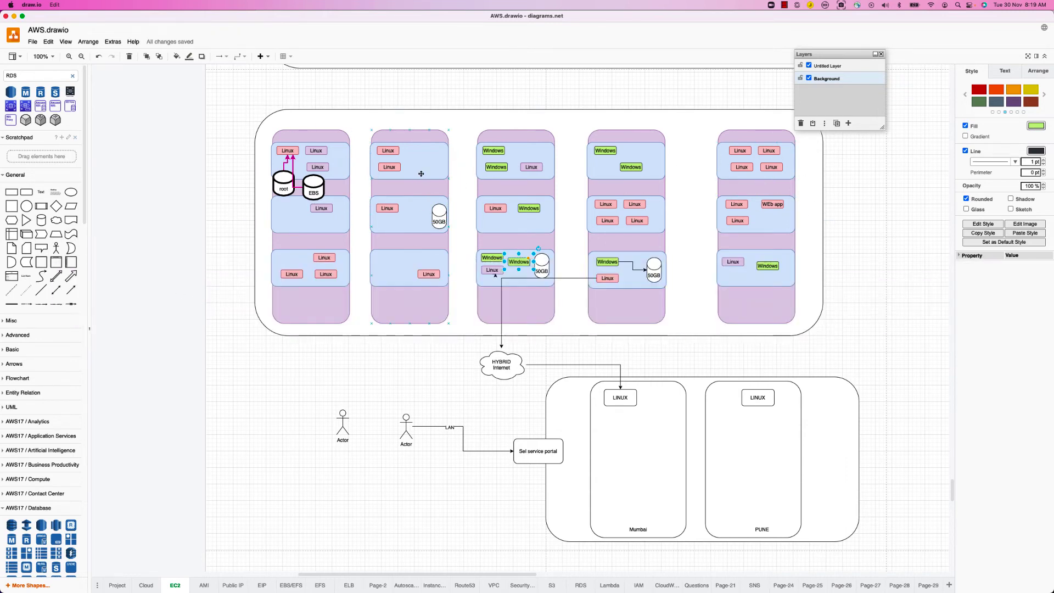
Step: Switch to the AWS console in Chrome and start launching an Amazon Linux 2 Kernel 5.10 instance, continuing to its instance details
key("super+Tab")
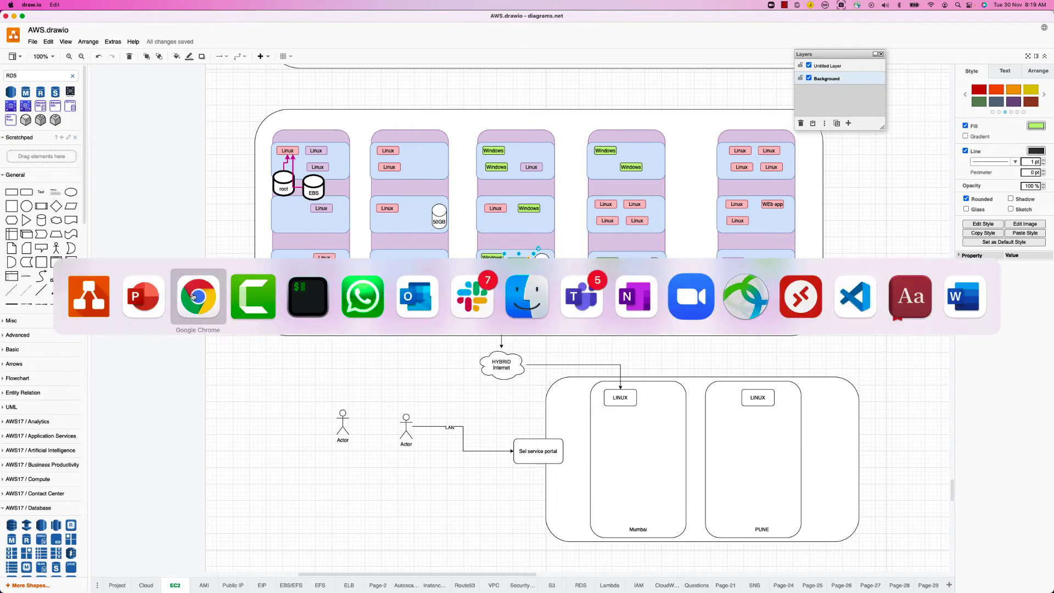
left_click(55, 20)
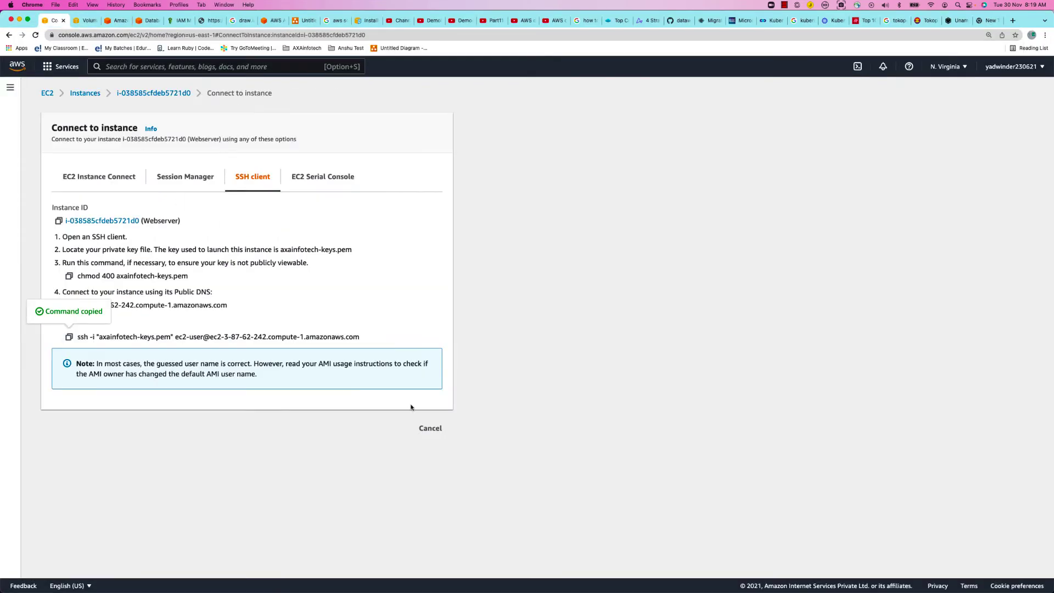
left_click(91, 95)
left_click(978, 91)
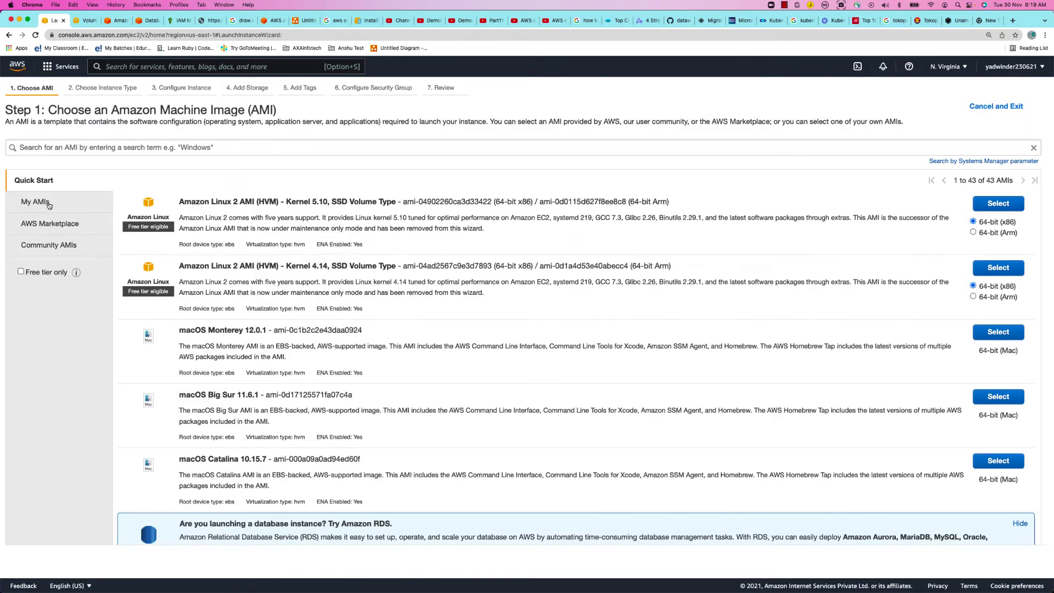
left_click(995, 204)
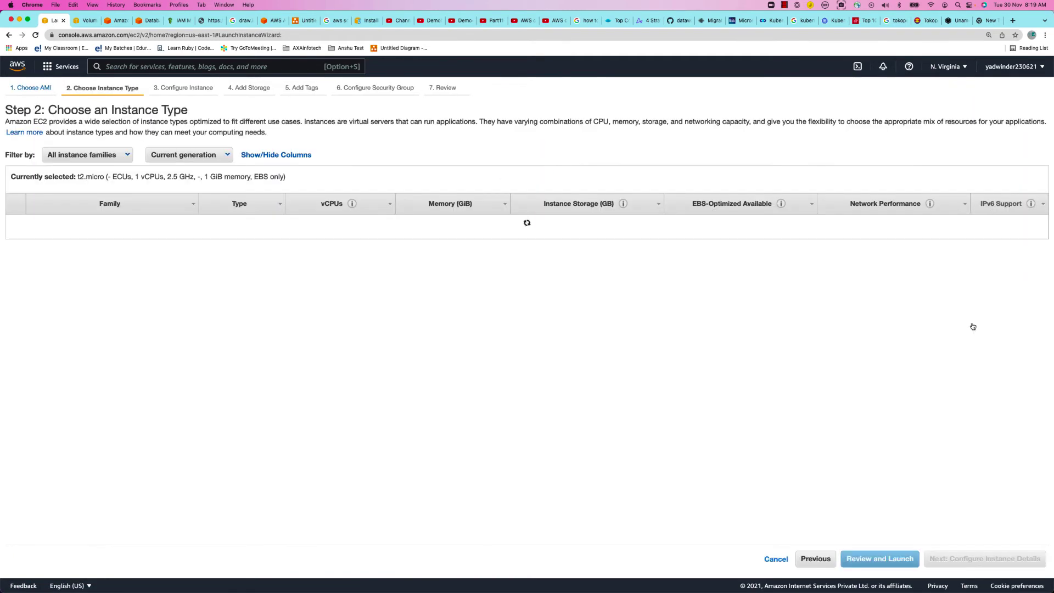
left_click(996, 560)
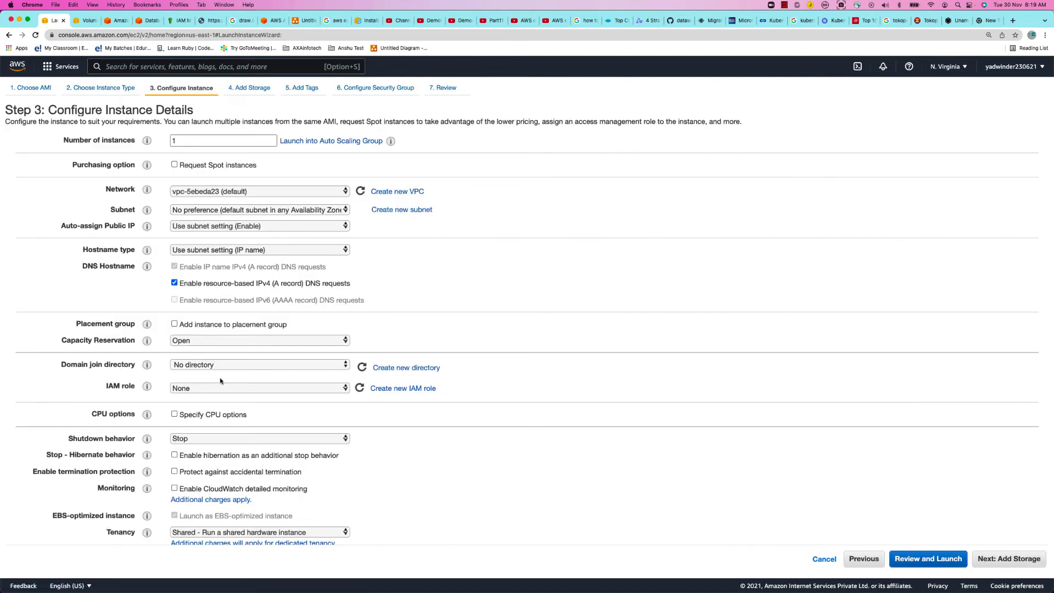
Step: Review the Tenancy options for the instance, keeping Shared - Run a shared hardware instance
scroll(233, 414, "down", 3)
scroll(233, 413, "down", 1)
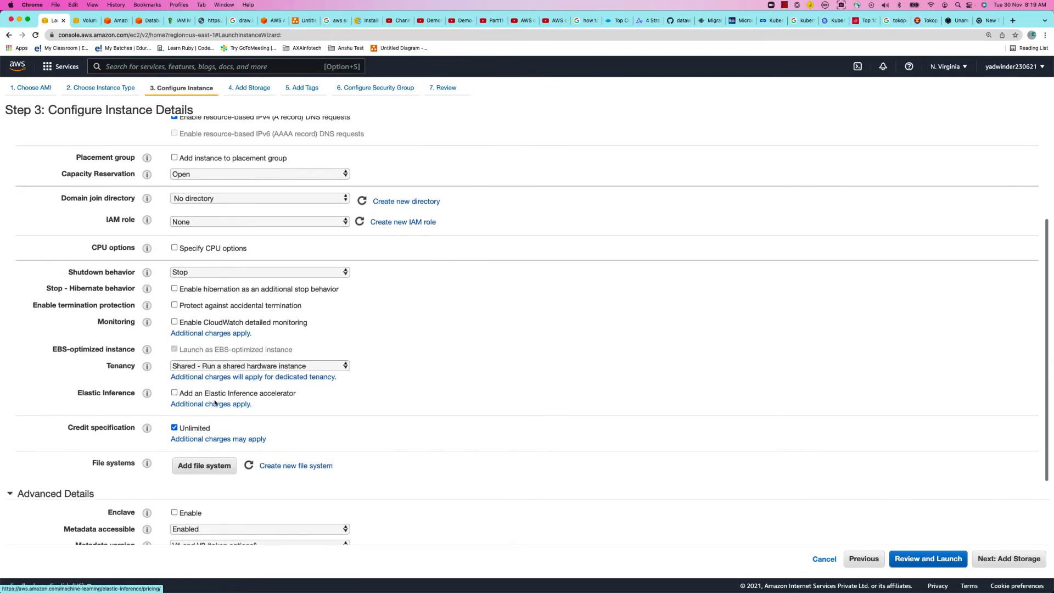
left_click(228, 367)
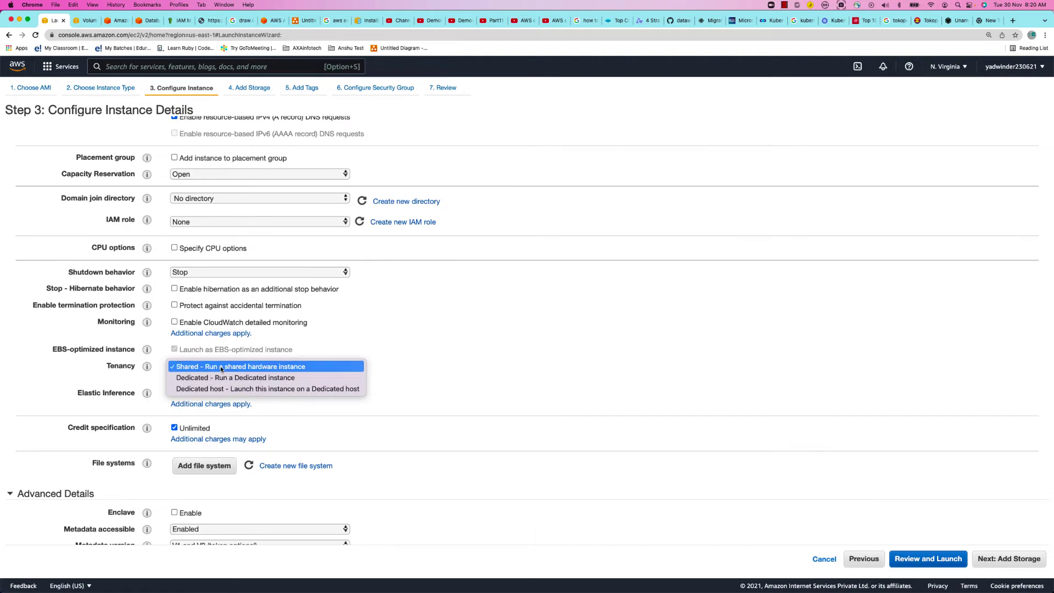
left_click(221, 367)
Step: Return briefly to the rack diagram in draw.io, then switch to PowerPoint and view the Dedicated Instance and Instance Restart slides
key("super+Tab")
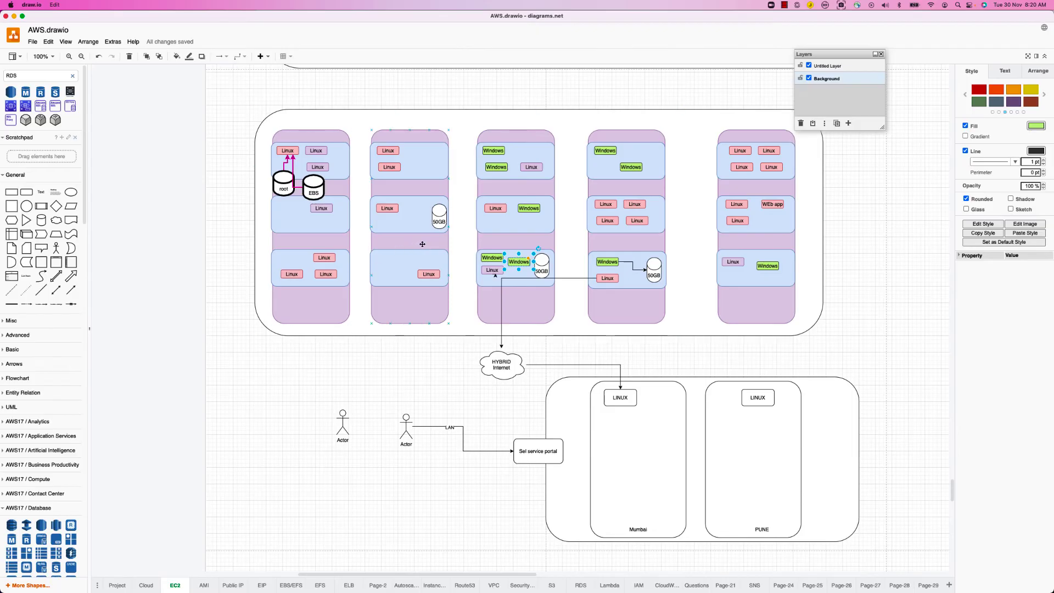
left_click(666, 201)
key("super+Tab")
key("super+Tab")
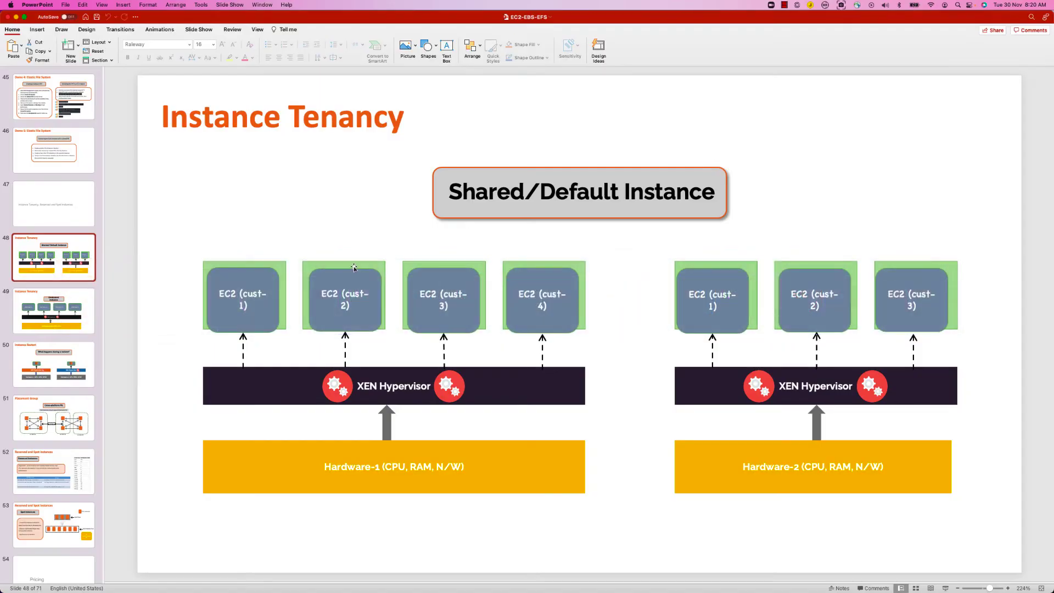
left_click(872, 184)
key("Down")
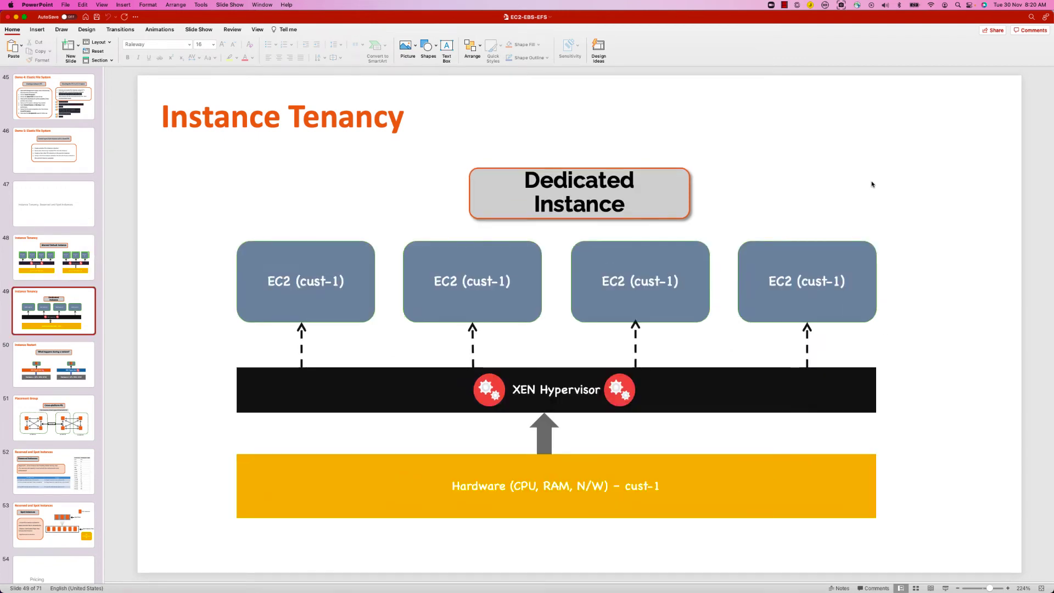
key("Down")
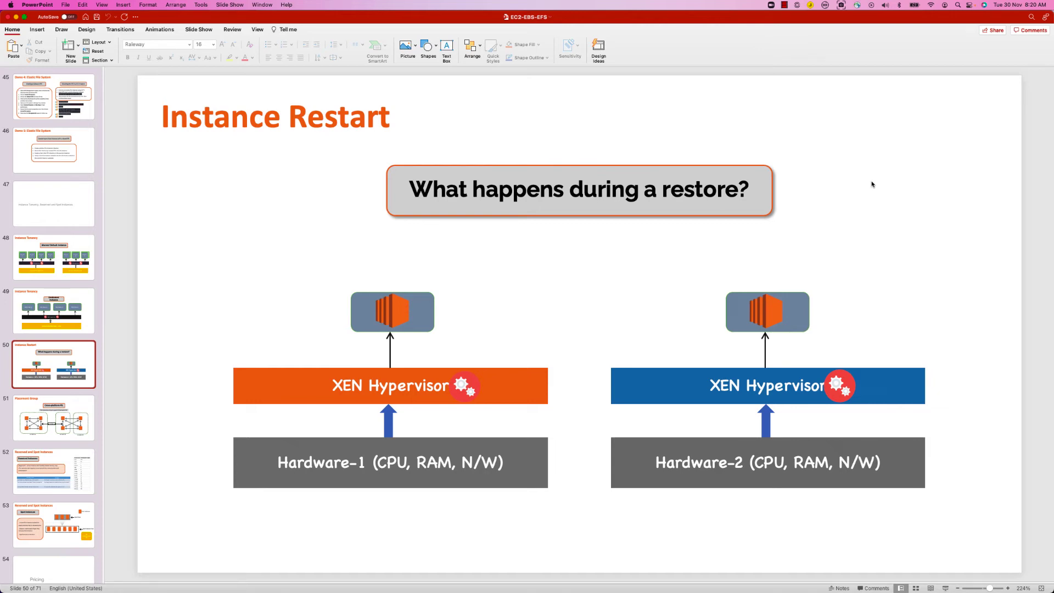
Step: Switch to draw.io and move one Linux box from the second rack's top server down to its bottom server
key("super+Tab")
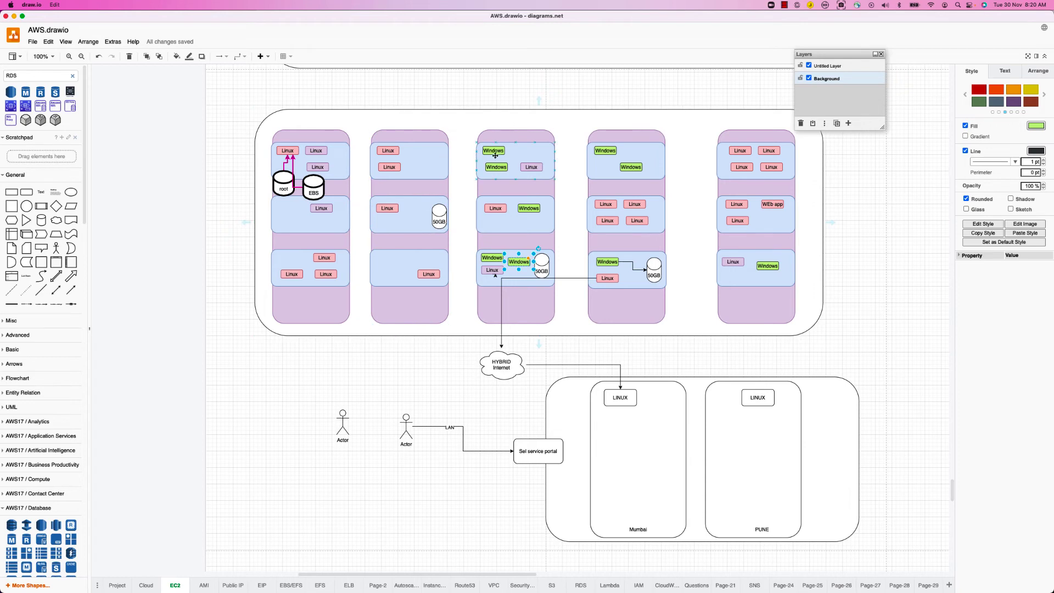
left_click(408, 154)
mouse_move(388, 151)
left_mouse_down()
mouse_move(386, 131)
mouse_move(387, 156)
mouse_move(401, 156)
left_mouse_up()
left_click(389, 167)
left_click_drag(391, 167, 389, 277)
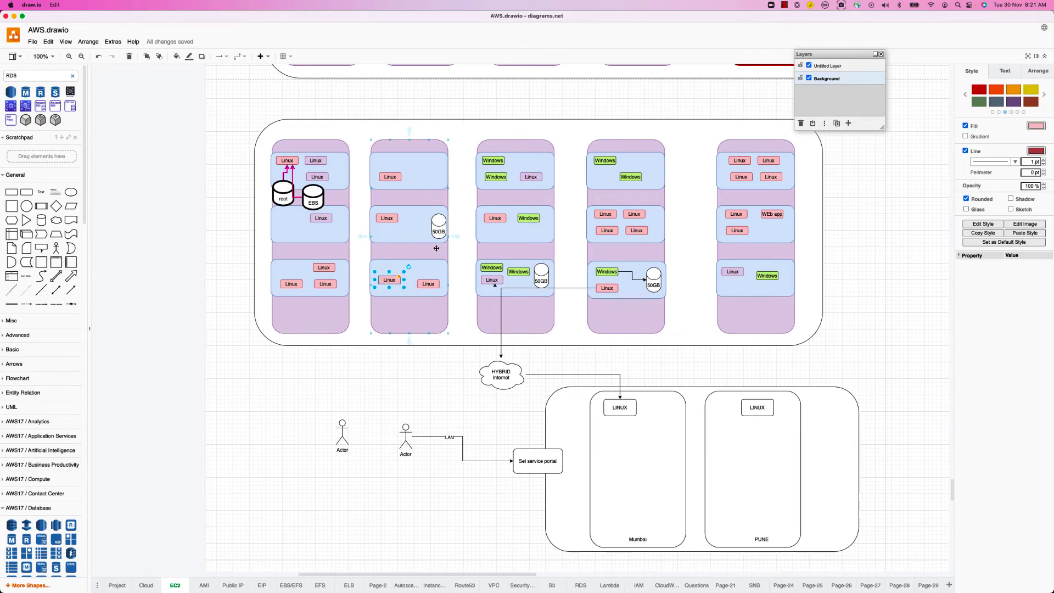
Step: Switch to PowerPoint and go past the Placement Group slide to the Reserved Instances slide
key("super+Tab")
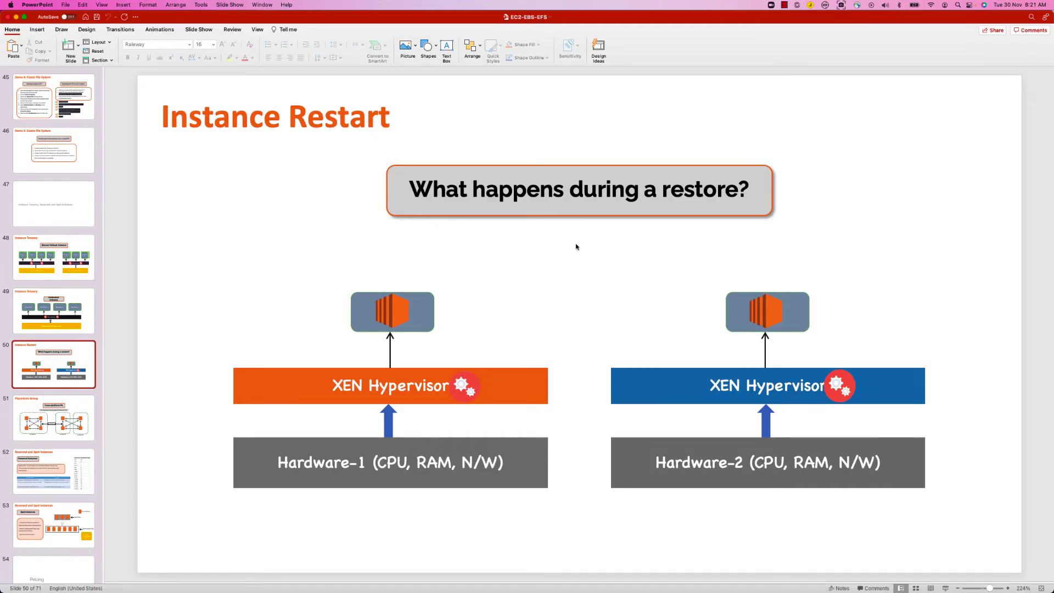
key("Down")
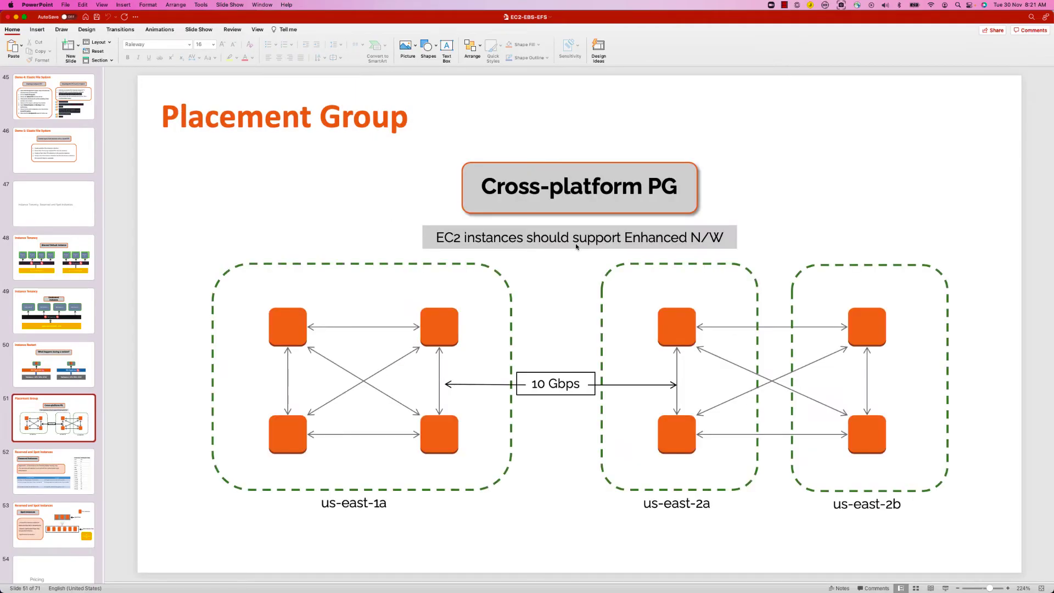
key("Down")
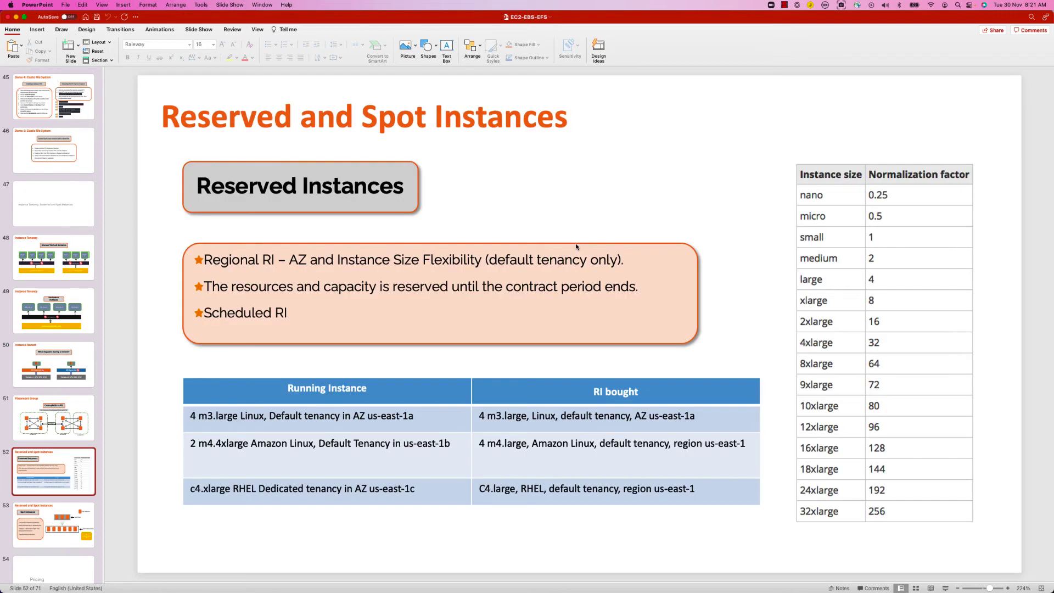
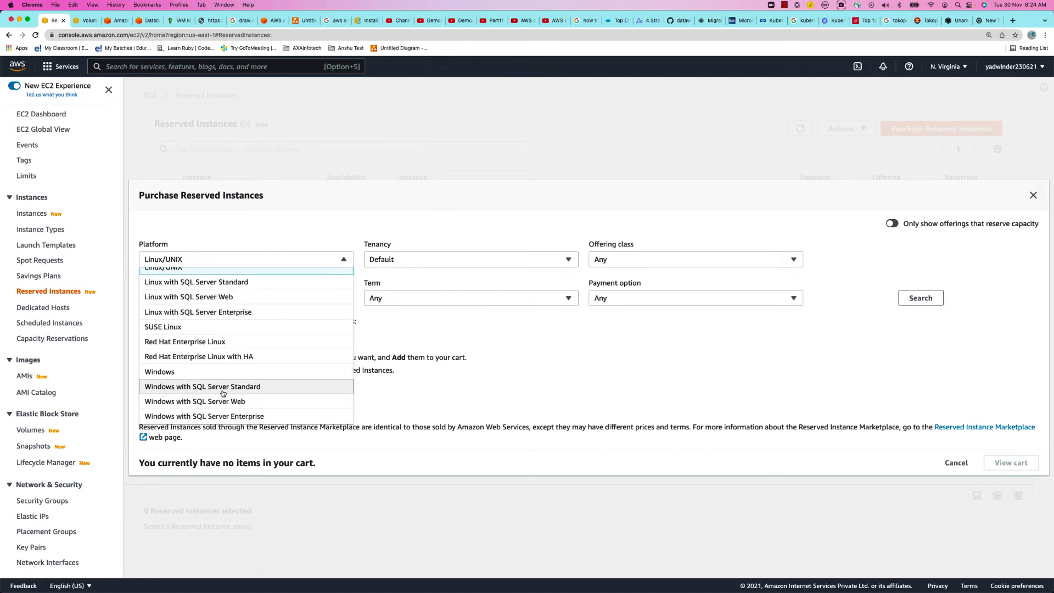
Step: Try Windows with SQL Server Standard as the reserved instance platform
left_click(181, 388)
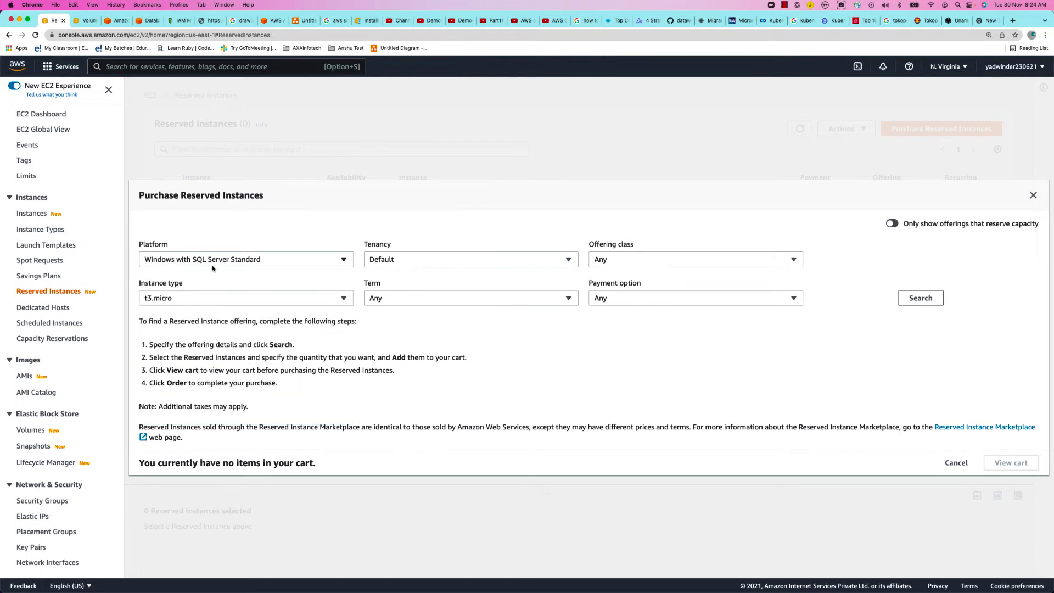
left_click(277, 262)
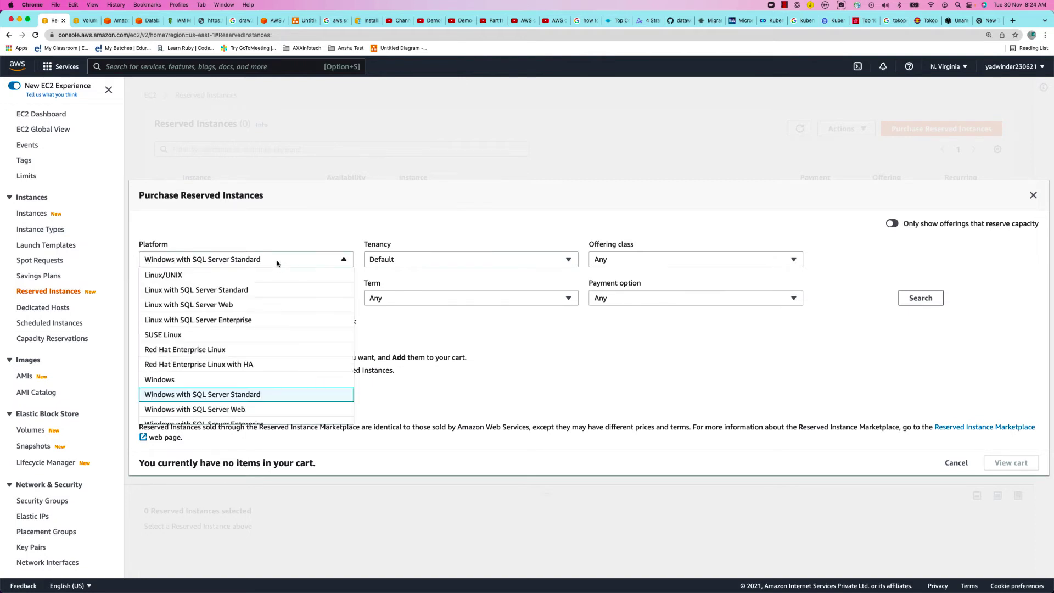
left_click(277, 261)
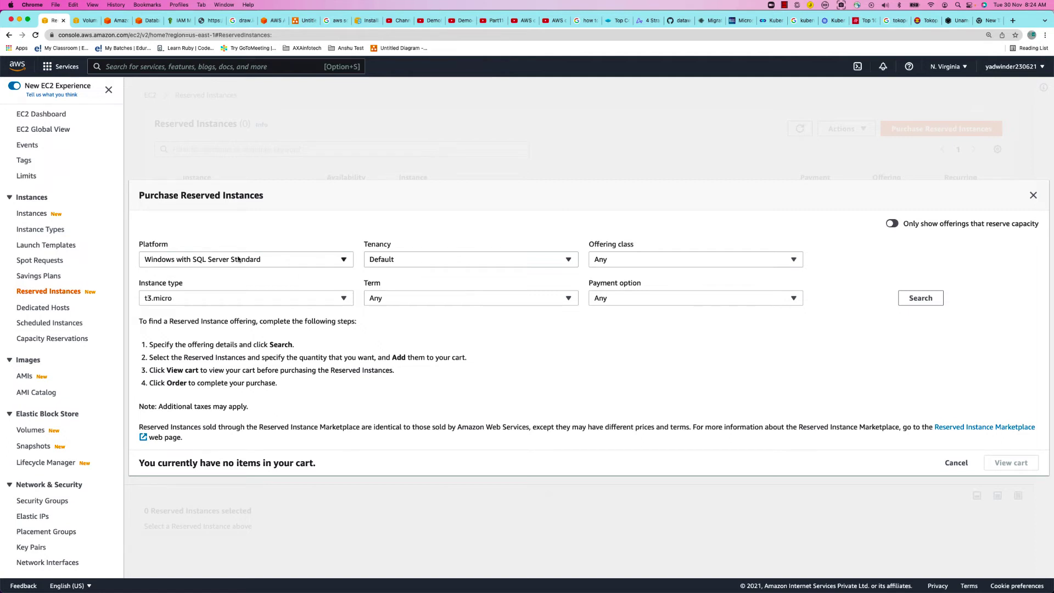
Step: Set the reserved instance platform to Red Hat Enterprise Linux and keep the tenancy at Default
left_click(236, 262)
left_click(167, 351)
left_click(406, 261)
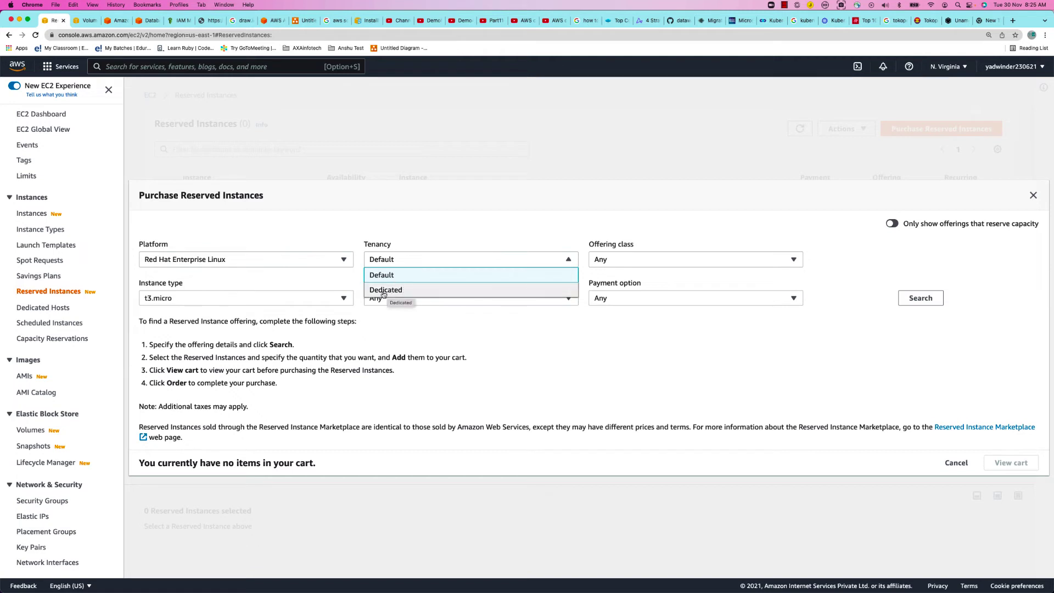
left_click(386, 272)
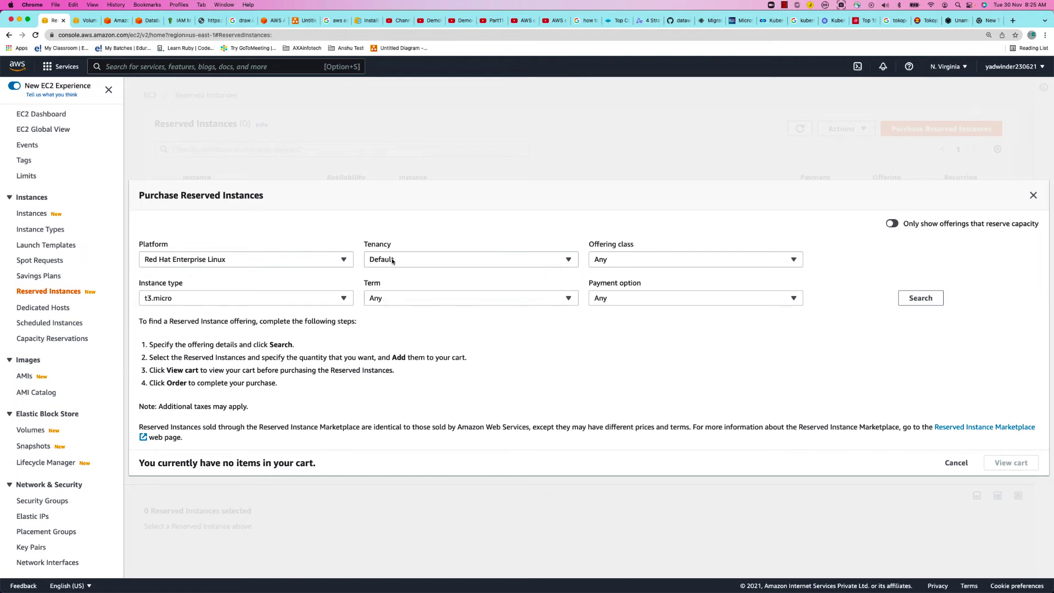
Step: Try the Standard and Convertible offering classes and return the offering class to Any
left_click(625, 261)
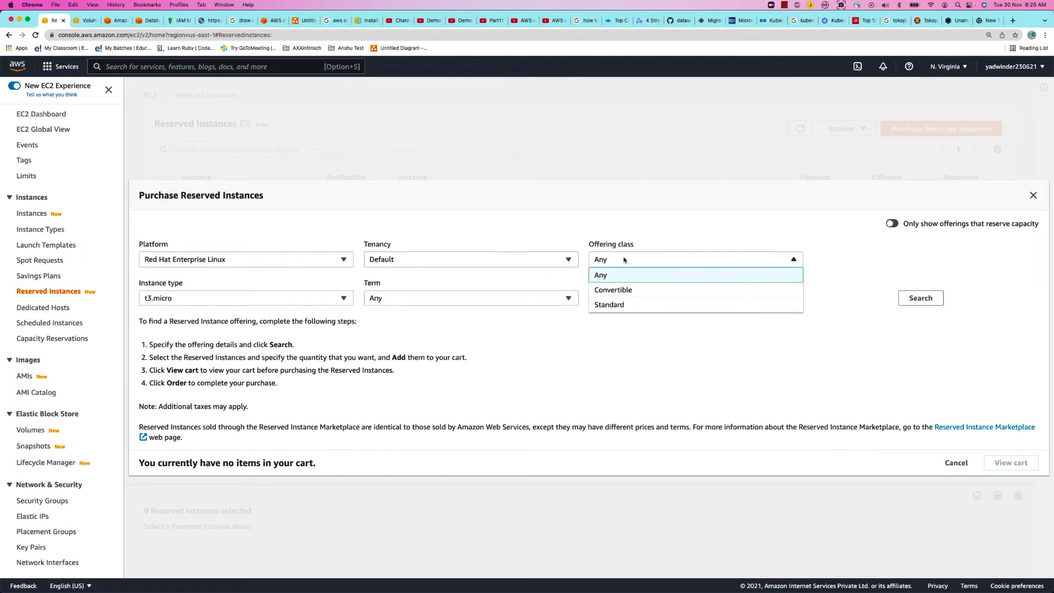
left_click(609, 305)
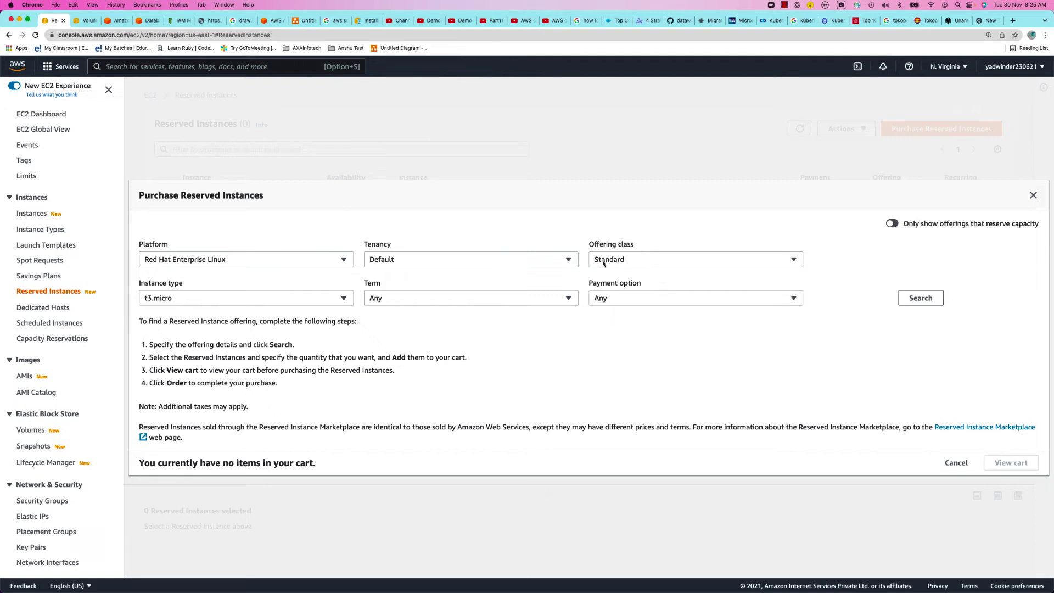
left_click(637, 261)
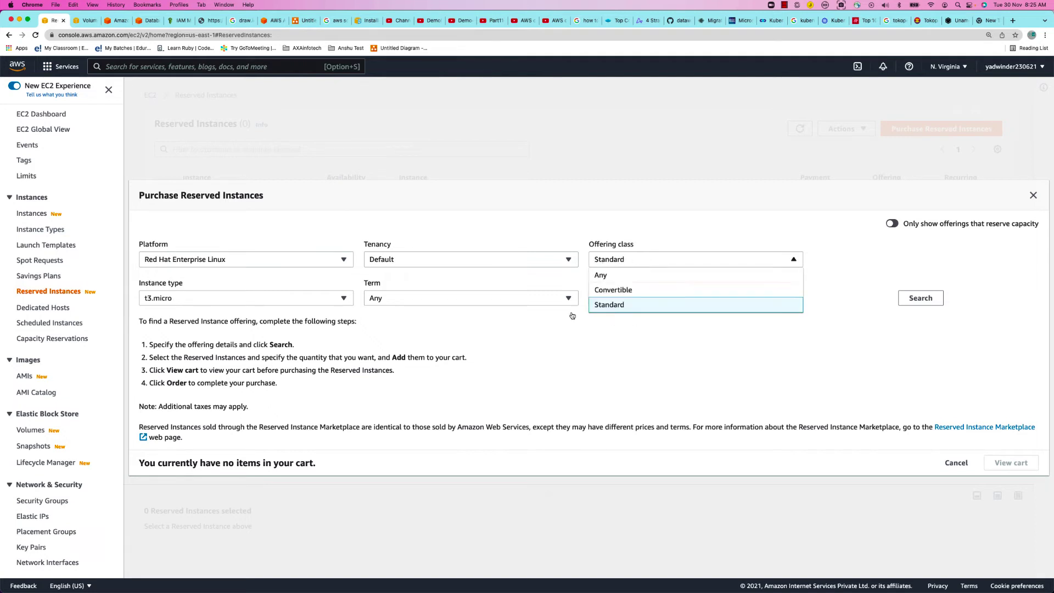
left_click(631, 294)
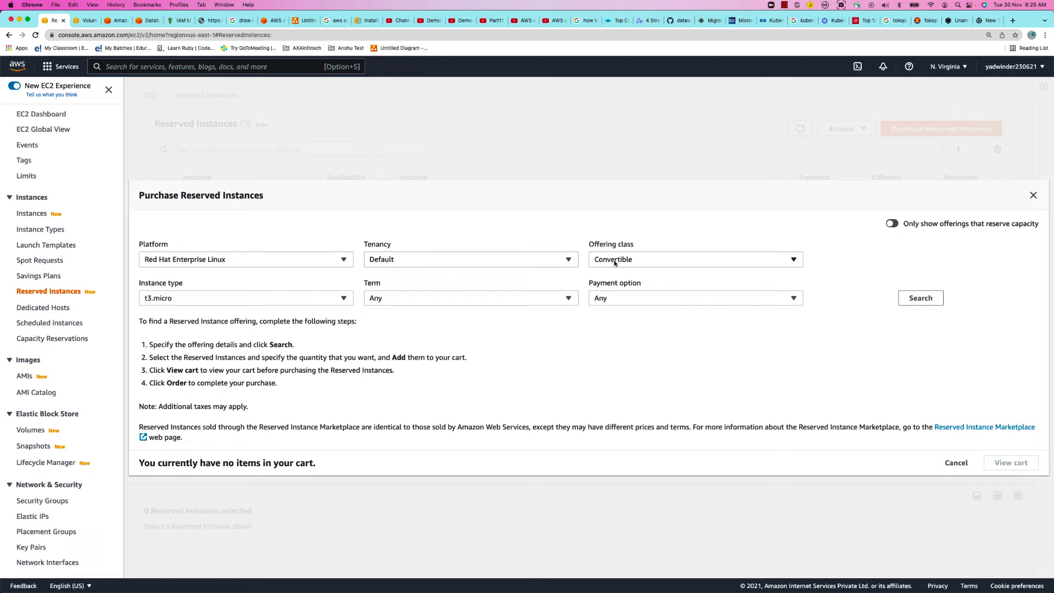
left_click(615, 262)
left_click(631, 263)
left_click(634, 263)
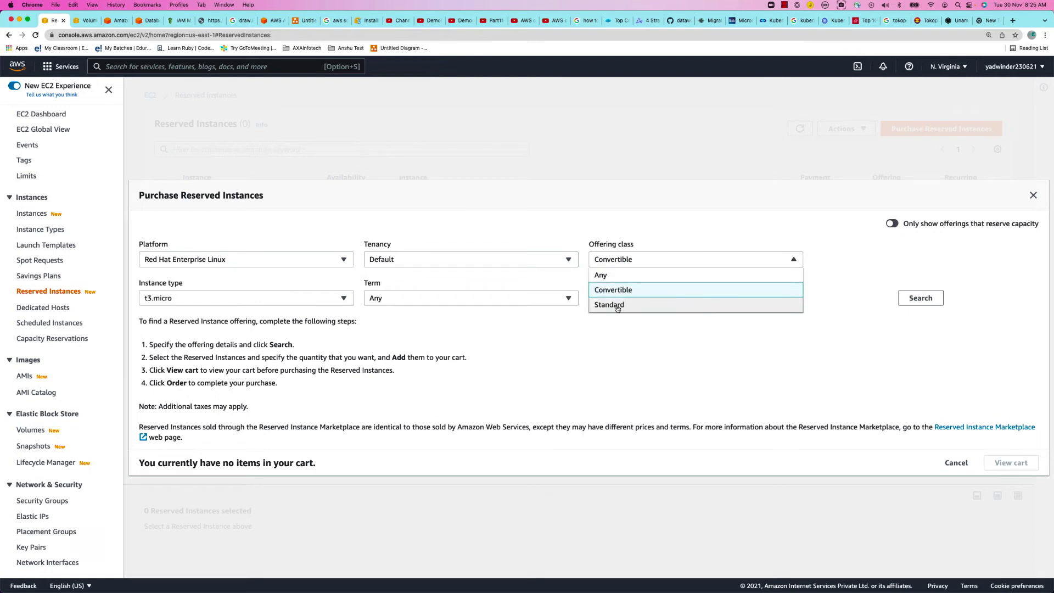
left_click(615, 259)
left_click(614, 263)
left_click(611, 276)
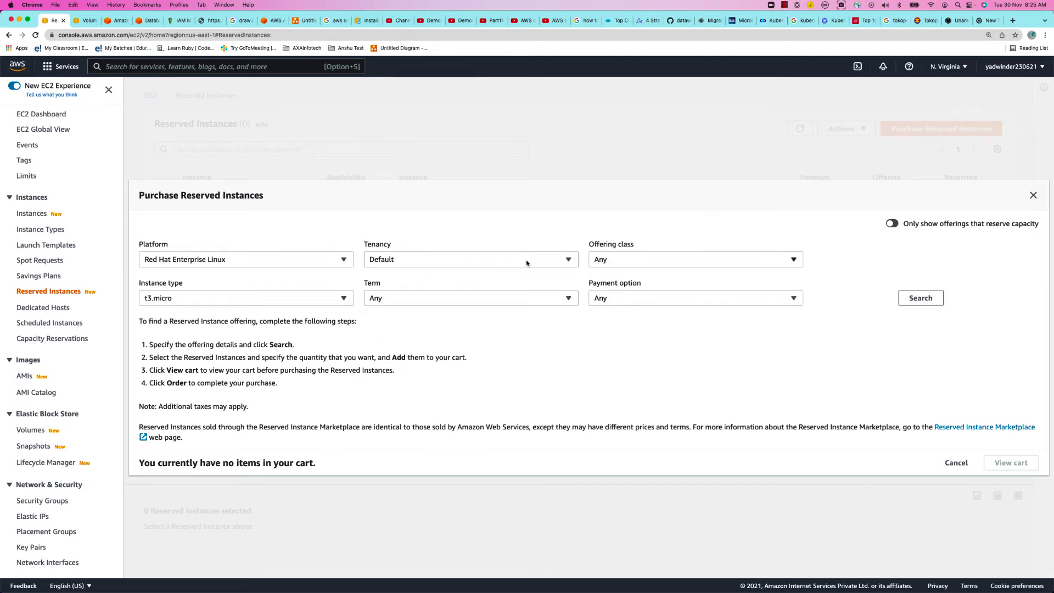
Step: Set the instance type to t4g.2xlarge and the term to 12 months to 36 months
left_click(282, 300)
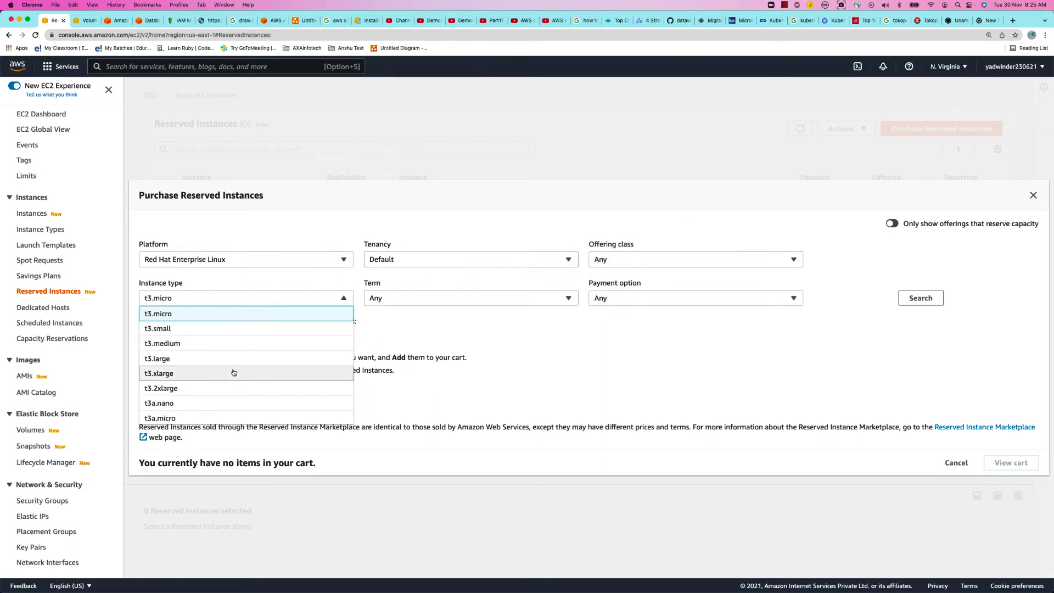
scroll(231, 384, "down", 5)
scroll(171, 401, "down", 4)
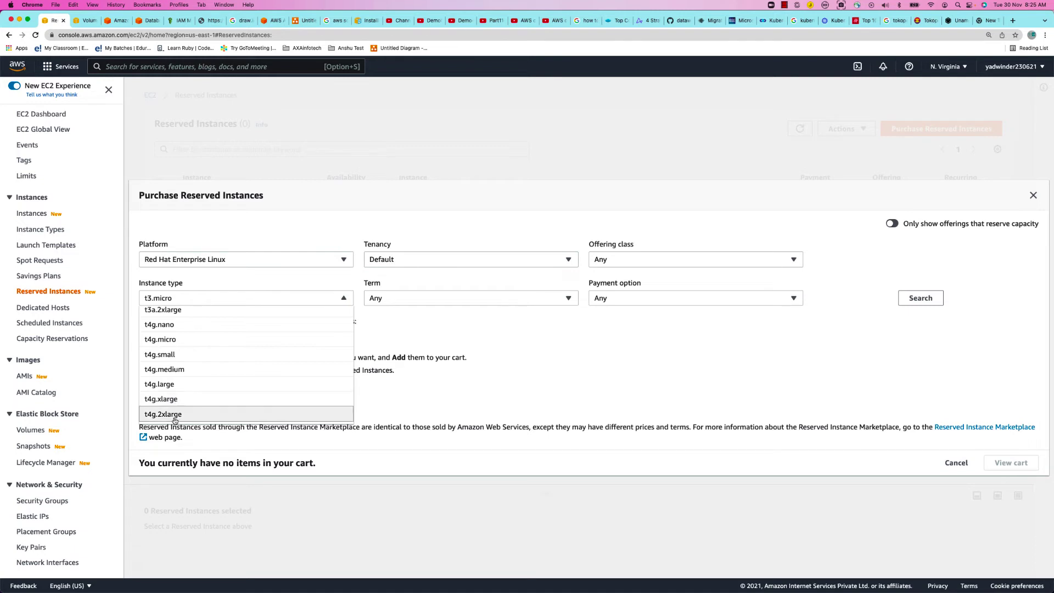
left_click(174, 417)
left_click(426, 301)
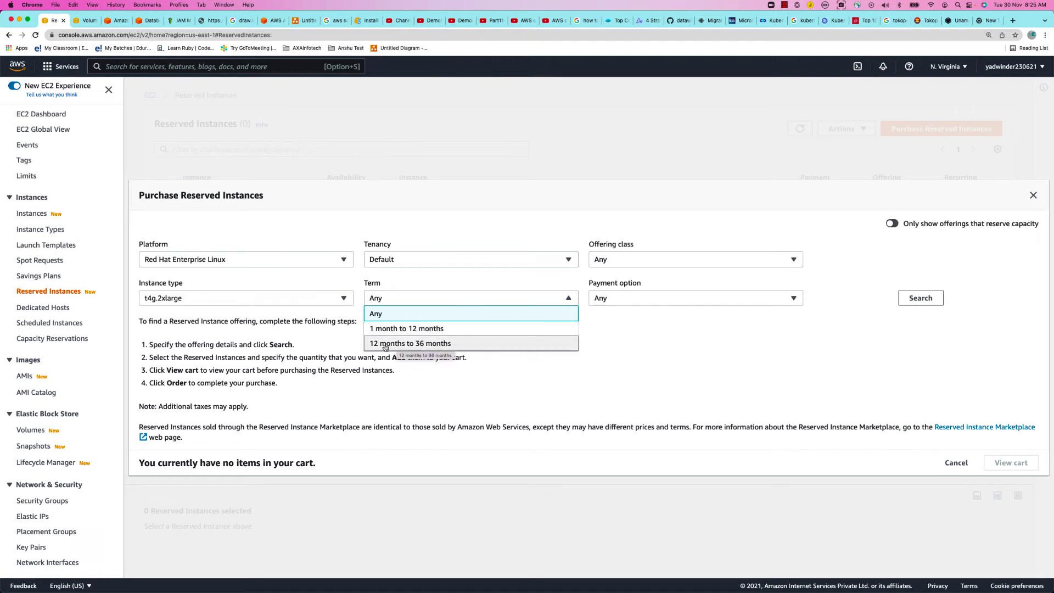
left_click(434, 347)
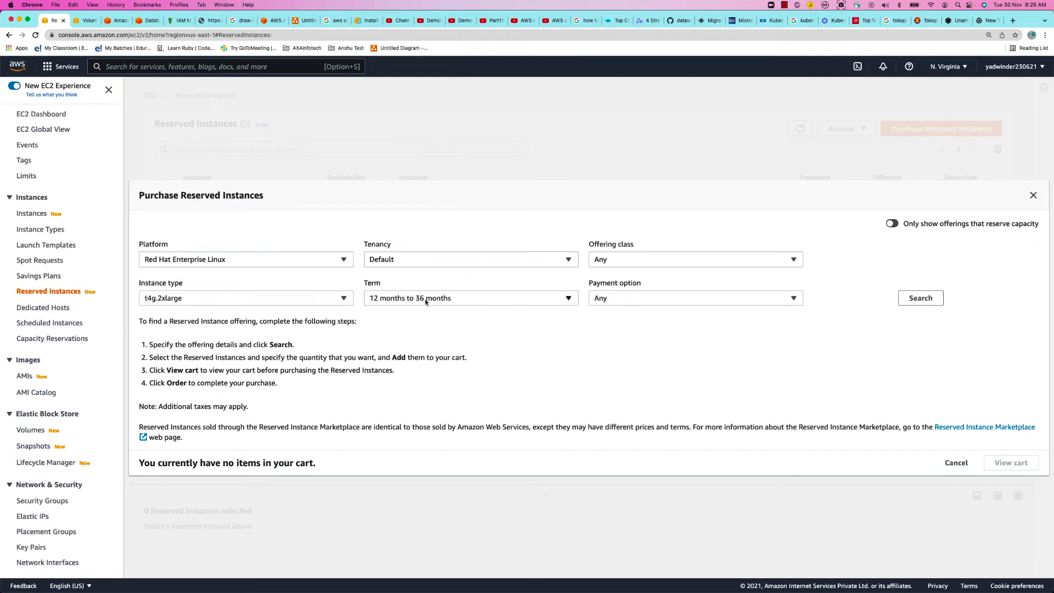
Step: Try the All upfront payment option, return it to Any, and search for matching reserved instance offerings
left_click(616, 299)
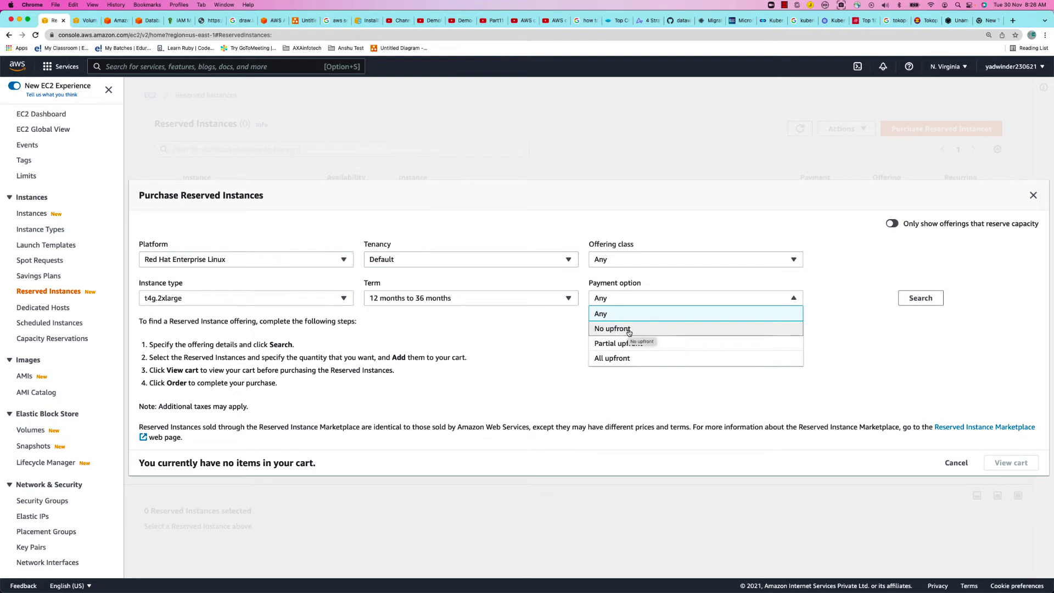
left_click(612, 359)
left_click(619, 303)
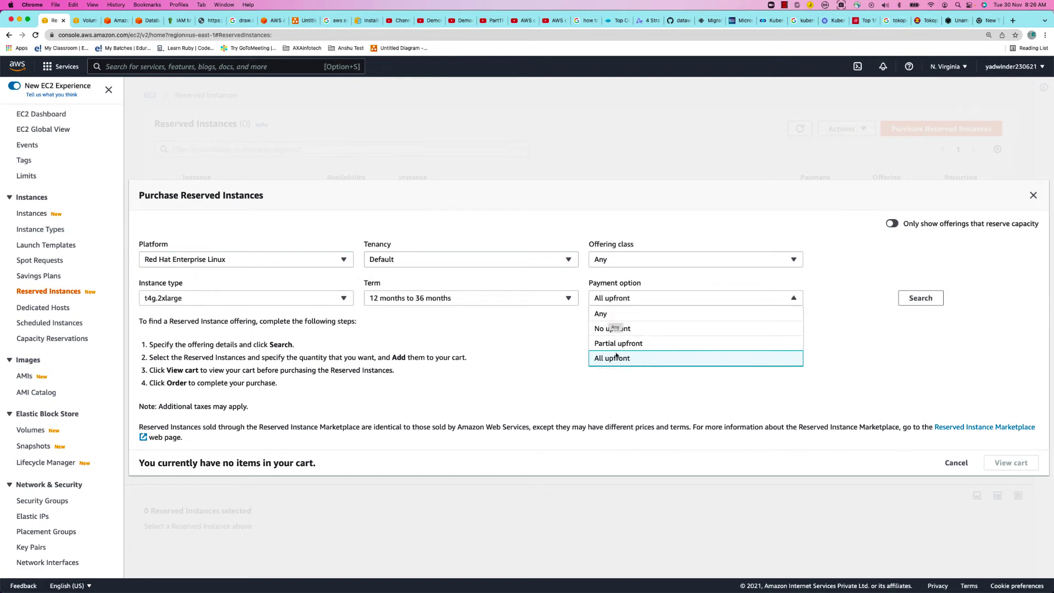
left_click(604, 315)
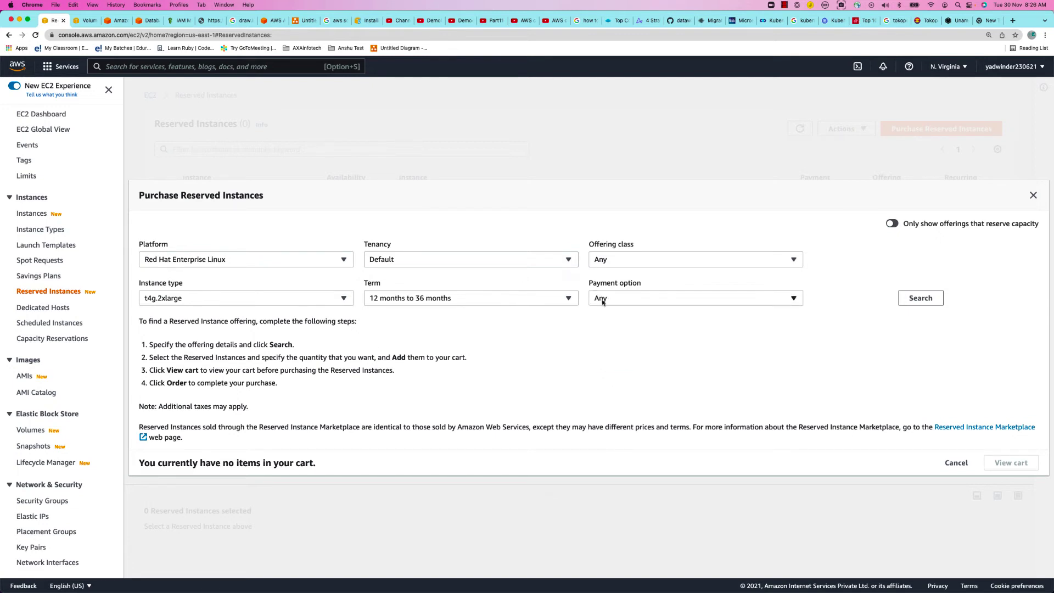
left_click(918, 302)
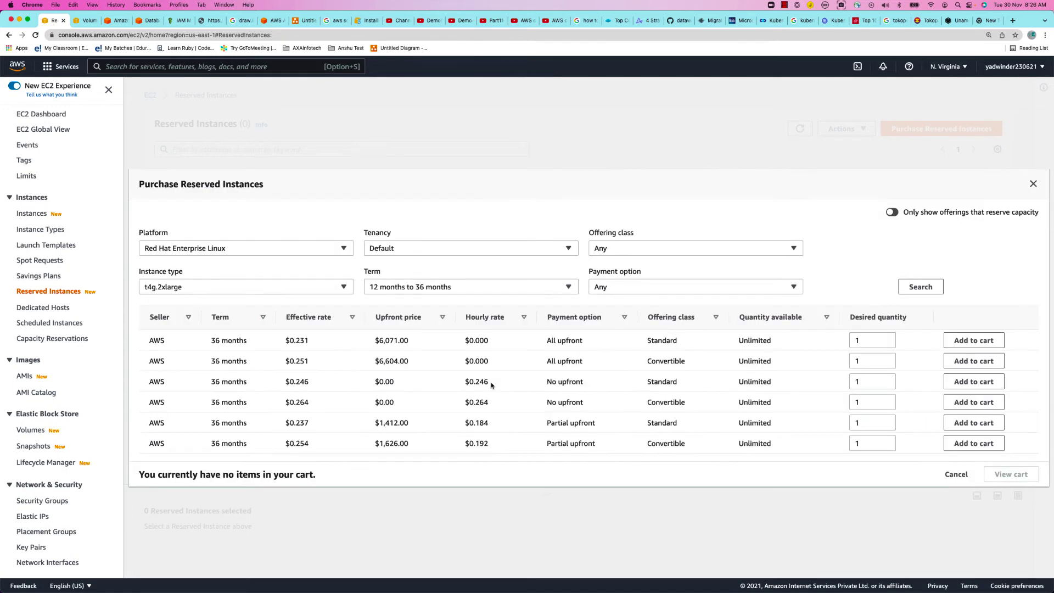
Step: Examine the term, effective rate, upfront price and offering class of the All upfront Standard and Convertible offerings
left_click_drag(148, 341, 251, 343)
left_click_drag(285, 341, 318, 345)
left_click(298, 342)
left_click_drag(295, 342, 314, 343)
left_click_drag(648, 341, 679, 343)
left_click_drag(546, 342, 597, 344)
left_click_drag(406, 340, 283, 343)
left_click_drag(646, 362, 687, 364)
left_click(618, 249)
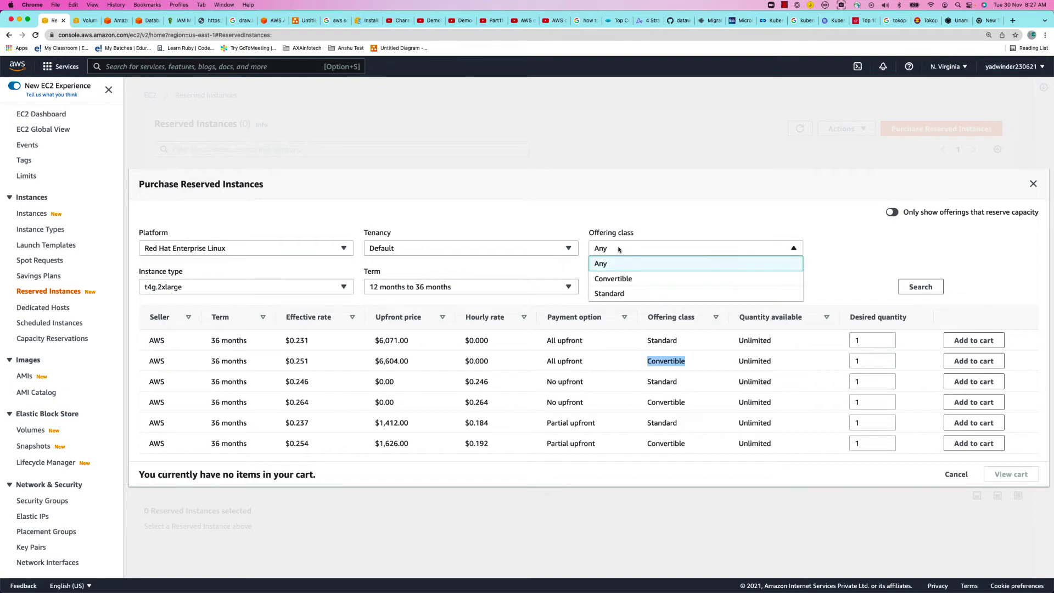
left_click(666, 340)
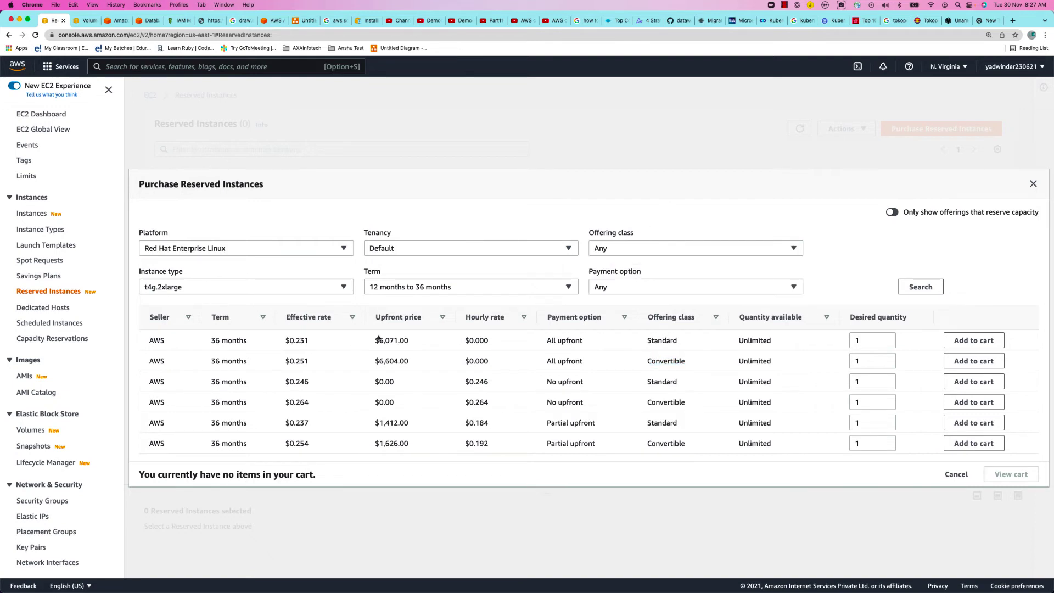
left_click_drag(649, 362, 686, 363)
left_click_drag(313, 364, 278, 364)
left_click_drag(374, 362, 422, 365)
Step: Compare the effective rates and upfront prices of the No upfront and Partial upfront offerings
left_click_drag(546, 381, 585, 384)
double_click(659, 381)
left_click_drag(689, 384, 285, 384)
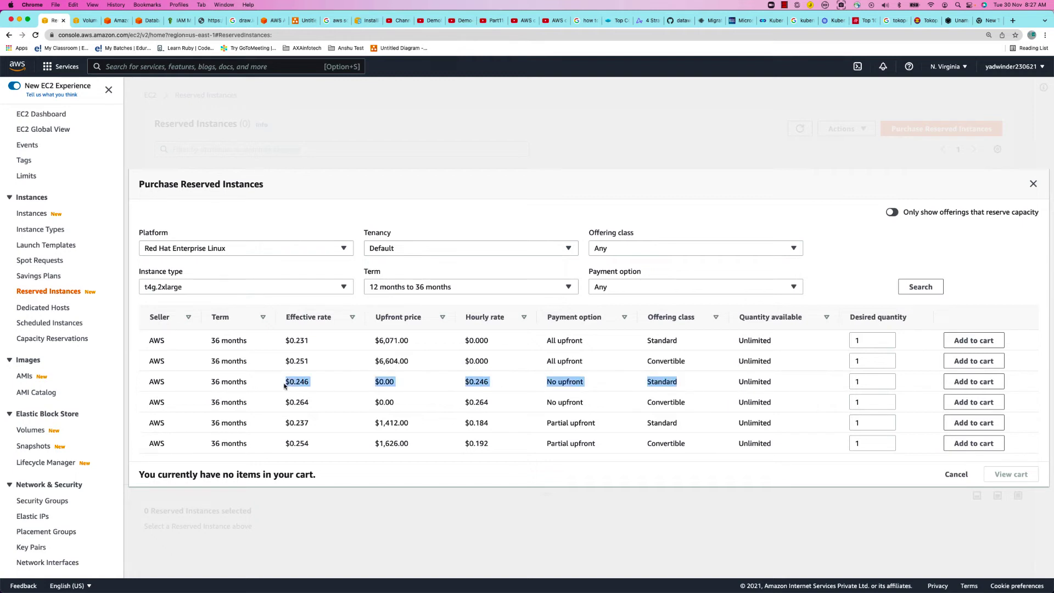
left_click(301, 383)
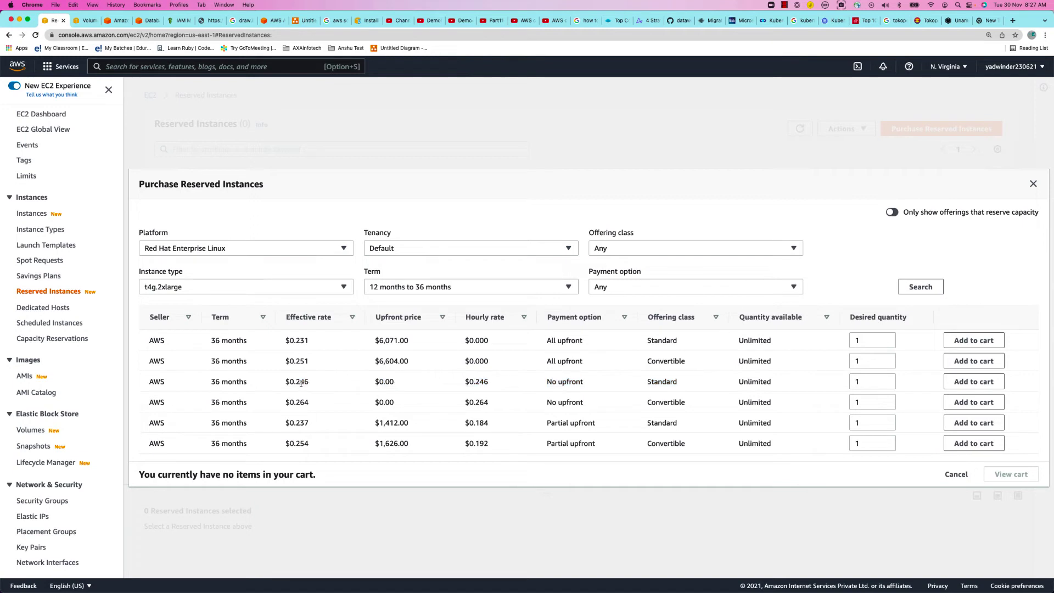
left_click_drag(290, 382, 313, 385)
left_click_drag(285, 403, 322, 405)
left_click_drag(372, 425, 419, 425)
left_click_drag(313, 426, 264, 426)
Step: Filter the offerings to All upfront payment and compare the Standard and Convertible upfront prices
left_click(602, 285)
left_click(598, 348)
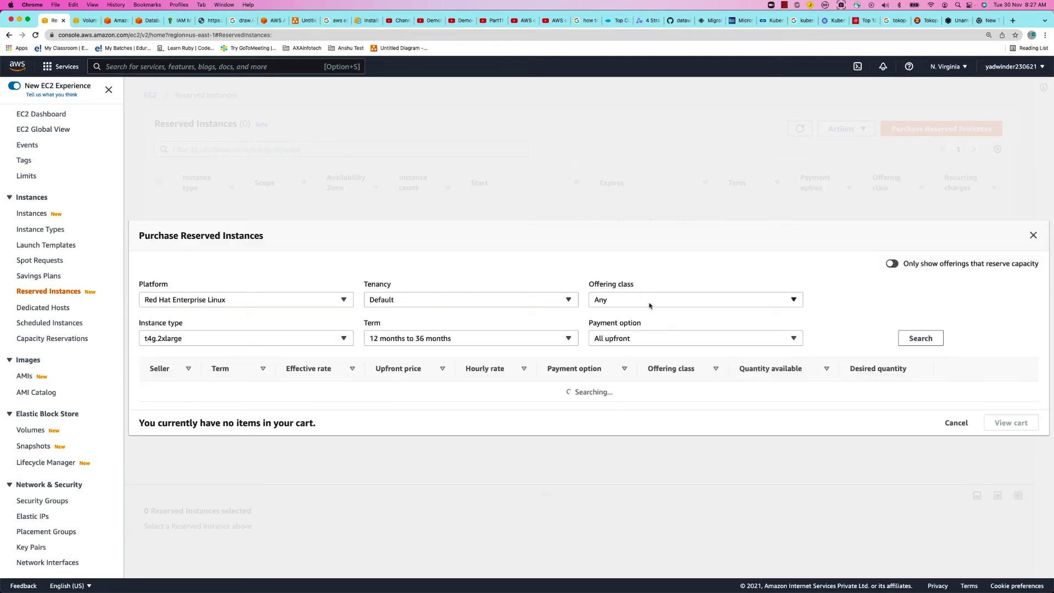
double_click(662, 382)
double_click(664, 401)
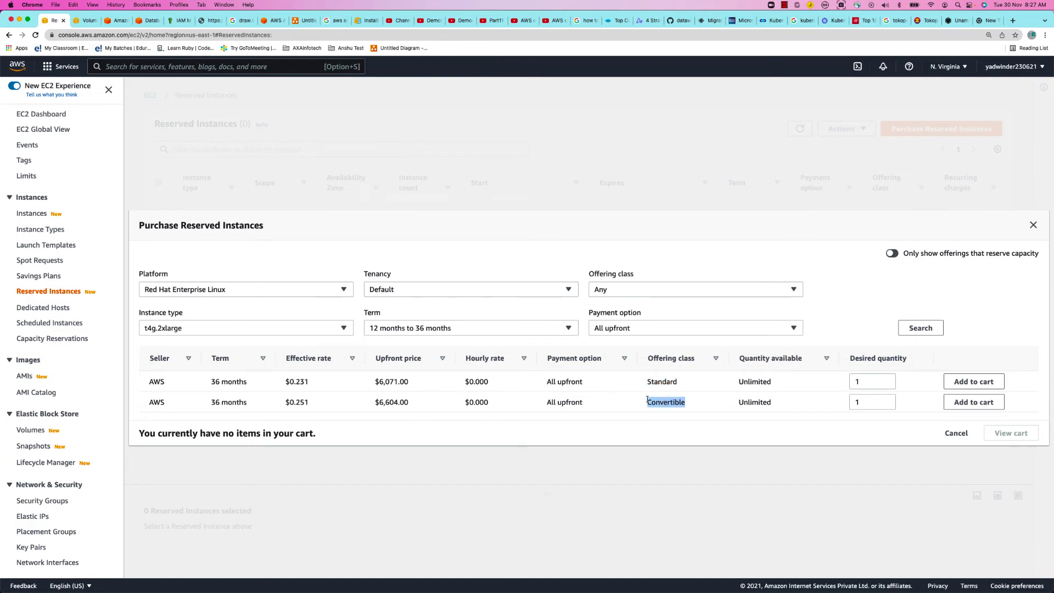
left_click_drag(409, 381, 336, 404)
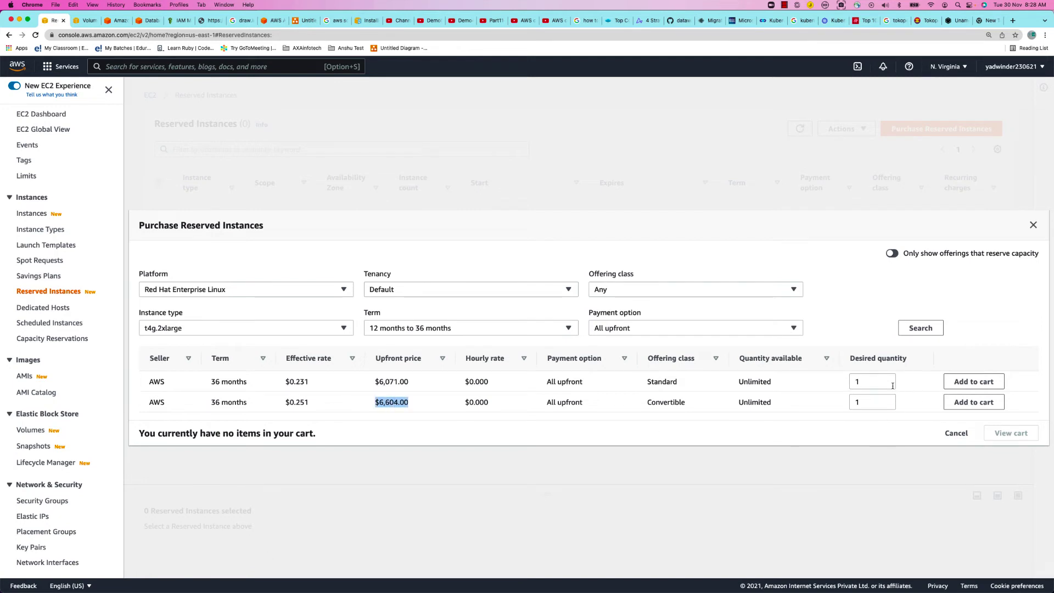
Step: Add one All upfront Standard reserved instance to the cart, check the total due, and cancel the purchase
left_click(982, 387)
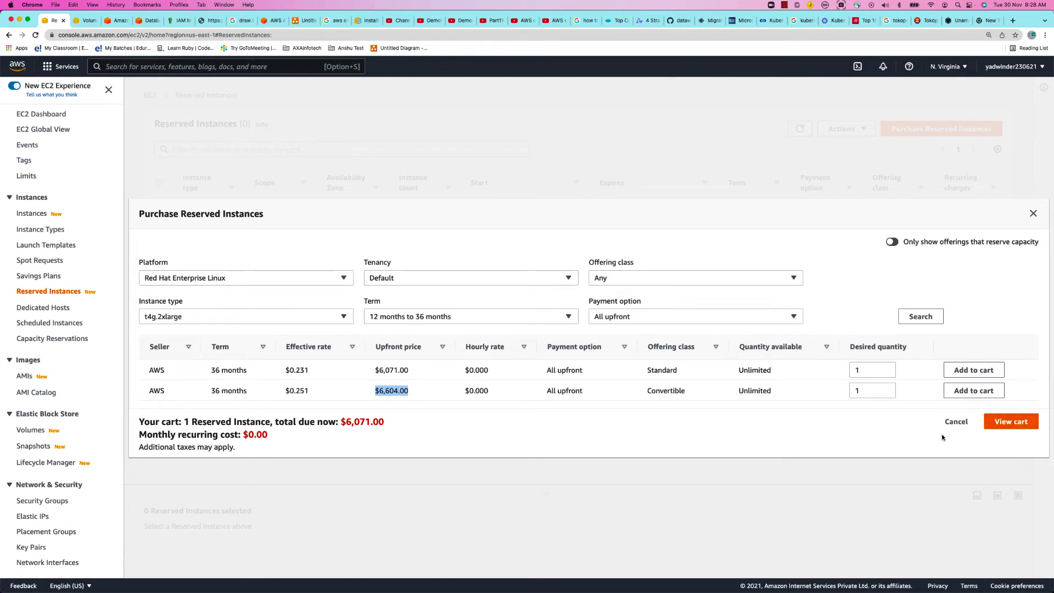
left_click_drag(337, 428, 404, 428)
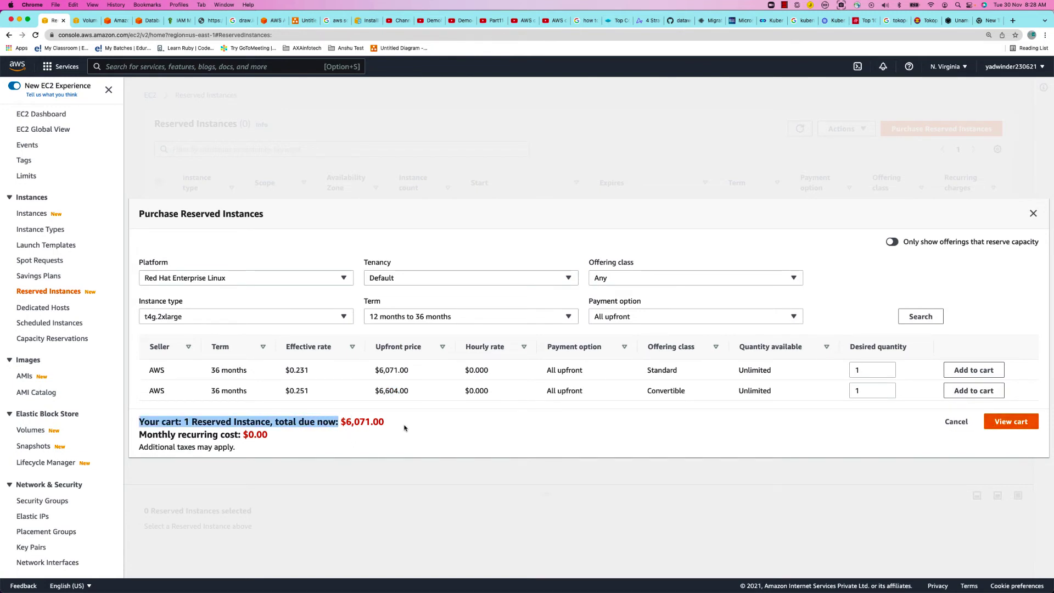
left_click(955, 422)
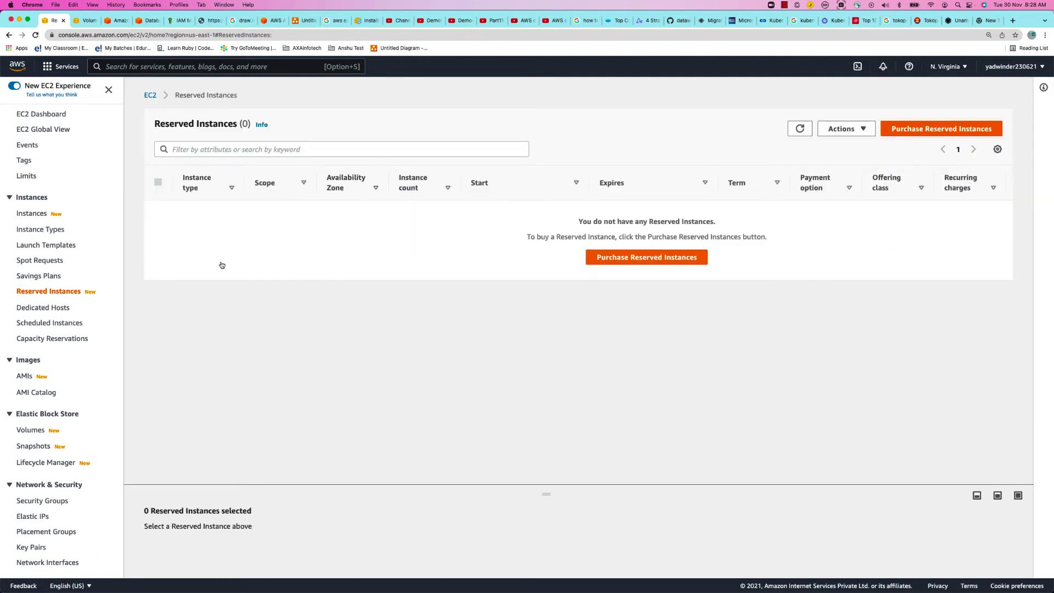
Step: Switch to PowerPoint and go from the Reserved Instances slide to the Spot Instances slide
key("super+Tab")
key("super+Tab")
key("super+shift+Tab")
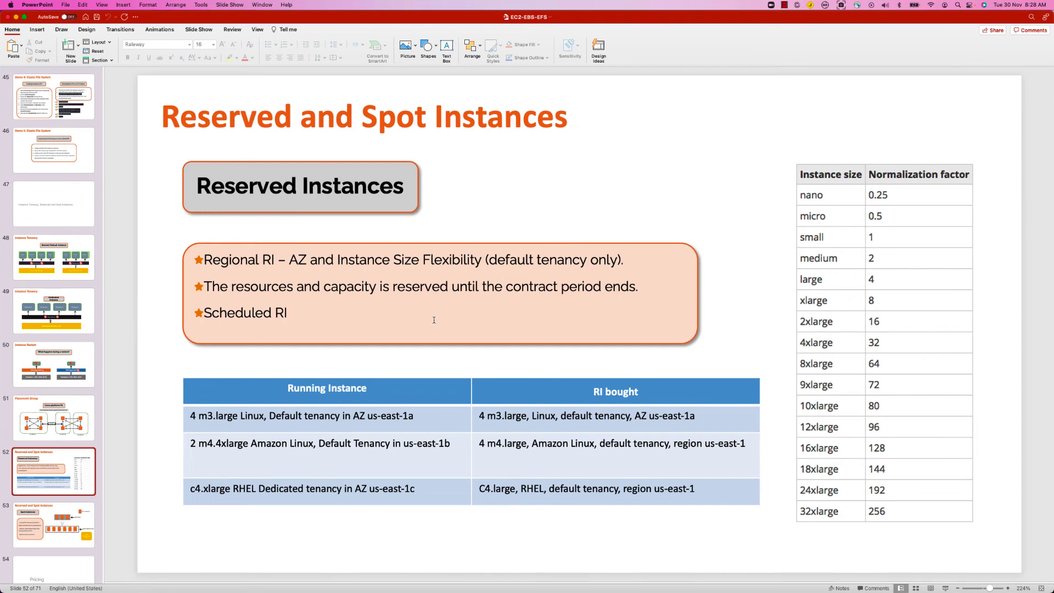
key("Down")
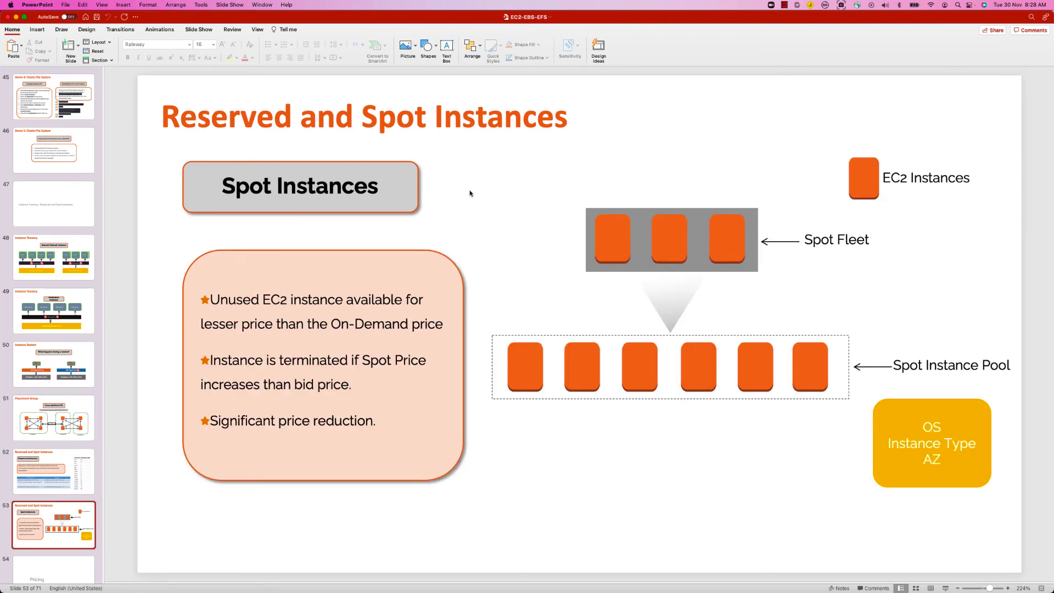
Step: Switch to the AWS console and start launching a new EC2 instance, keeping the t3.micro type and continuing to the instance details
key("super+Tab")
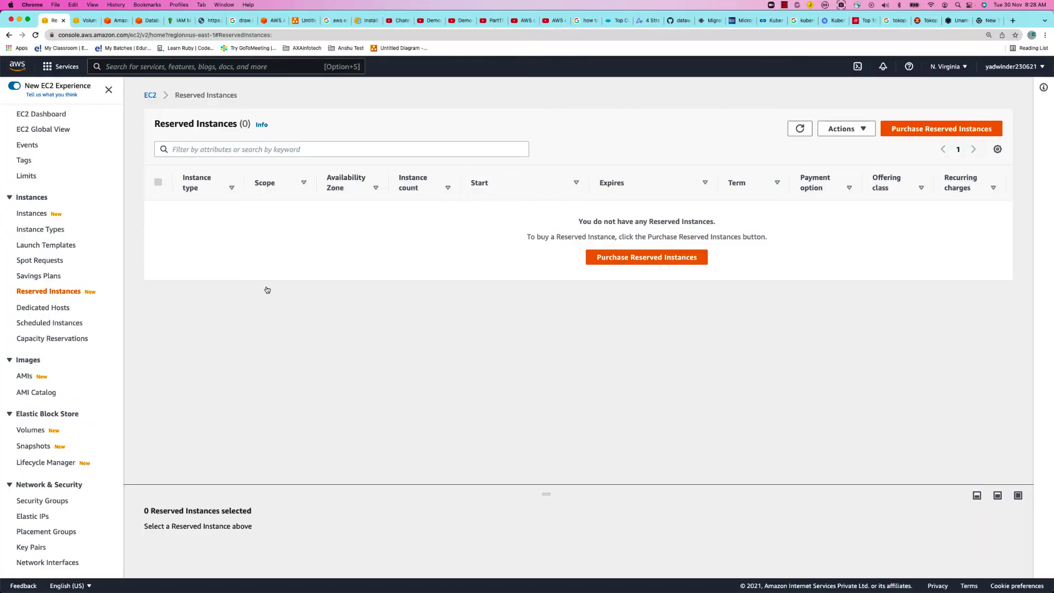
left_click(39, 215)
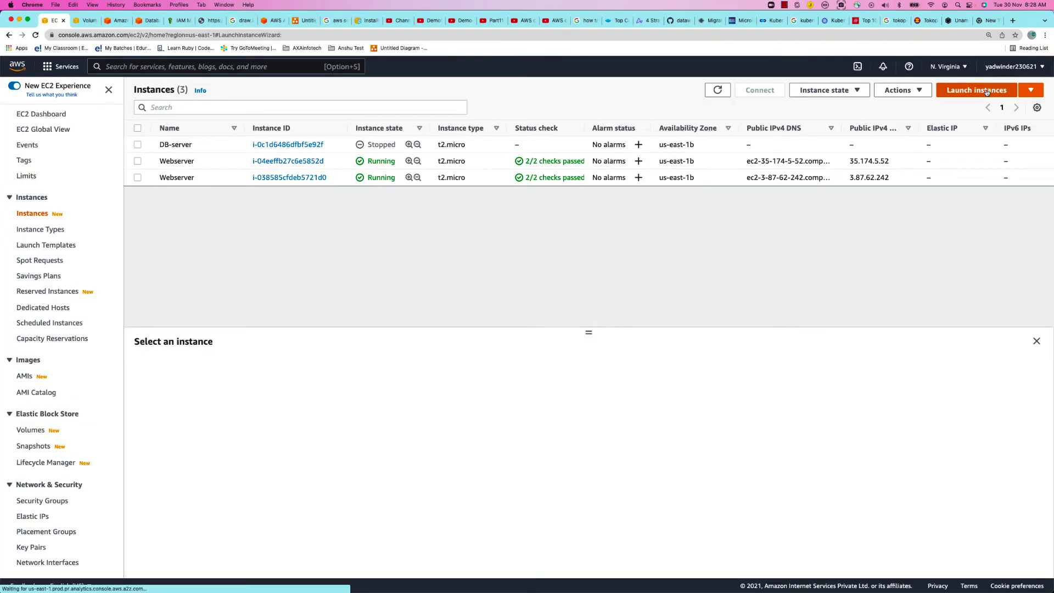
left_click(975, 89)
left_click(998, 203)
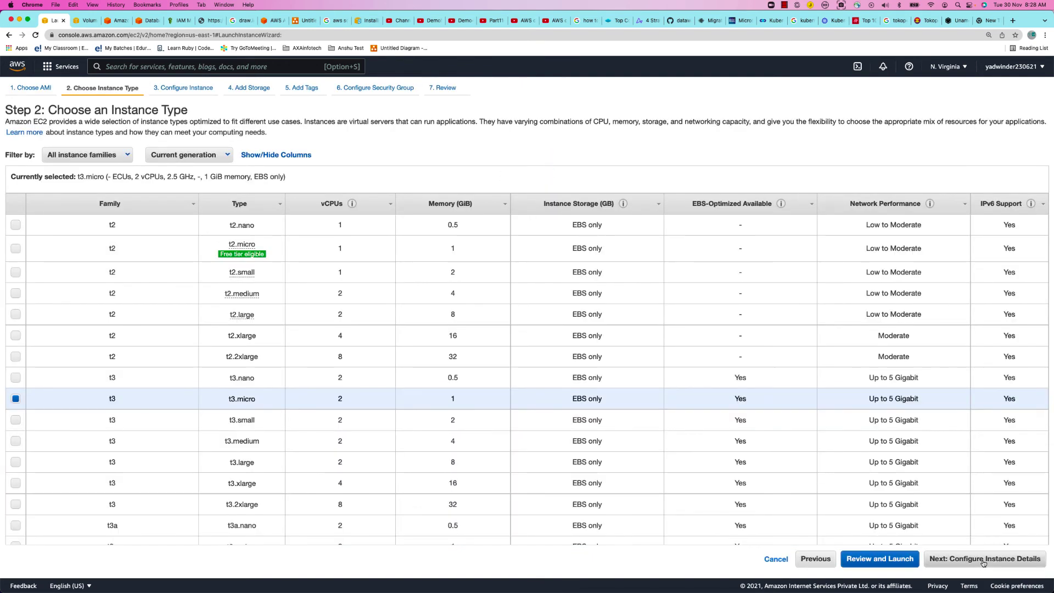
left_click(983, 563)
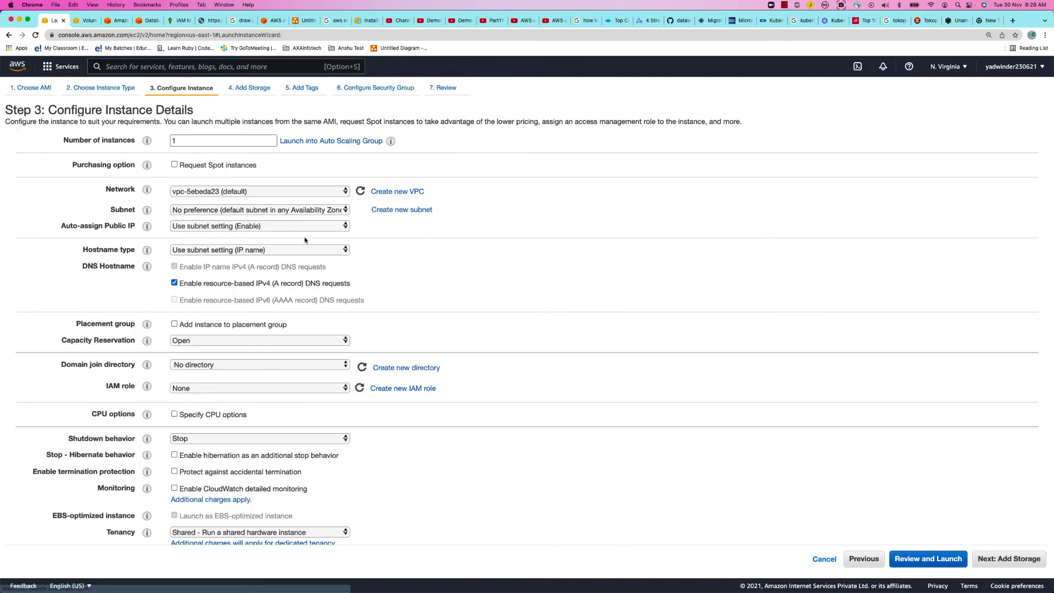
Step: Request Spot instances as the purchasing option, change the instance type to t3a.2xlarge, and continue to the instance details
left_click(194, 166)
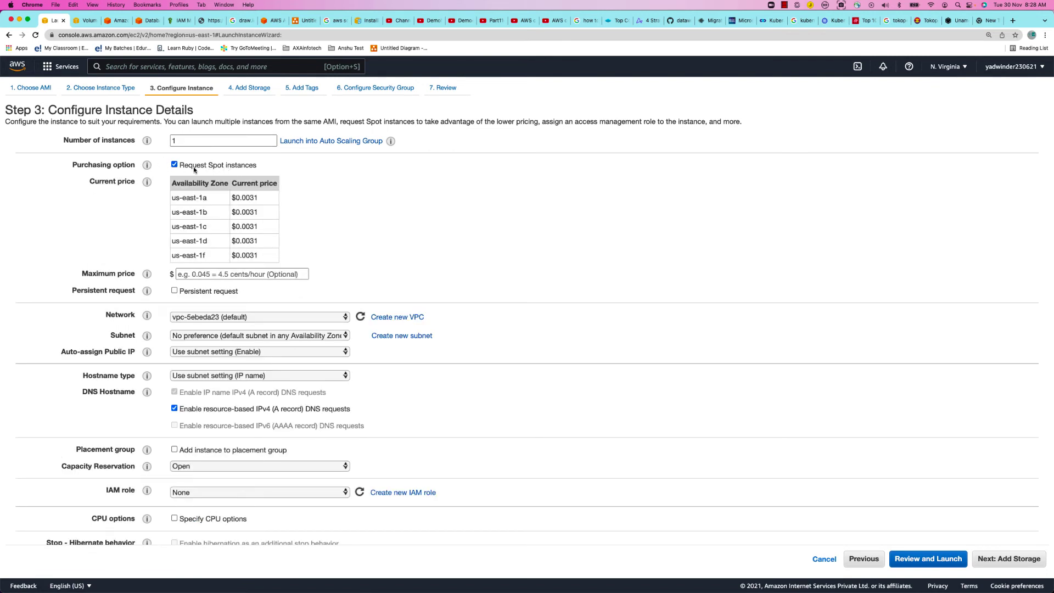
left_click(869, 563)
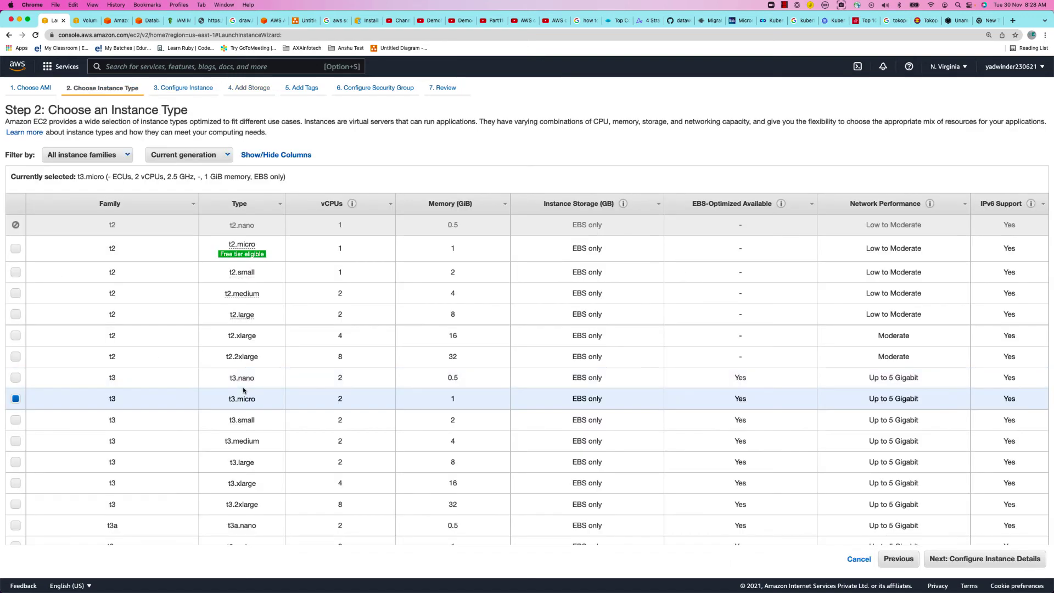
scroll(243, 390, "down", 5)
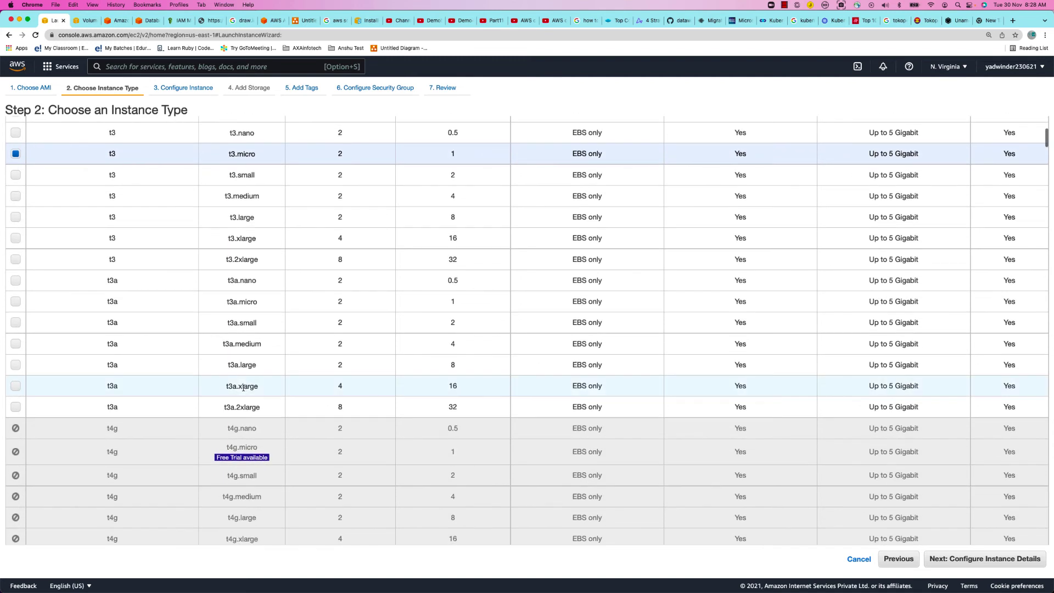
left_click(220, 408)
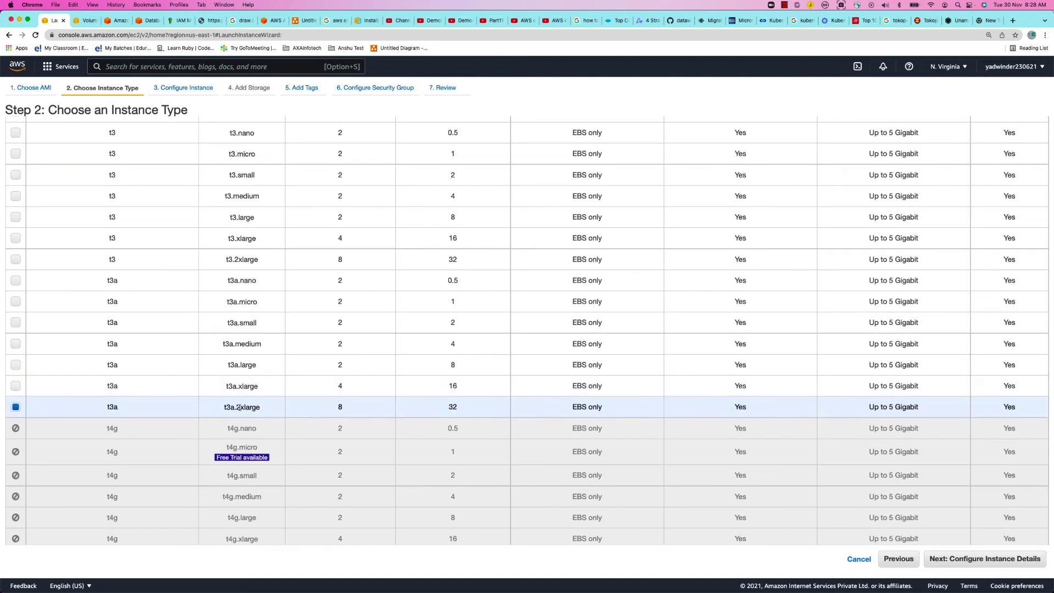
left_click_drag(337, 409, 362, 411)
left_click(1001, 558)
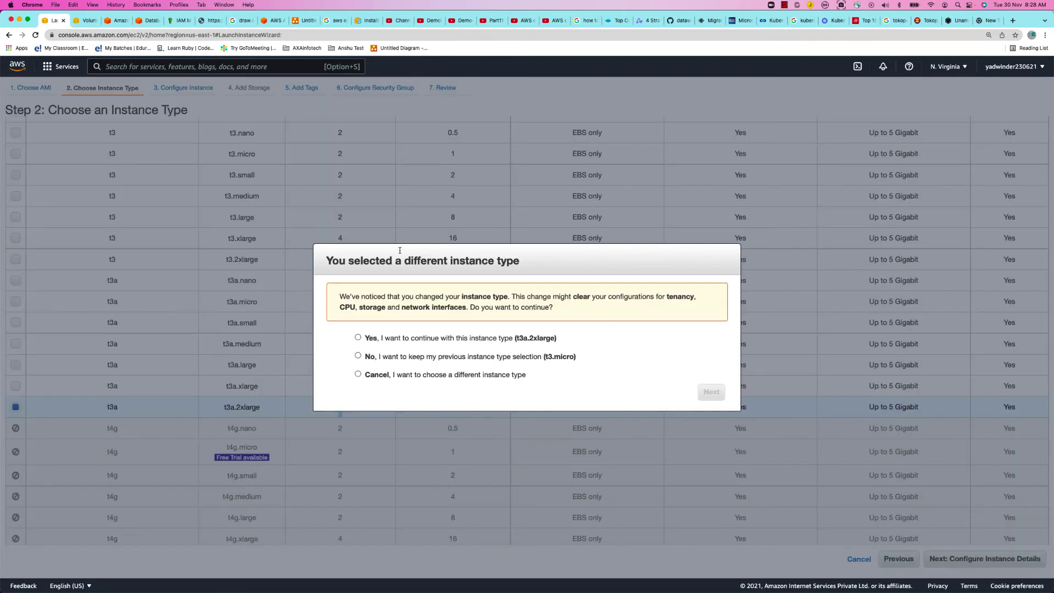
left_click(399, 339)
left_click(715, 394)
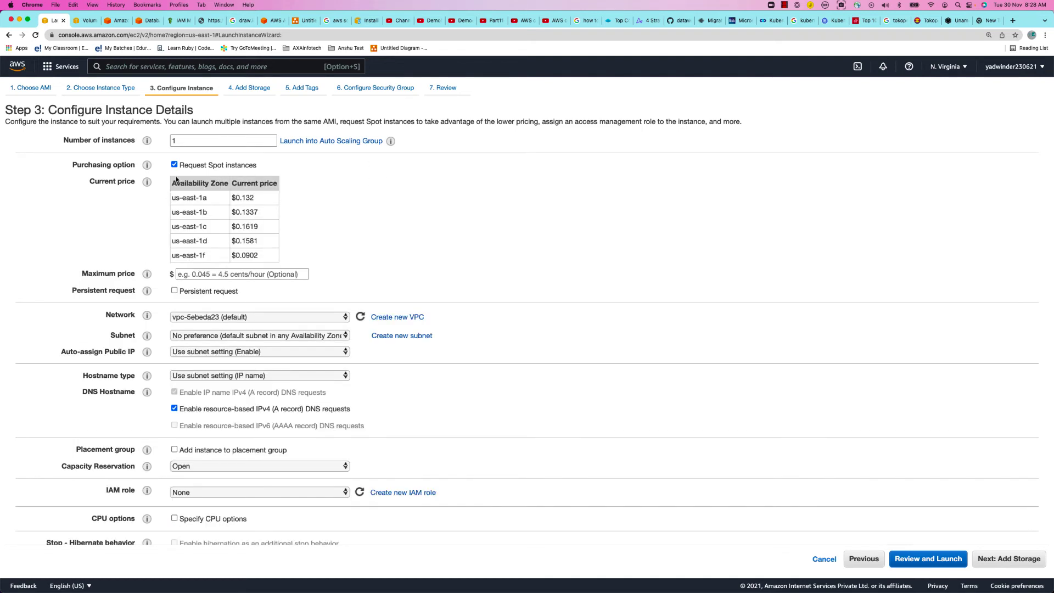
Step: Examine the current Spot price in each Availability Zone and the Maximum price option
left_click_drag(235, 198, 256, 201)
left_click_drag(208, 200, 190, 199)
left_click_drag(255, 212, 228, 258)
left_click(233, 274)
left_click_drag(80, 274, 135, 274)
mouse_move(146, 274)
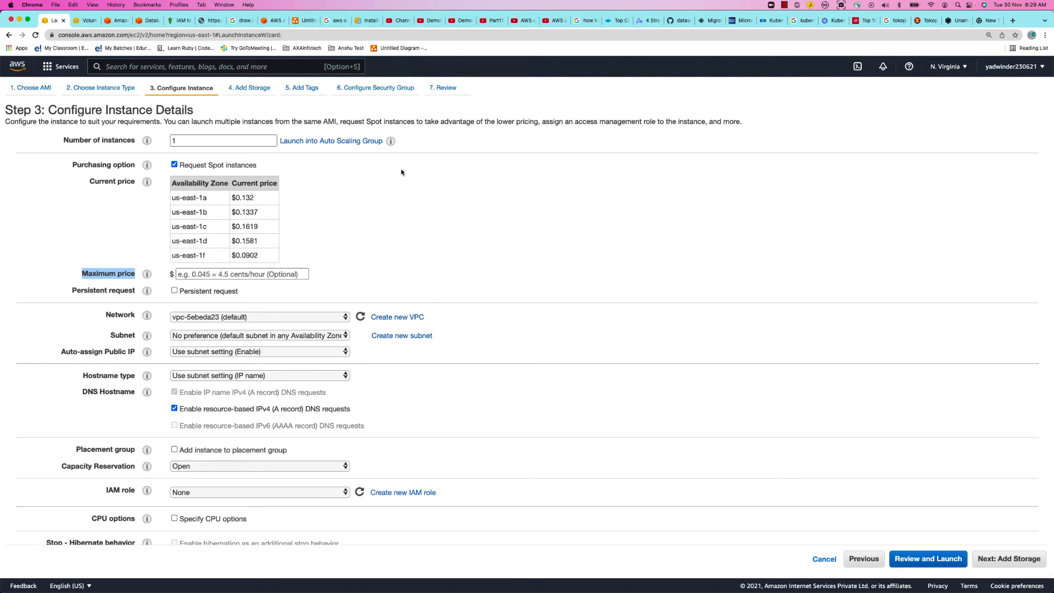
Step: Copy the t3a.2xlarge name from the instance type list, search the web for "aws t3a.2xlarge cost", and open the EC2 On-Demand Instance Pricing page
left_click(871, 564)
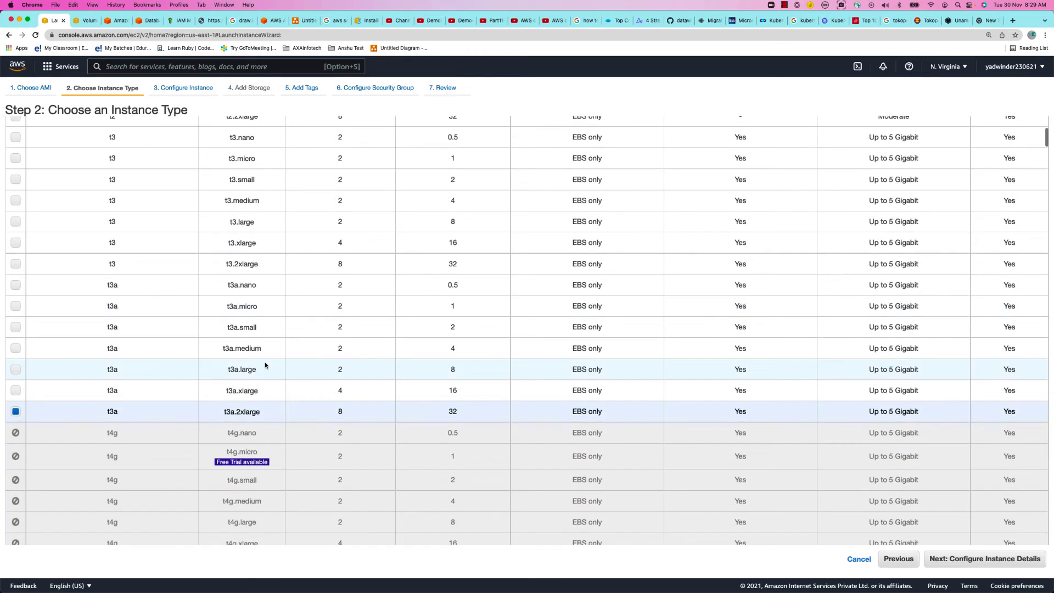
double_click(207, 414)
key("super+c")
left_click(1013, 20)
type("aws")
key("super+v")
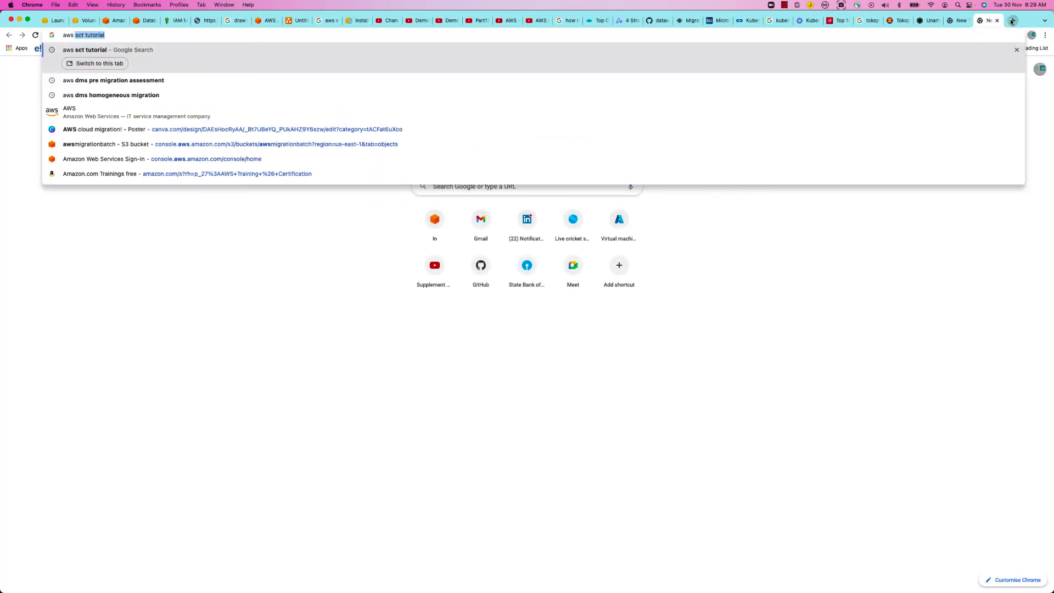
type("cost")
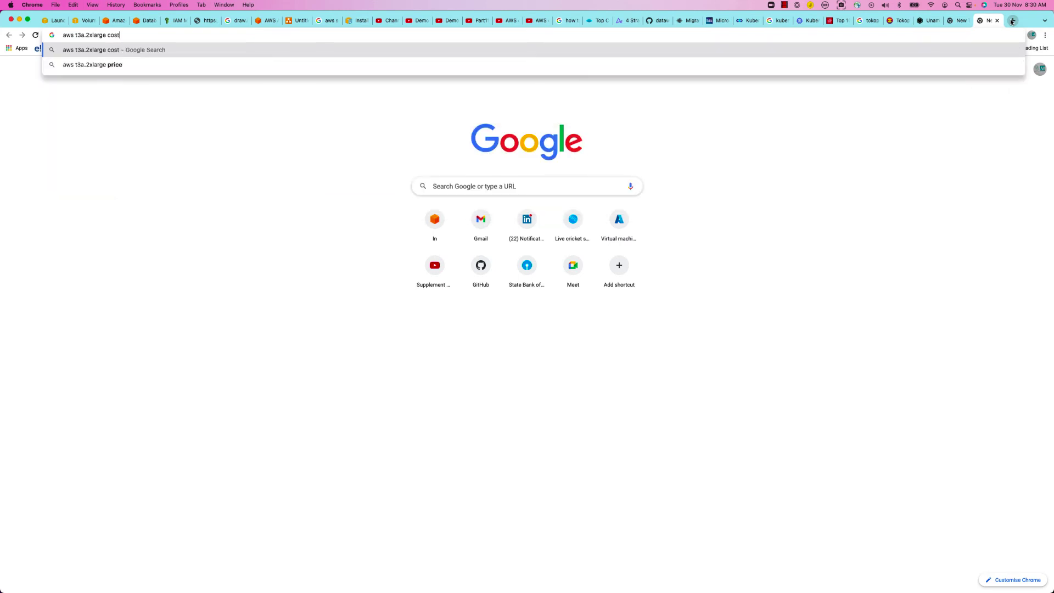
key("Return")
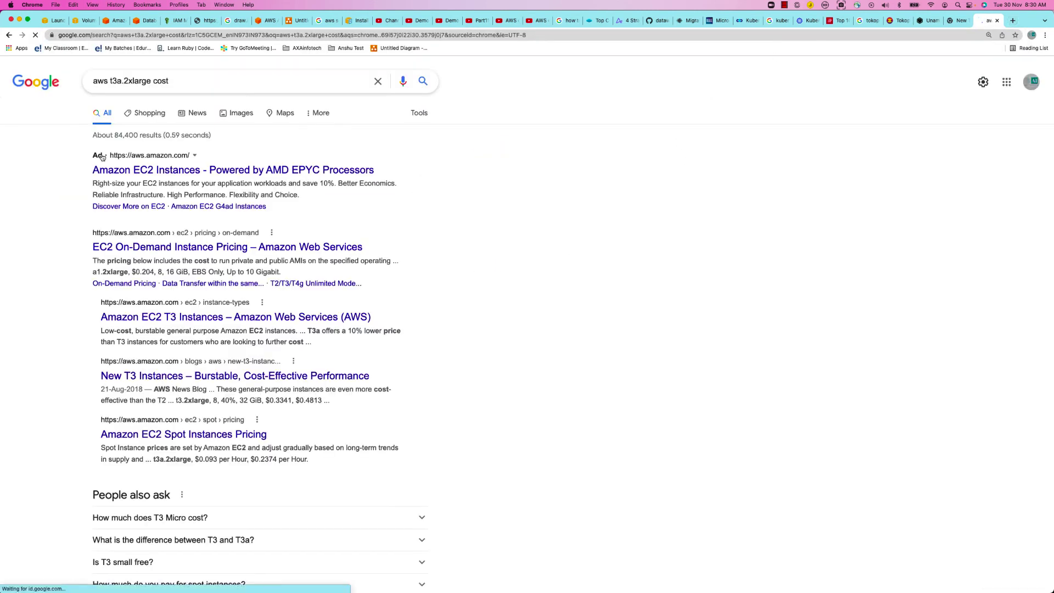
left_click(280, 248)
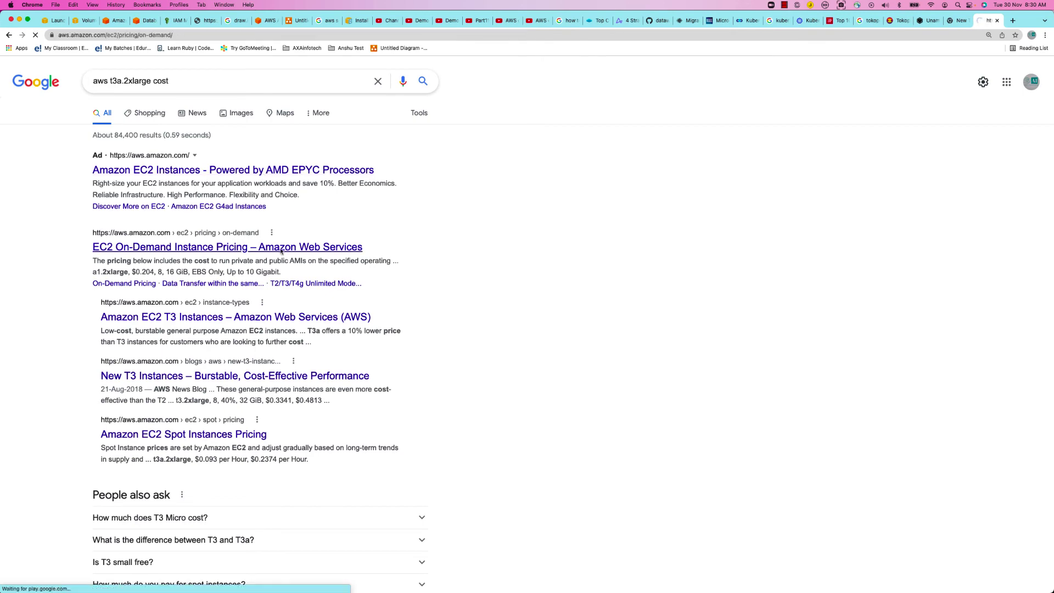
Step: Set the Data Transfer pricing region to US East (N. Virginia) and look through the rates
scroll(502, 414, "down", 5)
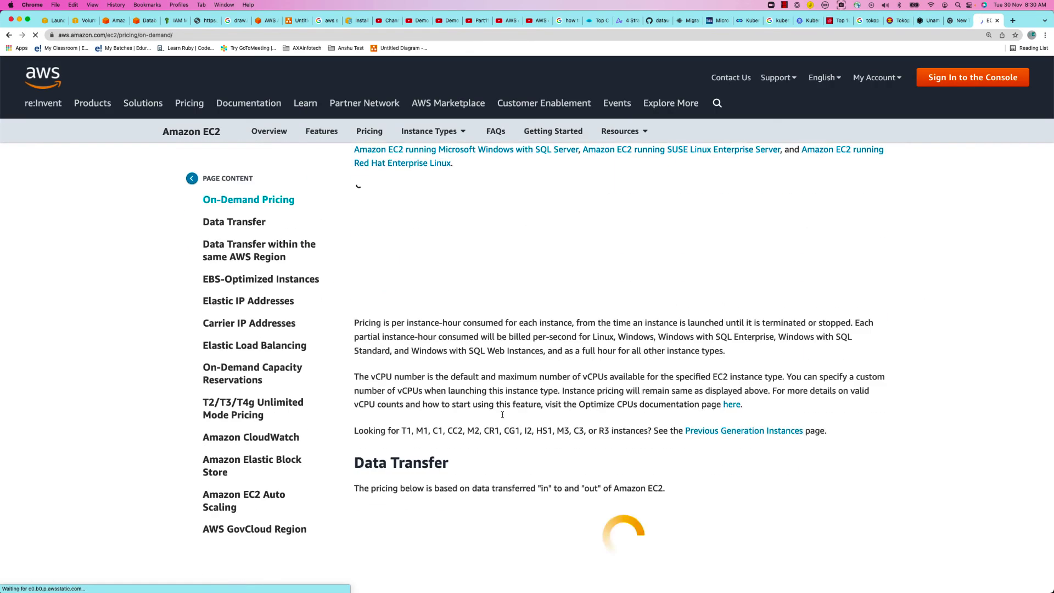
scroll(502, 418, "down", 3)
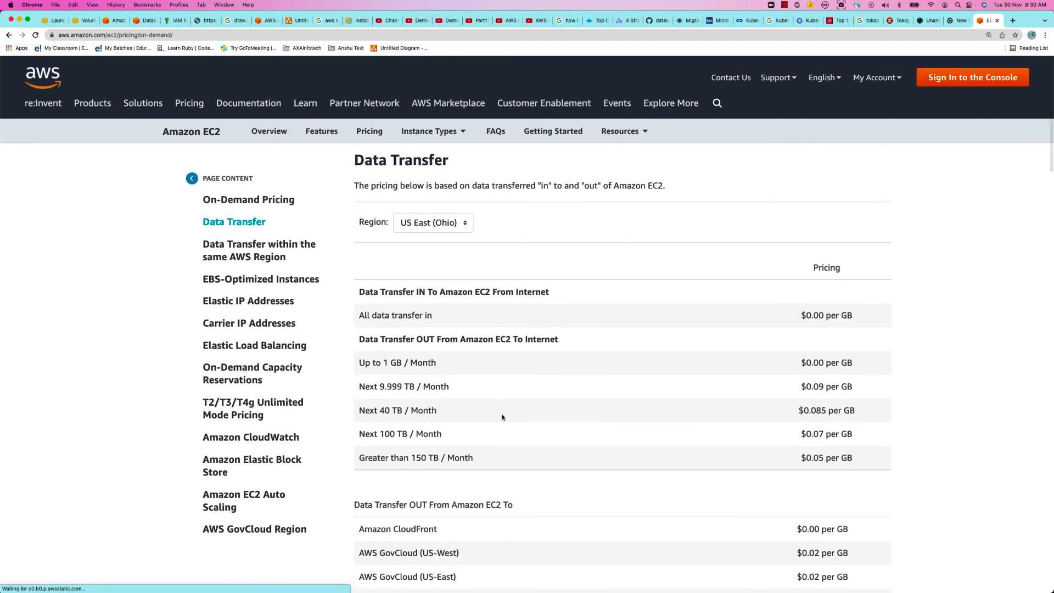
left_click(431, 221)
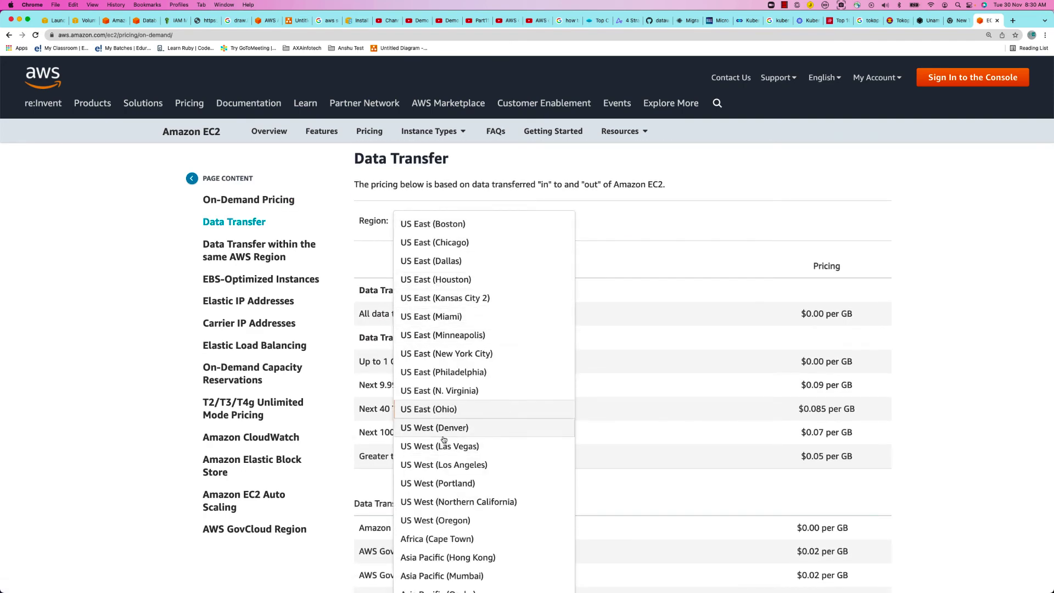
left_click(439, 391)
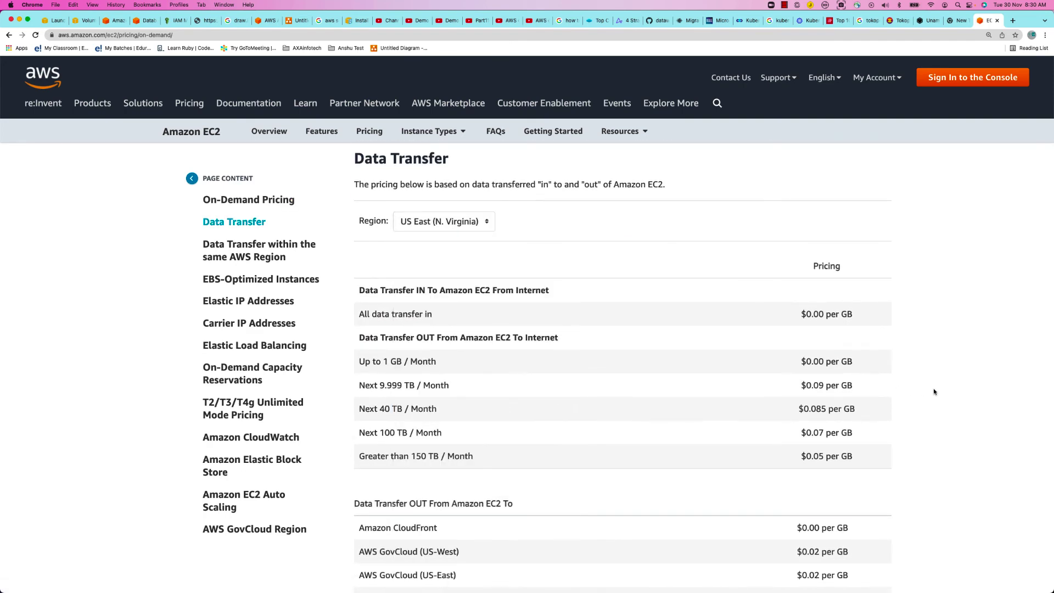
scroll(478, 398, "down", 20)
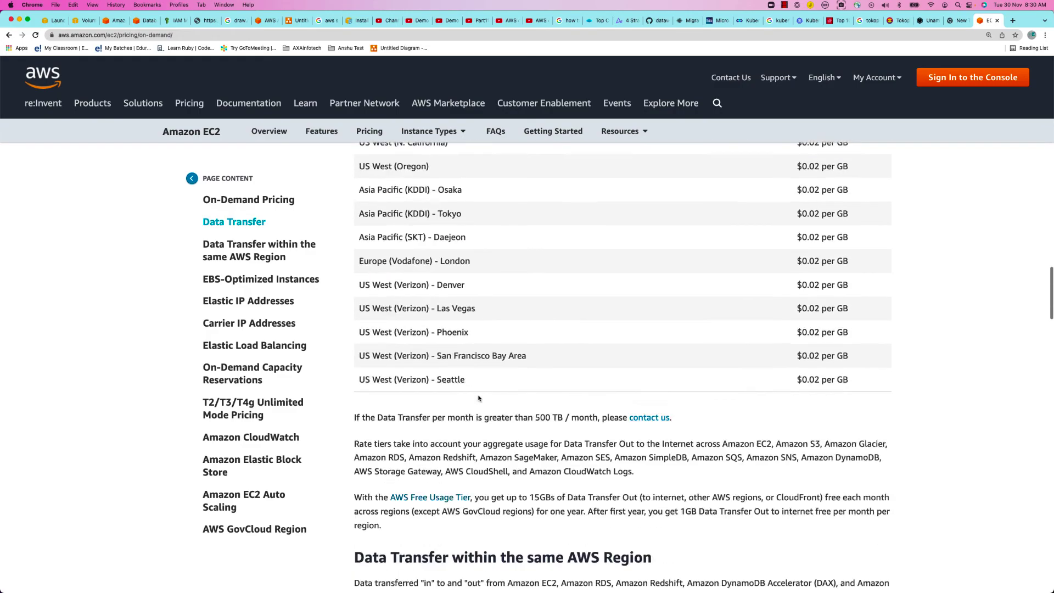
Step: Set the region of the On-Demand Plans for Amazon EC2 to US East (N. Virginia)
scroll(478, 396, "up", 20)
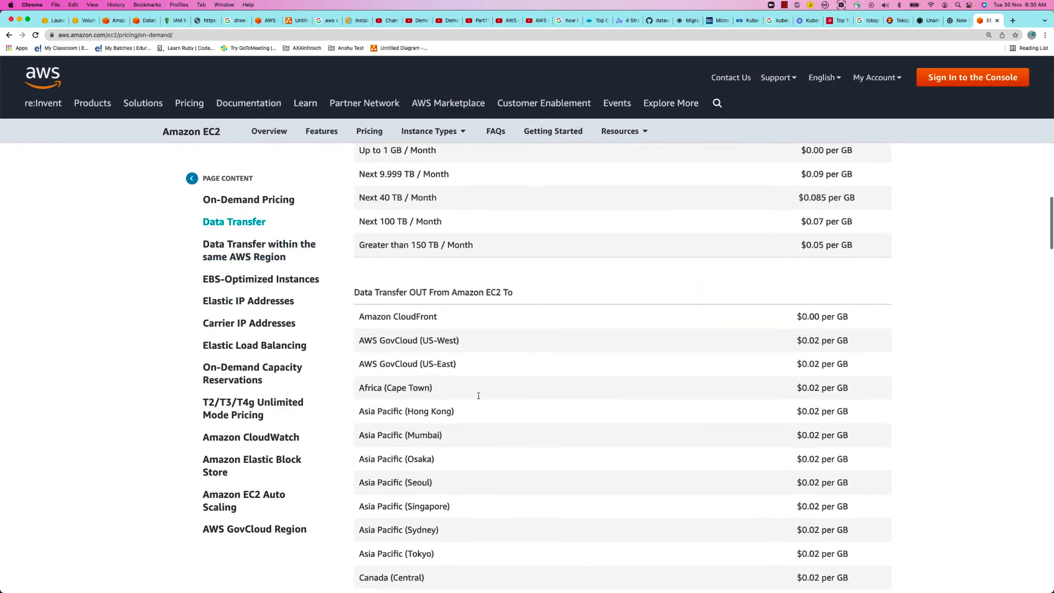
scroll(494, 404, "down", 3)
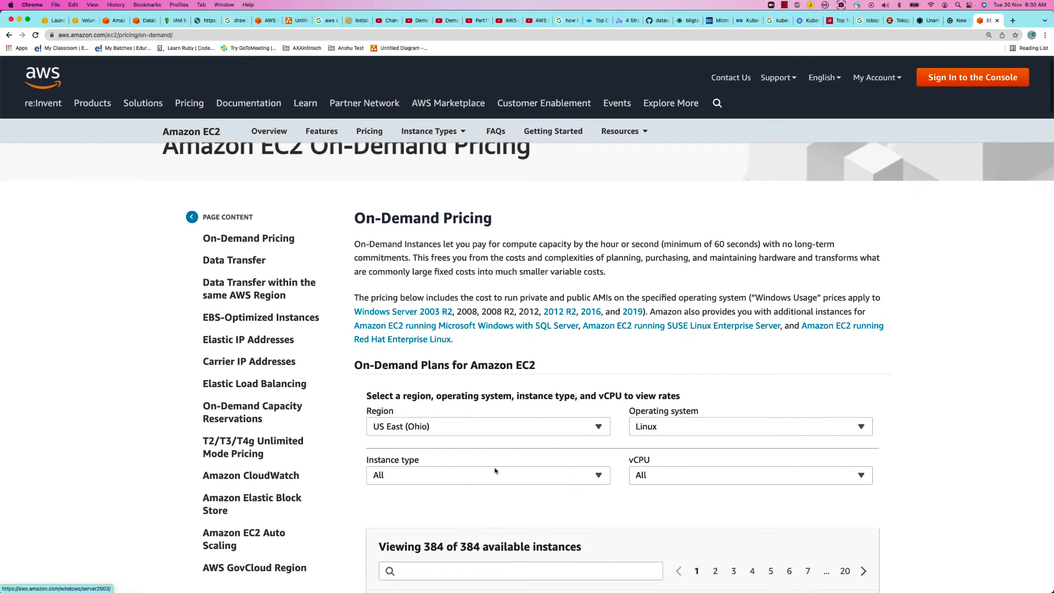
left_click(498, 380)
scroll(439, 447, "down", 1)
scroll(437, 466, "down", 5)
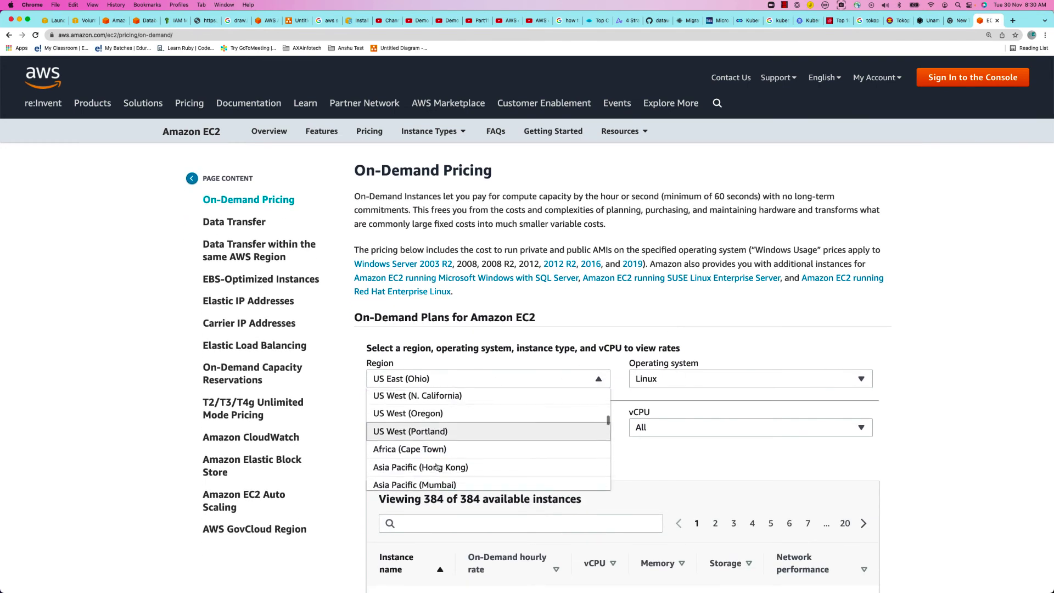
scroll(437, 466, "down", 8)
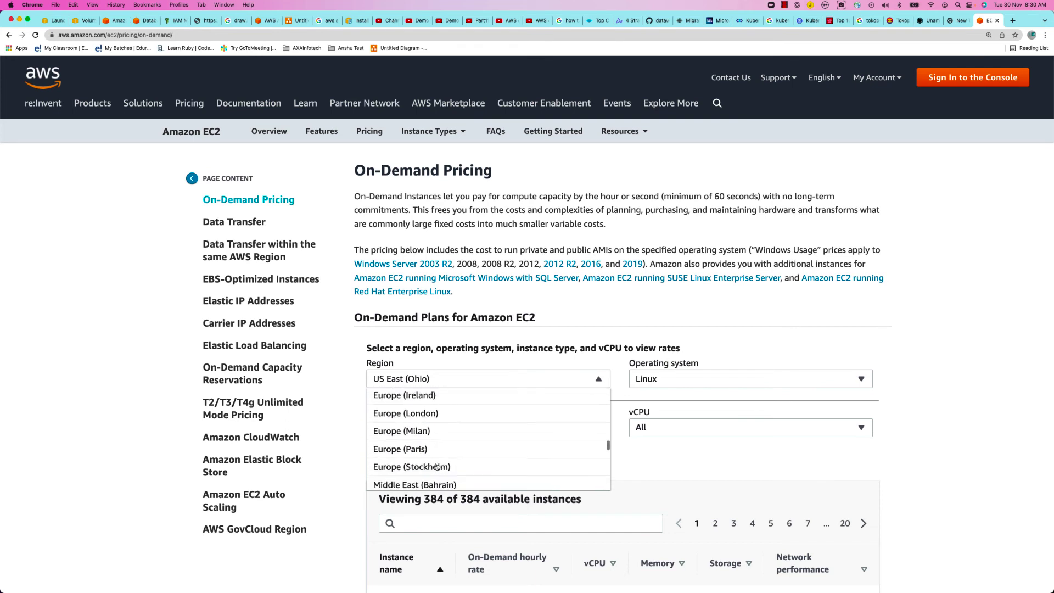
scroll(436, 466, "down", 4)
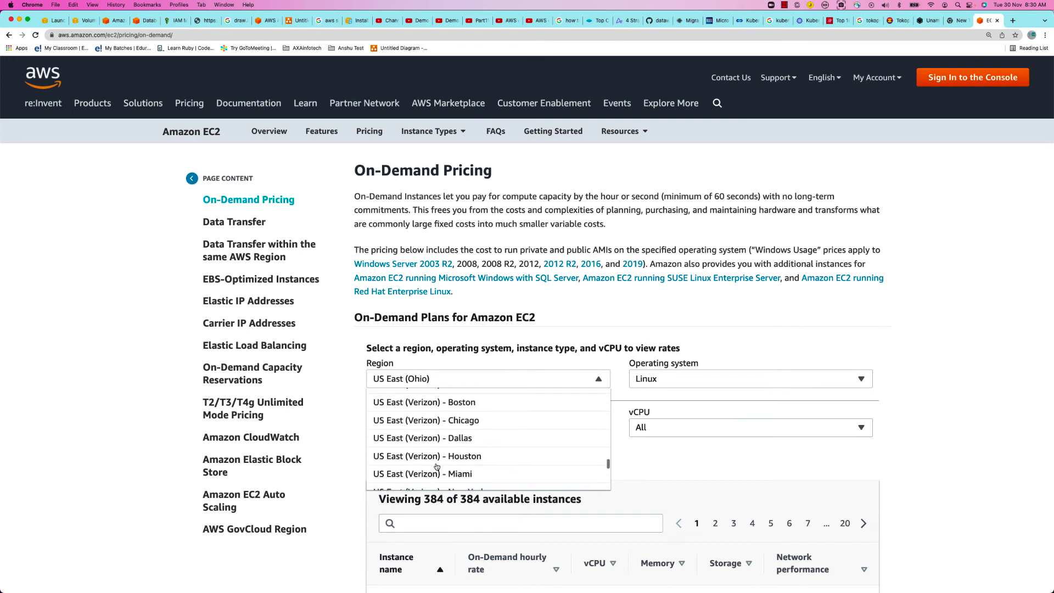
scroll(437, 466, "down", 3)
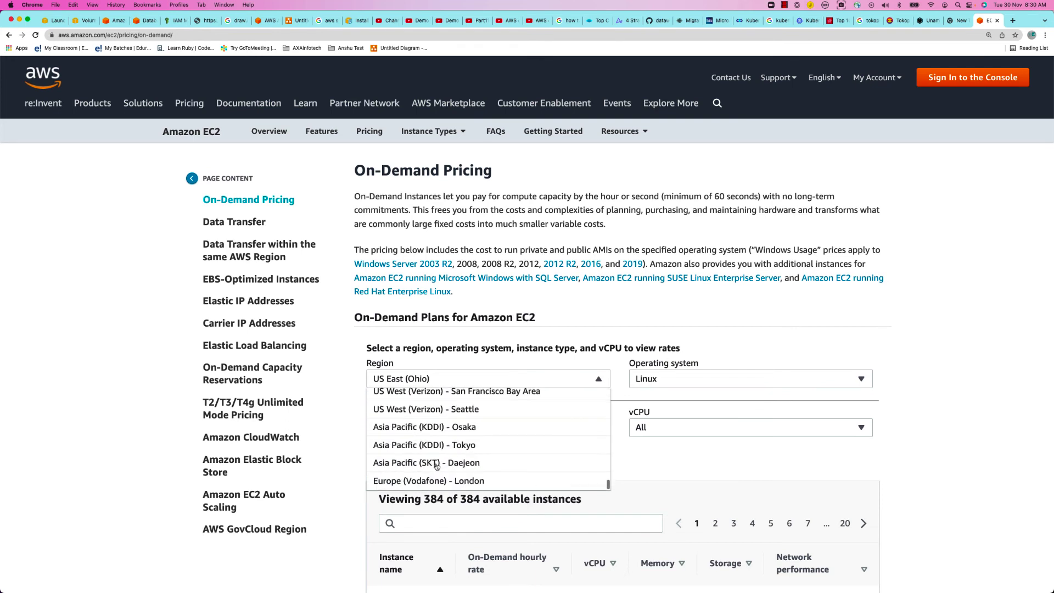
scroll(437, 466, "down", 3)
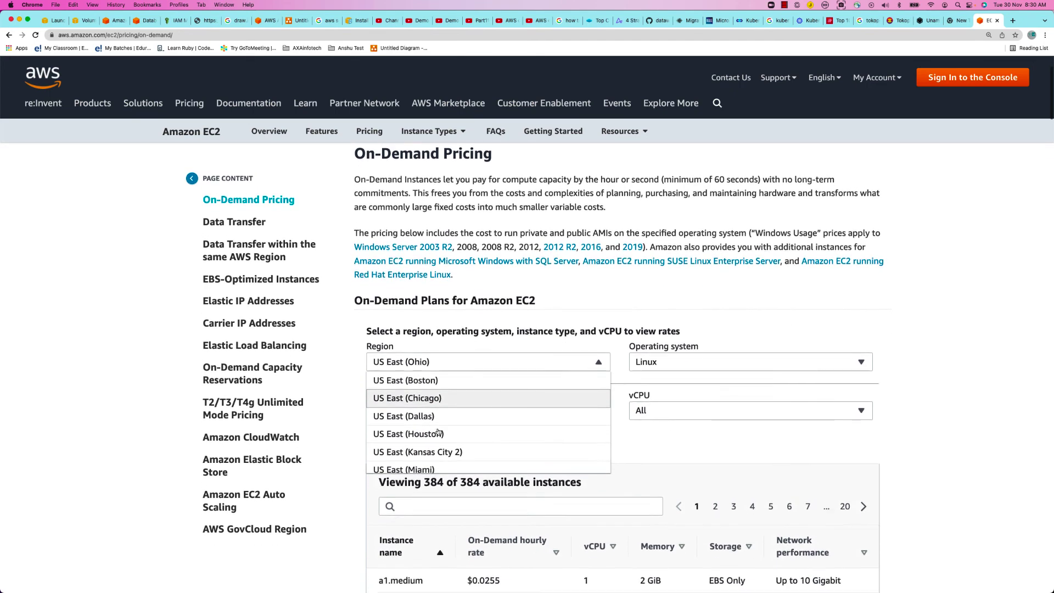
scroll(417, 423, "down", 2)
scroll(409, 416, "down", 2)
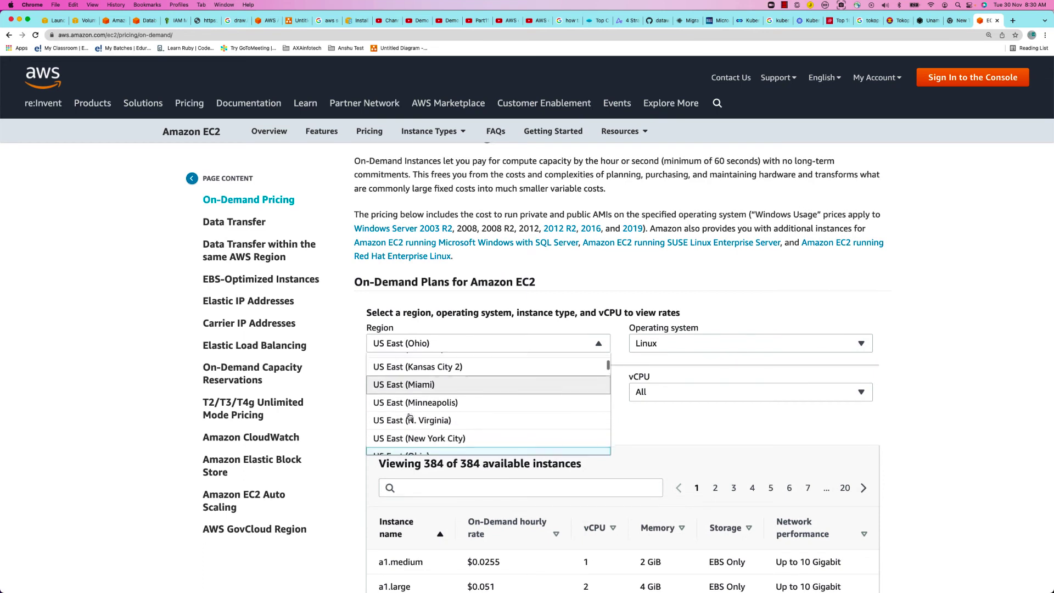
left_click(410, 417)
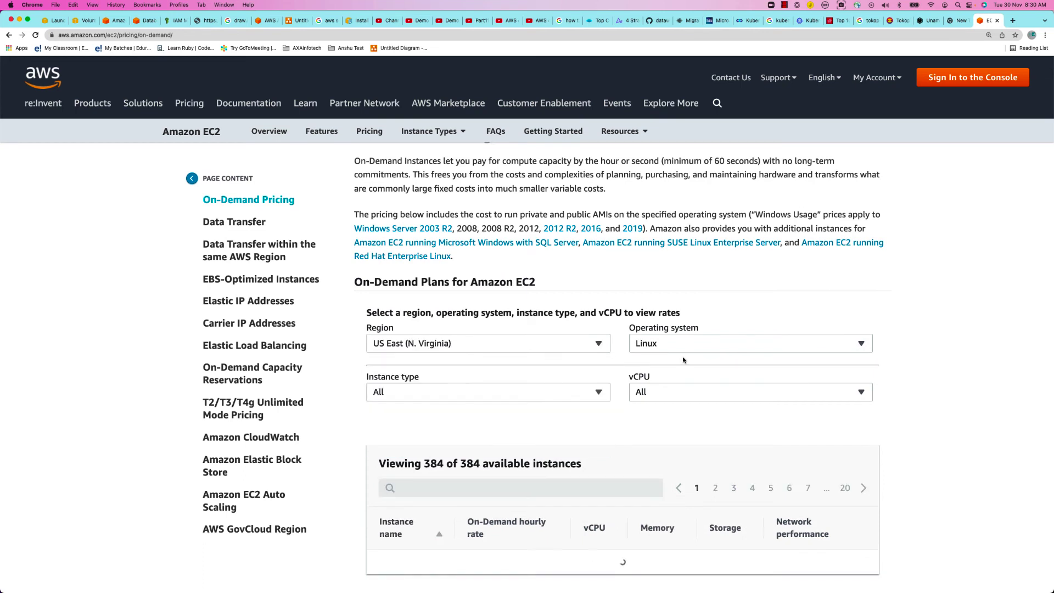
Step: Search the available On-Demand instances for t3a.2xlarge and check its hourly rate
left_click(439, 390)
left_click(439, 390)
left_click(430, 487)
type("t3a.2xlarge")
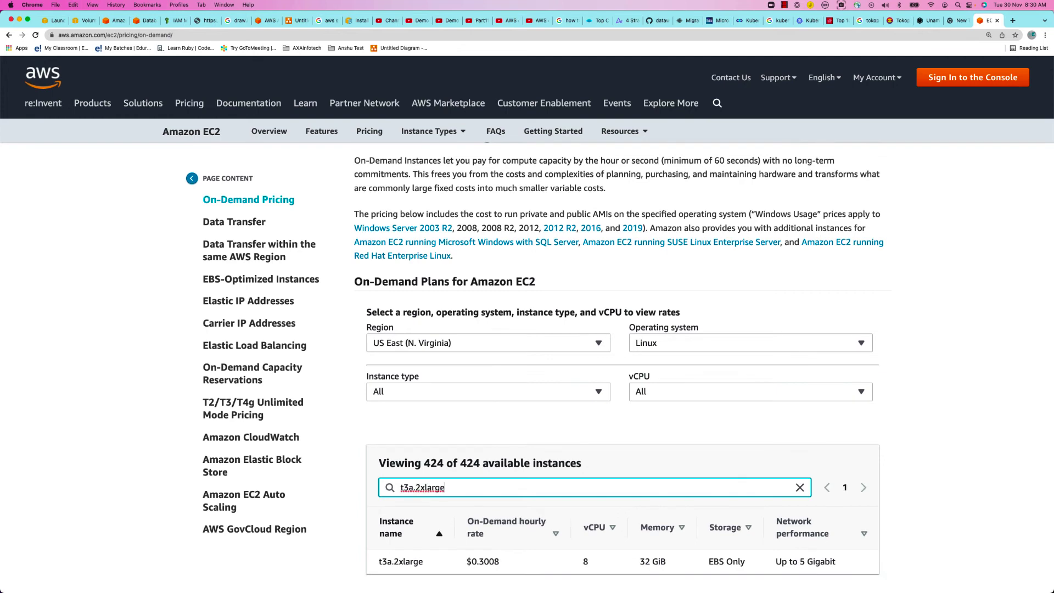
scroll(519, 471, "down", 3)
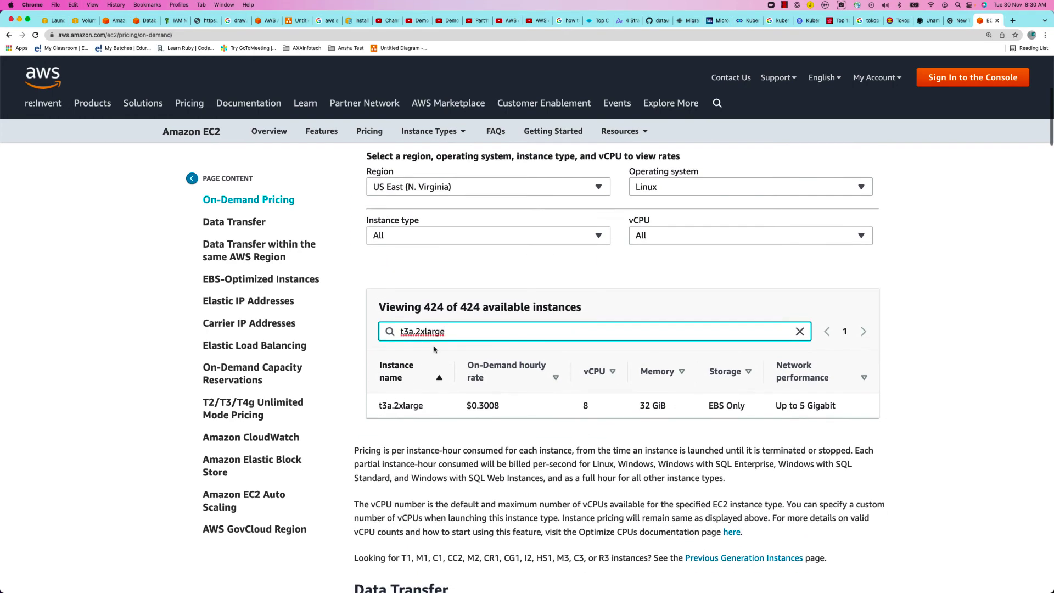
mouse_move(502, 407)
left_mouse_down()
mouse_move(472, 405)
mouse_move(512, 409)
left_mouse_up()
left_click(479, 414)
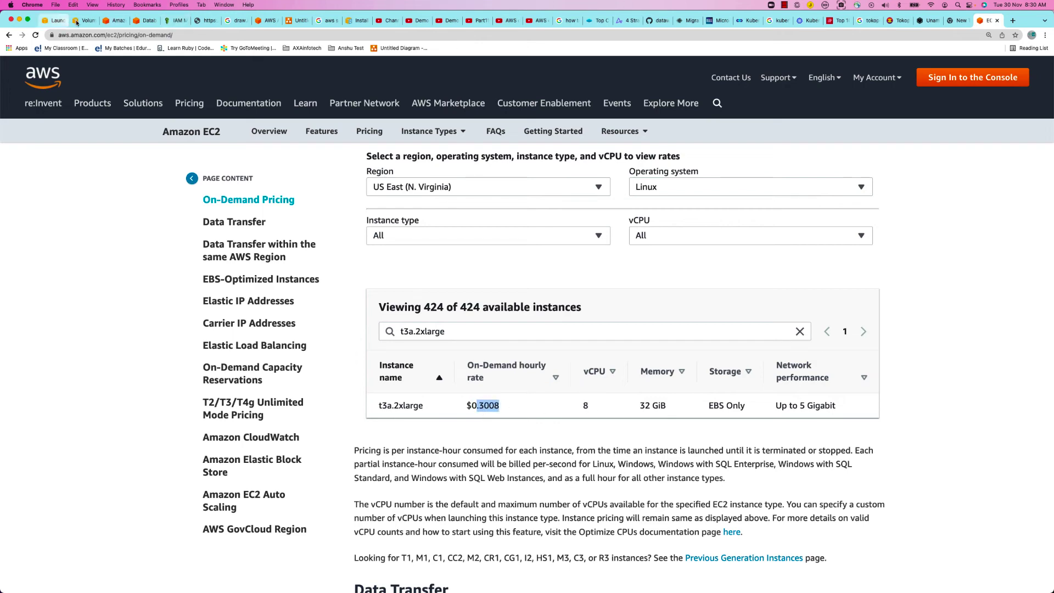
Step: Return to the EC2 launch wizard, reselect the t3a.2xlarge instance type, and continue to the instance details
left_click(83, 21)
left_click(53, 21)
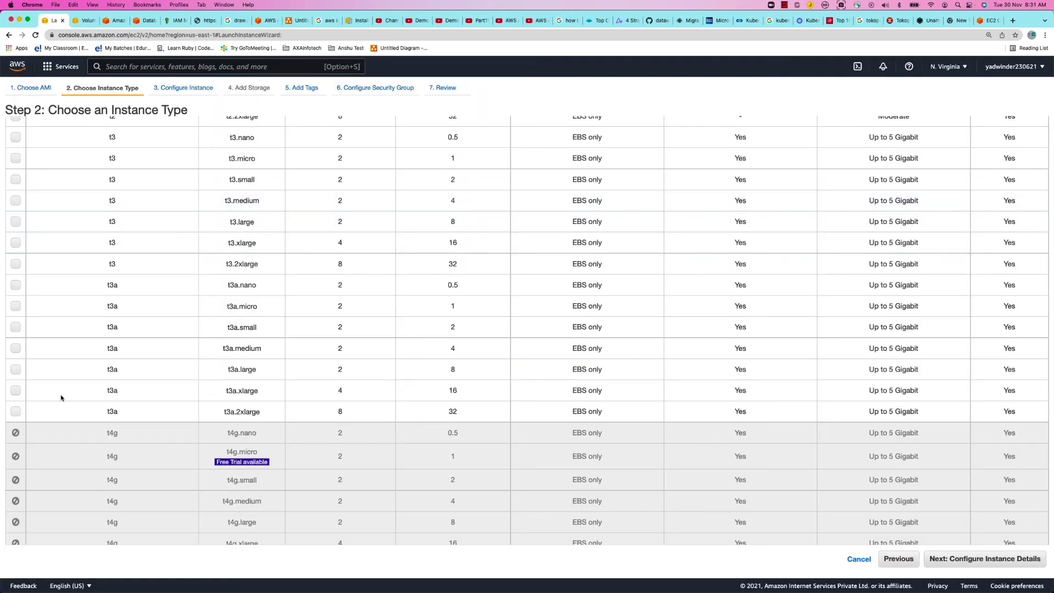
left_click(16, 411)
left_click(1000, 558)
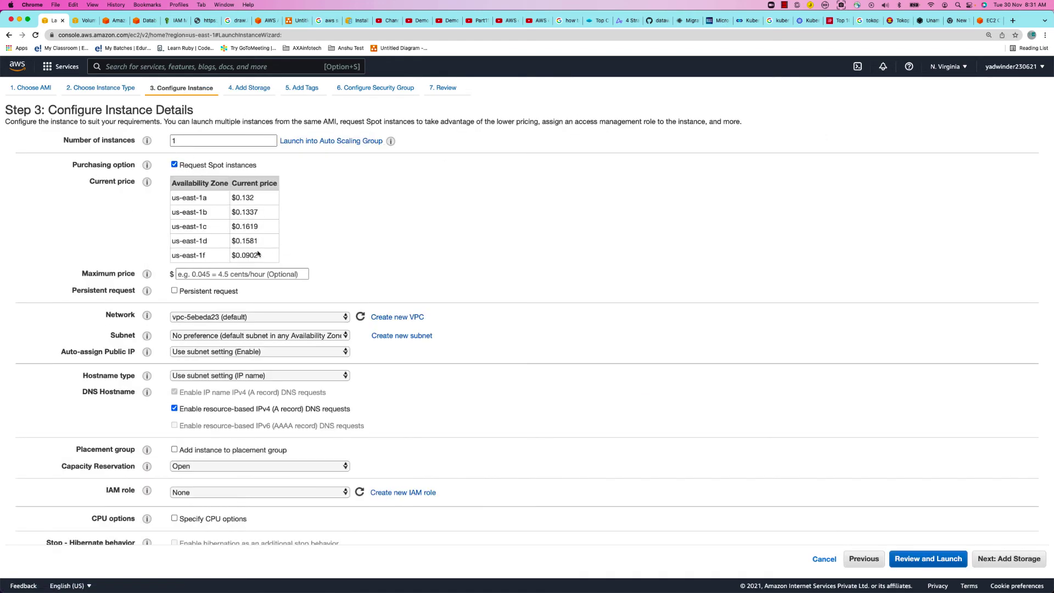
Step: Compare the us-east-1f Spot price with the On-Demand hourly rate for t3a.2xlarge on the pricing page, and return to the instance details
left_click_drag(242, 256, 267, 253)
left_click(1000, 21)
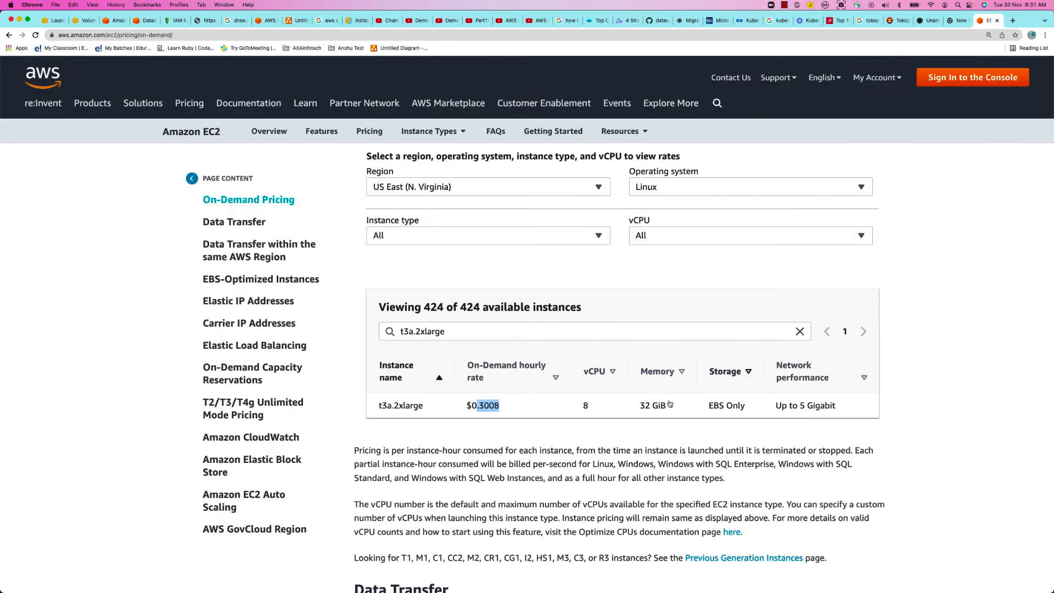
left_click(55, 22)
left_click(427, 224)
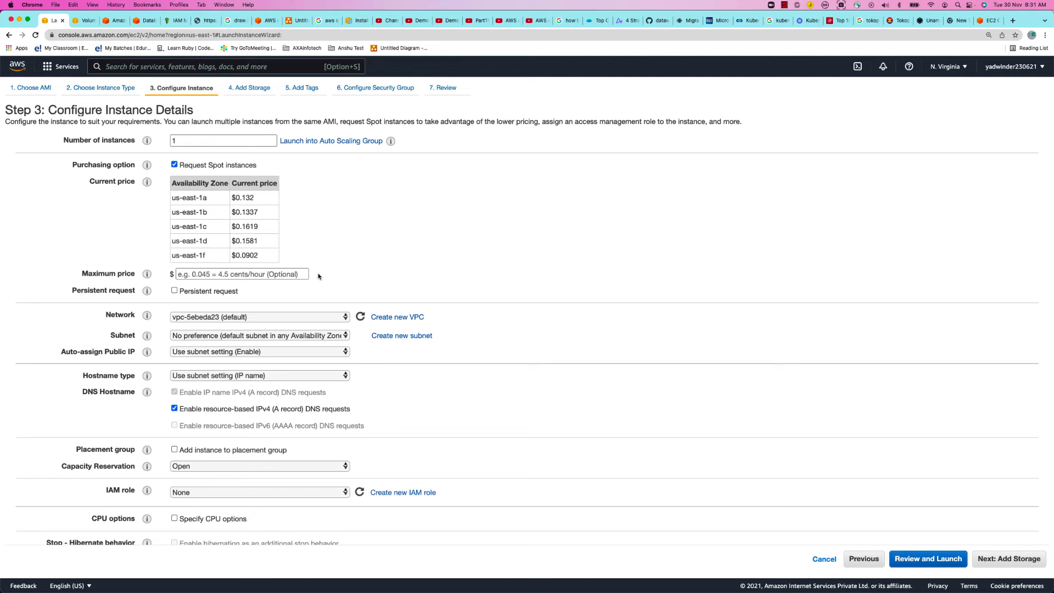
Step: Set the maximum price of the Spot request to $0.2
left_click(263, 275)
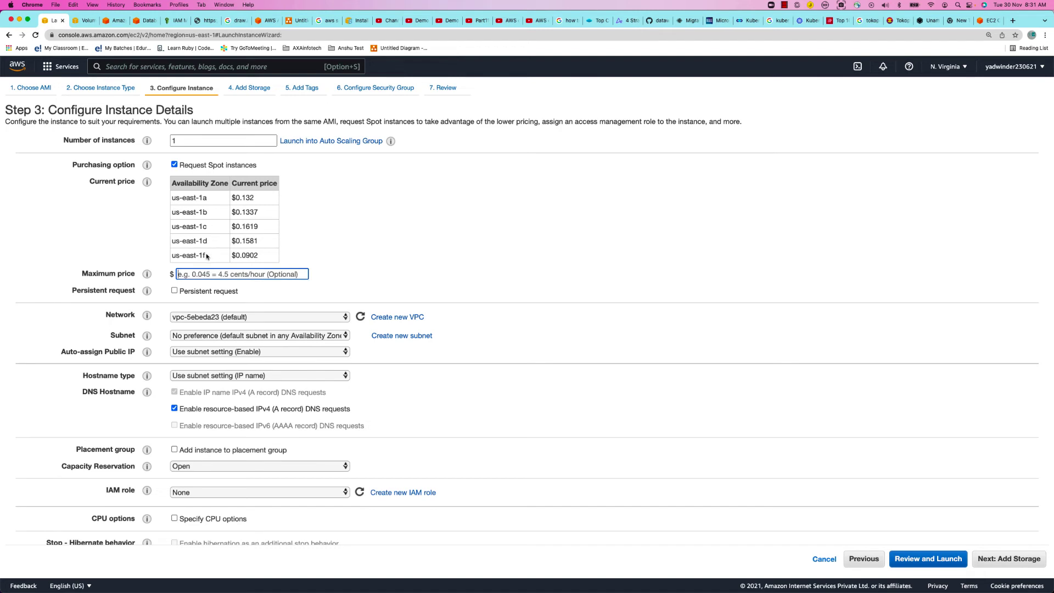
type("0")
key("BackSpace")
type("1")
key("BackSpace")
key("BackSpace")
type("0.2")
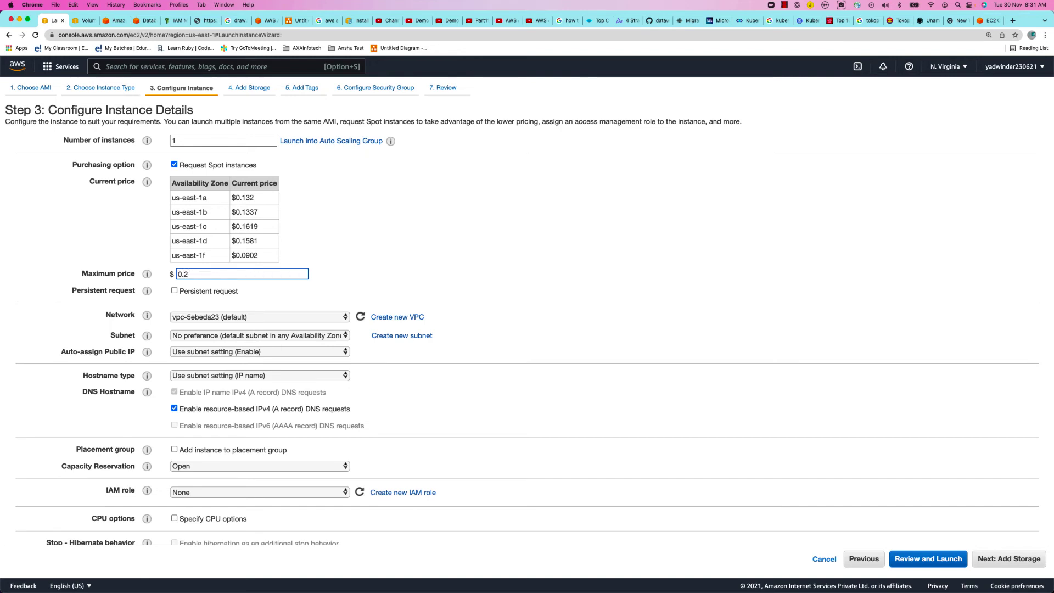
Step: Set the Spot request's maximum price to $0.16 and compare it with the us-east-1f Spot price
type("0")
key("BackSpace")
key("BackSpace")
type("16")
left_click_drag(242, 256, 268, 258)
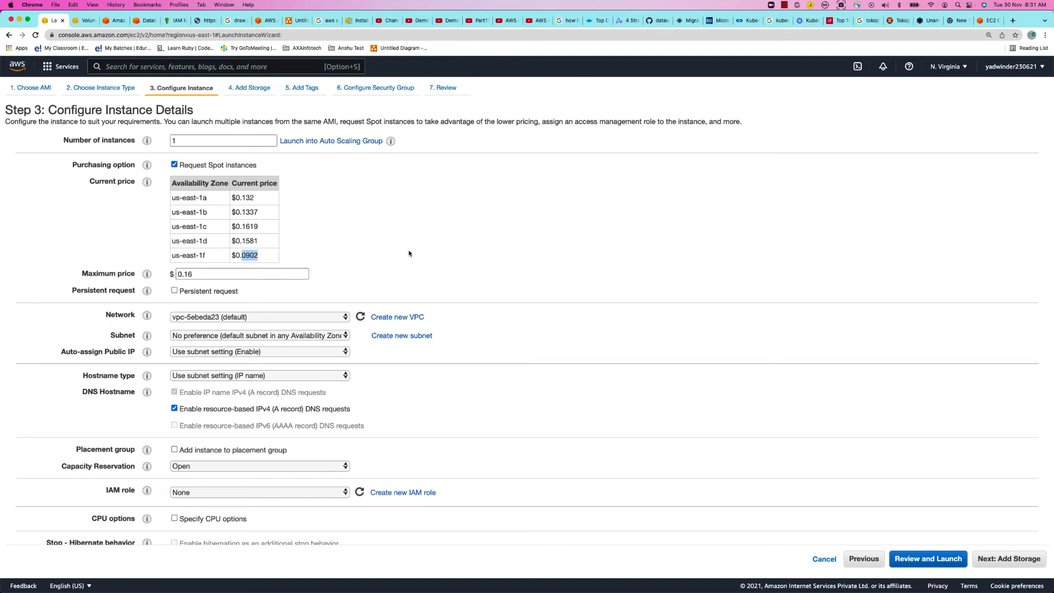
double_click(208, 270)
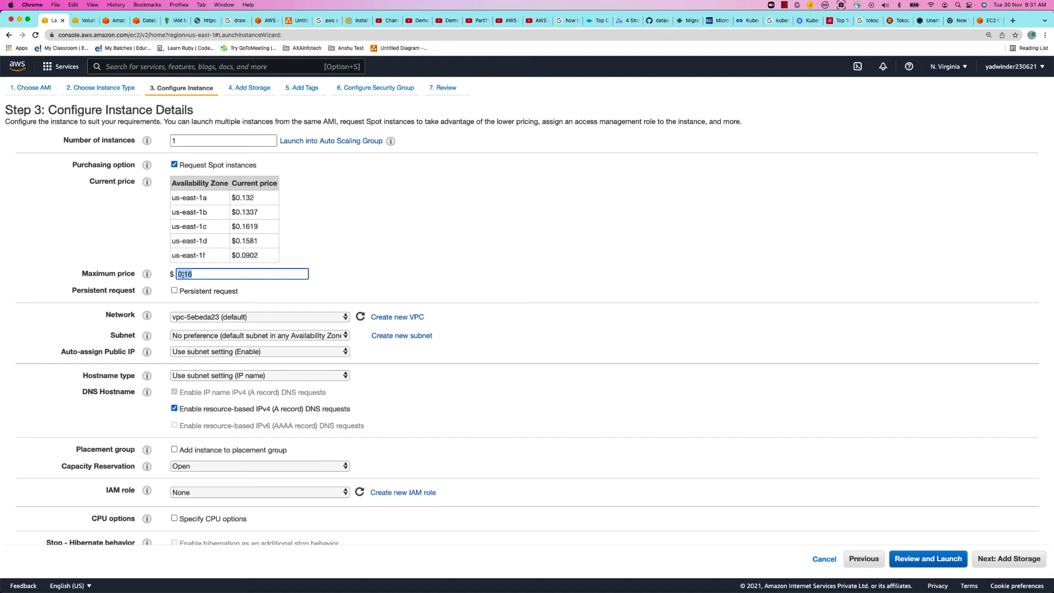
Step: Set the Spot request's subnet to the default one in us-east-1f after trying the us-east-1b subnet
left_click(207, 337)
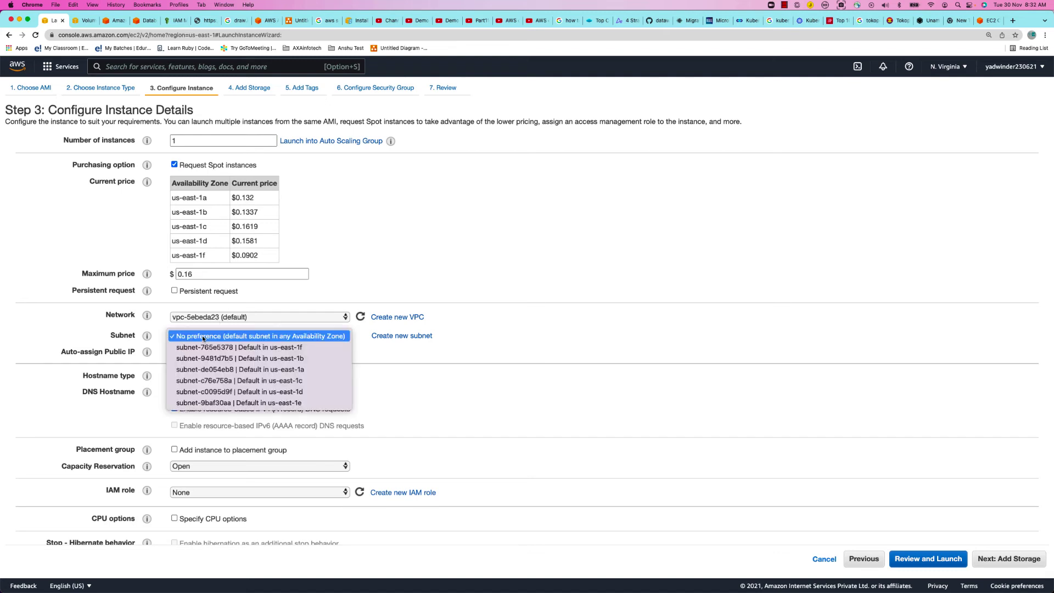
left_click(288, 357)
left_click(295, 336)
left_click(302, 333)
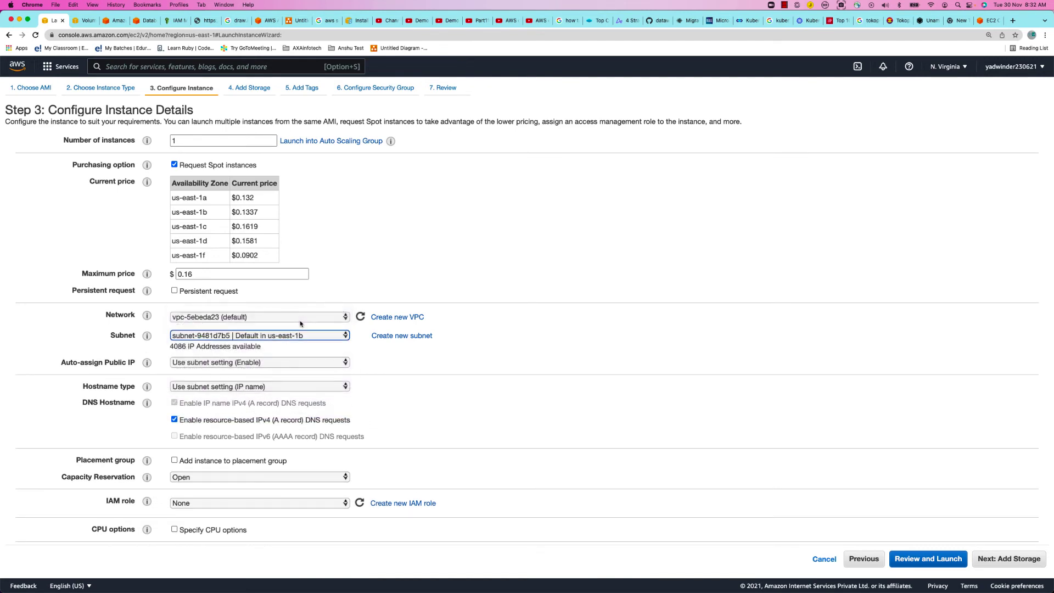
left_click(296, 336)
left_click(295, 326)
left_click(478, 242)
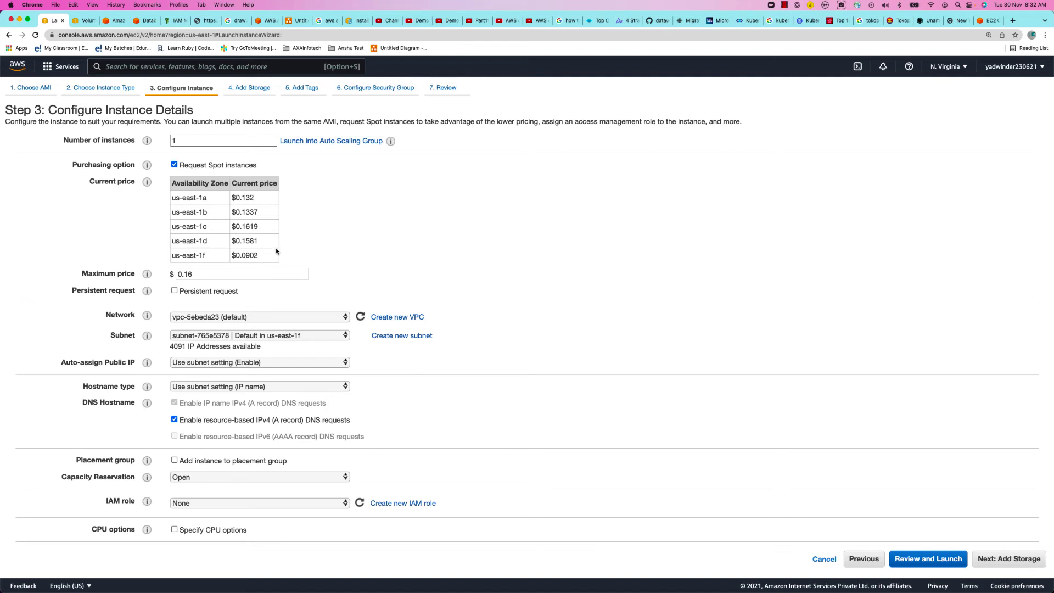
Step: Compare the Spot prices of us-east-1f, us-east-1a and us-east-1b with the maximum price of the request
left_click_drag(236, 254, 291, 258)
left_click(420, 265)
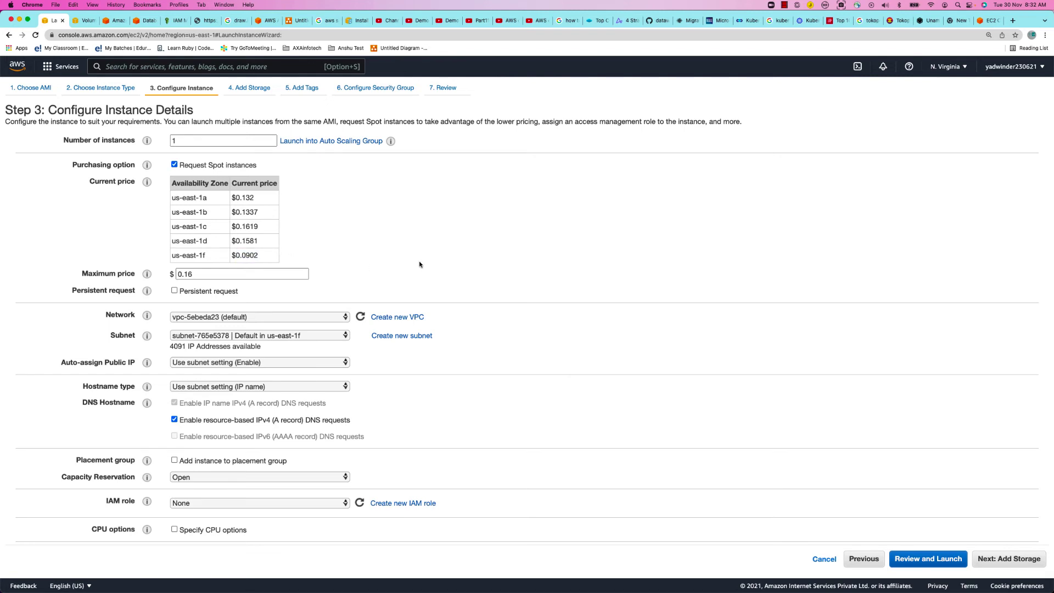
left_click(207, 272)
left_click_drag(263, 256, 226, 256)
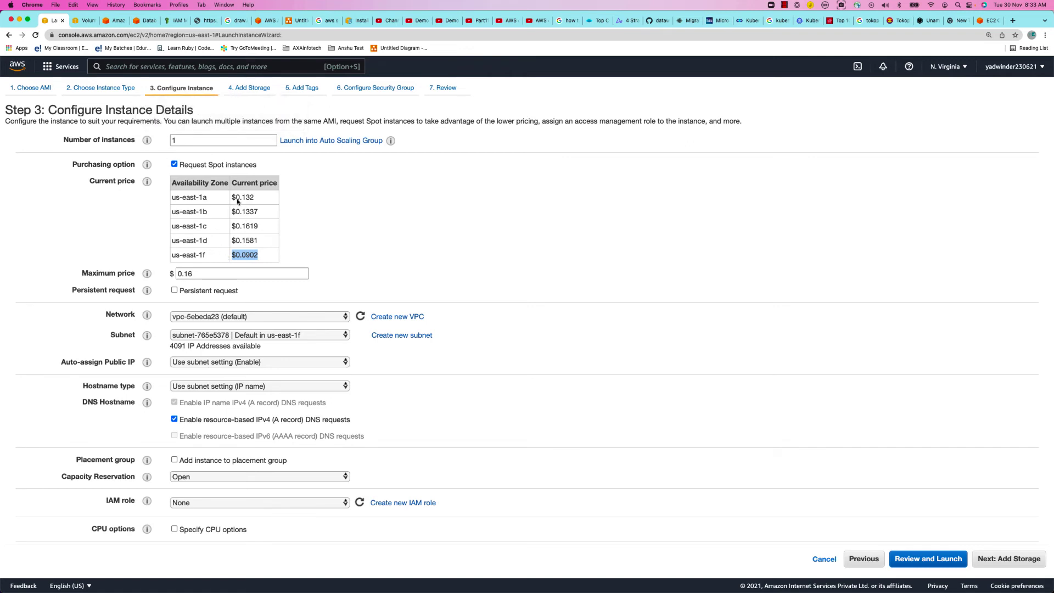
left_click_drag(248, 197, 246, 213)
left_click(186, 302)
left_click_drag(183, 274, 199, 274)
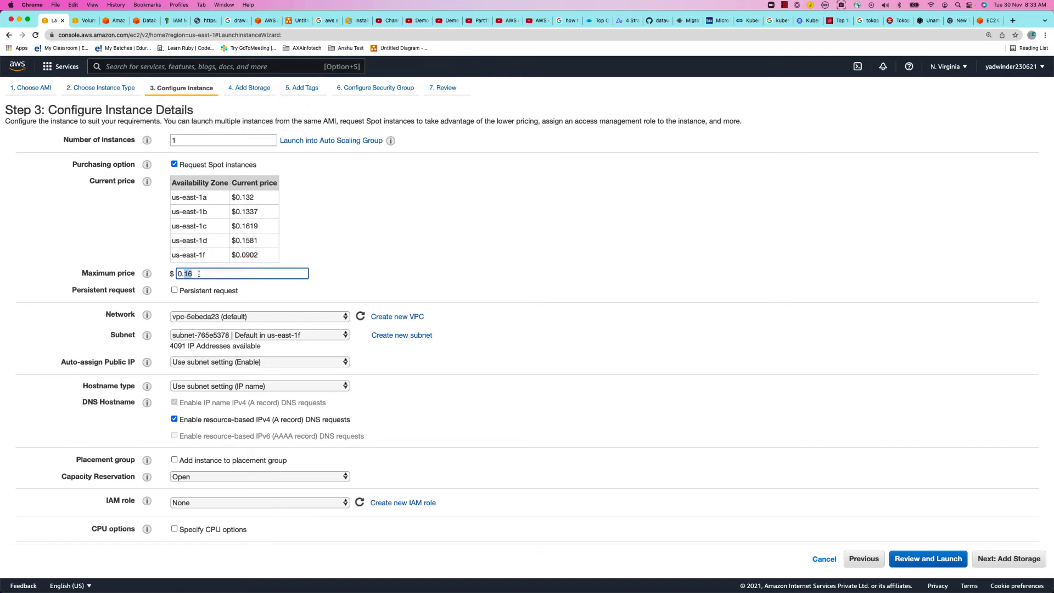
left_click(198, 274)
Step: Set the number of Spot instances to launch to 10
mouse_move(131, 275)
double_click(193, 138)
type("10")
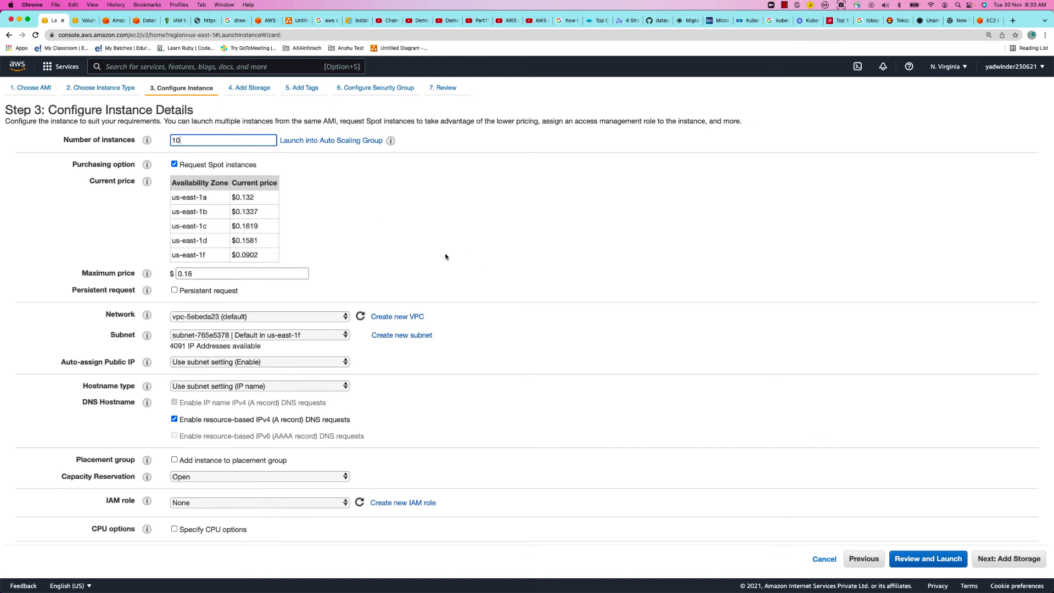
left_click(430, 254)
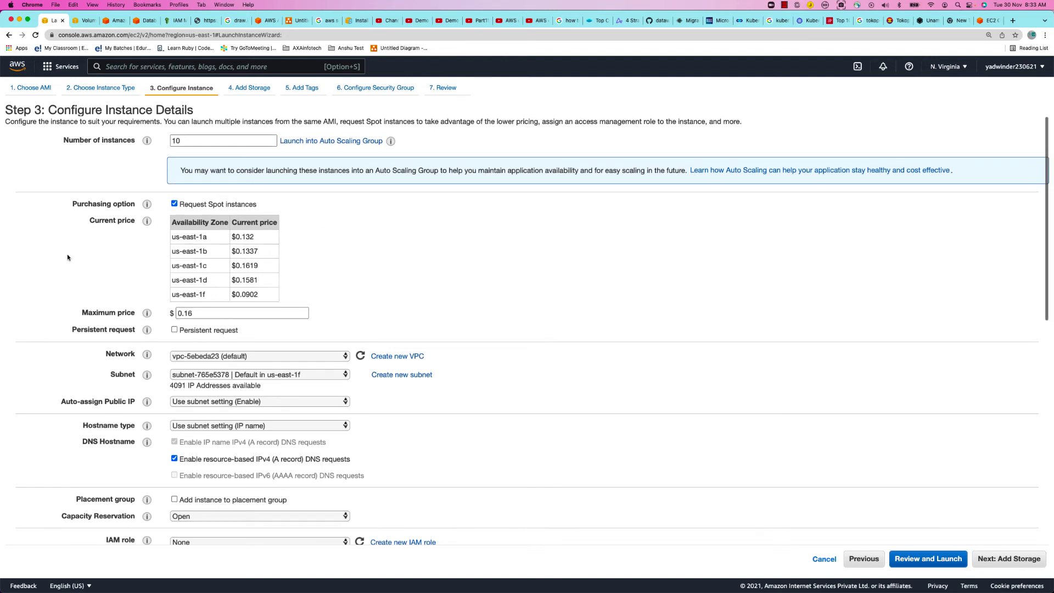
Step: Compare the maximum price with the us-east-1f Spot price again and cancel the instance launch
left_click(275, 313)
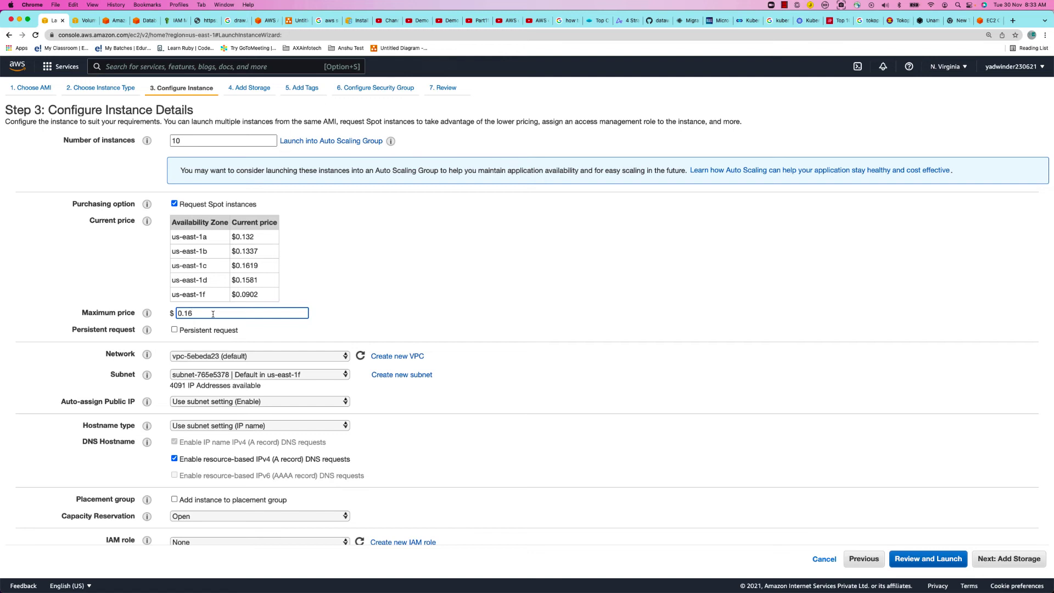
left_click_drag(277, 295, 232, 294)
left_click(173, 313)
left_click(822, 558)
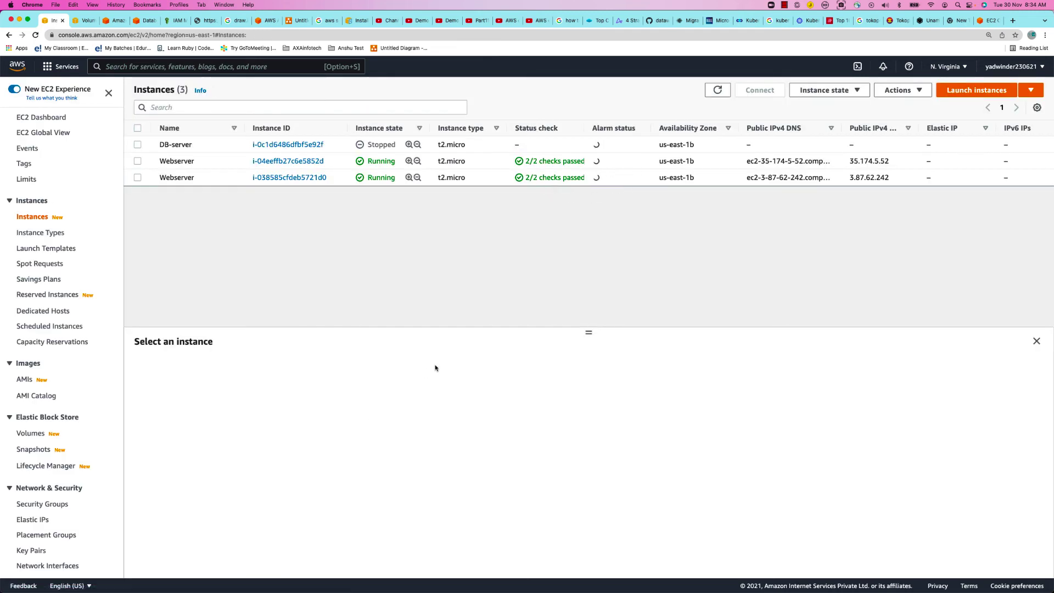
Step: Switch to the PowerPoint presentation and advance from the Spot Instances slide to the EC2 Pricing slide
key("super+Tab")
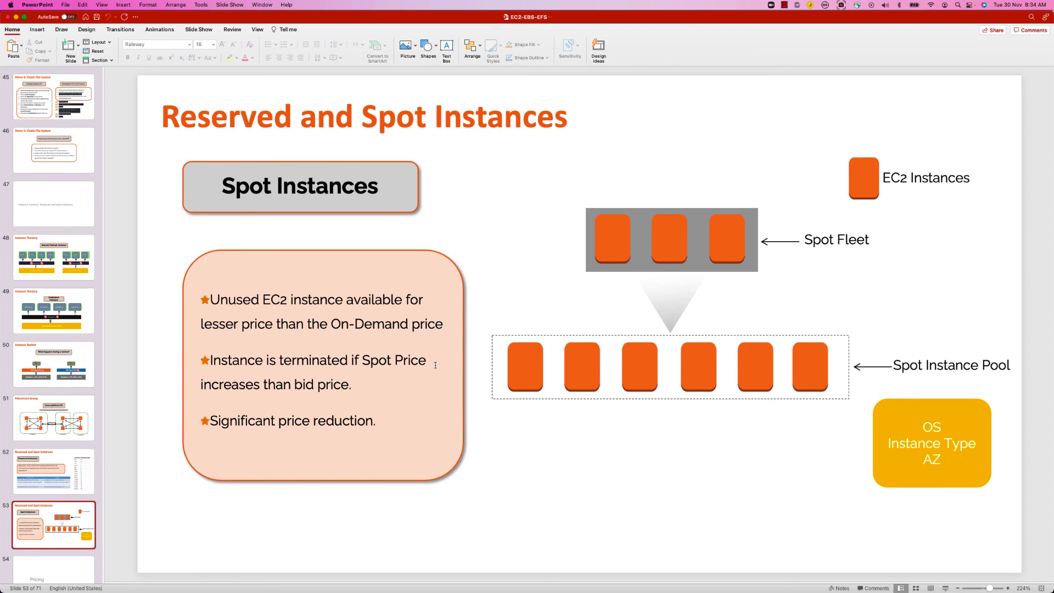
key("Down")
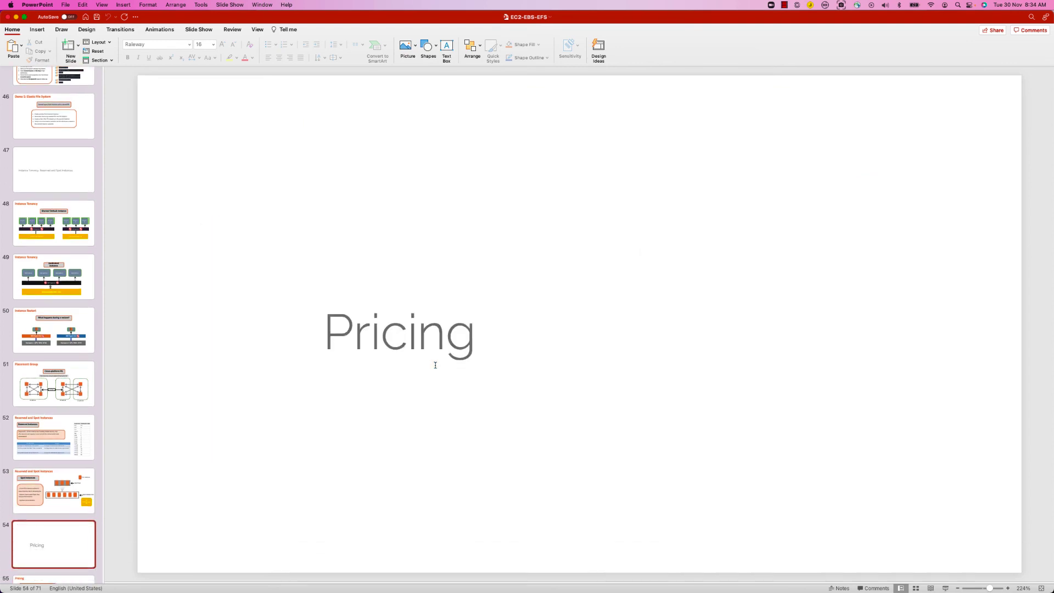
key("Down")
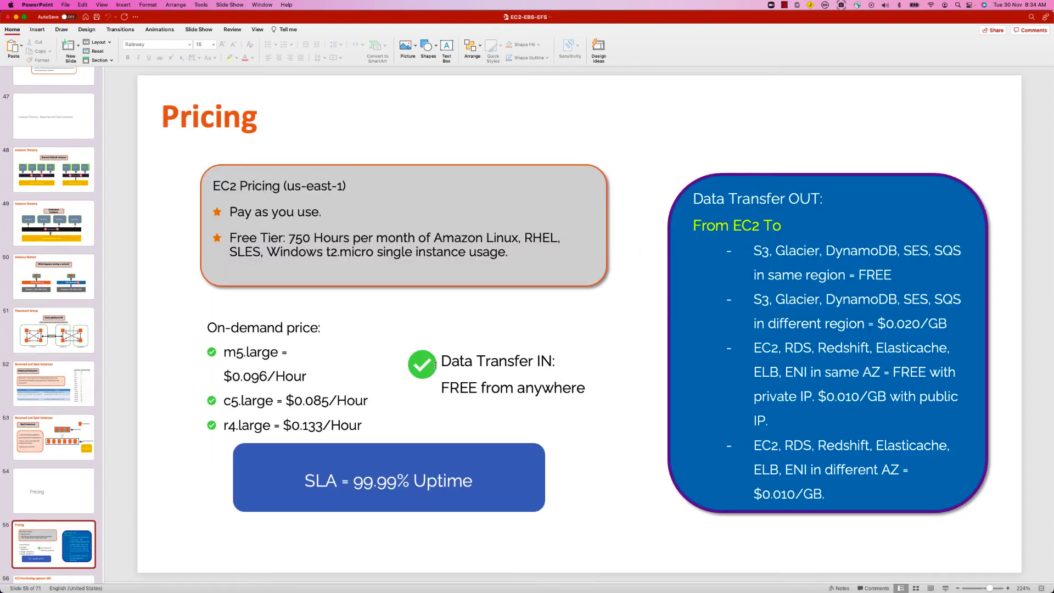
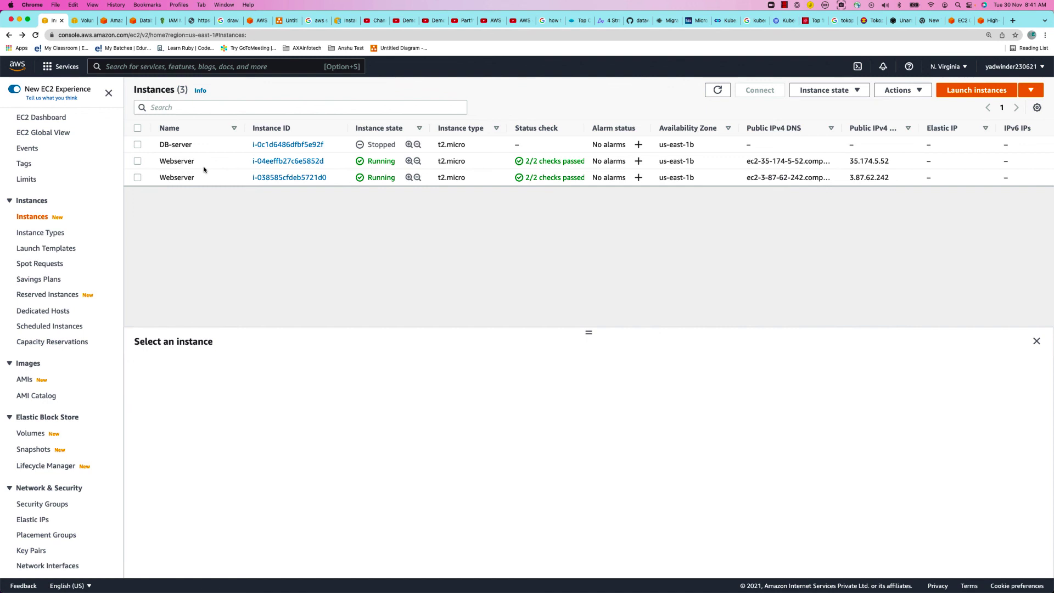
Step: Switch to the PowerPoint presentation, display the Summary slide, and look through the quiz slides that follow it
key("super+Tab")
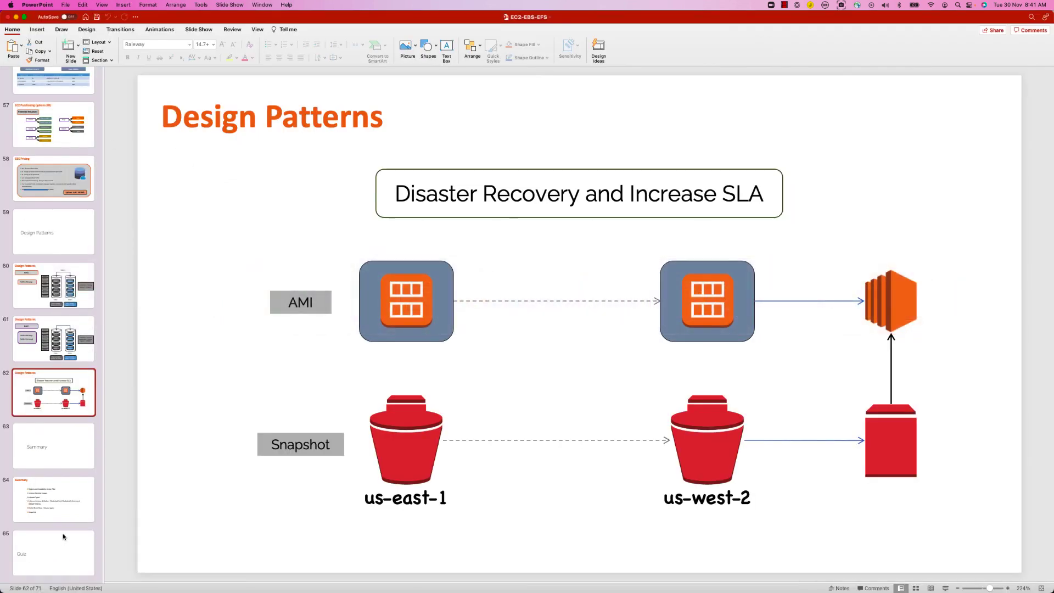
left_click(25, 513)
scroll(25, 510, "down", 5)
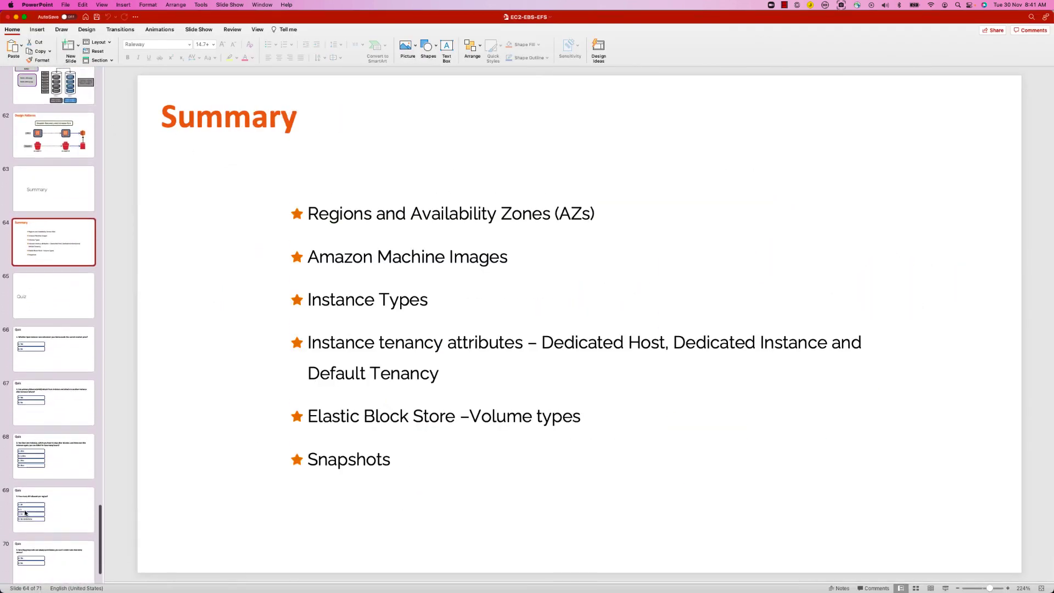
Step: Close the presentation window, return to the AWS console in Chrome, and open the EC2 Load Balancers list
left_click(8, 18)
left_click(289, 243)
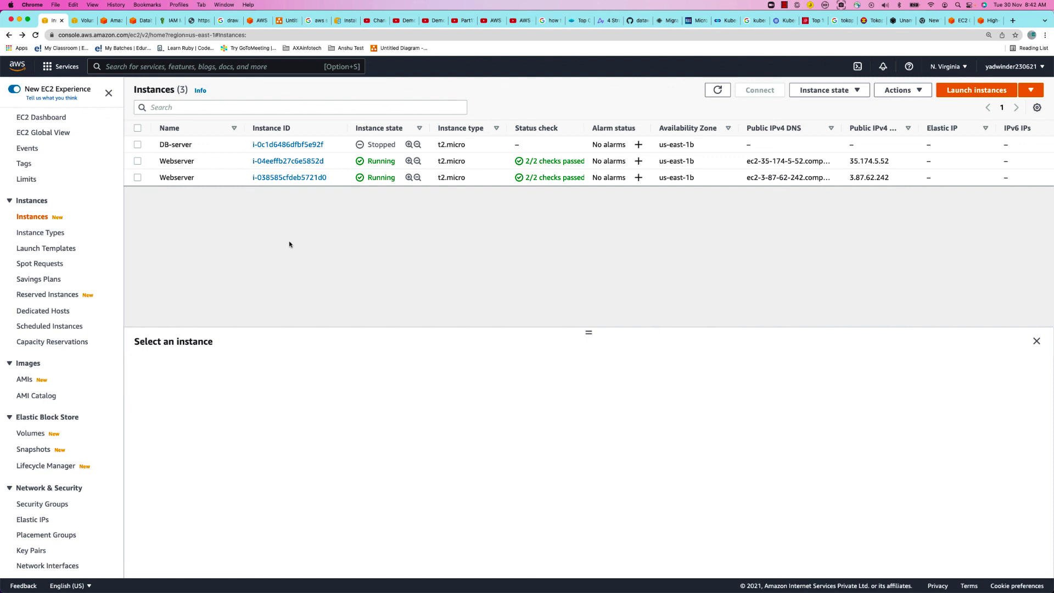
scroll(100, 458, "down", 5)
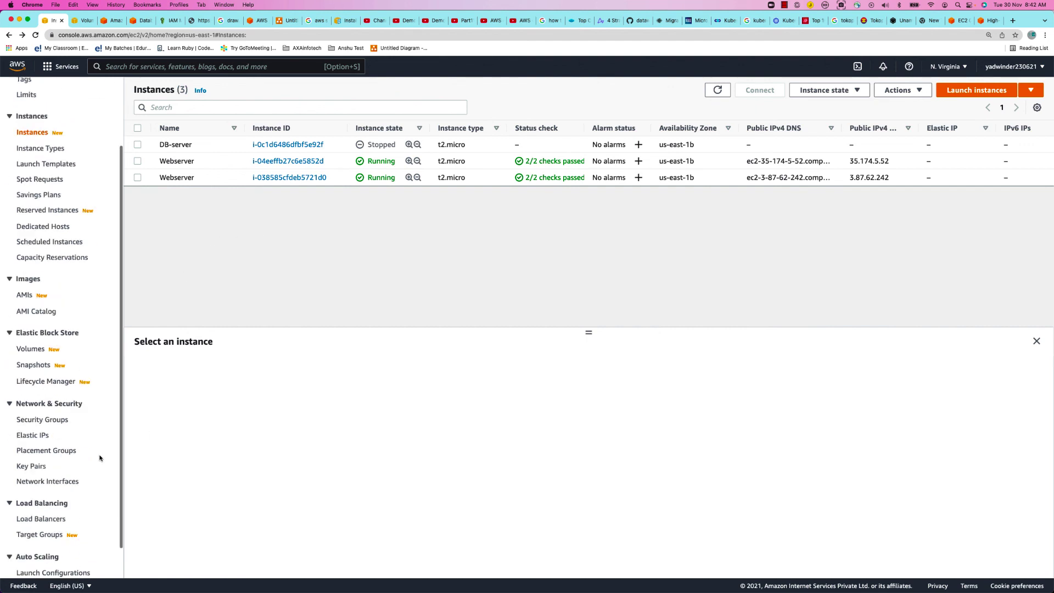
left_click(39, 483)
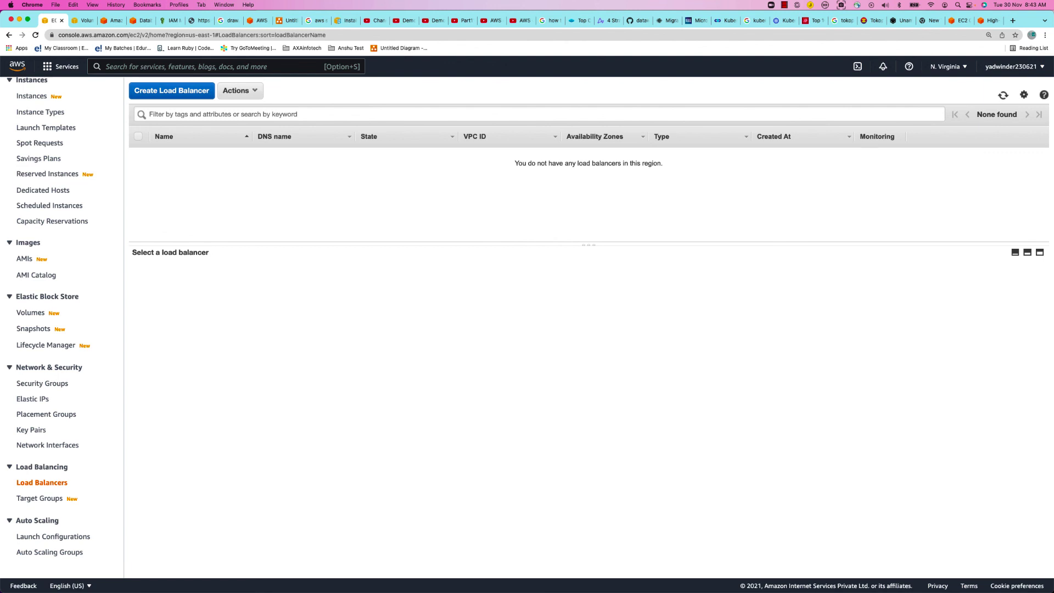
Step: Review the settings for creating a volume from the Mytest-backup snapshot, and cancel without creating it
left_click(31, 329)
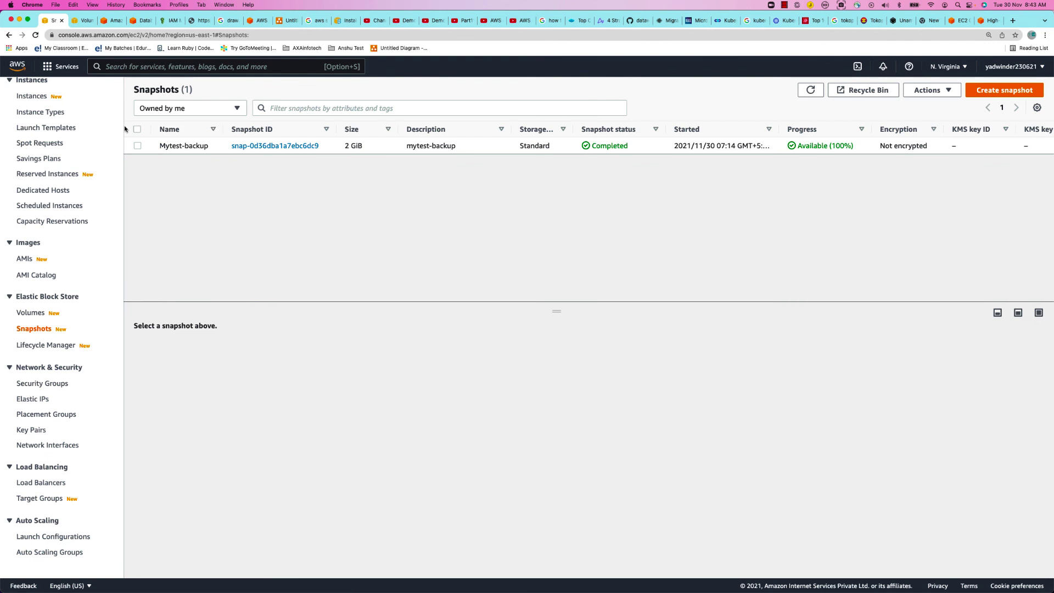
left_click(144, 146)
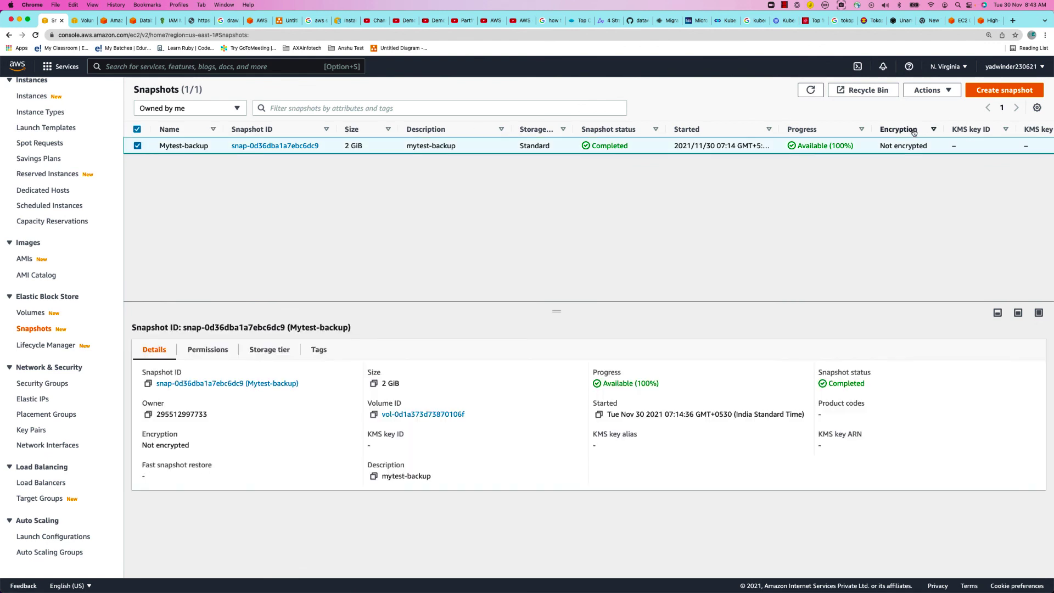
left_click(932, 91)
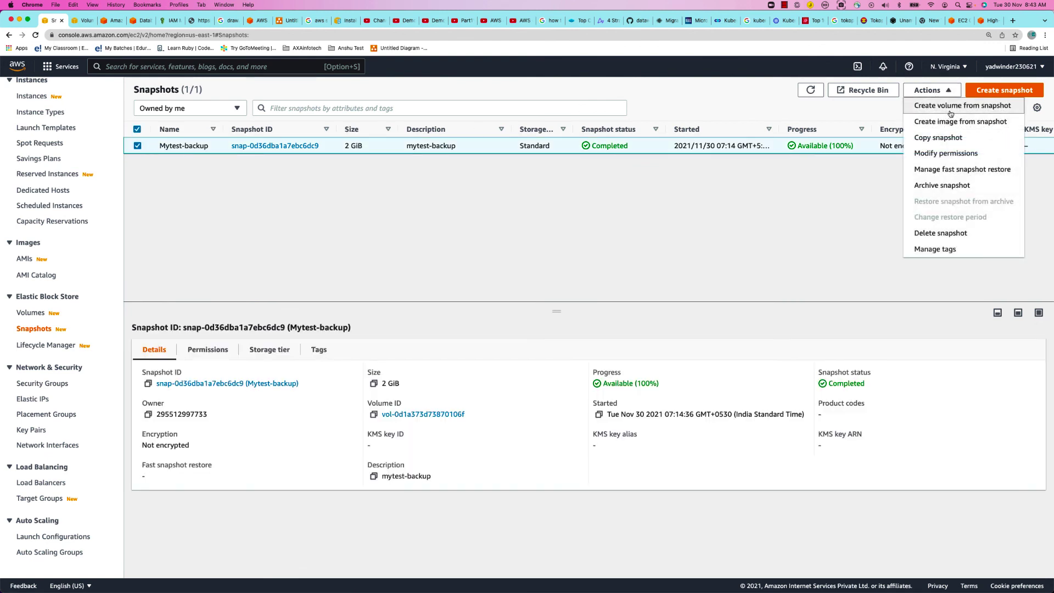
left_click(950, 112)
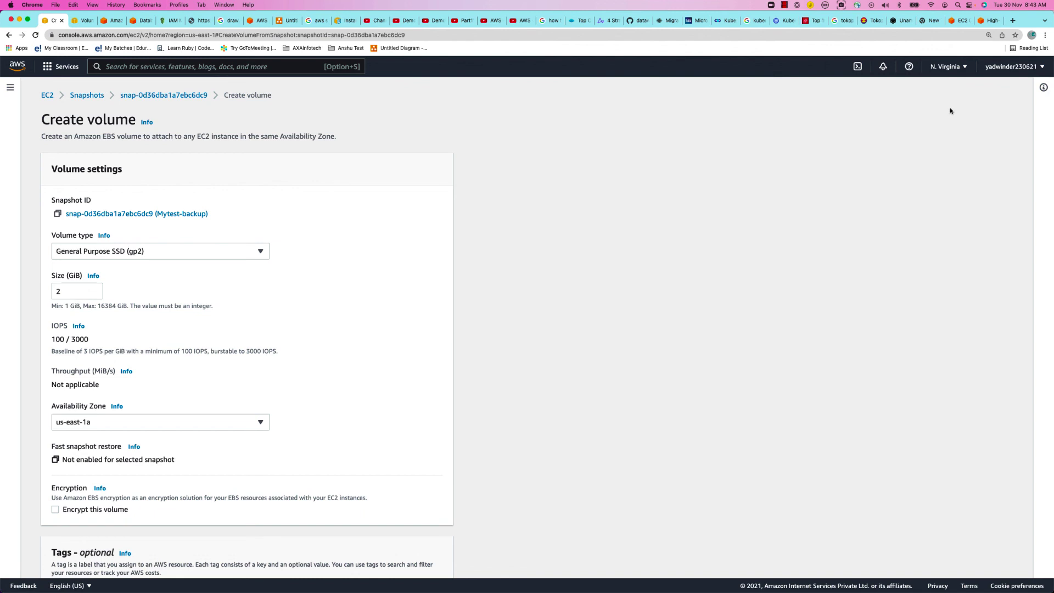
scroll(950, 109, "down", 2)
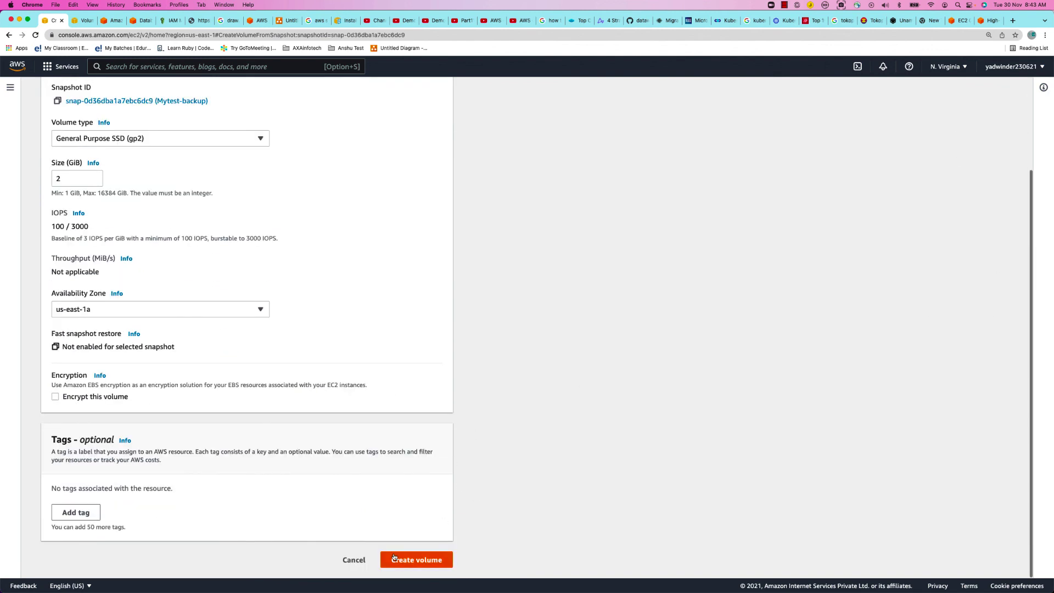
left_click(352, 560)
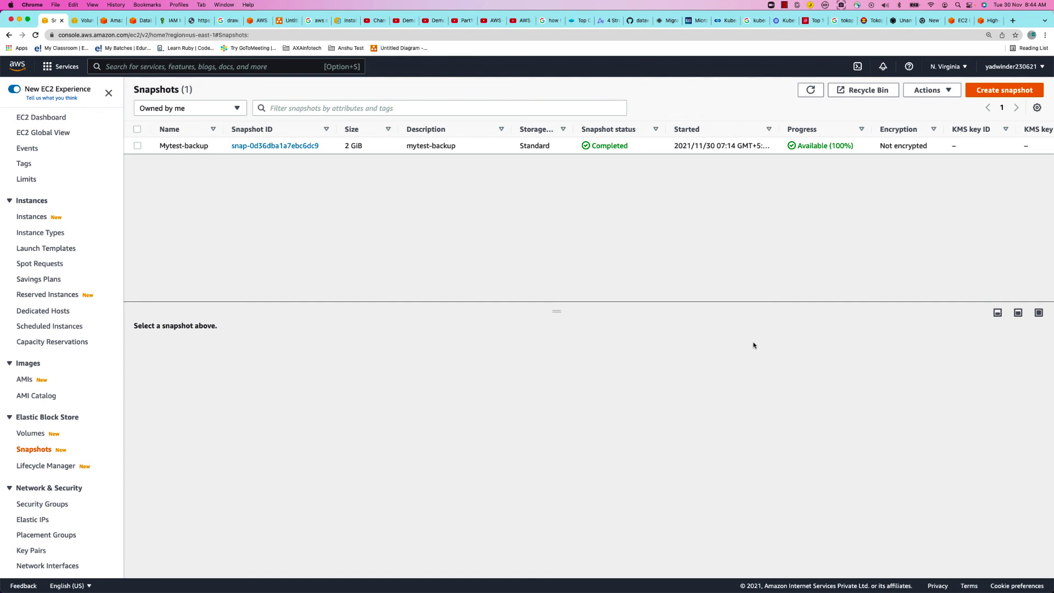
Step: Open the EC2 instances list, select the first running Webserver instance, and examine its available actions, including image and template options
left_click(32, 217)
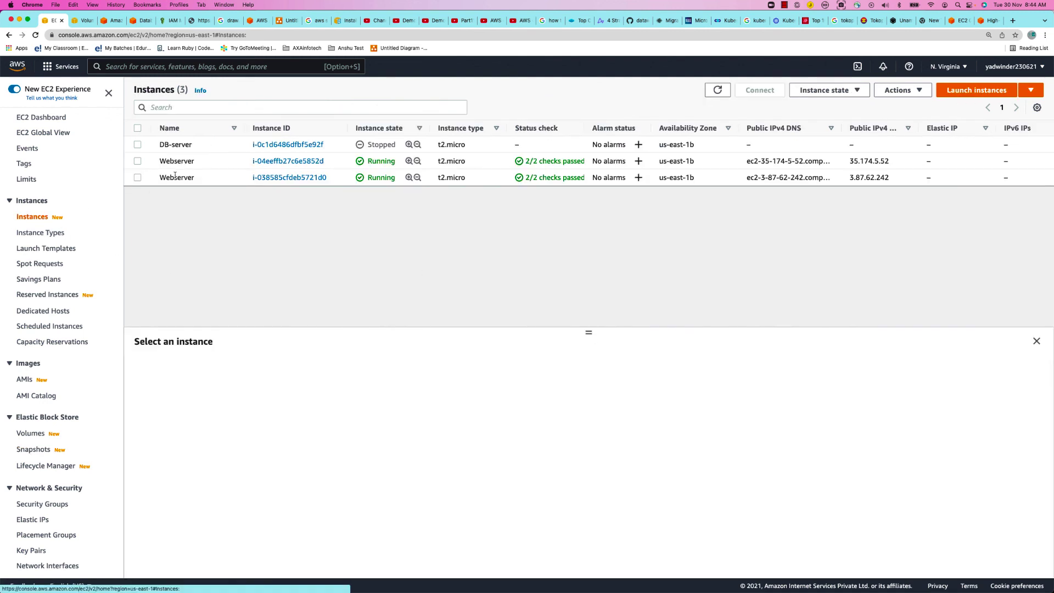
left_click(137, 161)
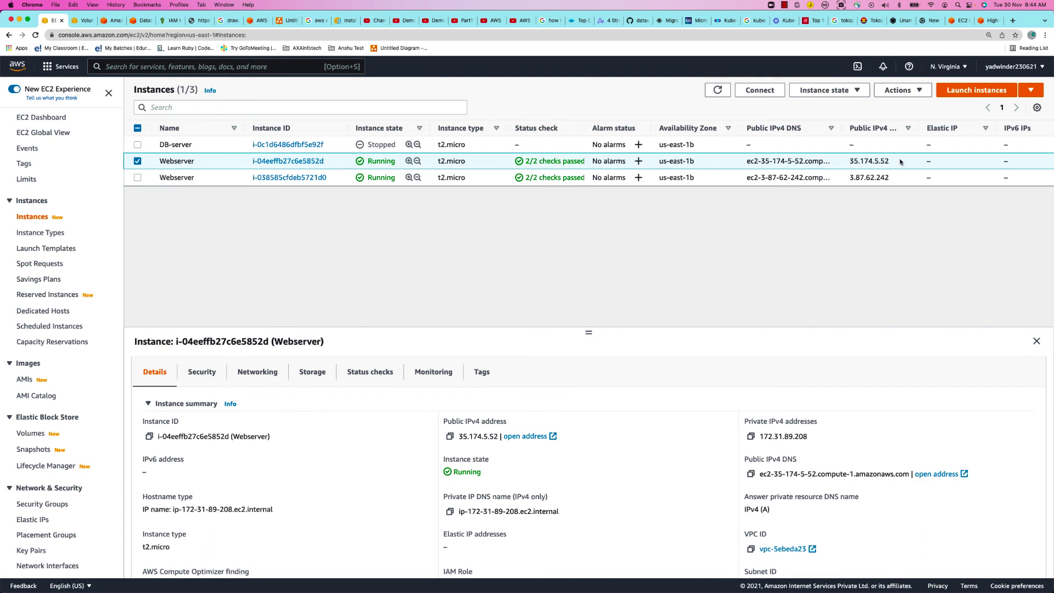
left_click(900, 91)
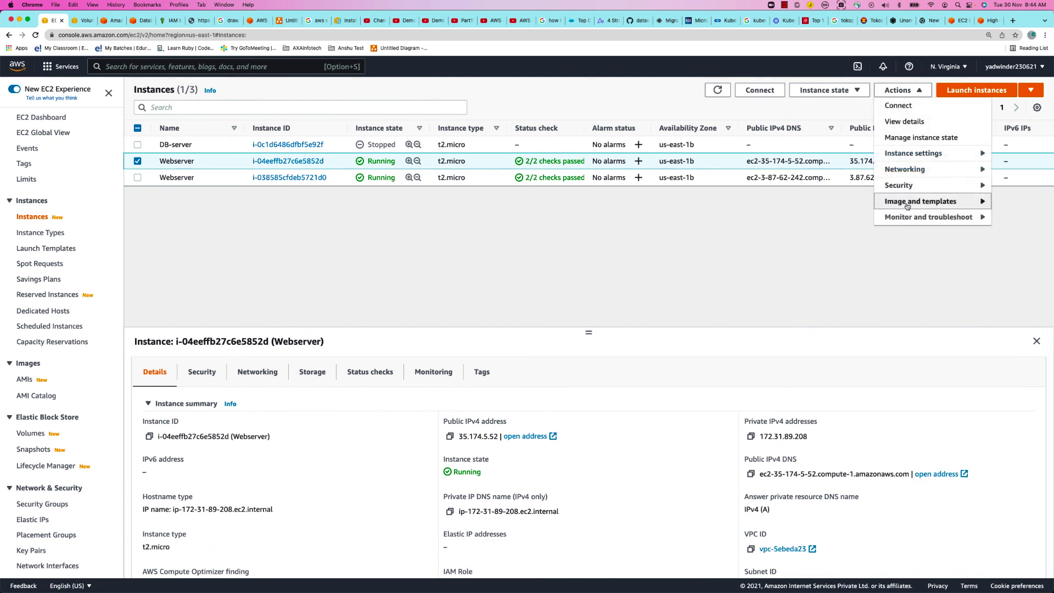
left_click(307, 291)
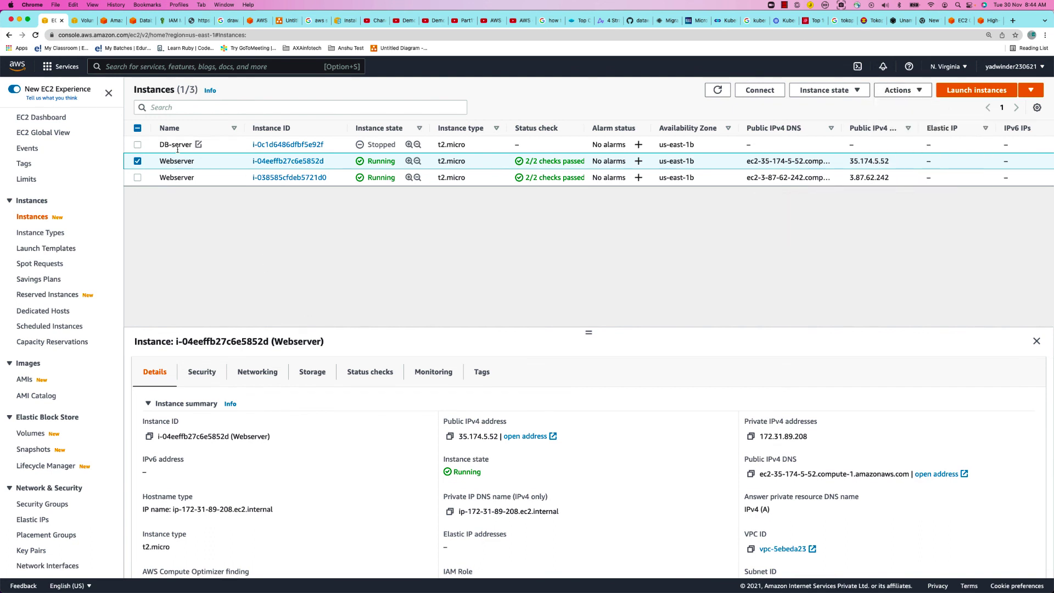